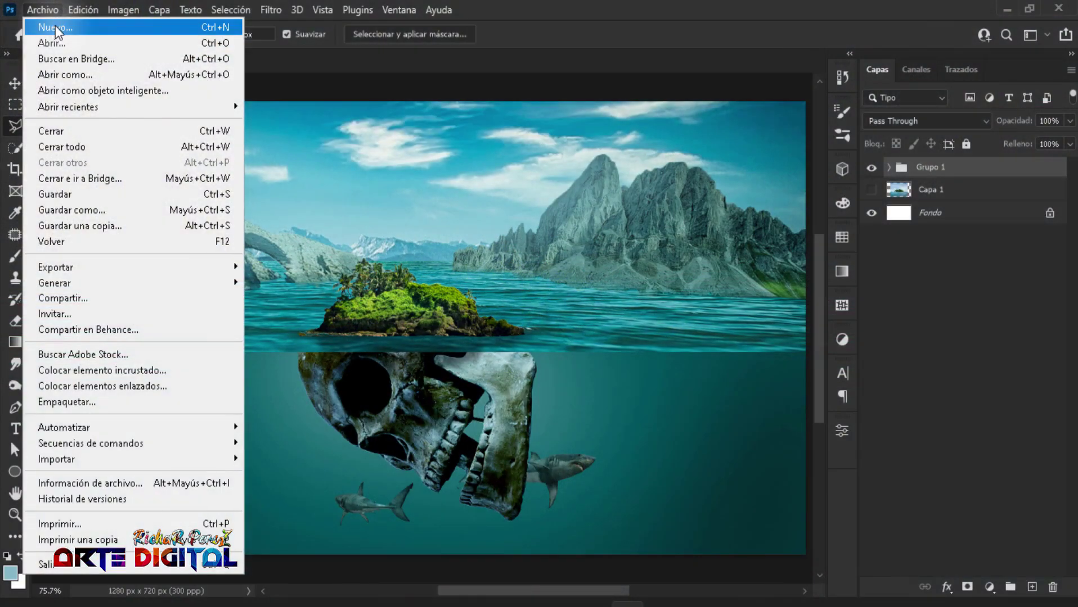
Create a new document named CRANEO at 1280×720 px and 300 ppi.
click(55, 26)
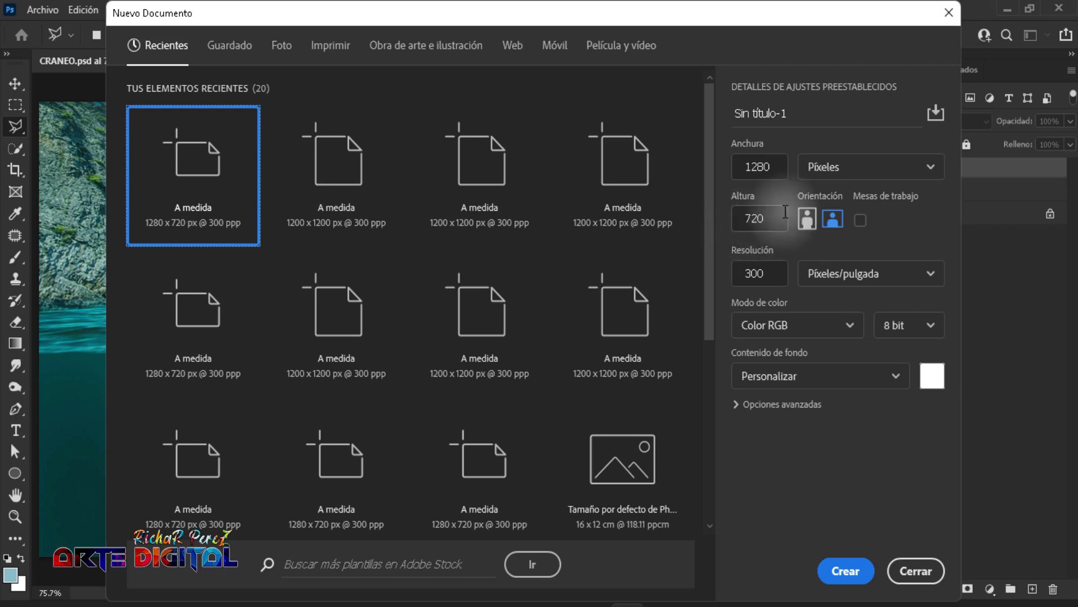
click(821, 120)
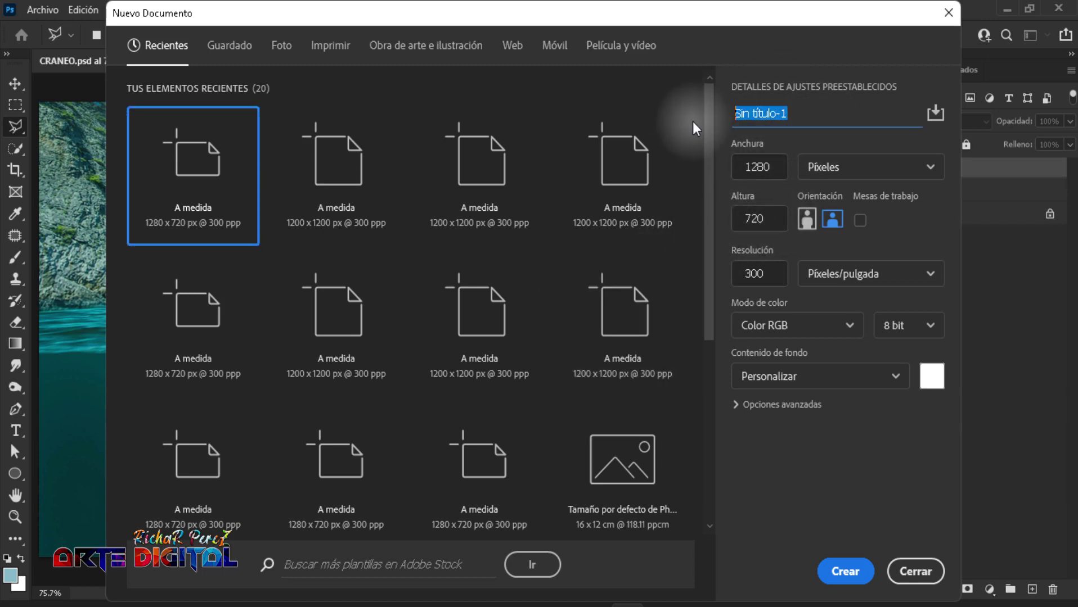
text(CRA)
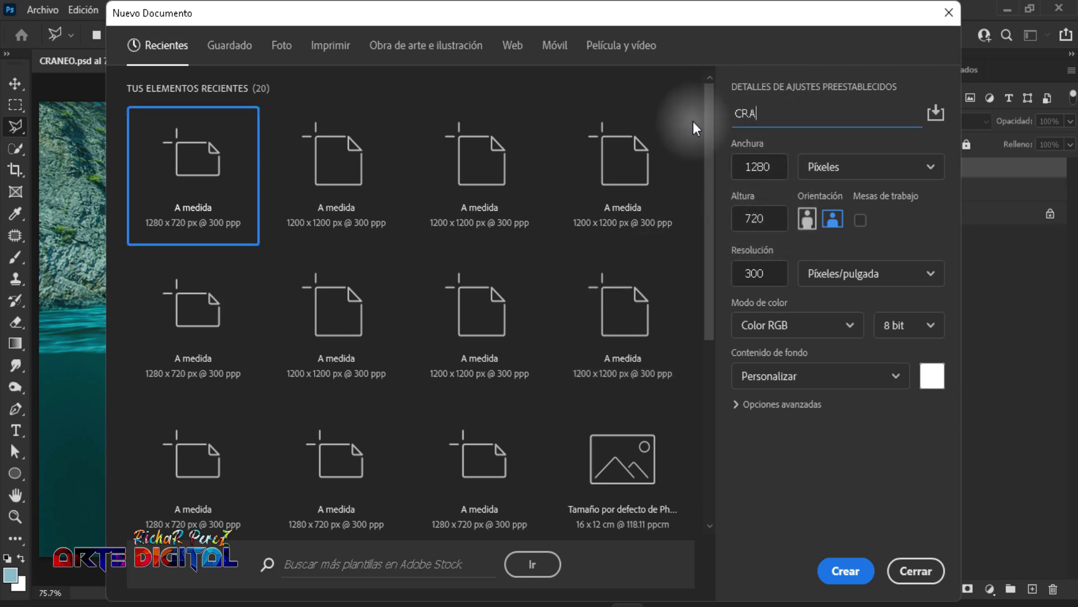
text(NEO)
click(913, 572)
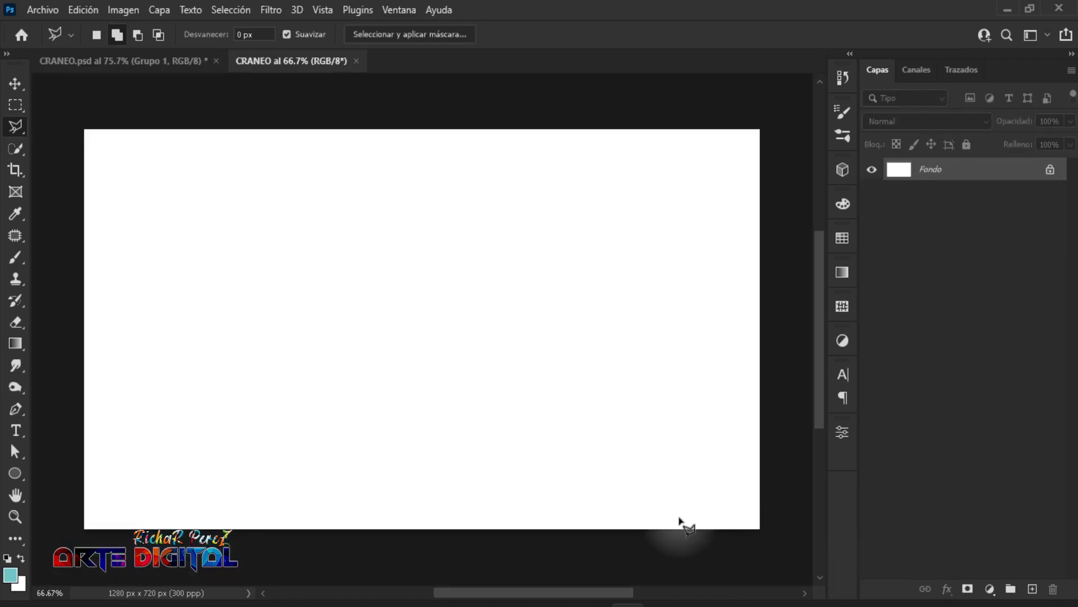
Place island-2482200_1920 into the CRANEO canvas as an embedded image.
key(ctrl+0)
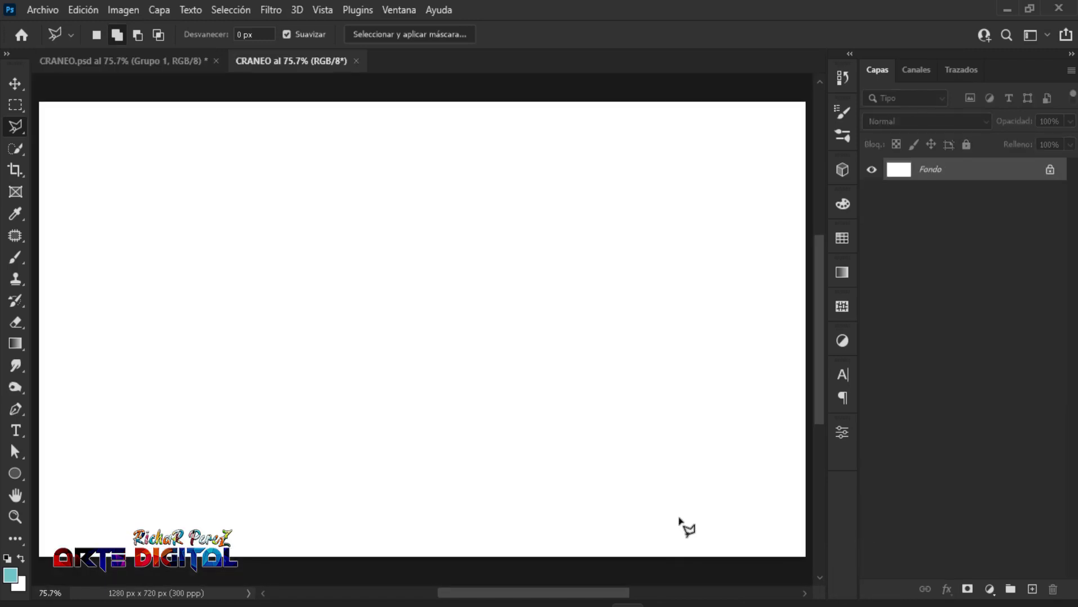
key(v)
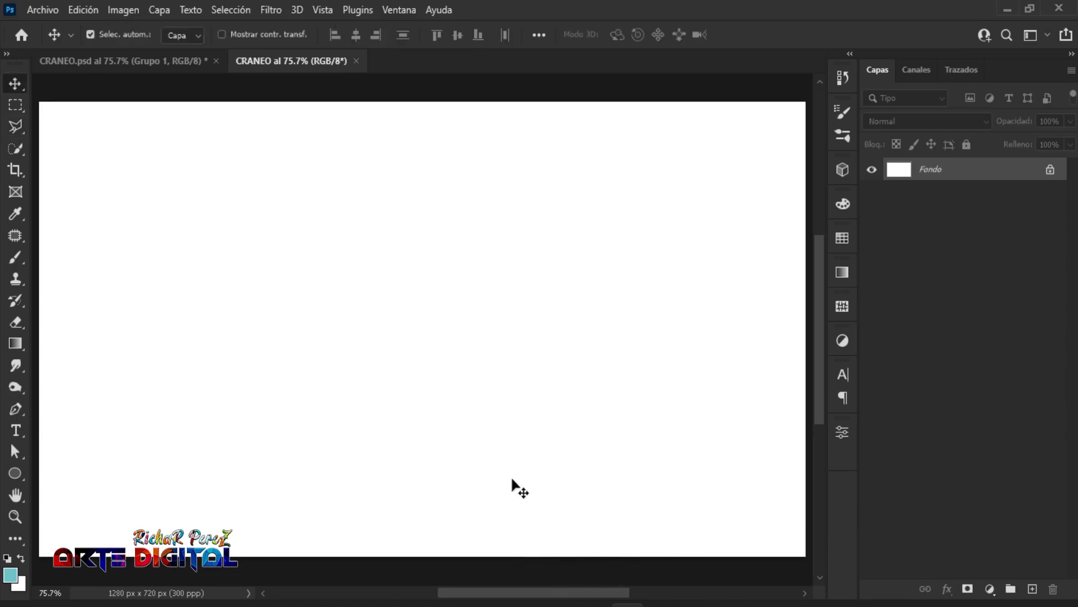
click(34, 10)
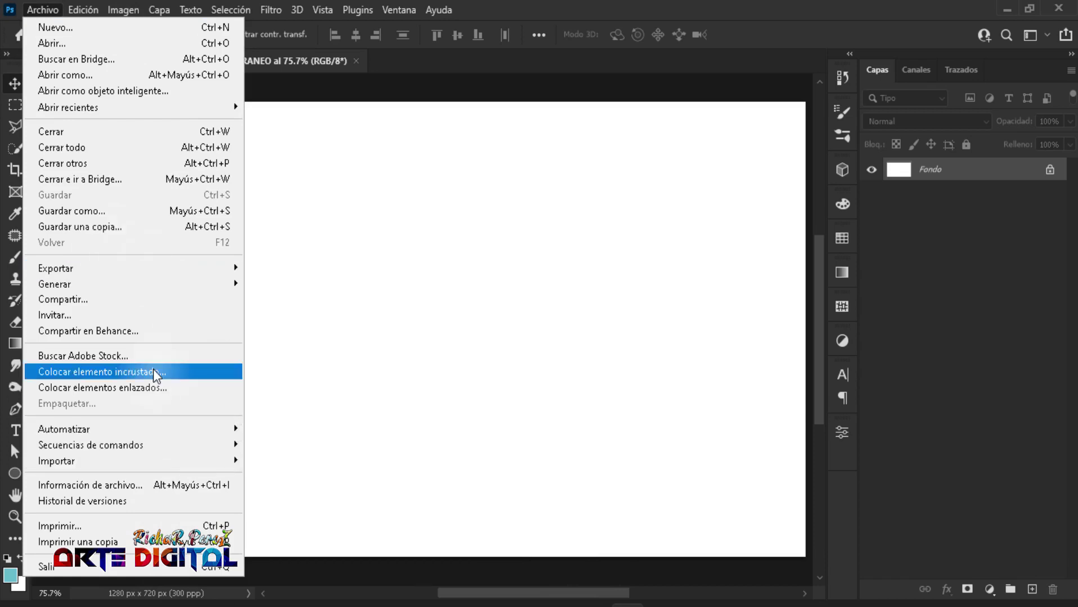
click(153, 372)
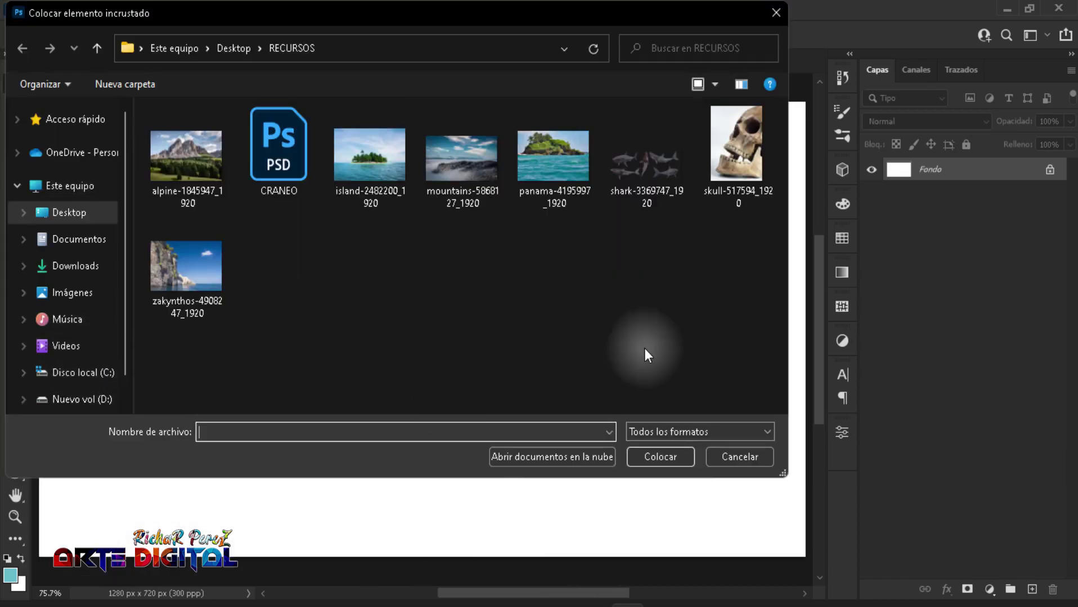
click(394, 186)
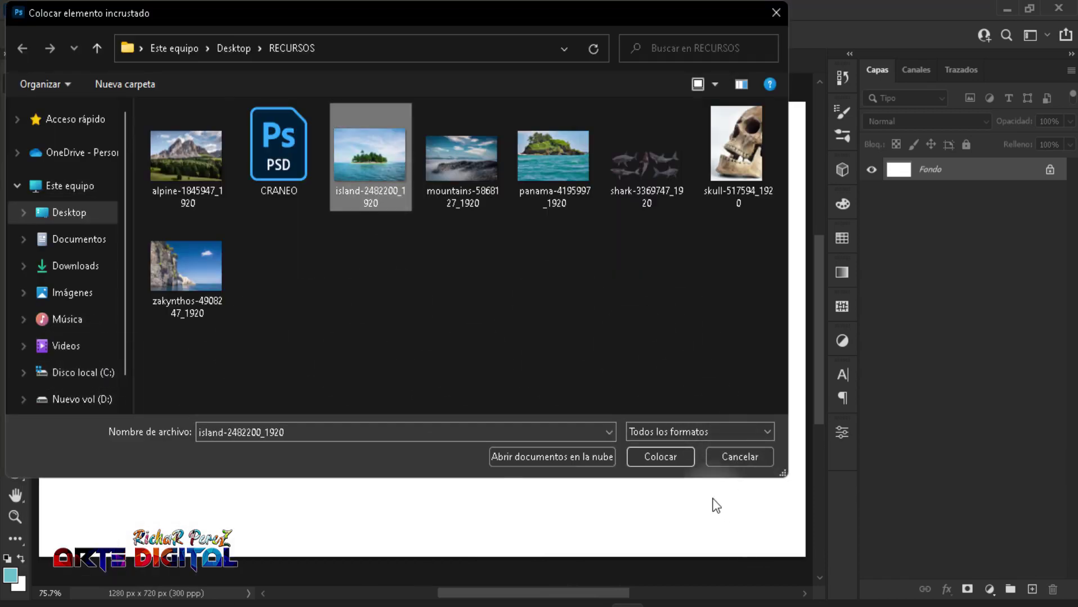
click(660, 459)
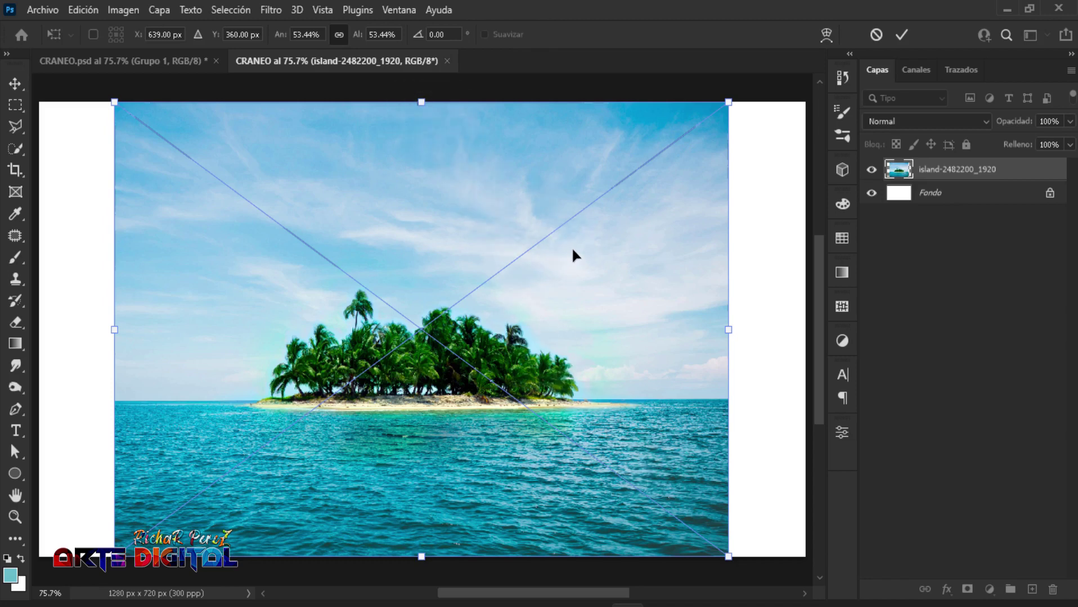
Commit the placed island and copy its bottom sea strip onto a new layer.
key(Return)
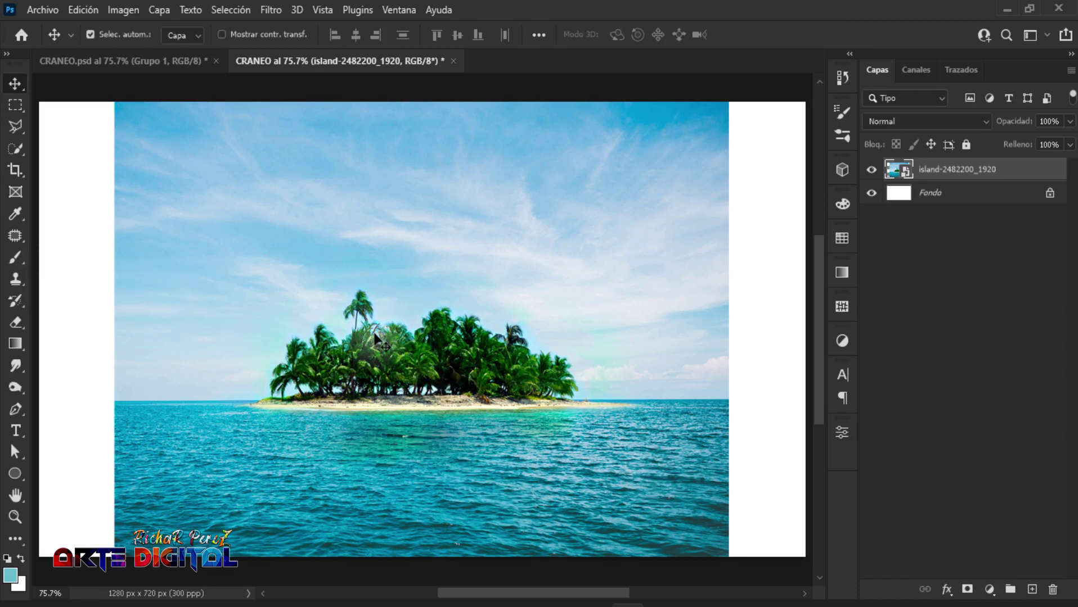
click(15, 105)
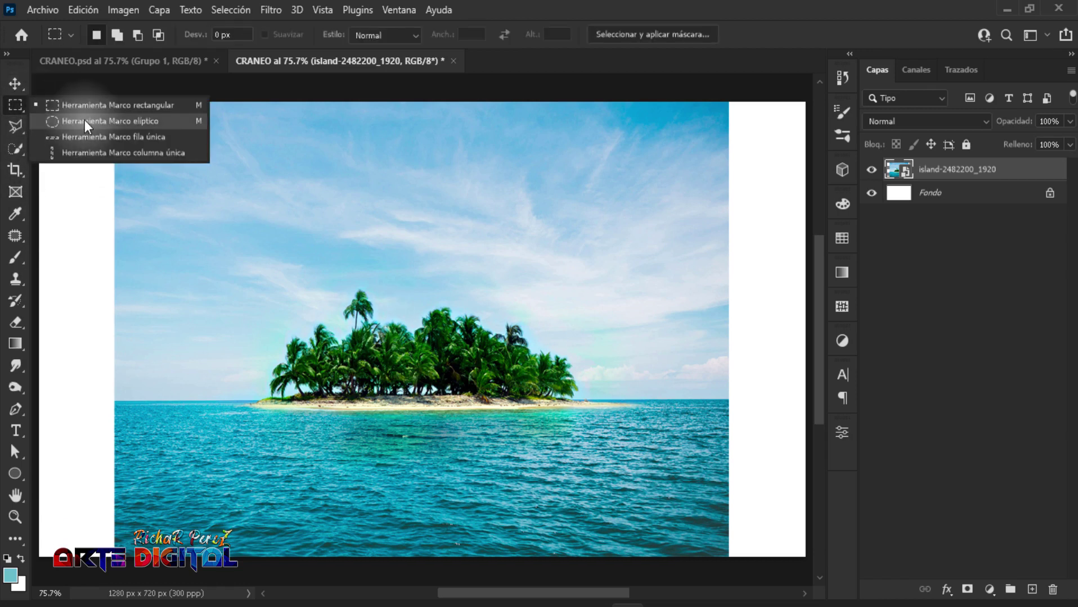
click(84, 105)
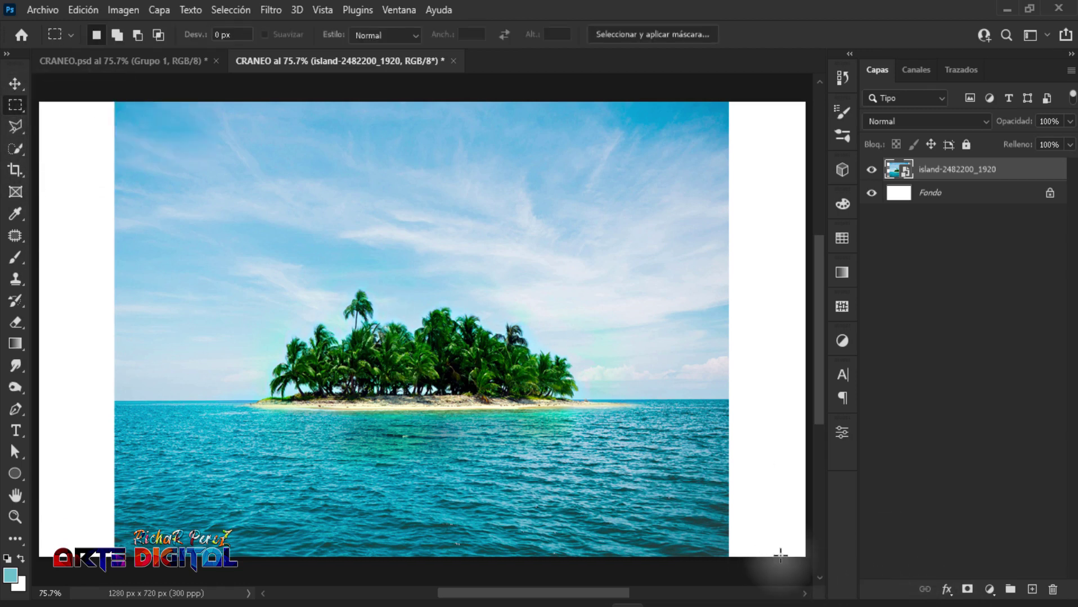
drag(795, 557, 84, 420)
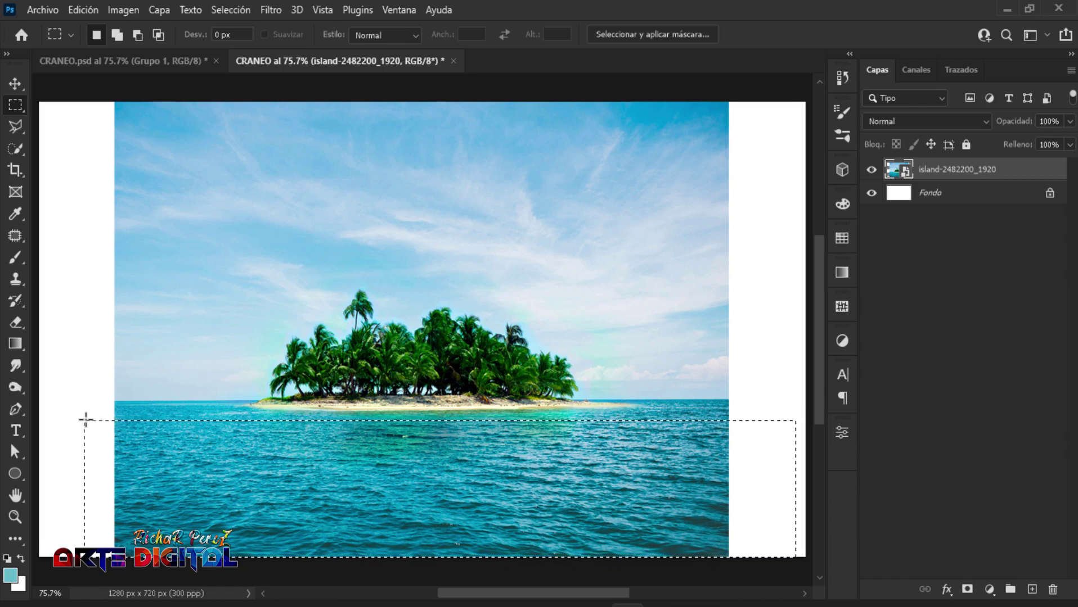
key(ctrl+j)
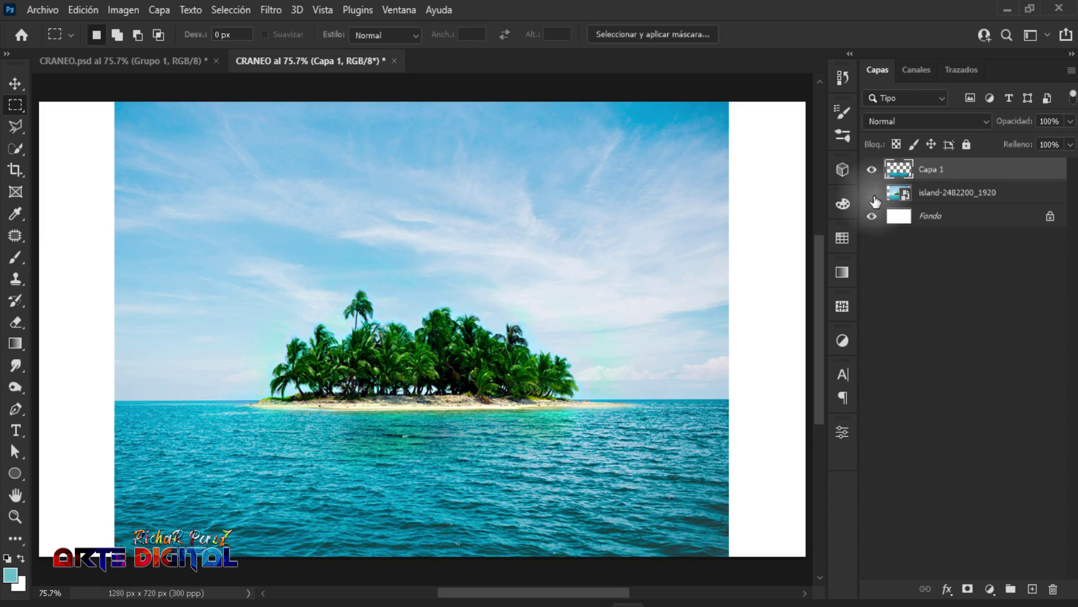
Hide the island layer, rename the sea layer AGUA and show rulers.
click(872, 194)
click(956, 198)
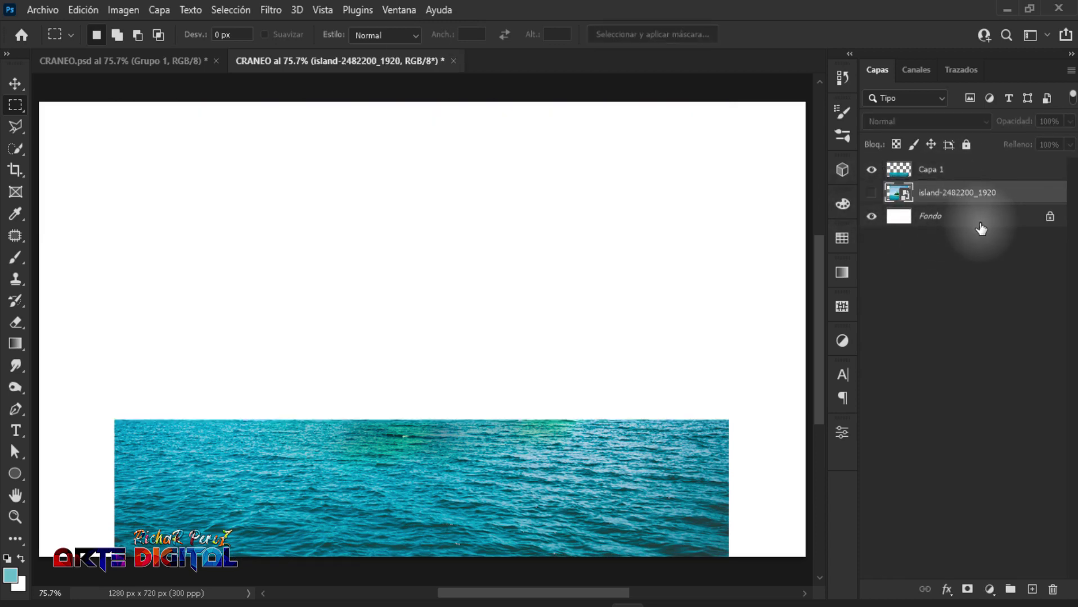
double_click(943, 169)
text(ag)
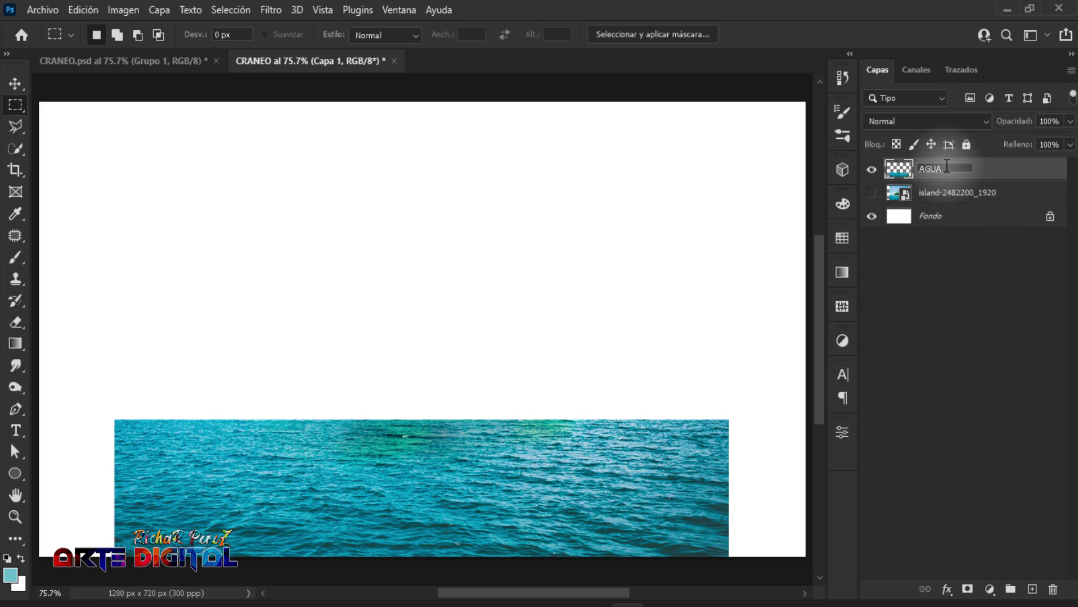
key(Return)
key(ctrl+r)
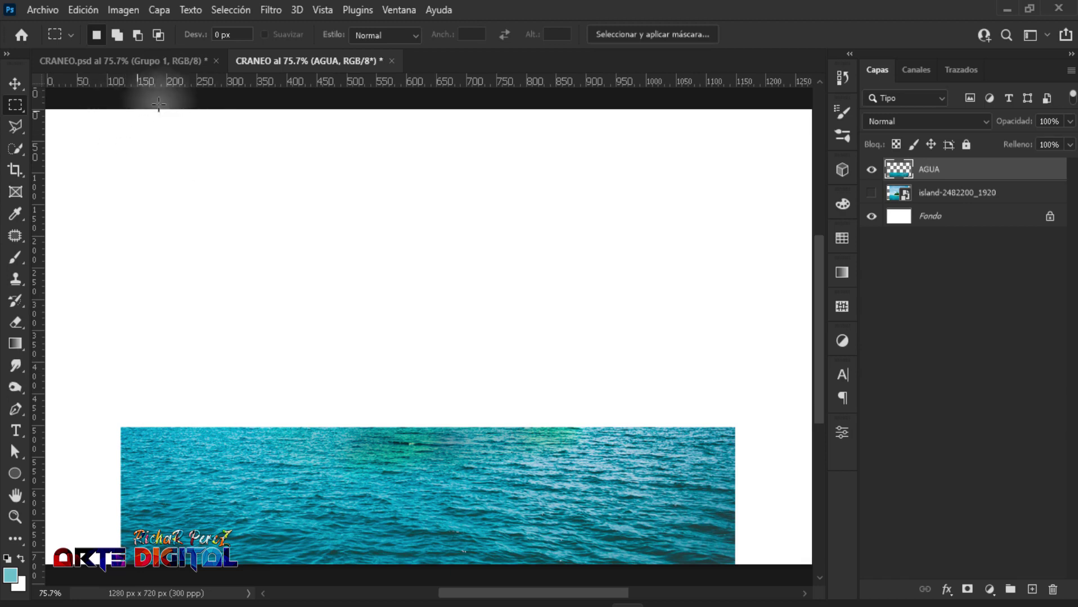
Add two horizontal guides at about 269 px and 438 px.
mouse_move(204, 83)
mouse_down()
mouse_move(207, 237)
mouse_move(221, 287)
mouse_up()
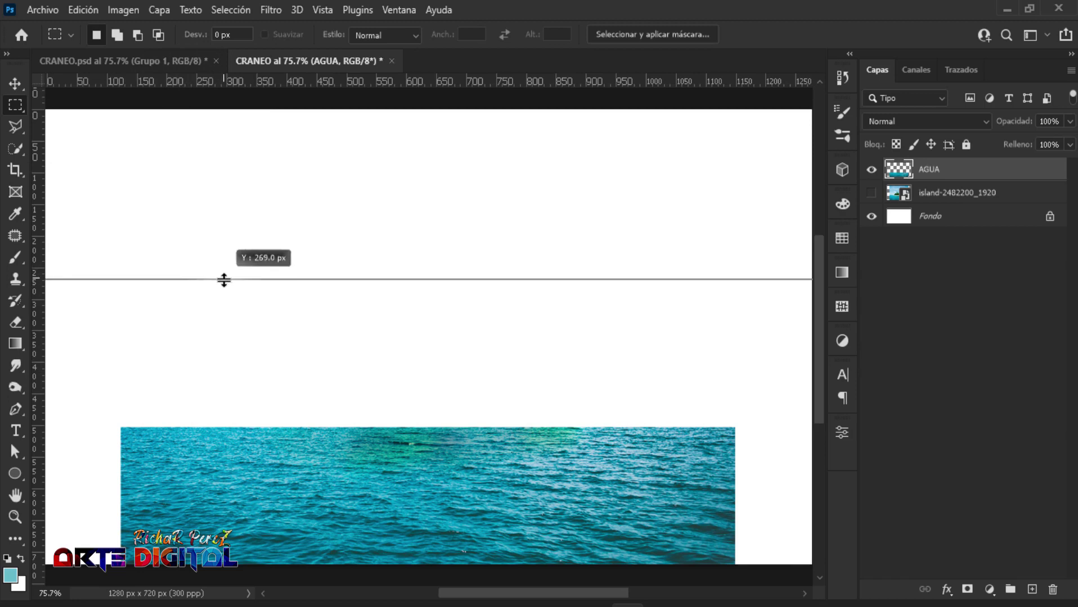
drag(221, 284, 224, 279)
drag(346, 82, 292, 387)
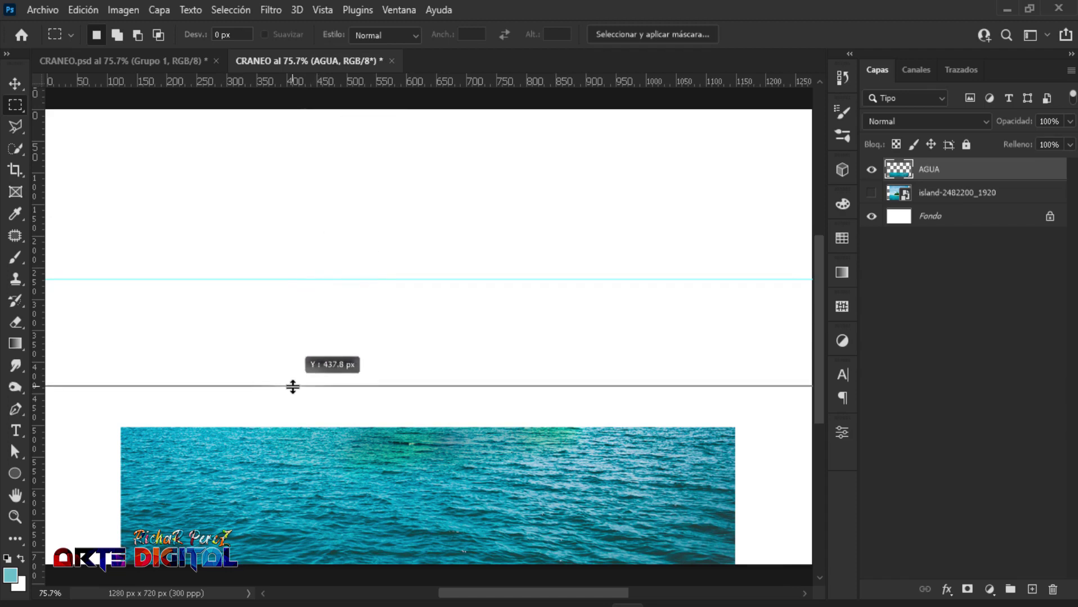
drag(292, 387, 293, 387)
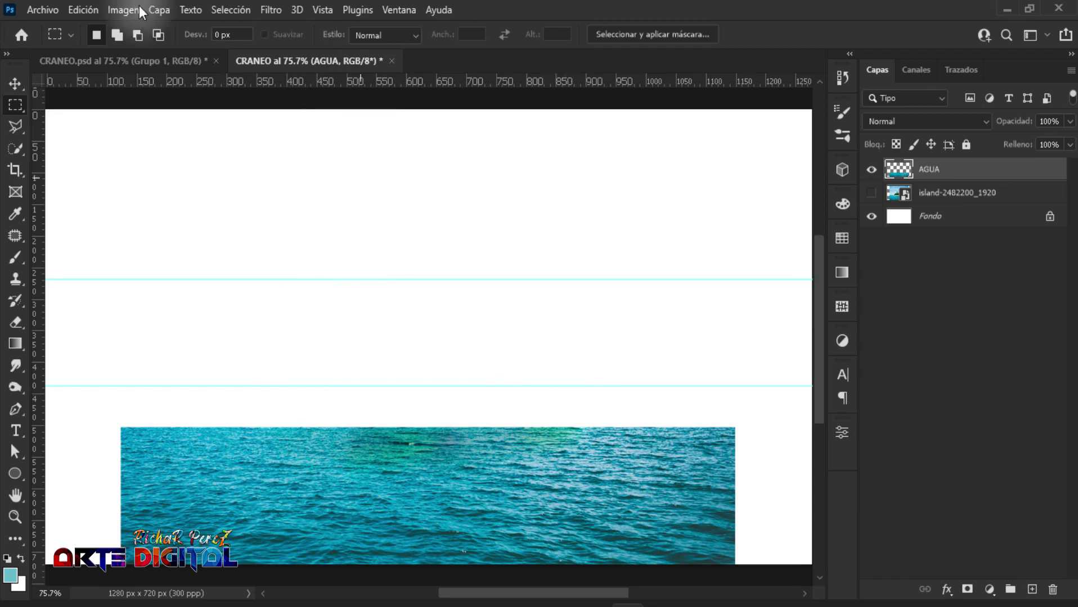
Move the AGUA sea strip up to sit between the two guides.
click(15, 83)
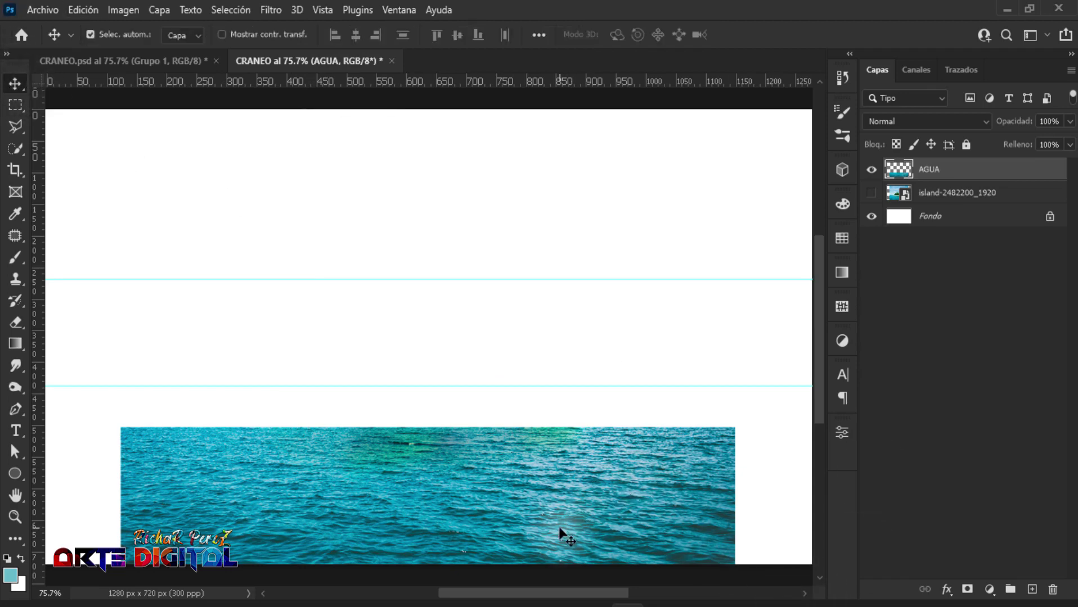
drag(561, 526, 568, 348)
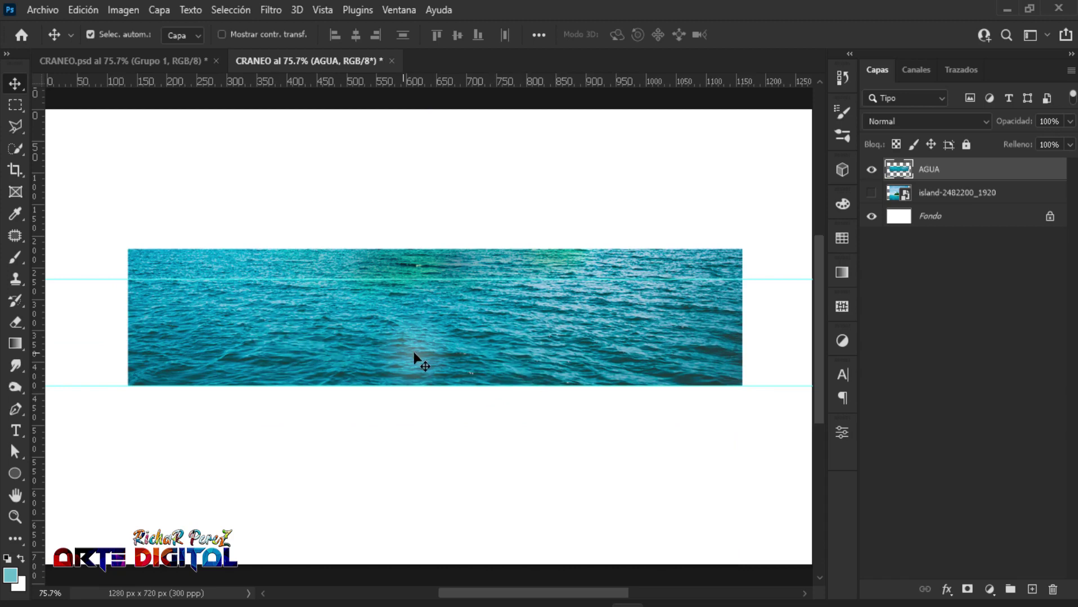
scroll(437, 346, down, 1)
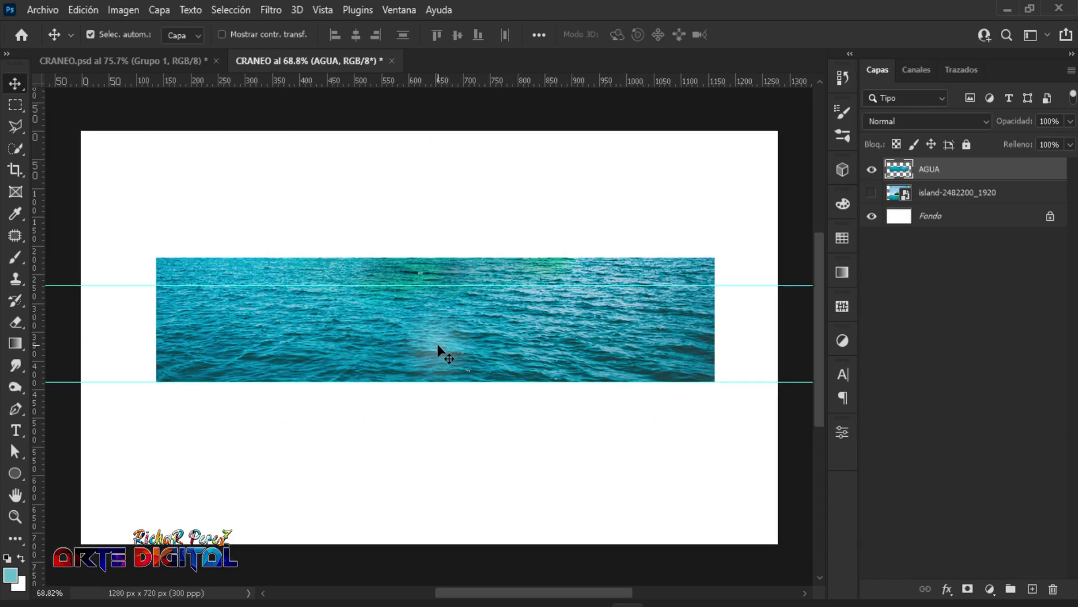
scroll(438, 350, down, 1)
scroll(438, 350, down, 1)
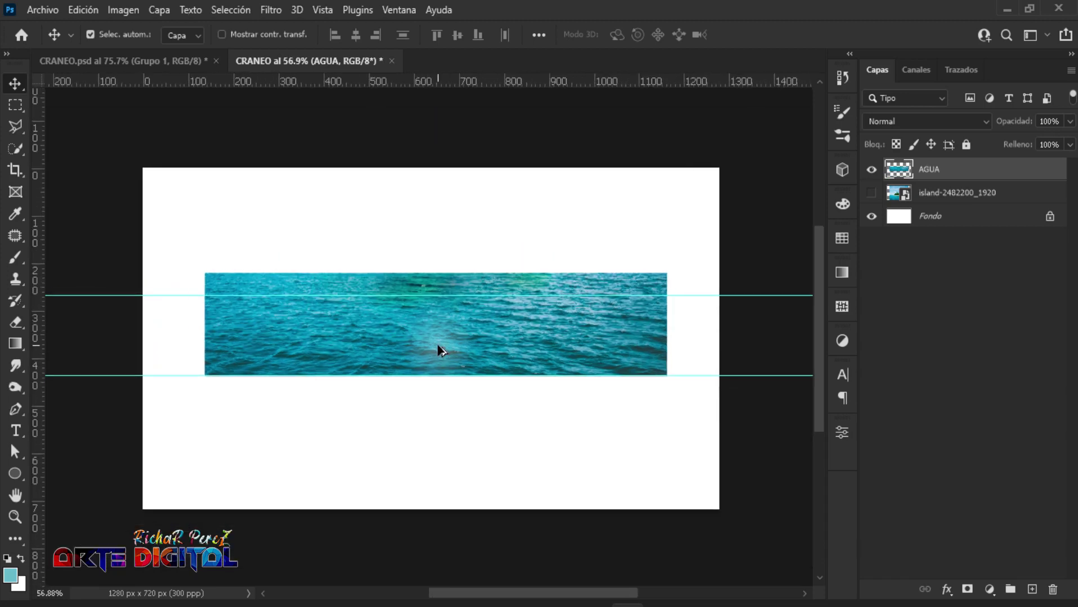
scroll(438, 350, down, 1)
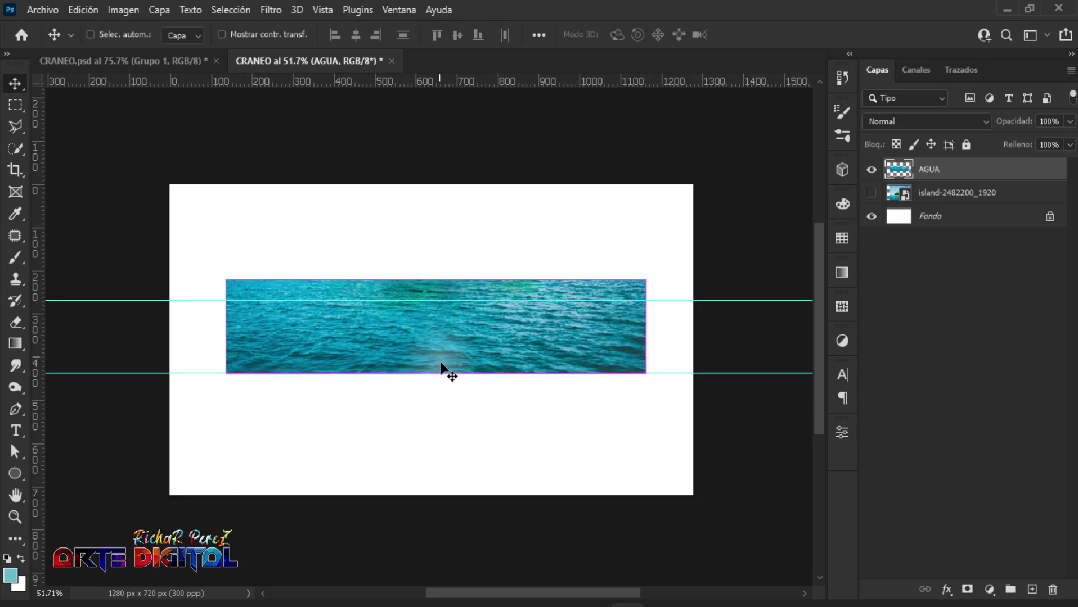
Apply a perspective transform widening the AGUA strip's bottom edge.
key(ctrl+t)
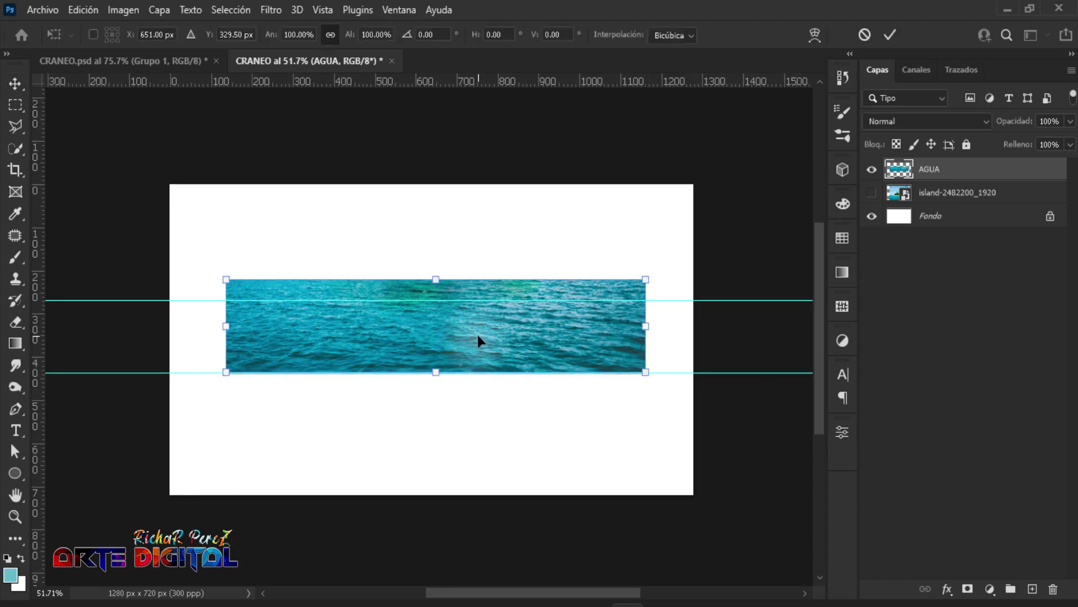
right_click(477, 335)
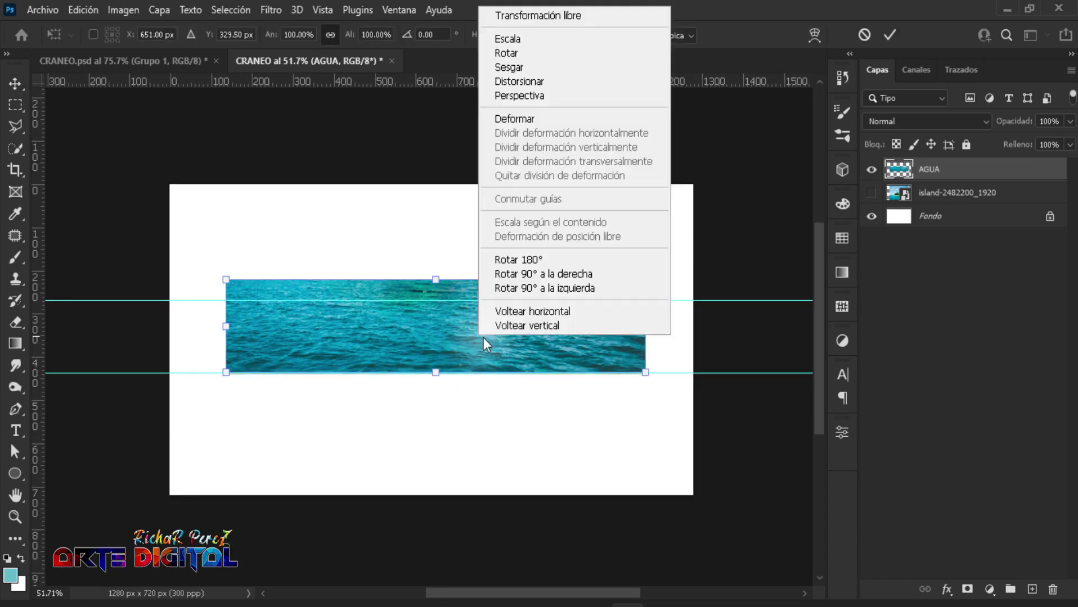
click(539, 97)
scroll(498, 284, down, 1)
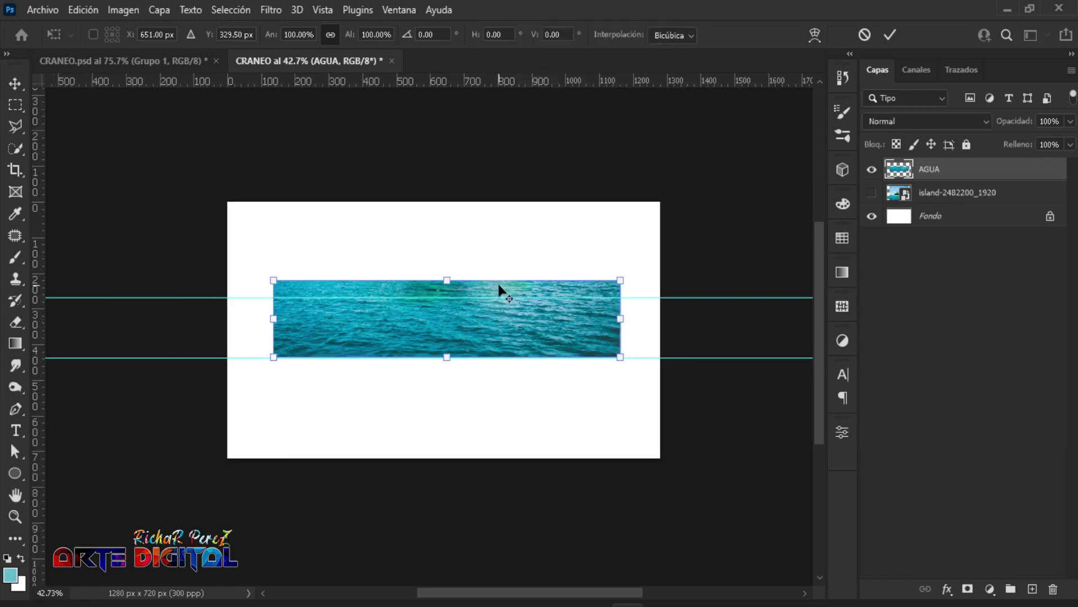
scroll(497, 284, down, 1)
scroll(498, 284, down, 1)
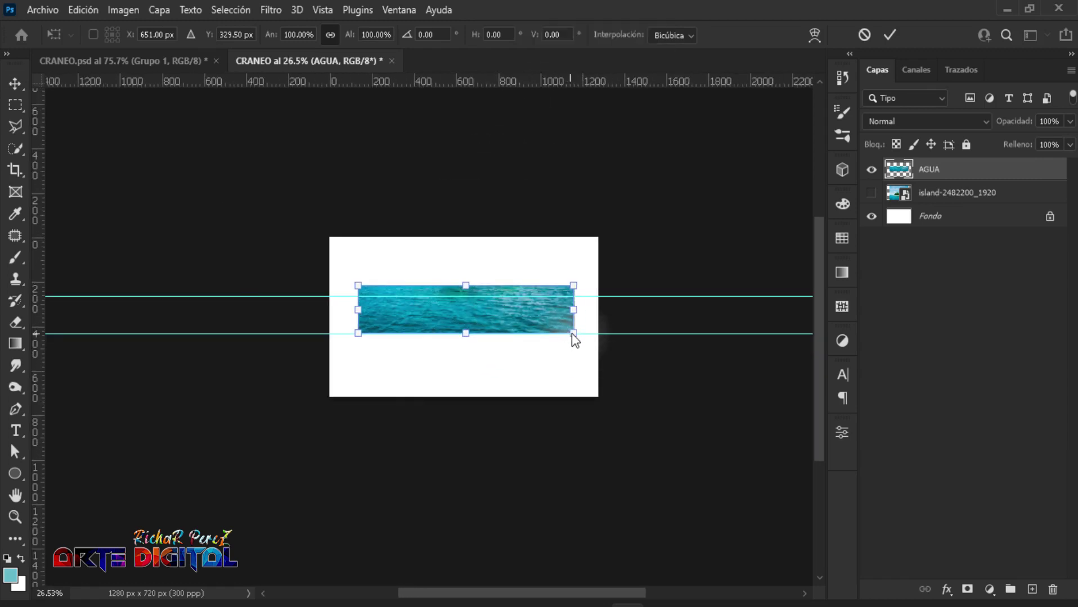
drag(572, 333, 757, 327)
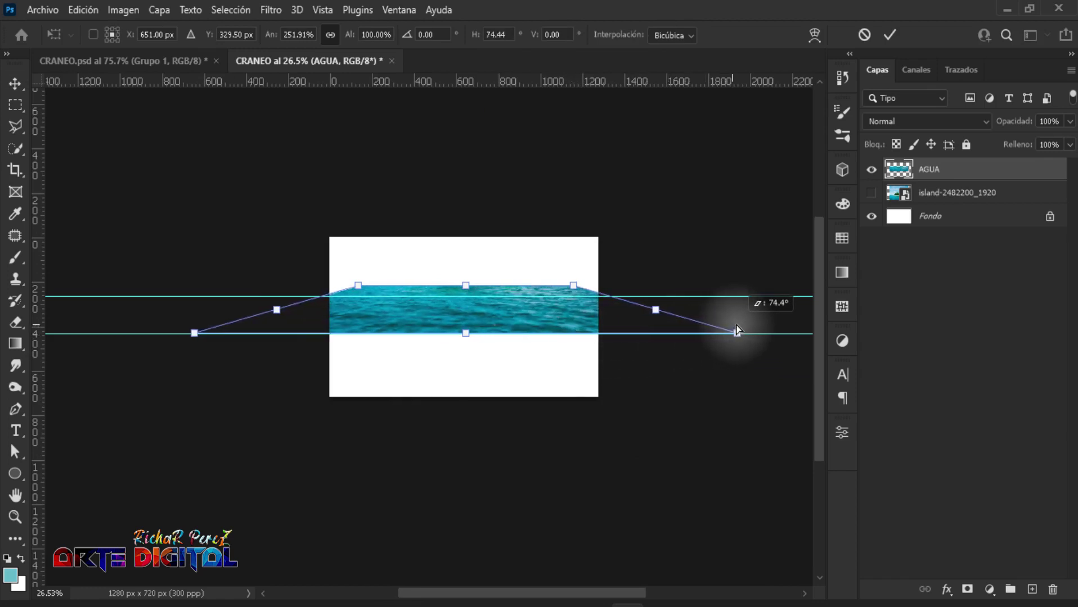
drag(757, 327, 809, 319)
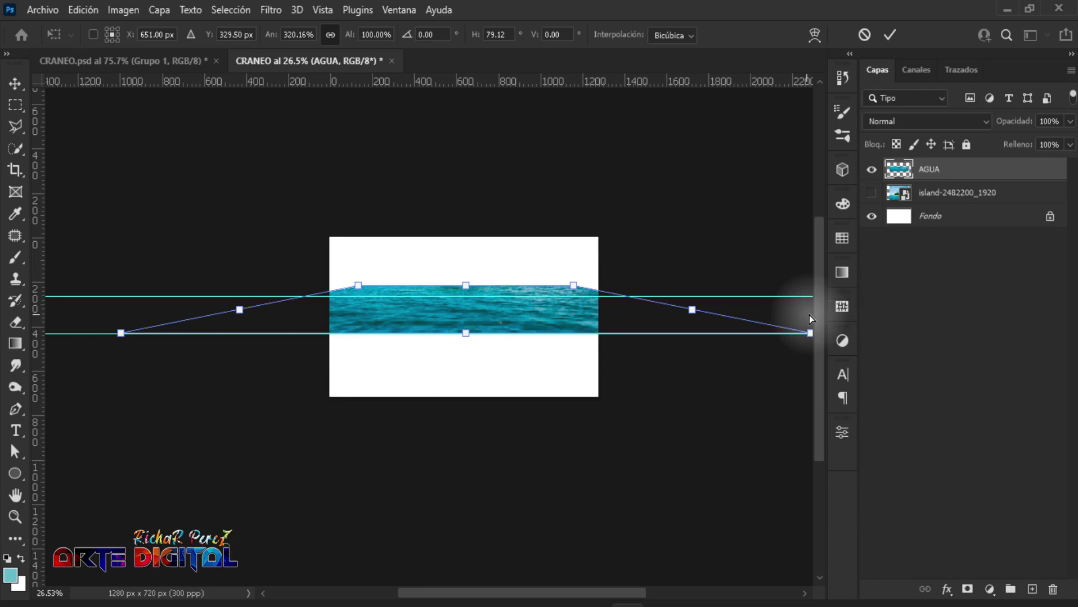
key(Return)
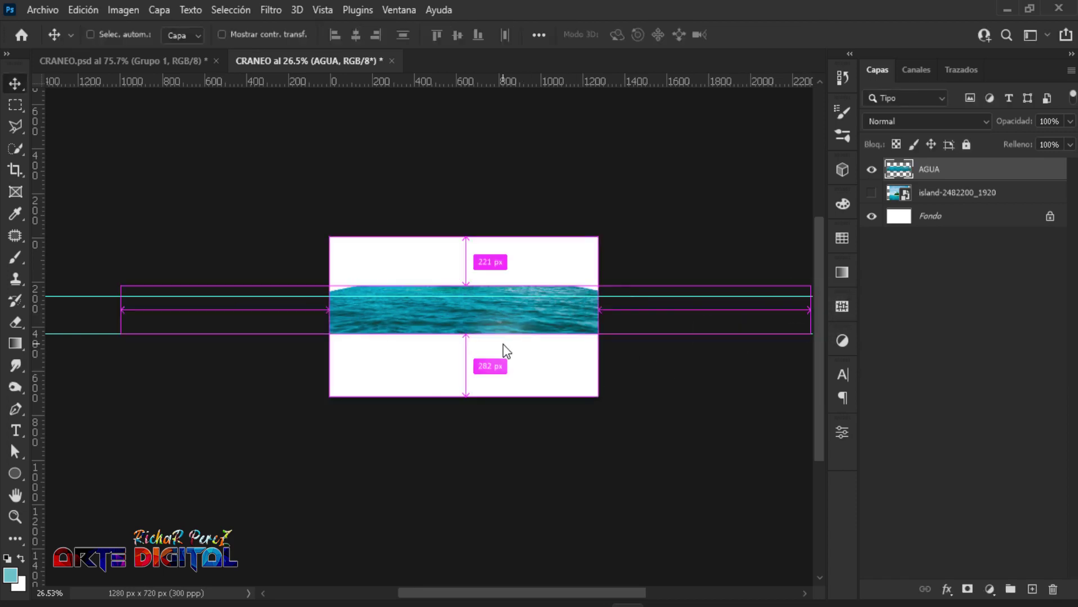
scroll(503, 346, up, 5)
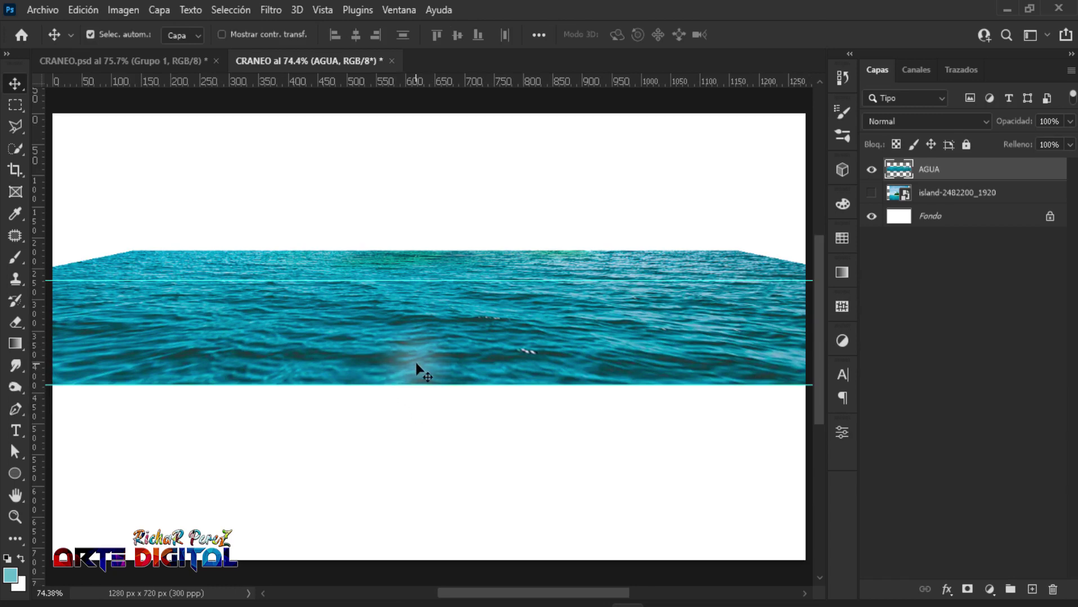
Shorten the AGUA strip to 77.88% height from its top edge to fit between the guides.
key(ctrl+t)
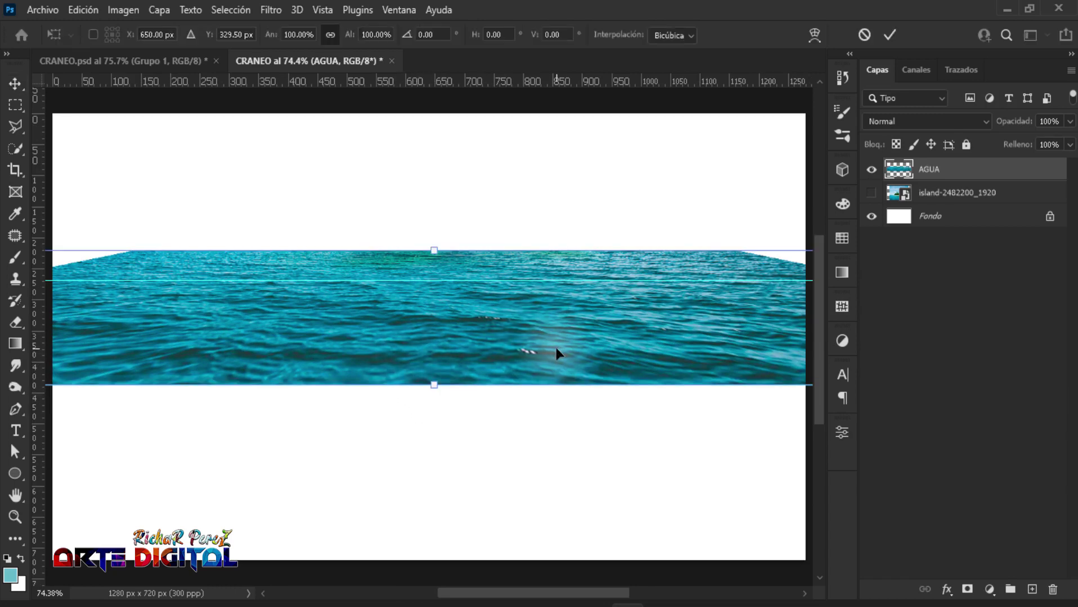
drag(435, 247, 435, 280)
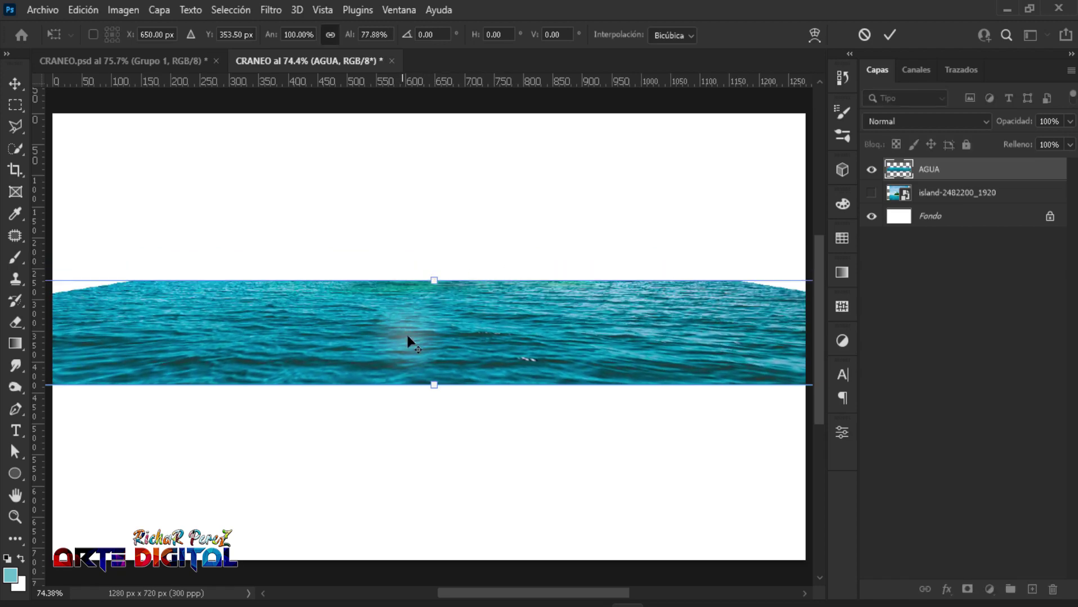
scroll(406, 333, down, 4)
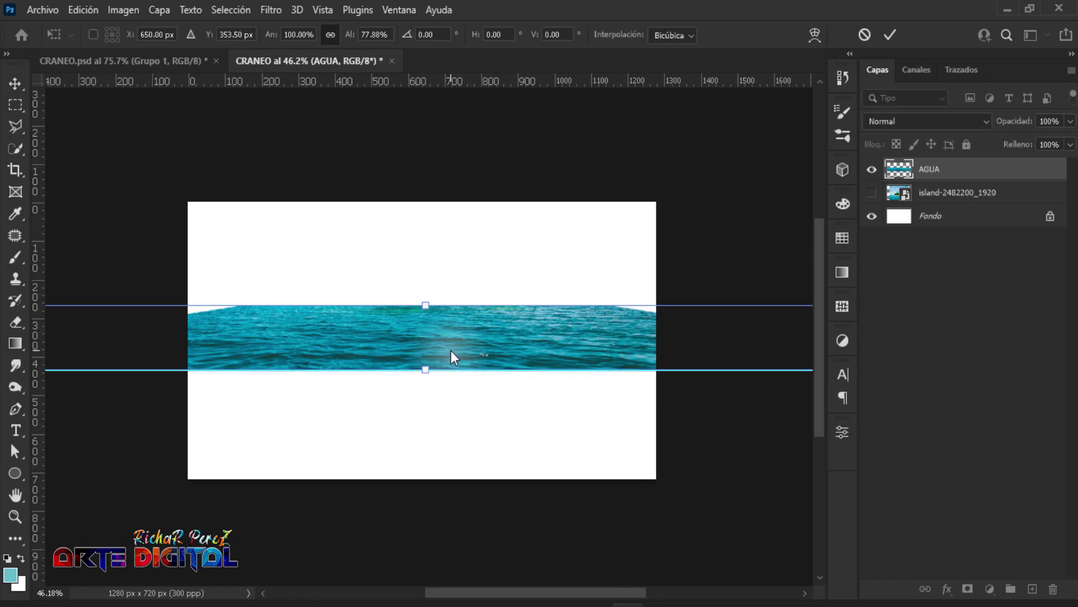
key(alt+space)
key(Escape)
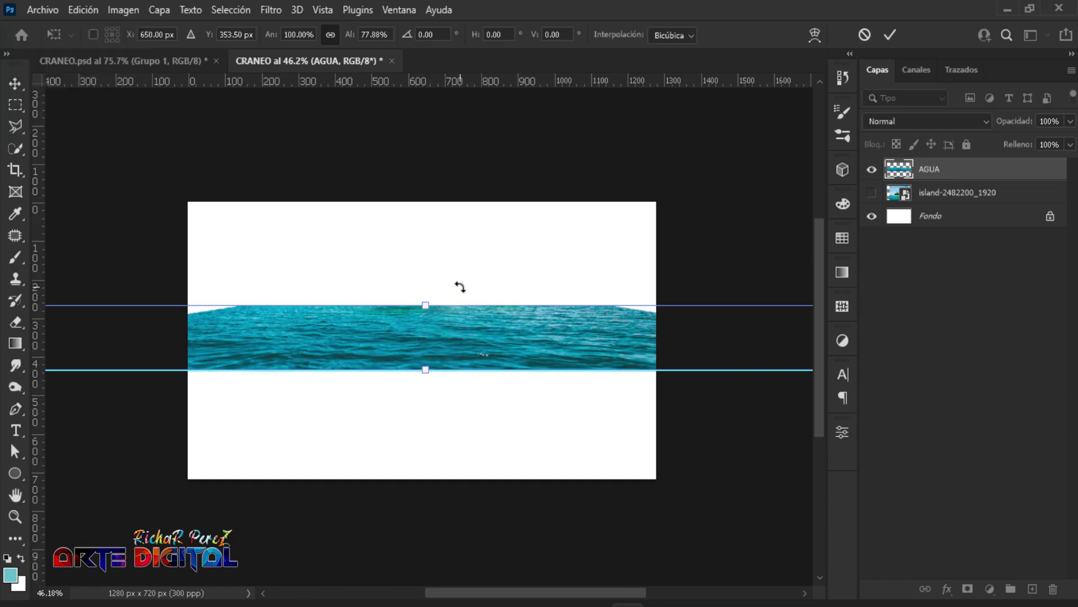
key(Return)
scroll(491, 335, up, 2)
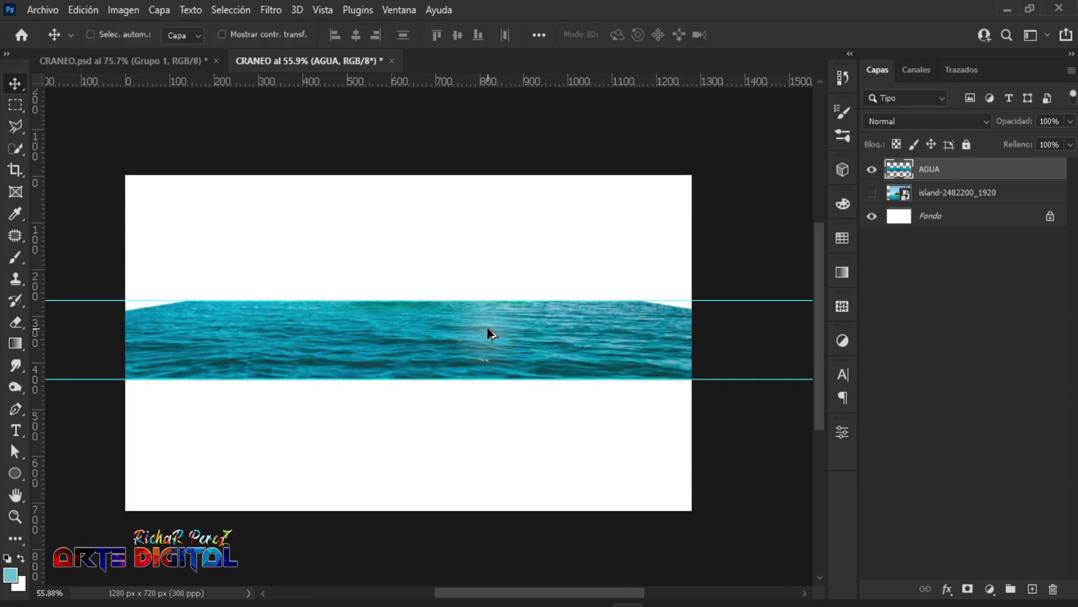
scroll(487, 333, up, 3)
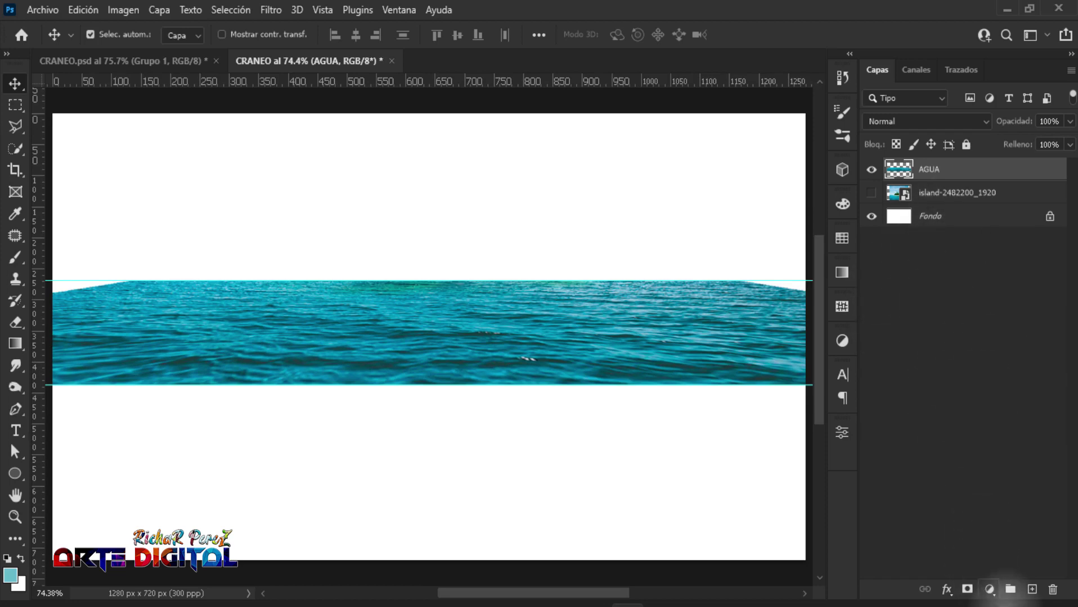
Add a Color Balance layer clipped to AGUA with midtones Cyan–Red −78 and Magenta–Green +10.
click(989, 588)
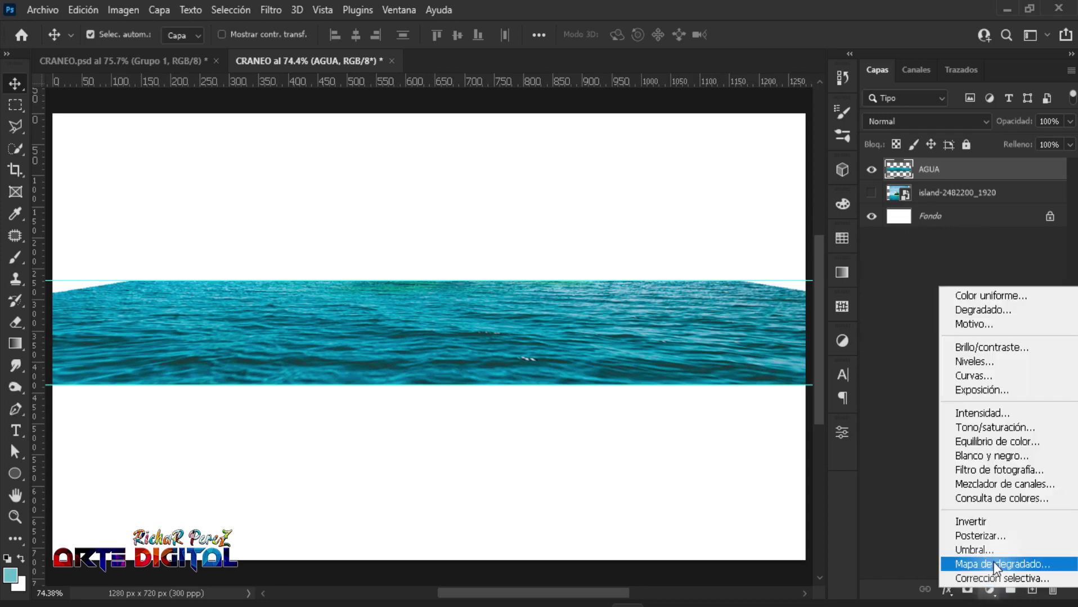
click(1004, 441)
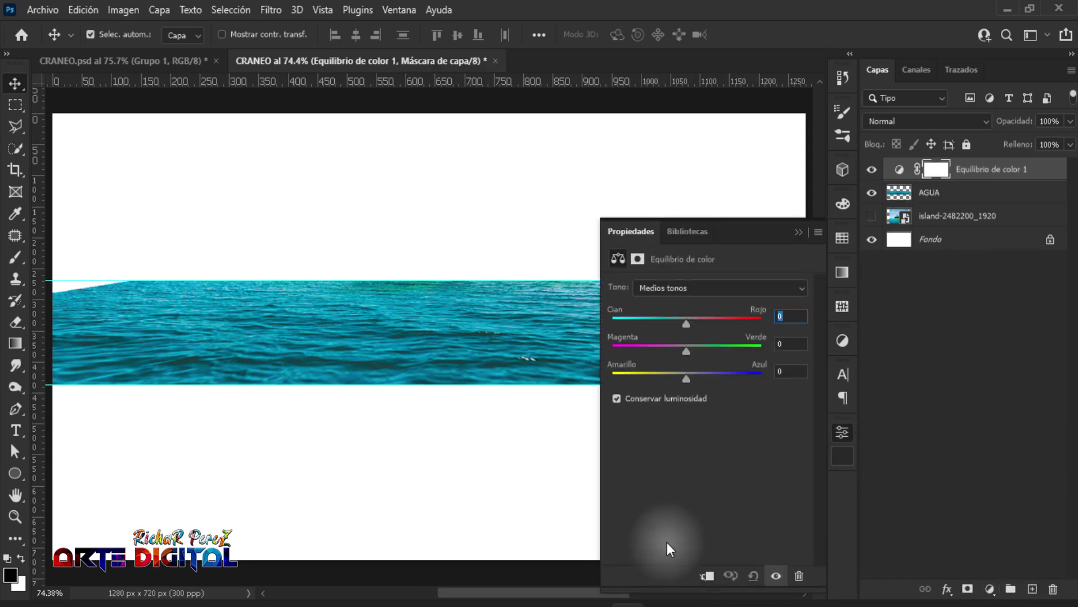
click(707, 577)
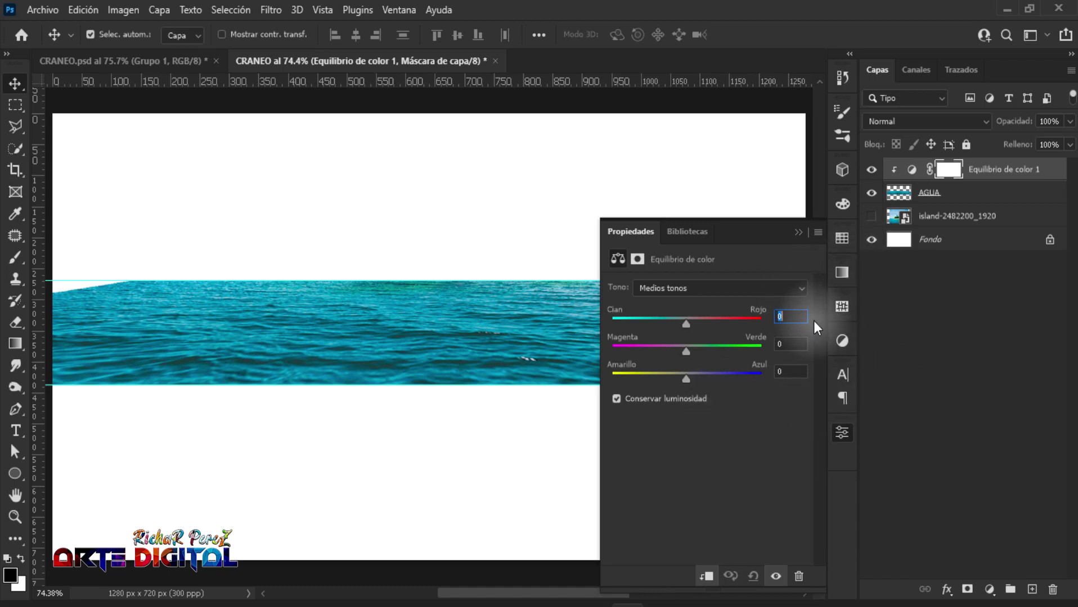
text(-78)
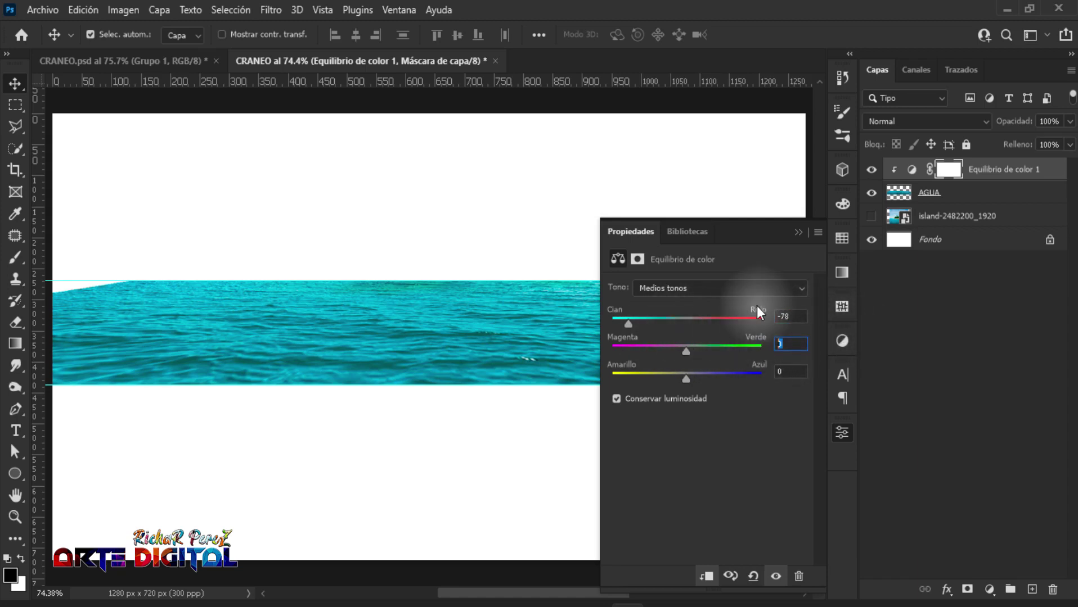
key(Tab)
text(+10)
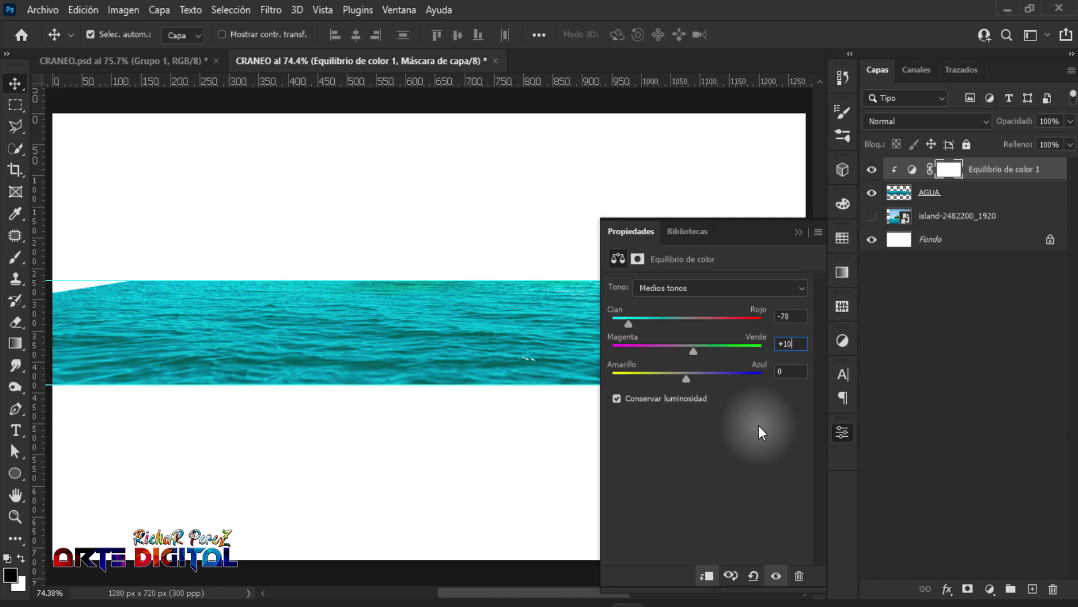
click(799, 233)
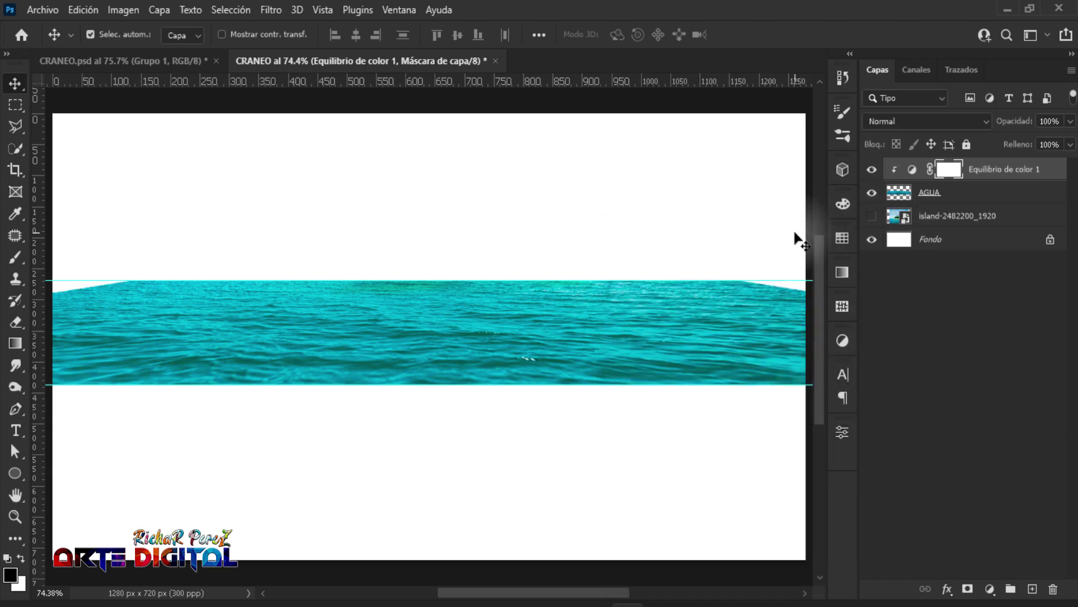
Add a Brightness/Contrast layer at Brightness −43 and clip it to the water.
click(989, 589)
click(997, 348)
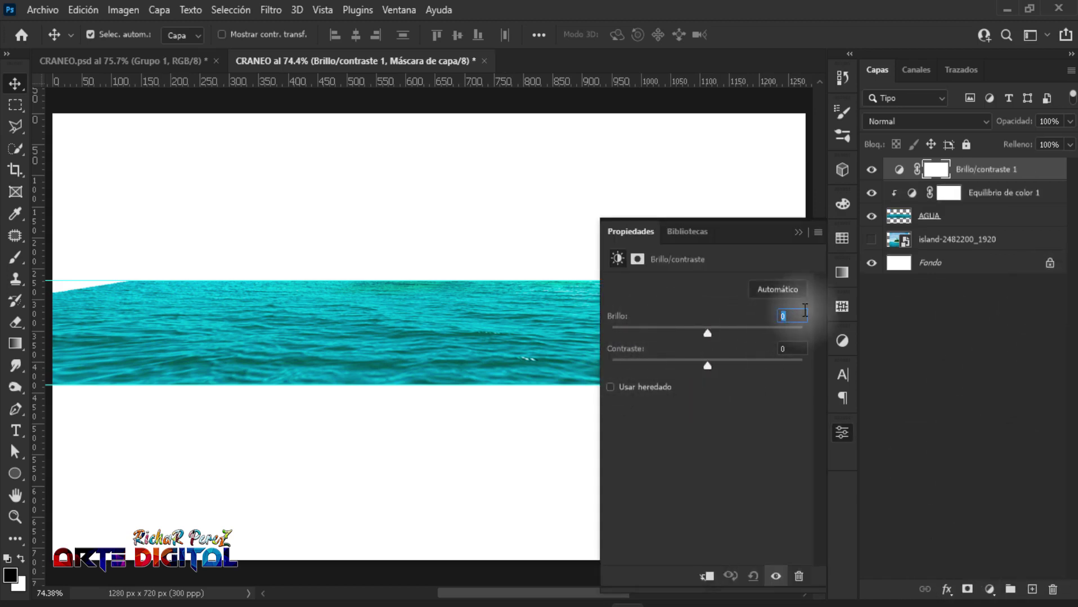
text(4)
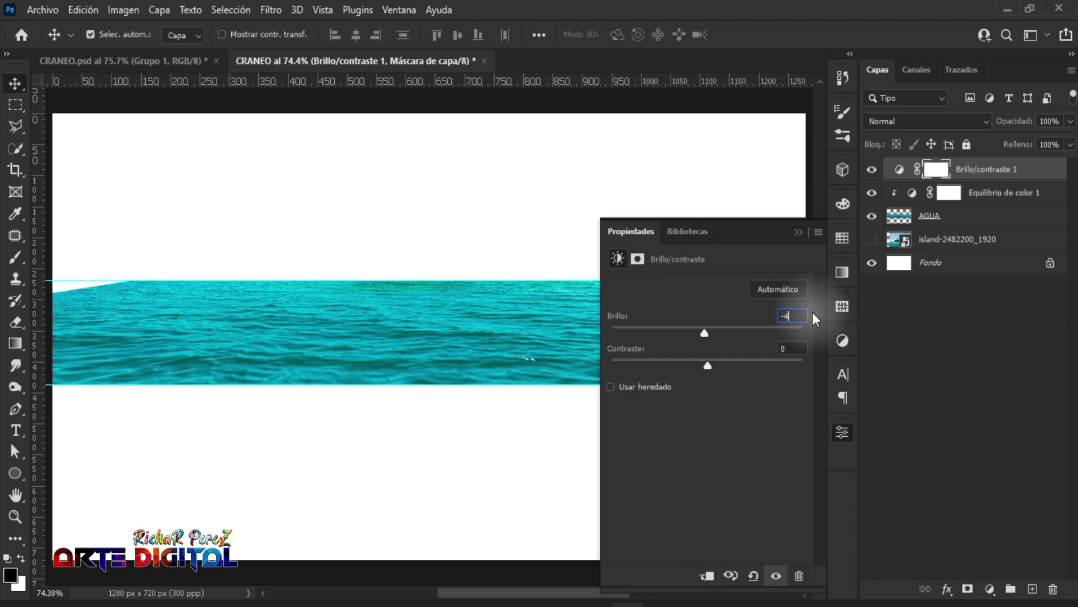
text(3)
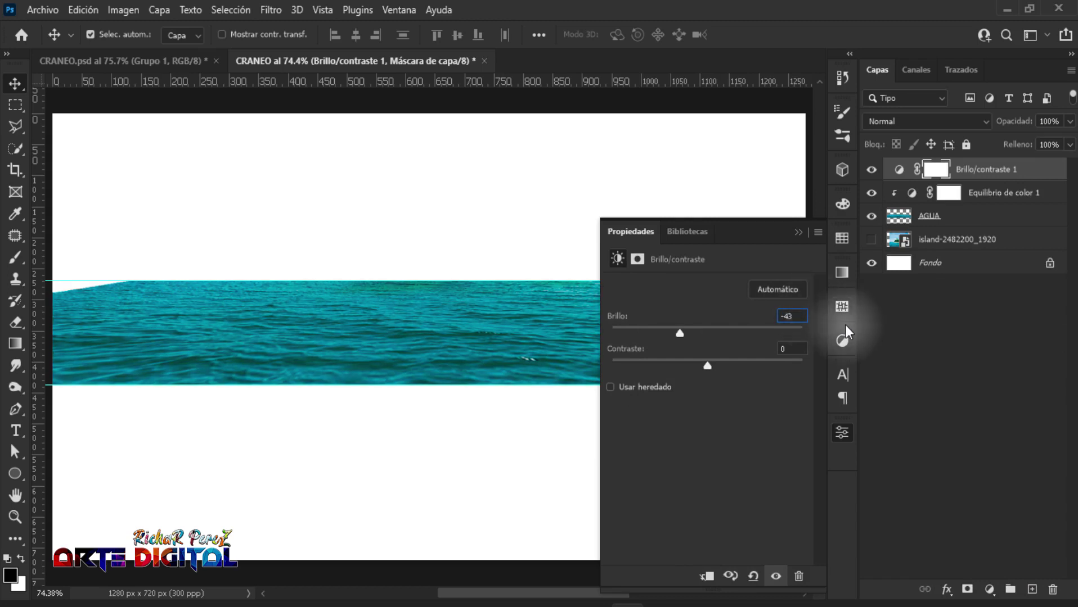
click(800, 231)
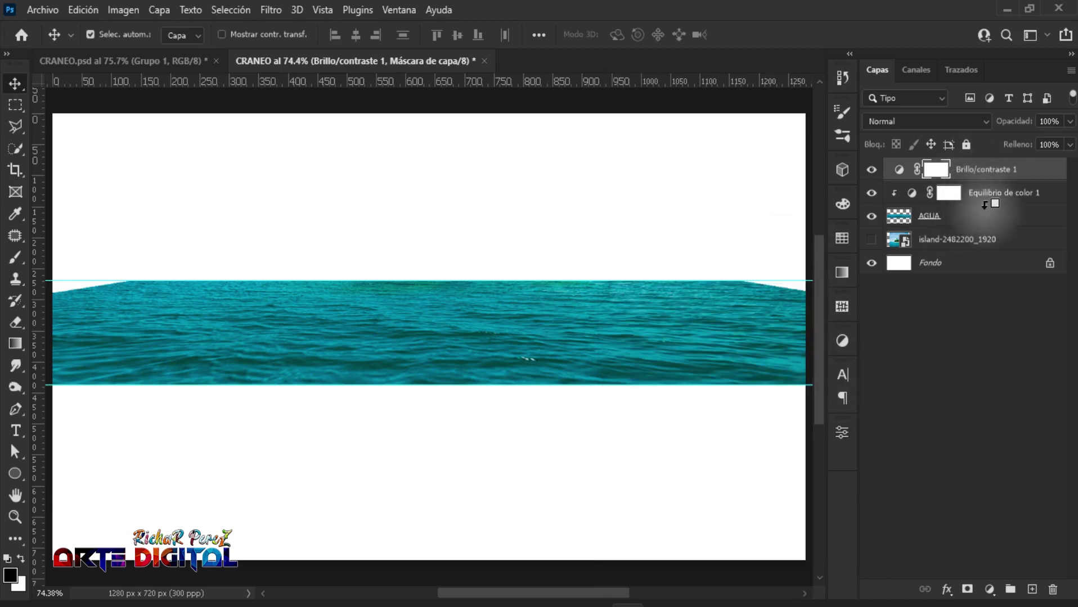
alt+click(984, 204)
Add a second clipped Brightness/Contrast layer with Brightness 67.
click(989, 589)
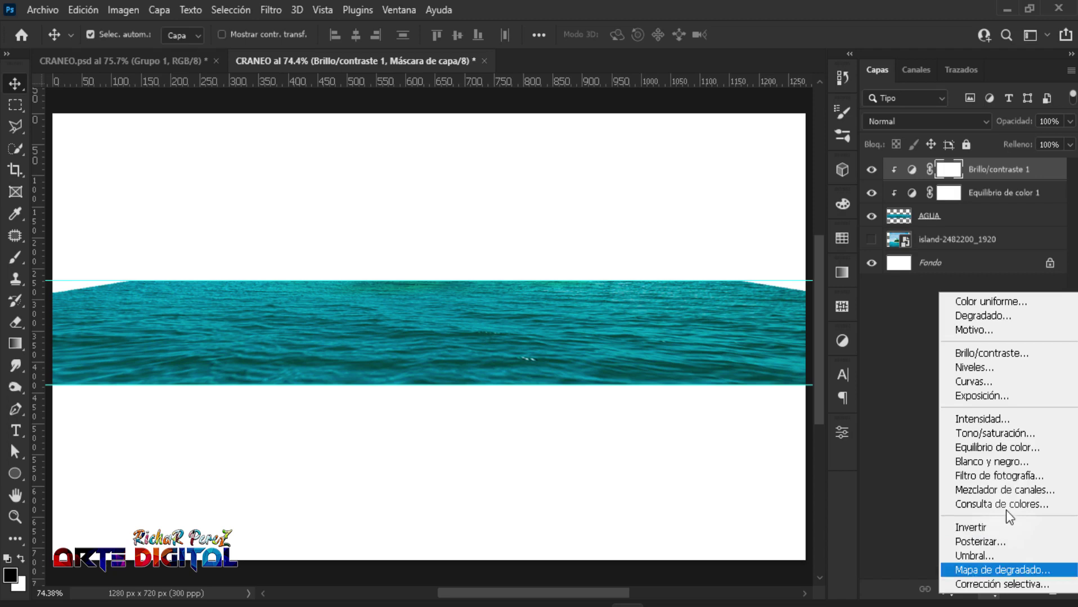
click(1013, 355)
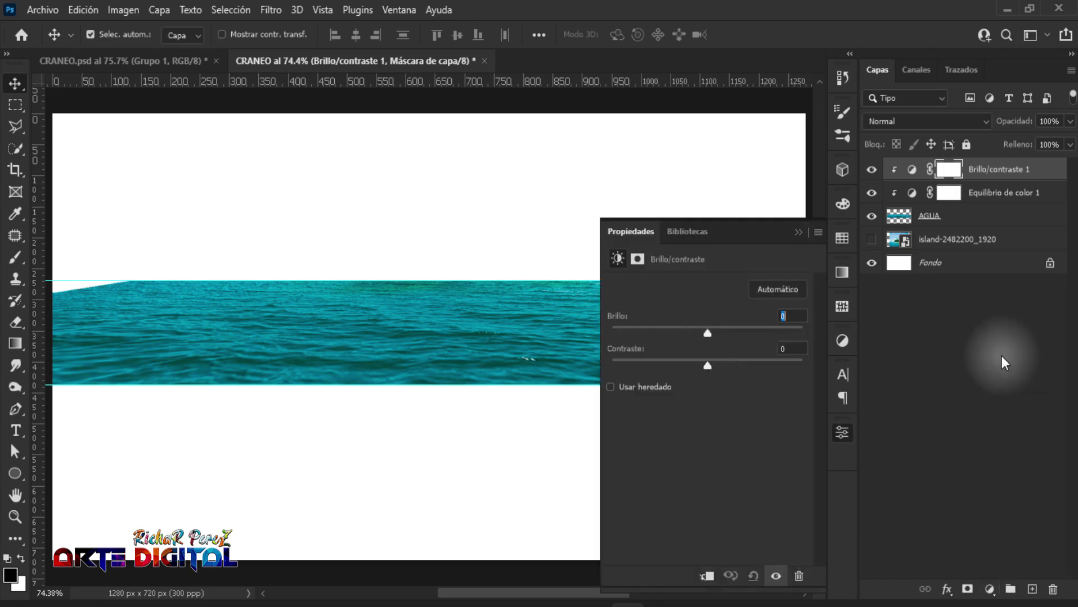
click(708, 578)
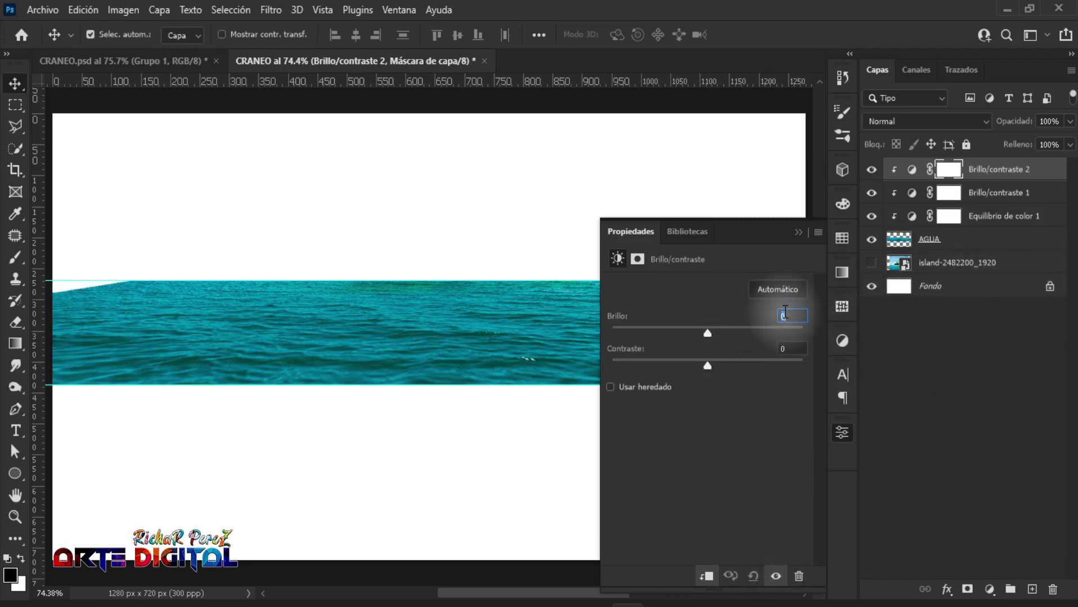
text(62)
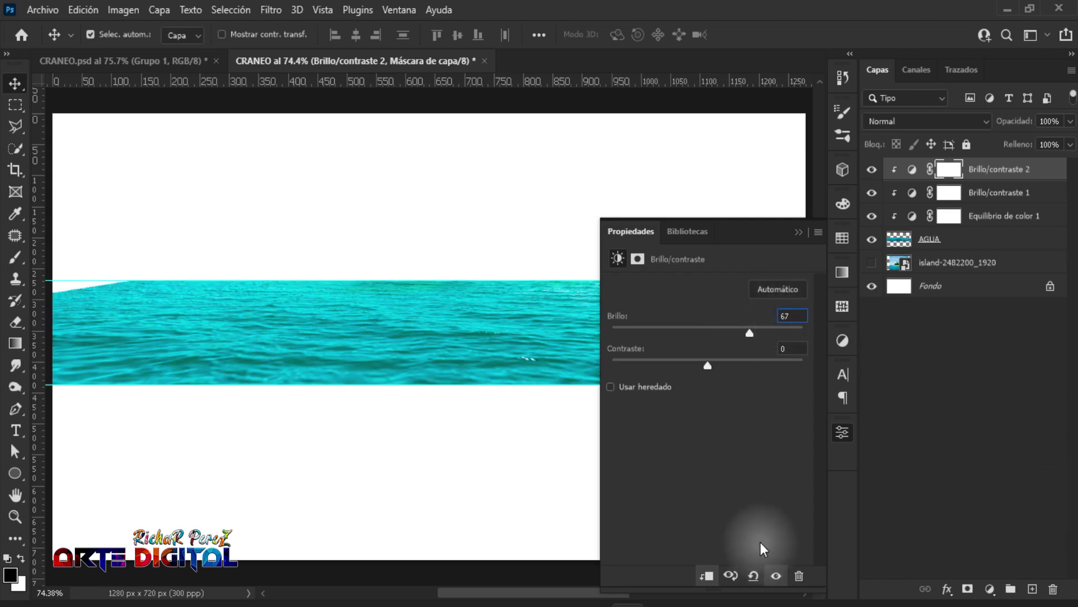
click(798, 232)
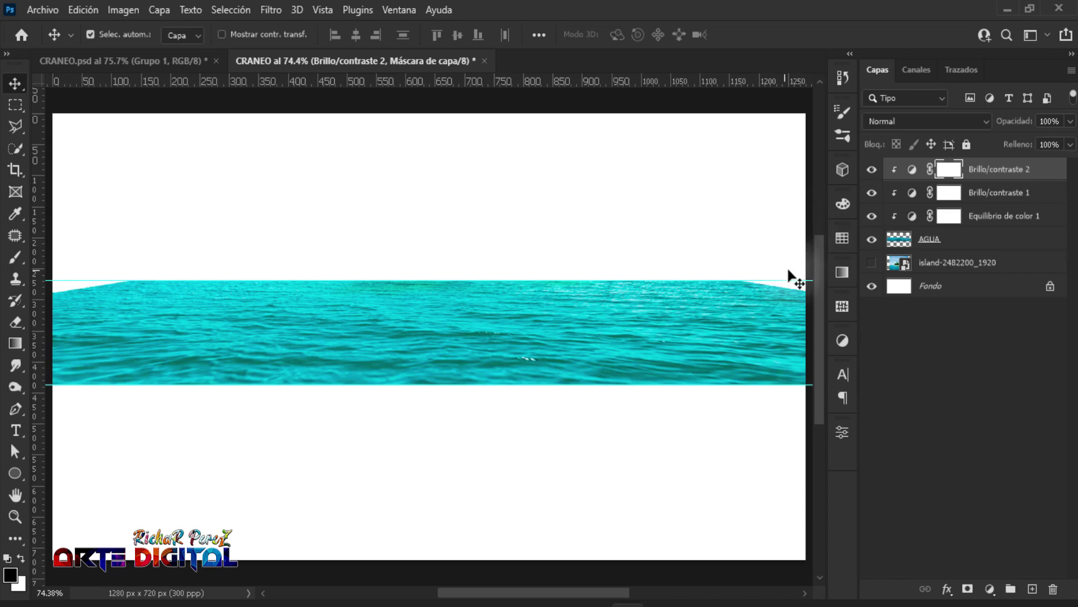
In Brillo/contraste 2's Blending Options, split the underlying-layer black slider to 0/173.
right_click(984, 168)
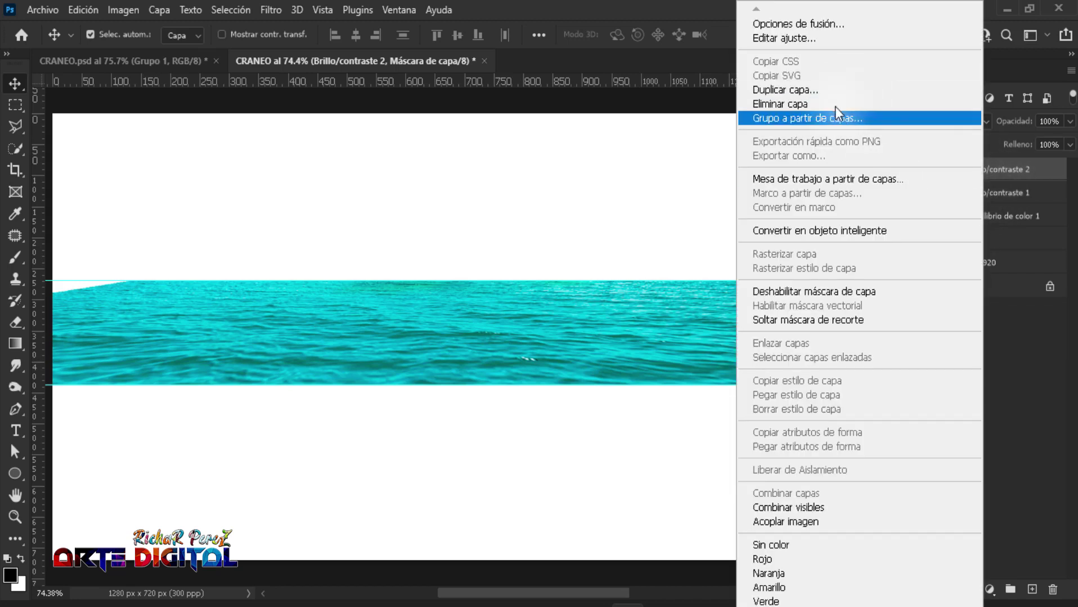
click(808, 23)
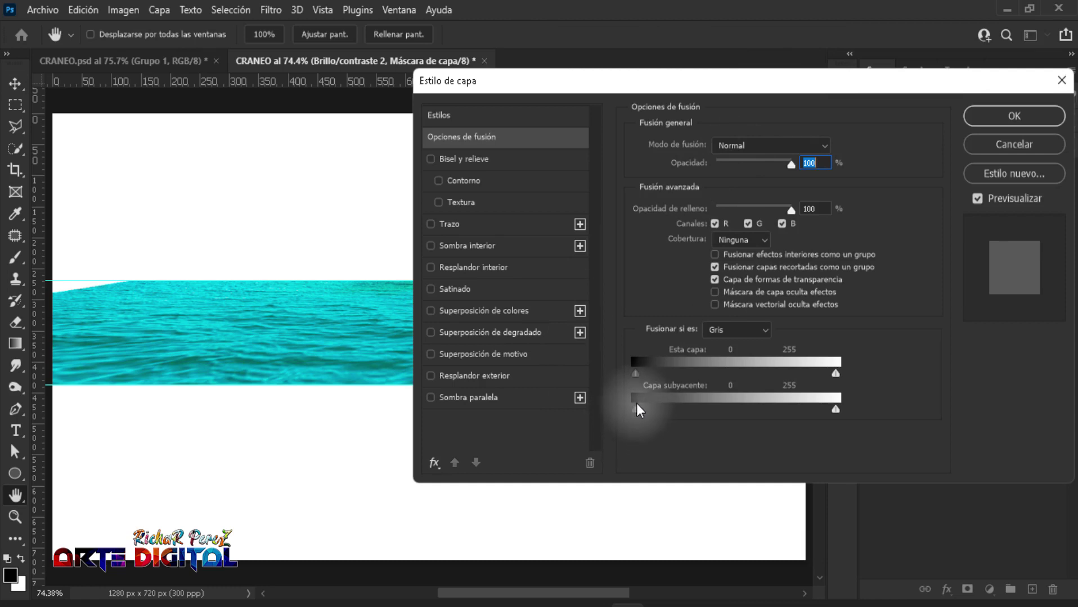
key(alt)
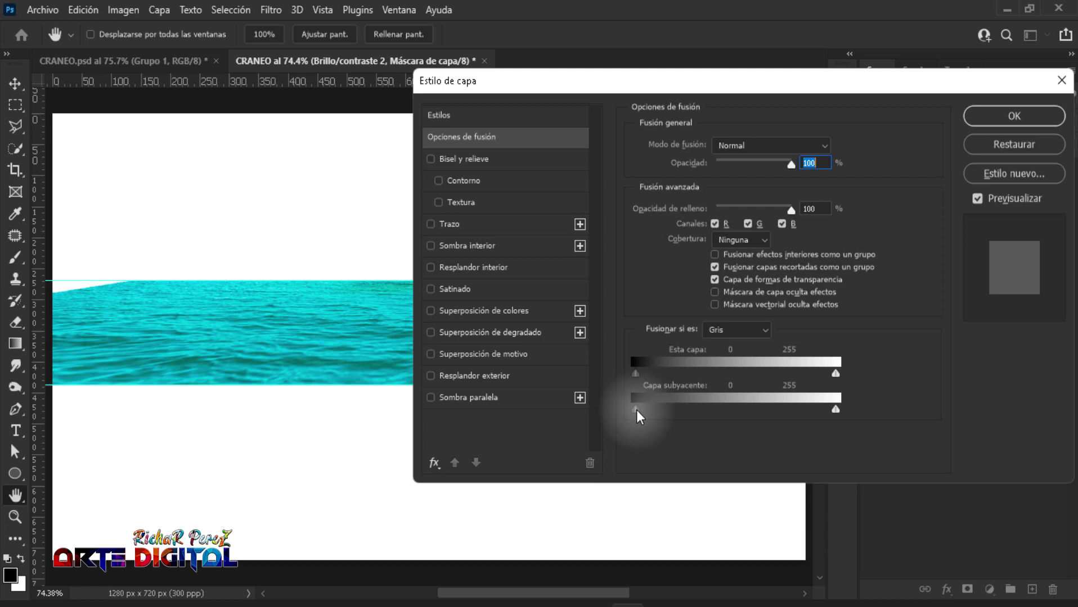
drag(637, 410, 644, 410)
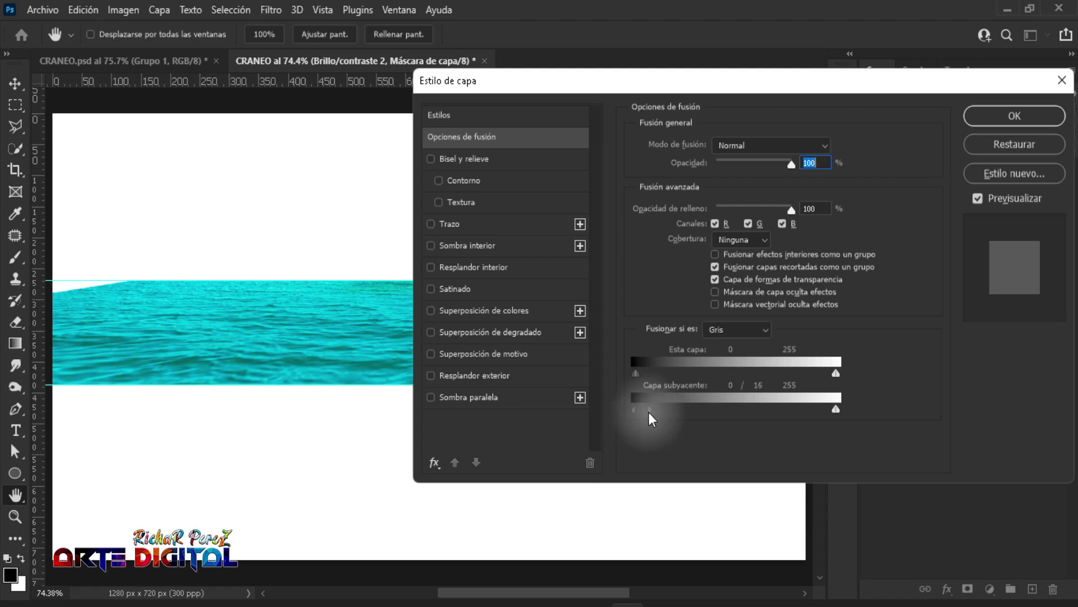
drag(648, 413, 757, 410)
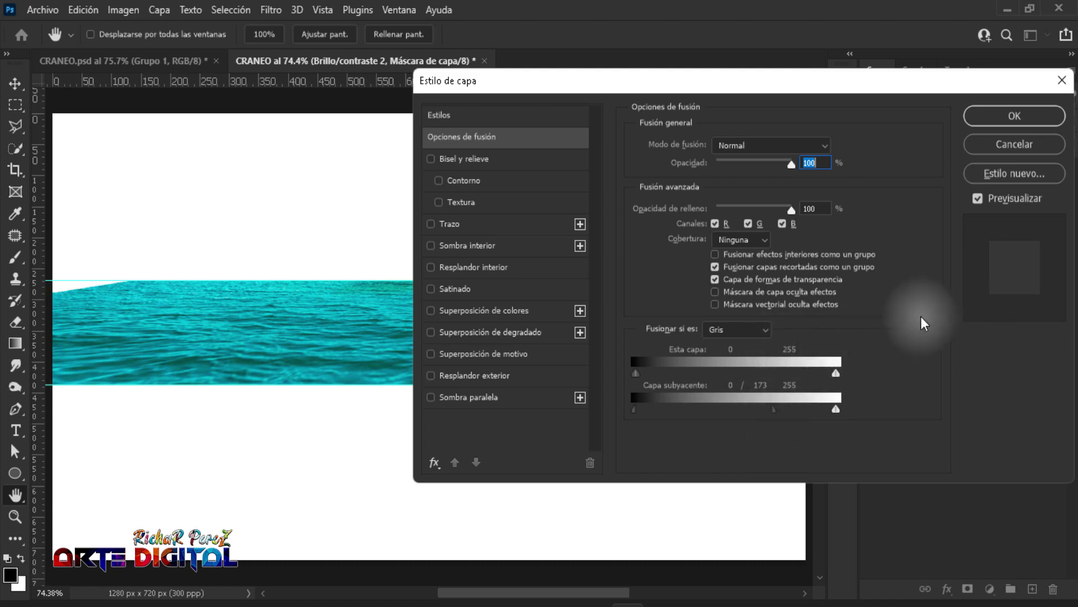
click(1030, 116)
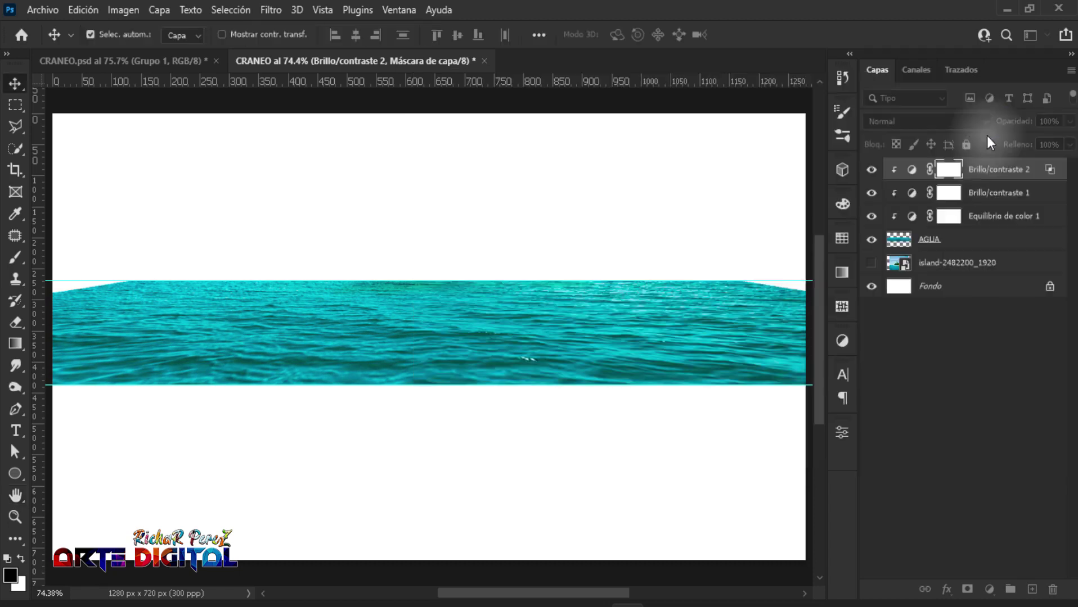
Add a Levels layer clipped to the water with output white level 202.
click(872, 170)
click(873, 170)
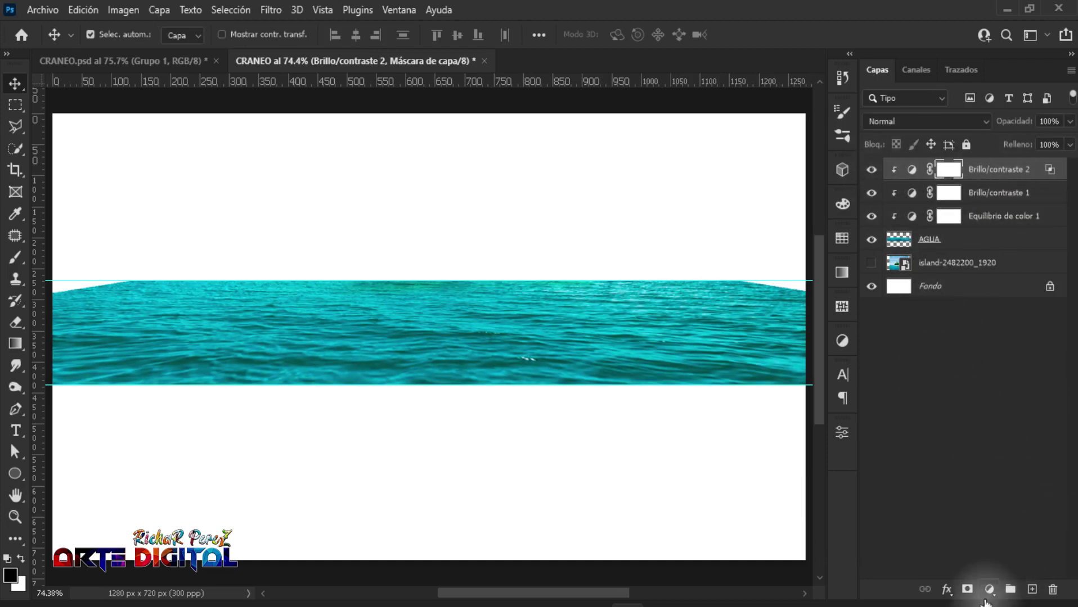
click(990, 588)
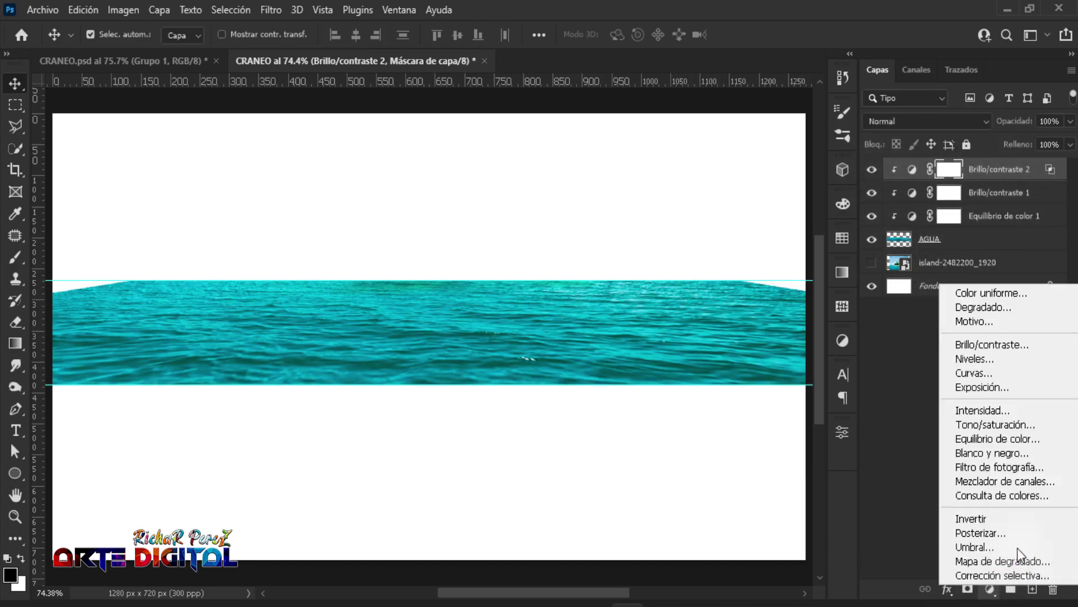
click(996, 360)
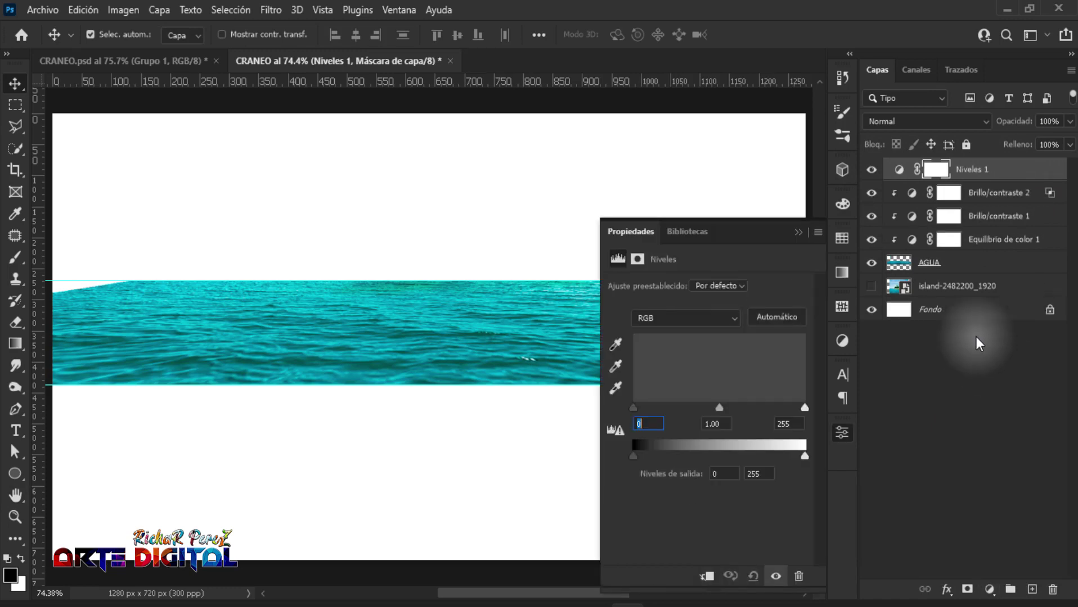
click(706, 576)
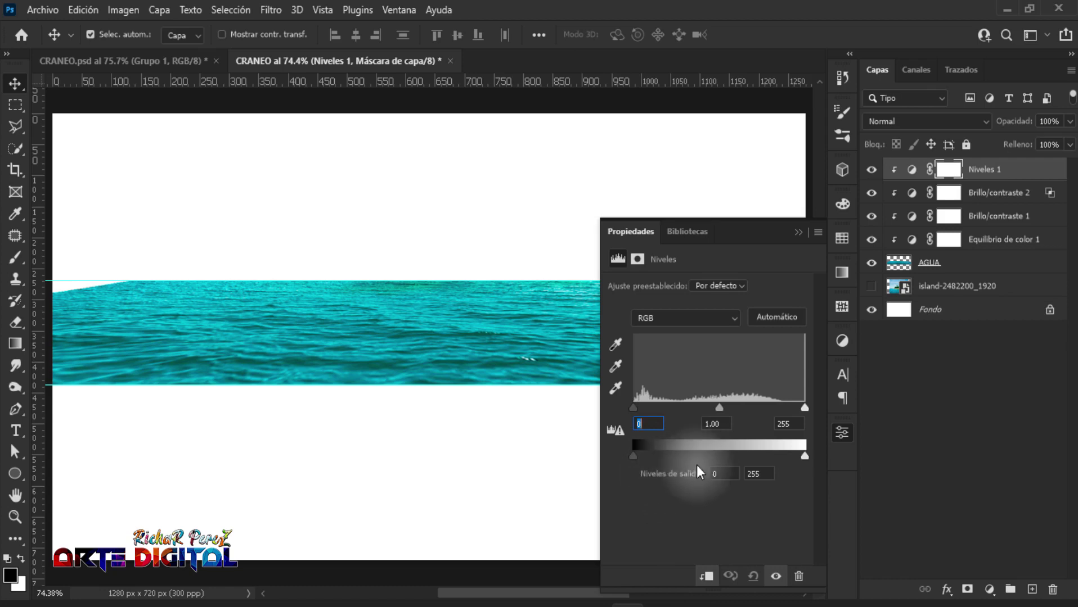
click(767, 473)
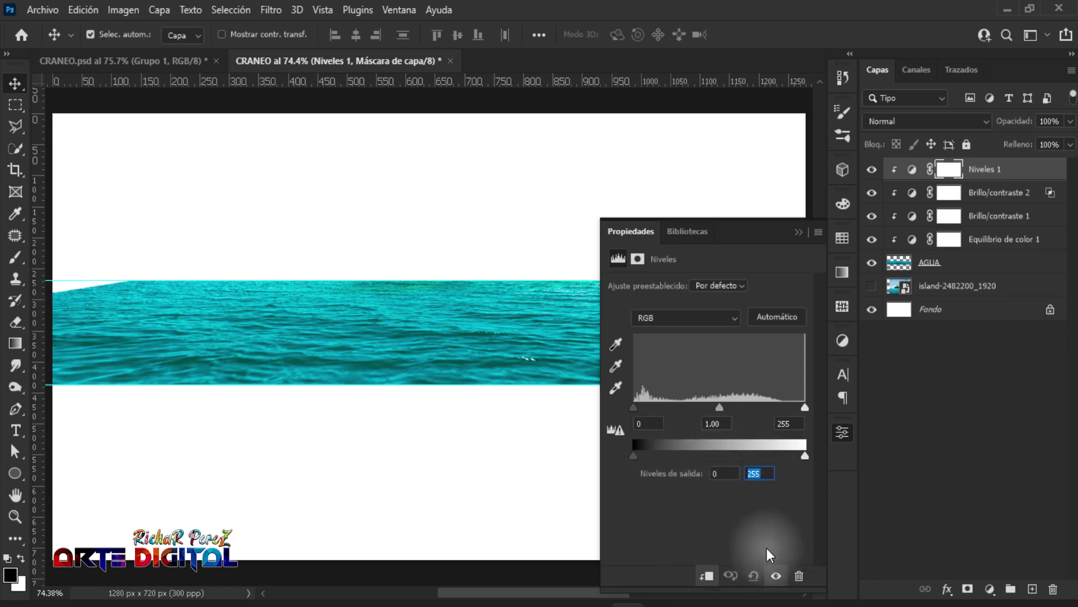
text(202)
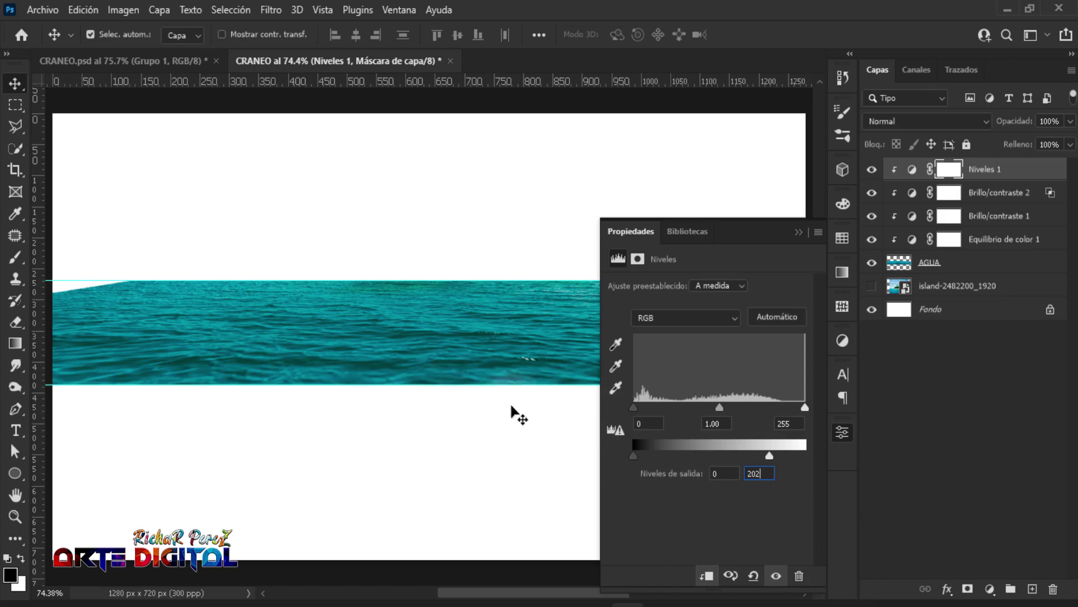
click(797, 233)
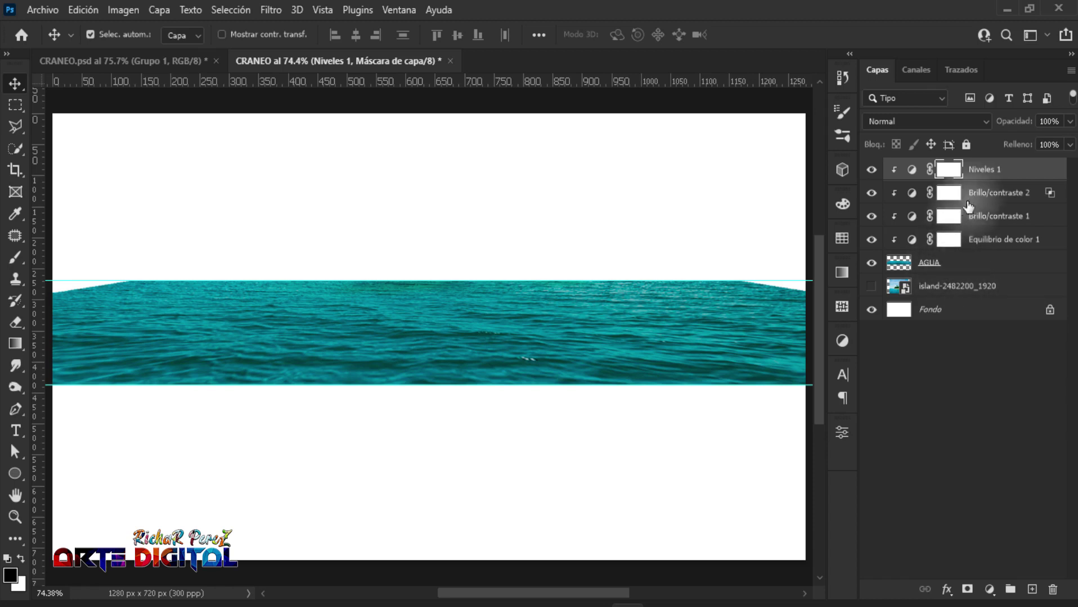
Group the layers from Niveles 1 down to AGUA into a folder named AGUA.
shift+click(935, 271)
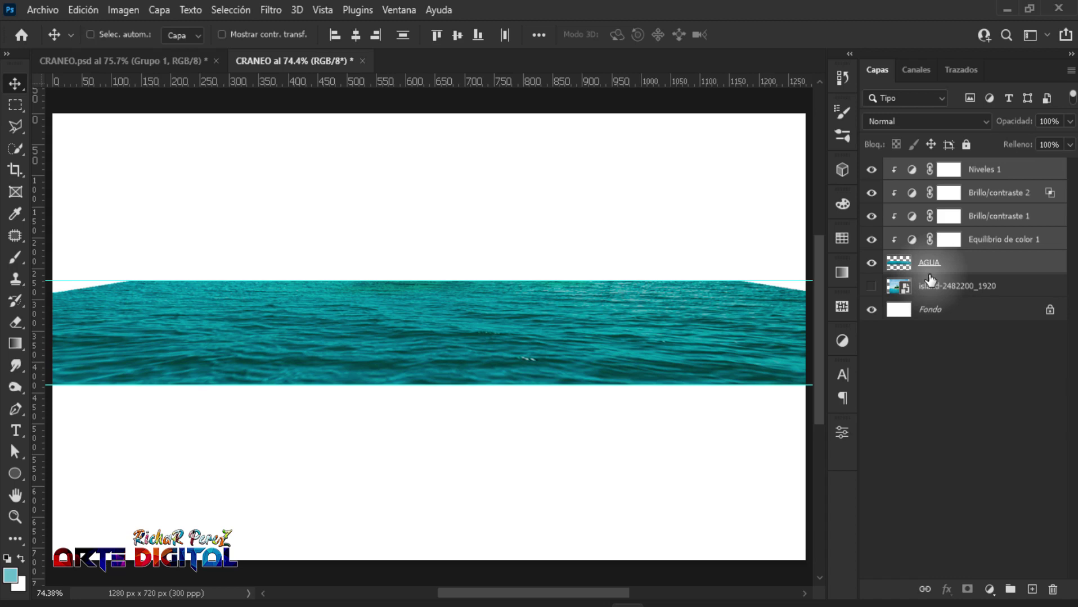
key(ctrl+g)
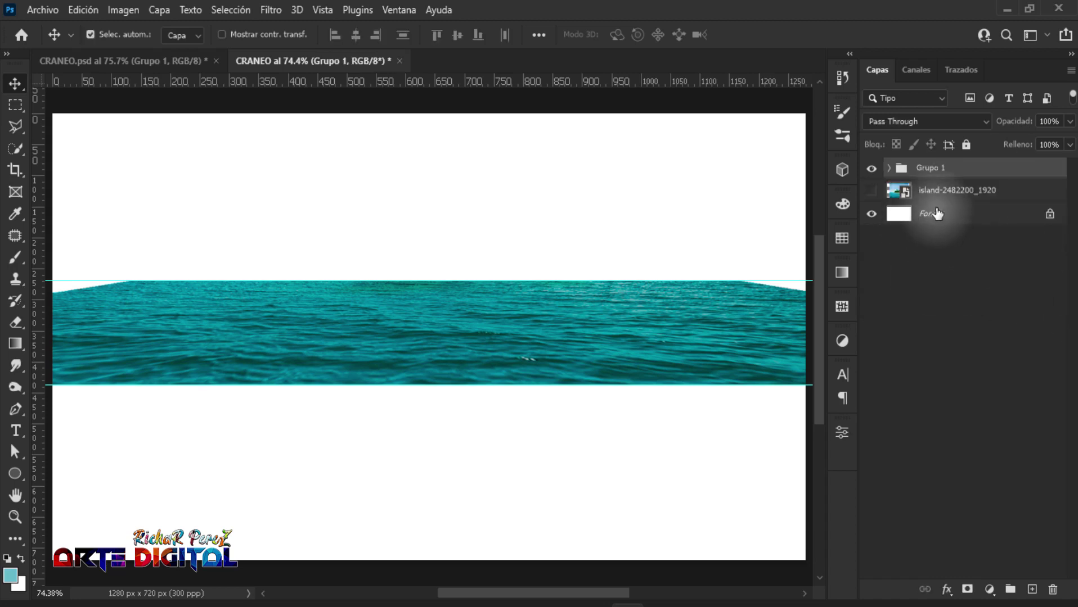
double_click(938, 168)
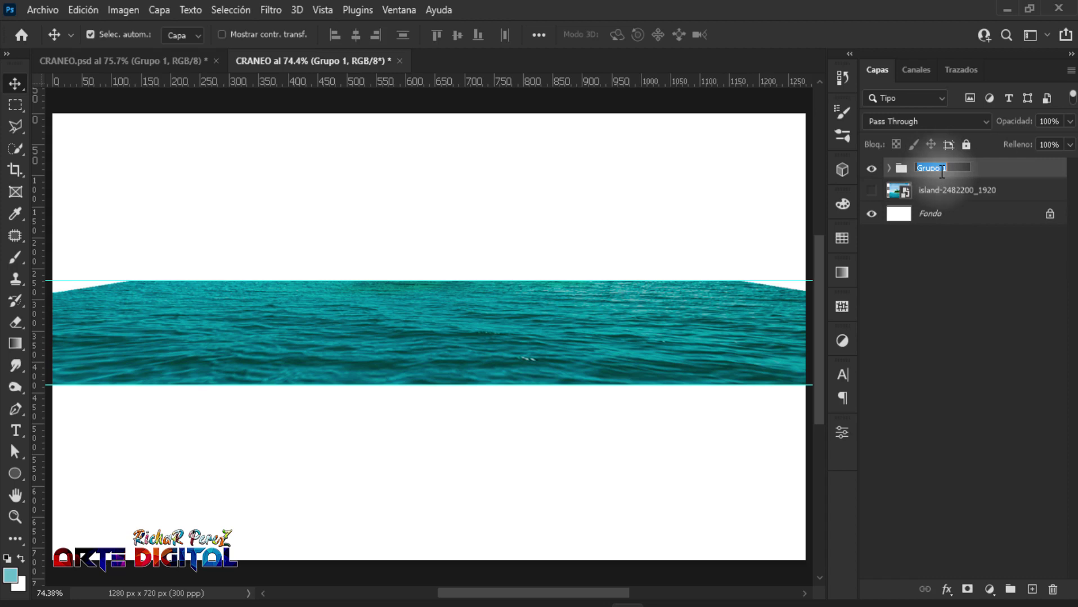
text(AGUA)
key(Return)
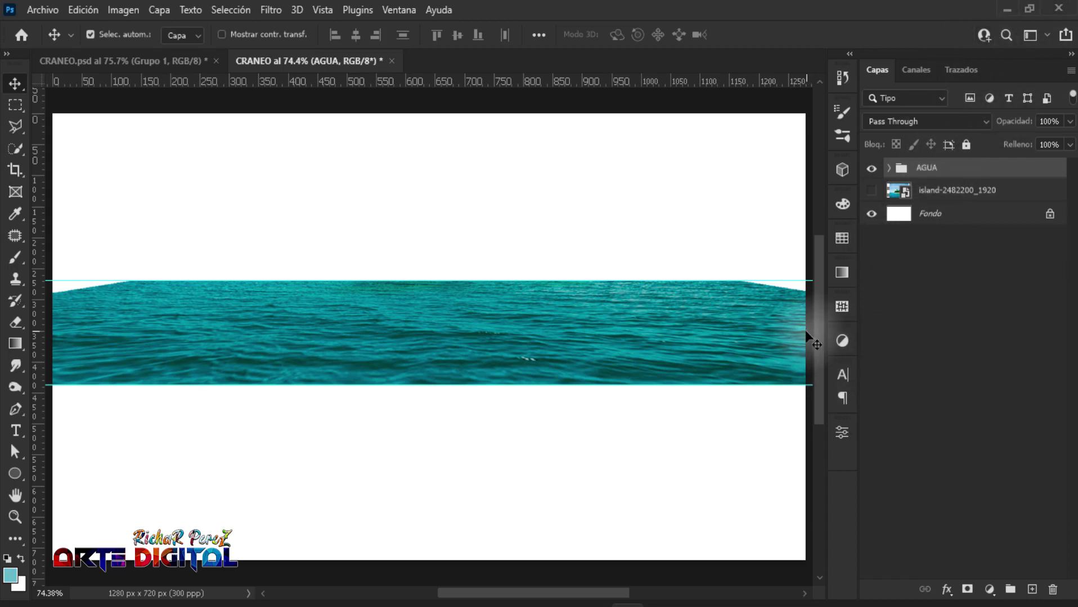
click(1033, 521)
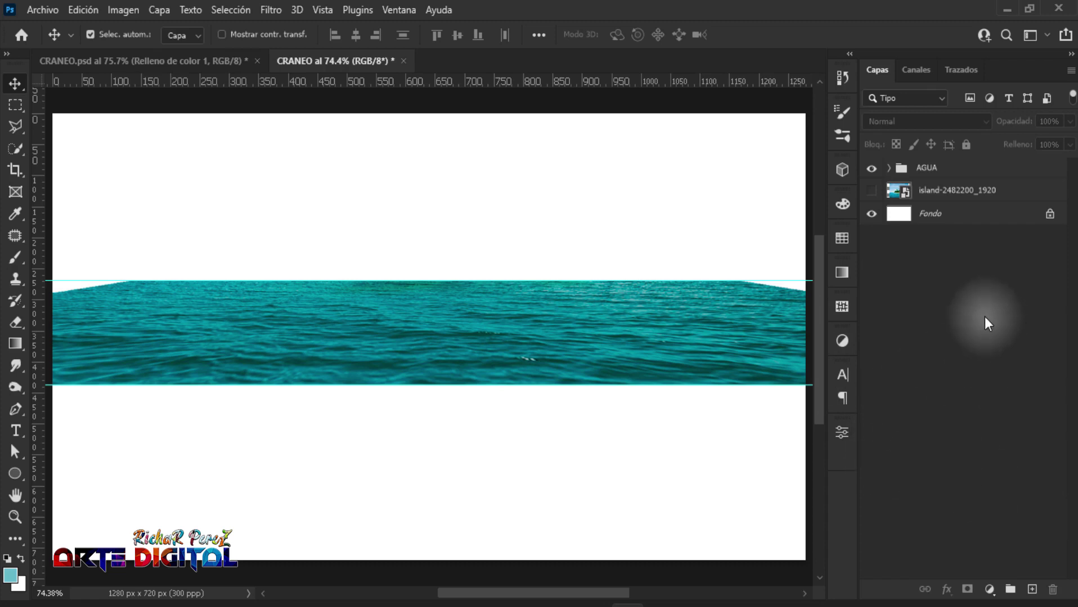
click(938, 177)
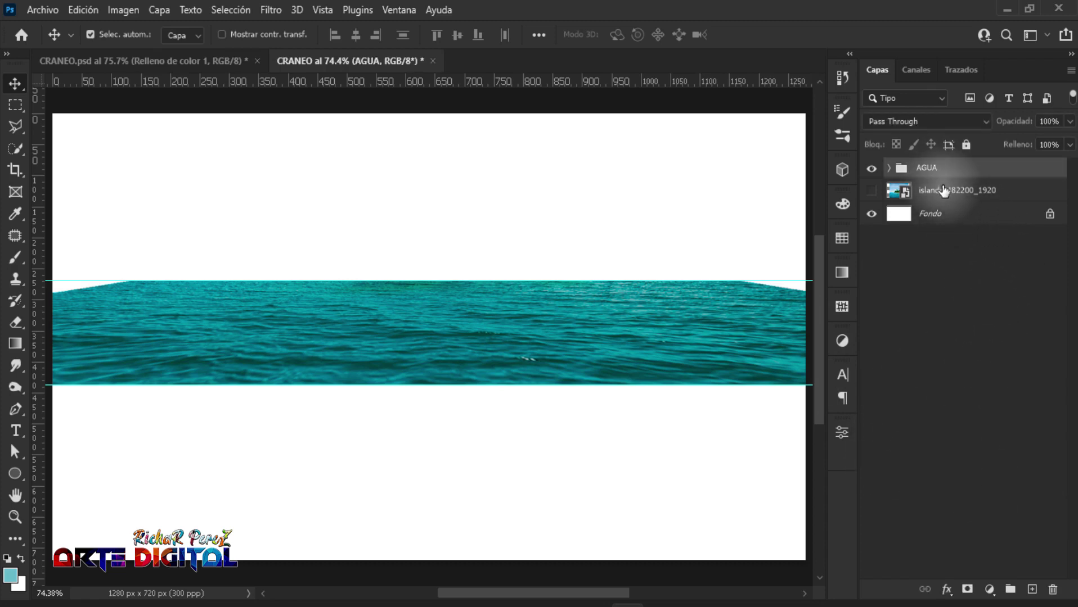
Add a Color uniforme fill layer in dark teal 075a57 below the AGUA group.
click(944, 191)
click(988, 590)
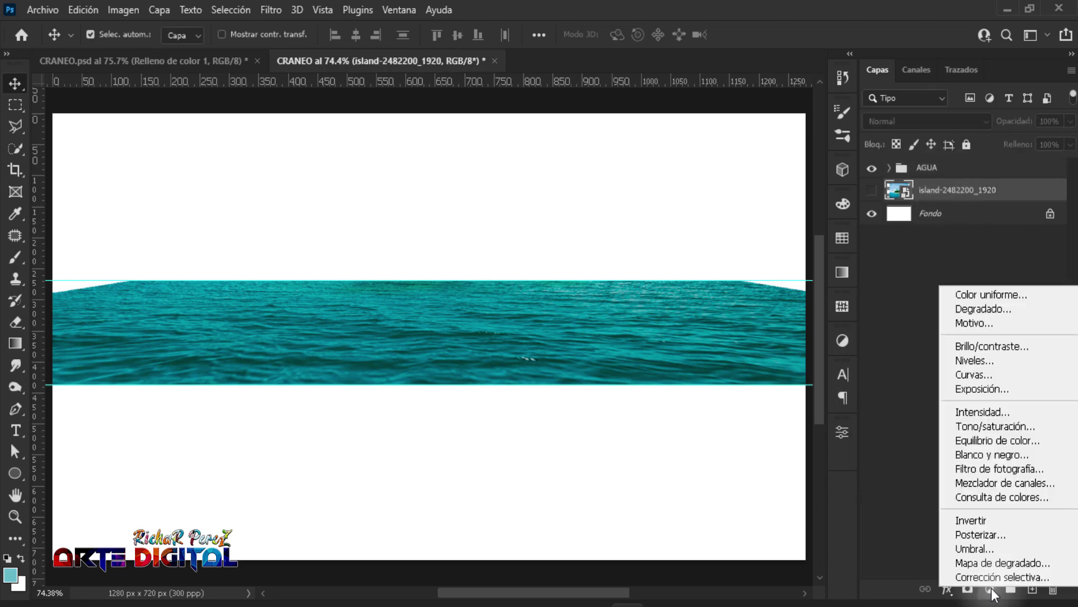
click(974, 294)
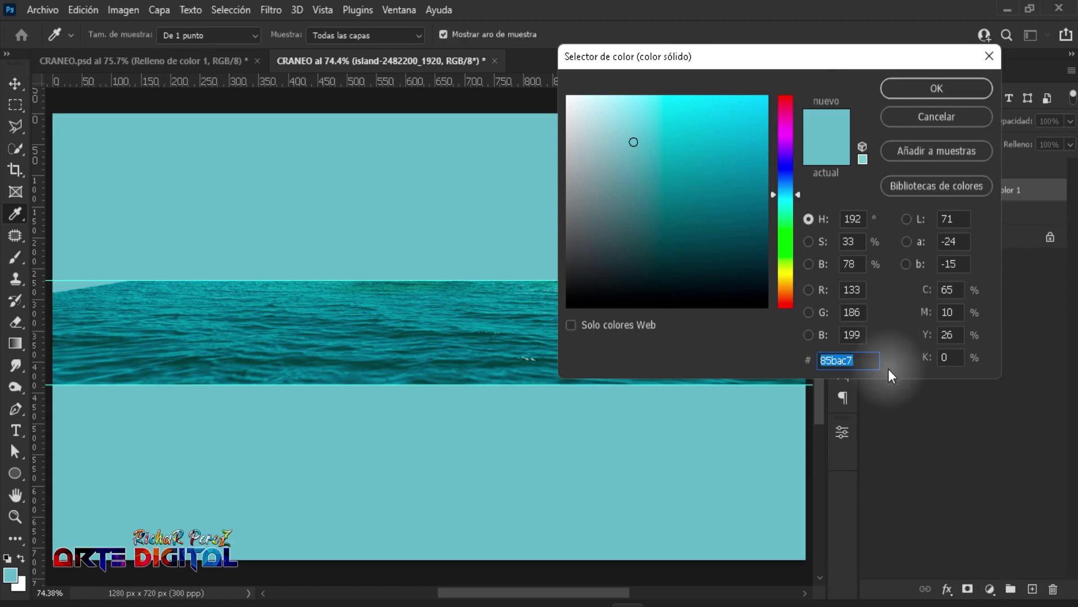
text(075a57)
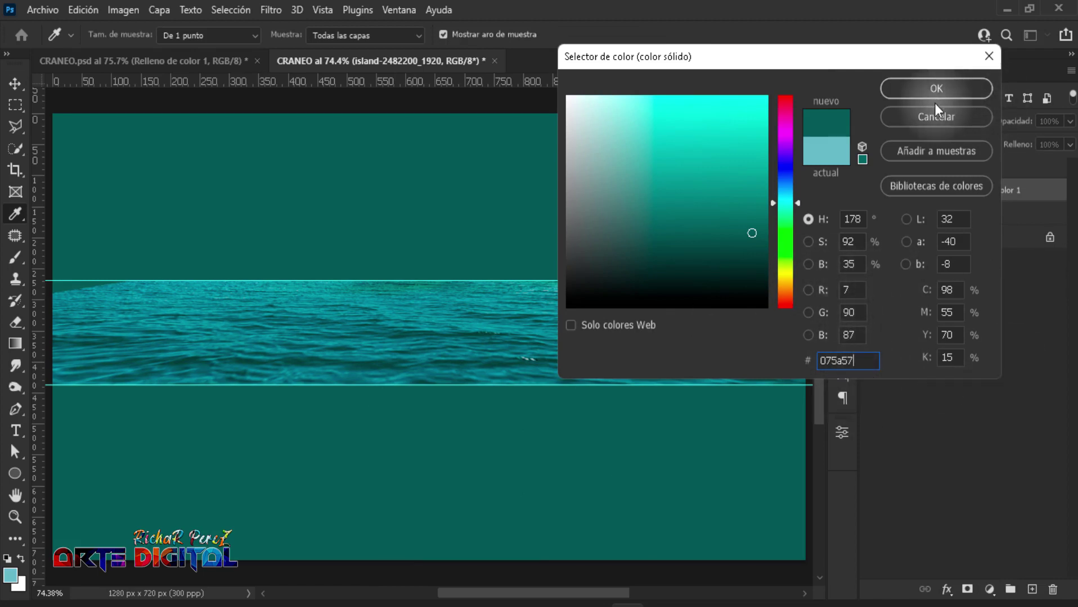
click(932, 88)
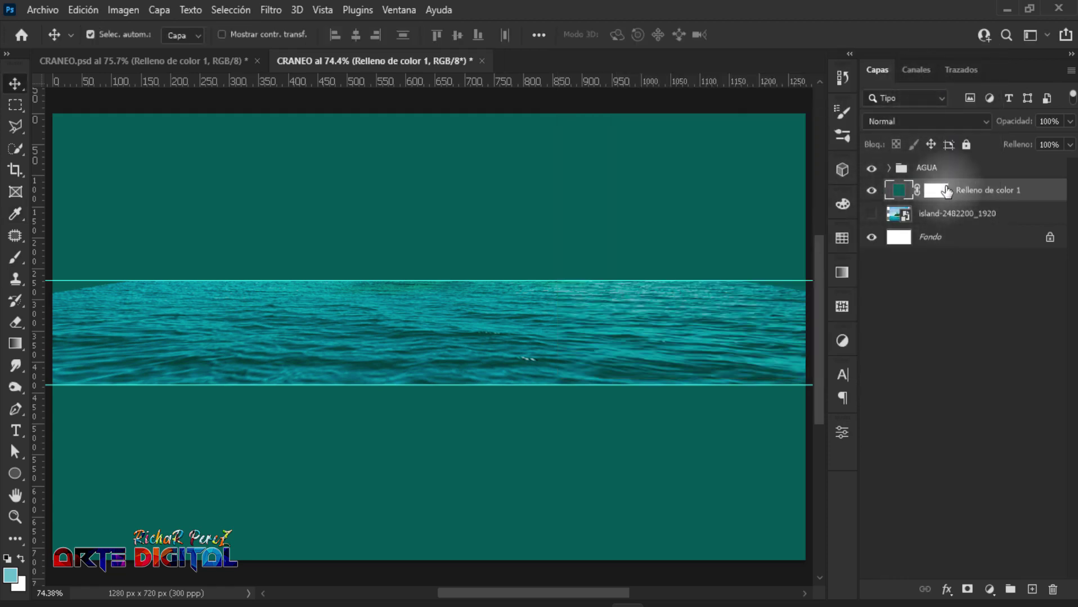
Convert the teal fill to a smart object and shrink it so its top meets the water surface.
right_click(992, 191)
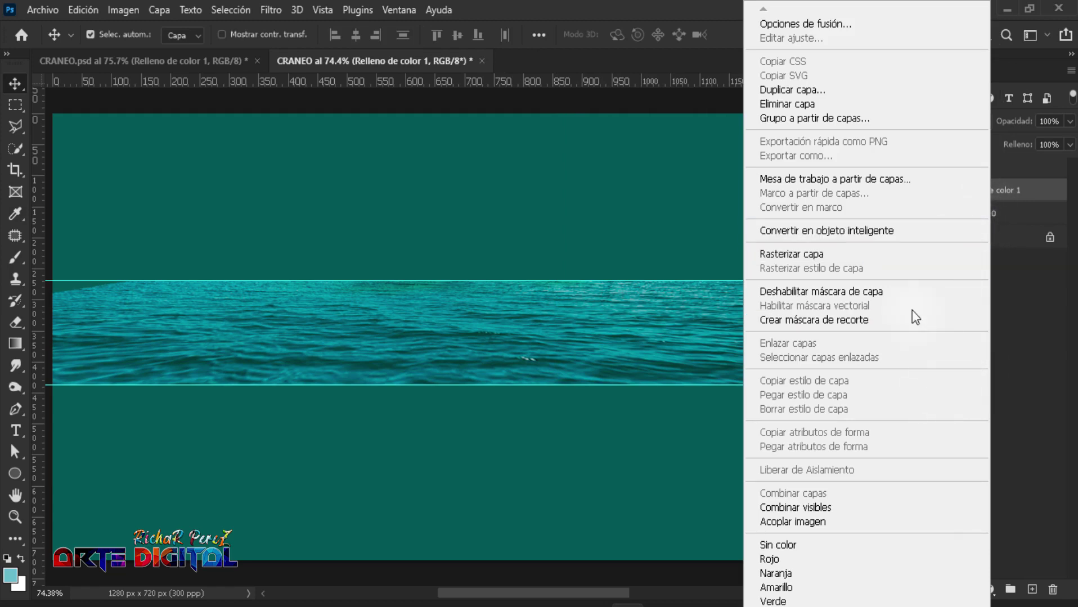
click(843, 231)
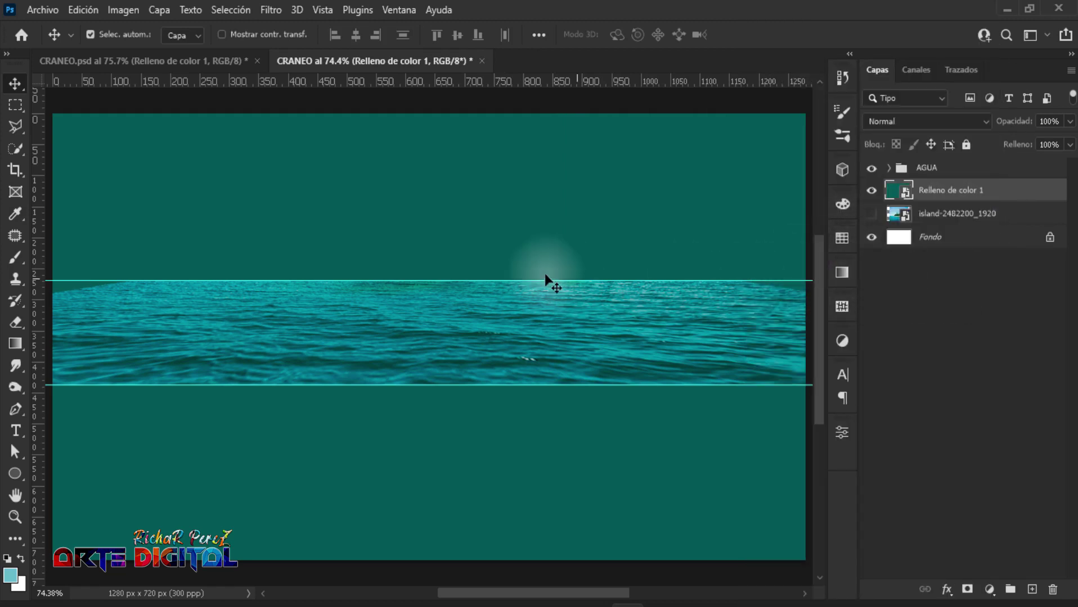
key(ctrl)
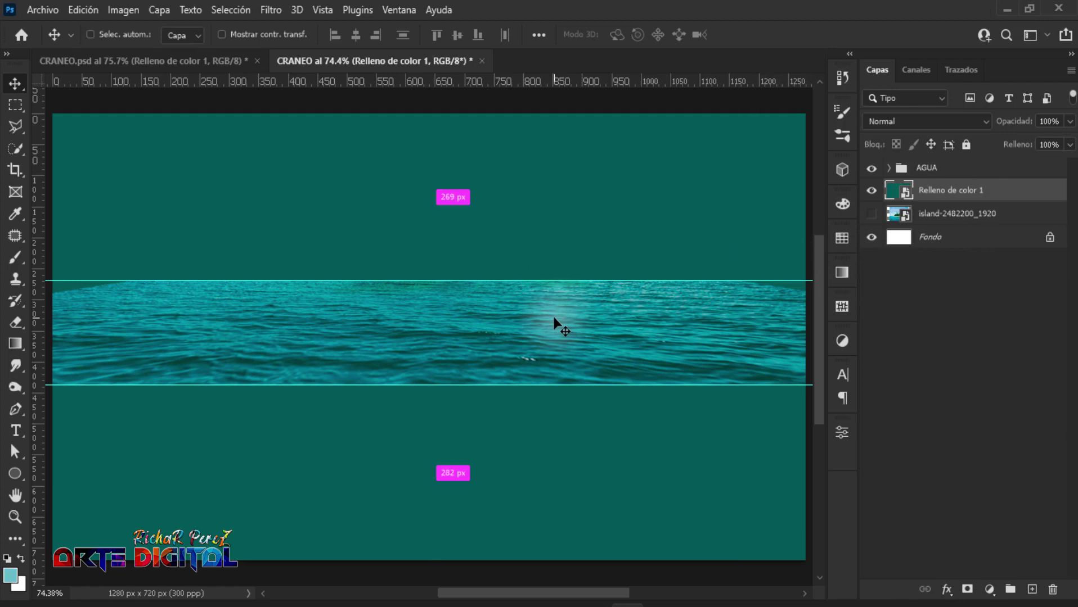
key(ctrl+t)
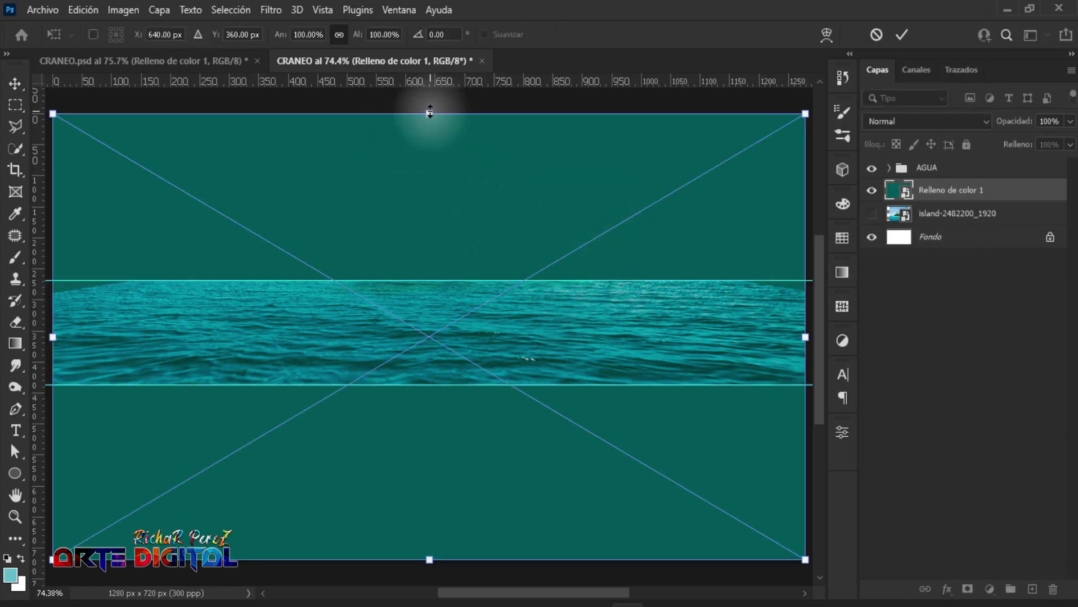
drag(428, 112, 444, 278)
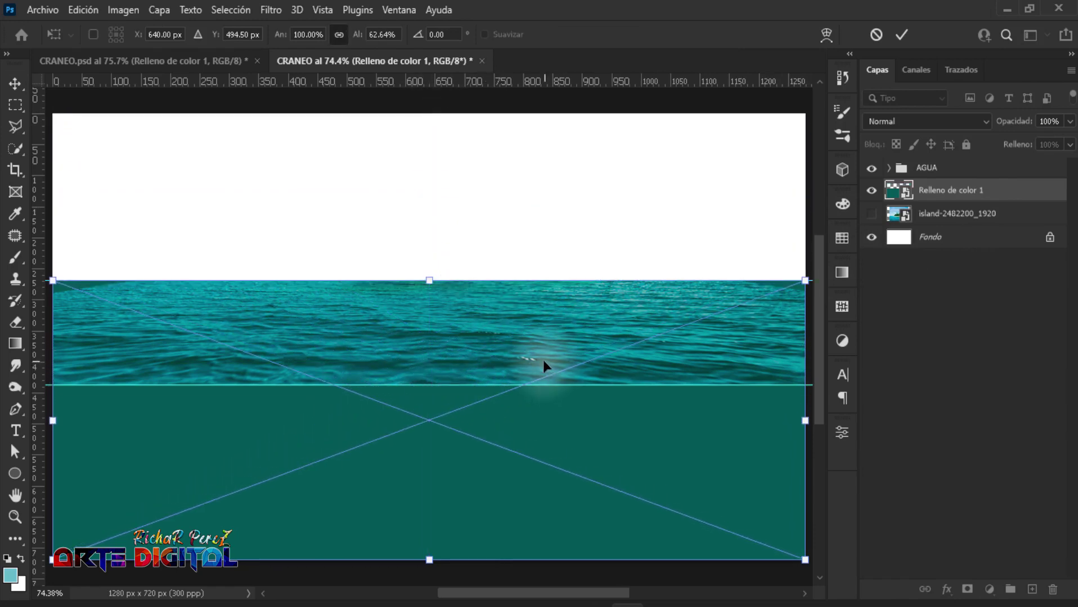
key(Return)
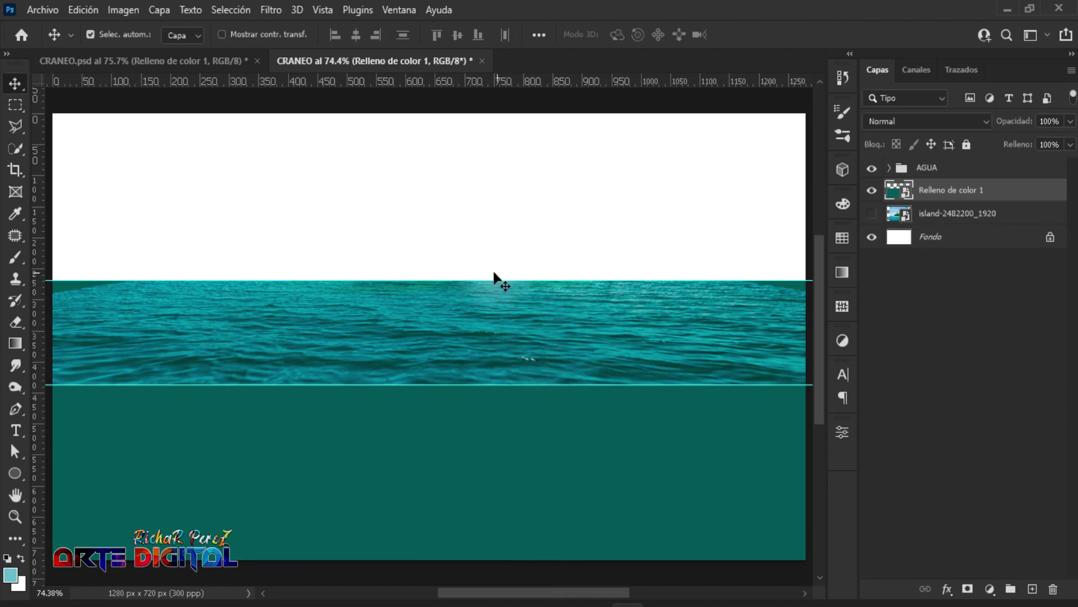
Remove both horizontal guides, then switch to the brush with default black and white colours.
drag(486, 283, 533, 28)
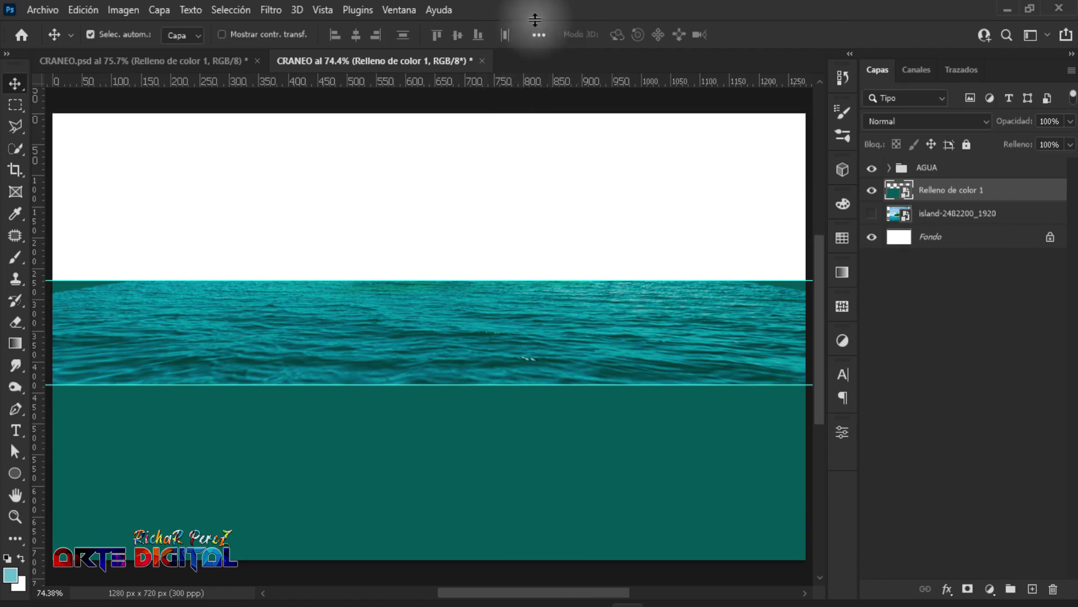
drag(506, 385, 551, 34)
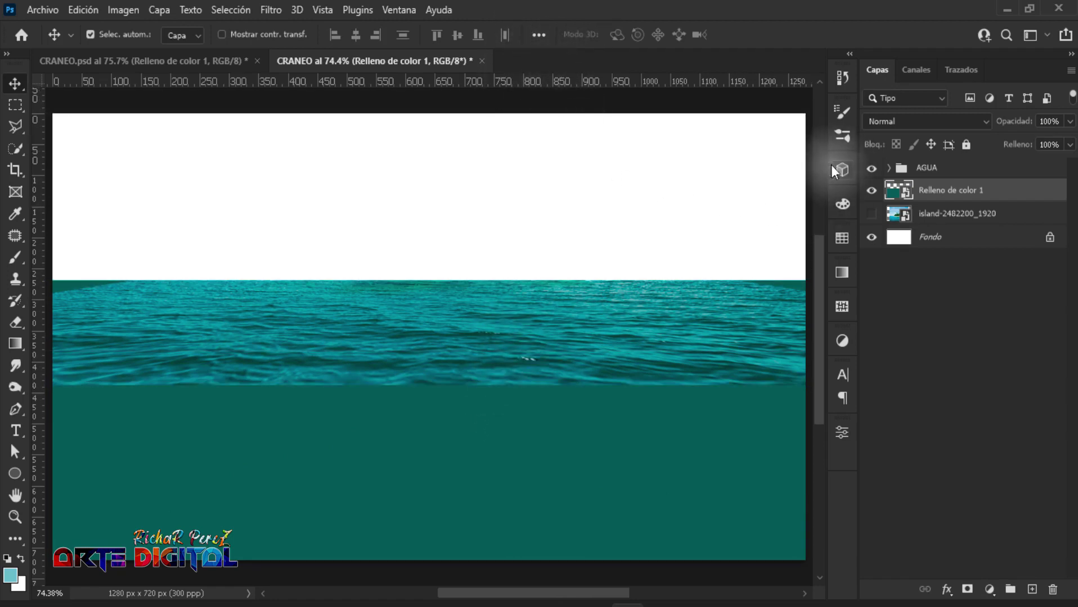
key(b)
key(d)
click(964, 200)
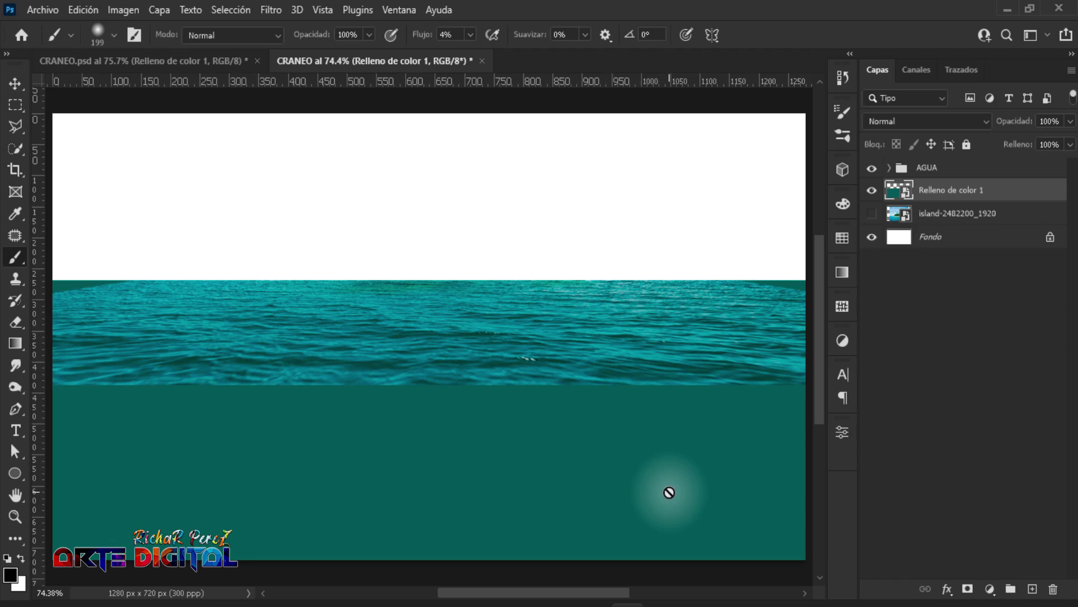
Add a new empty layer and set up a black paint brush at 3% flow.
click(1033, 590)
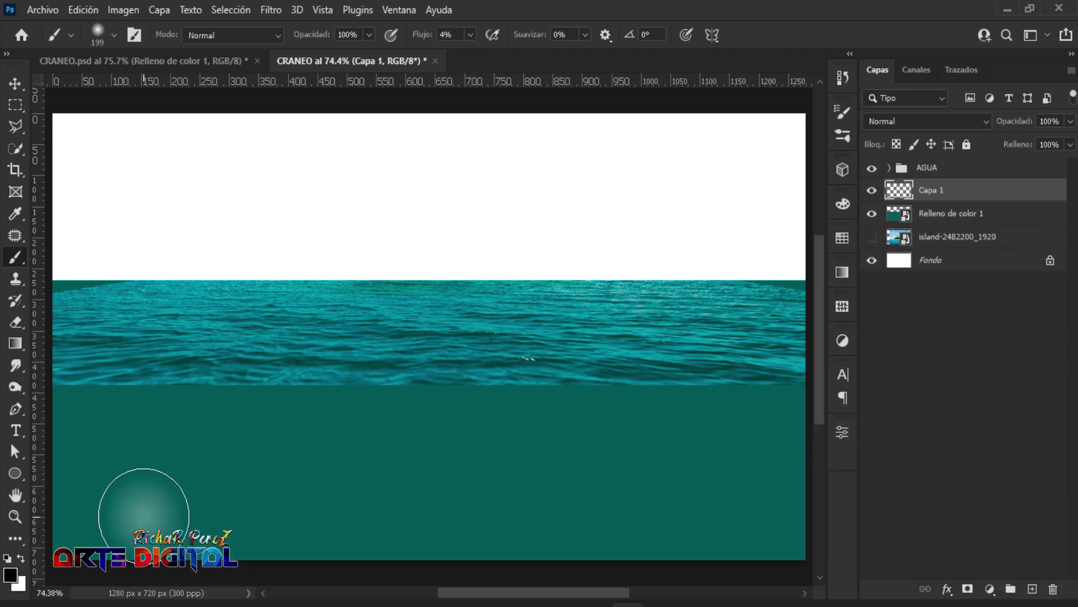
right_click(16, 260)
click(72, 255)
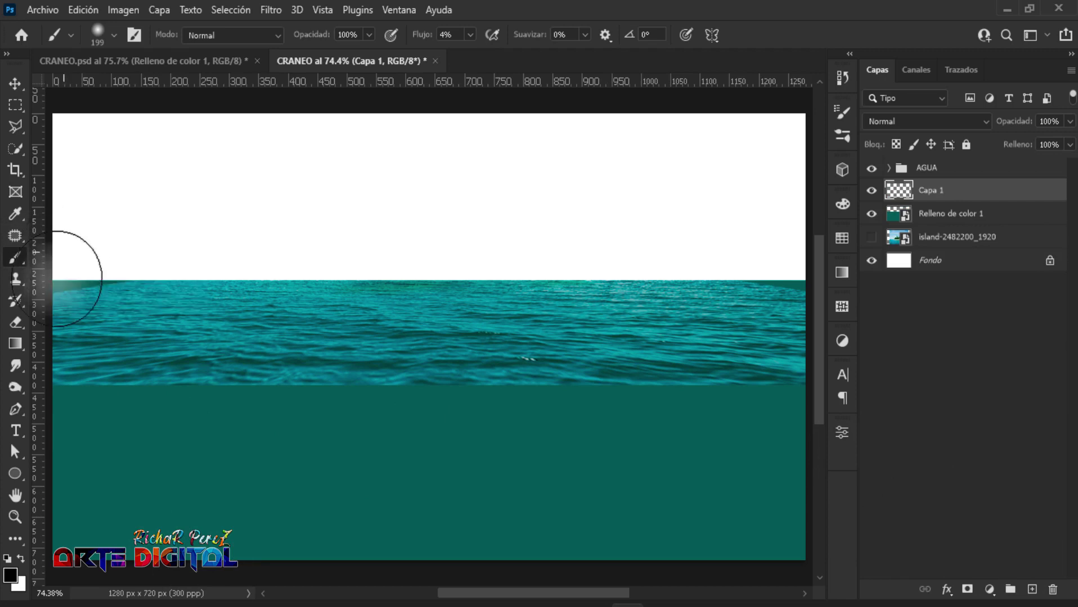
key(d)
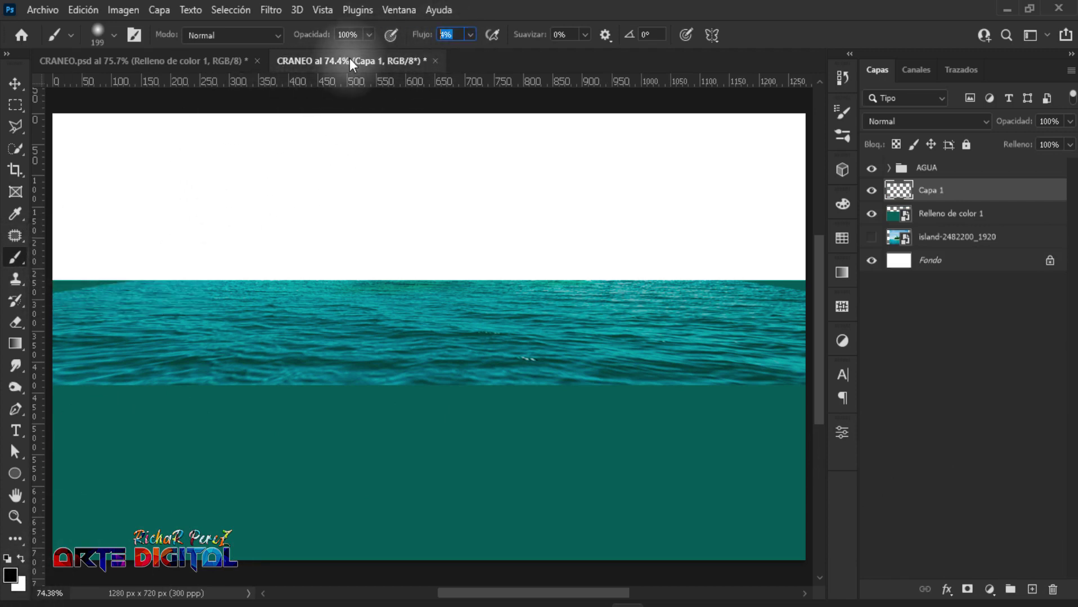
text(3)
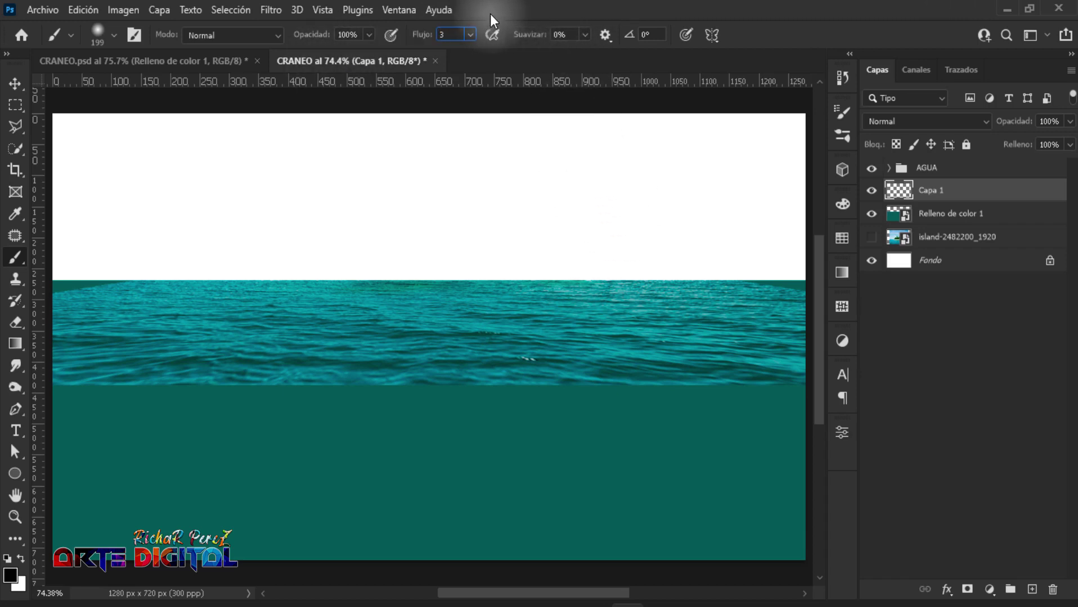
key(Return)
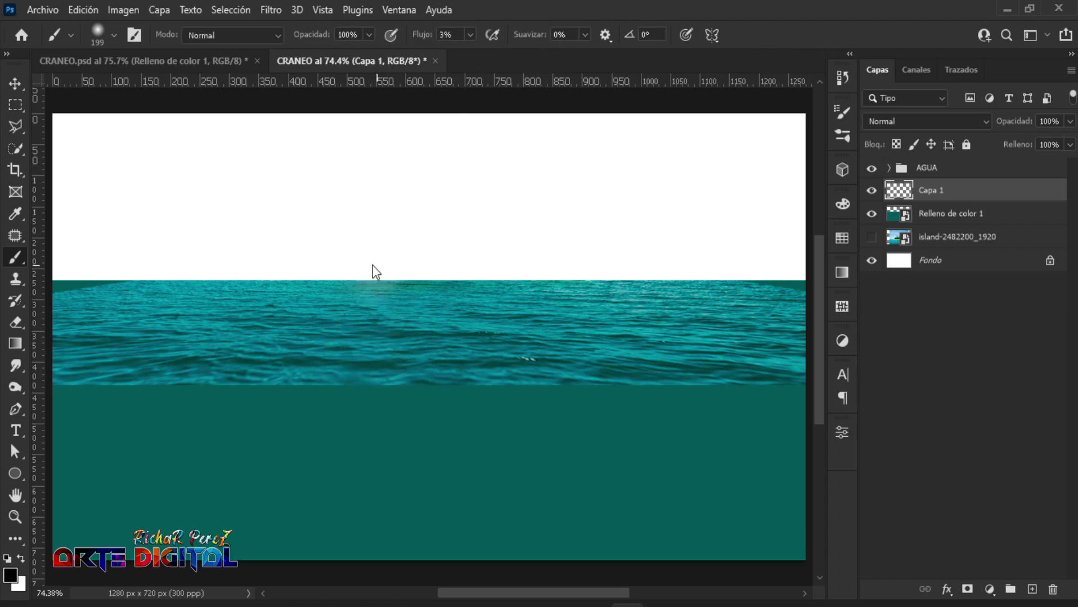
Choose the soft round Circular difuso brush preset.
right_click(372, 266)
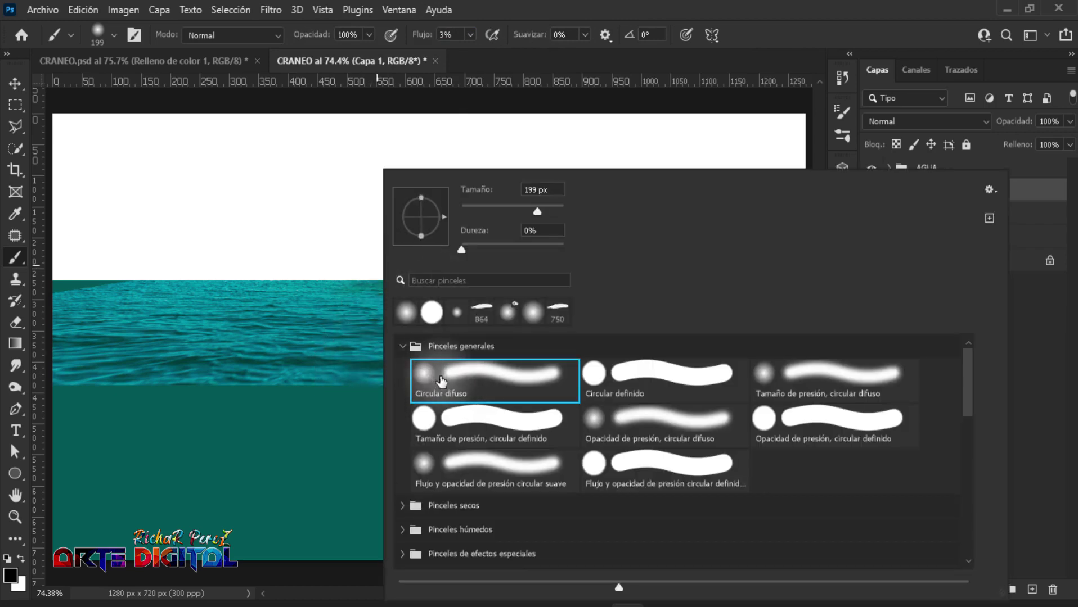
click(403, 346)
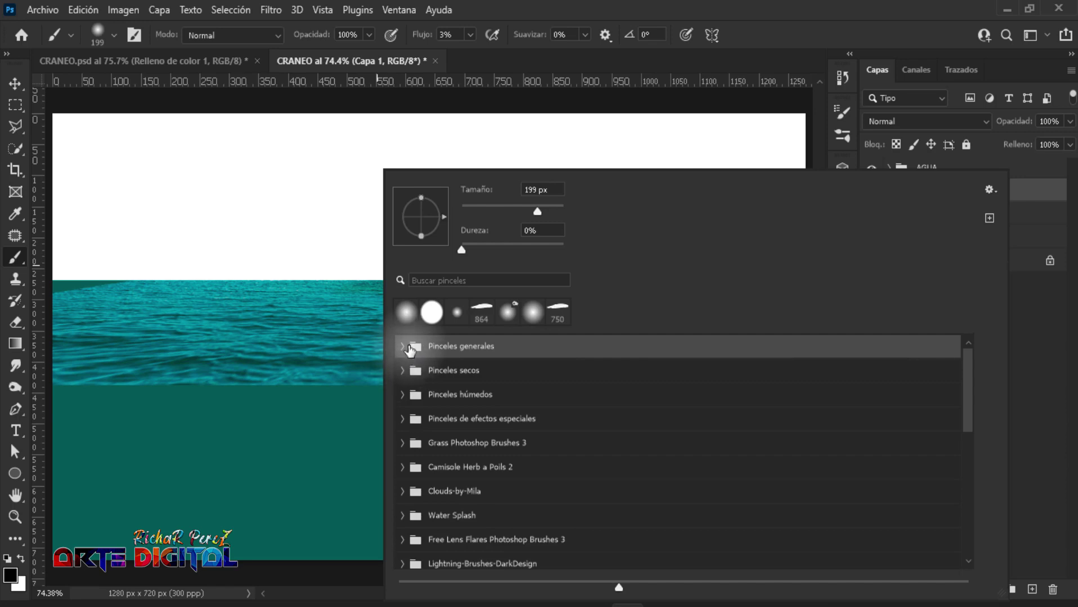
click(403, 346)
click(433, 388)
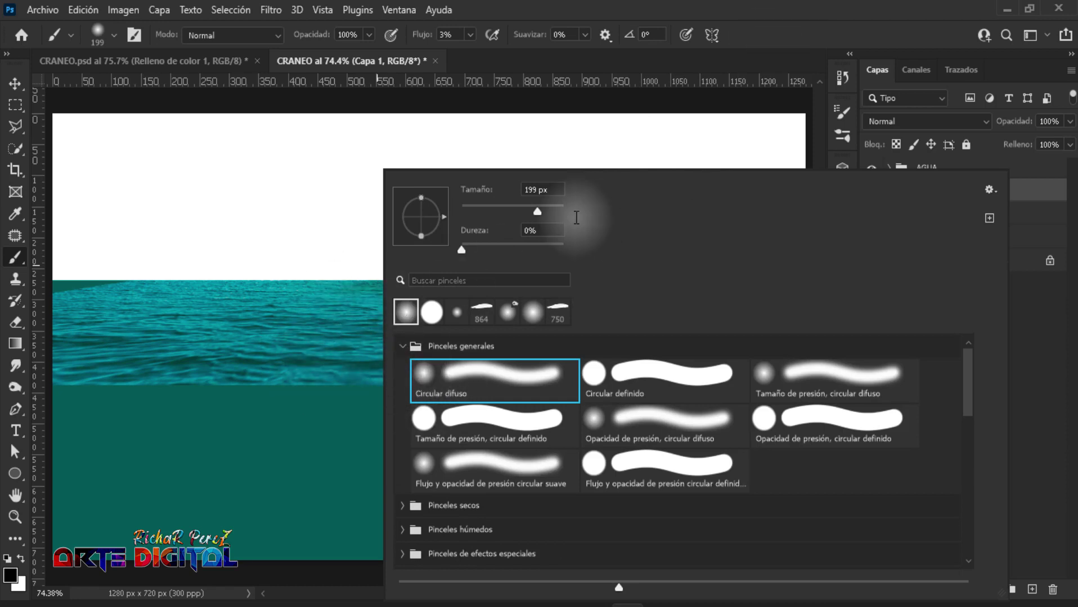
click(778, 104)
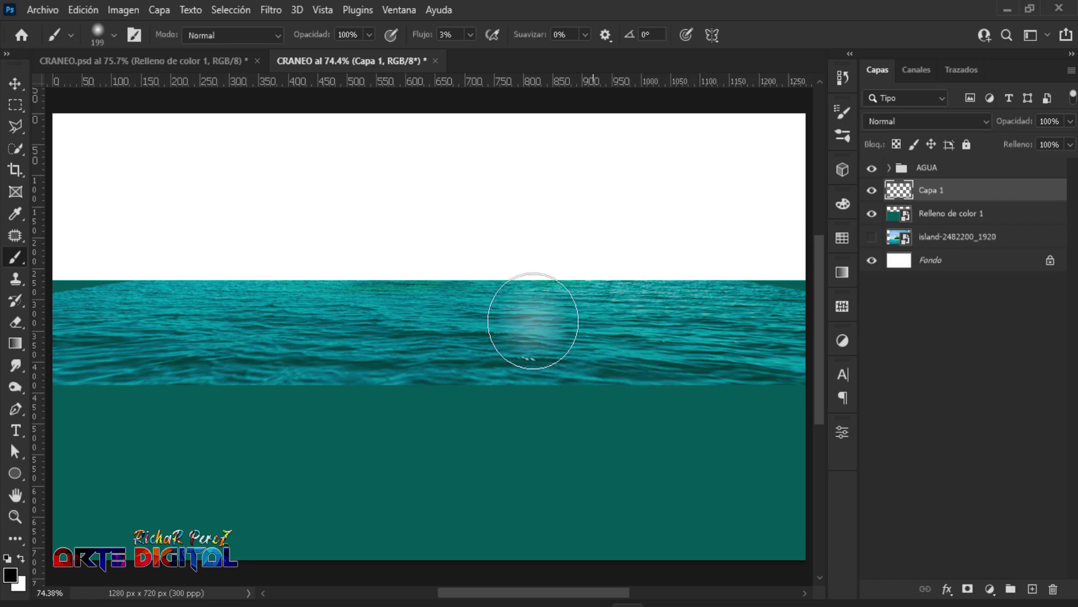
Paint faint soft dark shading over the underwater teal, then add another empty layer.
scroll(303, 365, down, 2)
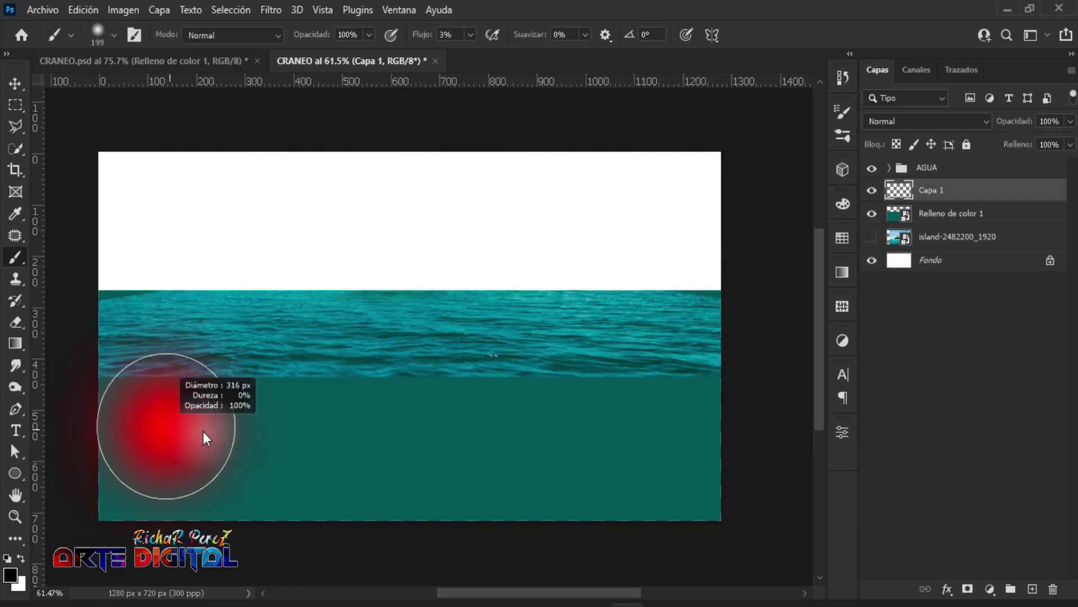
drag(84, 498, 131, 388)
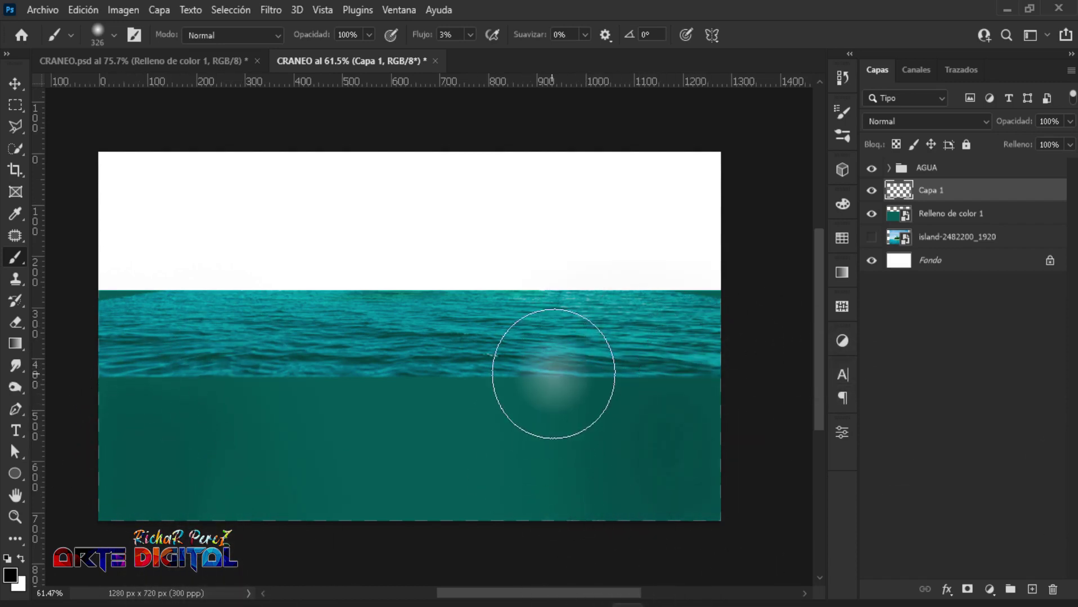
drag(487, 474, 652, 451)
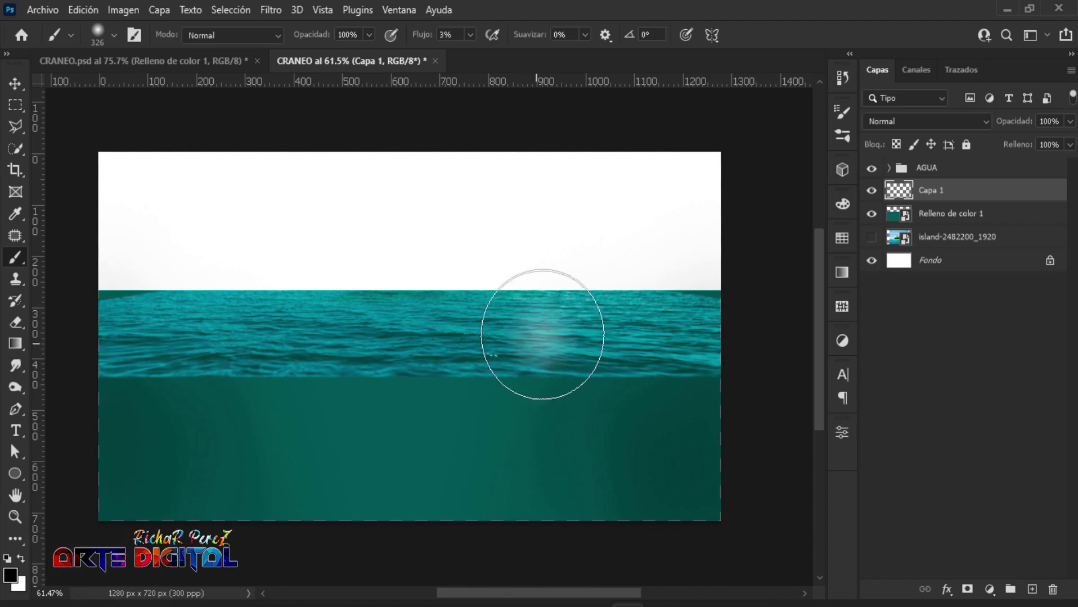
scroll(681, 512, up, 2)
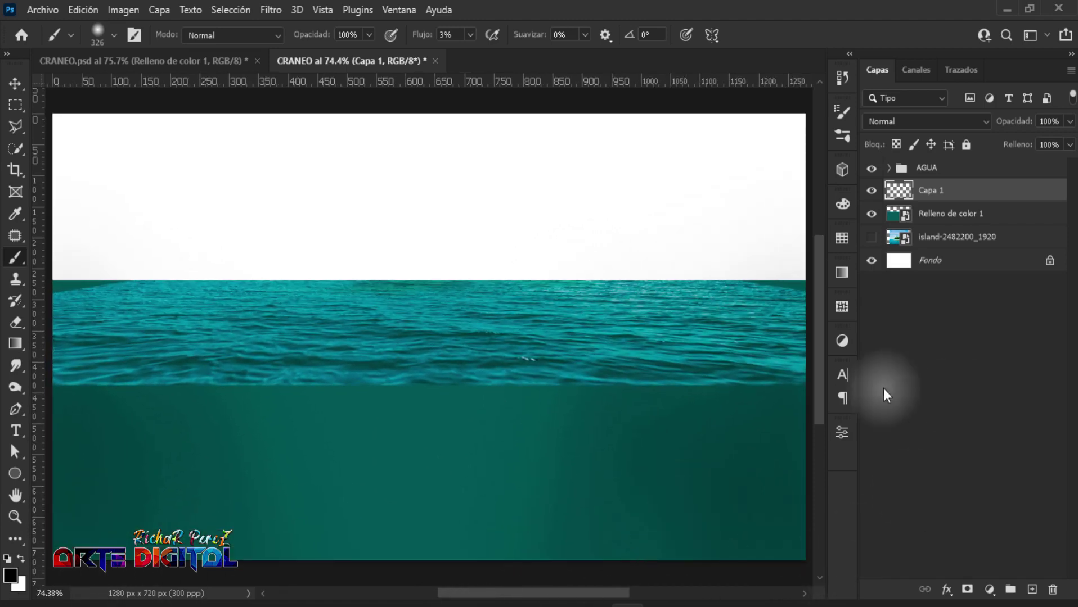
click(1033, 589)
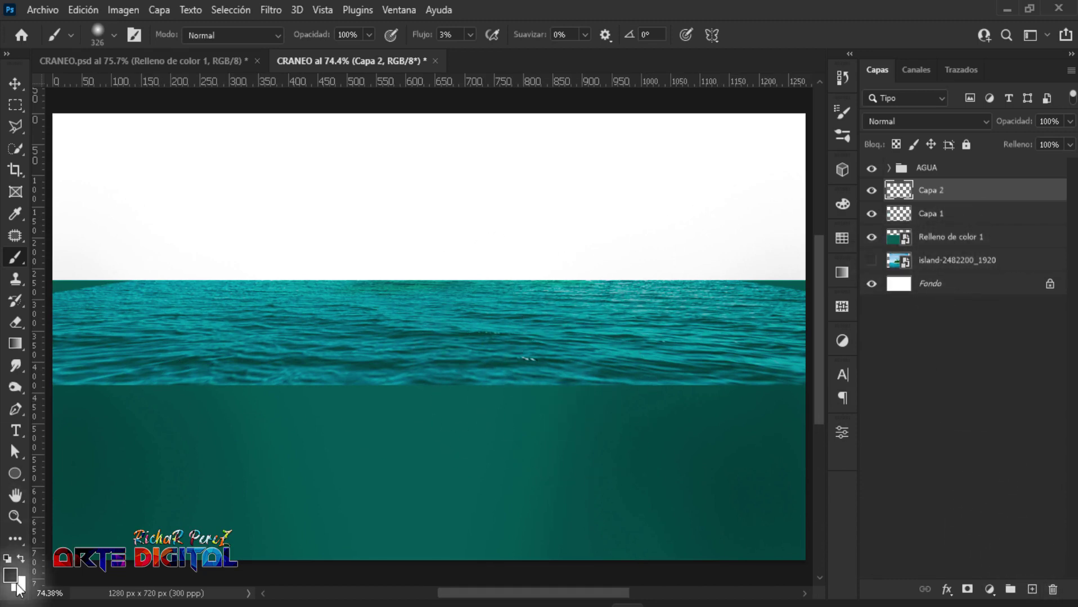
On Capa 2, paint a soft white glow at 12% flow with a ~525 px brush.
click(20, 559)
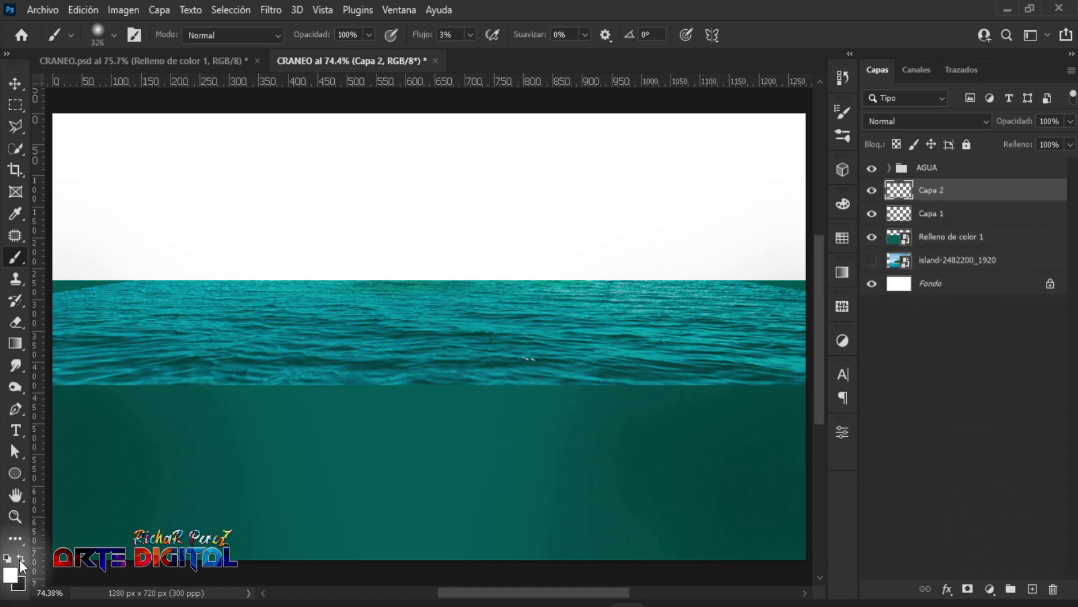
text(1)
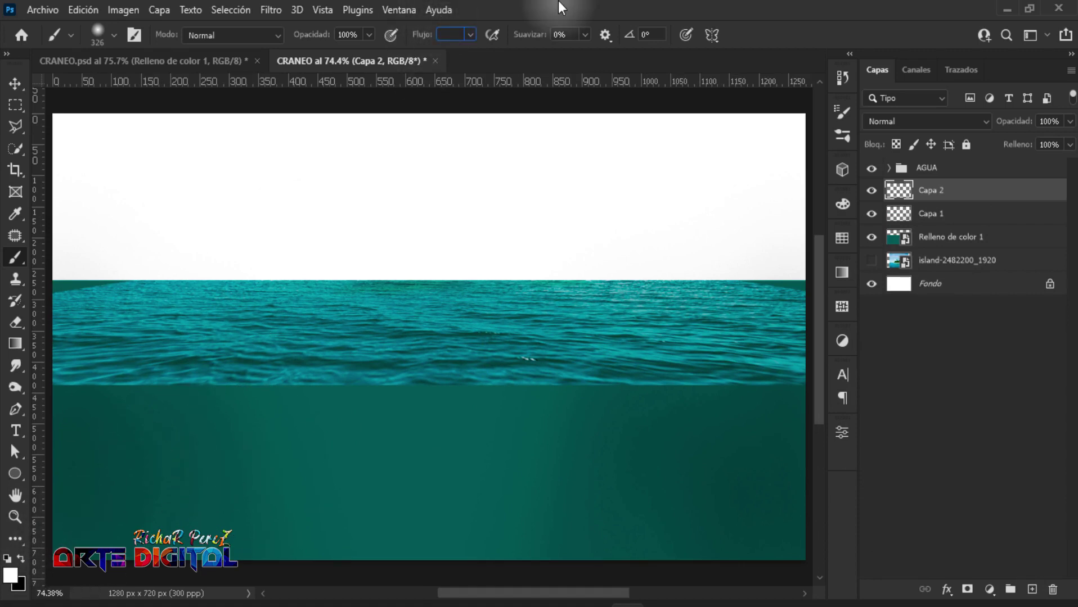
text(2)
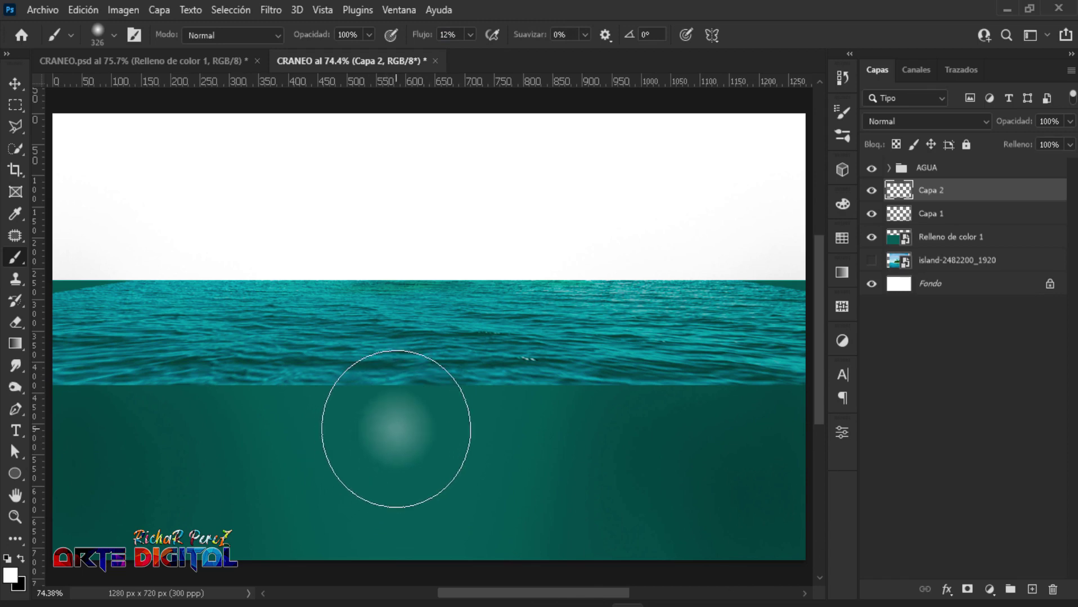
mouse_move(407, 425)
mouse_down()
mouse_move(396, 457)
mouse_move(360, 457)
mouse_up()
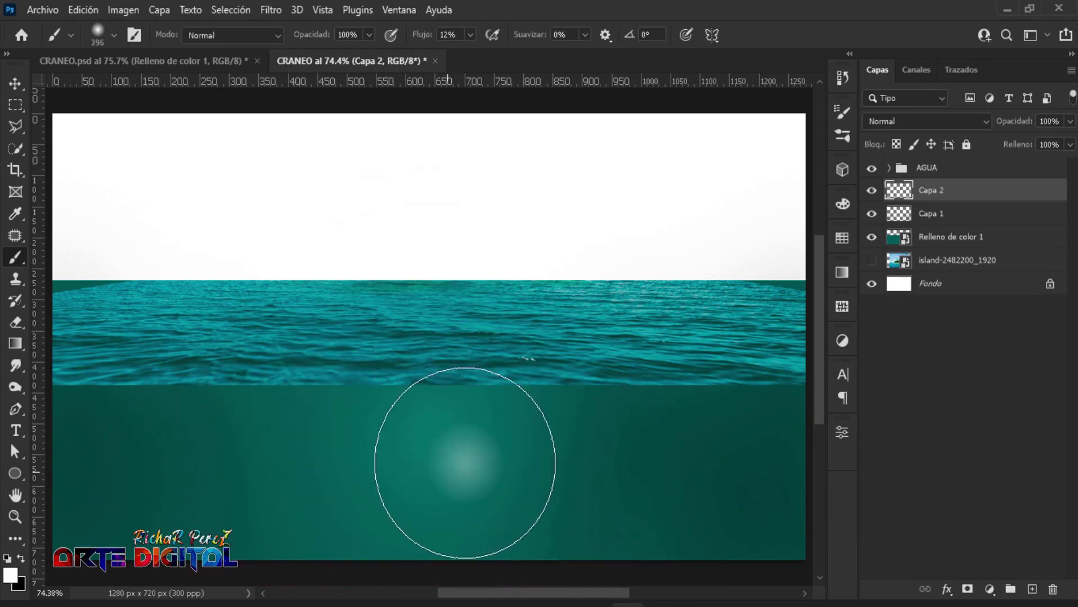
drag(493, 434, 481, 509)
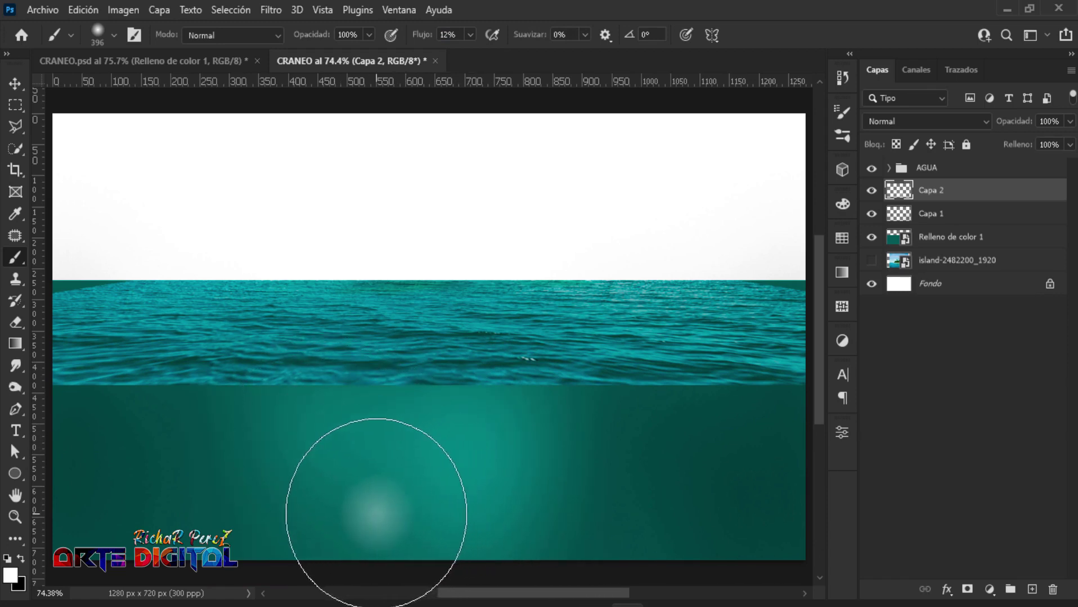
drag(417, 517, 373, 493)
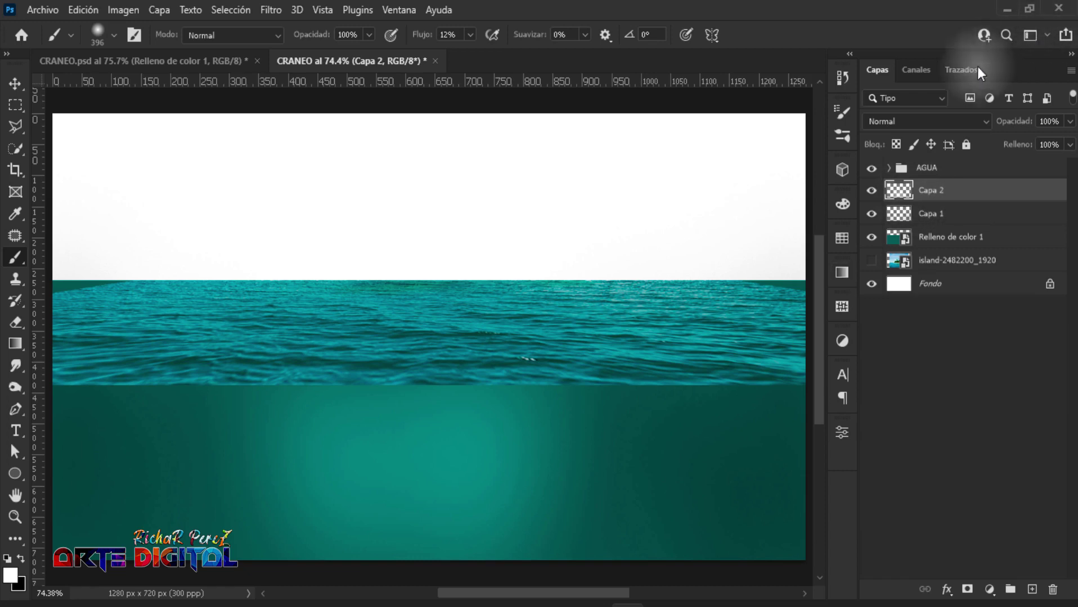
Group Relleno de color 1, Capa 1 and Capa 2 and name the group FONDO MARINO.
click(934, 241)
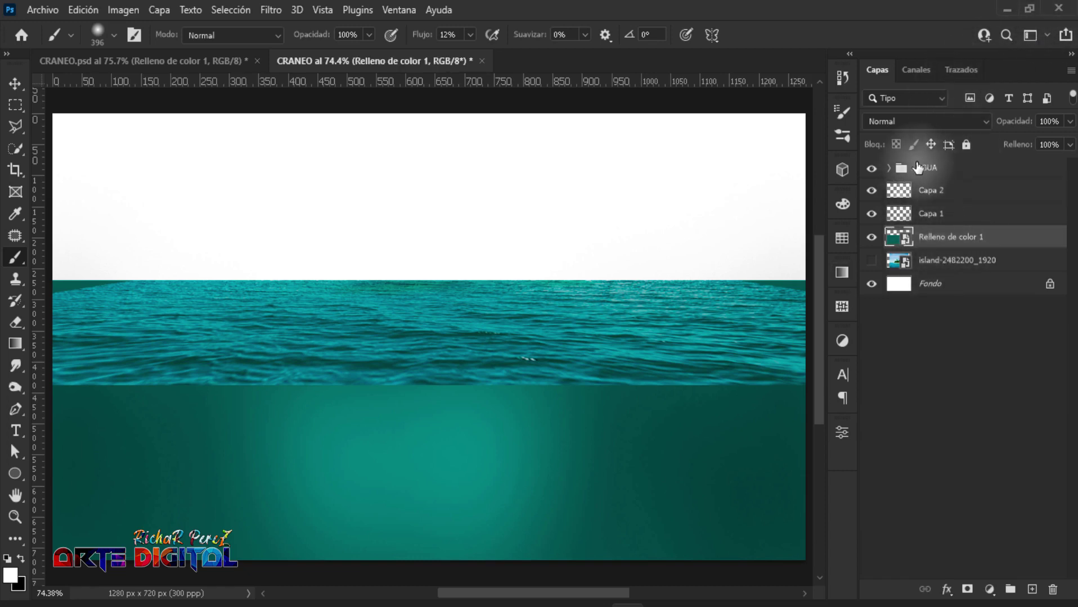
shift+click(924, 220)
key(ctrl+g)
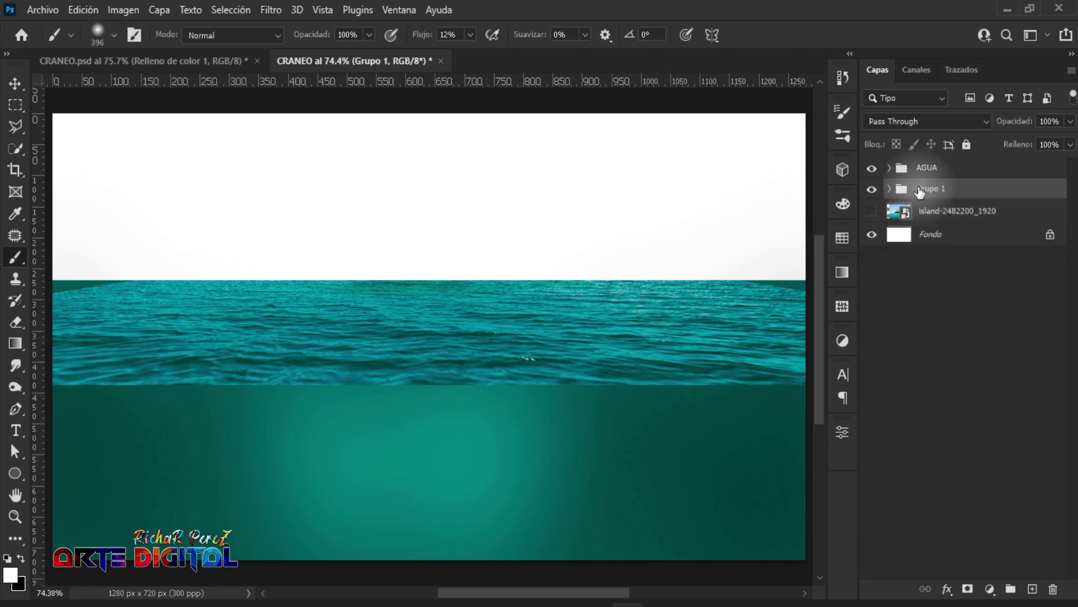
double_click(924, 190)
text(FONDO MARINO)
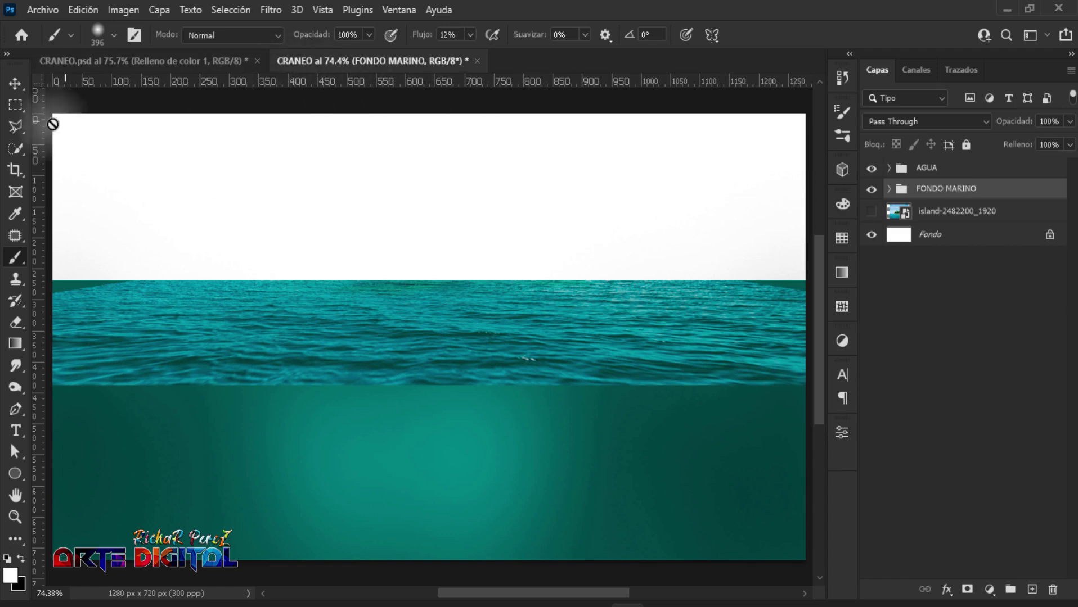
click(931, 169)
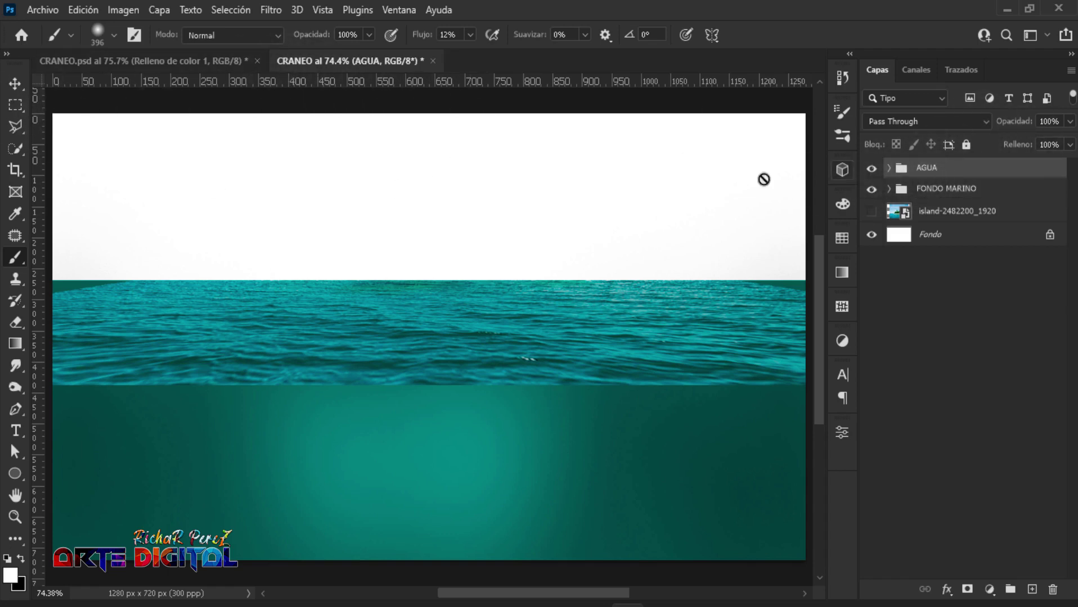
Place skull-517594_1920 as an embedded layer, scaling and nudging it to fit the canvas.
click(34, 12)
click(115, 371)
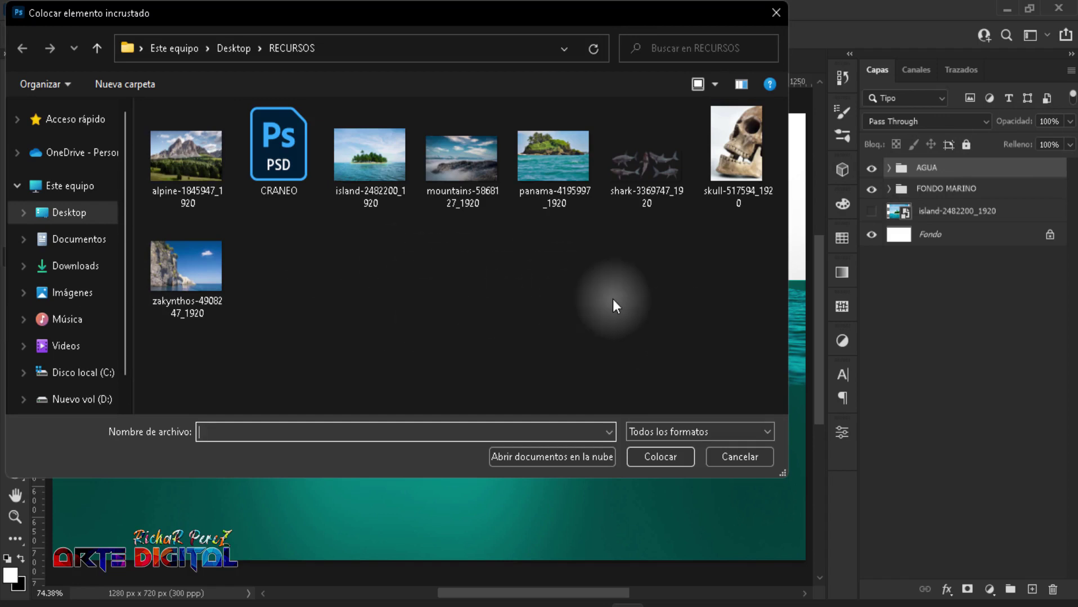
click(700, 156)
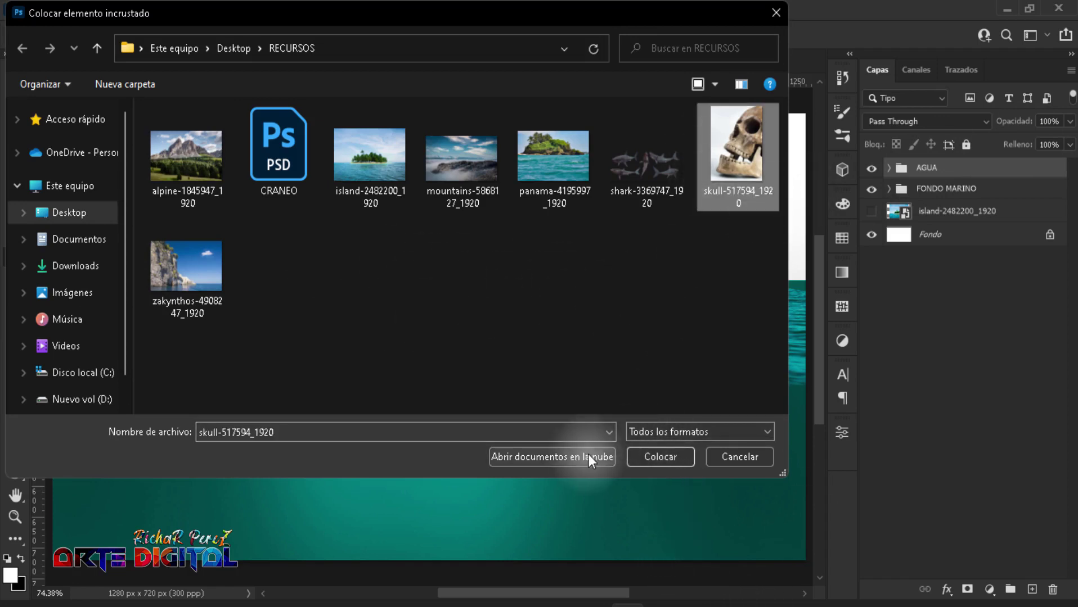
click(661, 454)
drag(444, 114, 448, 128)
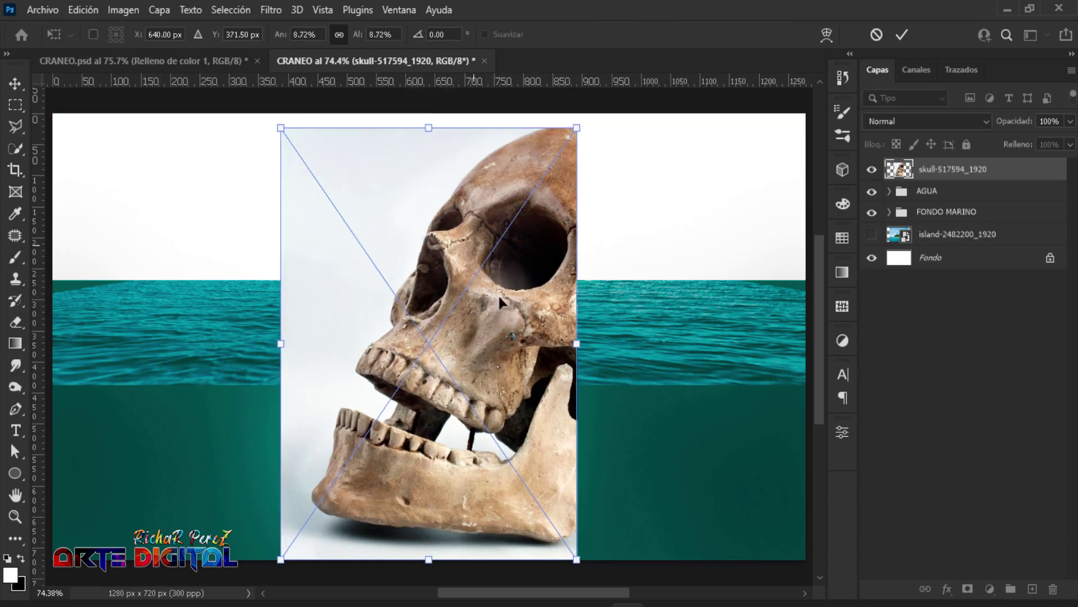
drag(503, 321, 504, 313)
key(b)
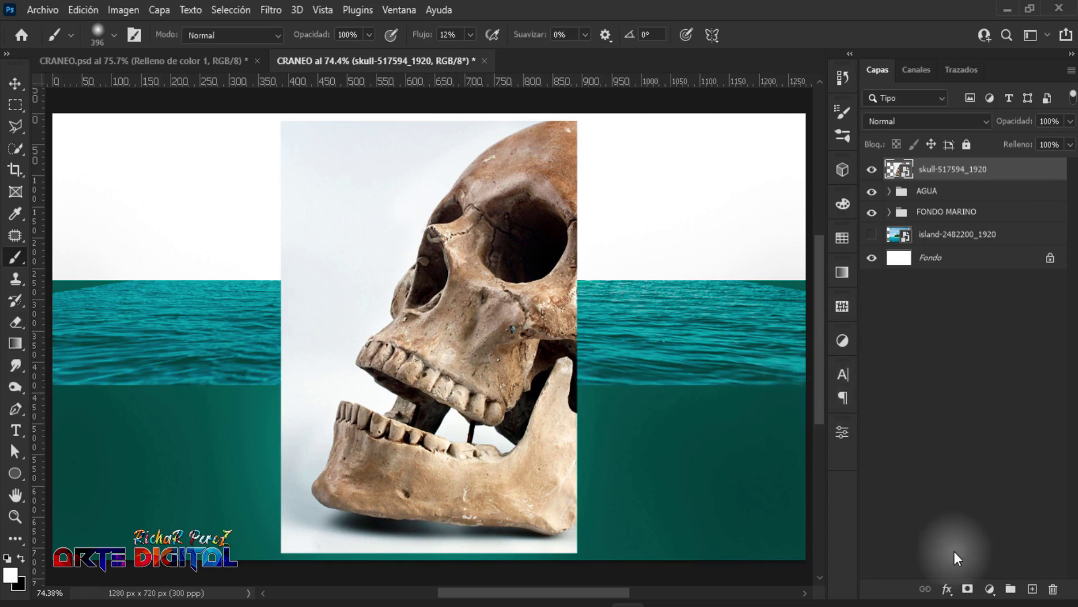
click(990, 591)
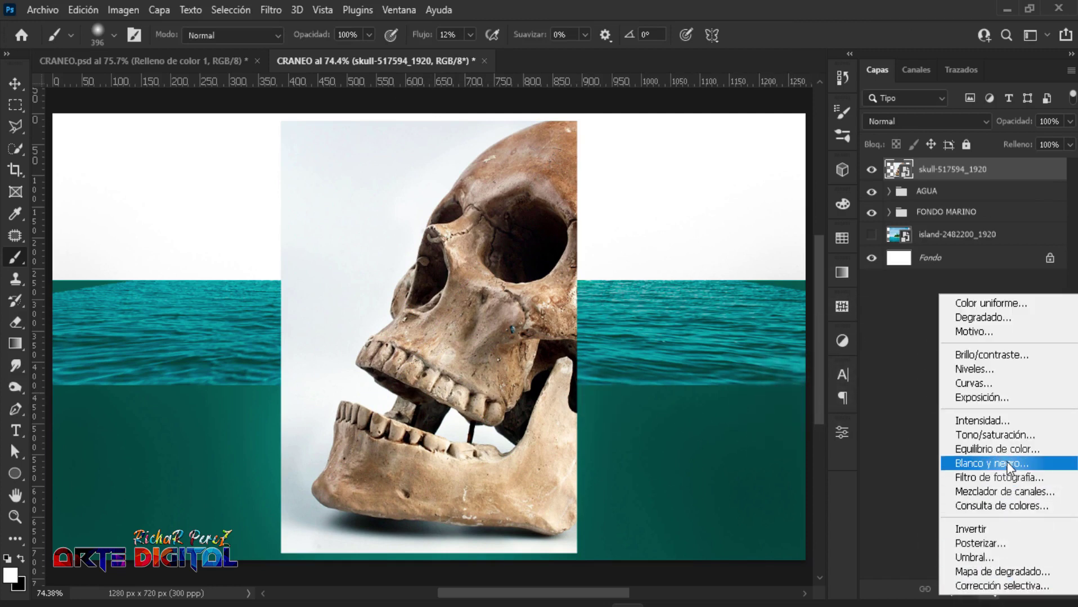
Add a clipped Black & White adjustment with darker reds and yellows and brighter cyans.
click(991, 463)
click(706, 577)
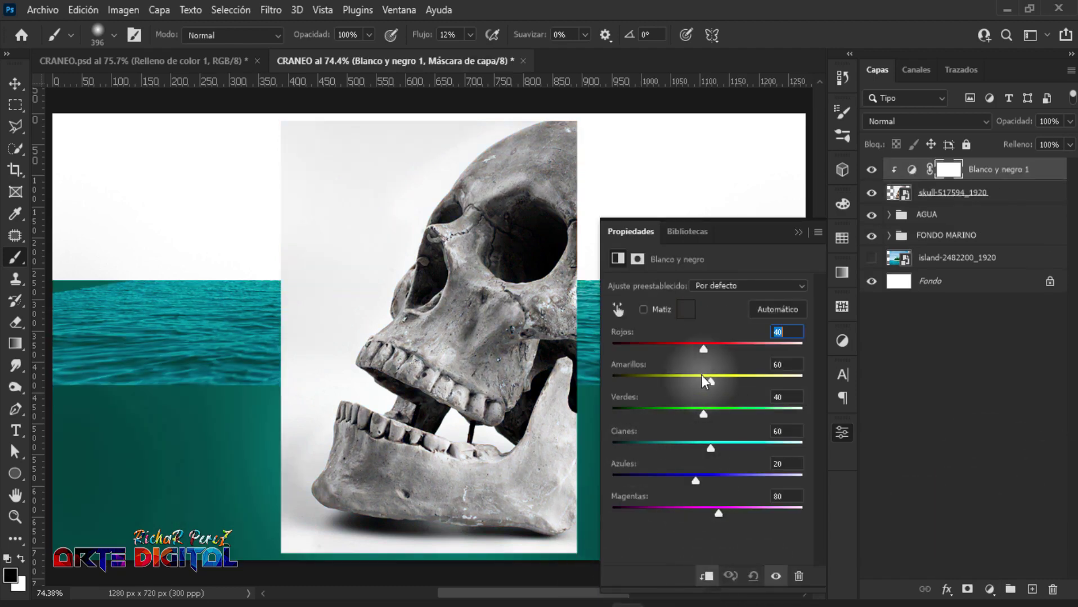
drag(704, 351, 612, 349)
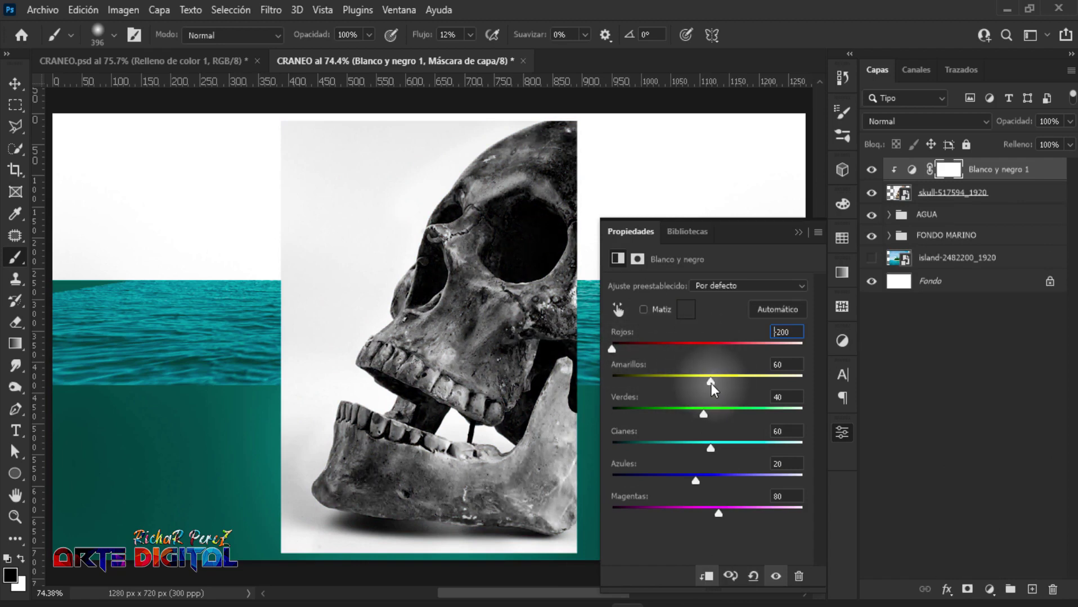
drag(709, 380, 600, 381)
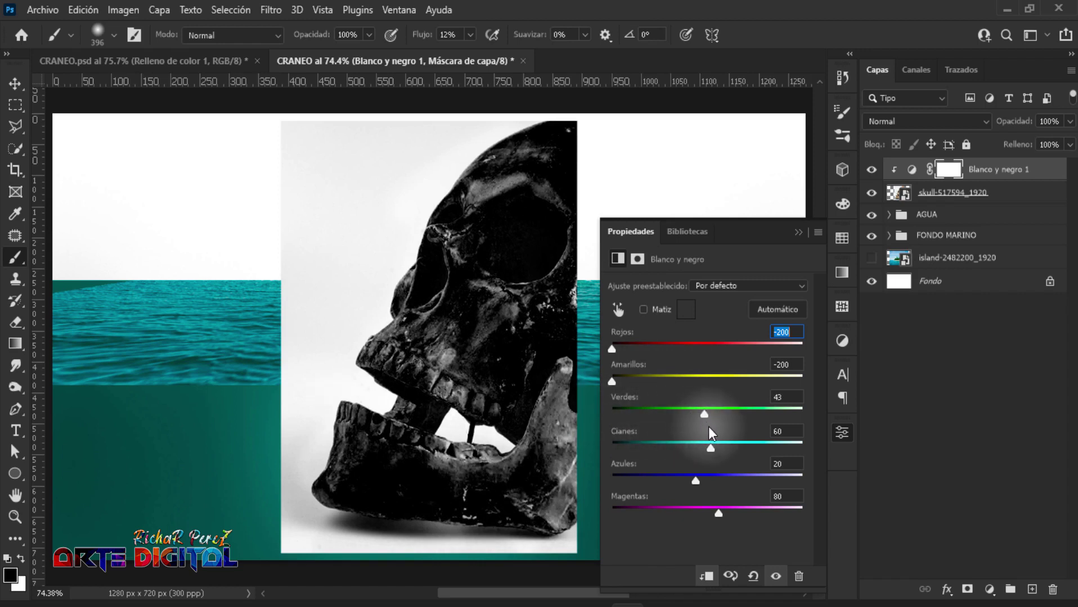
drag(711, 448, 738, 448)
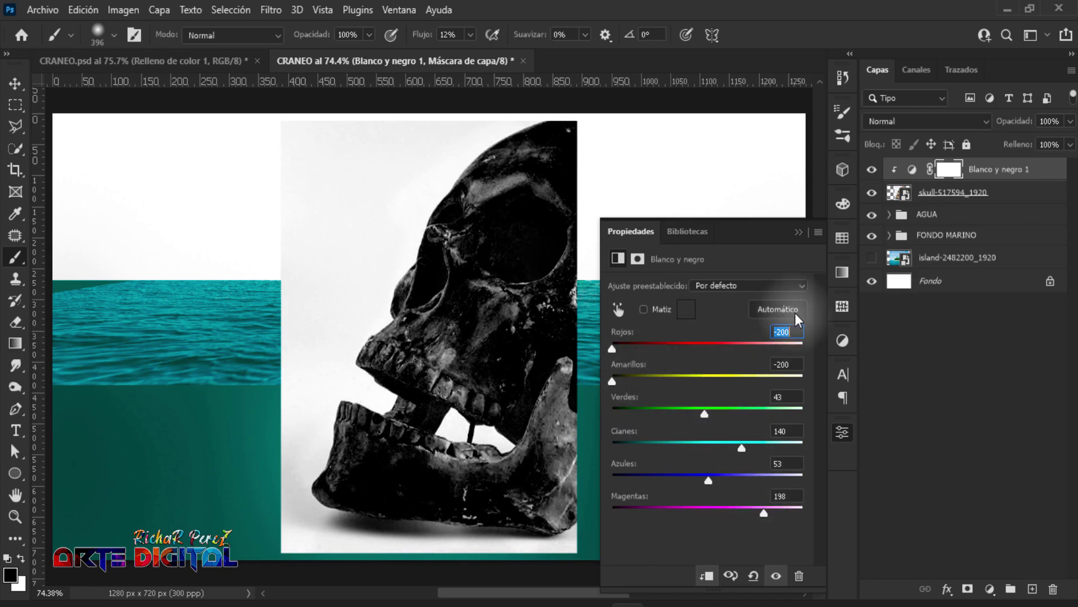
click(799, 235)
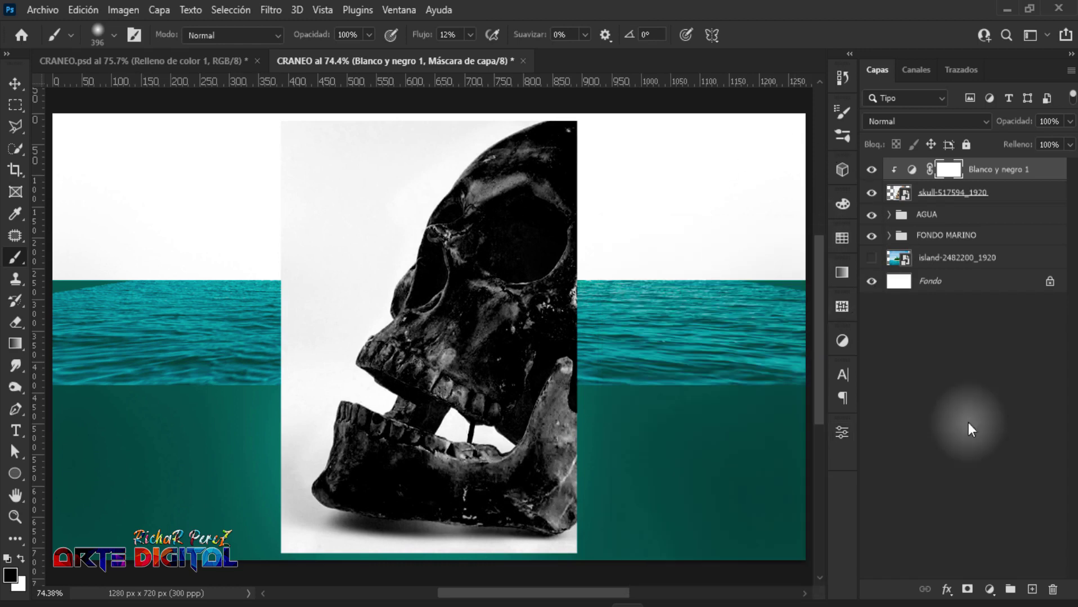
Add a clipped Levels adjustment with the input black point at 139.
click(988, 590)
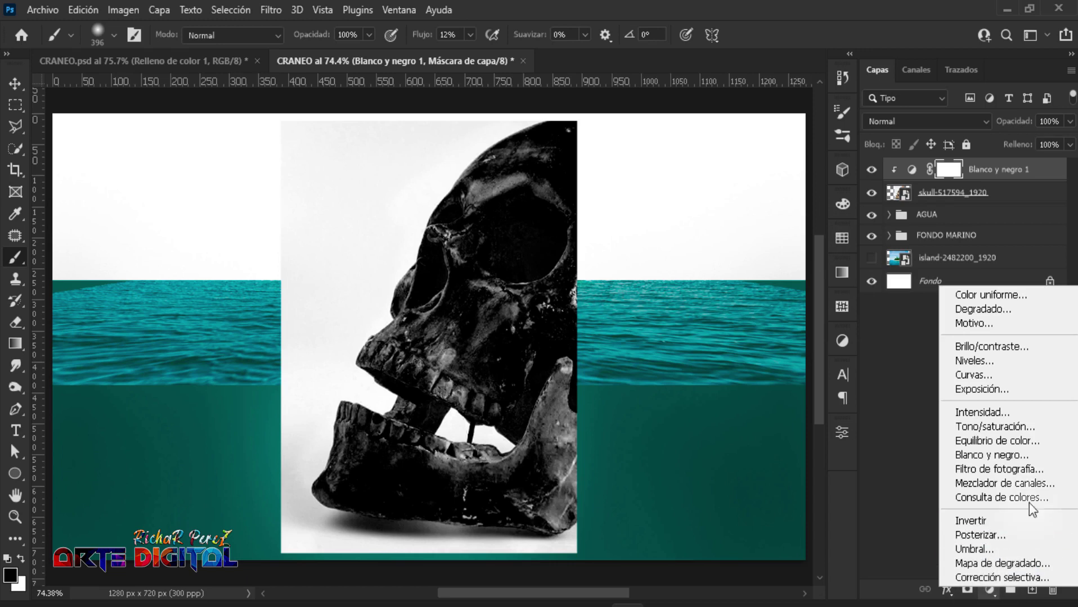
click(988, 362)
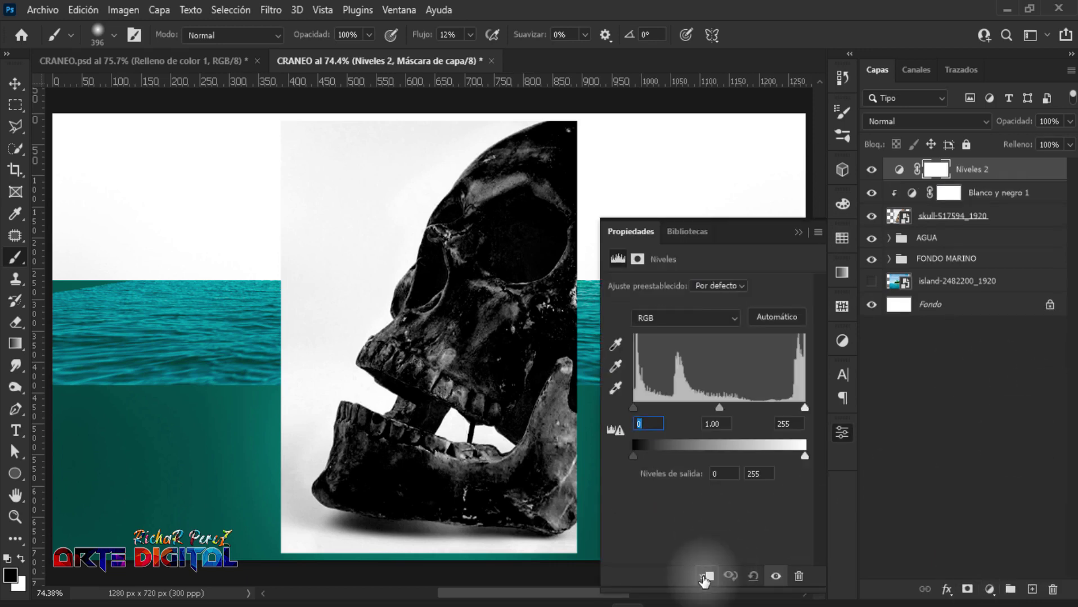
click(704, 577)
mouse_move(632, 406)
mouse_down()
mouse_move(753, 417)
mouse_move(714, 407)
mouse_move(743, 410)
mouse_move(727, 410)
mouse_up()
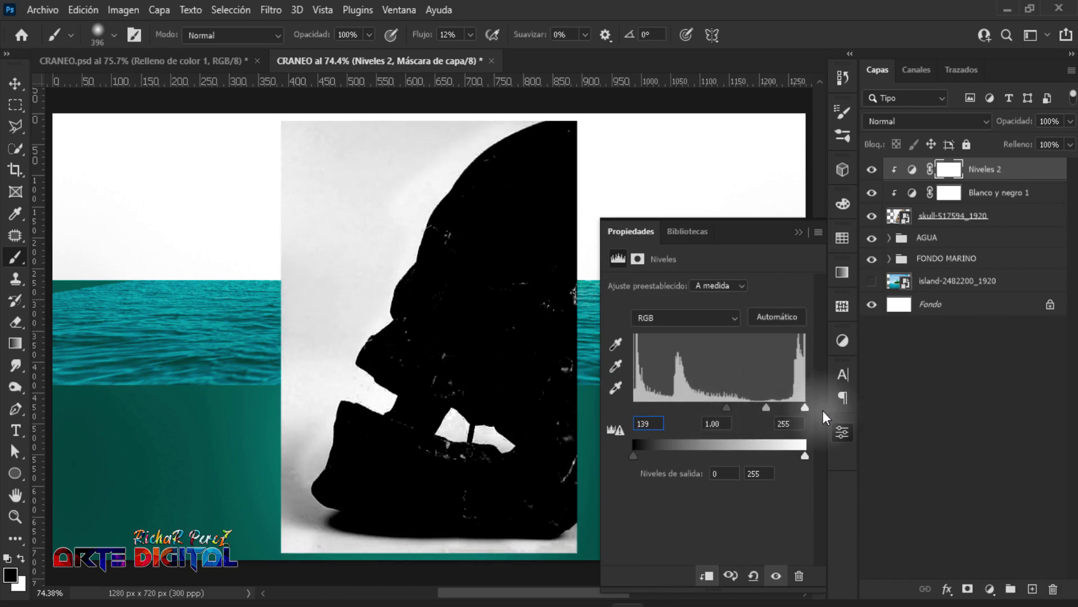
click(796, 233)
Add a new layer clipped to the skull with black as foreground colour.
key(x)
click(1031, 590)
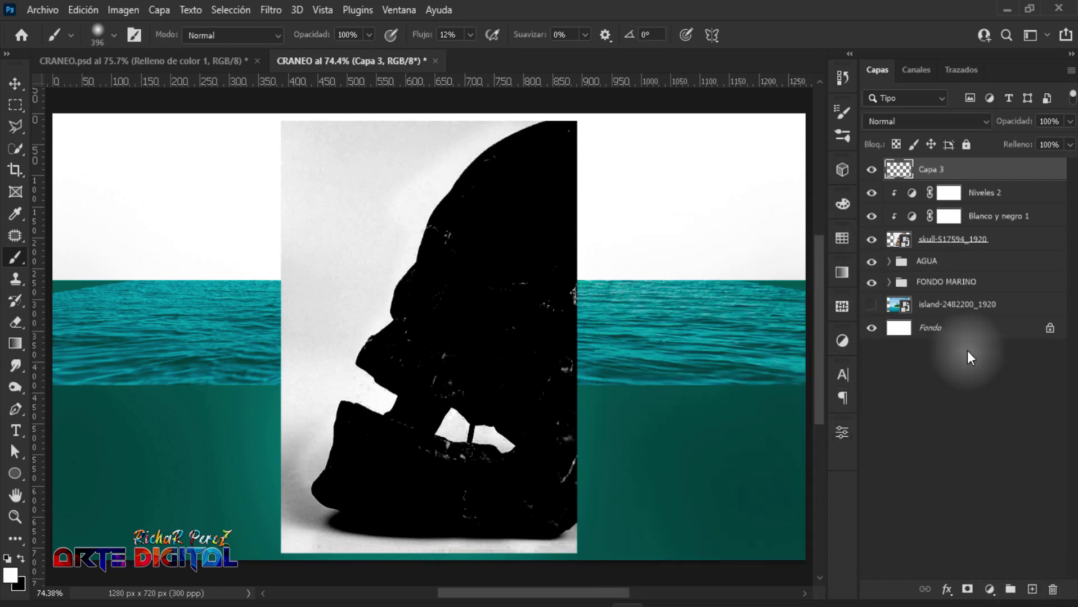
right_click(950, 169)
click(845, 324)
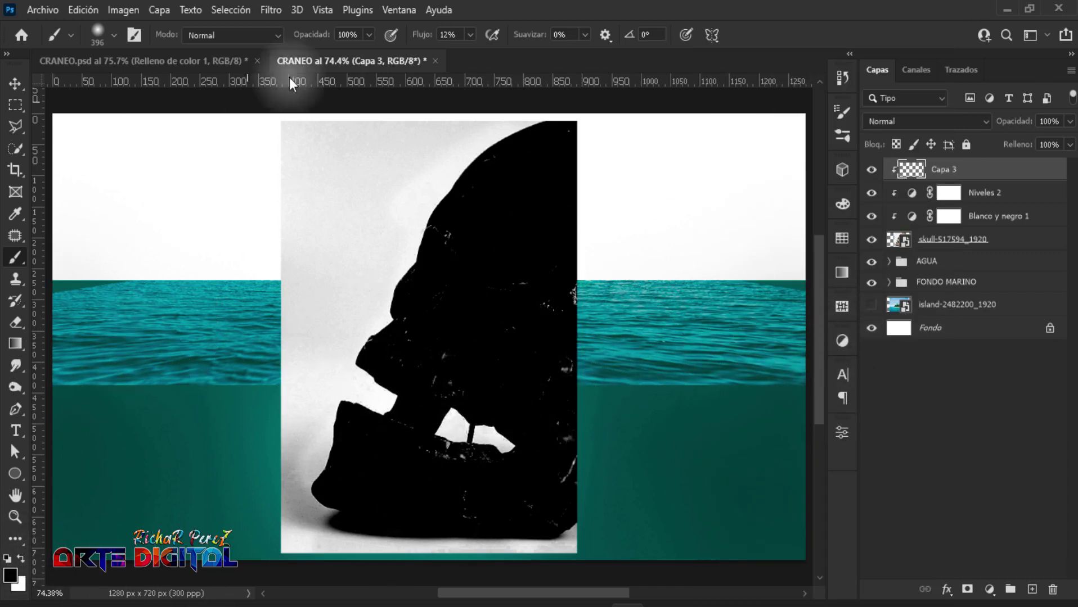
Set the brush to 100% flow, 100% hardness and 60 px size.
click(470, 35)
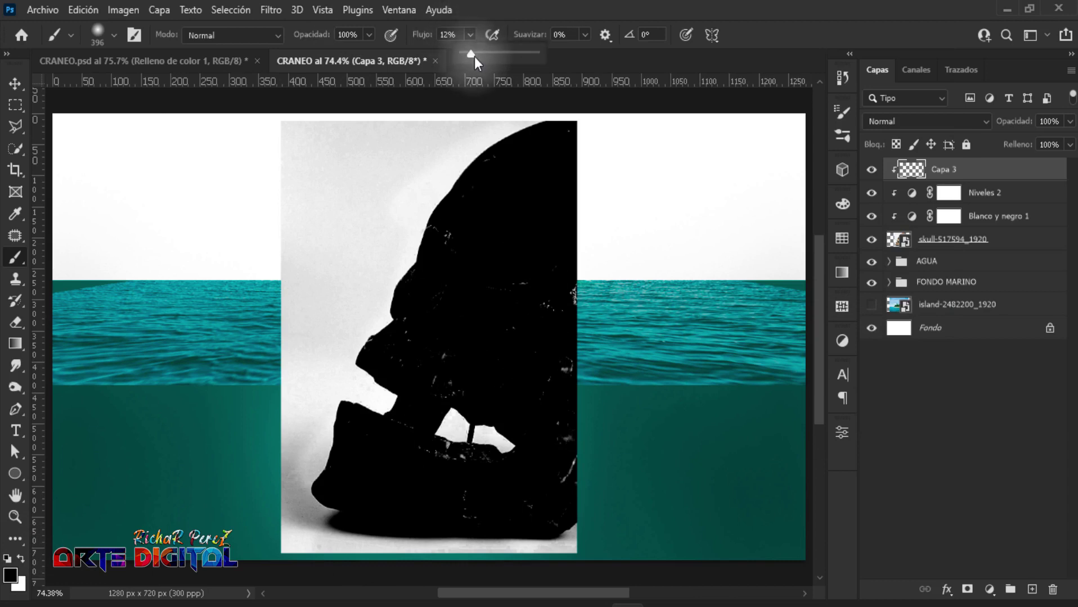
drag(474, 54, 535, 54)
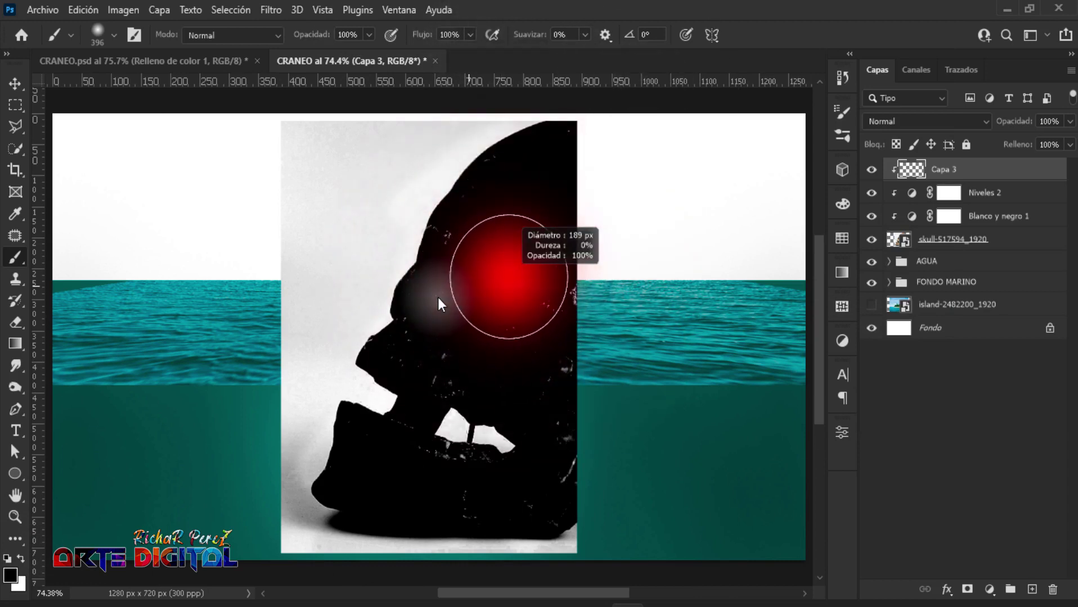
right_click(518, 287)
drag(535, 244, 784, 187)
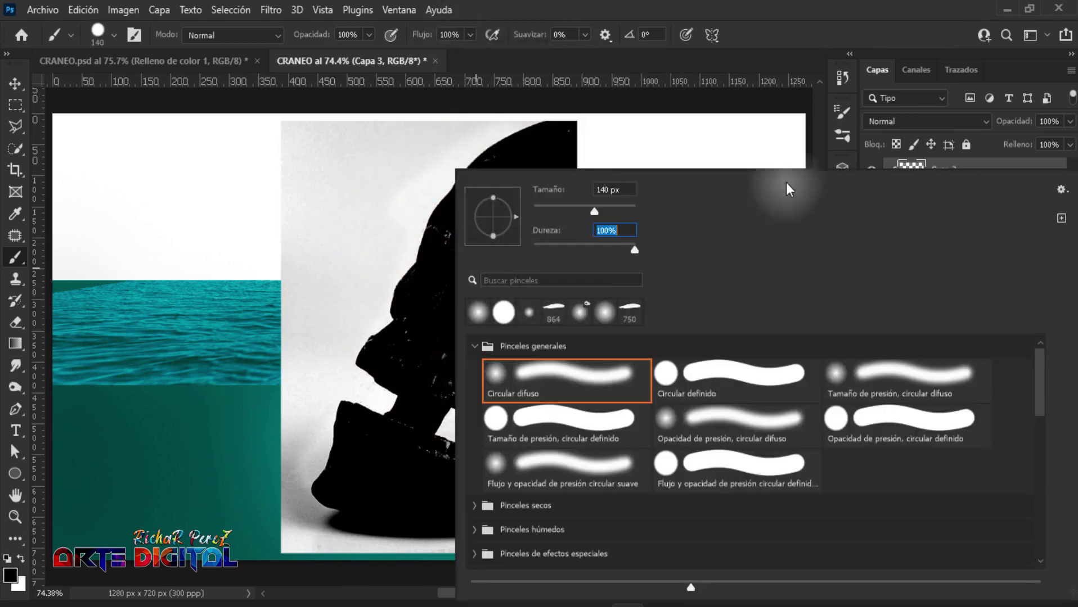
key(Return)
drag(549, 312, 525, 307)
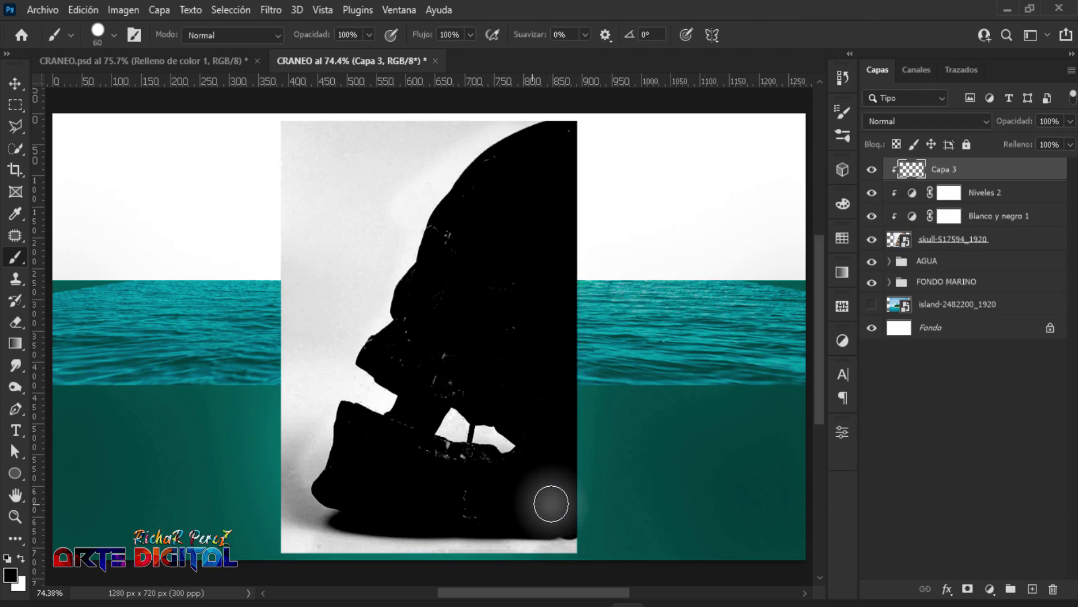
Paint black over the light specks from cheek to jaw, then select the skull layer.
mouse_move(493, 497)
mouse_down()
mouse_move(440, 503)
mouse_move(424, 471)
mouse_move(457, 464)
mouse_move(435, 458)
mouse_move(462, 471)
mouse_move(392, 473)
mouse_move(399, 437)
mouse_move(440, 376)
mouse_move(463, 381)
mouse_move(529, 329)
mouse_move(490, 305)
mouse_move(399, 358)
mouse_move(418, 330)
mouse_move(414, 363)
mouse_move(421, 342)
mouse_move(479, 294)
mouse_move(445, 238)
mouse_move(513, 166)
mouse_move(496, 183)
mouse_move(567, 140)
mouse_up()
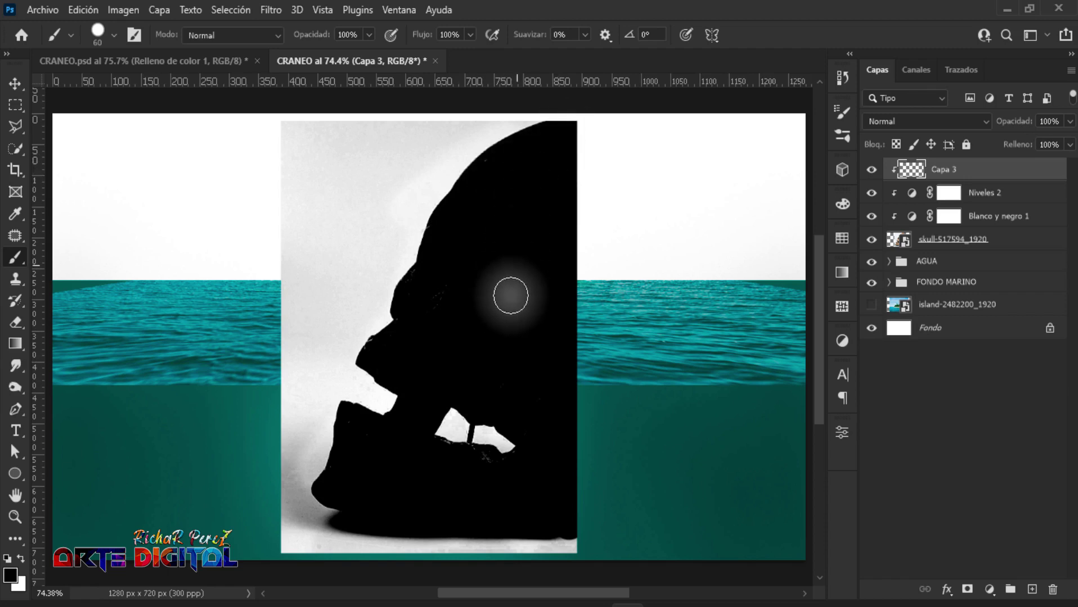
mouse_move(511, 295)
mouse_down()
mouse_move(529, 308)
mouse_move(469, 522)
mouse_move(445, 460)
mouse_move(469, 492)
mouse_up()
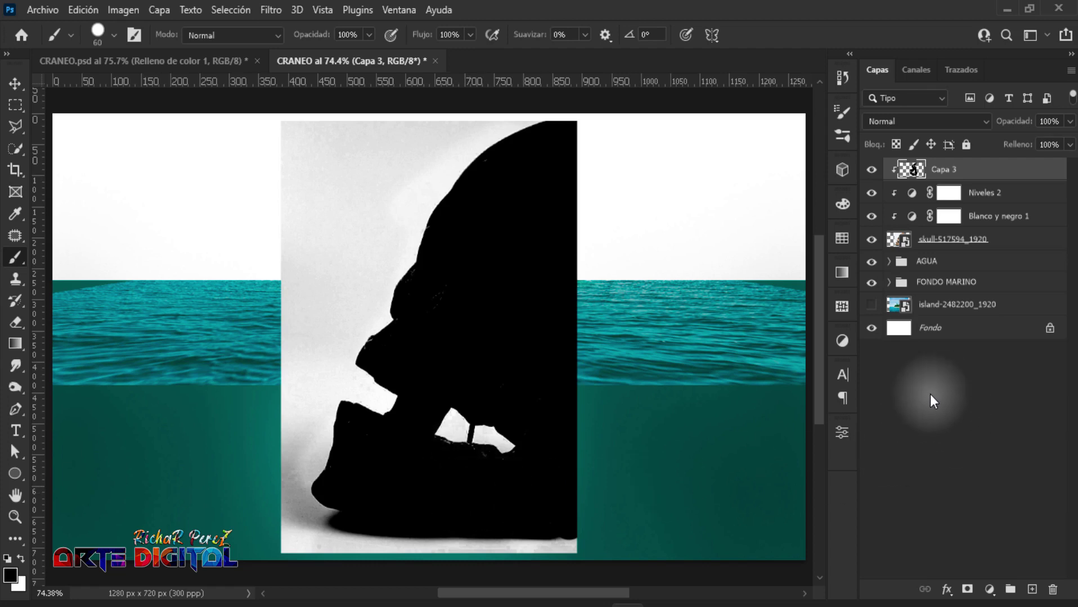
click(923, 245)
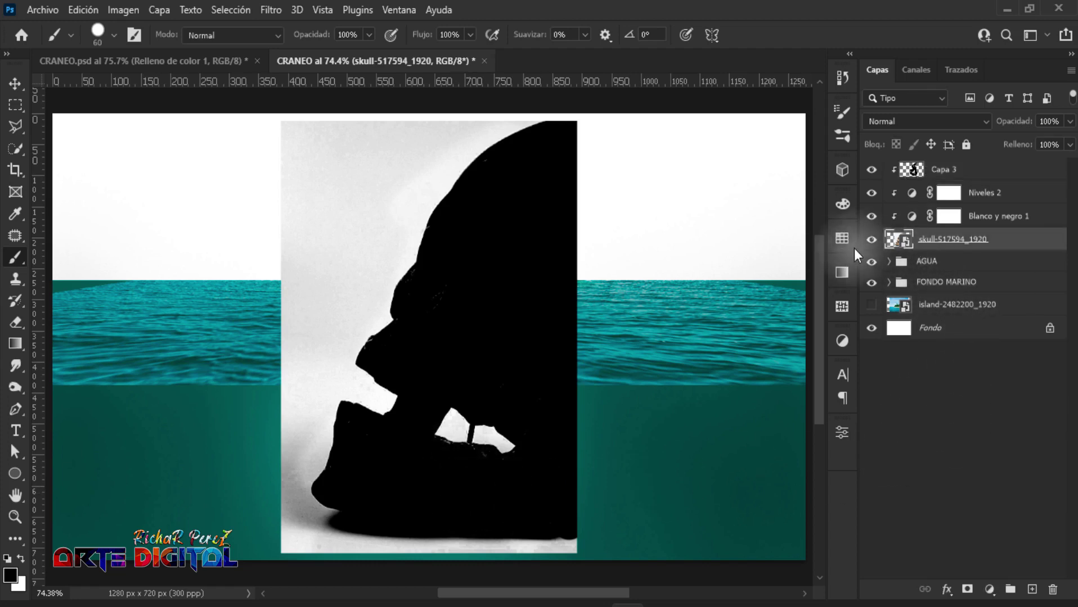
click(872, 239)
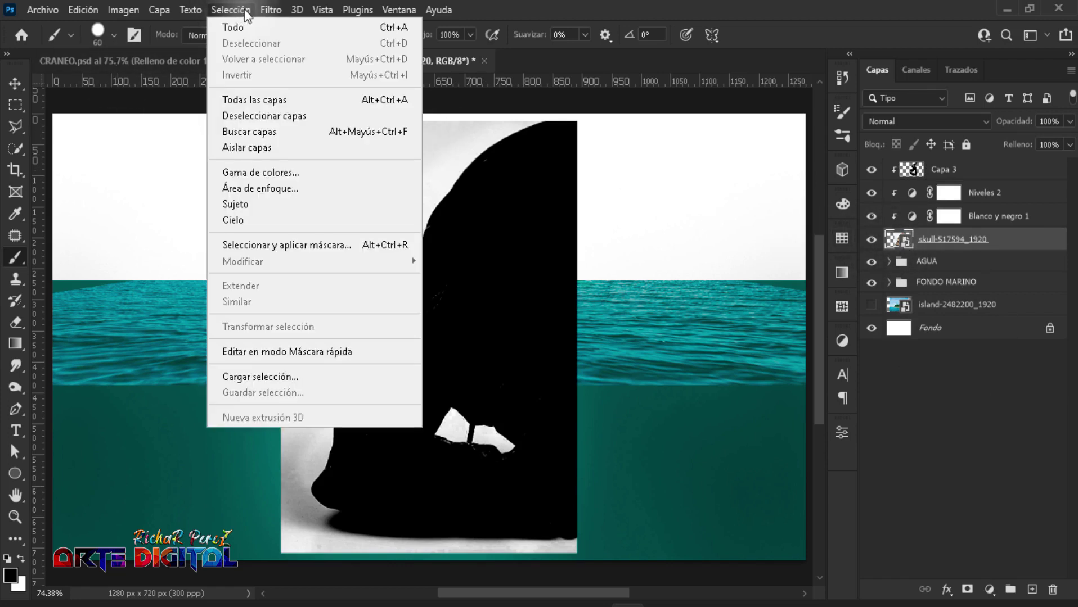
Use Color Range set to Shadows to select the black skull silhouette.
click(297, 174)
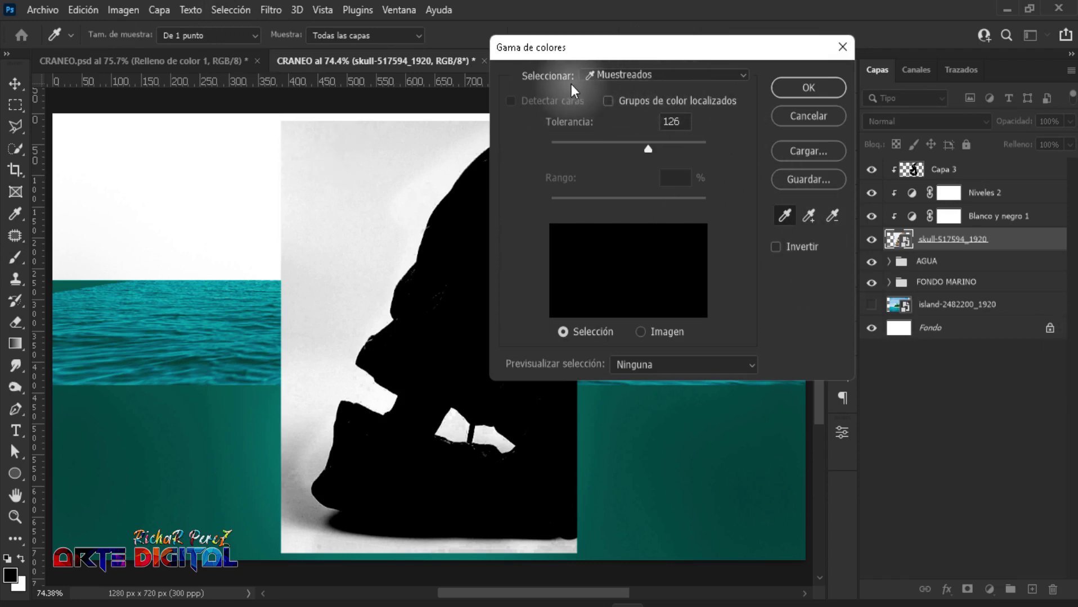
click(667, 80)
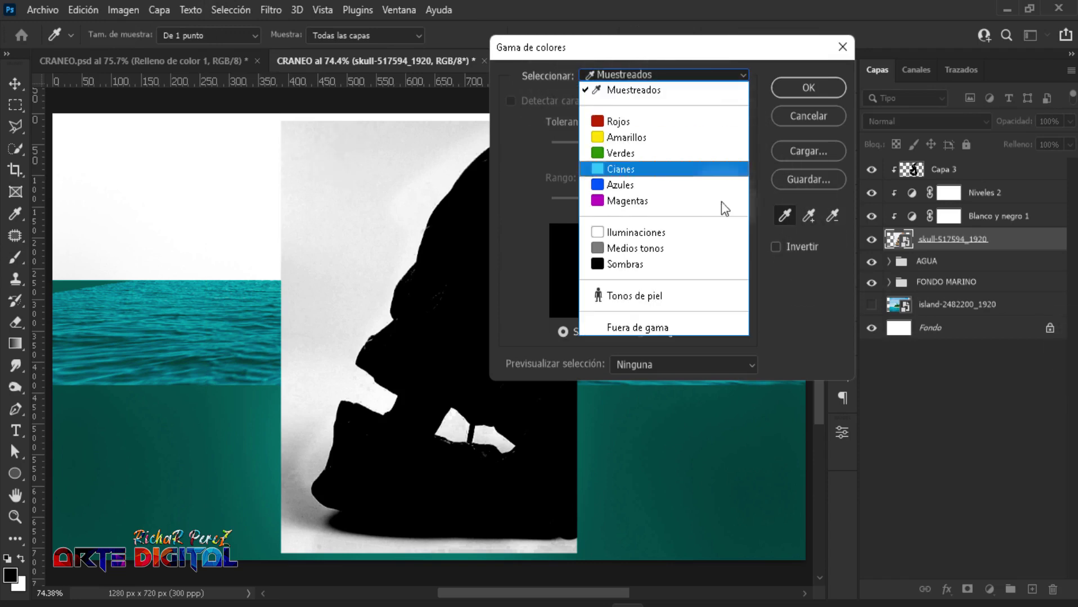
click(629, 268)
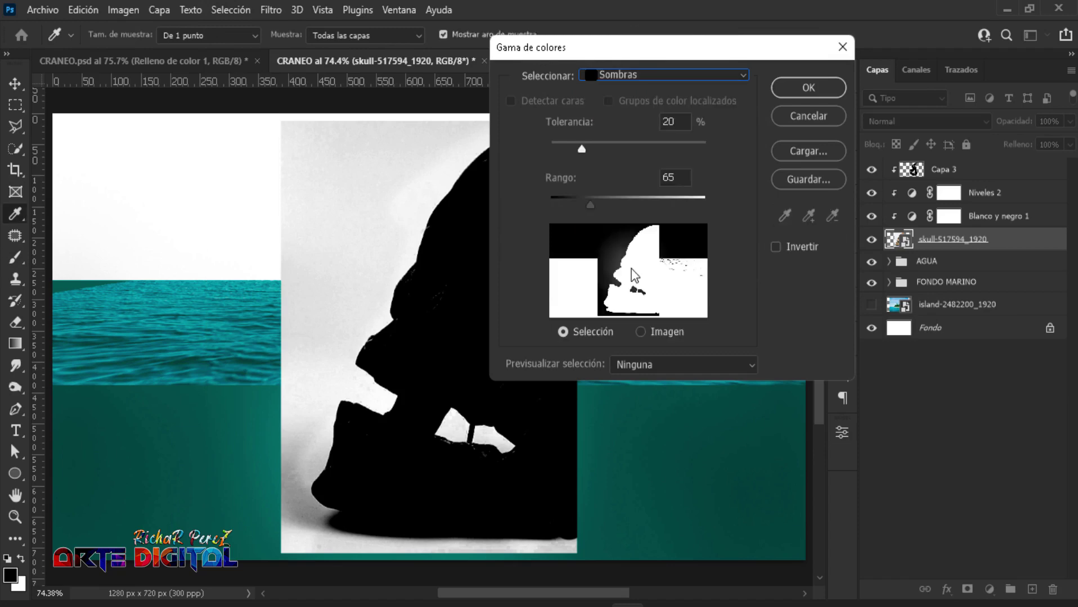
click(818, 86)
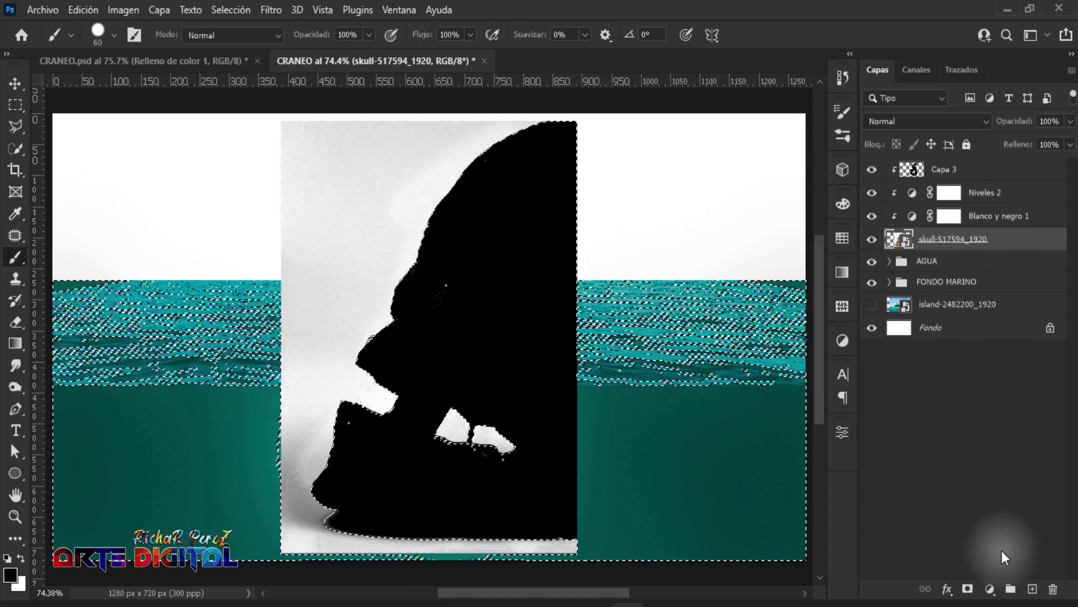
Mask the skull layer from the selection and delete Capa 3, Niveles 2 and Blanco y negro 1.
click(967, 589)
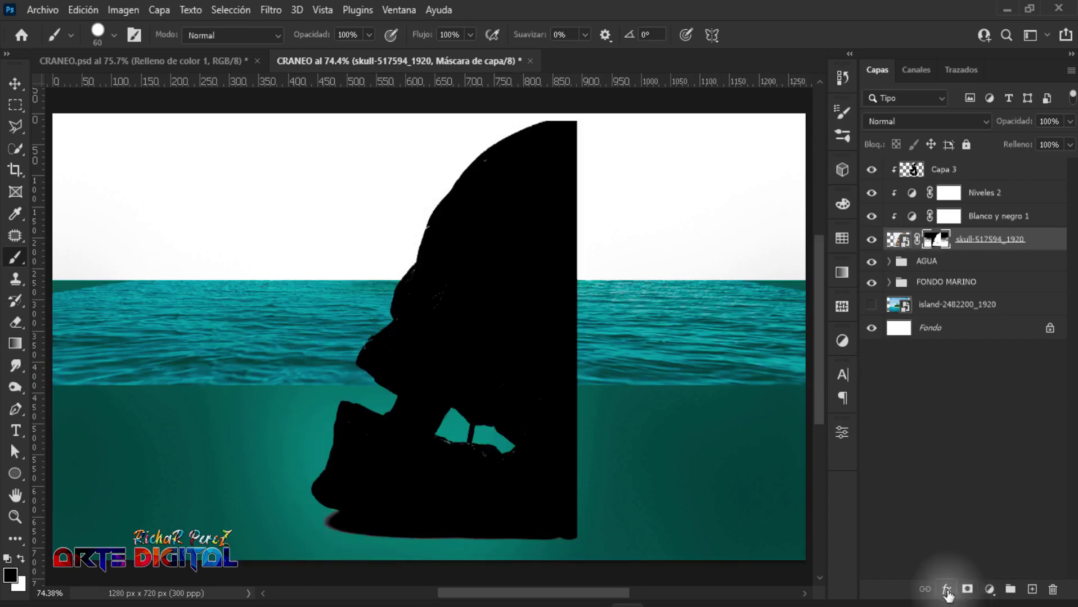
click(959, 192)
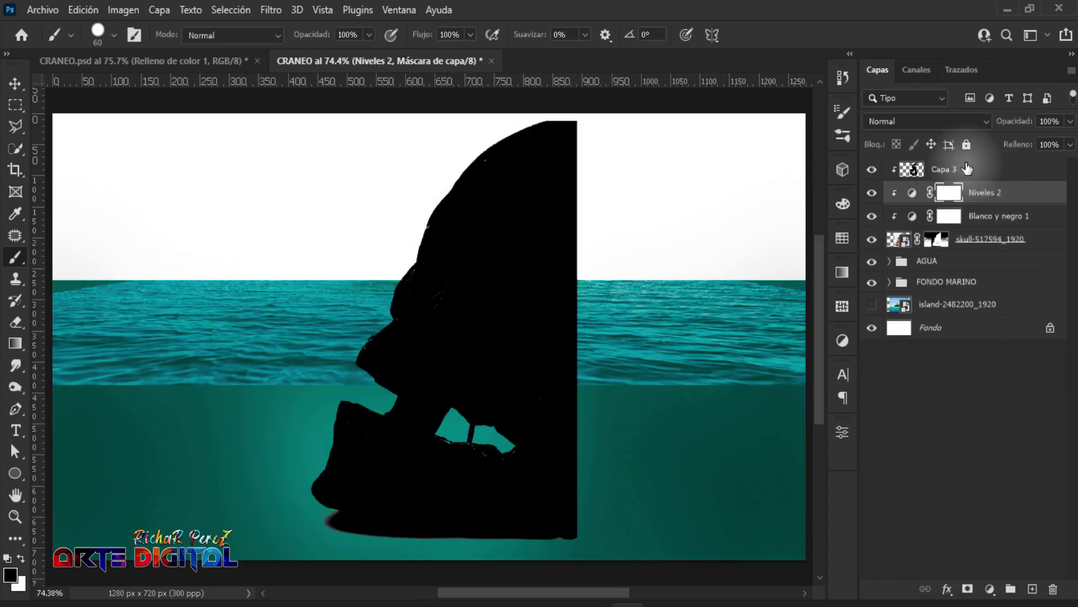
click(966, 169)
key(Delete)
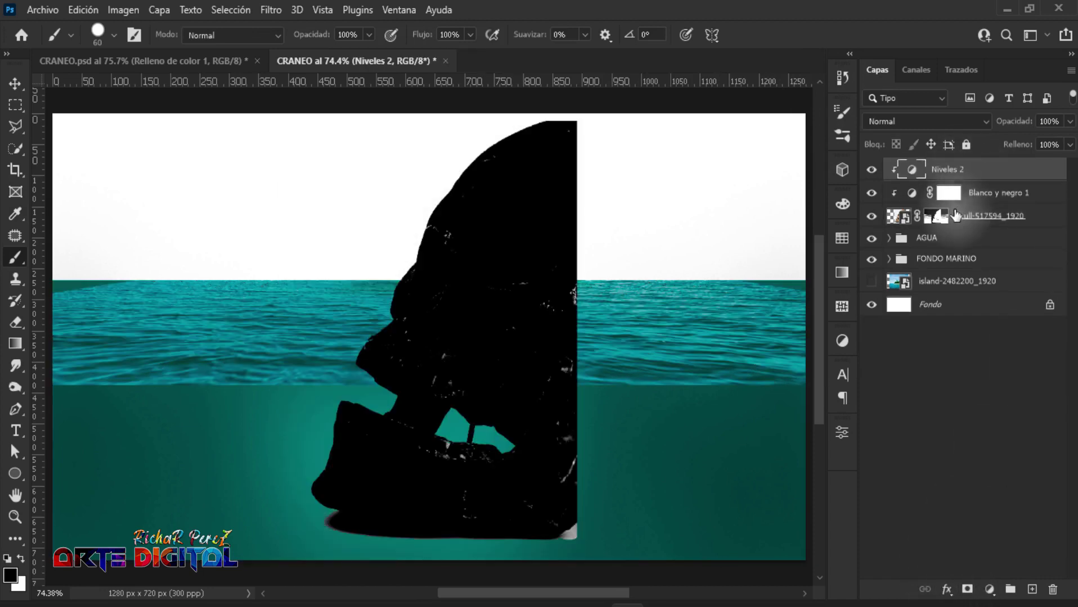
key(Delete)
key(Delete)
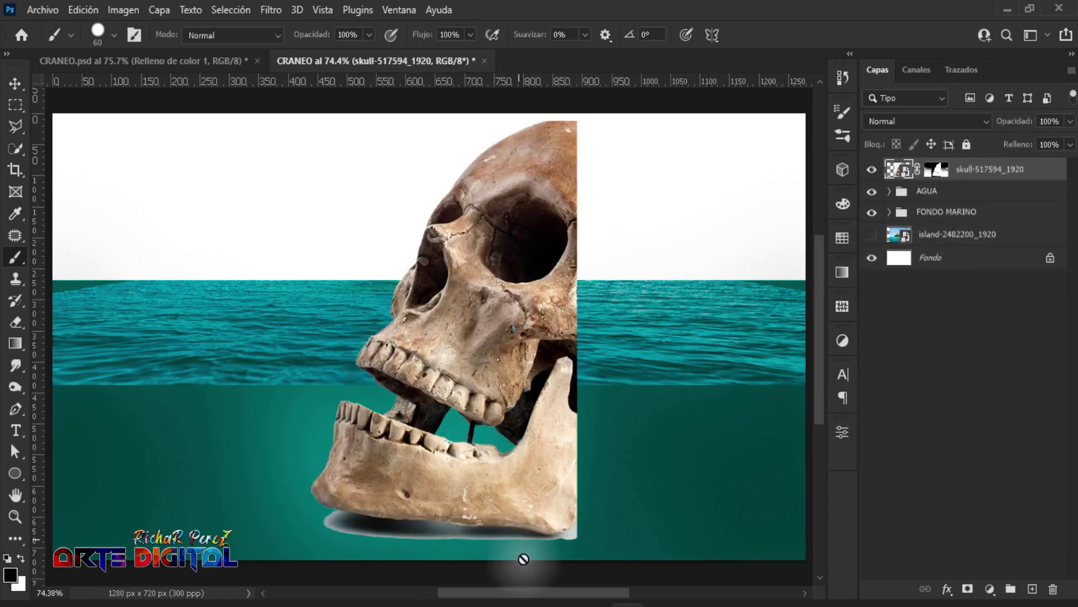
Activate the skull layer's mask, zoom in on the jaw, and set the Pen tool to Path mode.
click(936, 169)
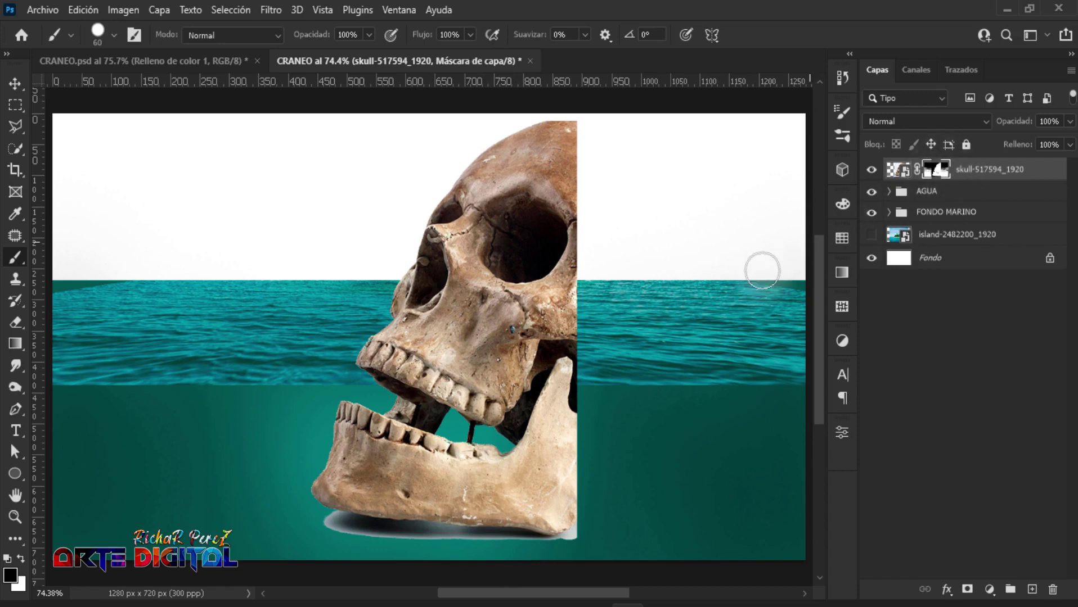
mouse_move(361, 545)
mouse_down()
mouse_move(392, 561)
mouse_move(820, 485)
mouse_up()
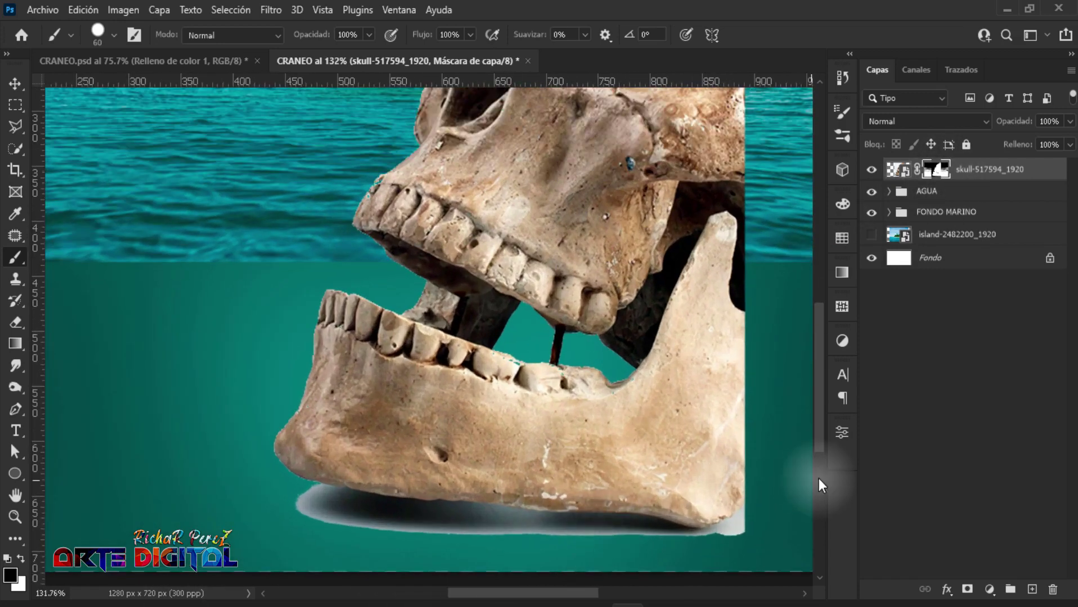
scroll(722, 516, up, 1)
scroll(729, 488, up, 1)
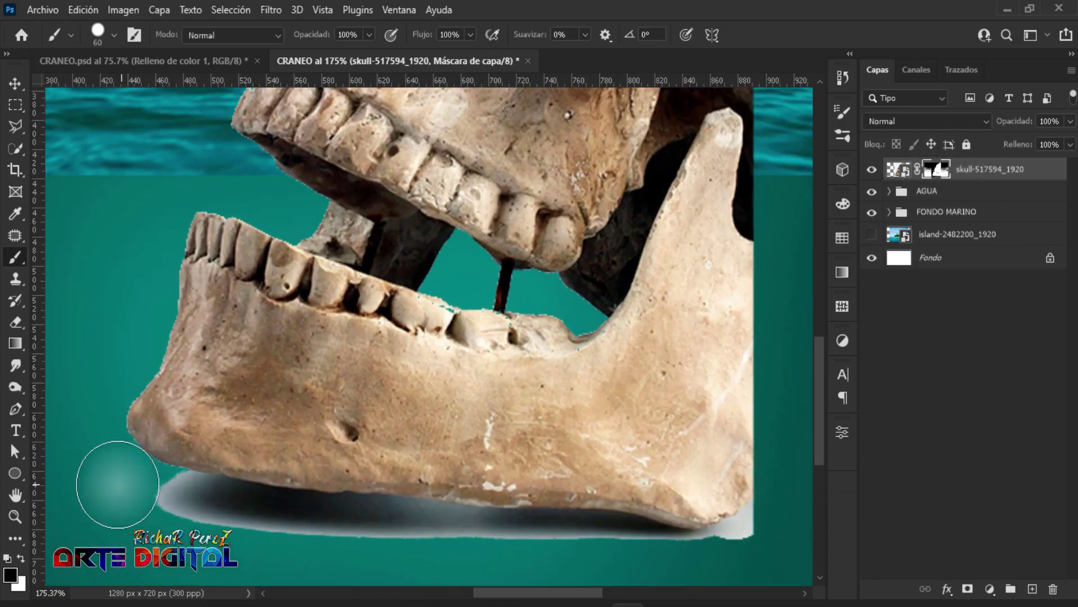
scroll(264, 495, down, 1)
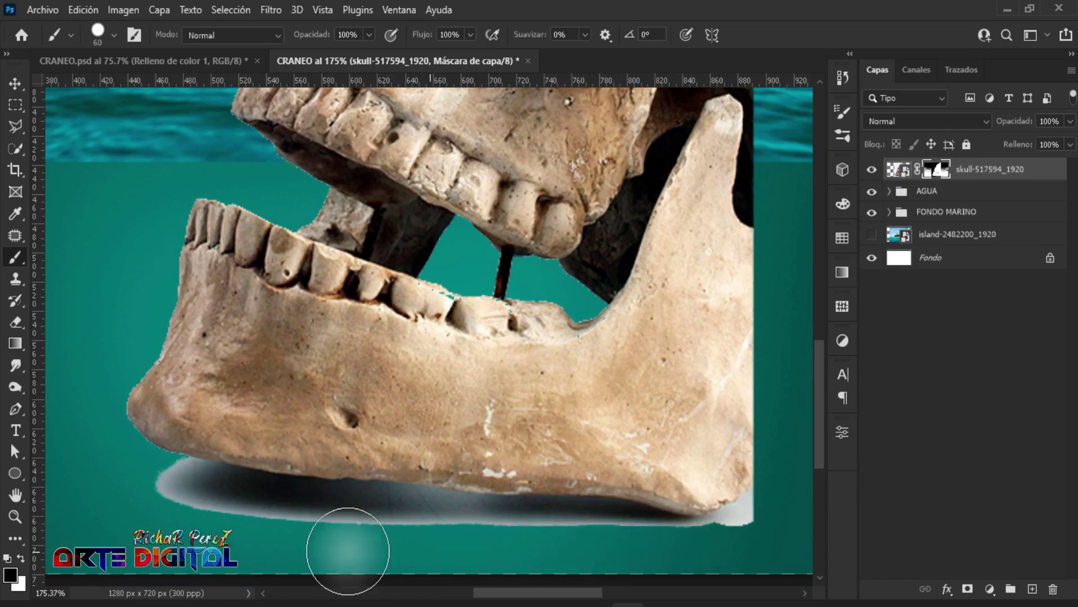
key(p)
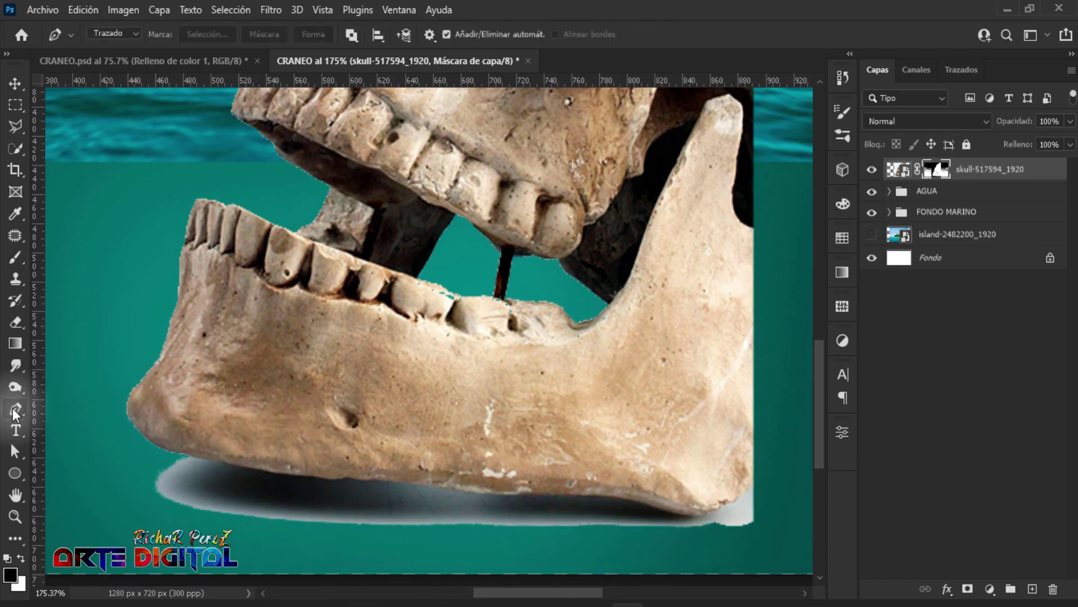
right_click(12, 409)
click(122, 408)
click(134, 33)
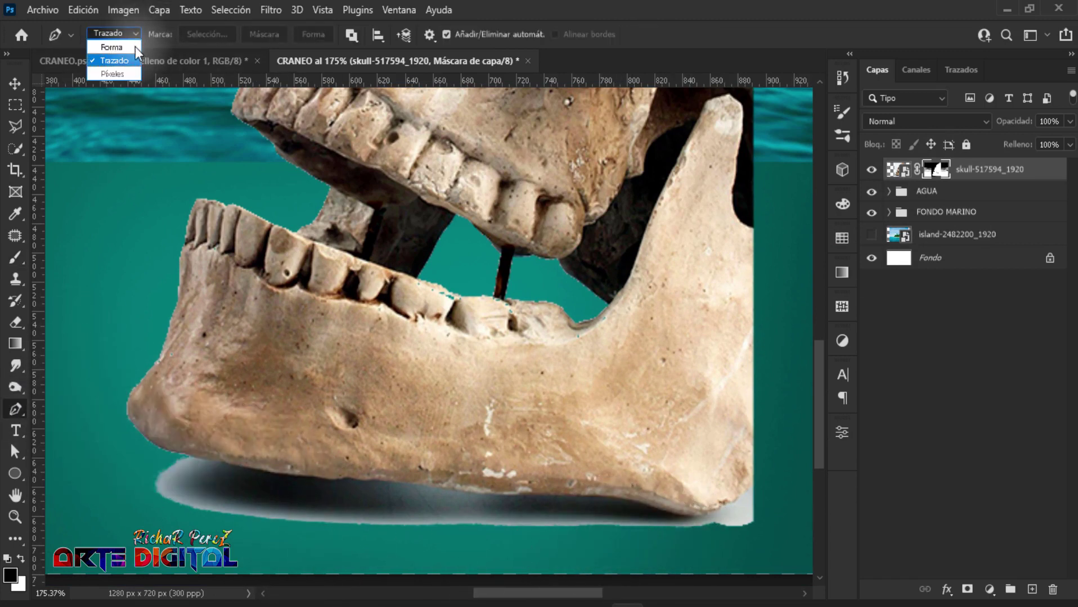
click(132, 61)
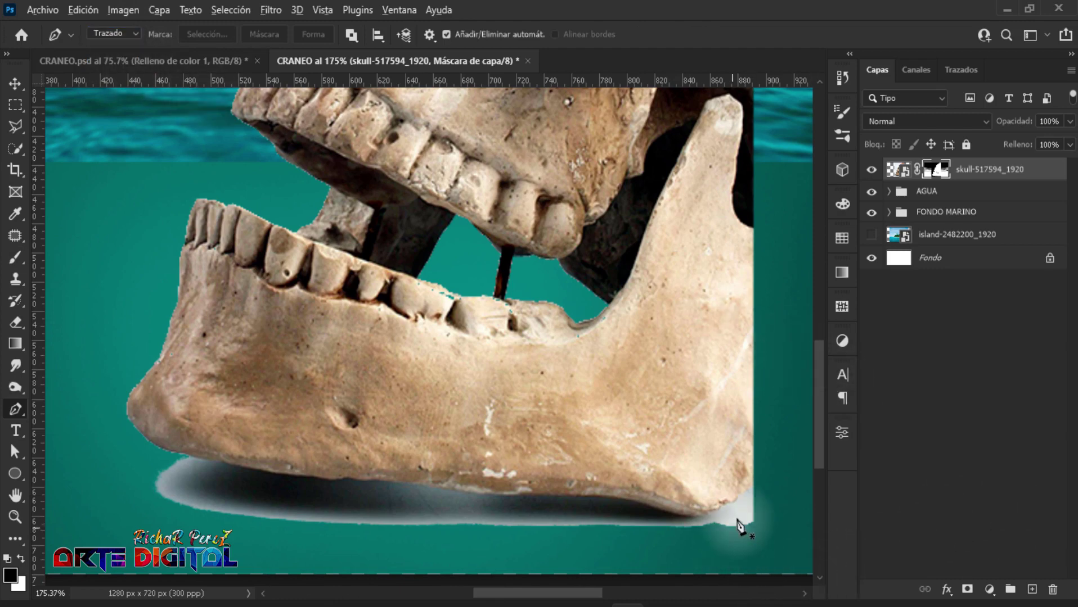
scroll(738, 527, up, 5)
Trace a closed pen path around the grey shadow beneath the jawbone.
click(759, 454)
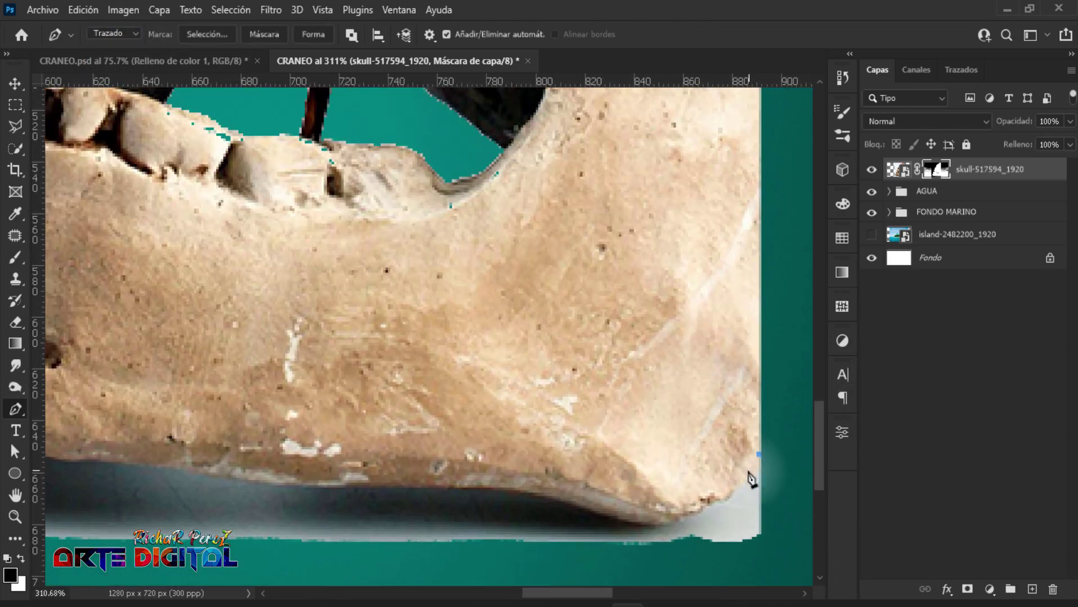
click(752, 473)
click(727, 501)
click(714, 501)
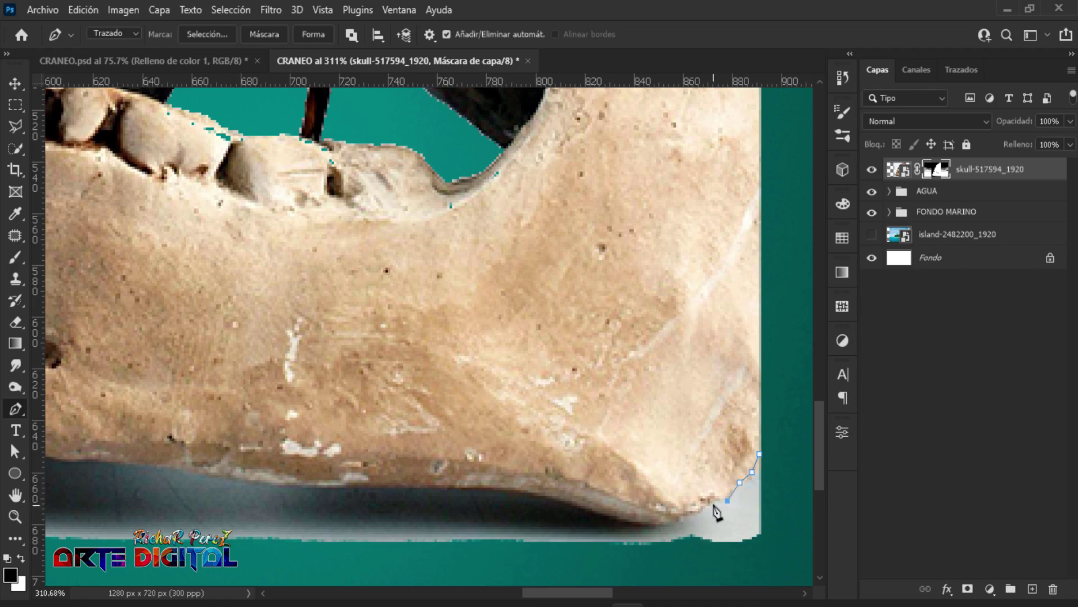
click(698, 512)
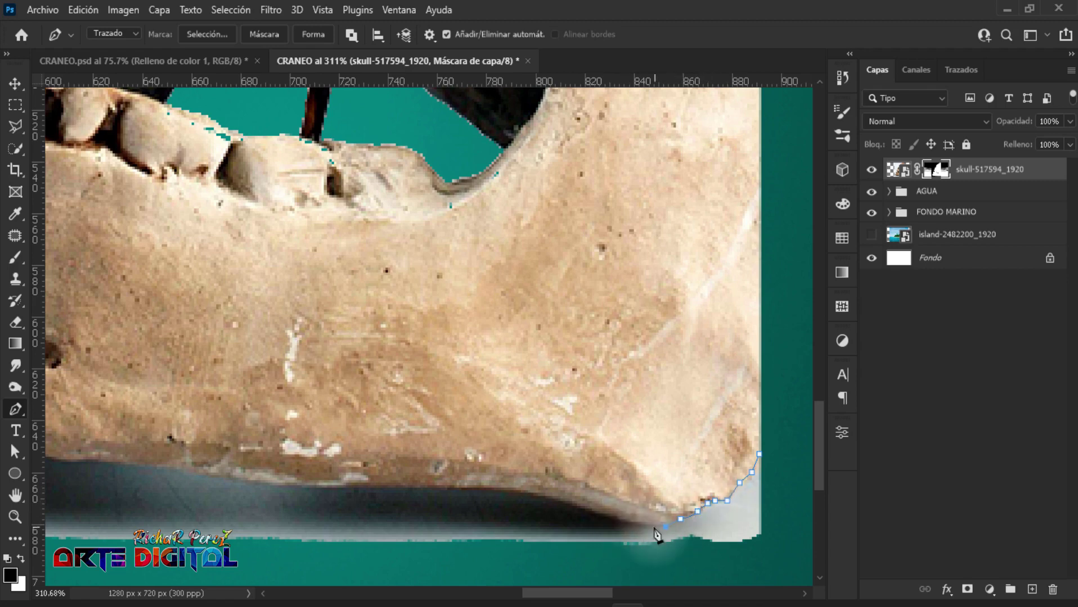
click(619, 526)
scroll(562, 521, left, 3)
click(544, 517)
scroll(546, 534, left, 3)
click(527, 499)
click(462, 488)
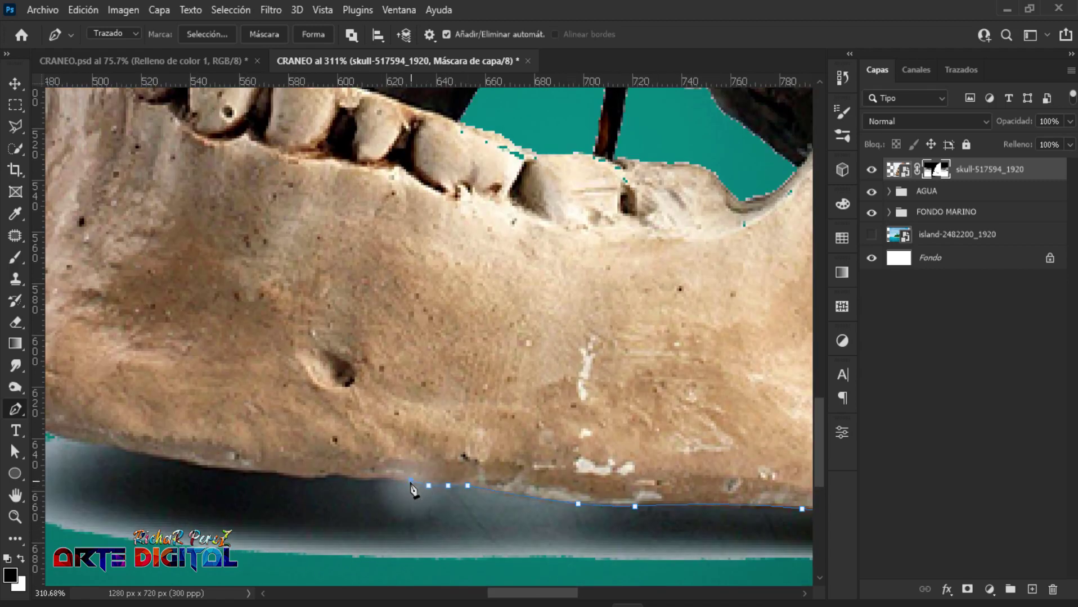
click(385, 481)
click(300, 481)
scroll(301, 482, left, 5)
click(474, 505)
click(426, 500)
click(349, 488)
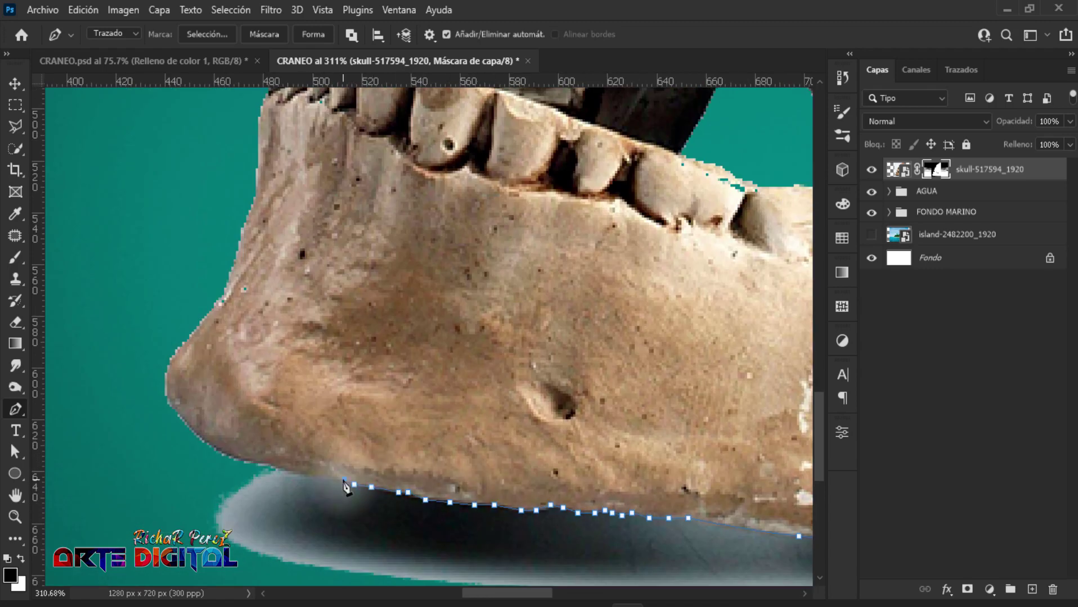
click(140, 512)
scroll(139, 512, down, 5)
click(637, 505)
click(614, 420)
Turn the path into a selection and hide the shadow in the skull mask, then deselect.
right_click(640, 448)
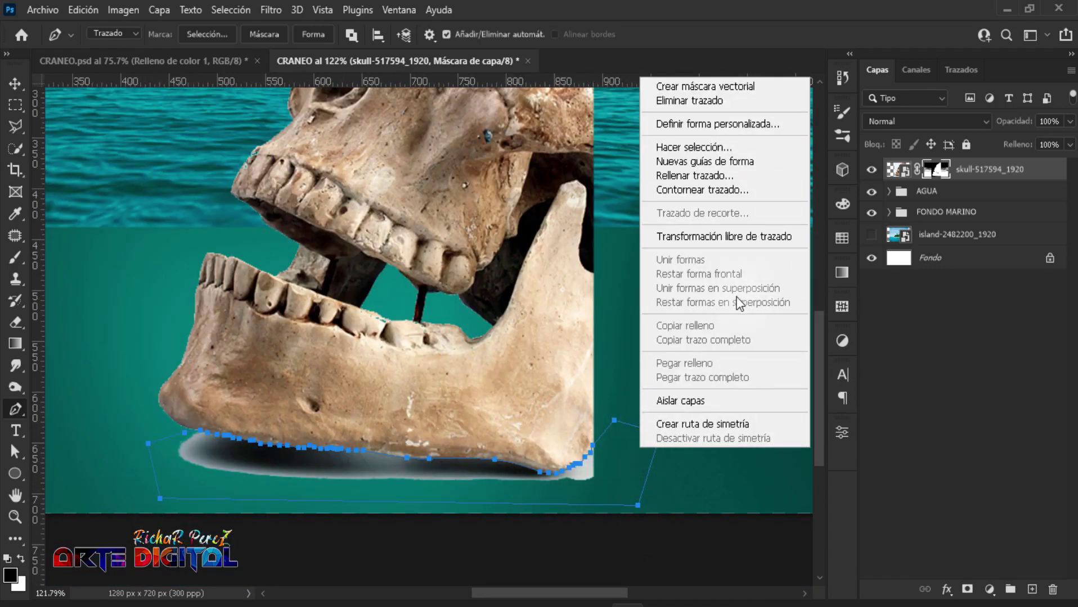
click(738, 149)
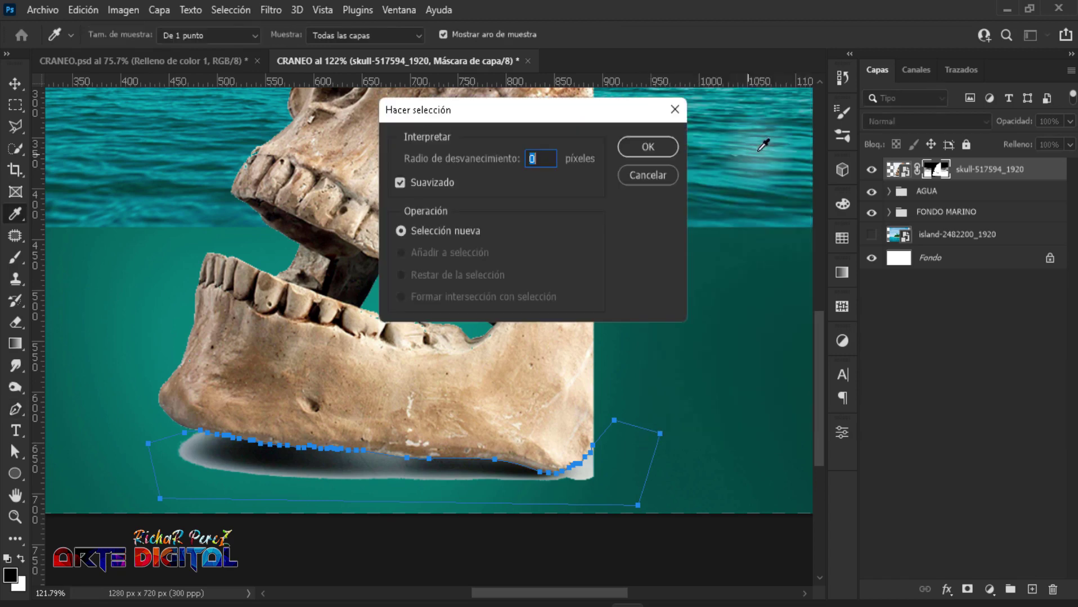
click(641, 147)
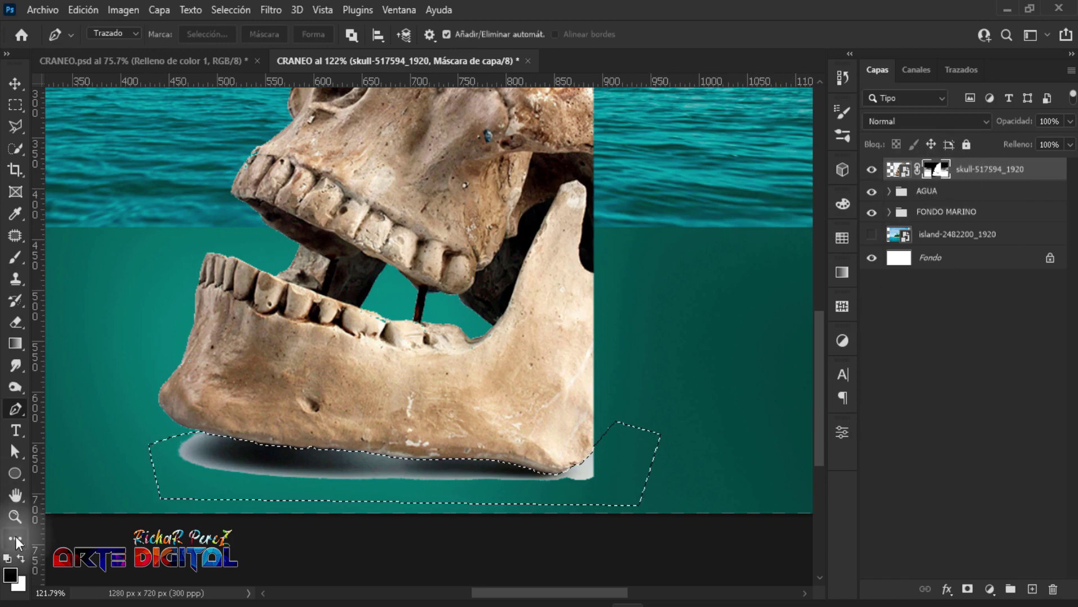
click(21, 559)
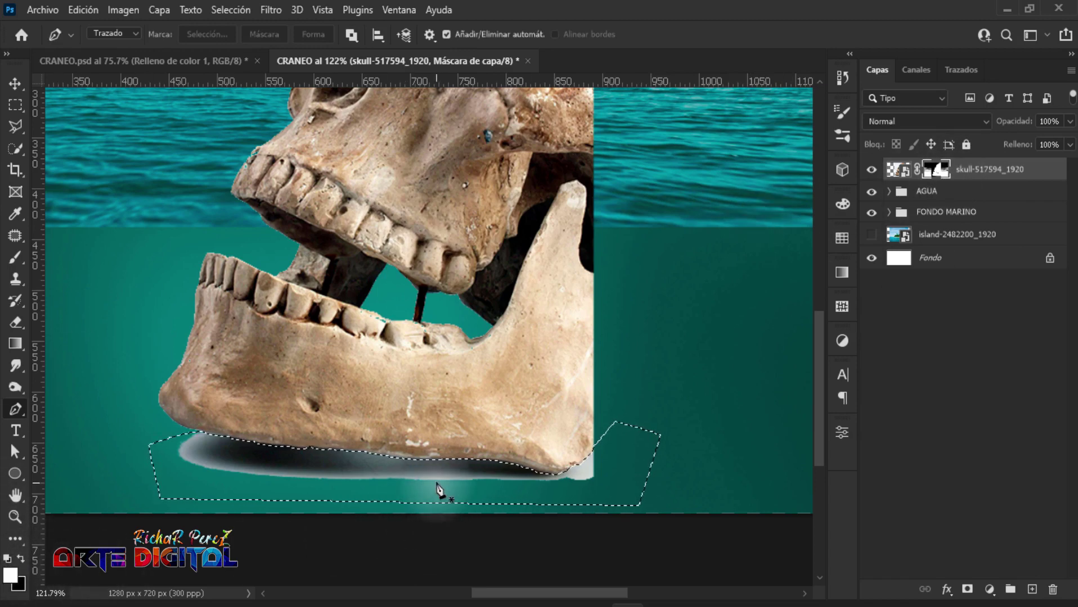
key(Delete)
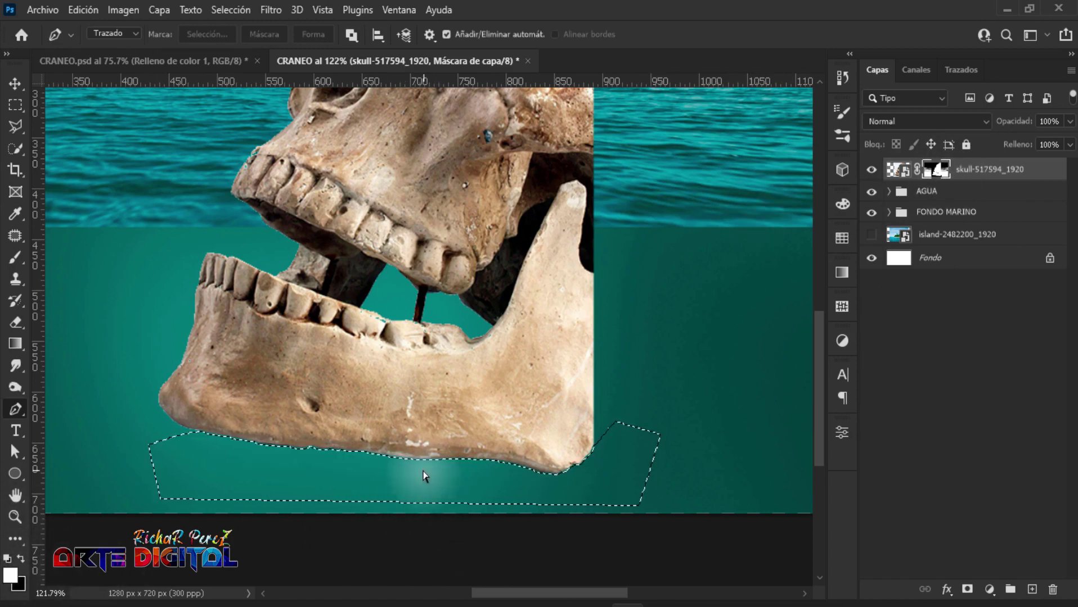
key(ctrl+d)
scroll(495, 456, down, 3)
scroll(495, 457, down, 3)
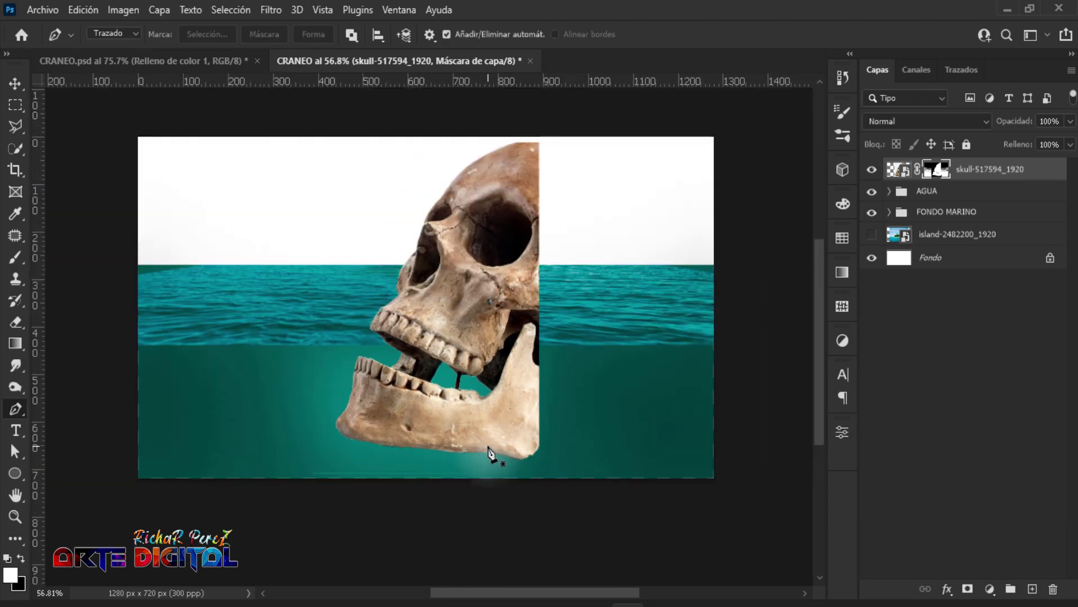
Rotate the skull 90° left, scale it to about 50.88%, and commit it beneath the waterline.
key(ctrl+t)
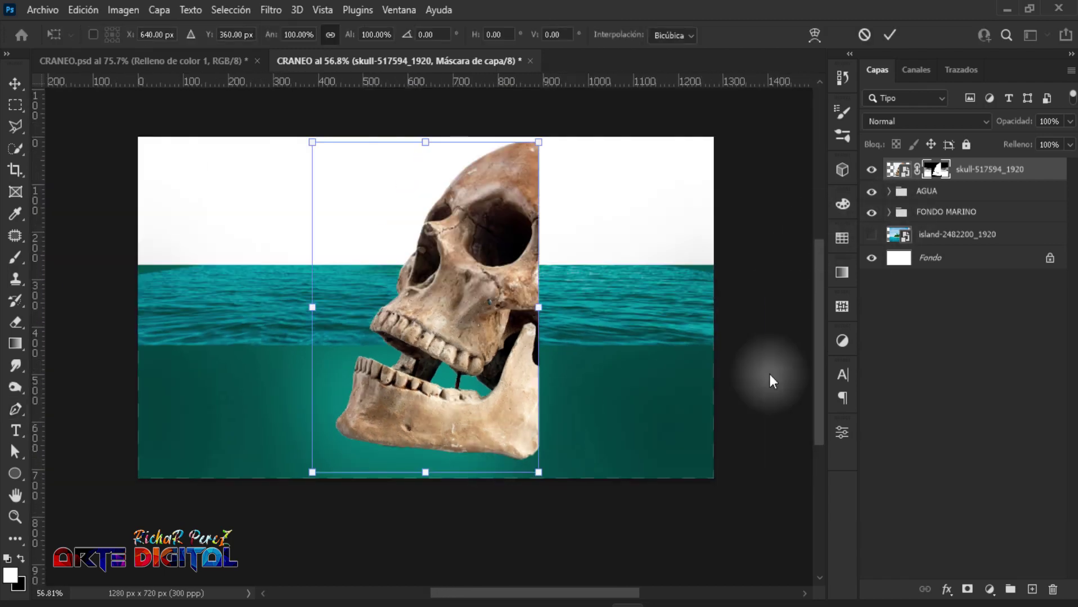
right_click(459, 356)
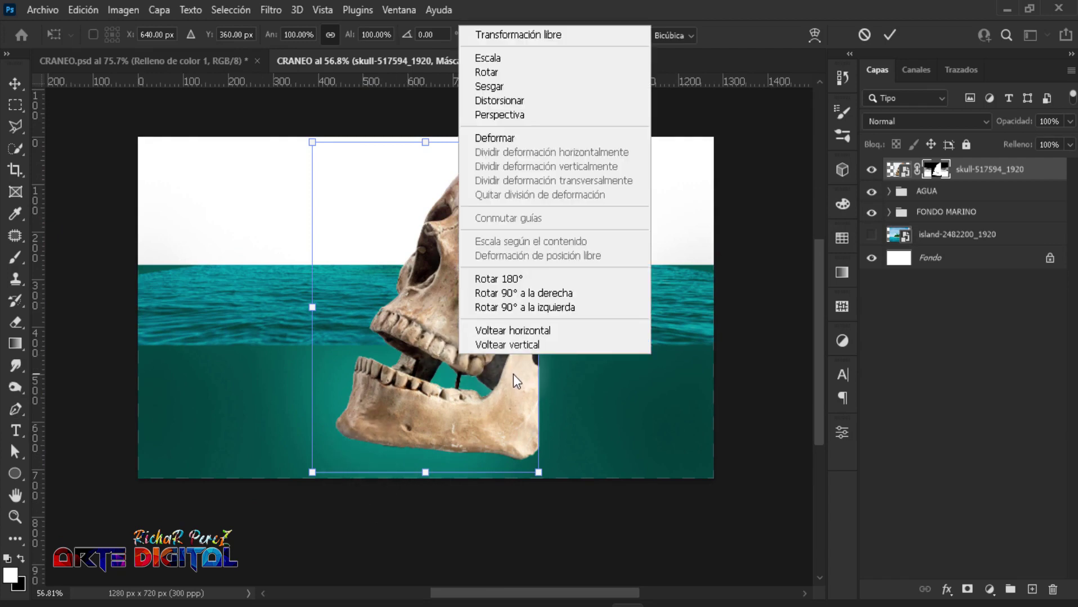
click(557, 310)
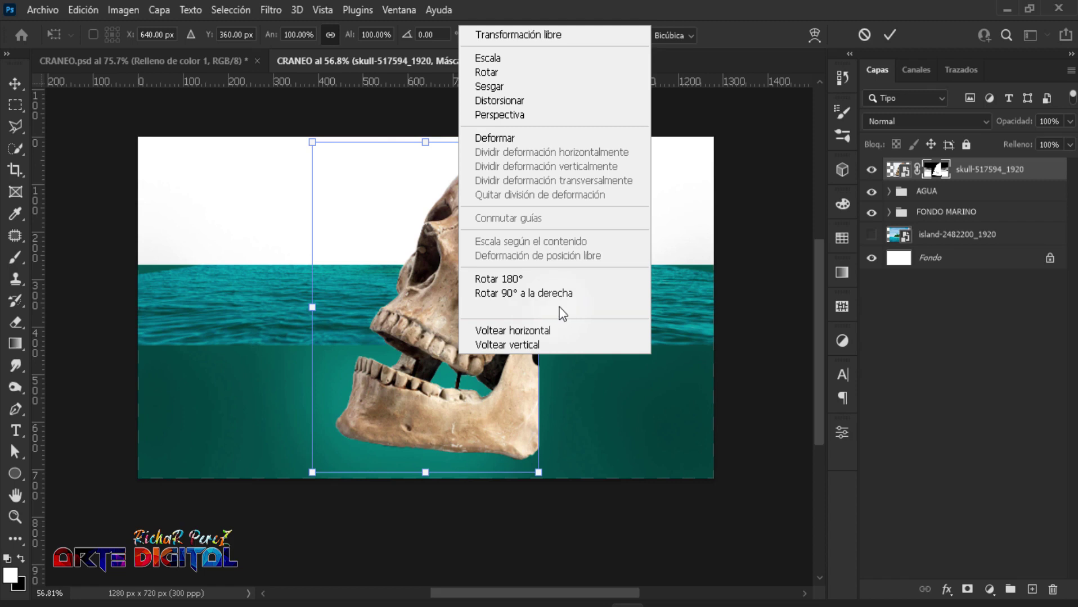
drag(494, 303, 480, 400)
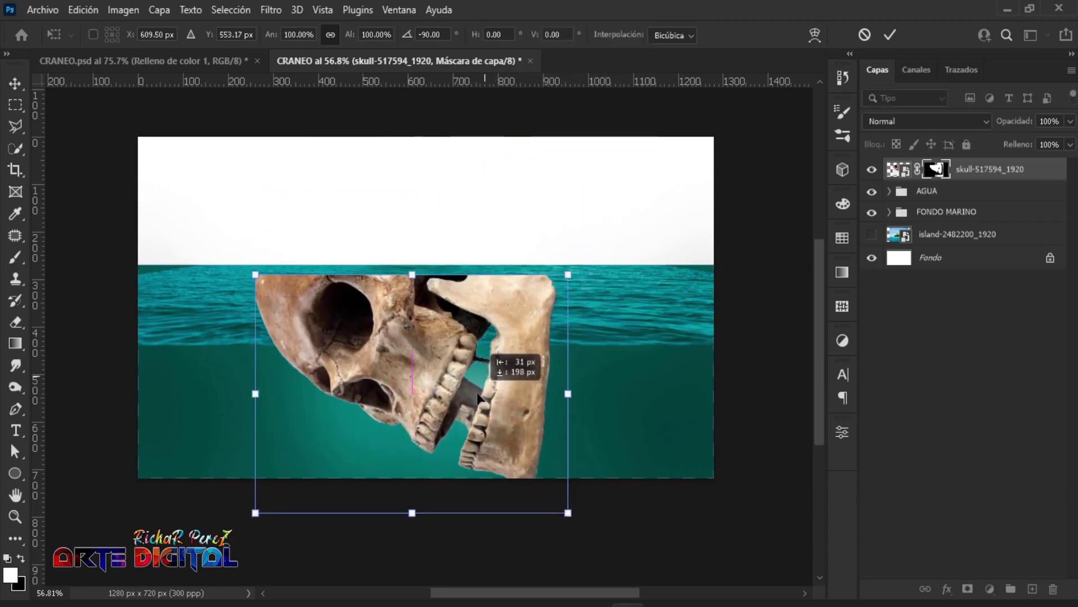
mouse_move(566, 397)
mouse_down()
mouse_move(467, 392)
mouse_move(506, 435)
mouse_move(507, 421)
mouse_move(518, 433)
mouse_up()
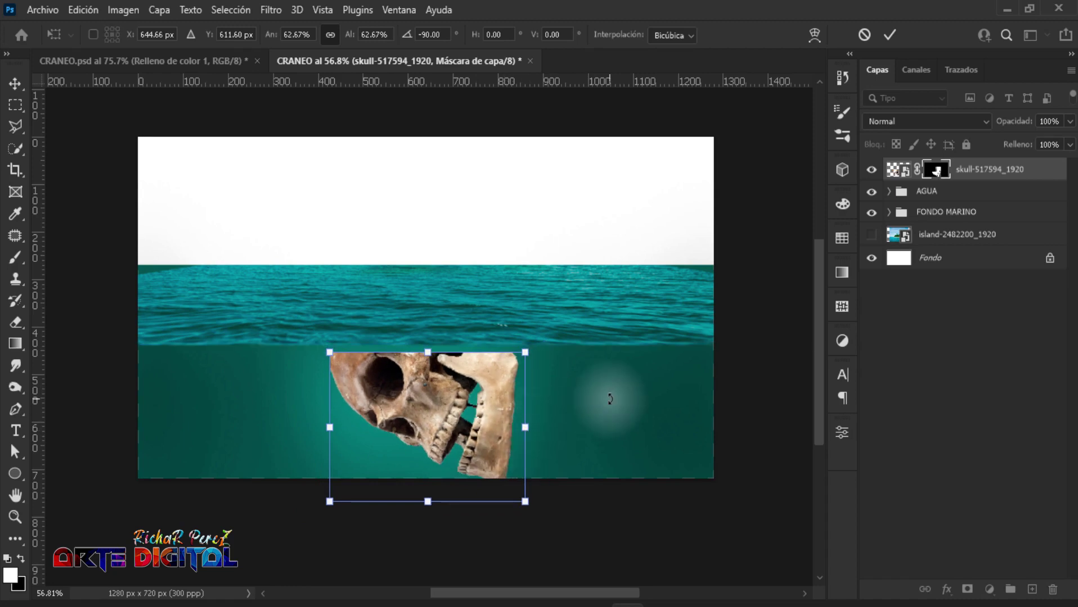
scroll(619, 405, up, 2)
mouse_move(548, 488)
mouse_down()
mouse_move(504, 489)
mouse_move(490, 449)
mouse_up()
key(Return)
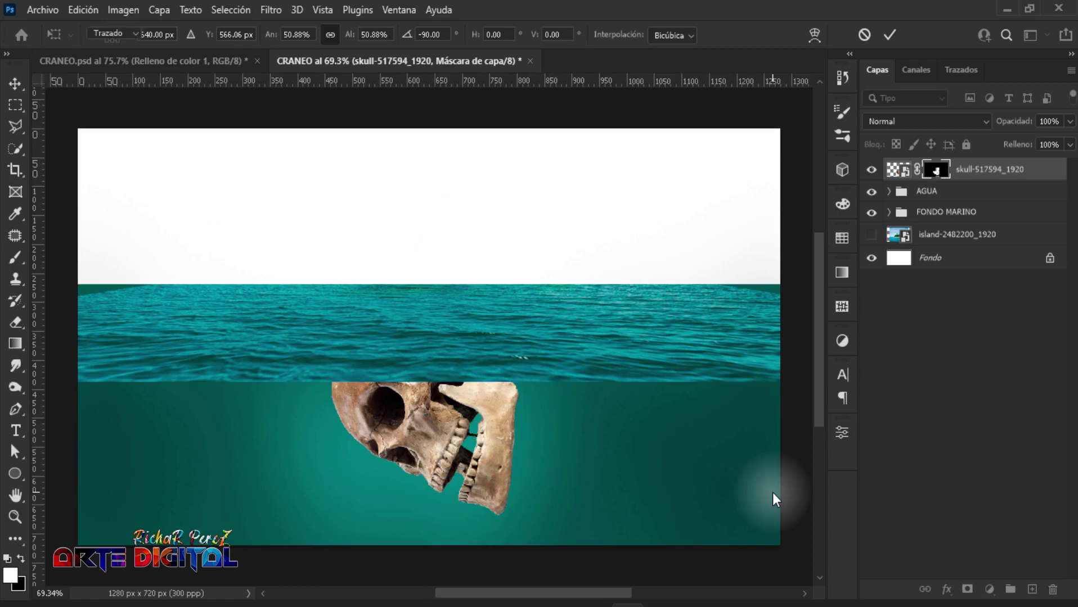
key(p)
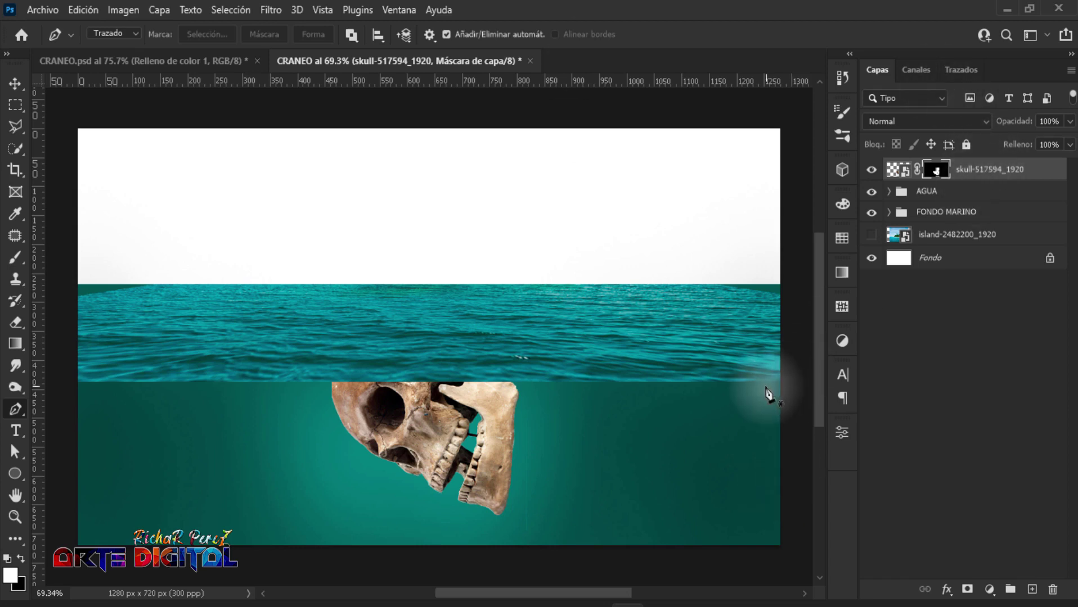
Rename the skull layer to CRANEO.
double_click(989, 170)
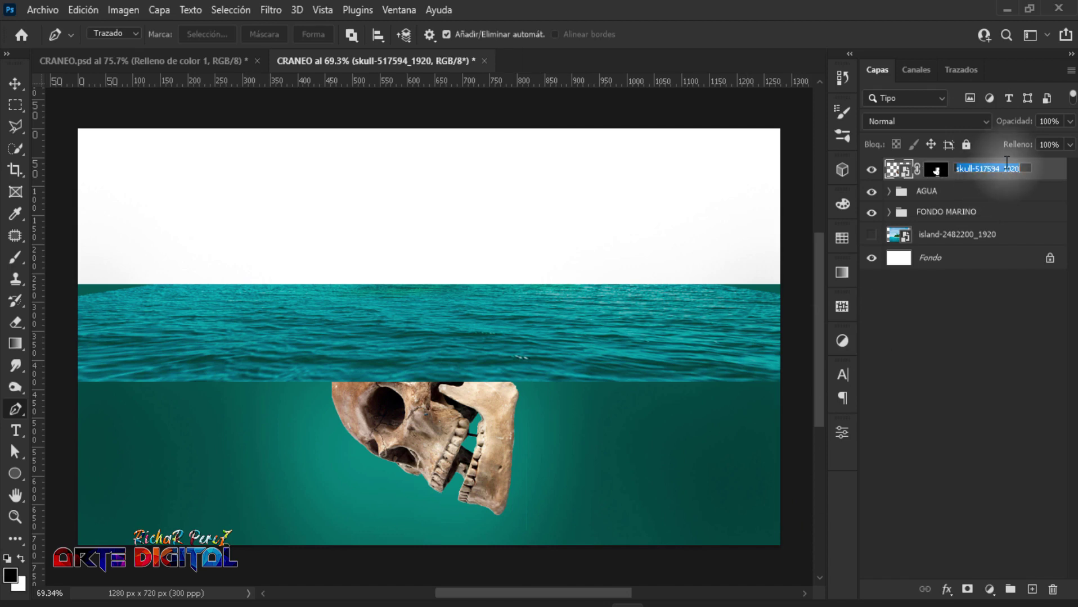
text(CAL)
key(Return)
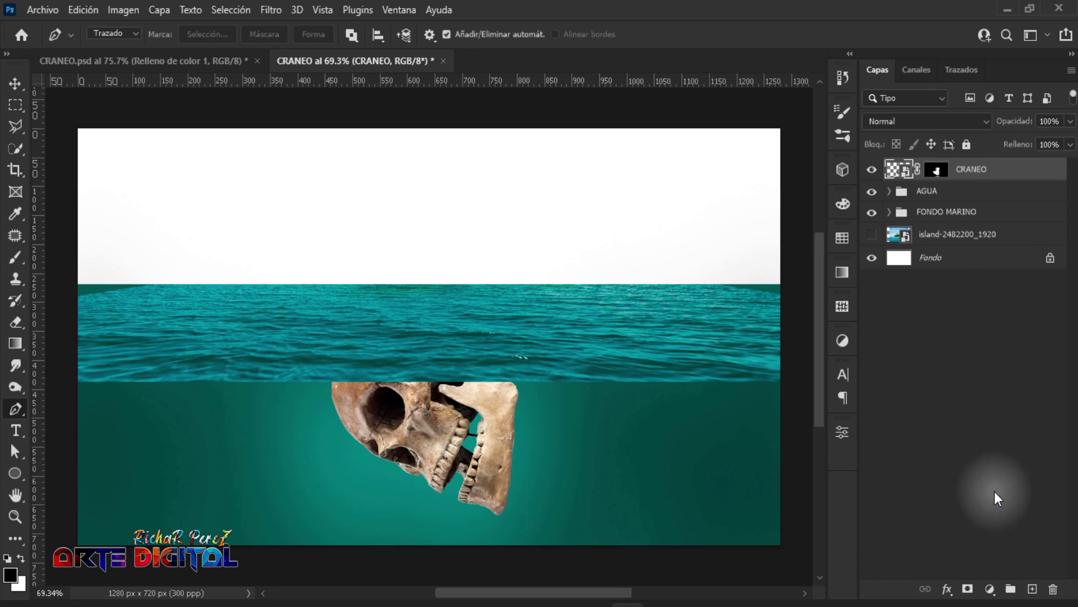
Add a Levels adjustment clipped to CRANEO with input black 92 and output white 161.
click(989, 589)
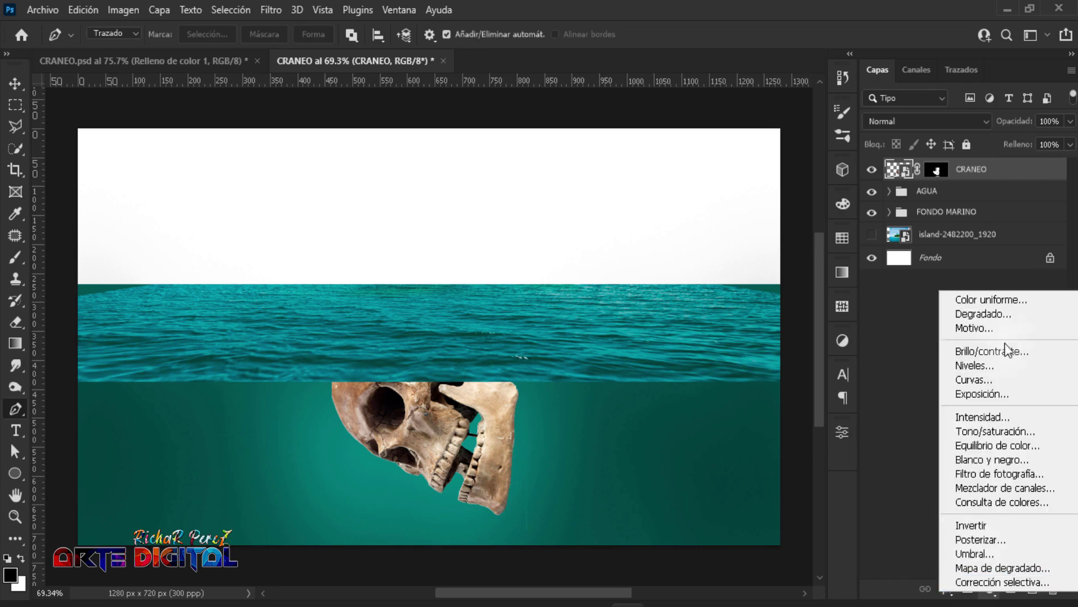
click(965, 366)
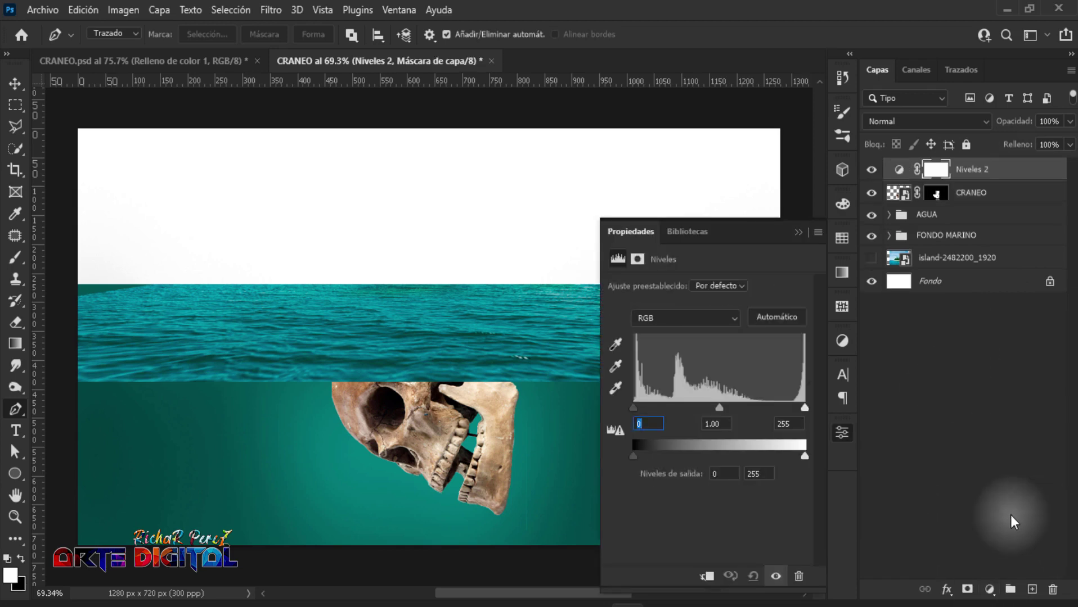
click(706, 576)
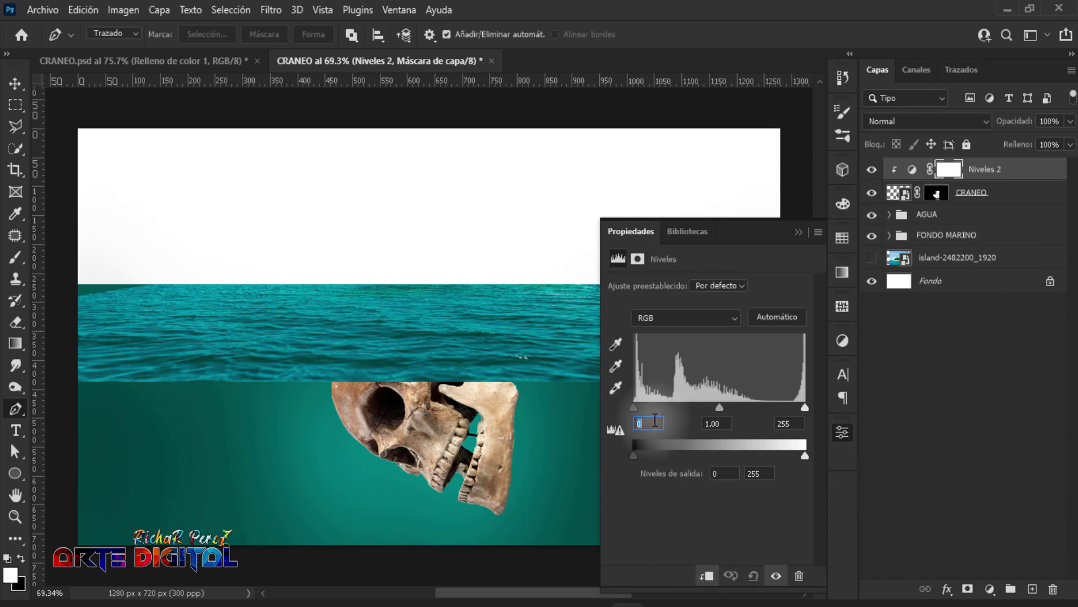
drag(633, 407, 657, 407)
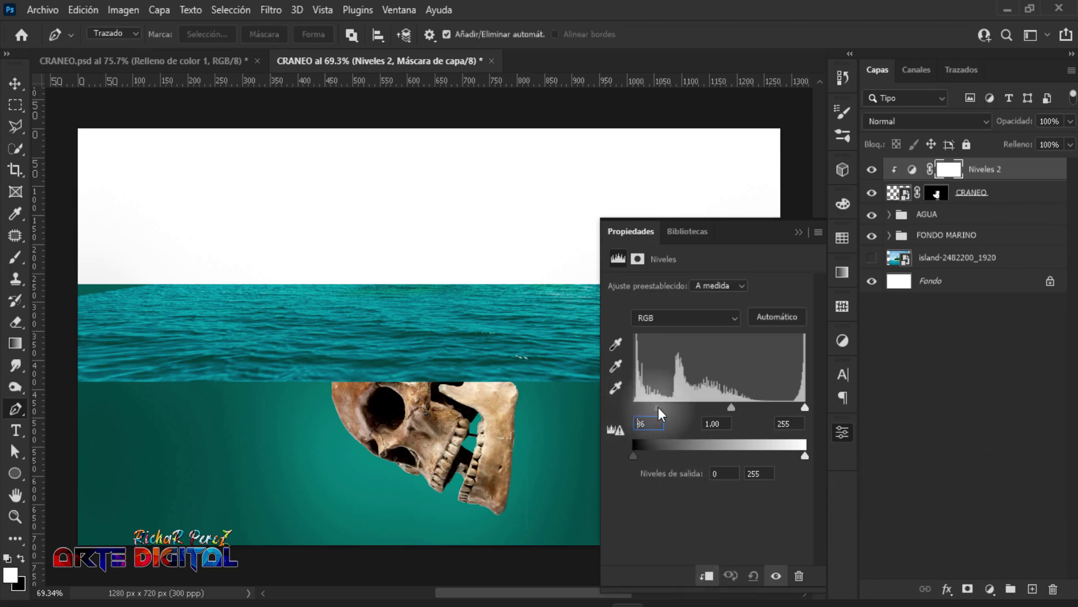
double_click(644, 424)
text(9)
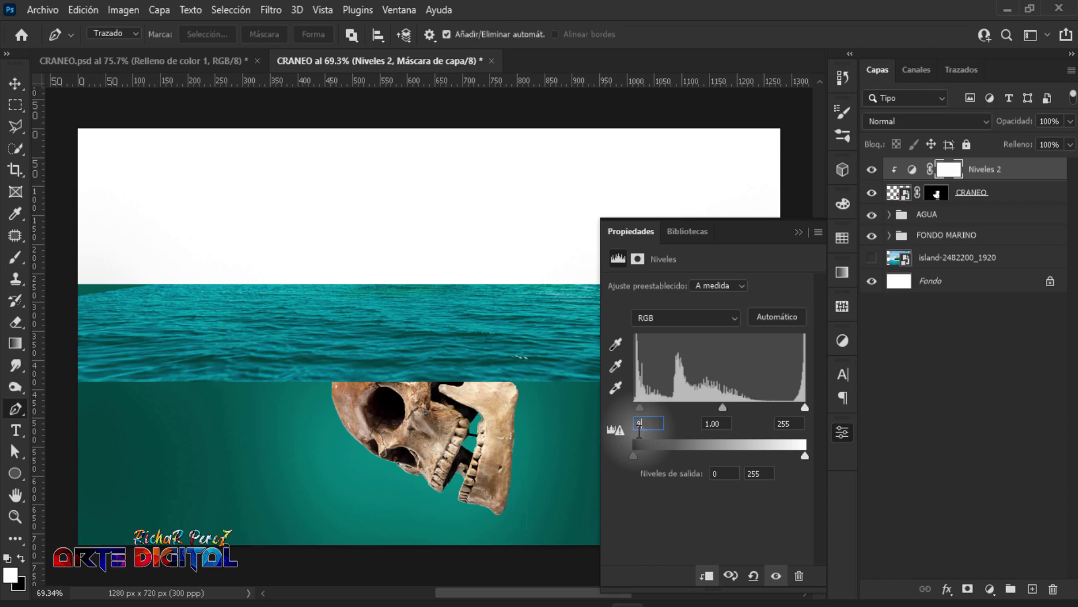
text(2)
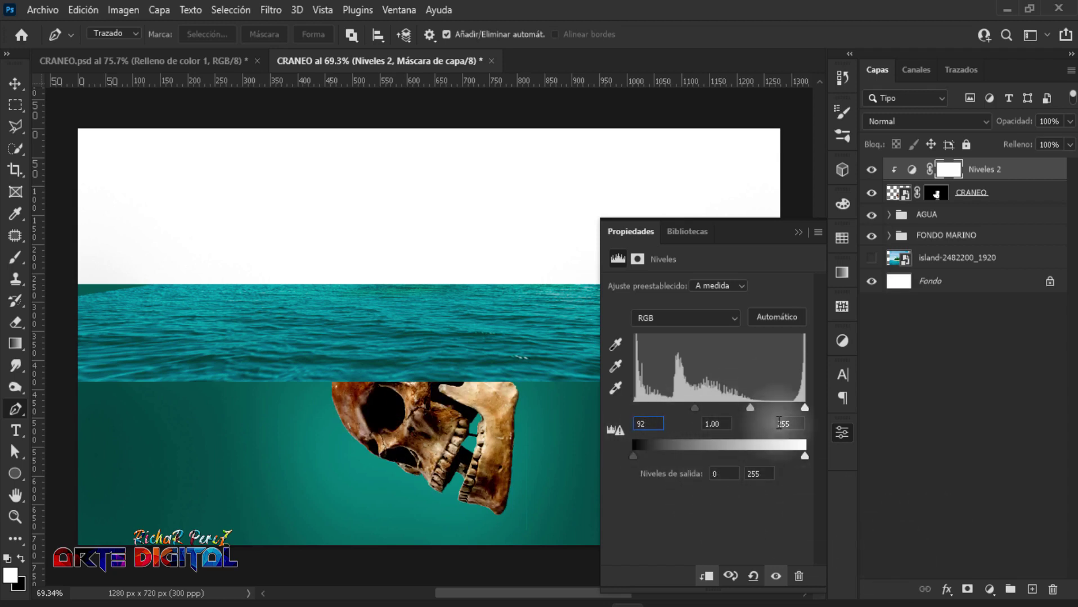
click(760, 473)
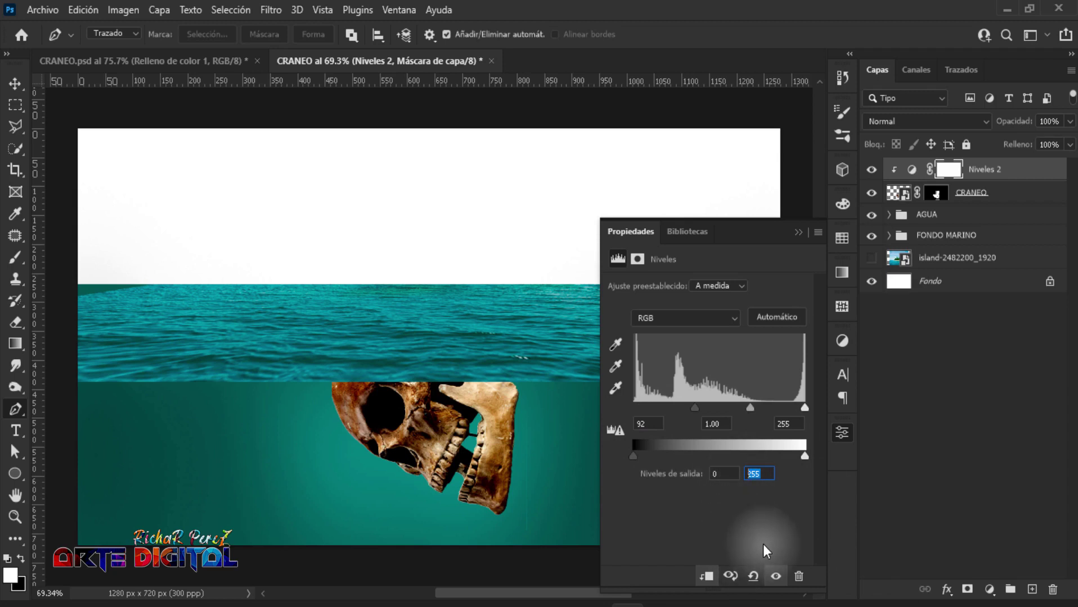
text(161)
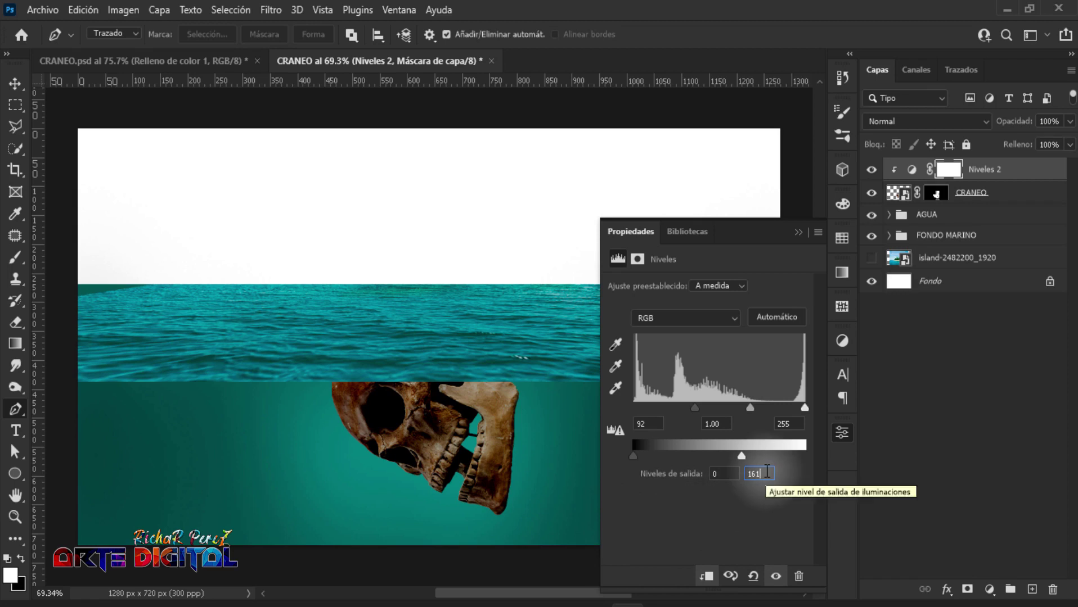
click(799, 232)
Add a Color Balance layer clipped to the skull with midtones Cyan–Red -83 and Yellow–Blue +52.
click(990, 590)
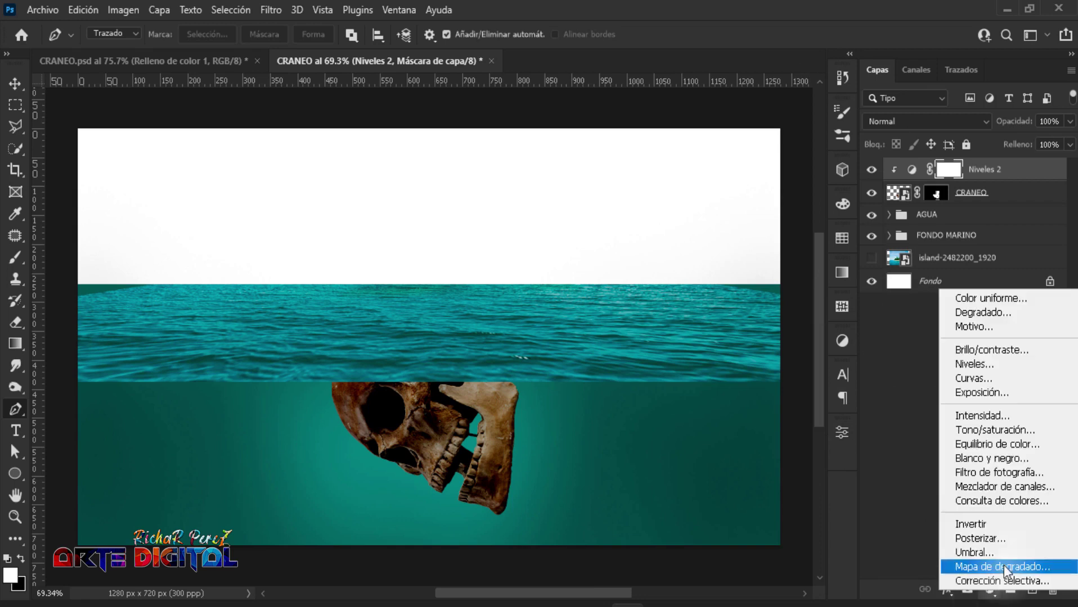
click(1013, 445)
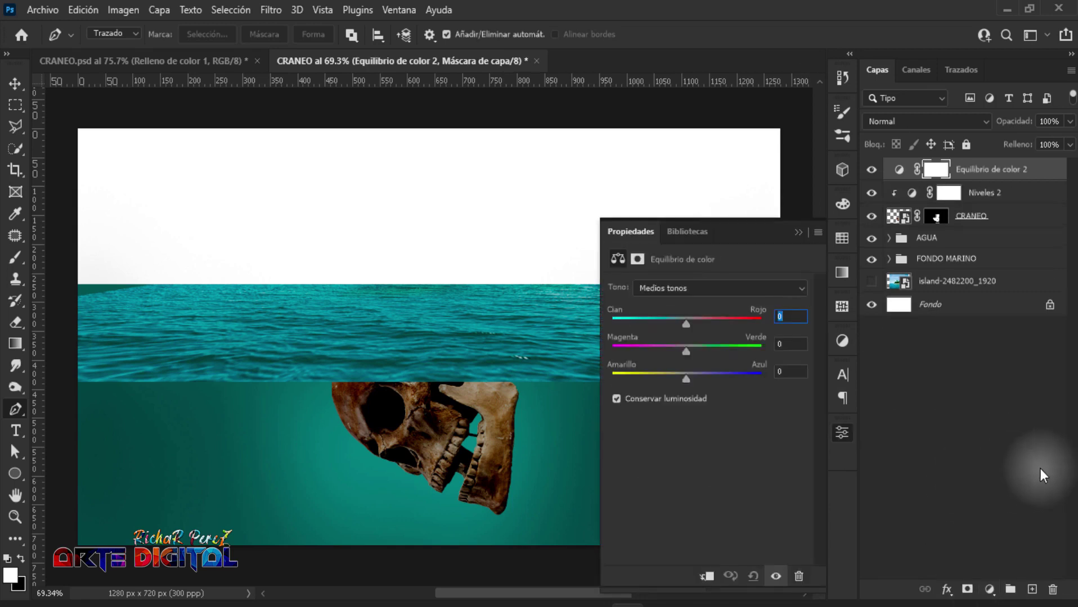
click(705, 577)
text(-8)
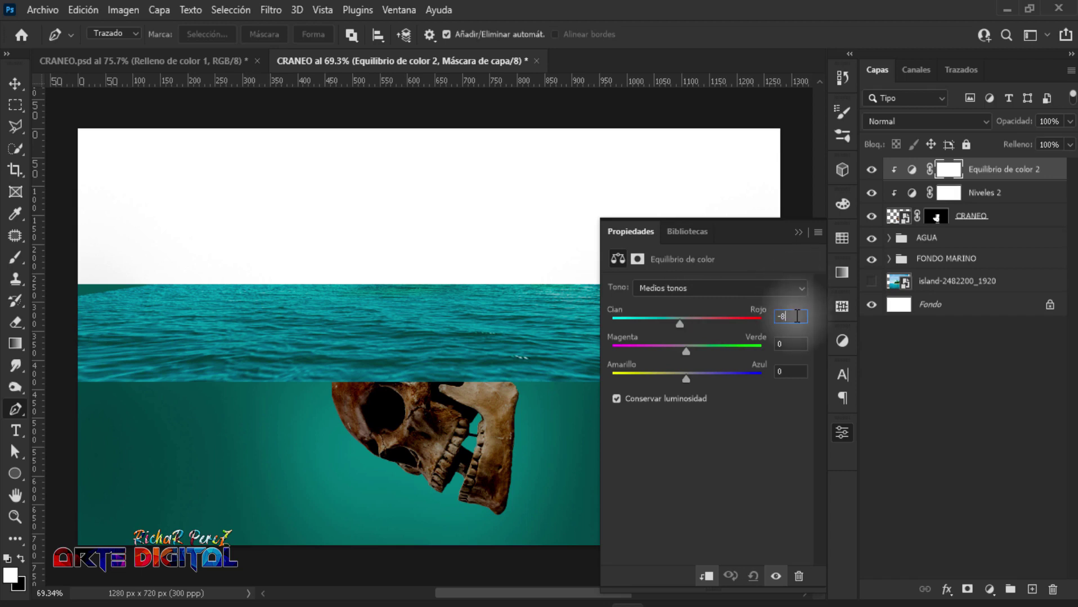
text(3)
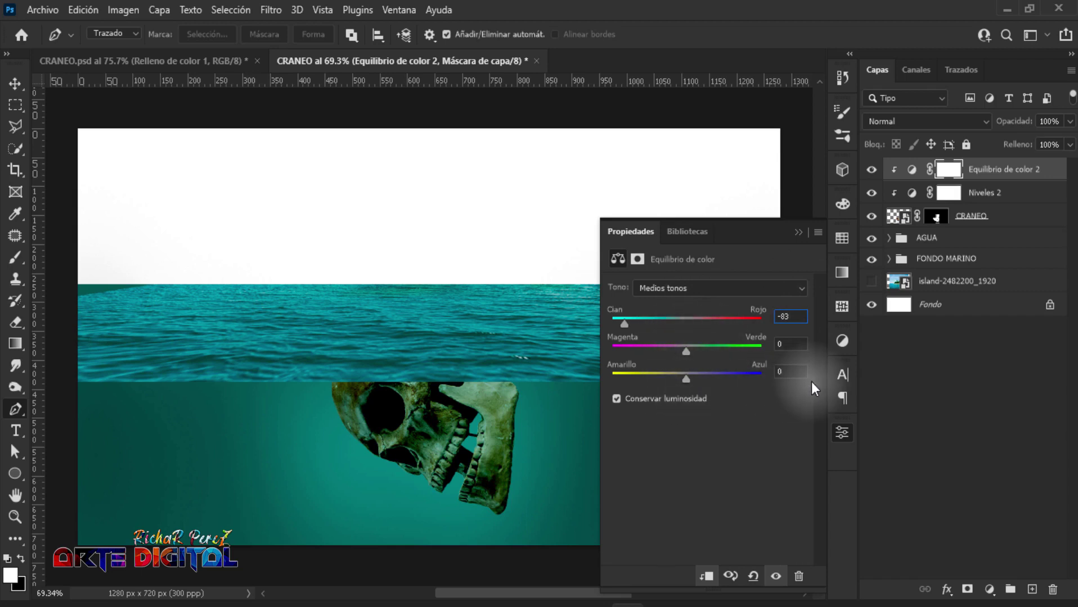
click(787, 372)
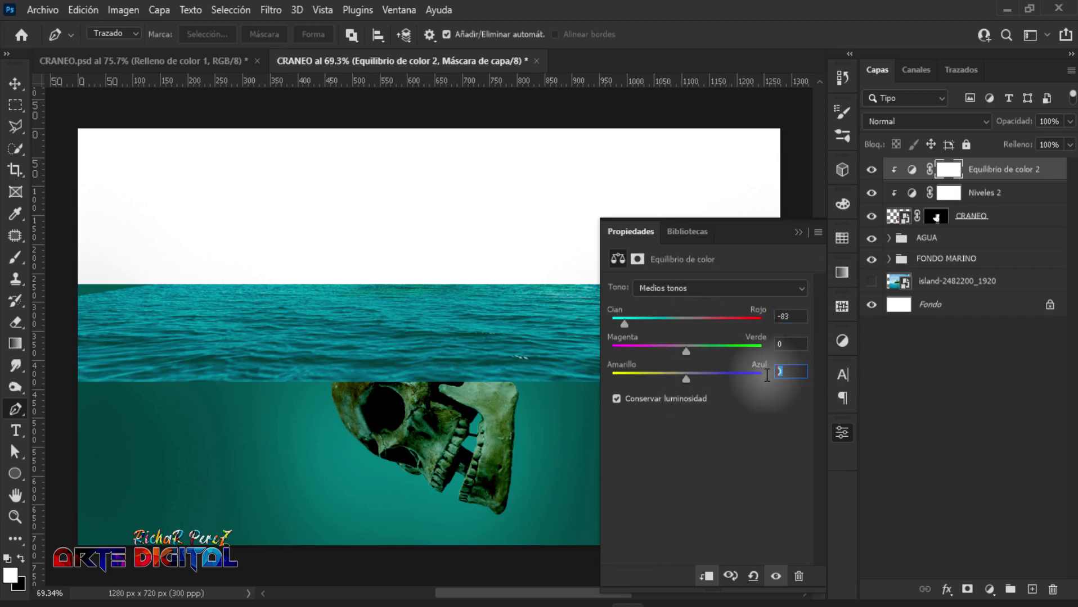
text(52)
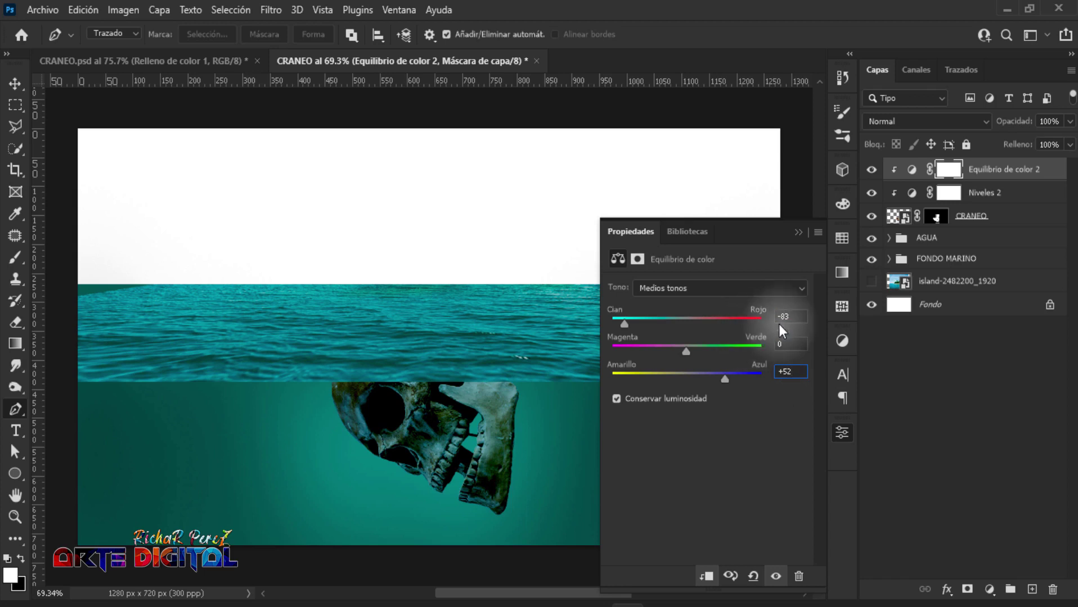
Add a Brightness/Contrast layer clipped to the skull with Brightness set to 100.
click(797, 232)
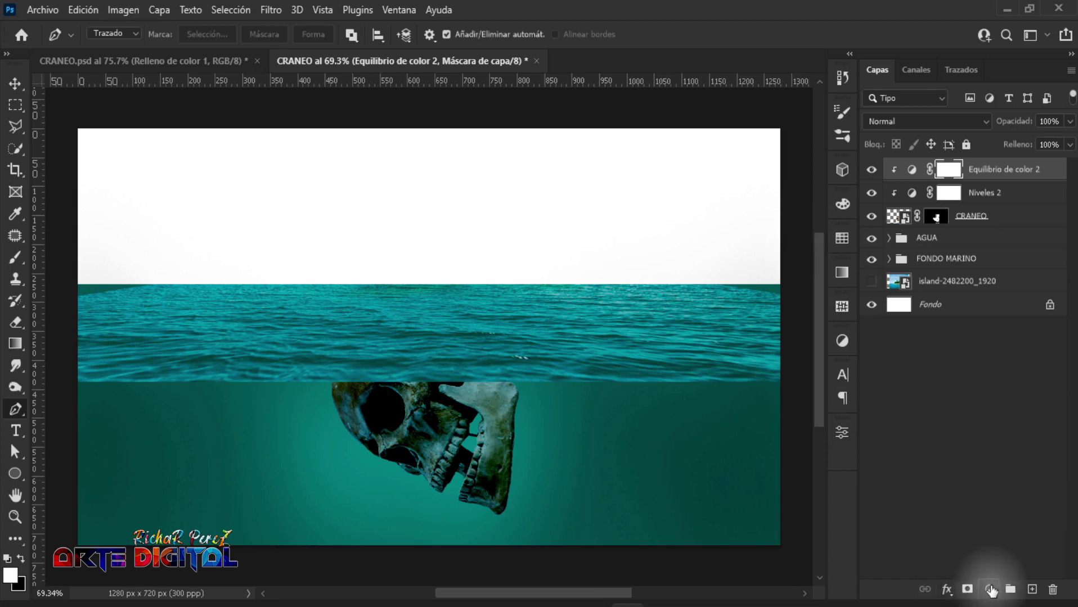
click(989, 590)
click(993, 345)
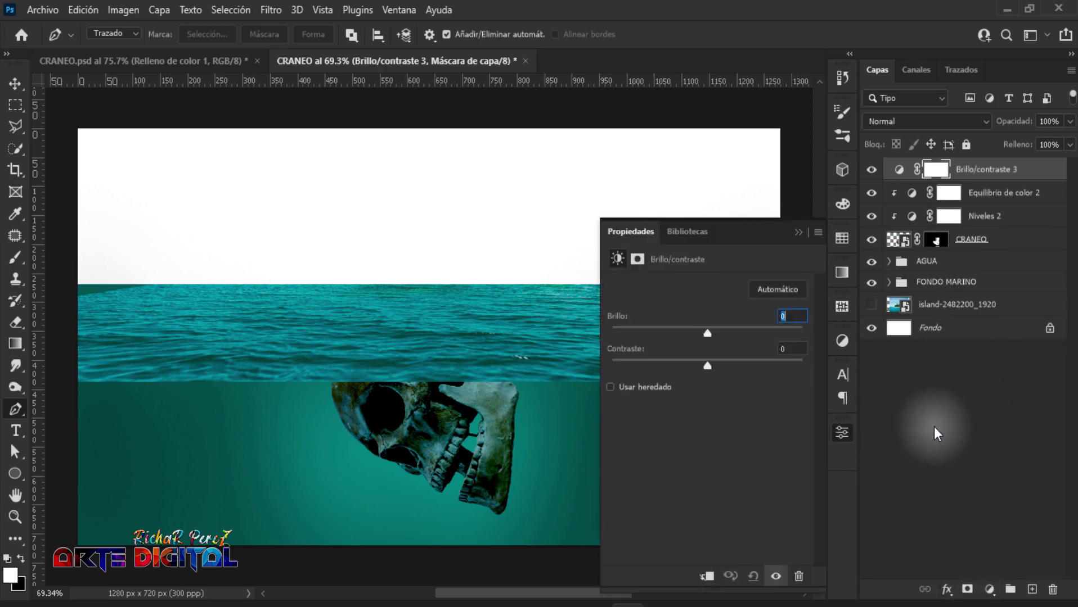
click(706, 576)
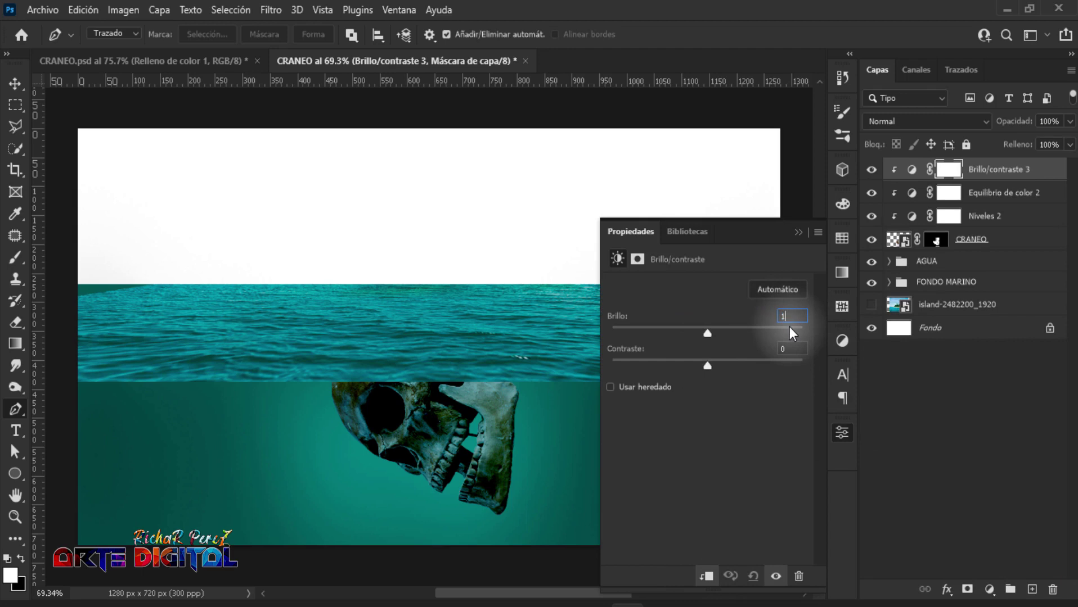
text(100)
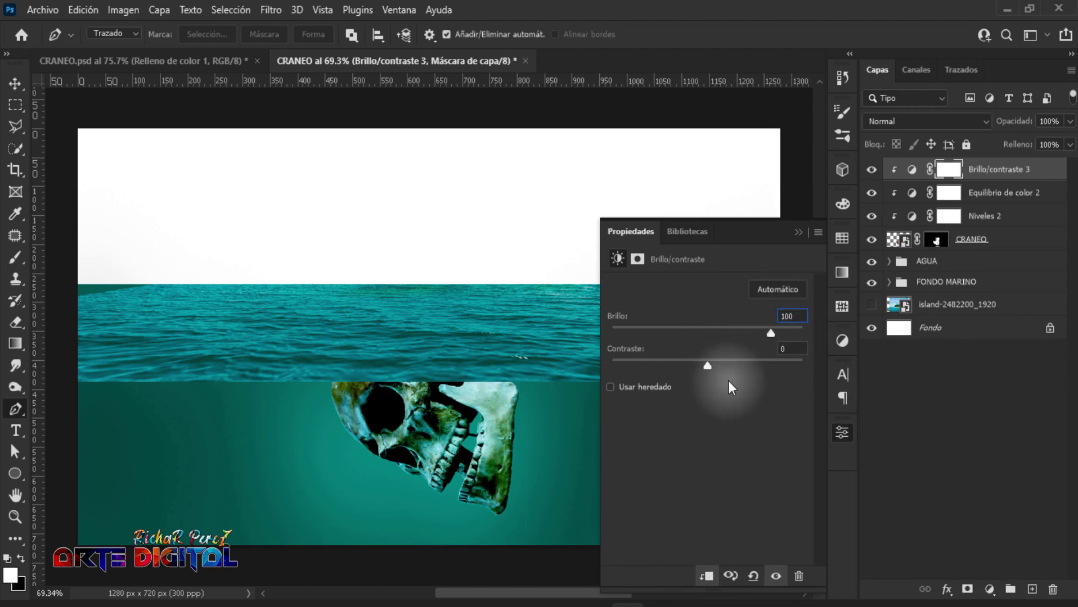
click(799, 233)
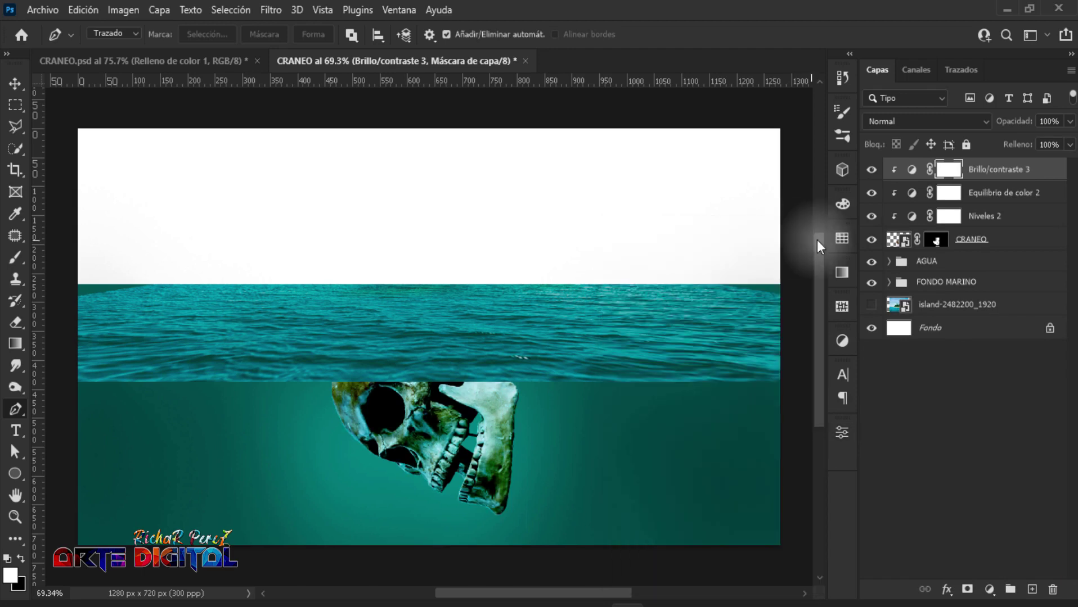
In Brillo/contraste 3's Blending Options, split the Underlying Layer black slider to 0/212.
right_click(1012, 220)
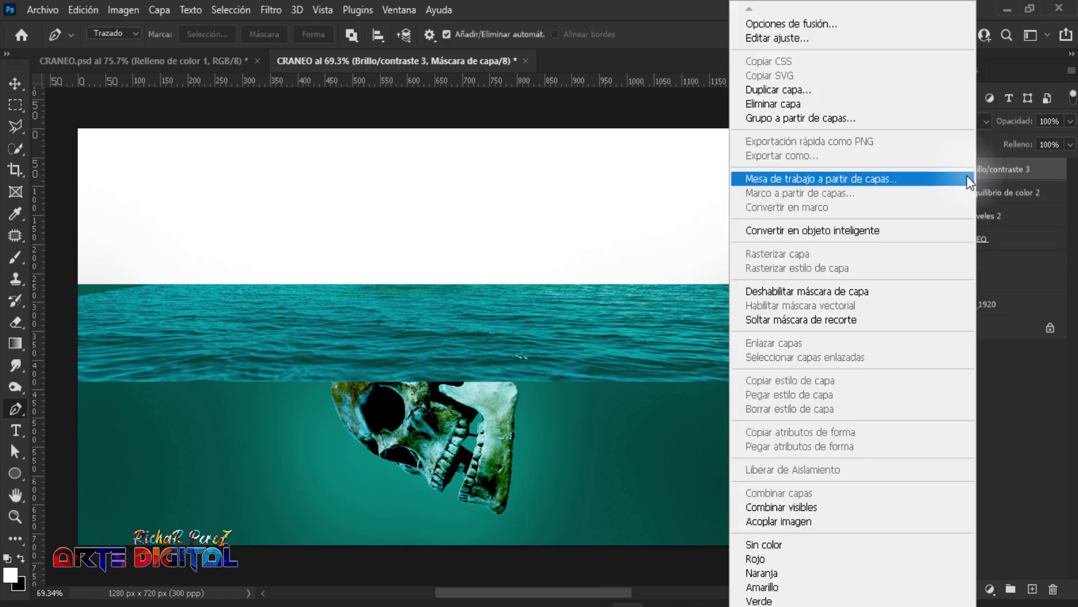
click(863, 22)
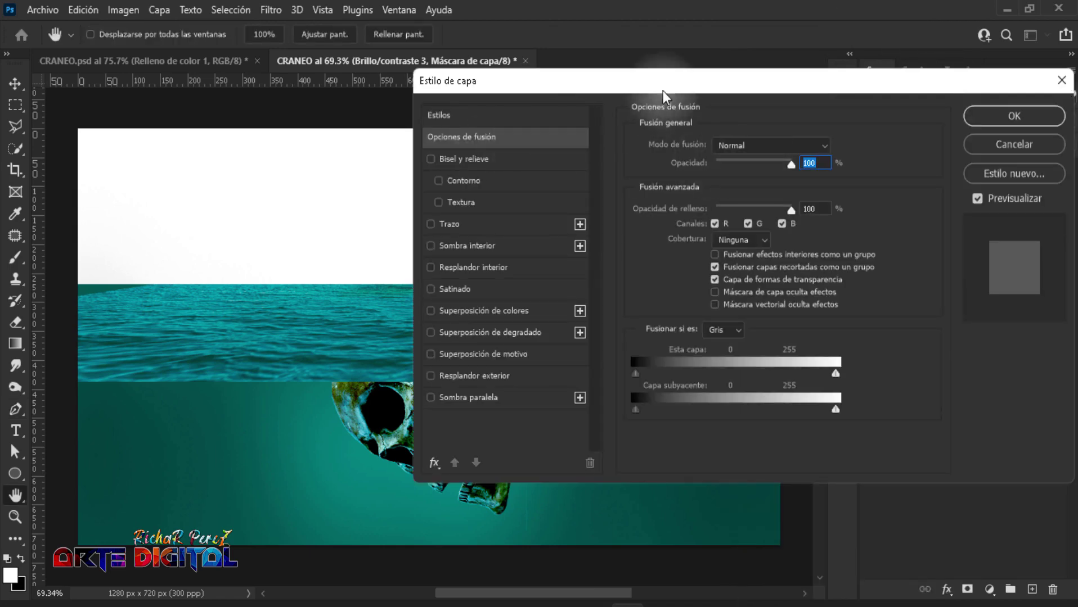
drag(644, 79, 641, 59)
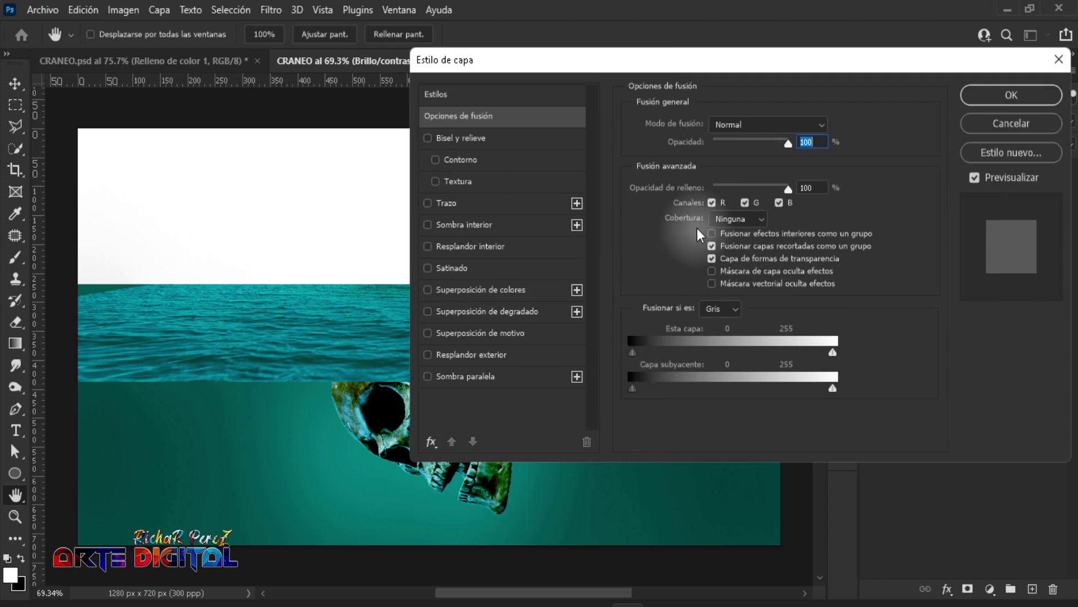
drag(632, 61, 676, 52)
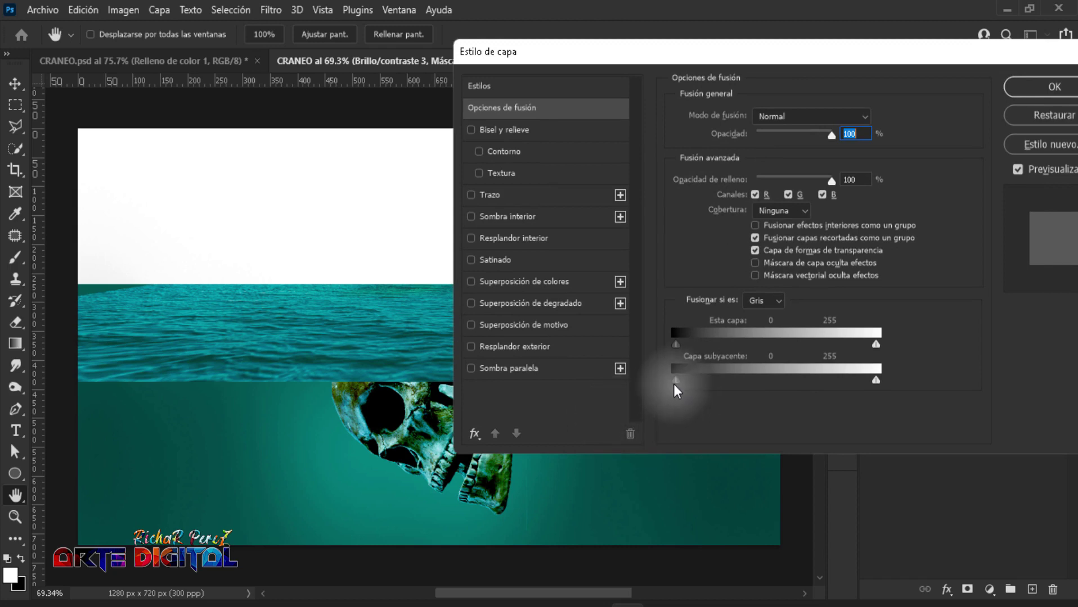
drag(675, 381, 842, 388)
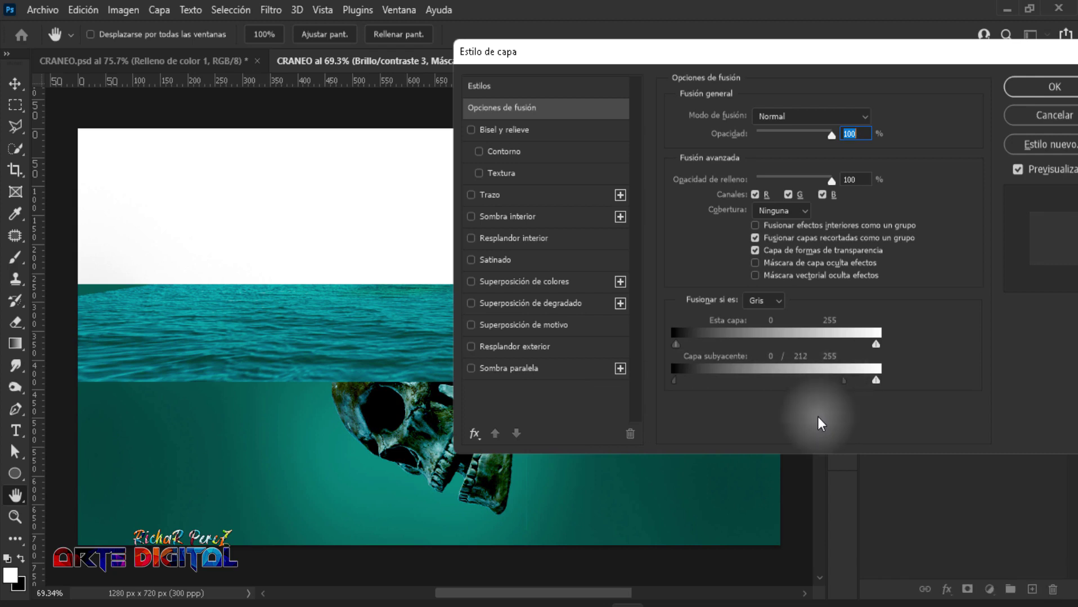
Apply the 0/212 blend split and toggle the brightness layer to compare before and after.
click(1040, 90)
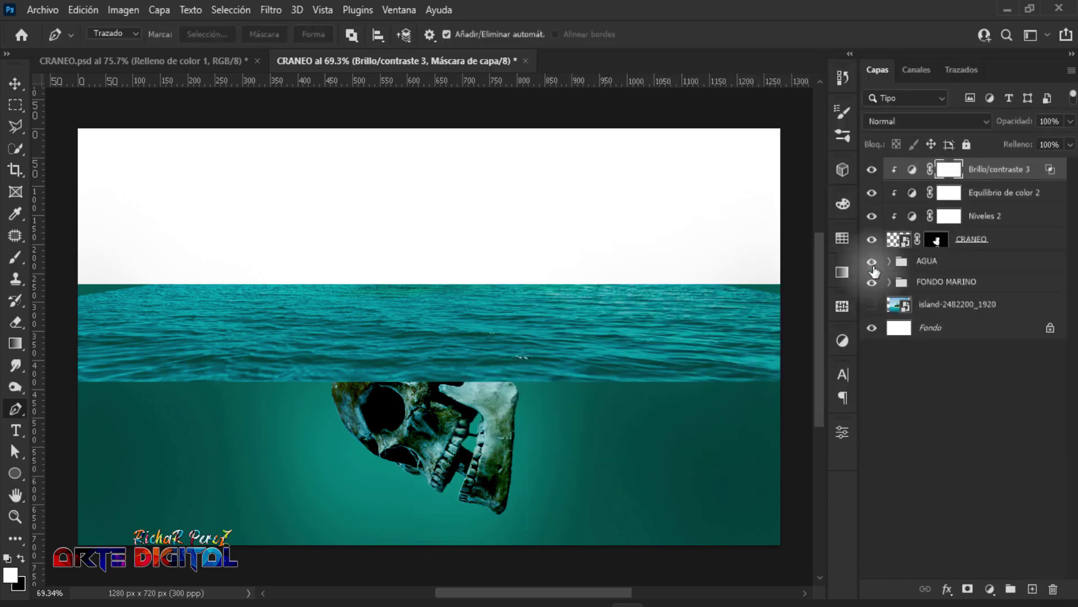
click(880, 175)
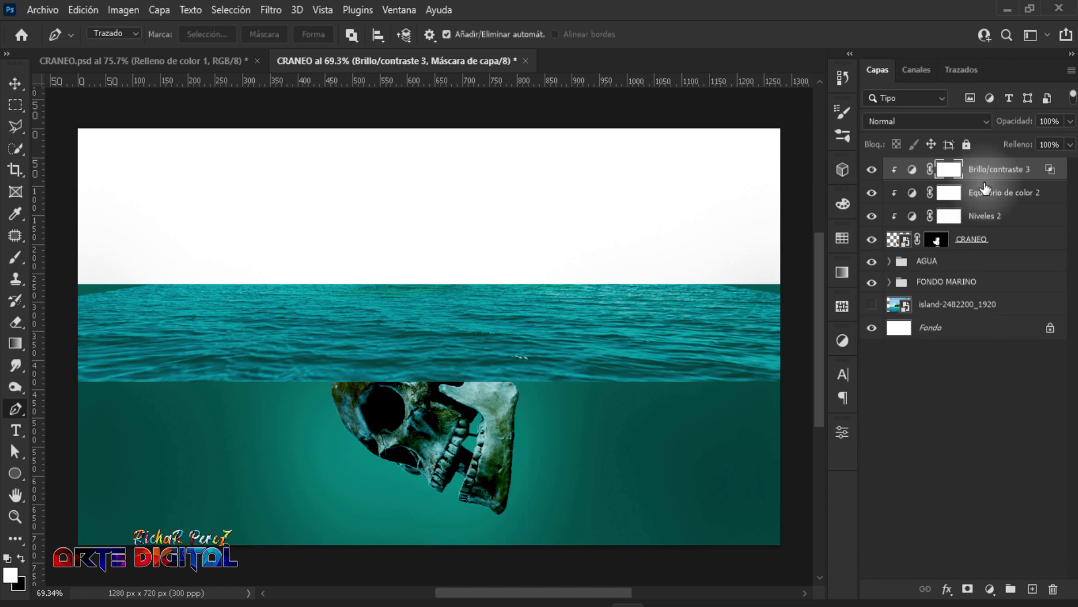
click(872, 170)
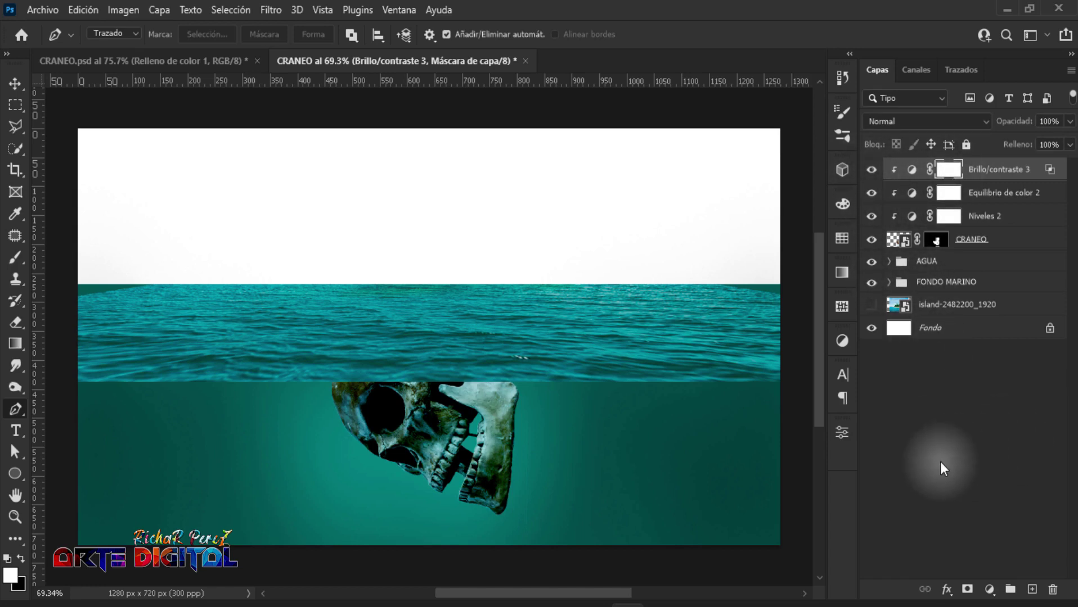
Set up a soft round black brush with 10% flow.
click(16, 258)
right_click(16, 258)
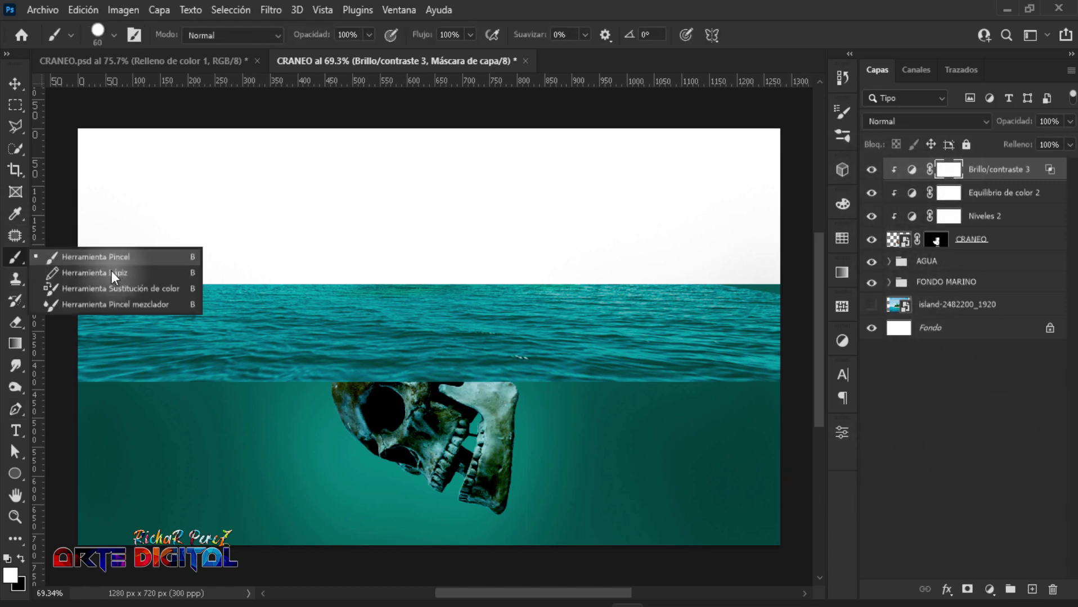
click(116, 260)
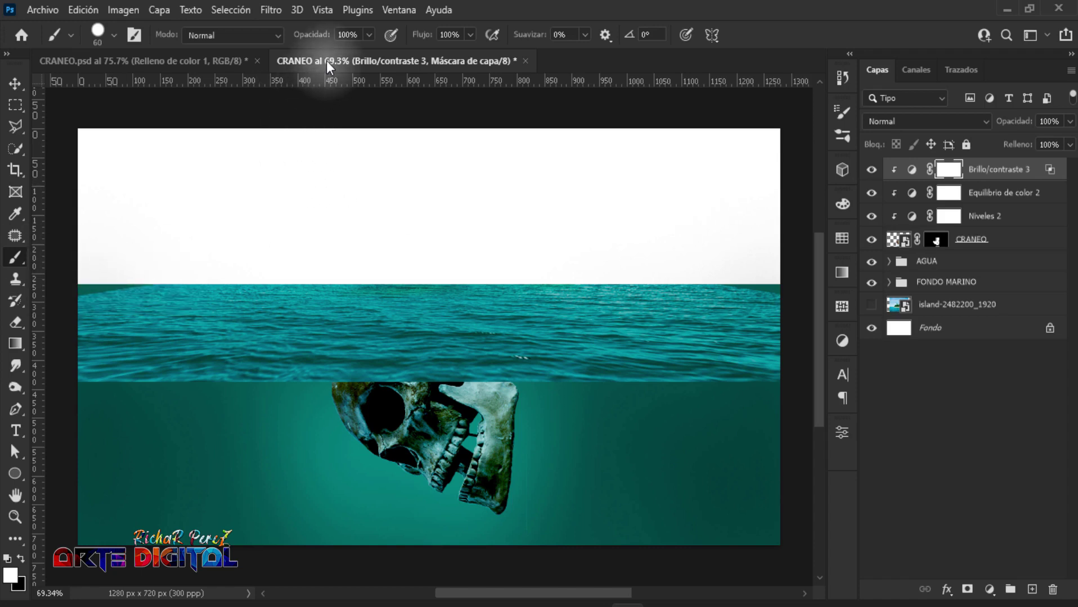
click(460, 34)
text(10)
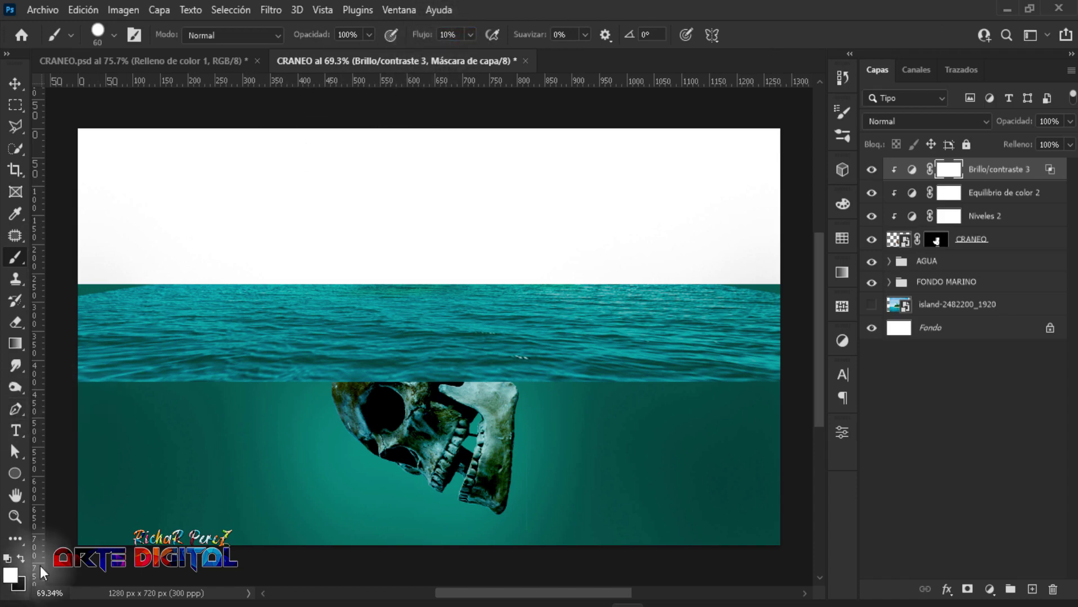
click(20, 559)
right_click(404, 169)
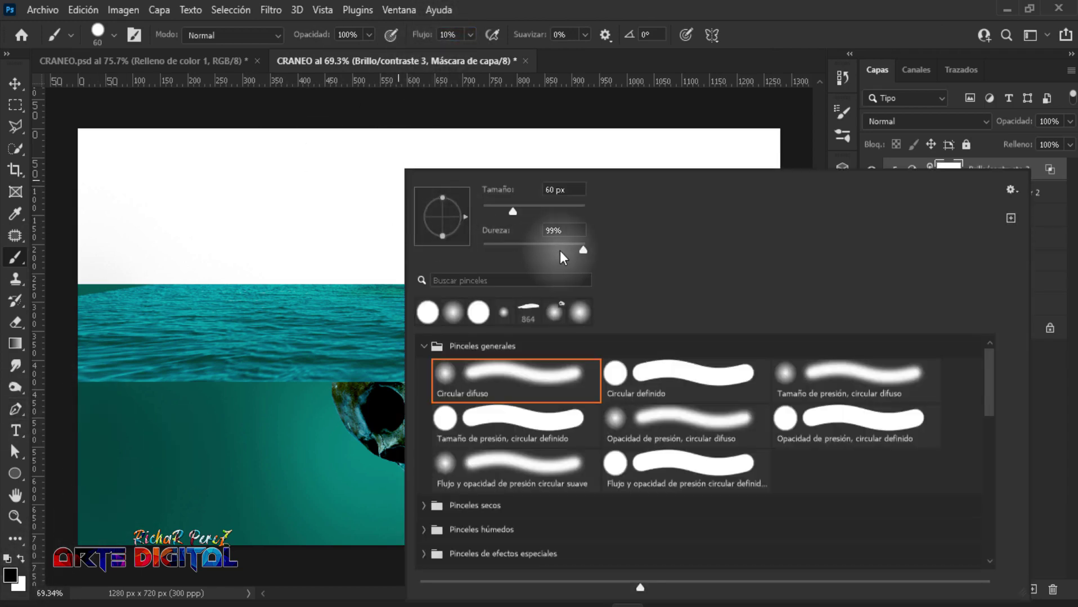
click(800, 46)
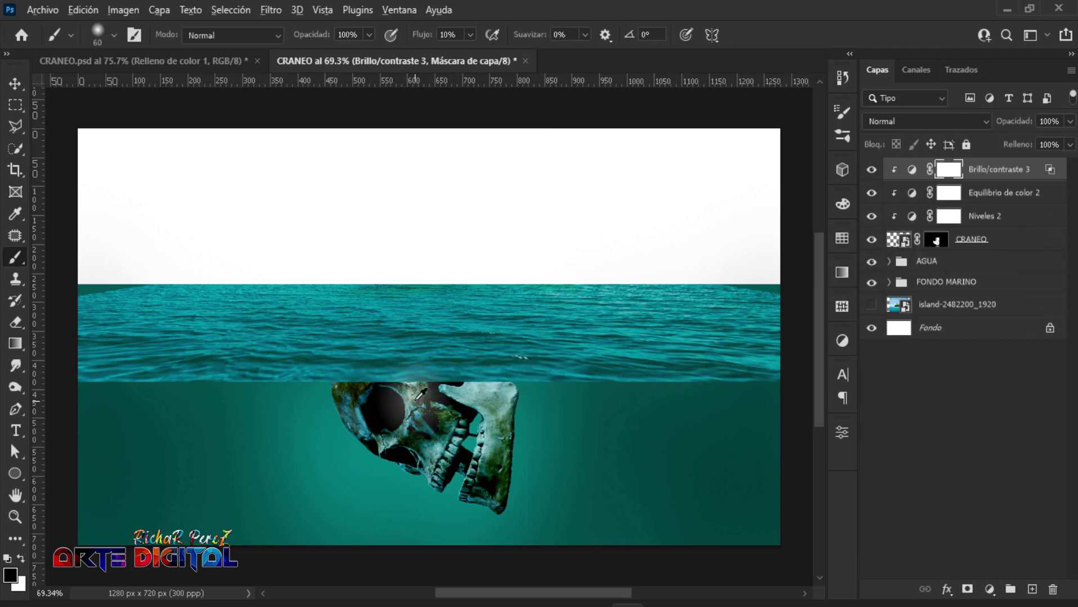
Paint the Brillo/contraste 3 mask over the eye socket and upper jaw to keep them darker.
scroll(444, 410, up, 3)
scroll(452, 414, up, 1)
scroll(444, 416, down, 1)
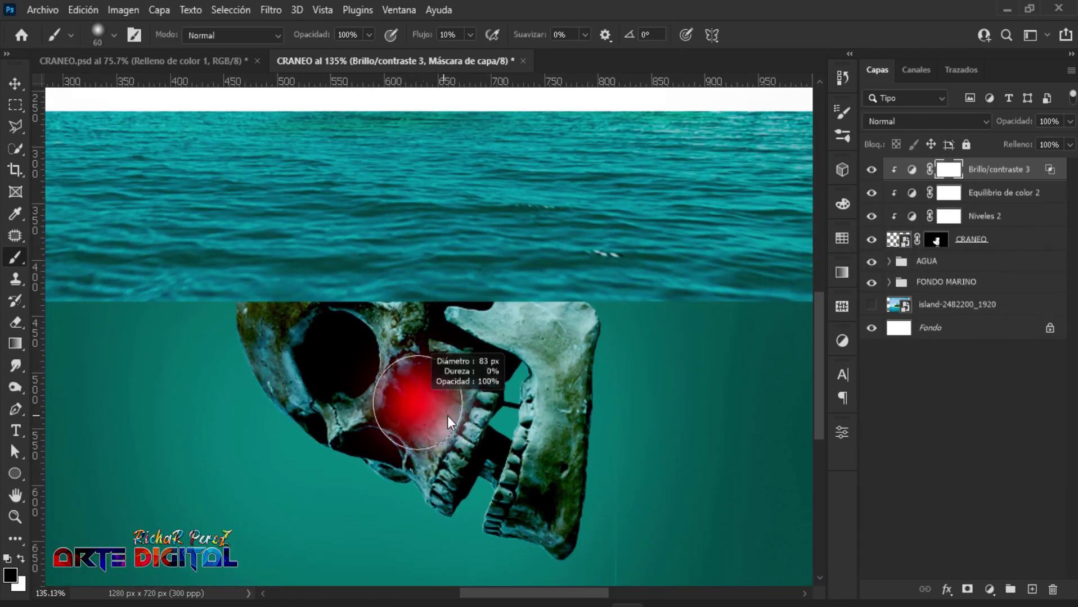
mouse_move(432, 415)
mouse_down()
mouse_move(416, 498)
mouse_move(474, 510)
mouse_move(524, 457)
mouse_move(556, 452)
mouse_move(512, 492)
mouse_move(524, 456)
mouse_move(489, 458)
mouse_move(401, 374)
mouse_up()
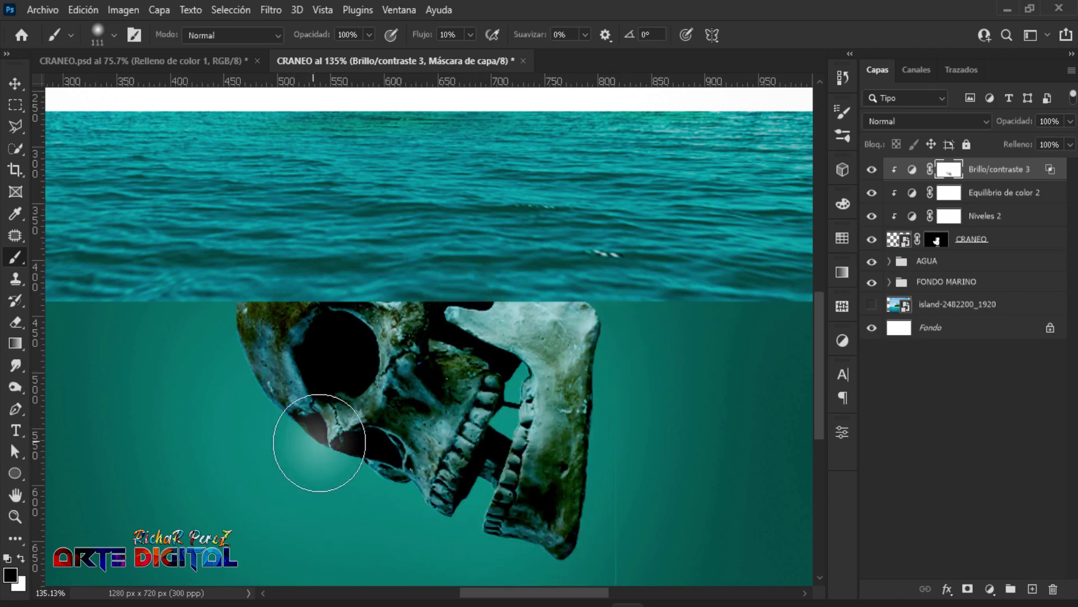
scroll(450, 467, down, 1)
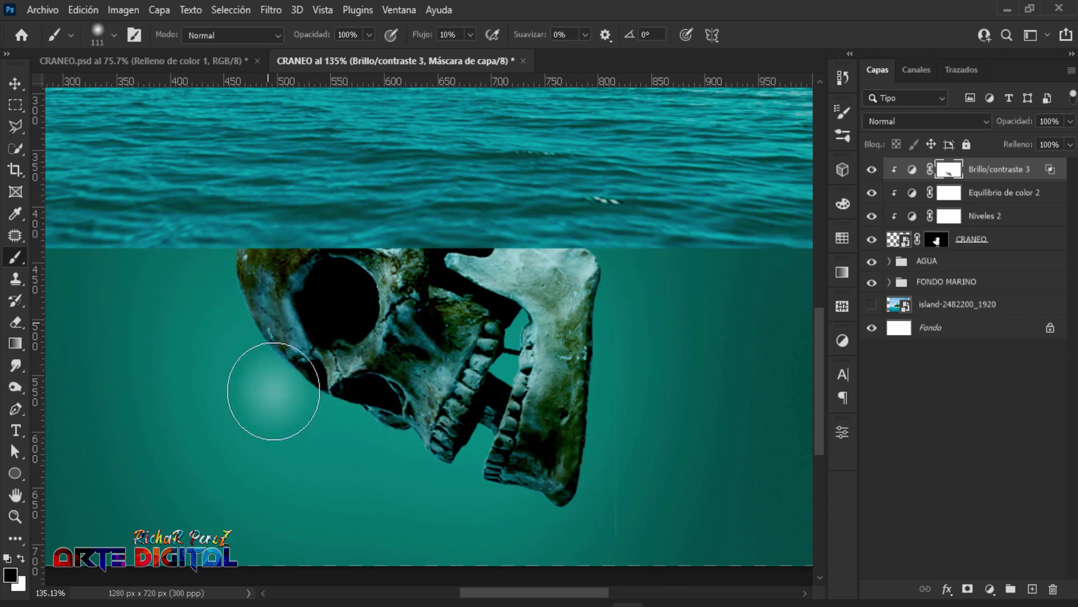
drag(274, 392, 548, 371)
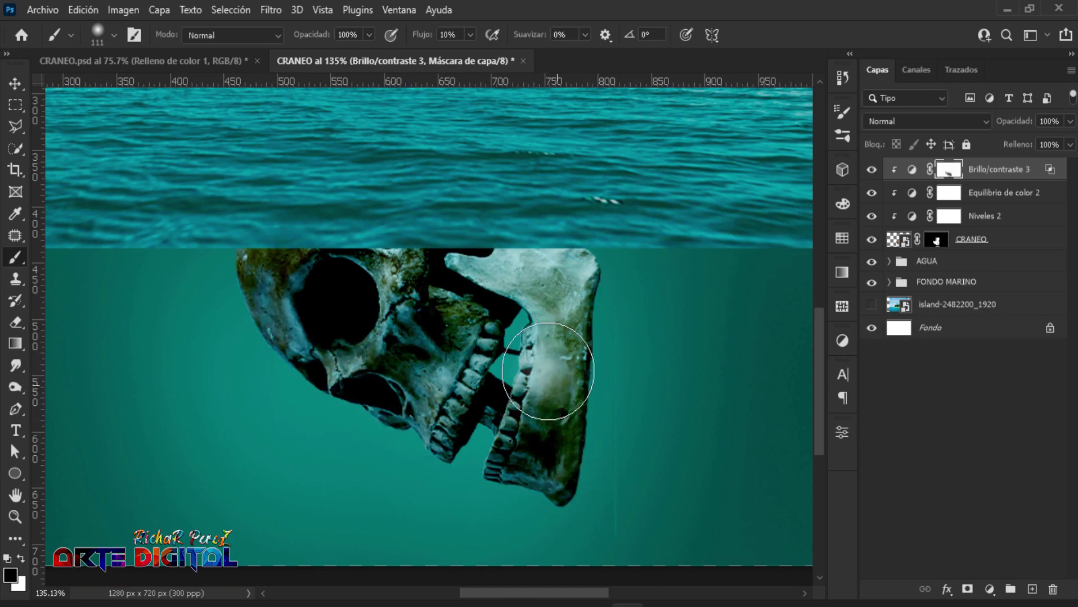
click(871, 170)
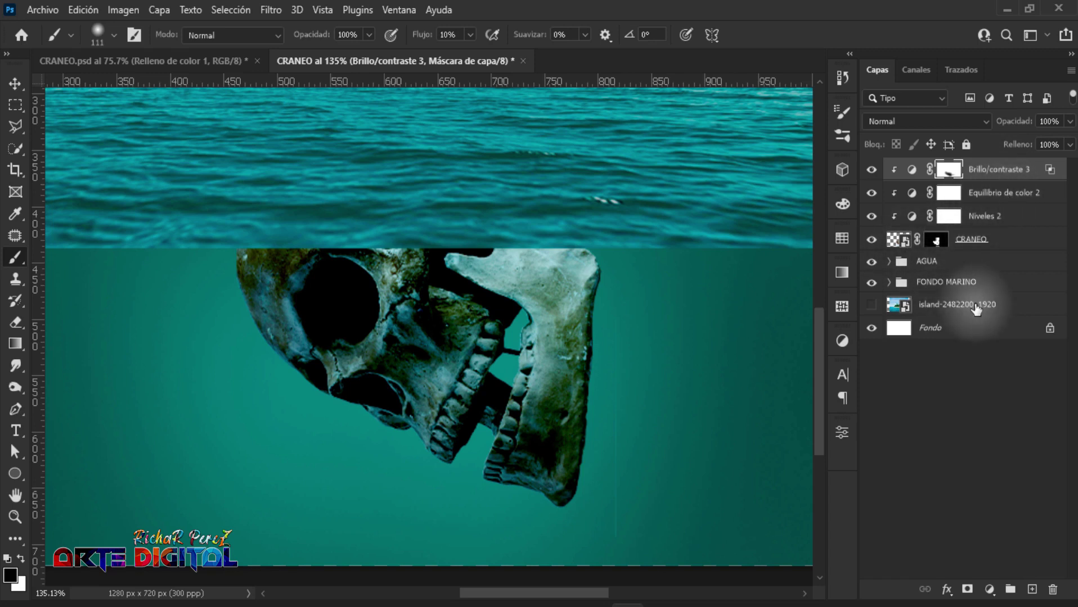
Group the skull layer and its three clipped adjustments into a group named CRANEO.
shift+click(992, 250)
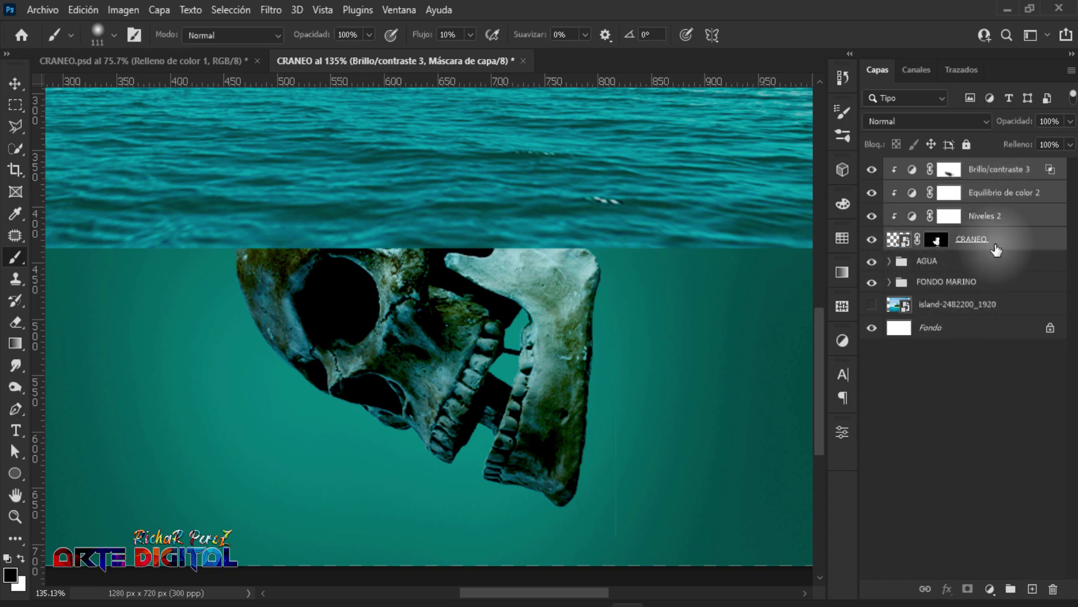
key(ctrl+g)
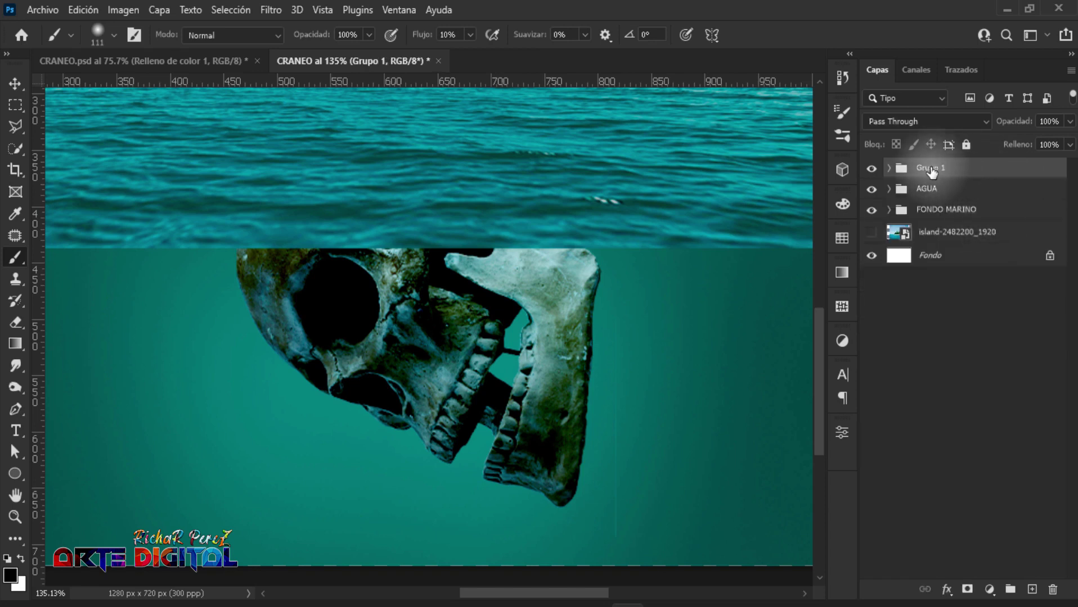
double_click(929, 168)
text(CRANEO)
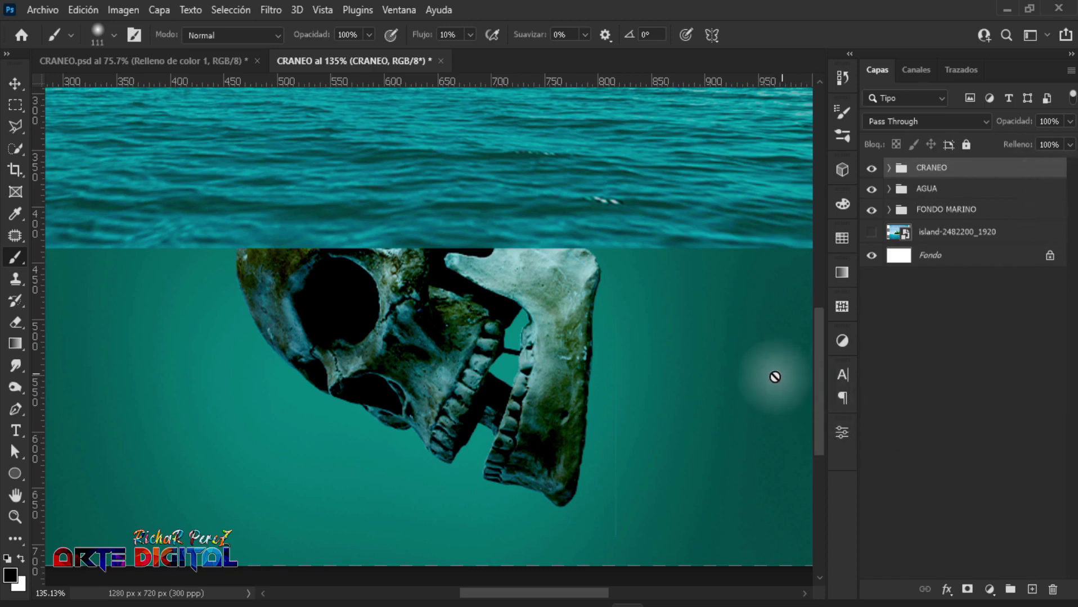
scroll(647, 367, down, 1)
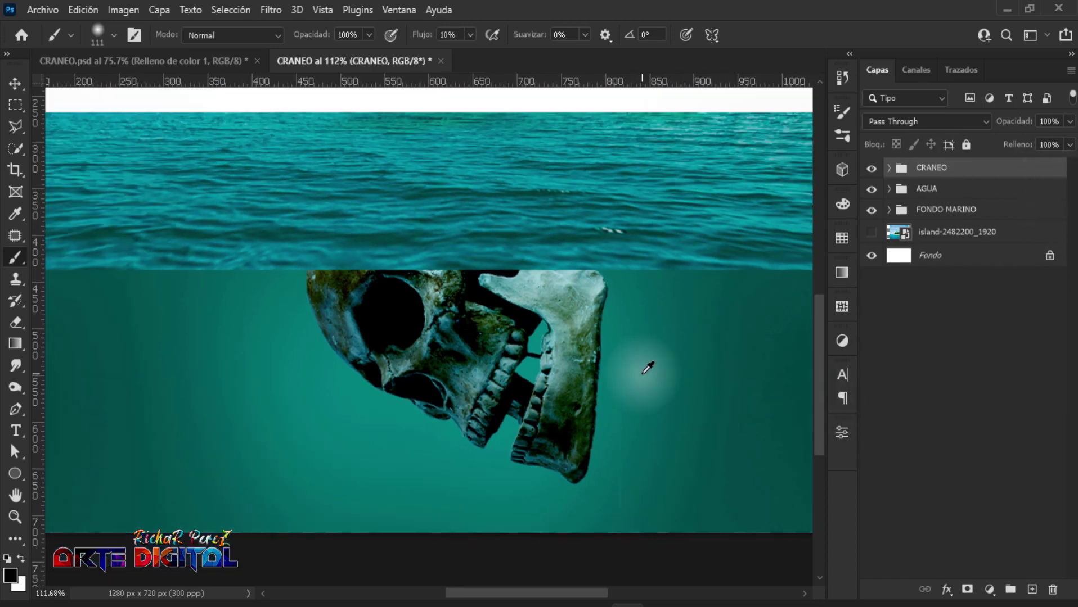
scroll(647, 368, down, 1)
scroll(648, 367, down, 1)
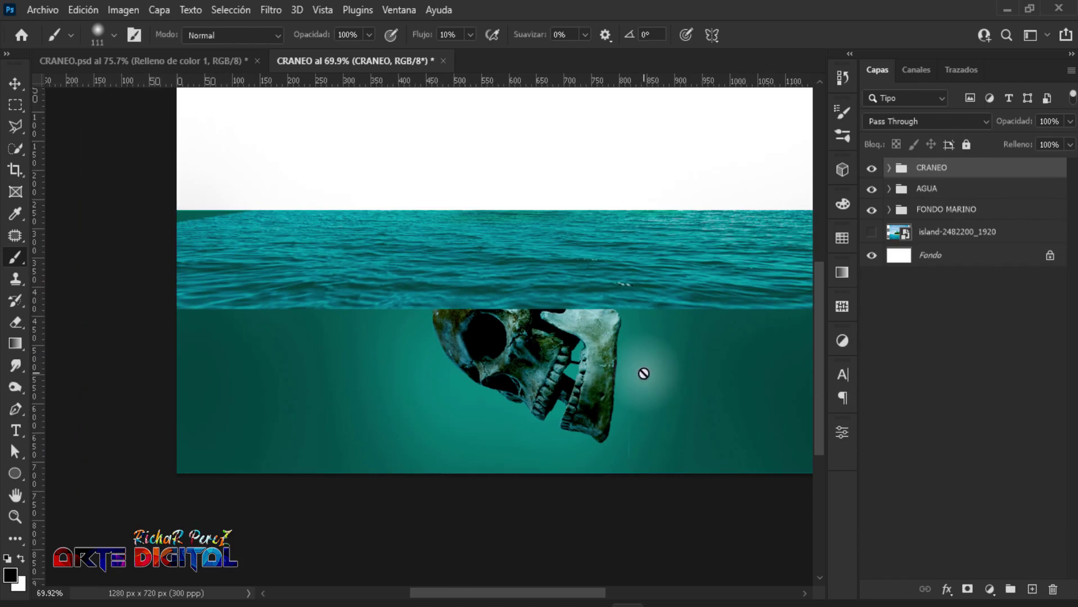
click(42, 9)
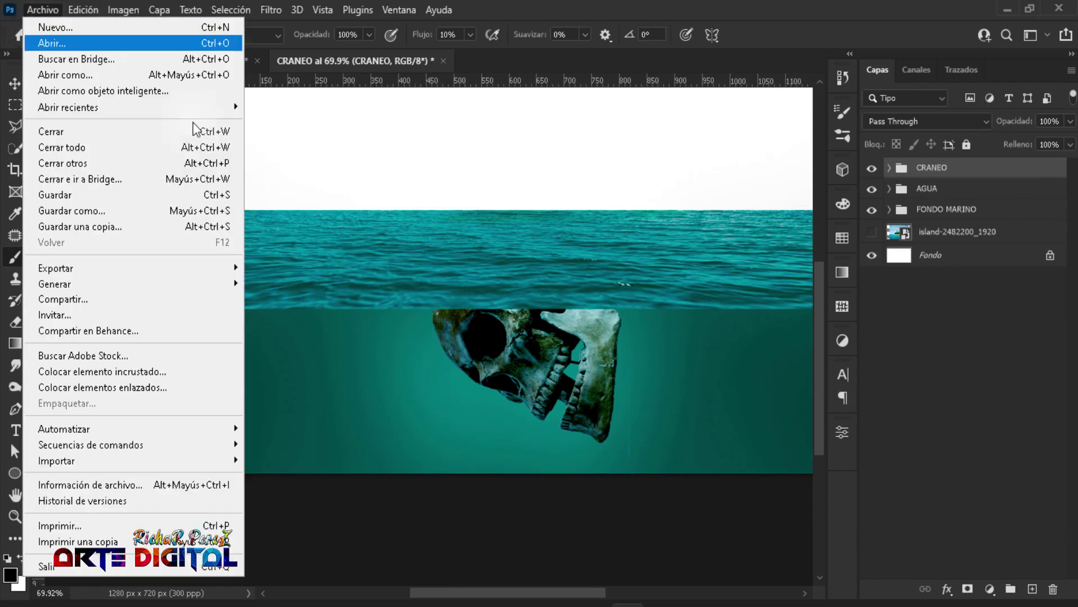
Place the panama-4195997_1920 island photo as an embedded layer.
click(124, 372)
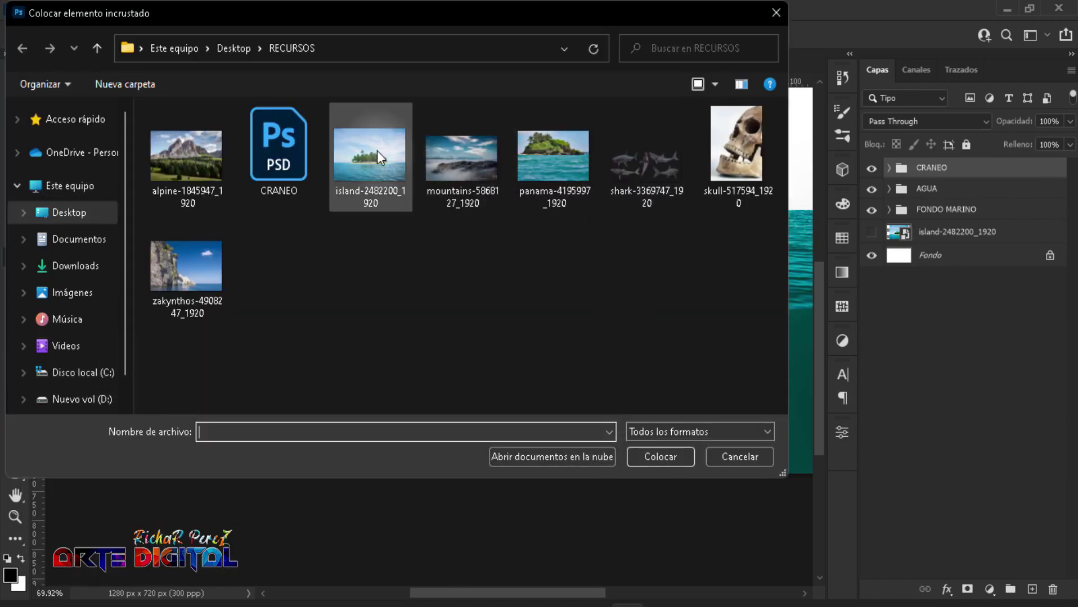
click(378, 149)
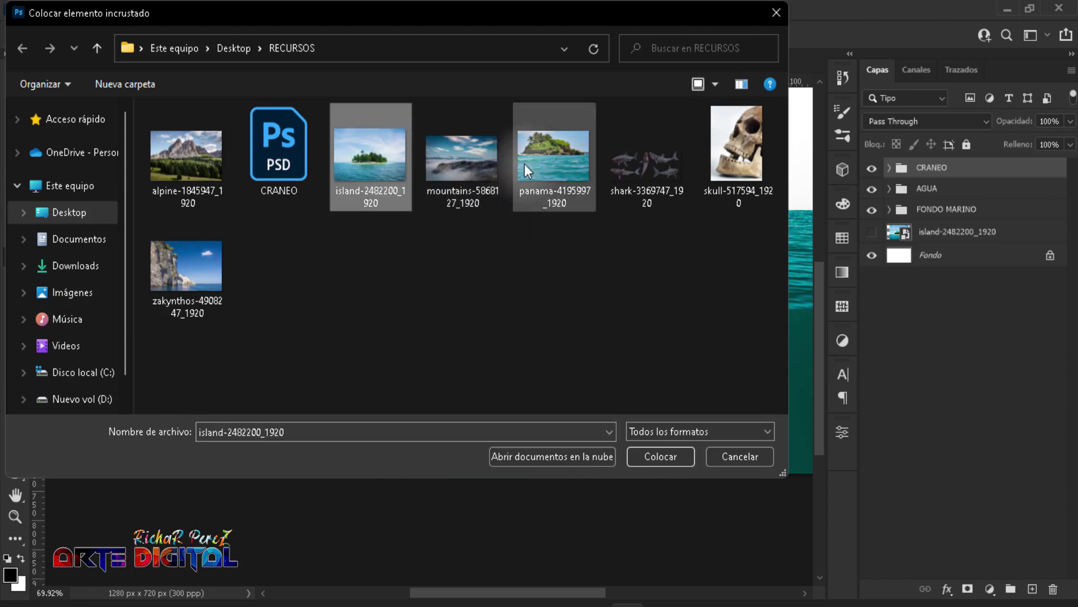
click(536, 150)
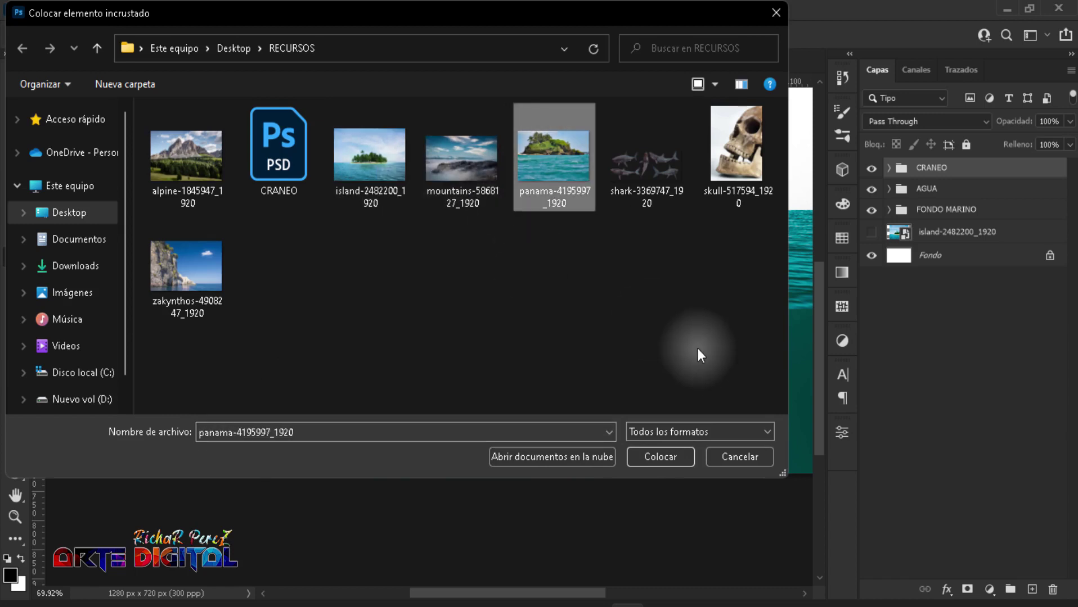
click(683, 461)
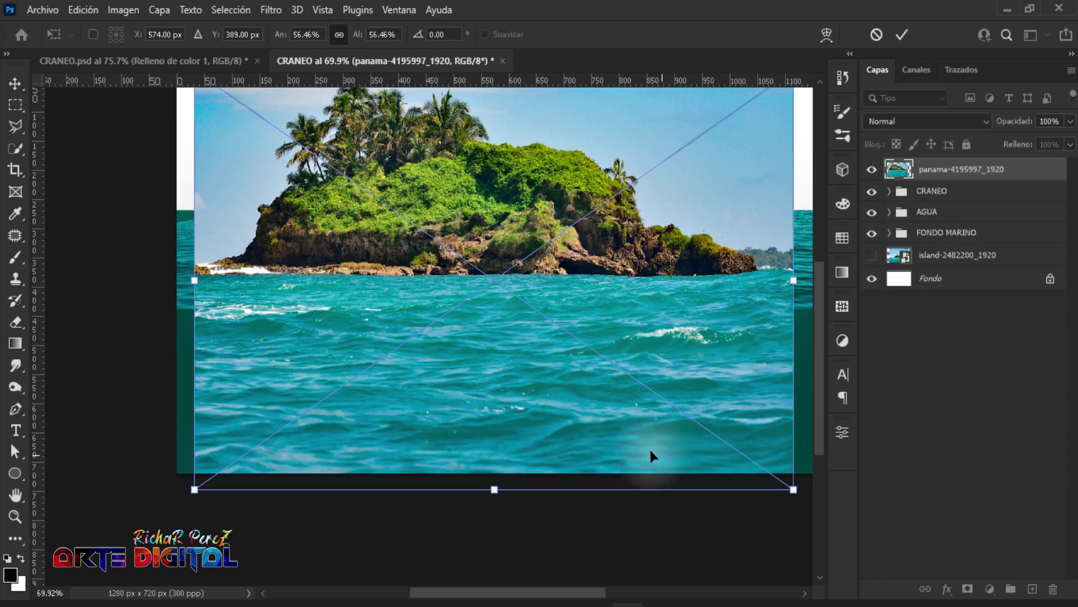
Scale the island photo to about 48.71%, nudge it down-right, and commit.
scroll(590, 436, down, 2)
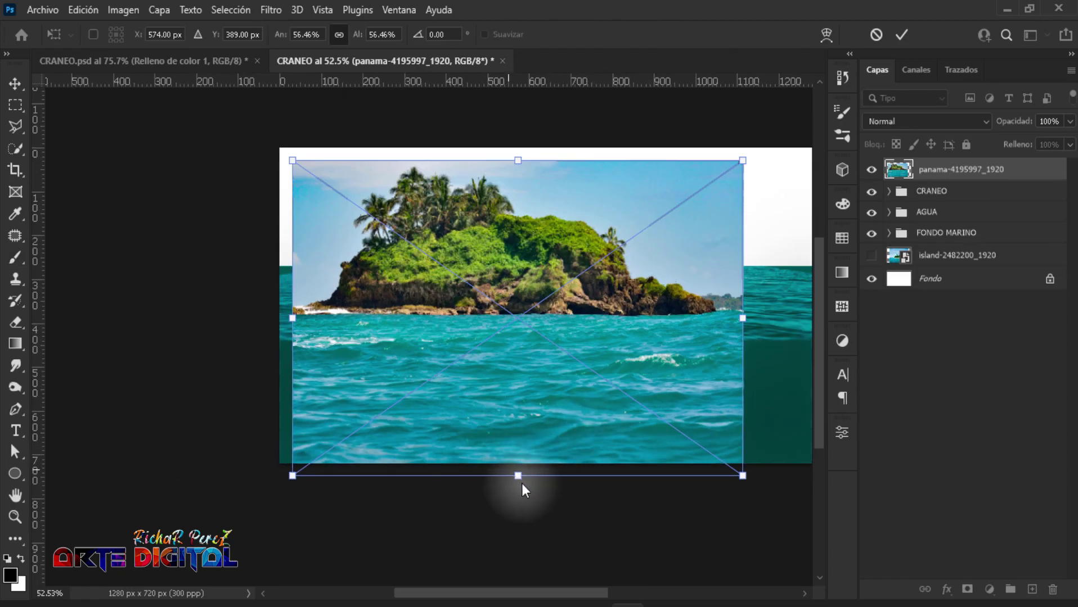
drag(522, 483, 521, 439)
drag(528, 387, 537, 400)
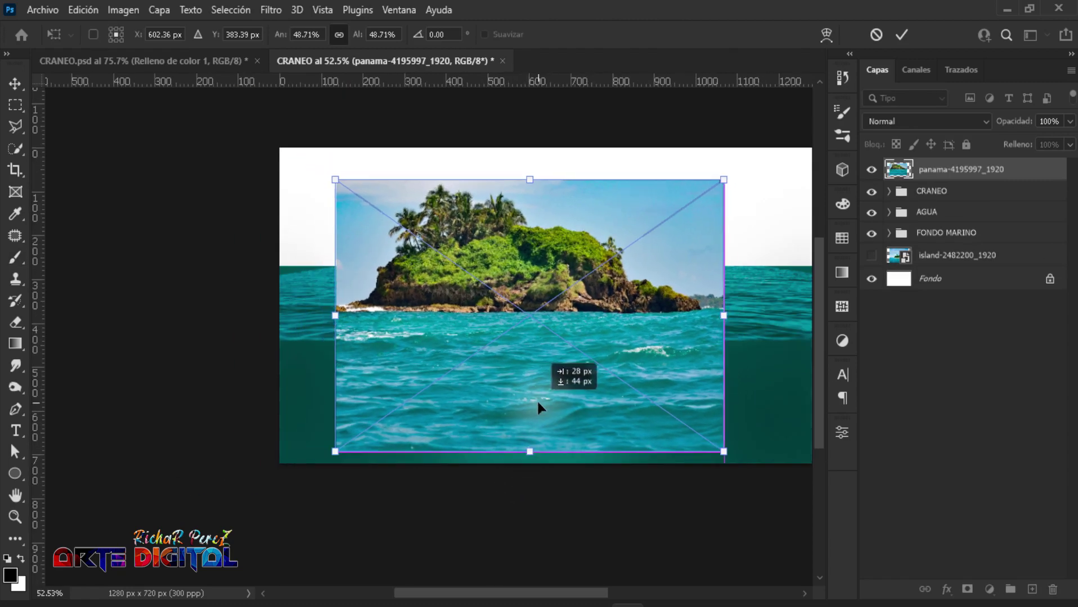
key(Return)
key(b)
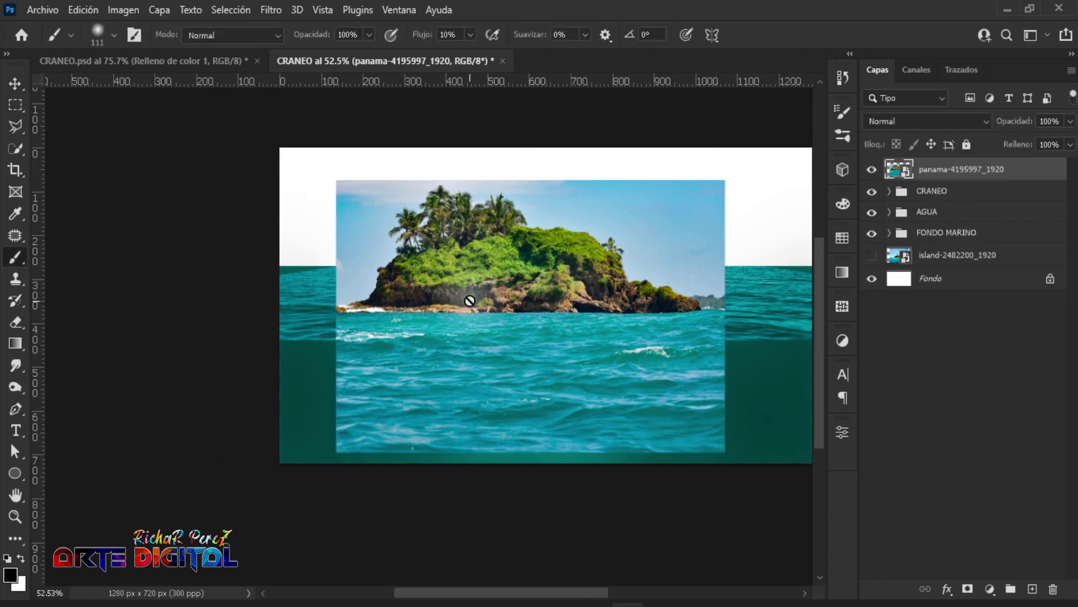
scroll(469, 301, up, 1)
scroll(468, 304, up, 1)
scroll(467, 306, down, 1)
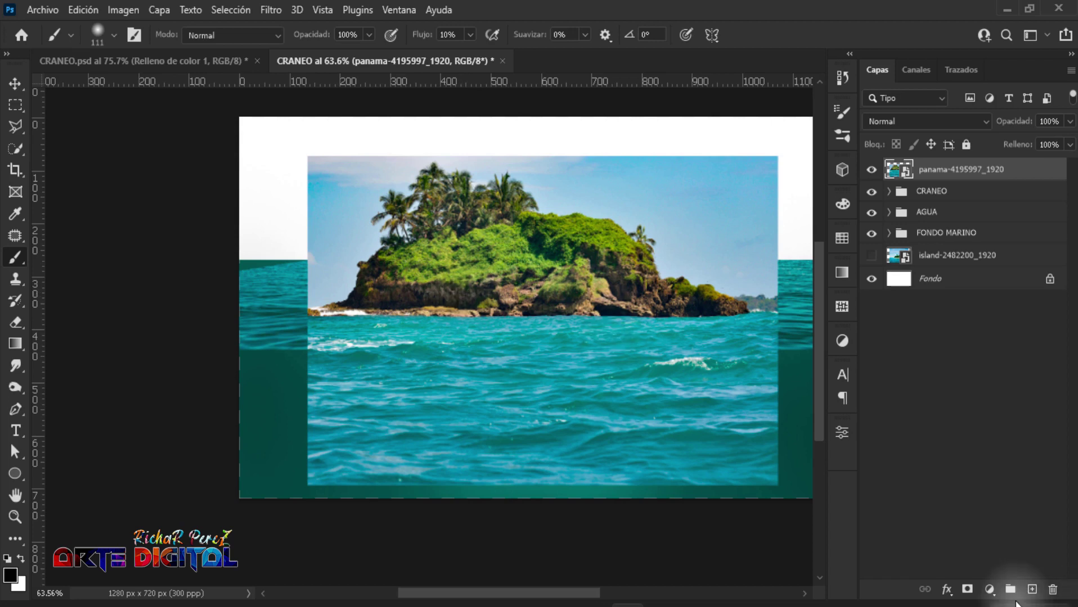
Add a clipped Black & White layer: Reds -185, Yellows -200, Cyans and Blues 300, Magentas raised.
click(988, 588)
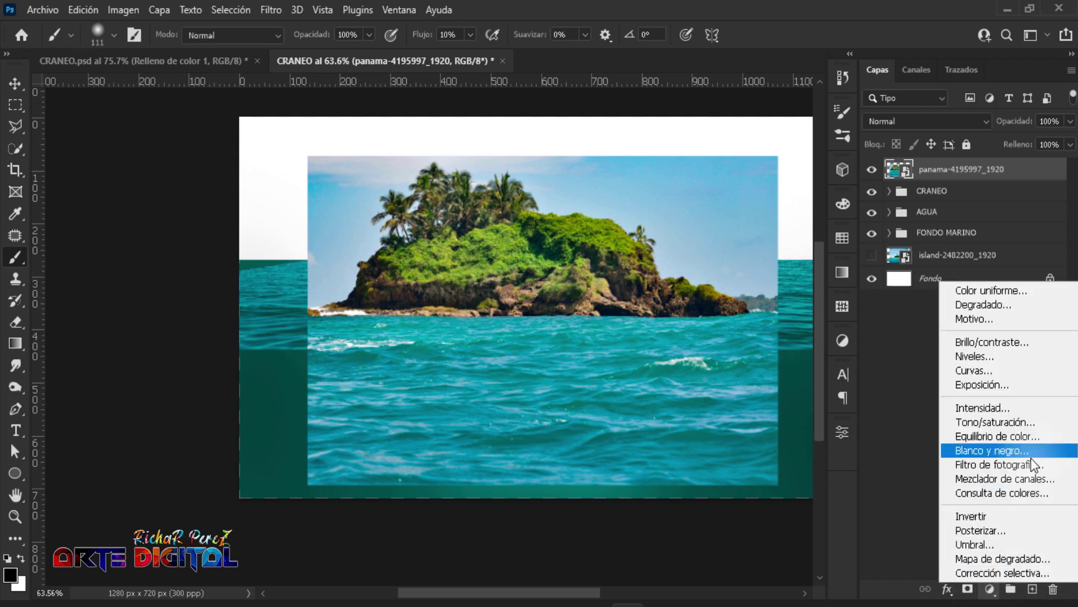
click(992, 456)
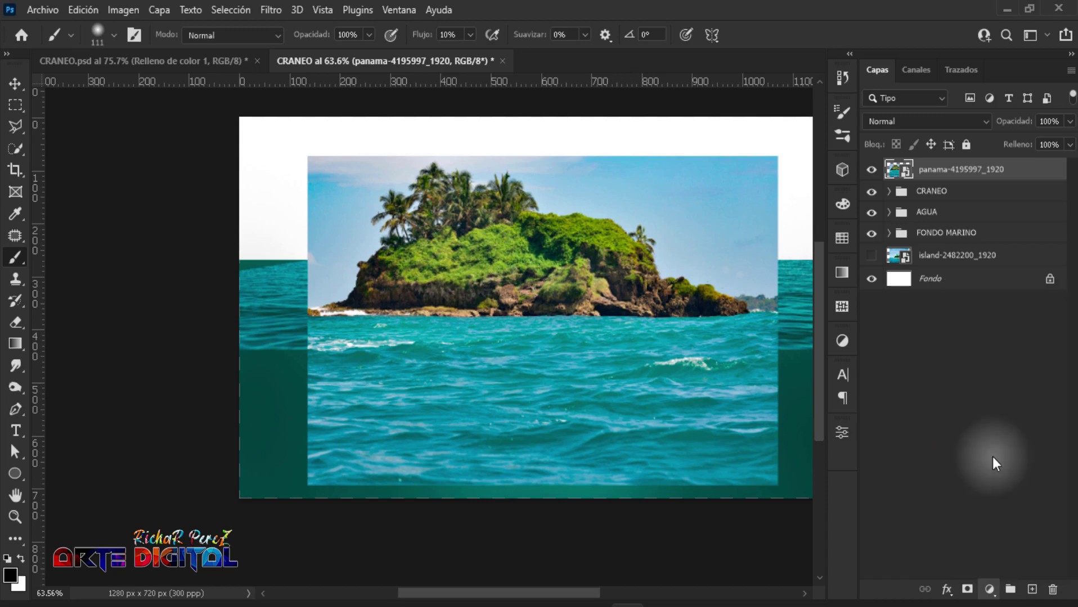
click(706, 577)
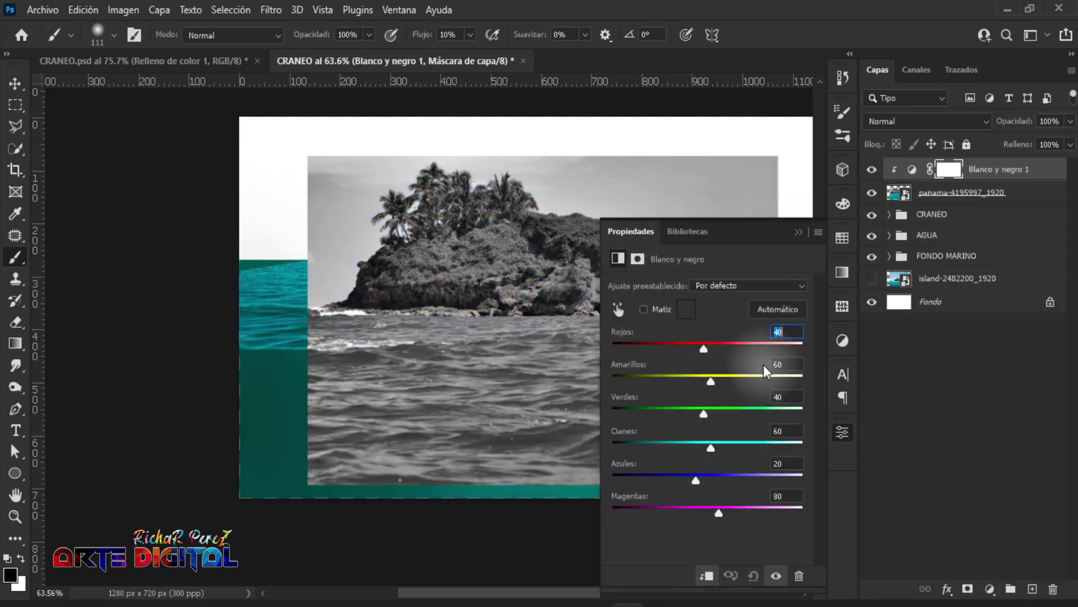
mouse_move(721, 515)
mouse_down()
mouse_move(780, 515)
mouse_move(746, 516)
mouse_up()
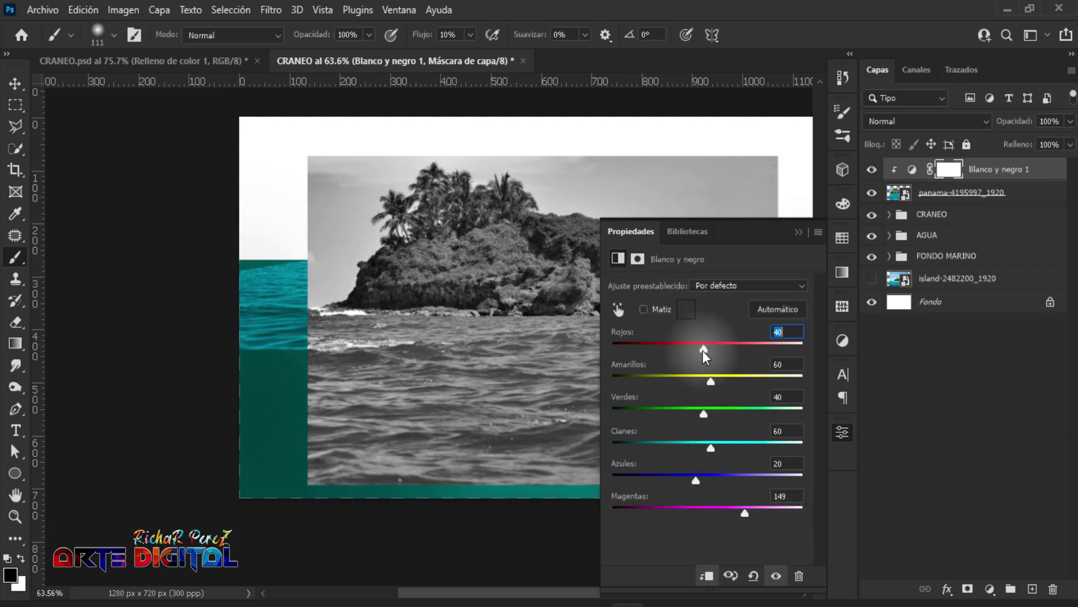
mouse_move(702, 351)
mouse_down()
mouse_move(726, 349)
mouse_move(621, 347)
mouse_up()
drag(712, 383, 630, 379)
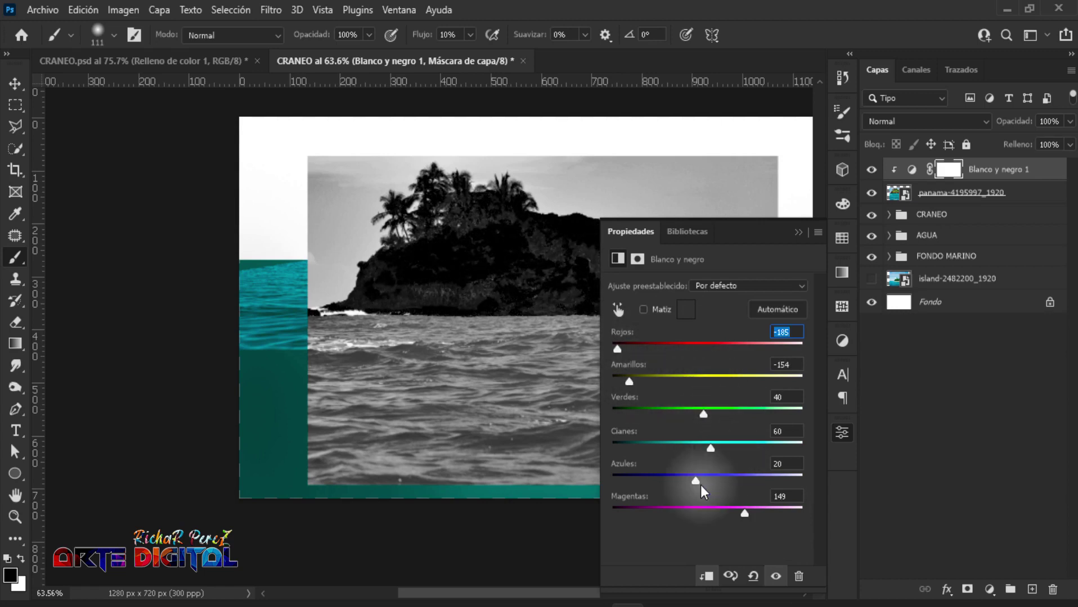
drag(704, 479, 841, 477)
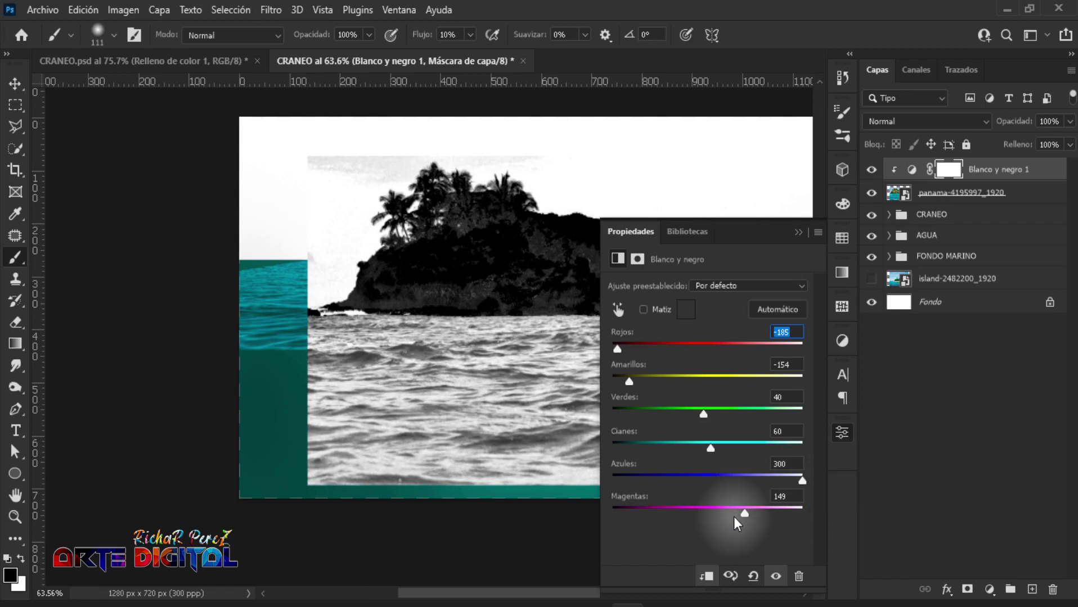
mouse_move(732, 447)
mouse_down()
mouse_move(829, 448)
mouse_move(763, 447)
mouse_move(798, 450)
mouse_up()
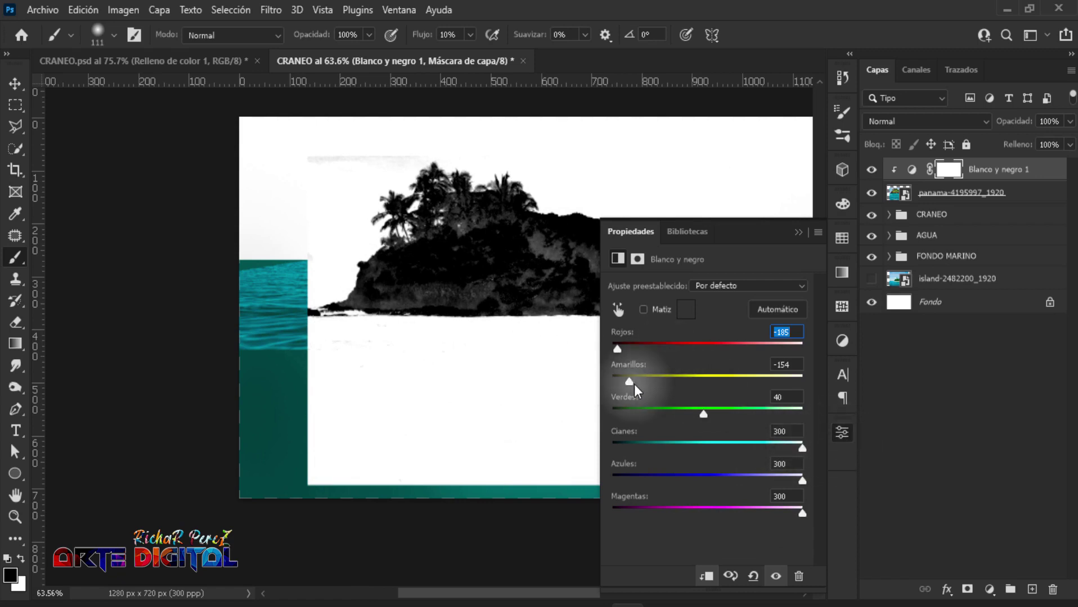
drag(630, 384, 566, 392)
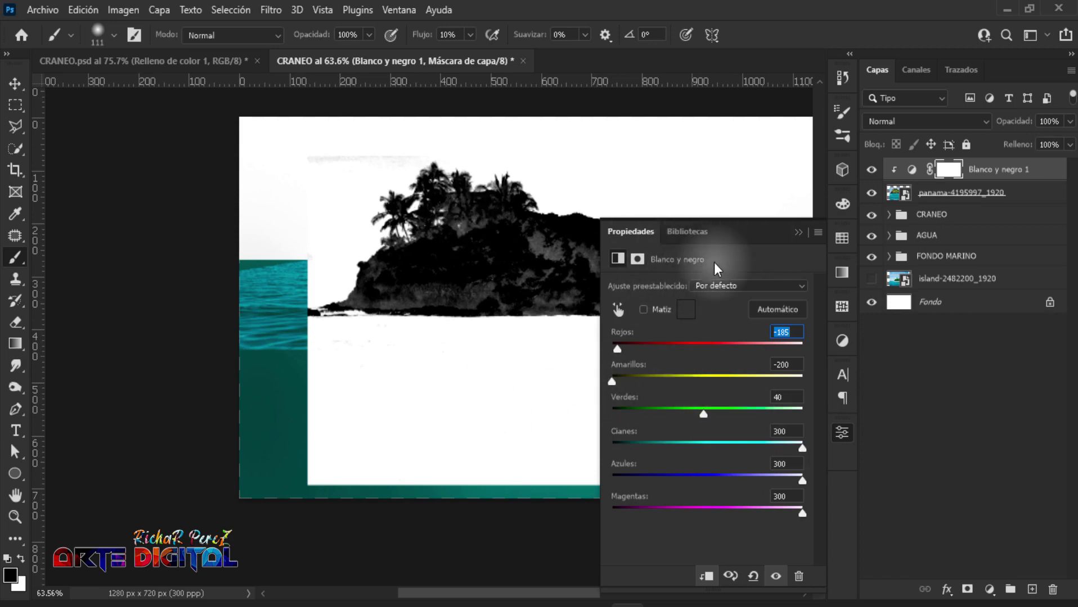
click(799, 231)
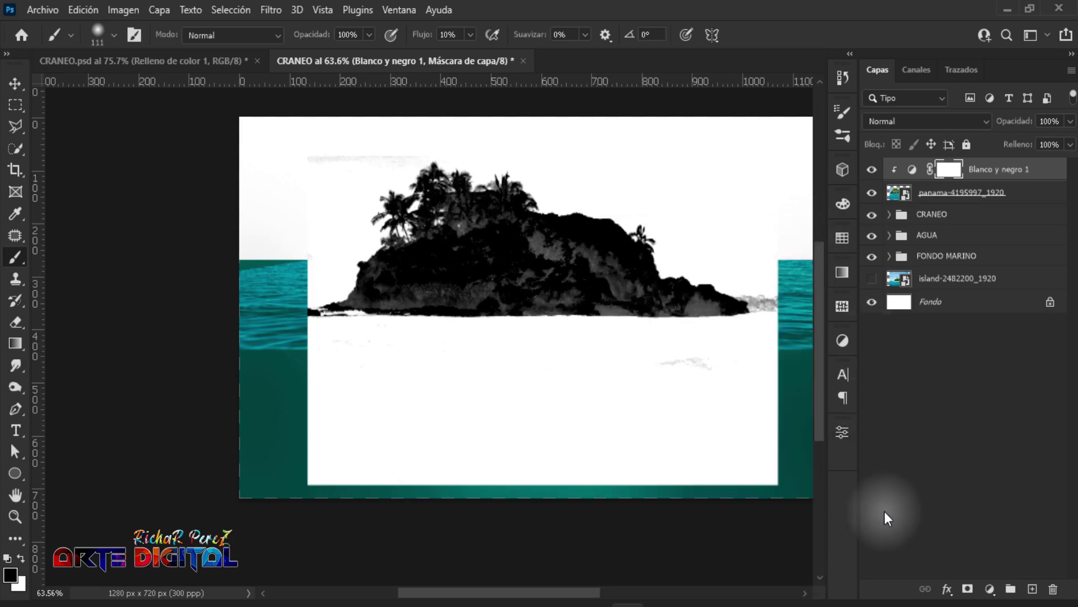
click(990, 589)
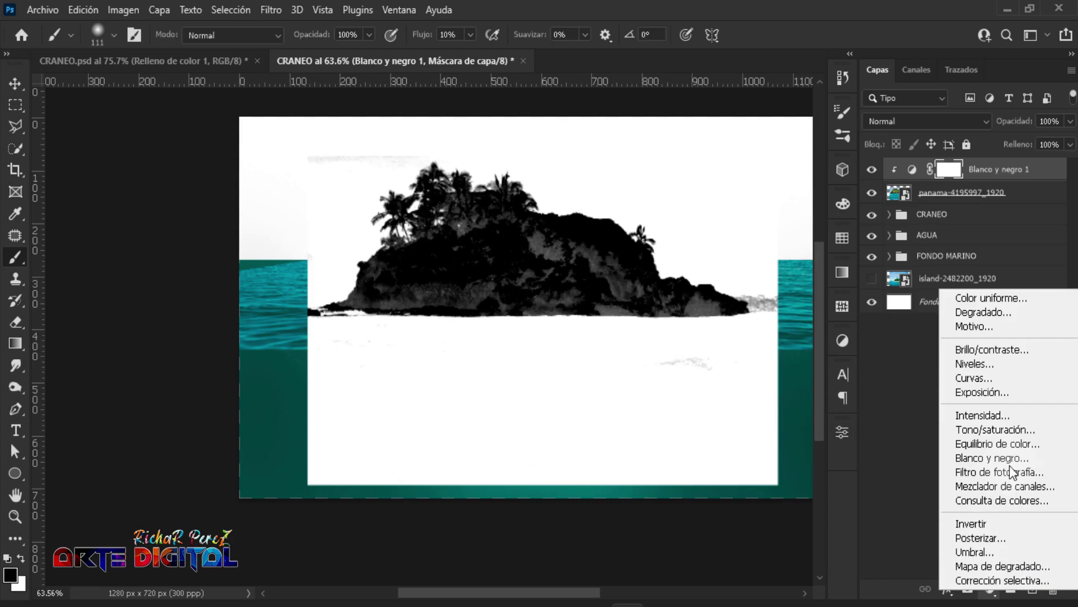
Add a Levels layer clipped to the island photo with black input 128, crushing it to solid black.
click(996, 367)
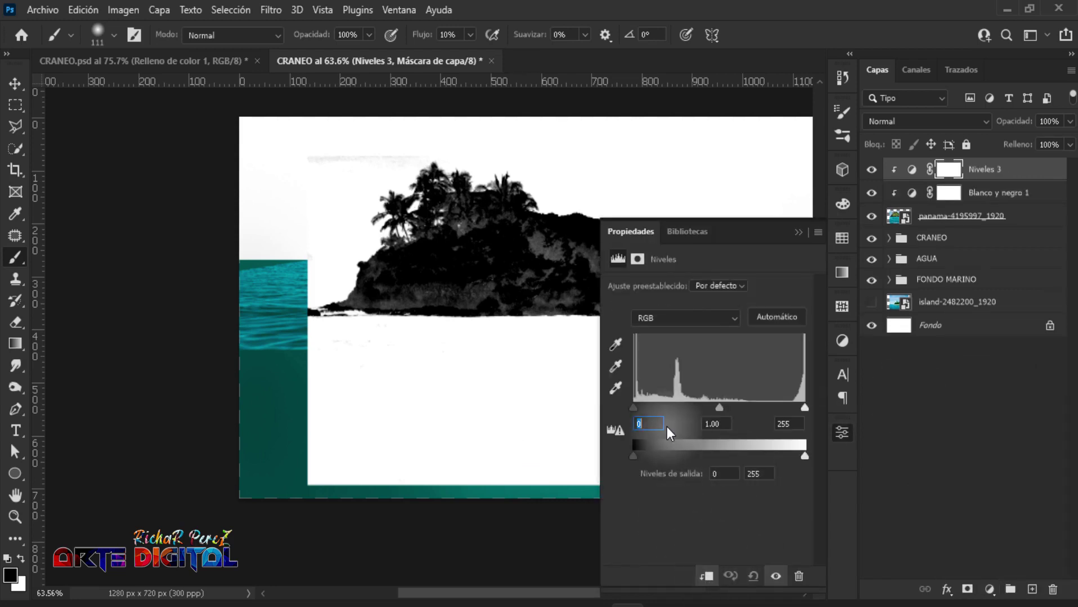
drag(635, 408, 718, 423)
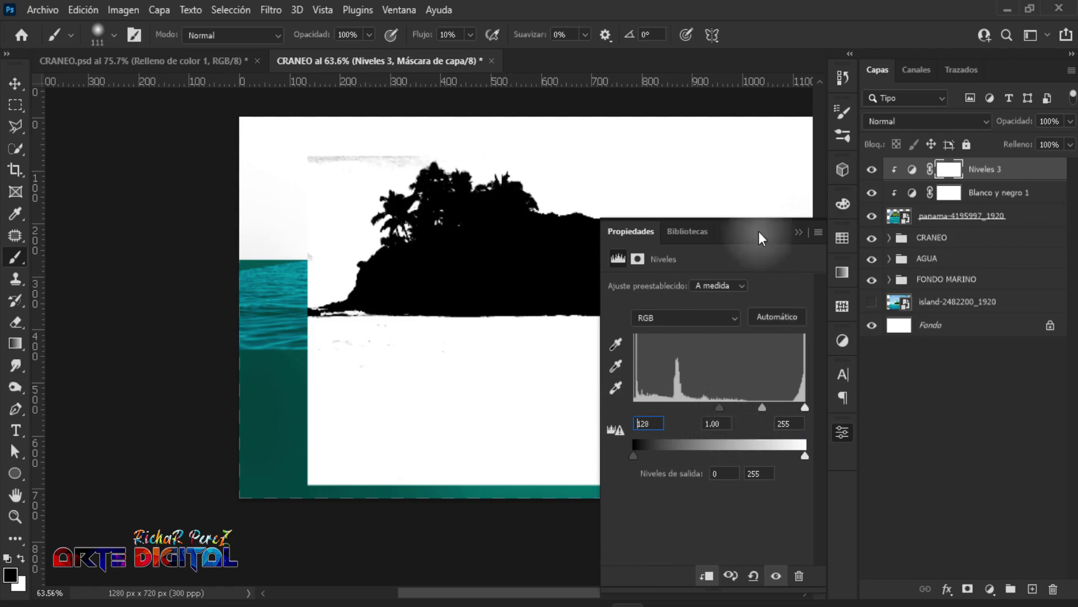
click(798, 233)
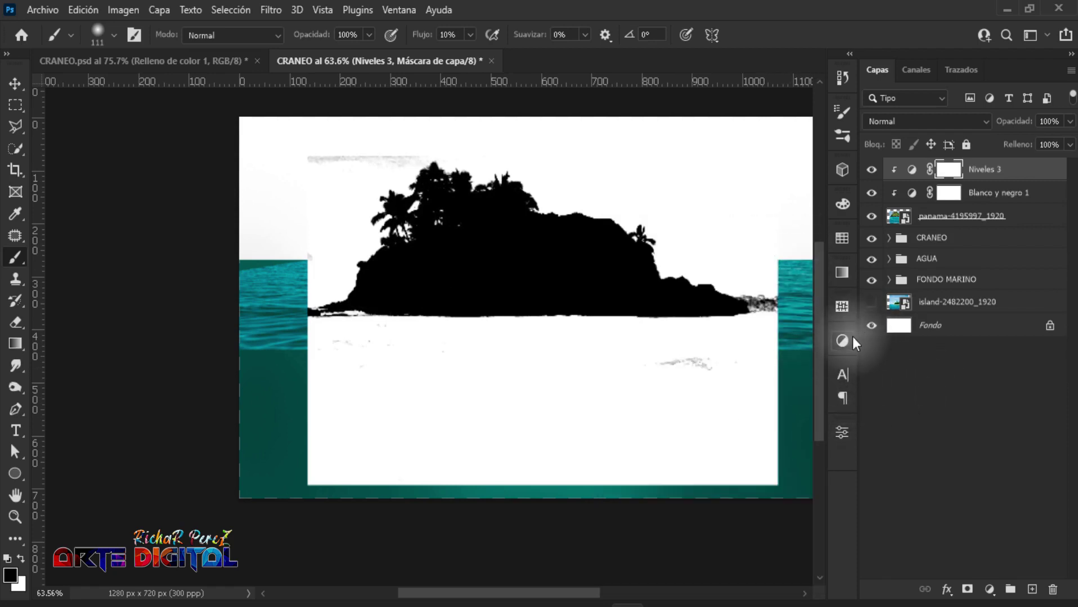
Mask the panama island layer with a Color Range Shadows (Sombras) selection, then select Blanco y negro 1.
click(956, 218)
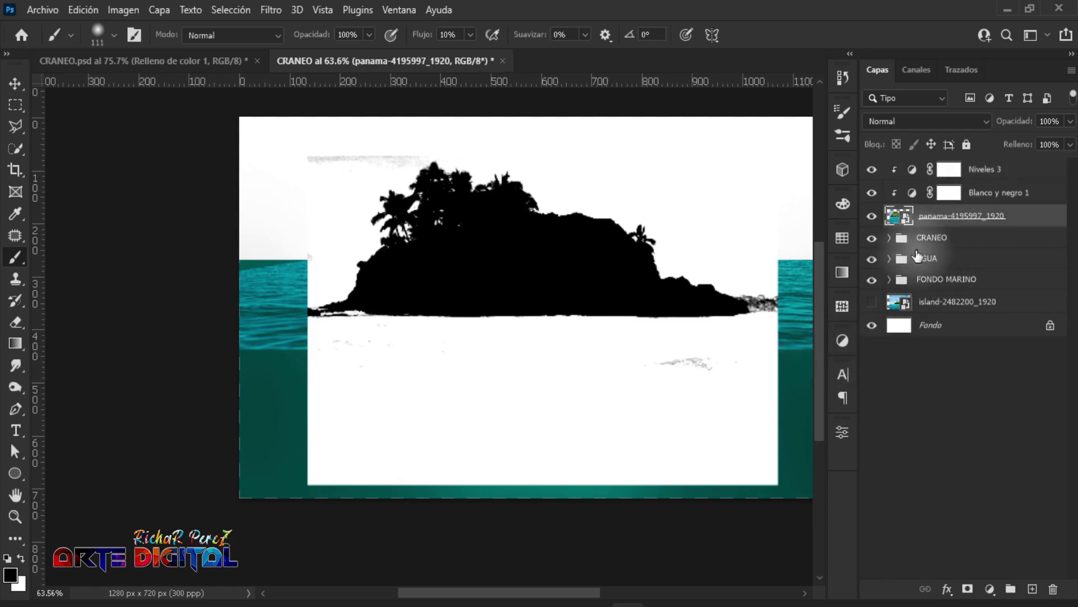
click(227, 9)
click(303, 173)
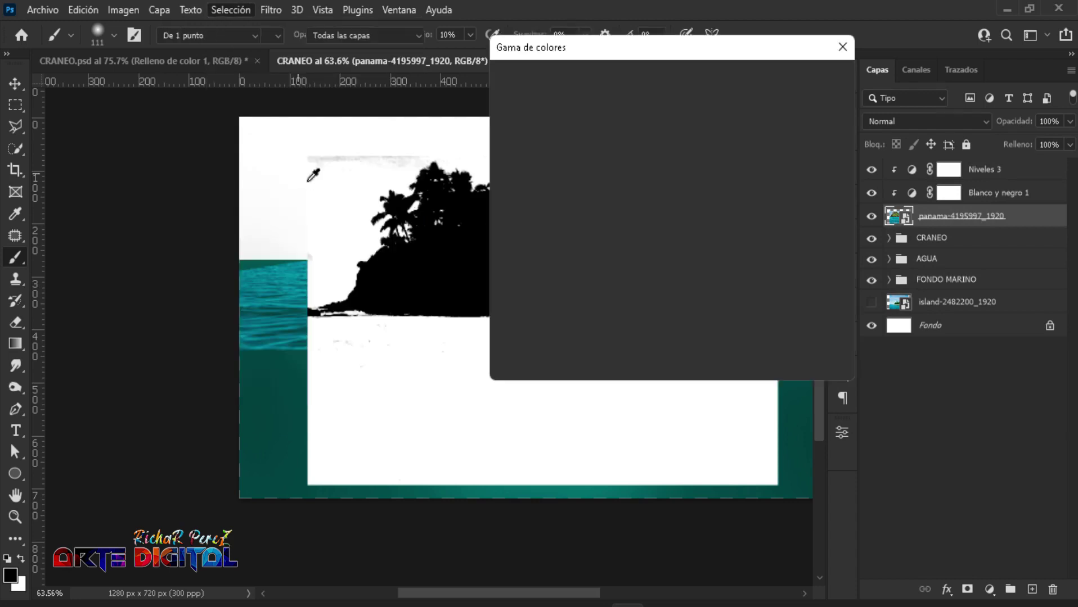
click(627, 74)
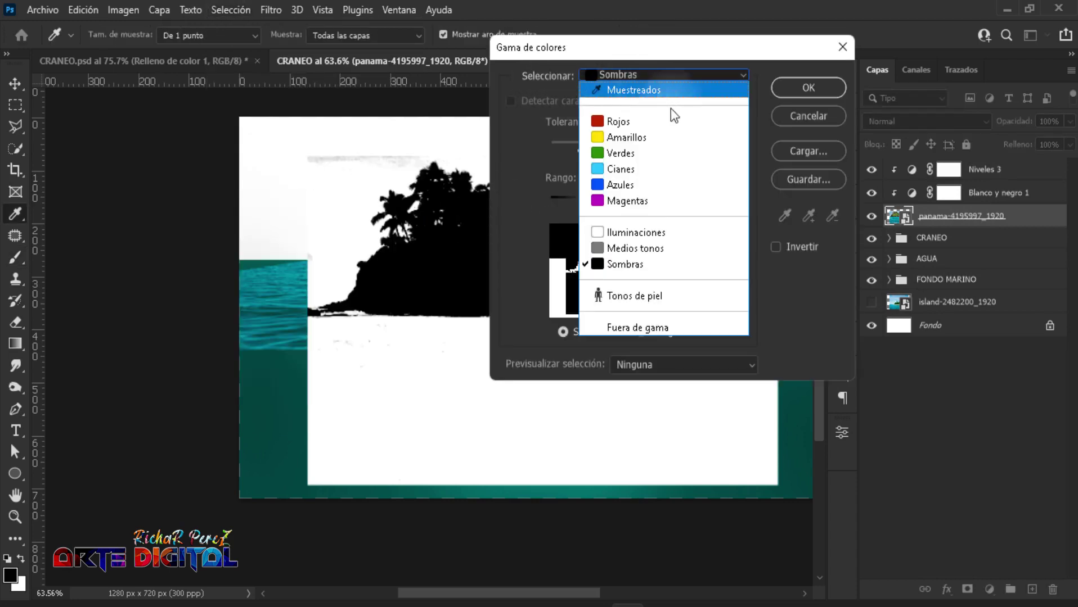
click(624, 266)
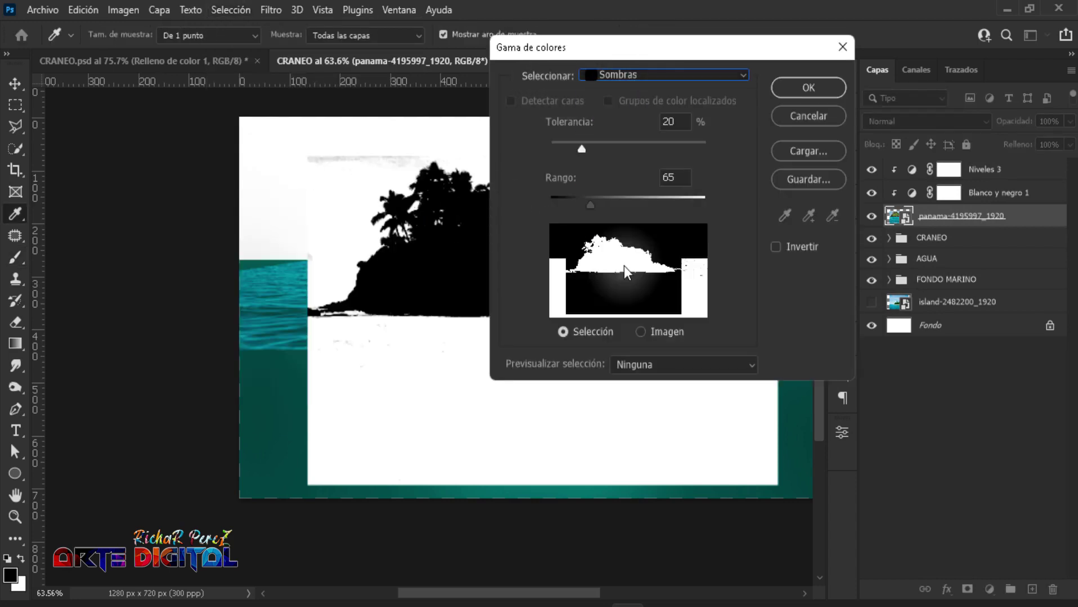
click(797, 89)
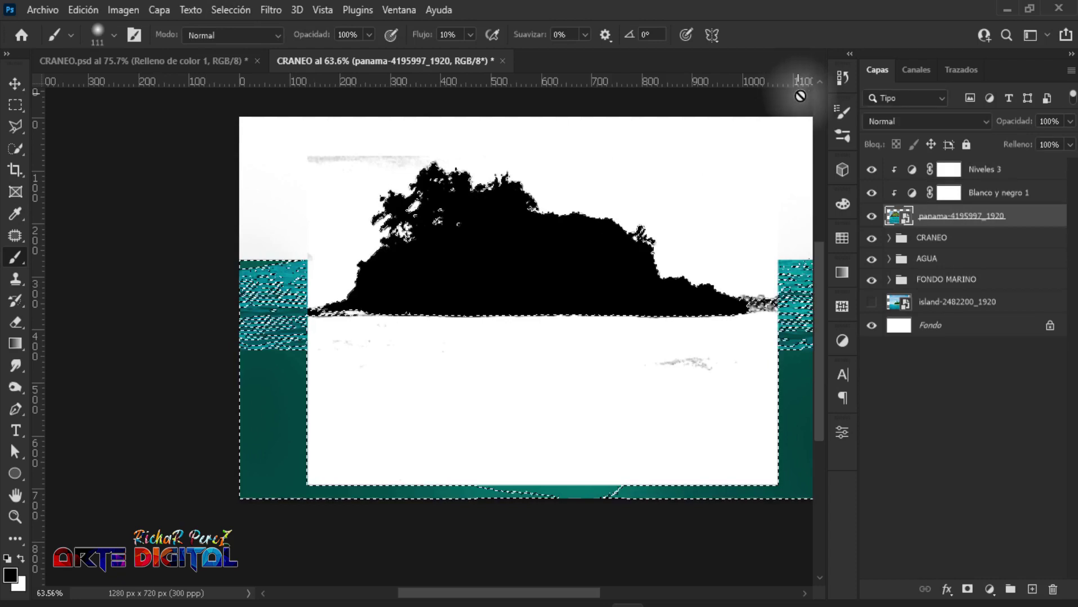
click(965, 588)
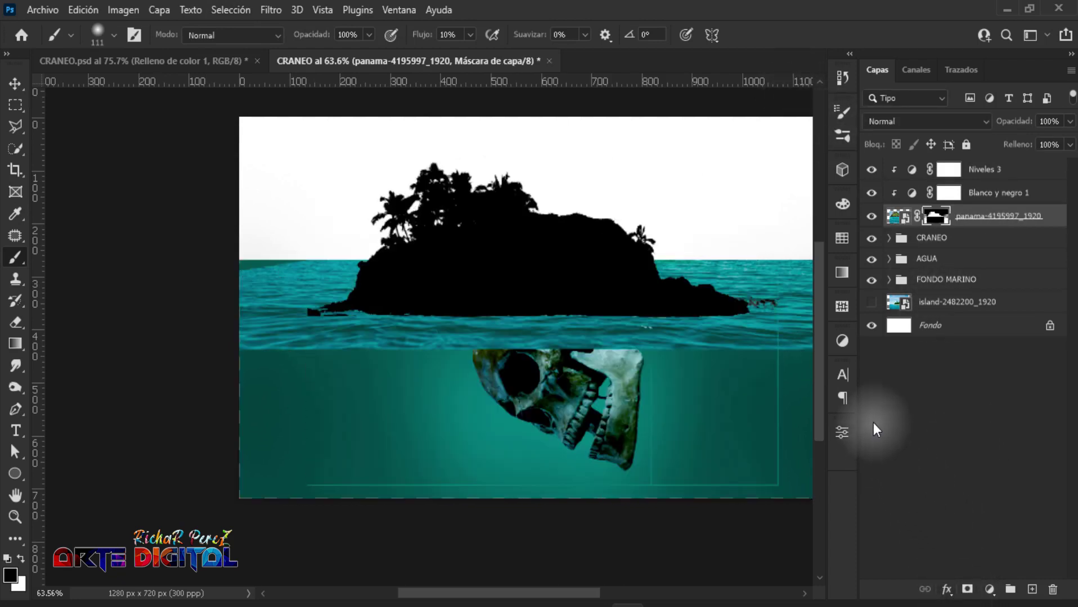
click(978, 195)
Delete the Blanco y negro 1 and Niveles 3 adjustments and target the island's layer mask.
key(Delete)
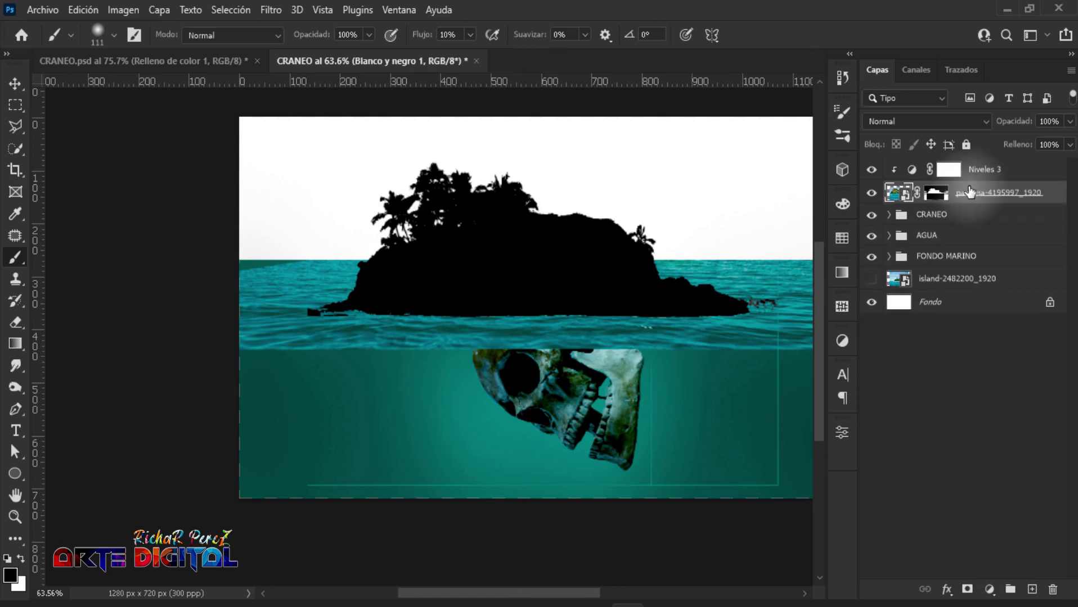
key(Delete)
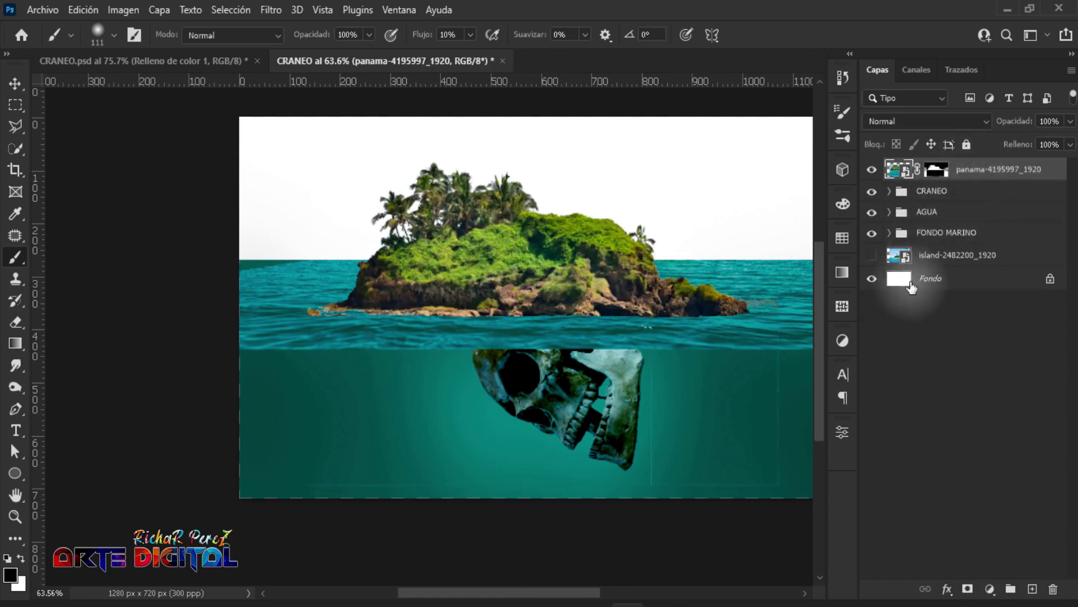
click(939, 179)
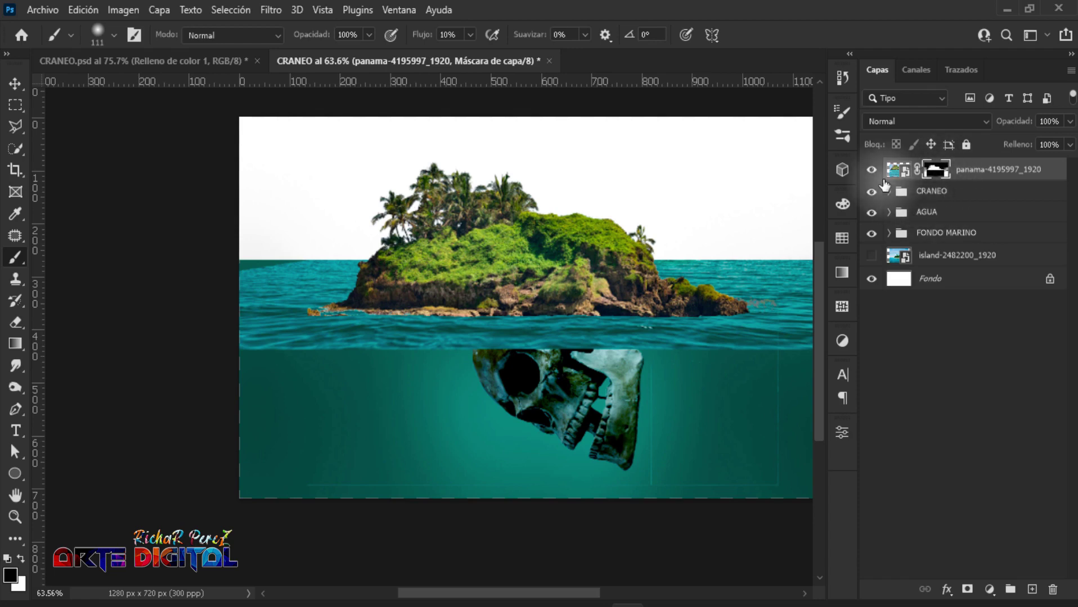
click(872, 171)
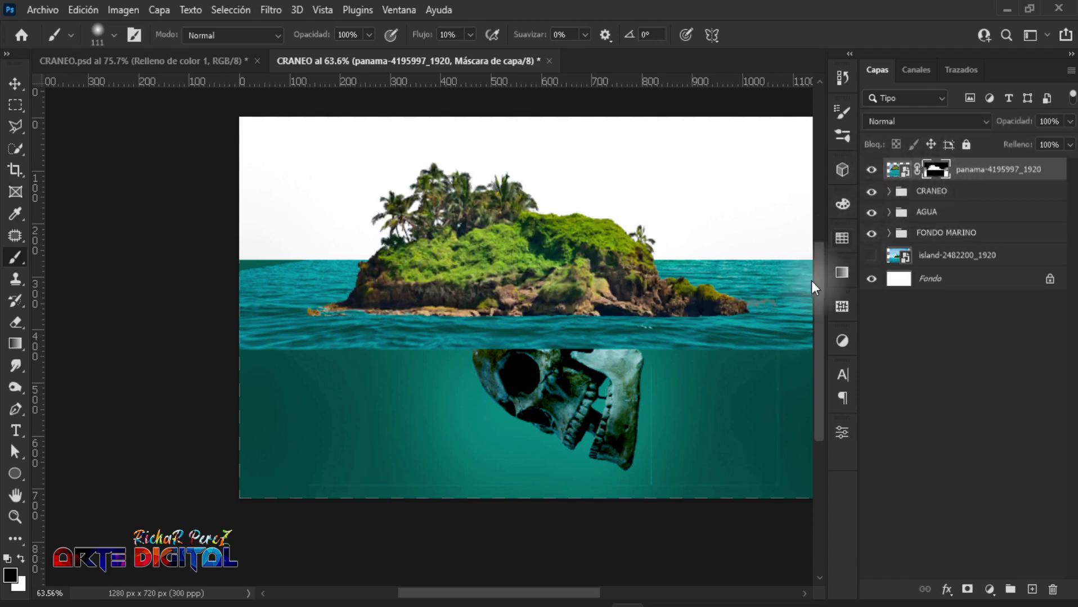
Paint out the faint bottom-edge line on the mask with the standard Brush at 100% flow.
scroll(636, 461, up, 1)
scroll(636, 461, up, 1)
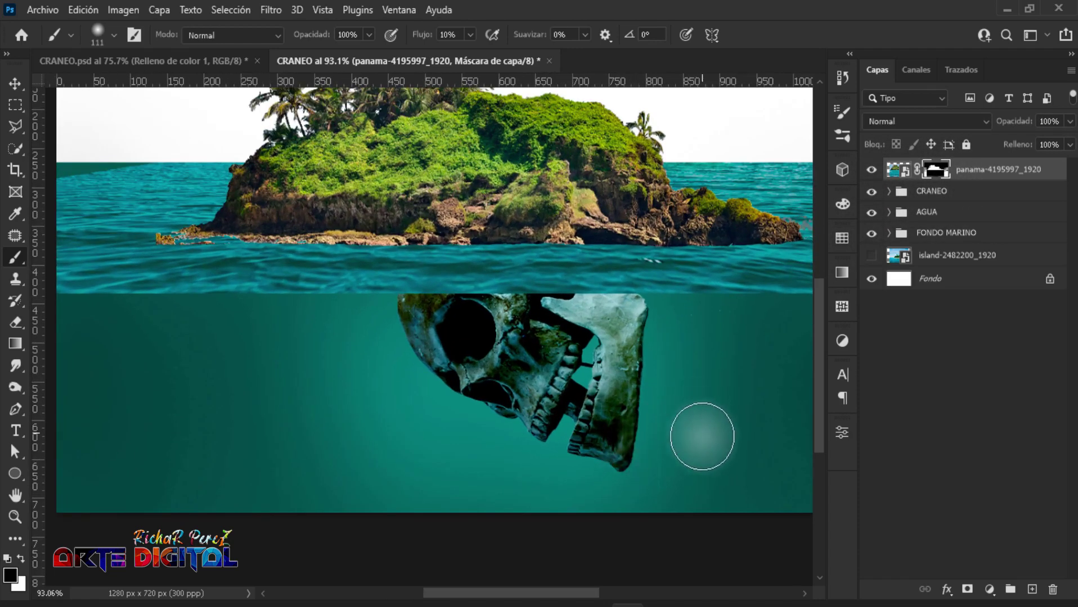
drag(643, 447, 568, 411)
scroll(568, 410, down, 1)
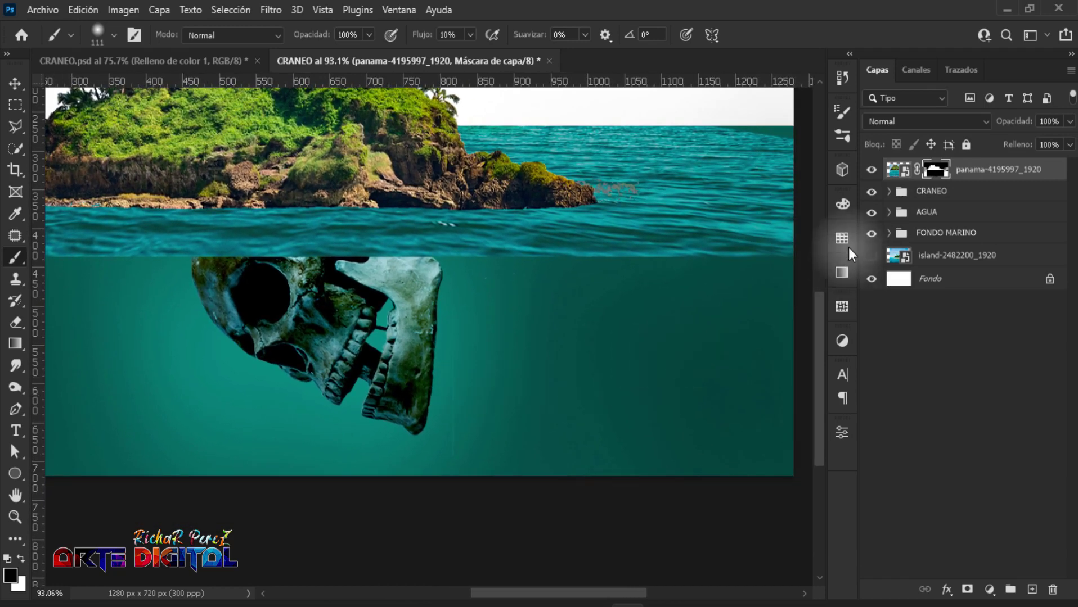
scroll(620, 366, down, 1)
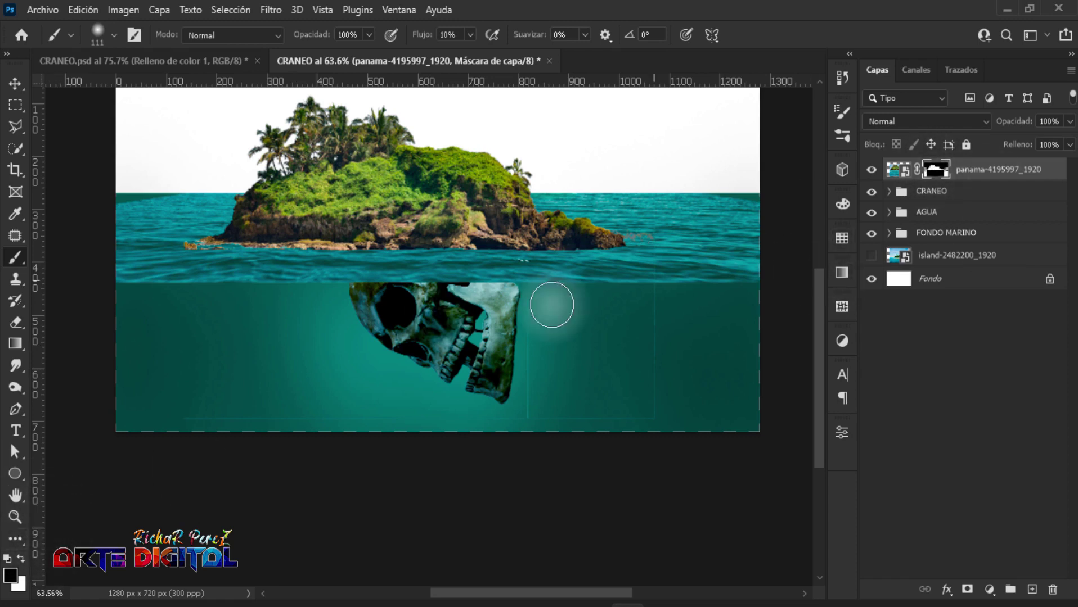
right_click(13, 264)
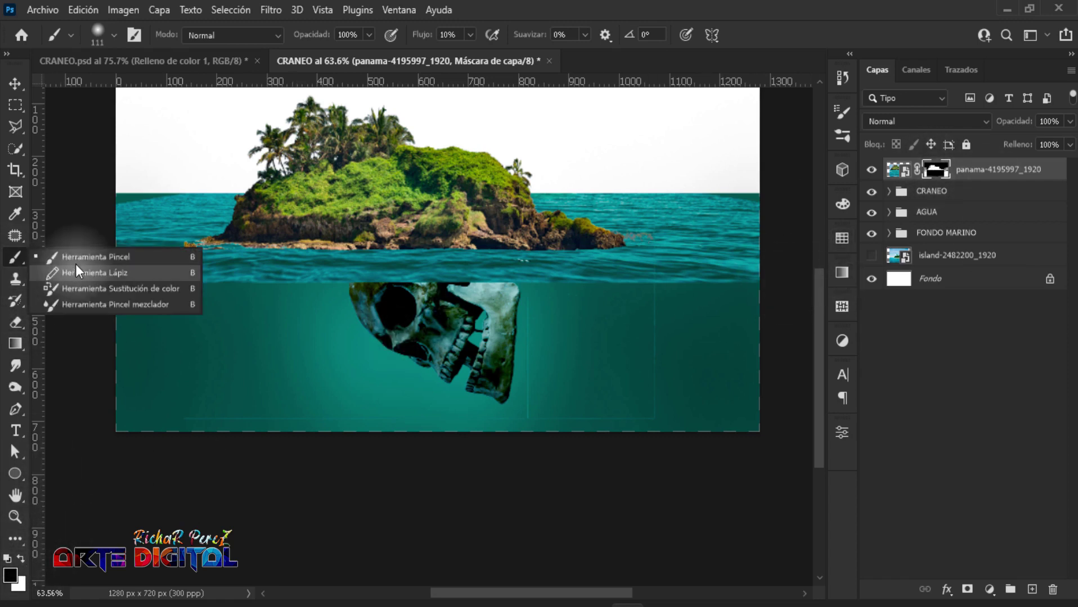
click(76, 260)
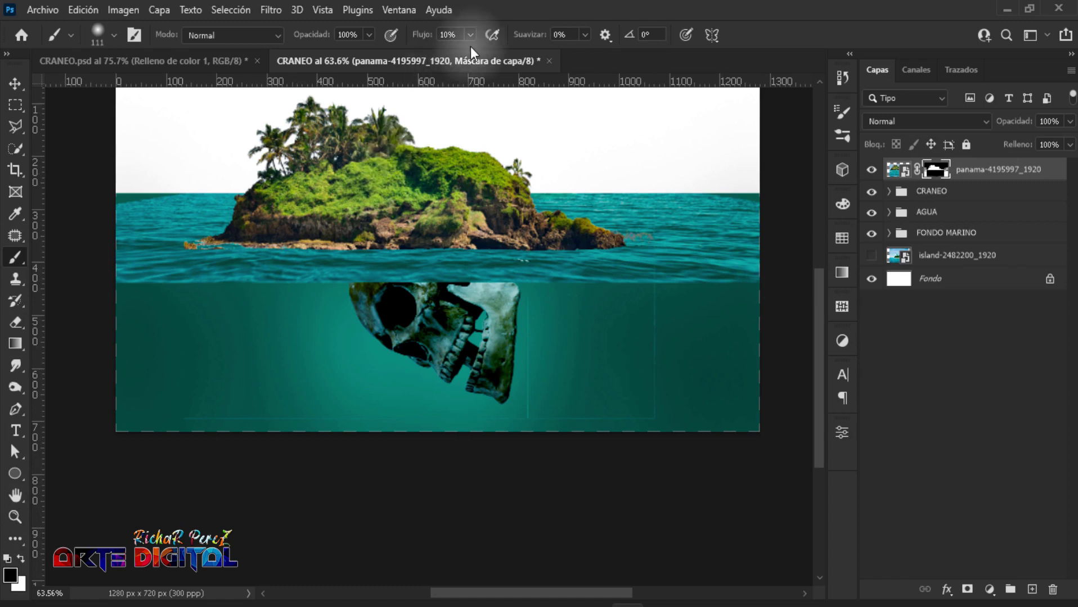
drag(470, 50, 536, 53)
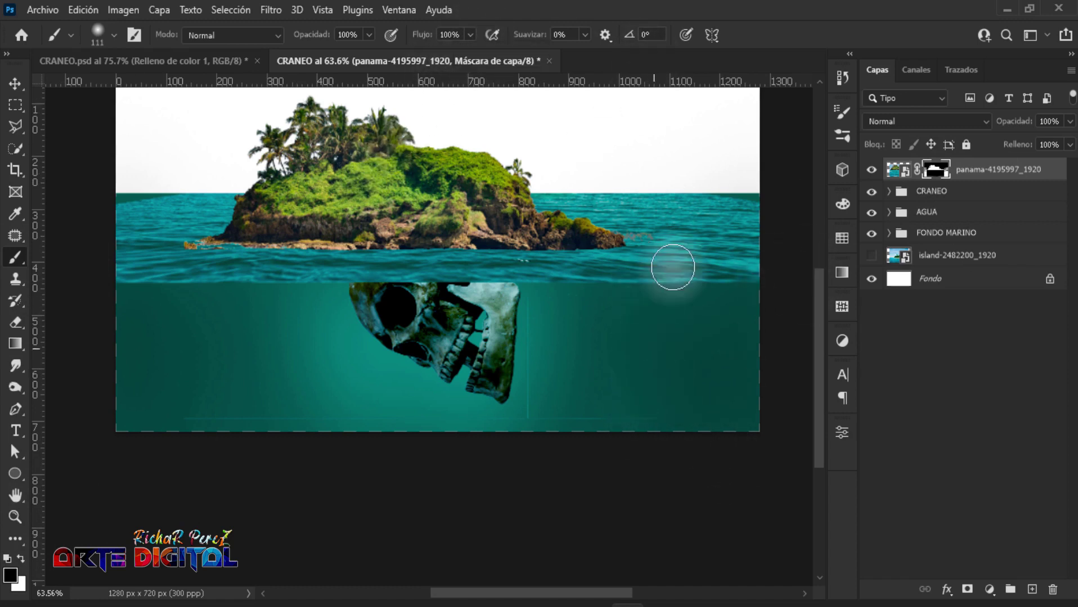
drag(657, 442, 193, 426)
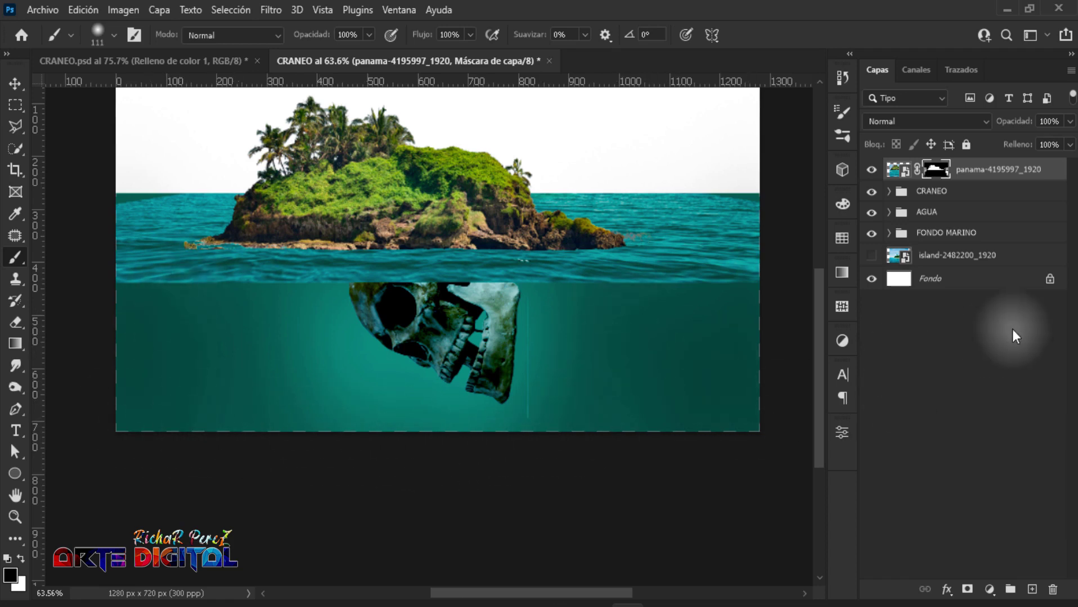
Brush out the faint vertical line below the skull on the CRANEO layer mask inside the CRANEO group.
click(889, 192)
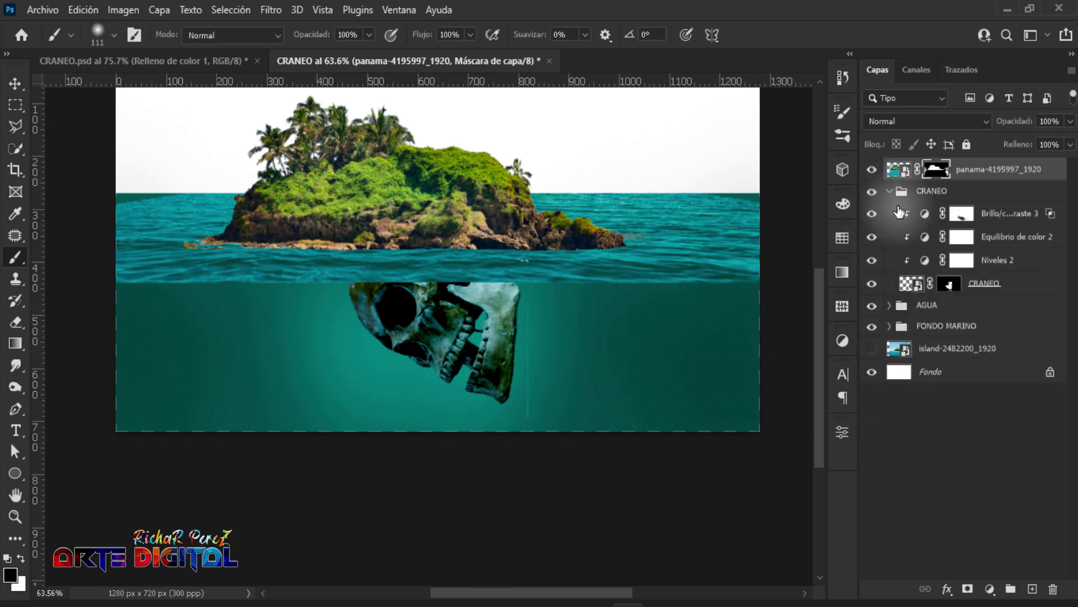
click(951, 285)
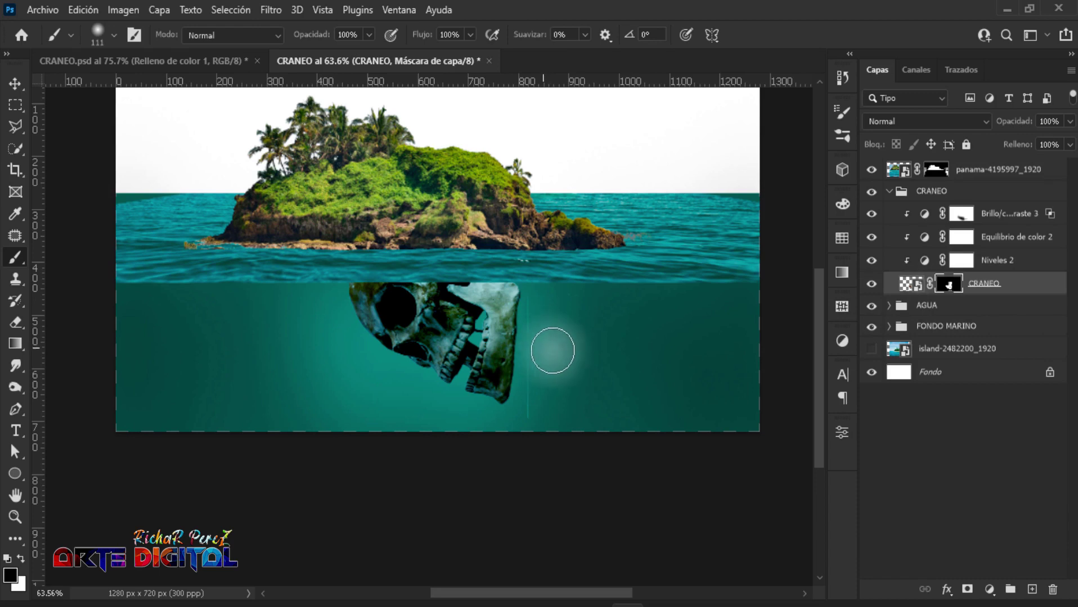
scroll(553, 351, up, 5)
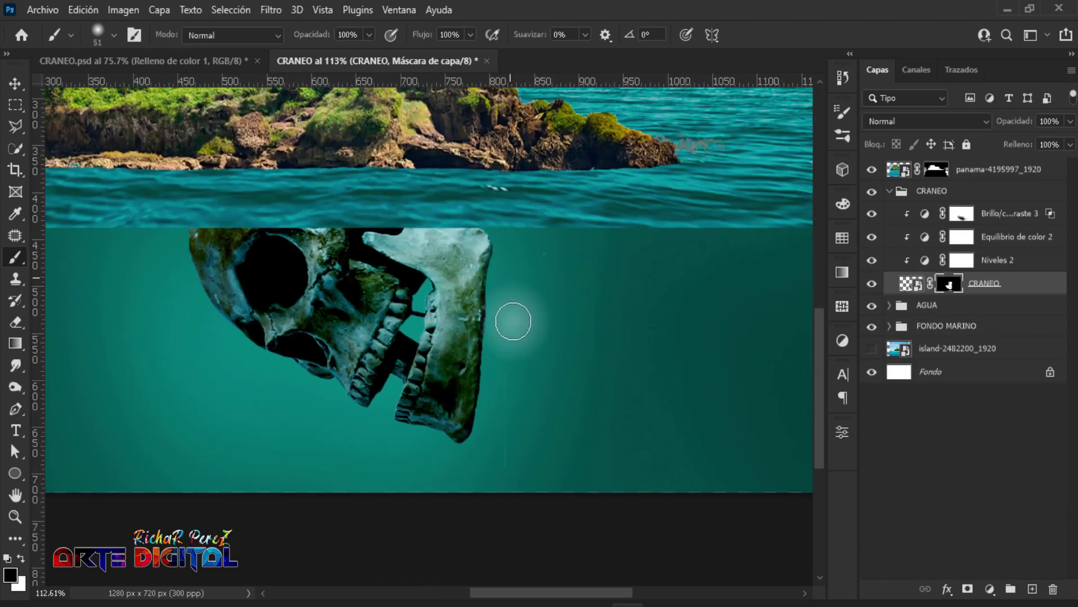
drag(514, 416, 515, 473)
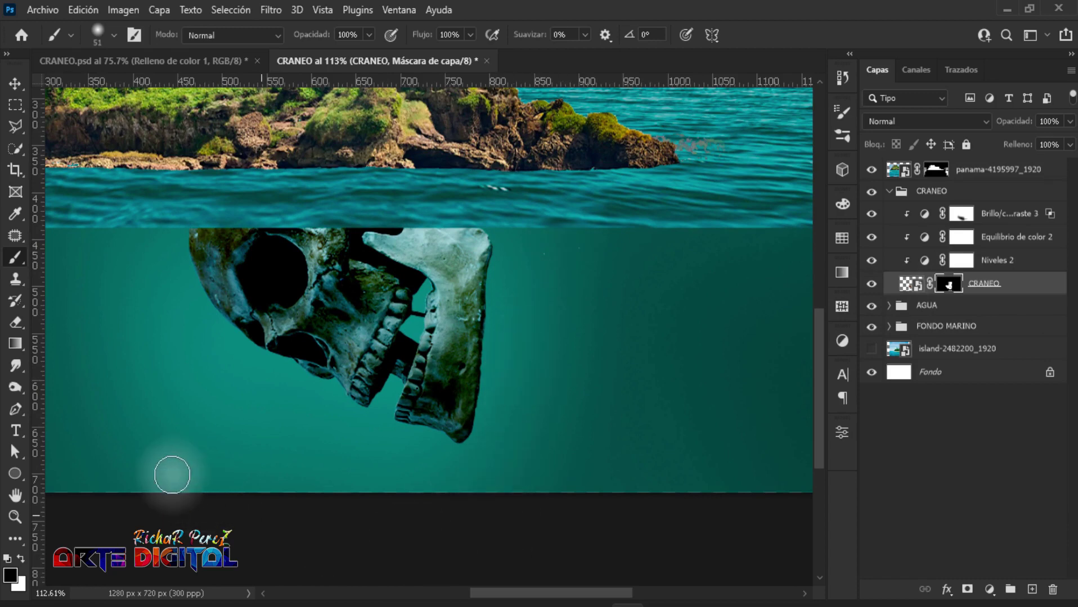
scroll(285, 445, down, 3)
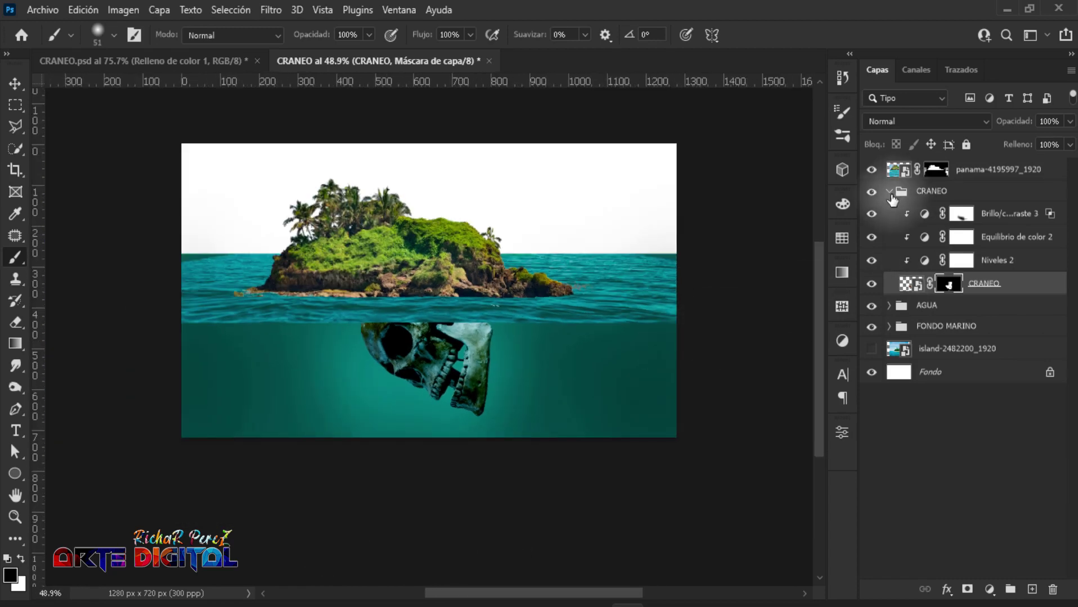
click(888, 192)
click(990, 171)
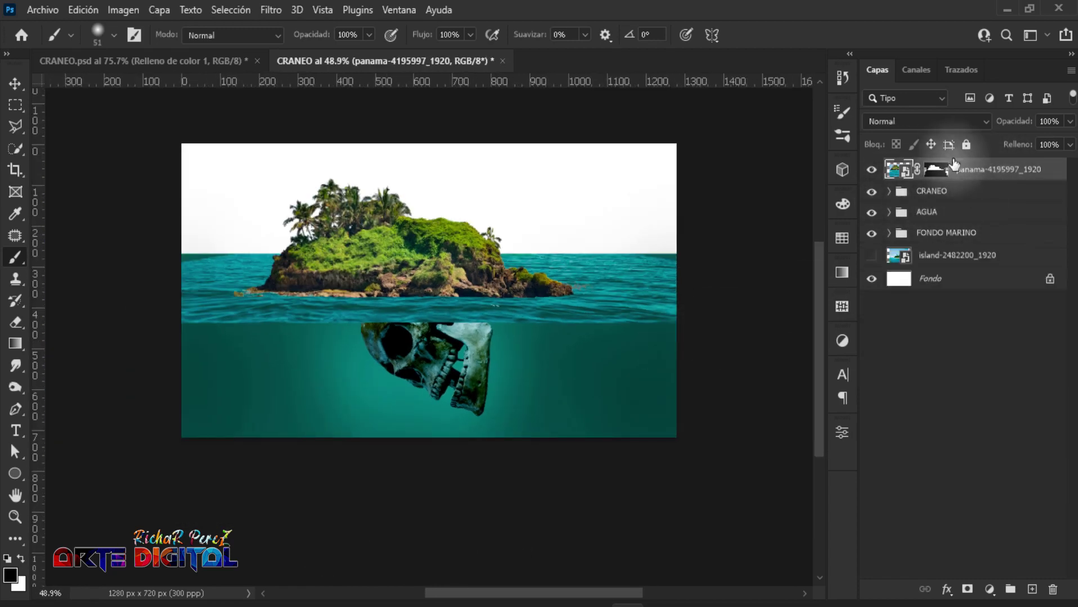
Rename the panama-4195997_1920 layer to ISLA.
double_click(999, 169)
text(ISLA)
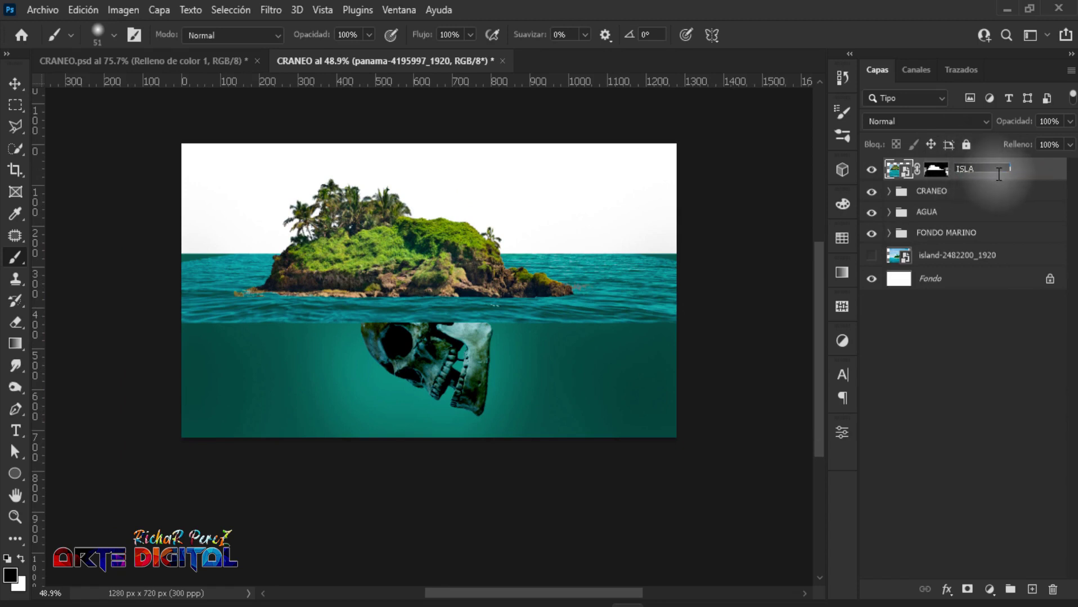
key(Return)
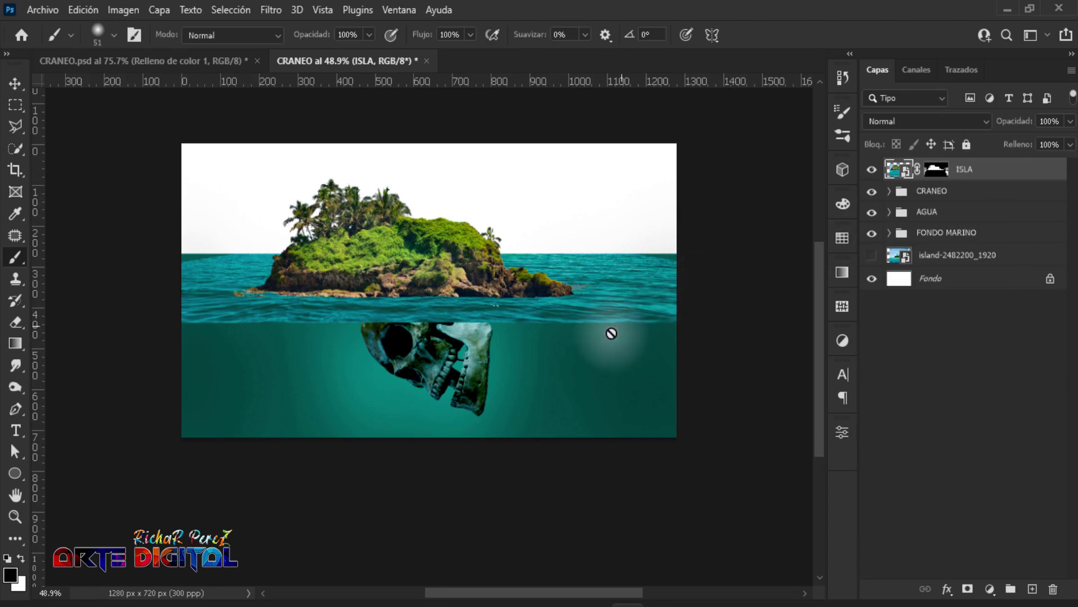
key(ctrl+t)
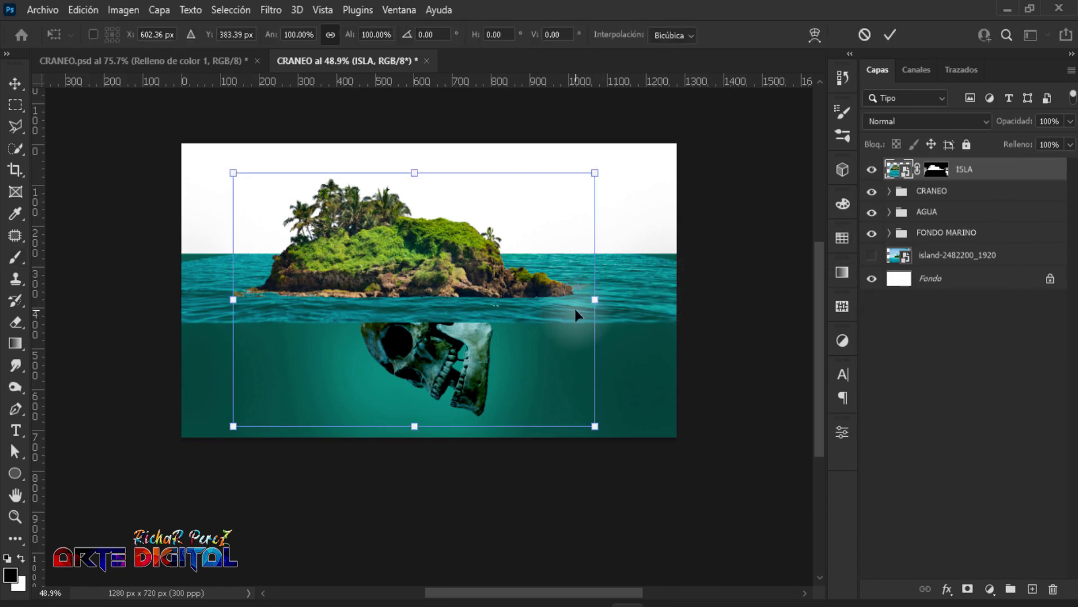
key(b)
scroll(573, 307, up, 3)
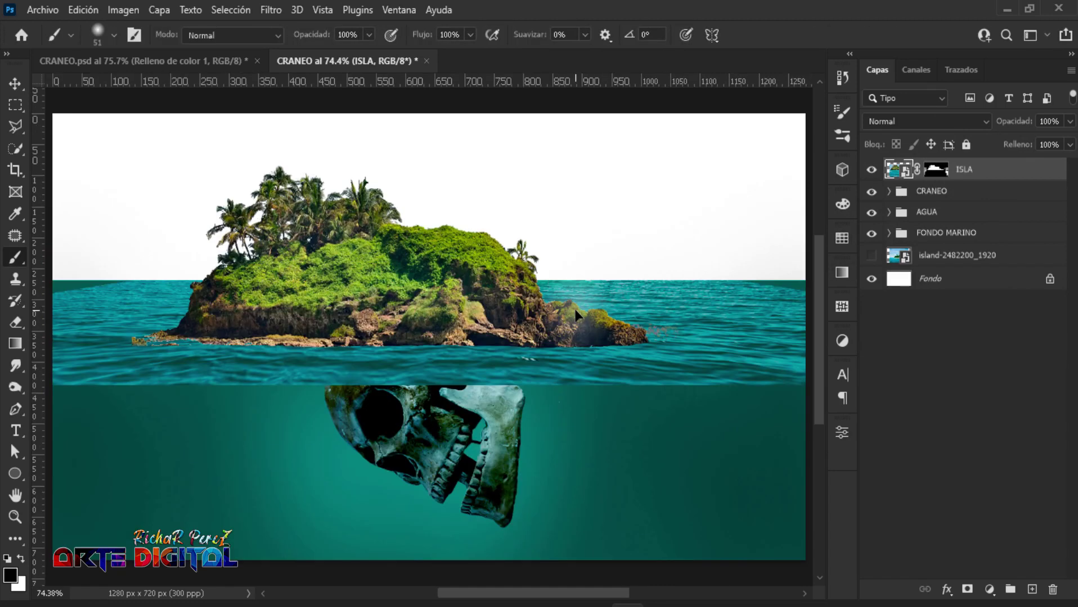
Scale the island down to roughly half size and centre it above the skull at the waterline.
key(ctrl+t)
drag(421, 178, 540, 362)
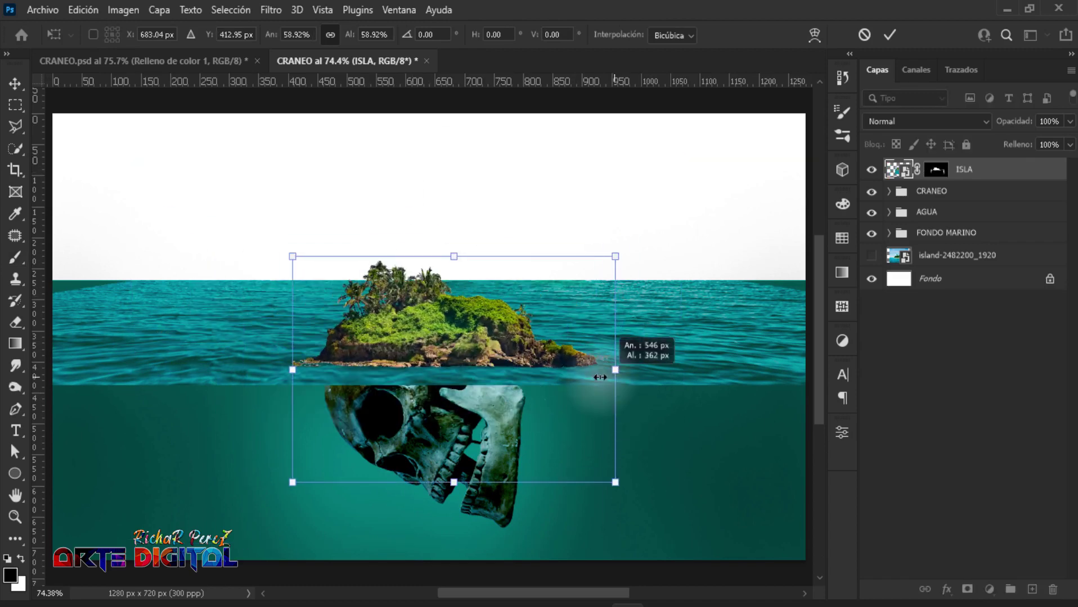
scroll(432, 221, up, 2)
drag(433, 221, 430, 215)
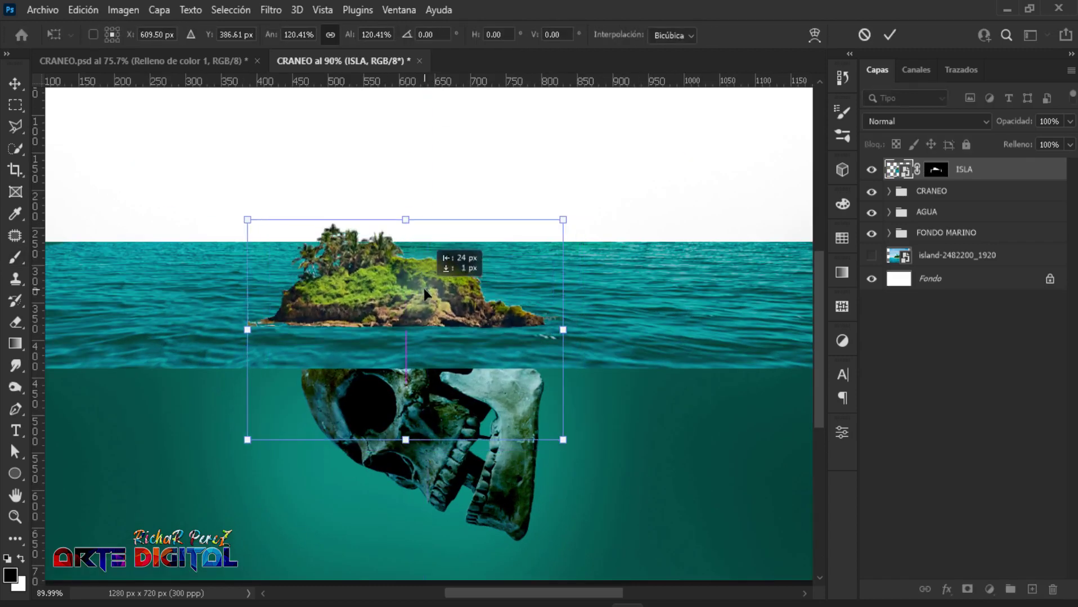
drag(423, 289, 433, 288)
drag(460, 322, 449, 309)
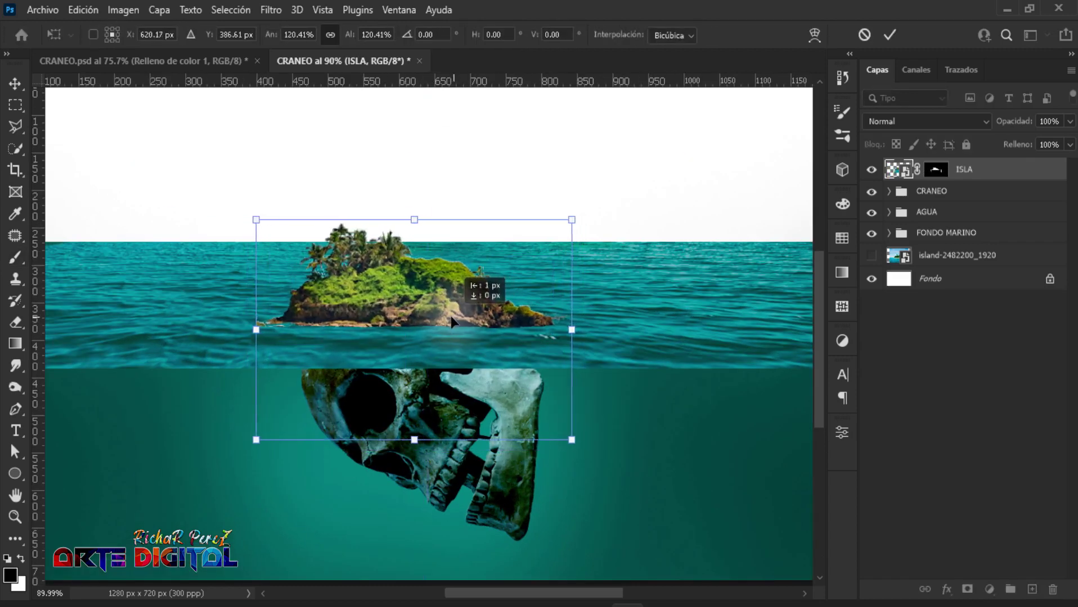
key(Return)
key(b)
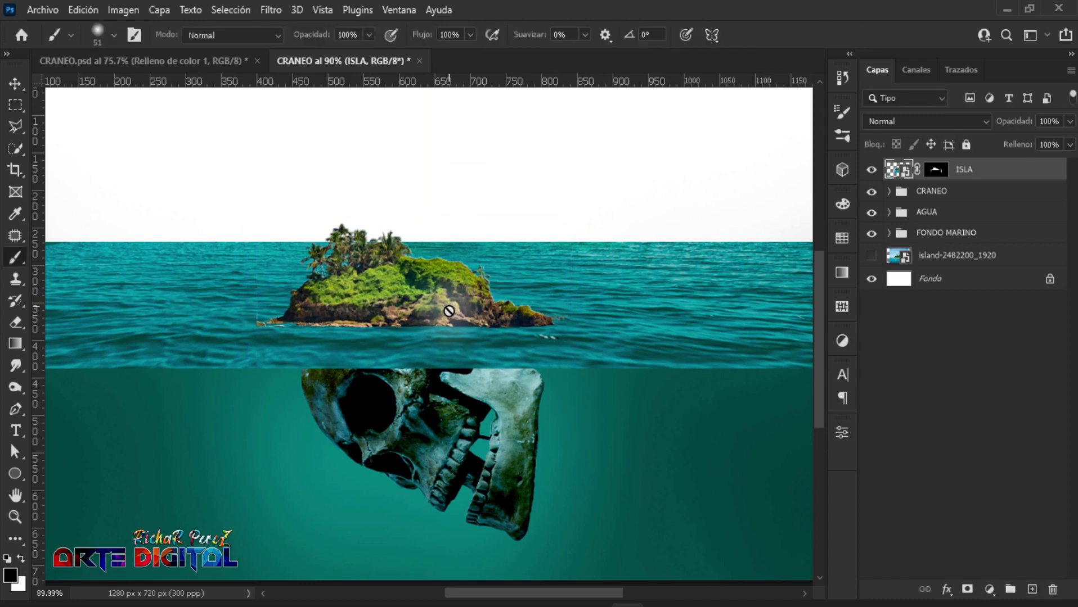
click(900, 192)
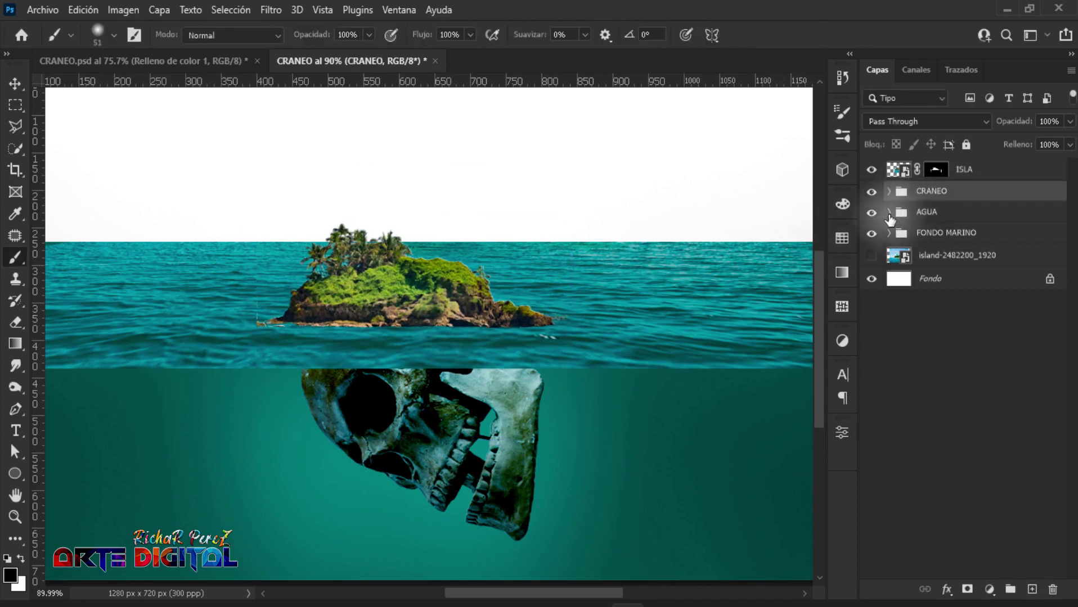
Enlarge the CRANEO skull group to about 117.79% by dragging its side handles.
key(ctrl+t)
mouse_move(217, 451)
mouse_down()
mouse_move(182, 450)
mouse_move(190, 455)
mouse_up()
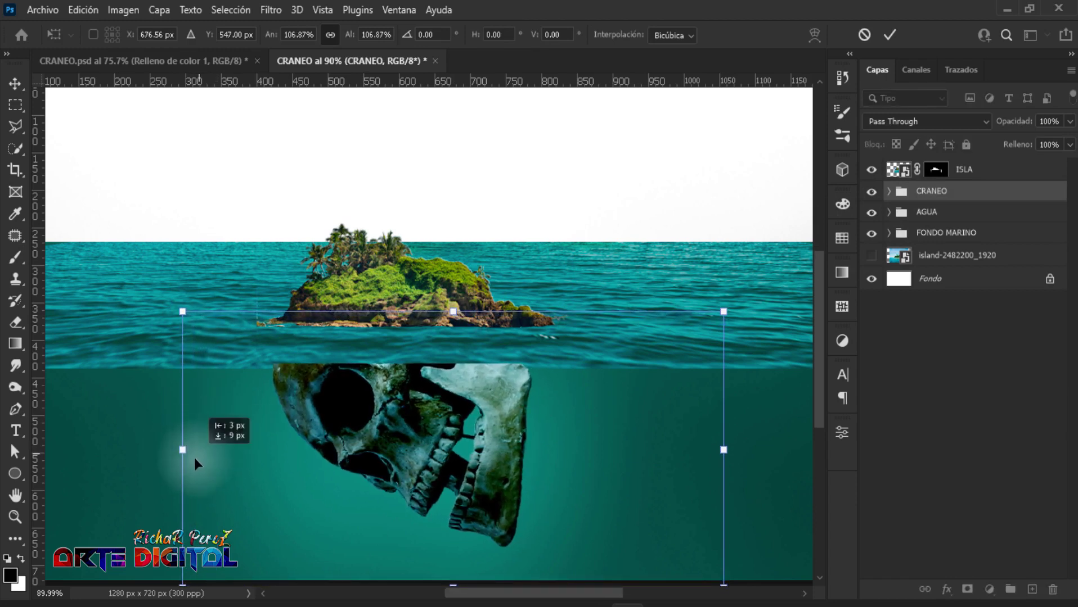
drag(723, 450, 750, 450)
drag(630, 464, 626, 464)
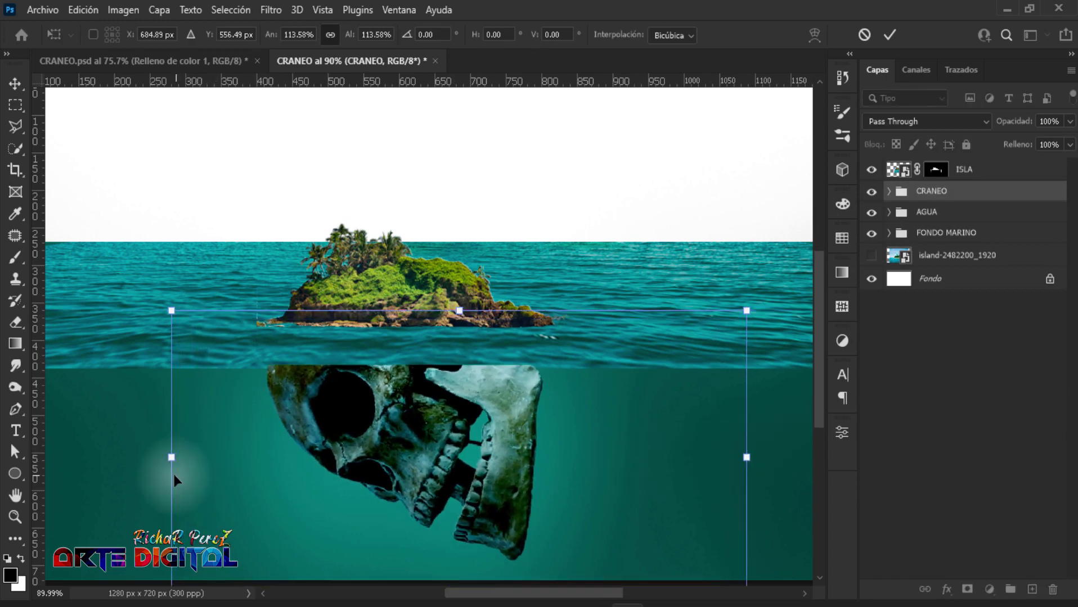
drag(172, 457, 160, 457)
drag(746, 457, 757, 457)
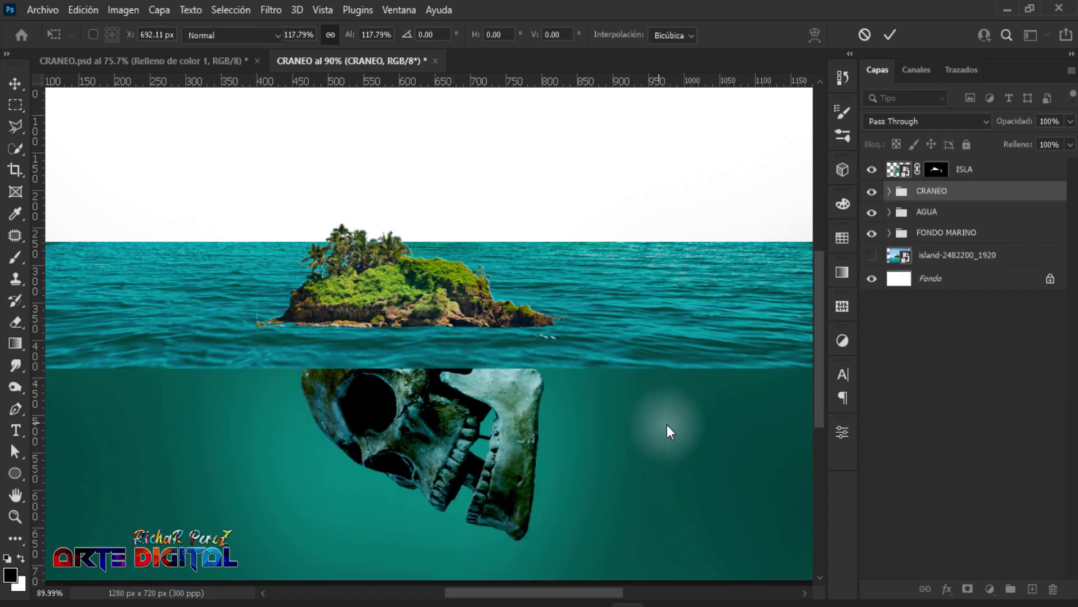
key(b)
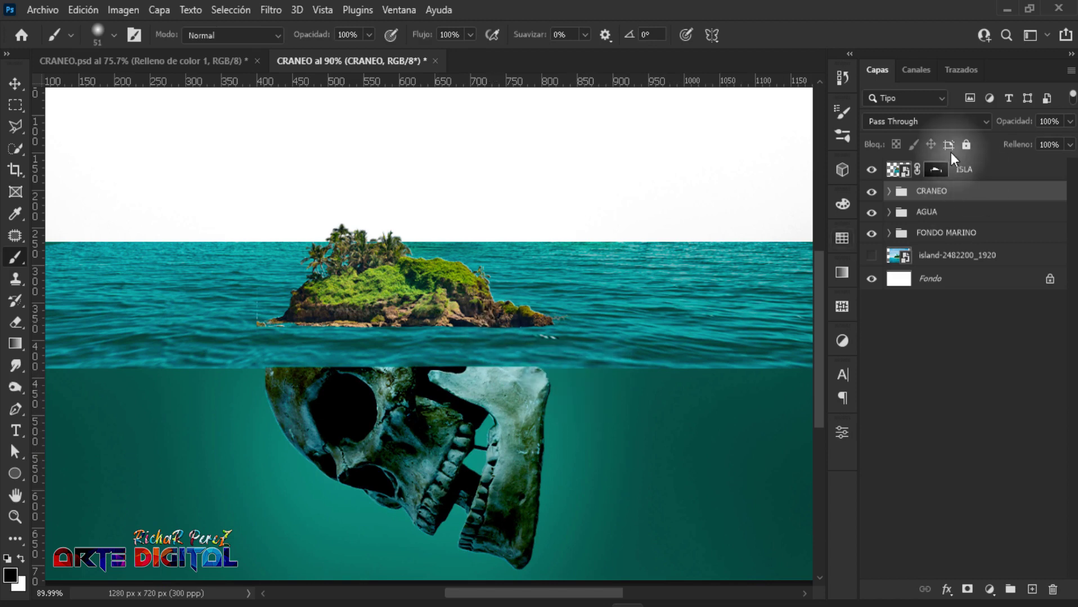
Nudge the ISLA island down a few pixels onto the waterline.
click(959, 170)
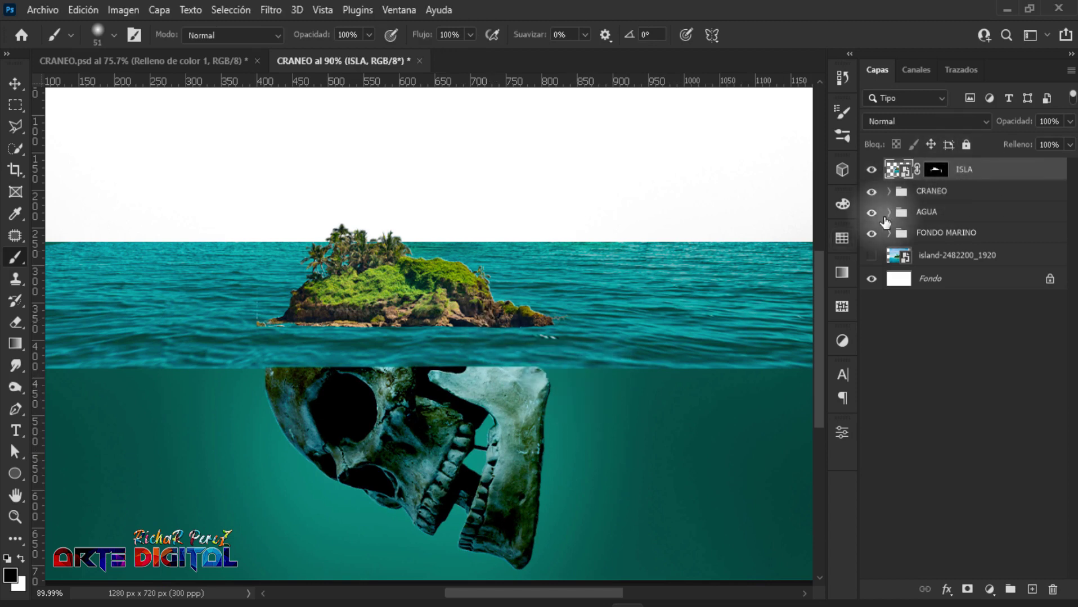
key(ctrl+t)
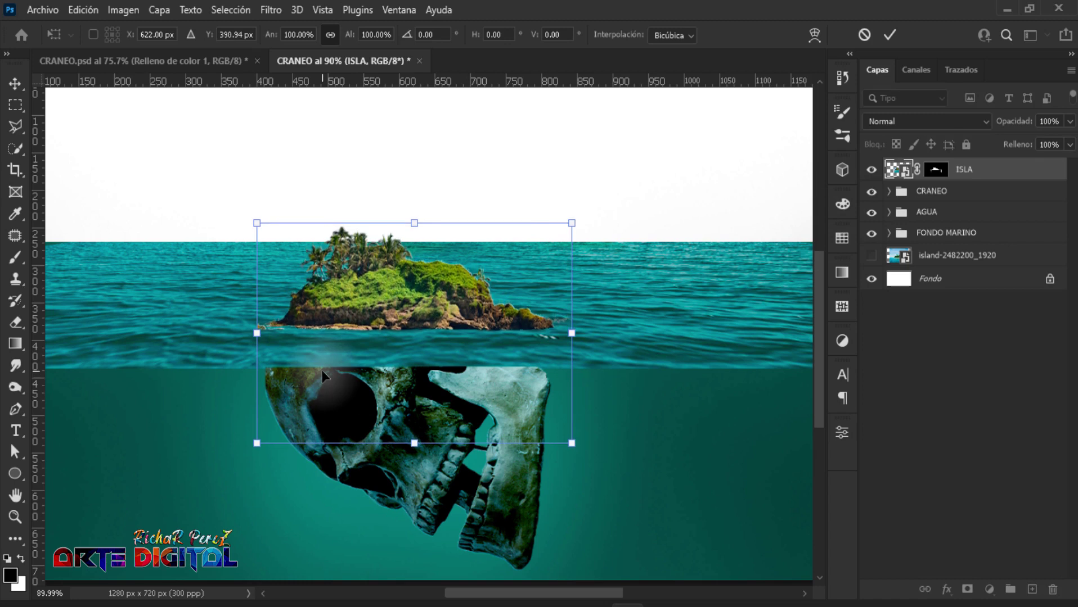
key(Down)
key(Down)
key(Down)
key(Down)
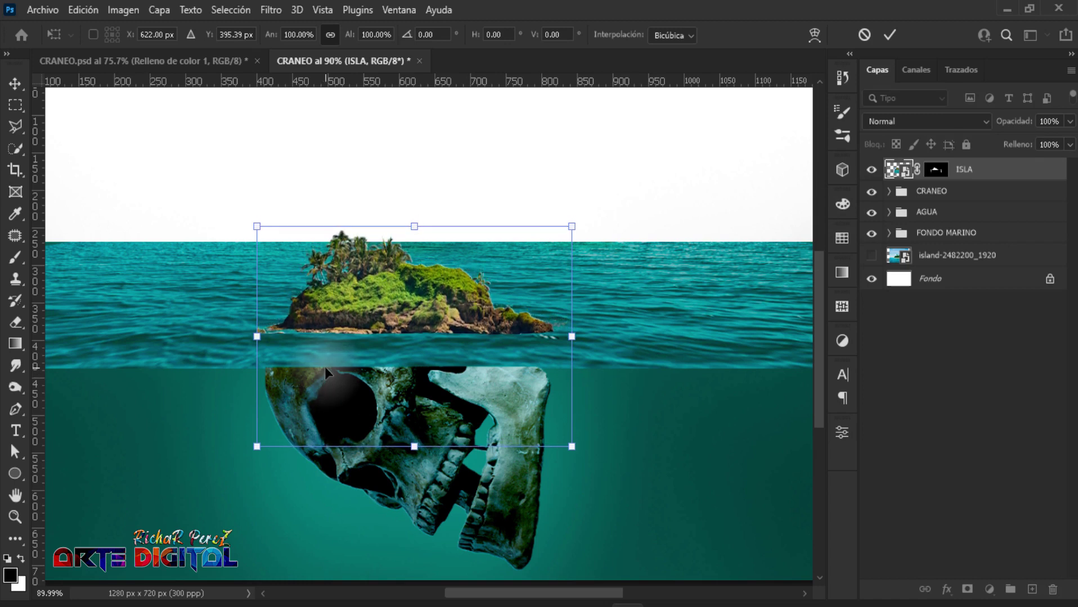
key(Return)
key(b)
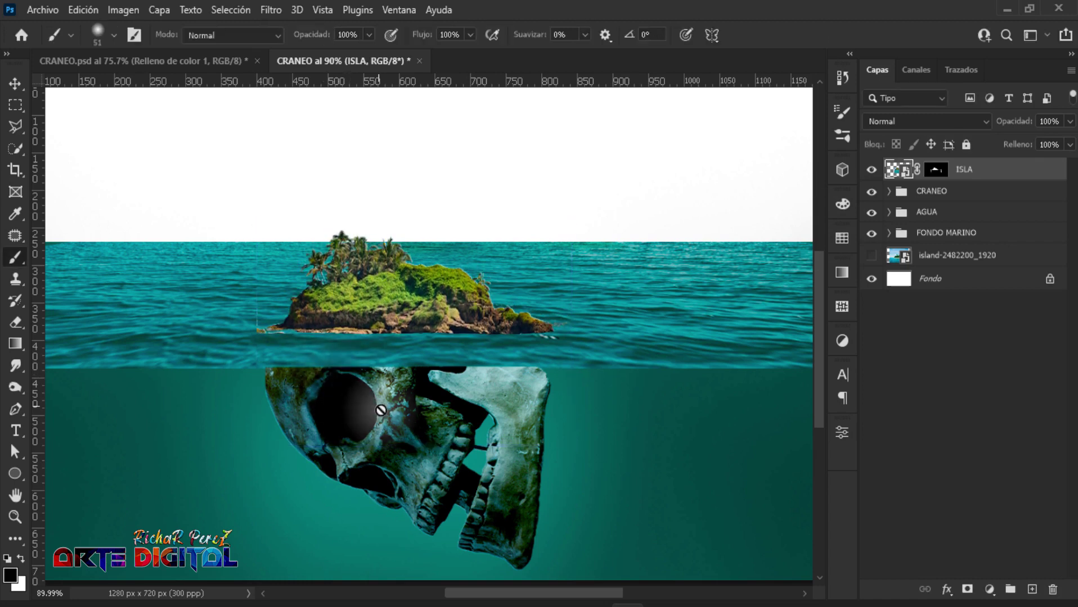
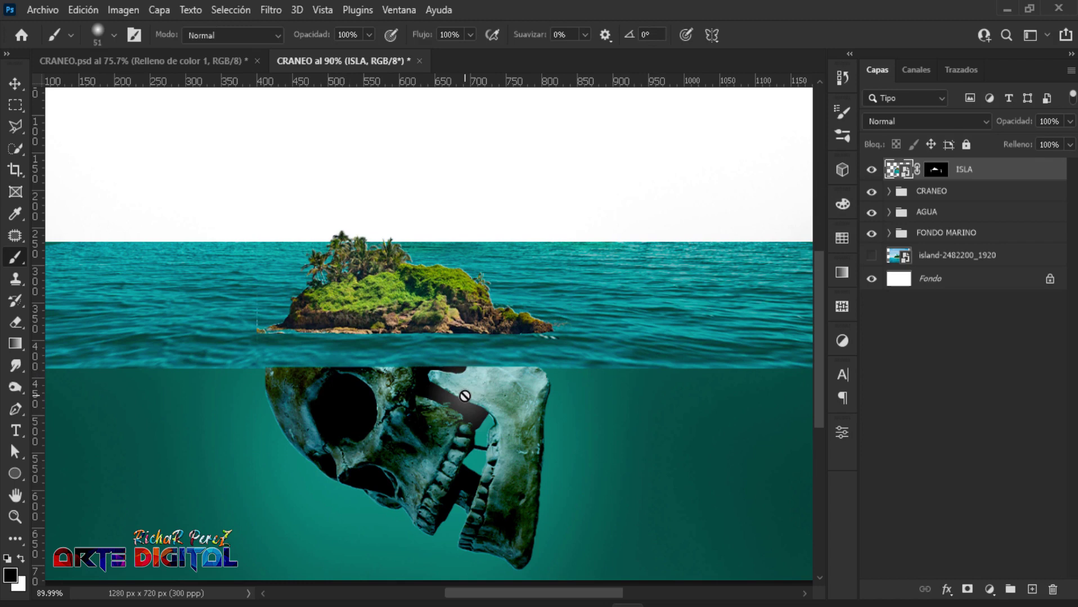
Duplicate ISLA, then give the original ISLA layer a black Color Overlay at 100% opacity.
key(ctrl+j)
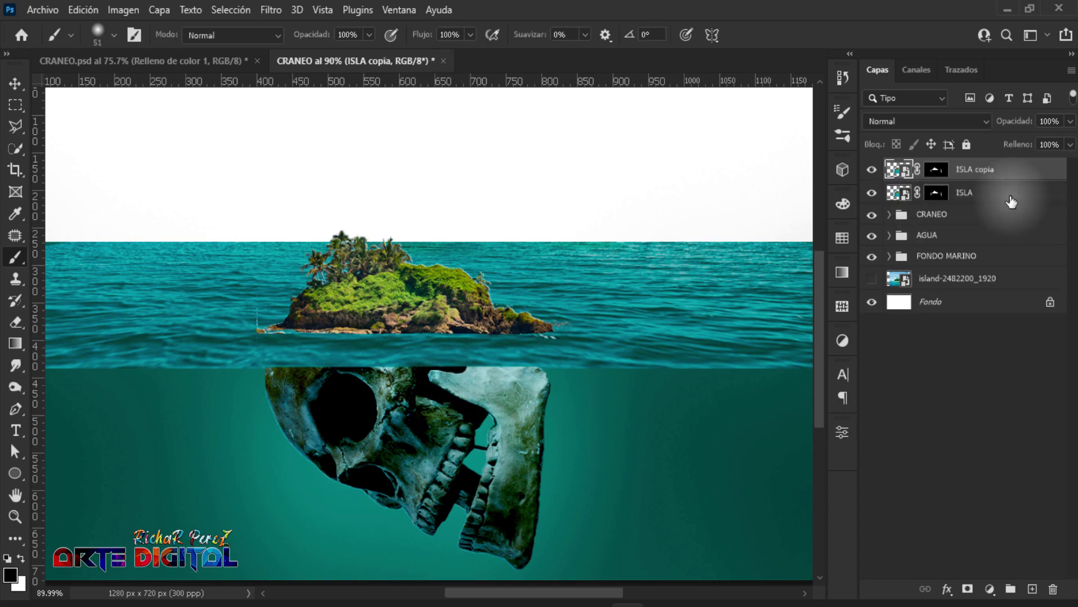
click(1010, 198)
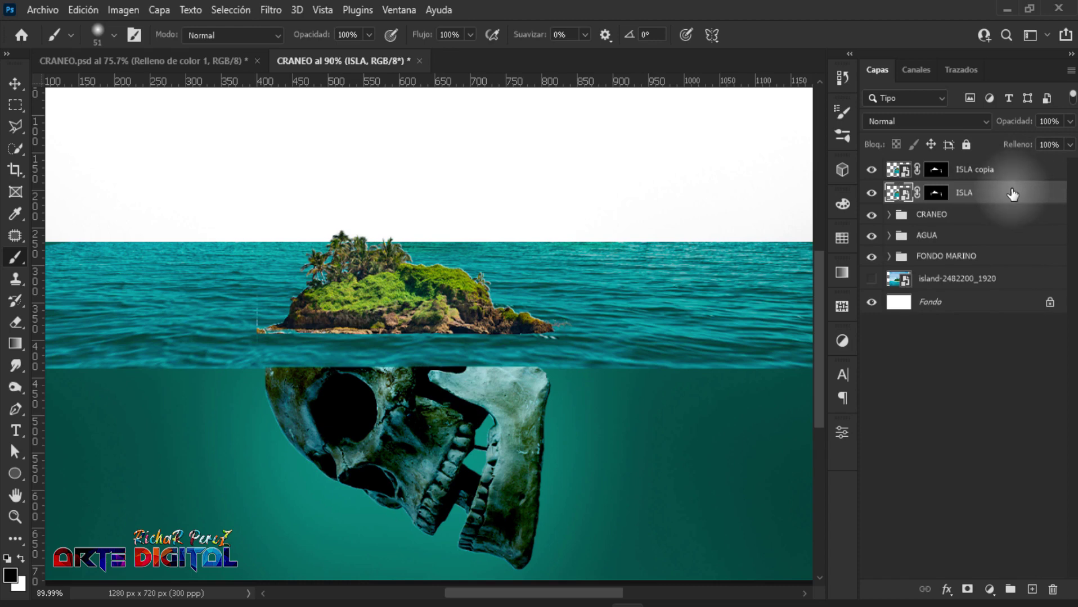
right_click(994, 202)
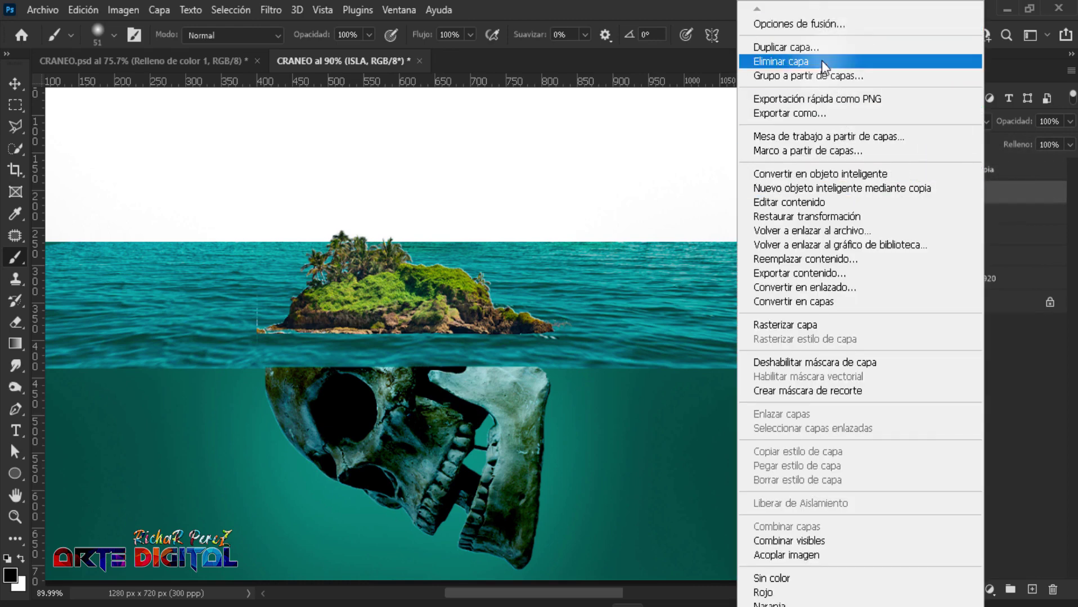
click(827, 24)
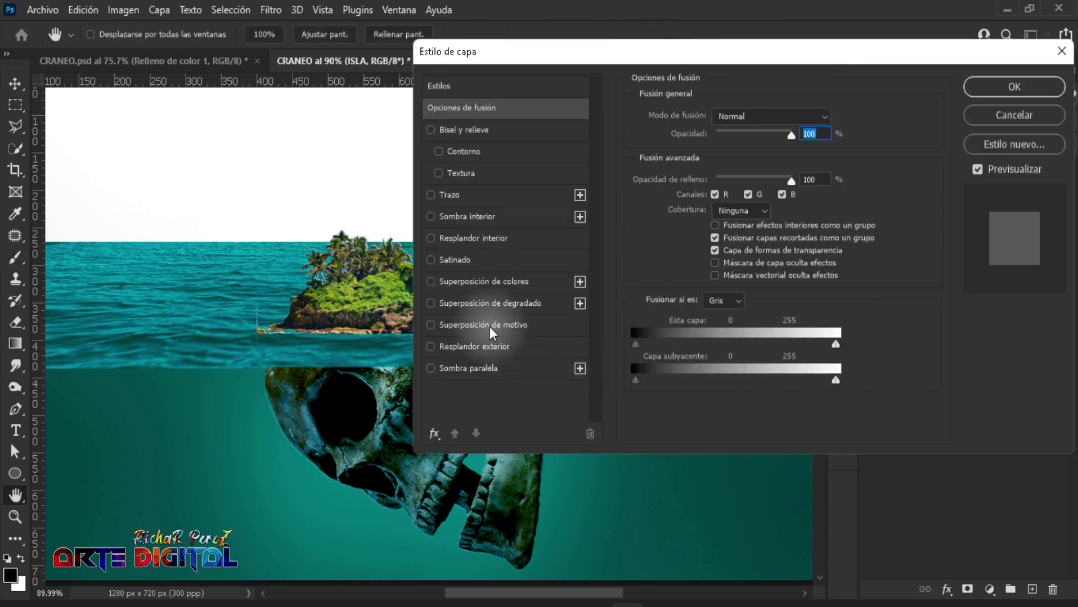
click(431, 282)
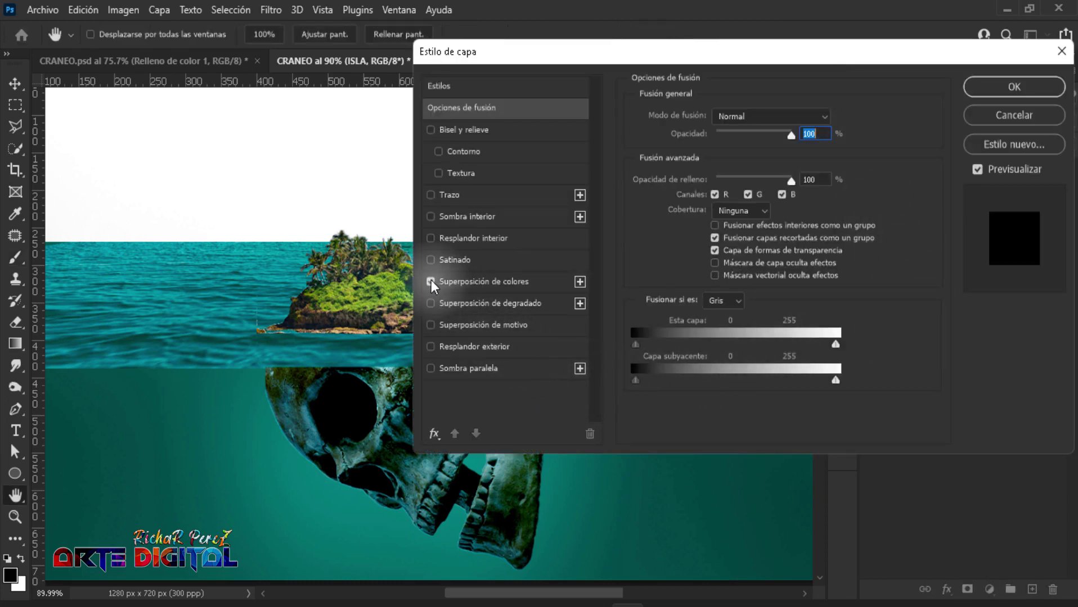
click(466, 281)
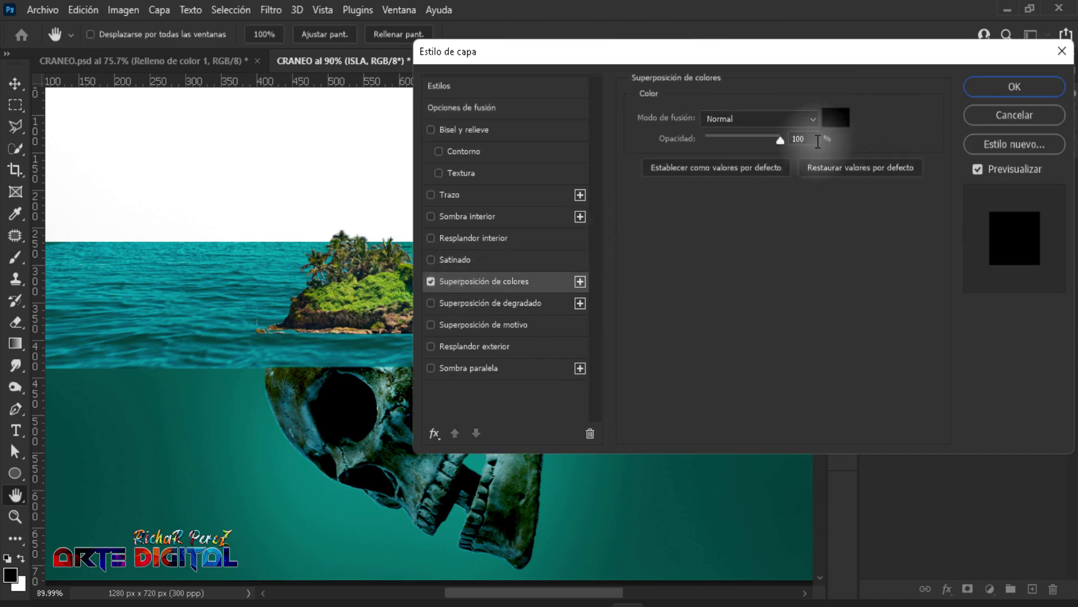
click(986, 88)
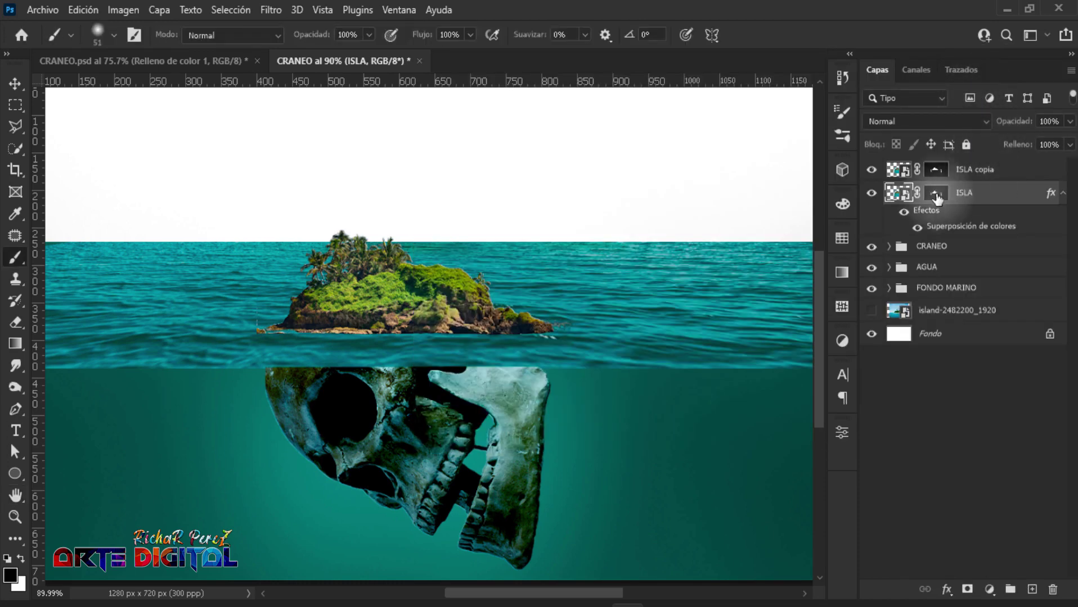
drag(912, 248, 547, 289)
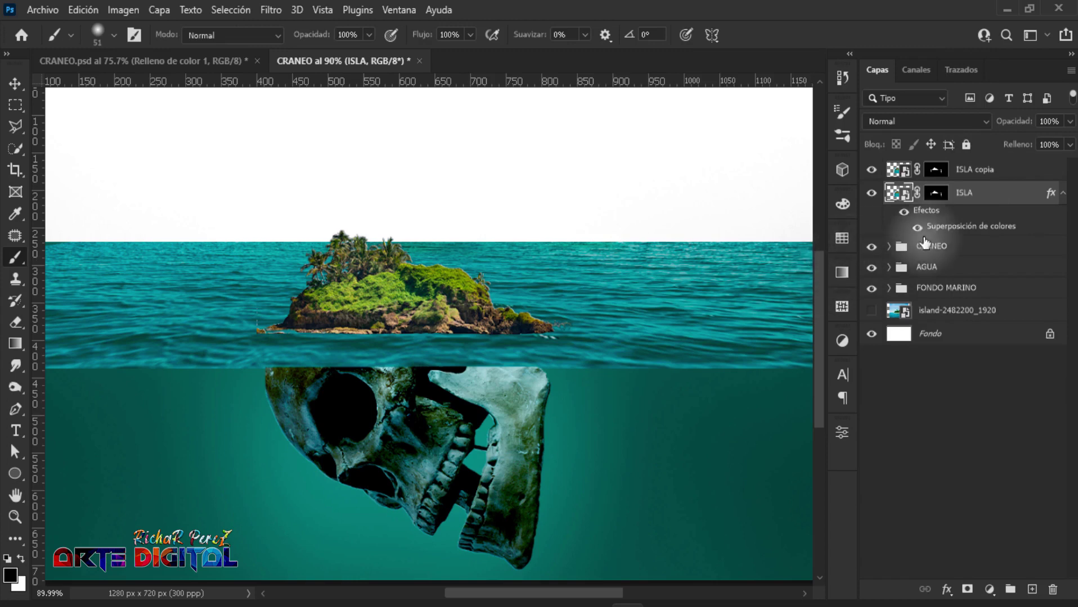
Flip the black ISLA layer vertically, raise it under the island, and skew its lower corners outward.
key(ctrl+t)
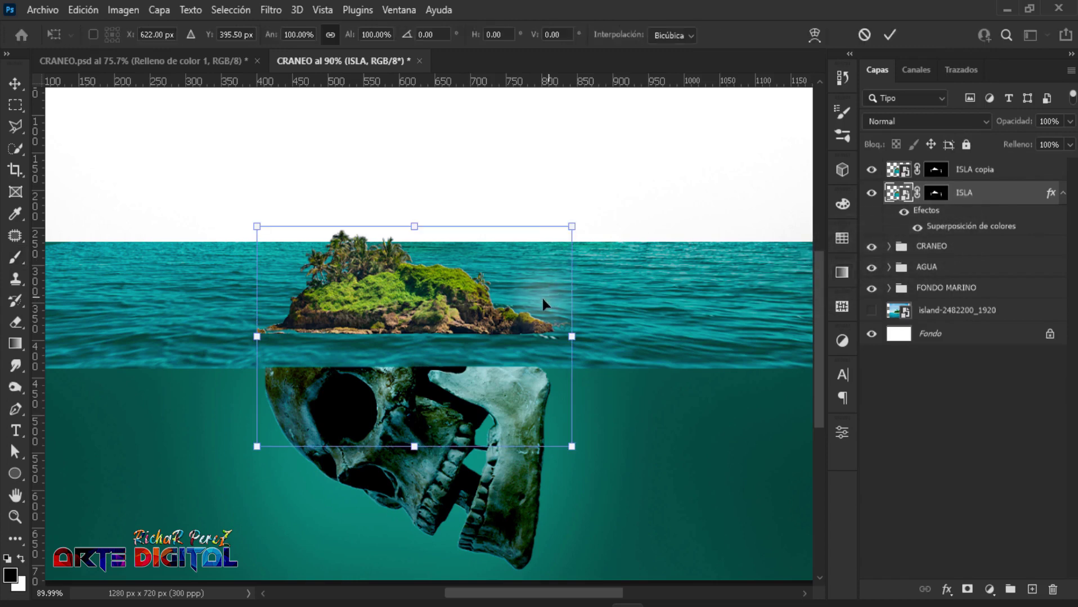
right_click(494, 296)
right_click(429, 329)
right_click(431, 328)
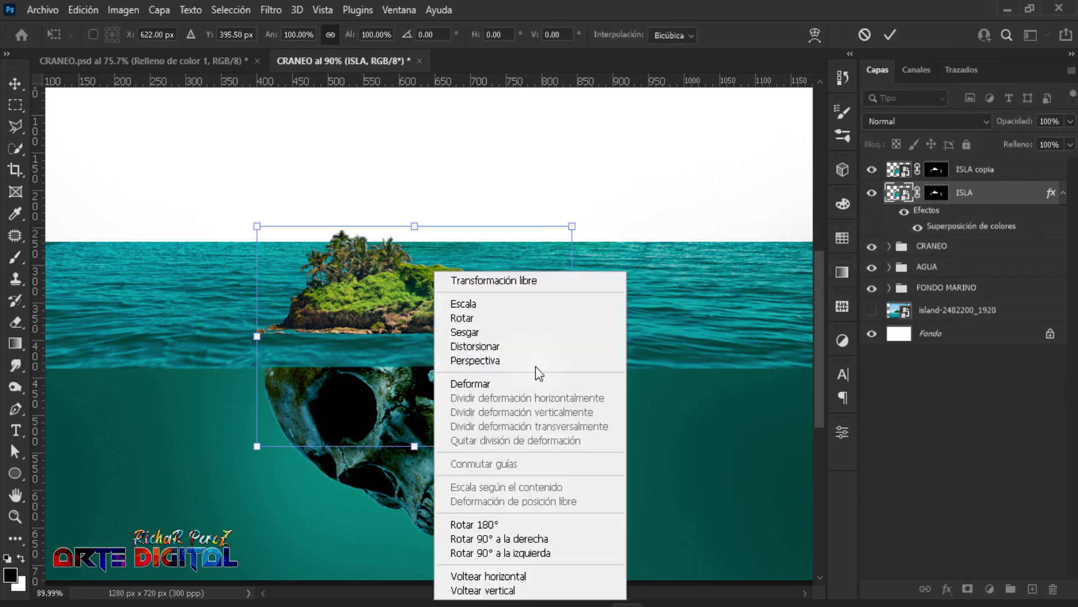
click(520, 592)
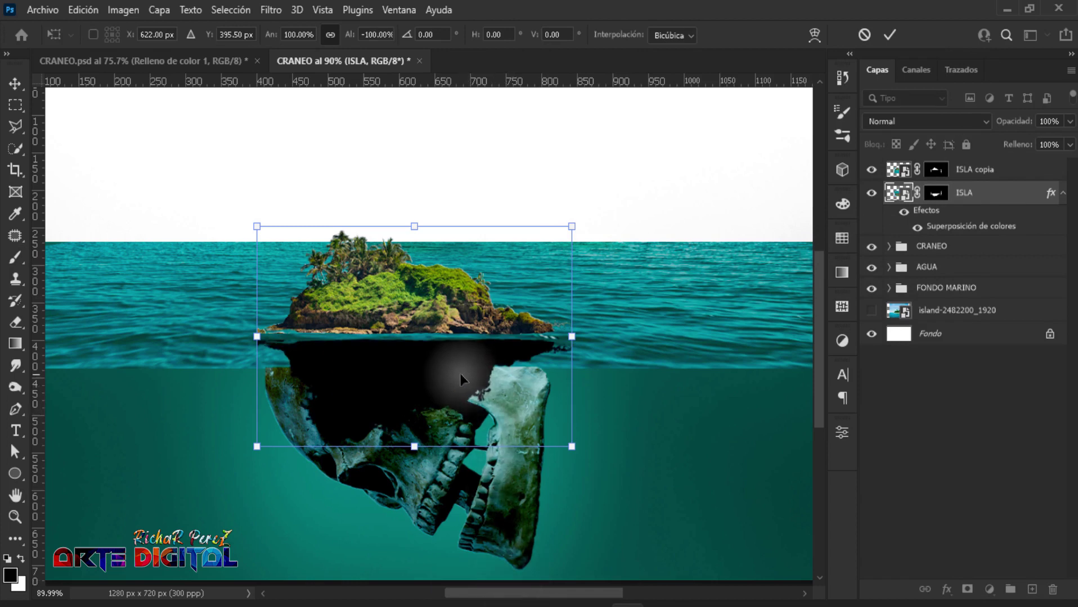
drag(457, 382, 456, 373)
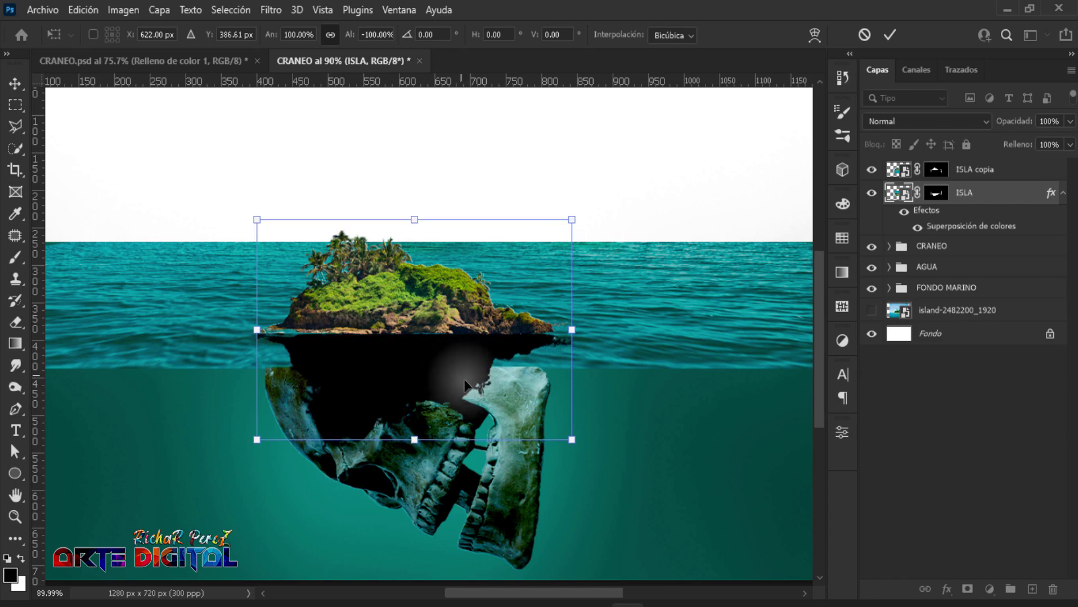
drag(256, 444, 252, 440)
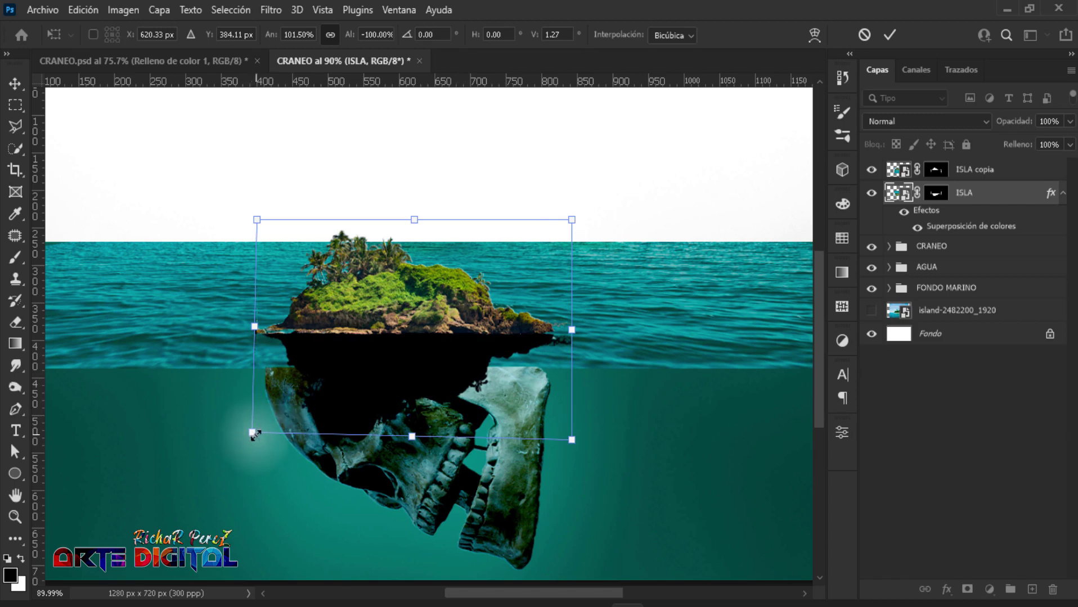
drag(574, 442, 583, 438)
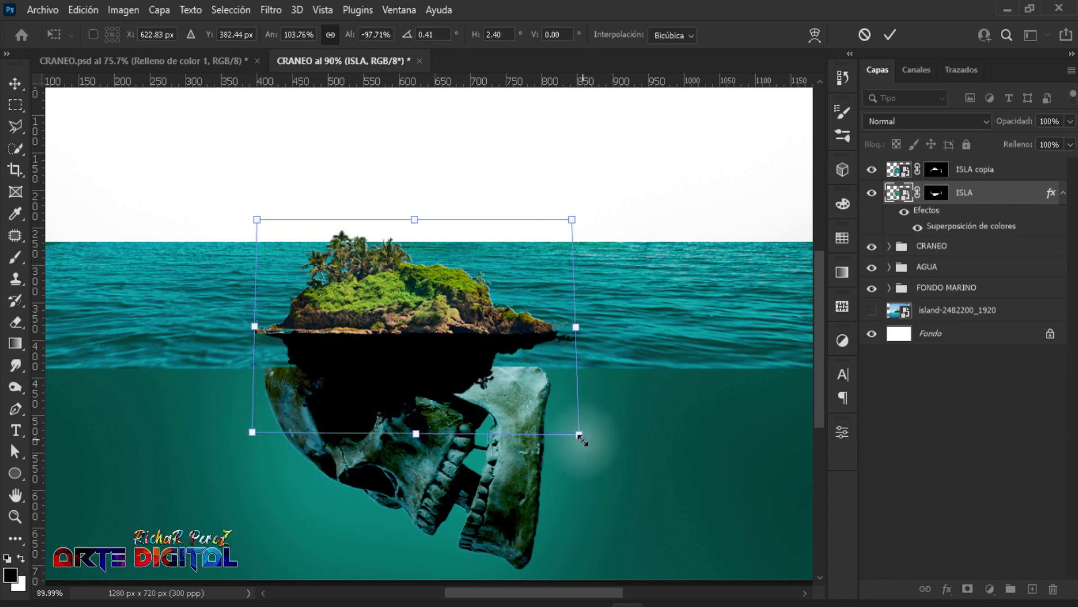
key(Return)
key(b)
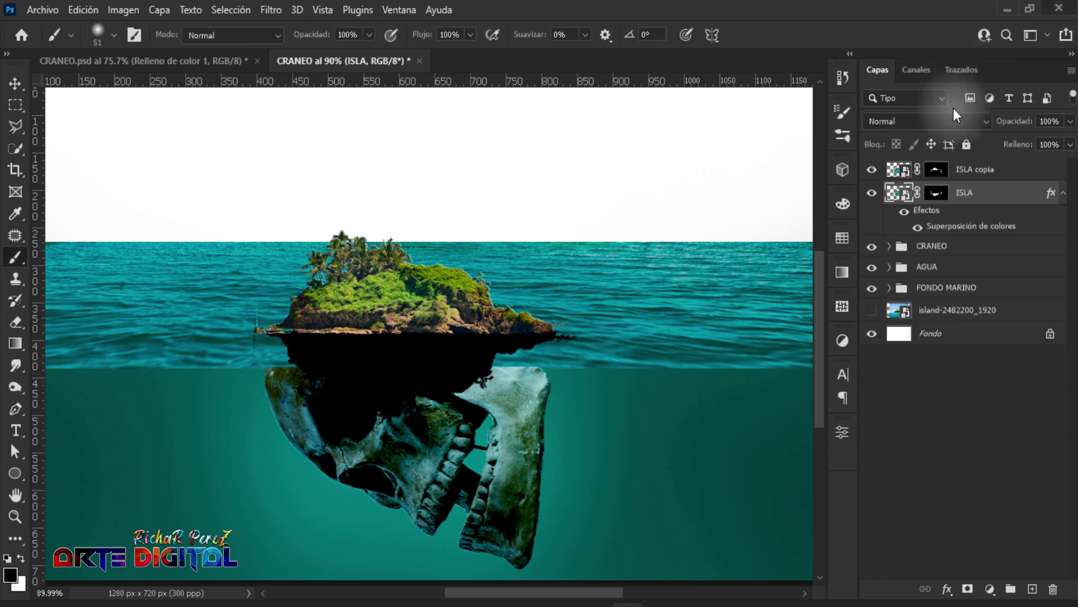
Set the ISLA reflection layer's opacity to 45%.
click(1041, 121)
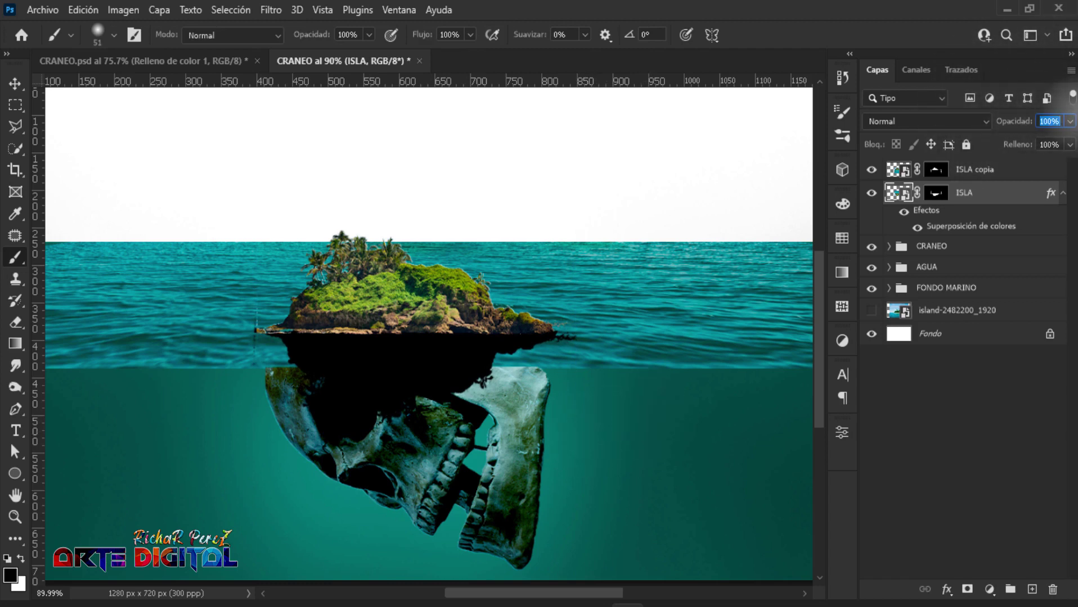
text(45)
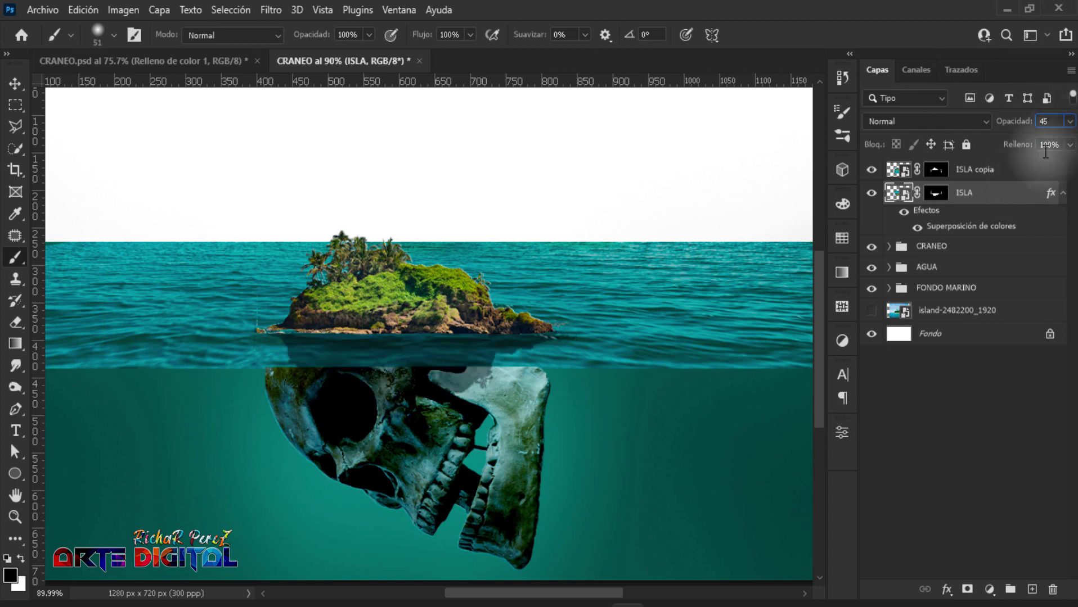
key(Return)
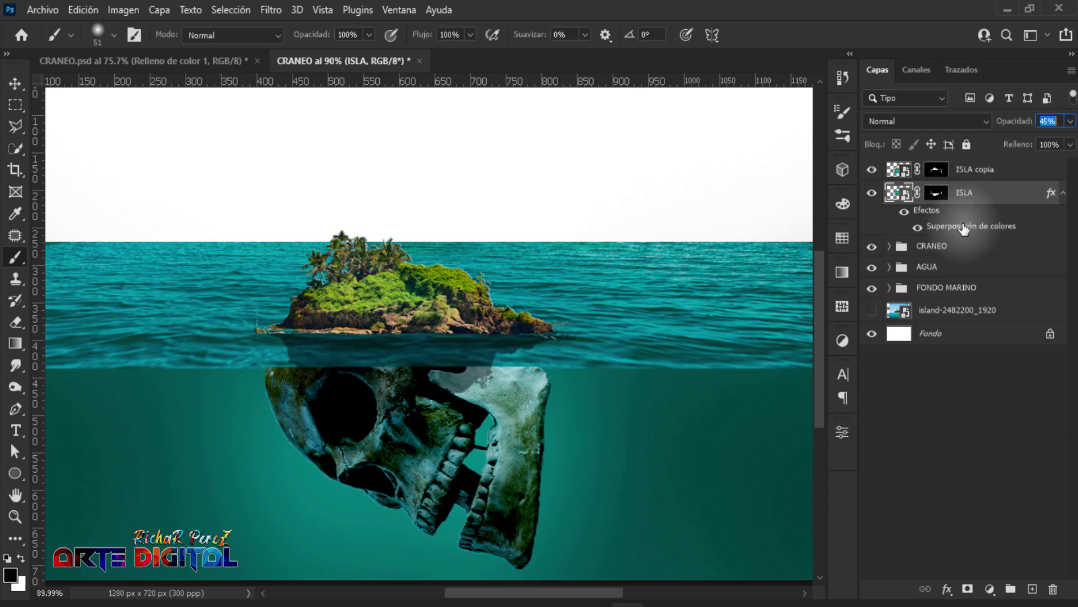
Squash the reflection to about 62% height and tuck it just below the island.
key(ctrl+t)
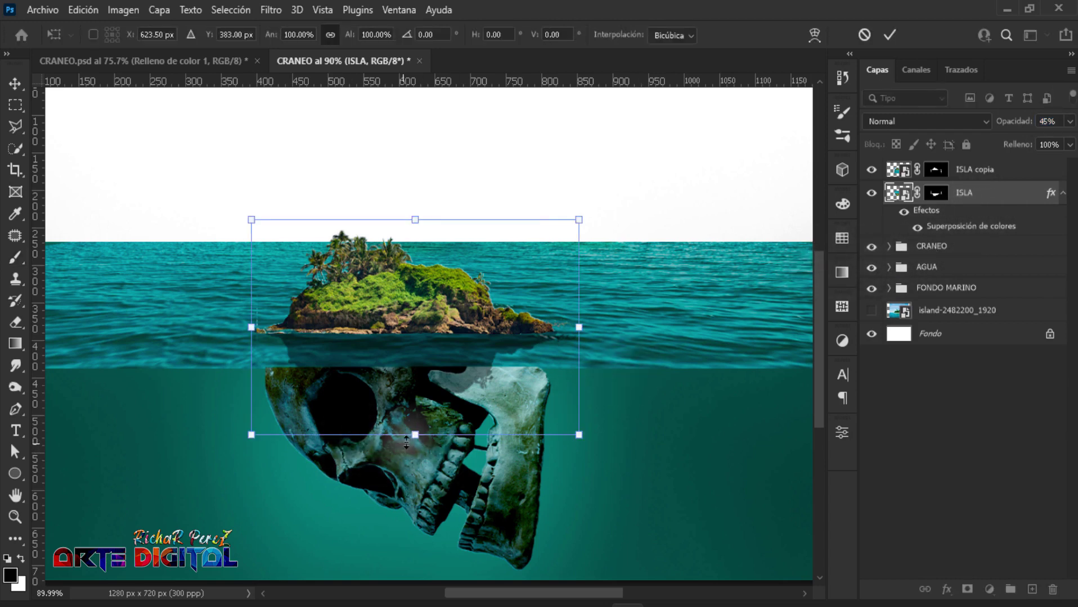
drag(415, 434, 411, 383)
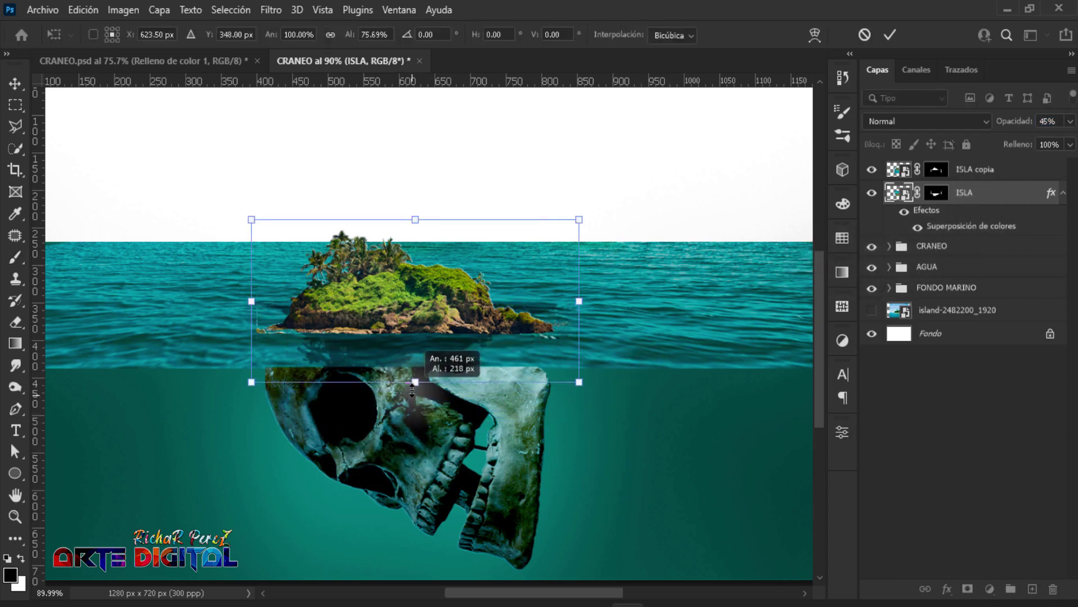
drag(408, 340, 408, 368)
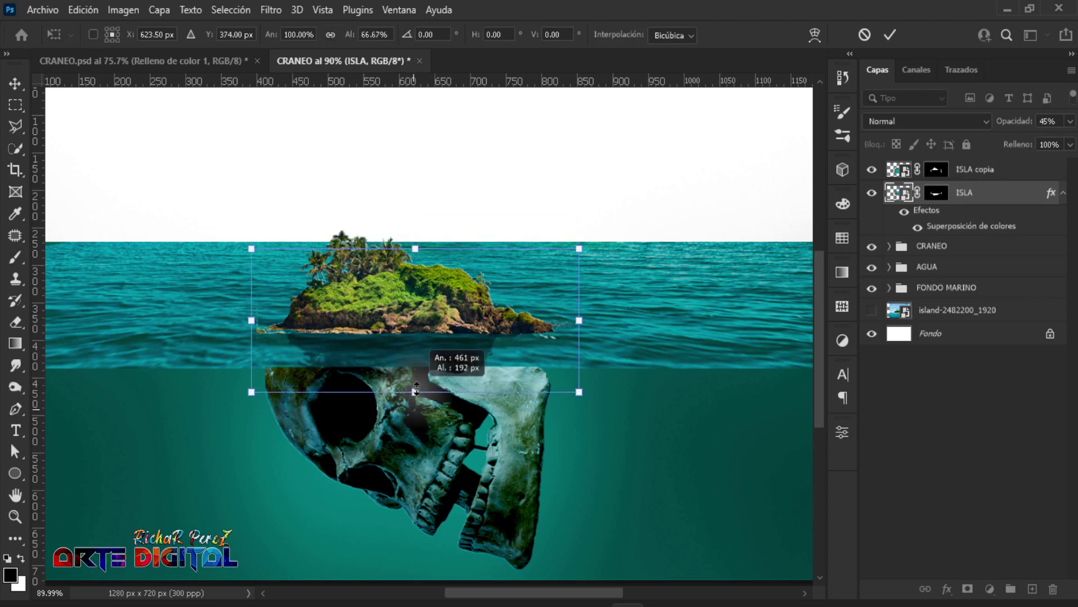
mouse_move(414, 412)
mouse_down()
mouse_move(414, 378)
mouse_move(422, 389)
mouse_up()
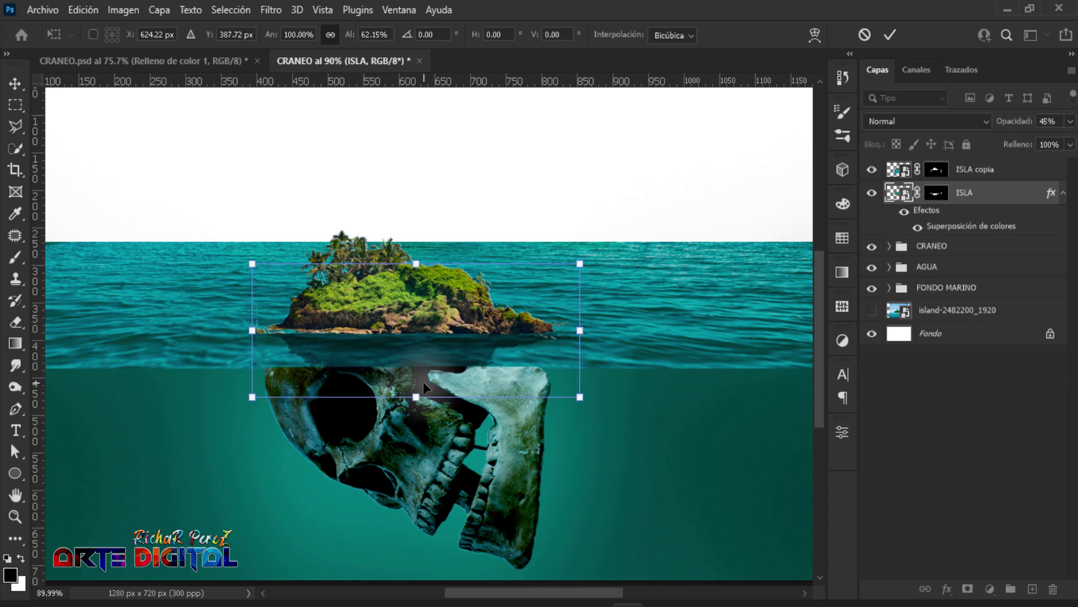
key(Return)
key(b)
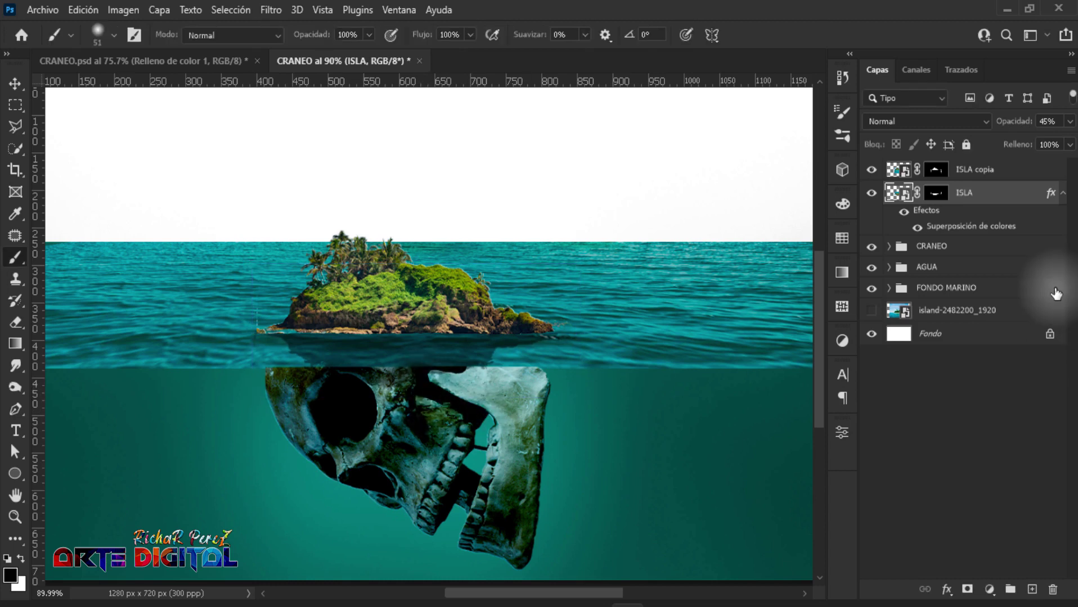
Convert ISLA to a smart object and apply a 4.4-pixel Gaussian Blur smart filter.
right_click(990, 202)
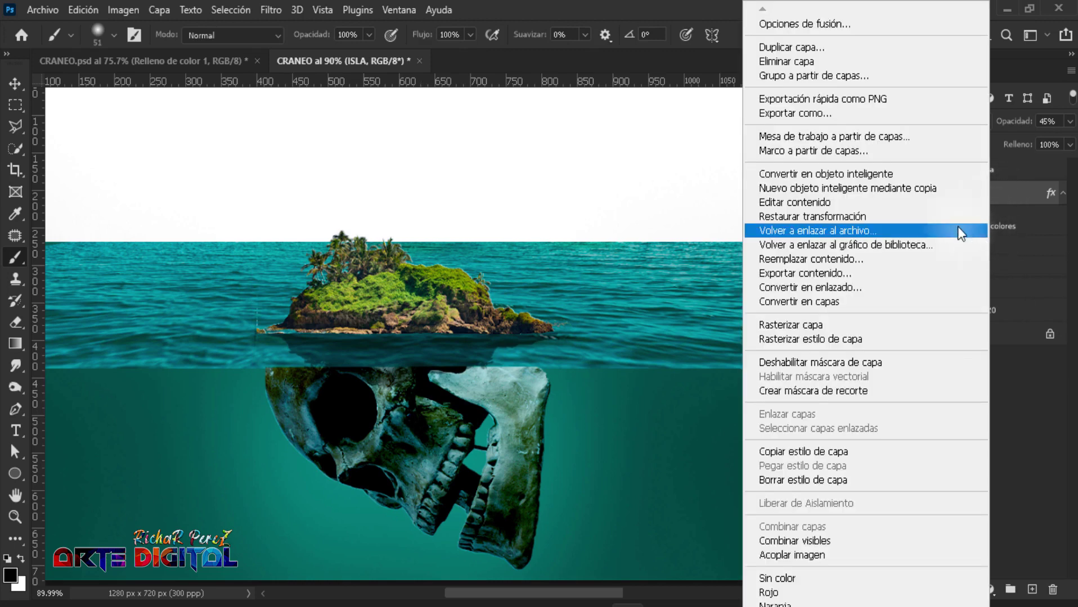
click(824, 174)
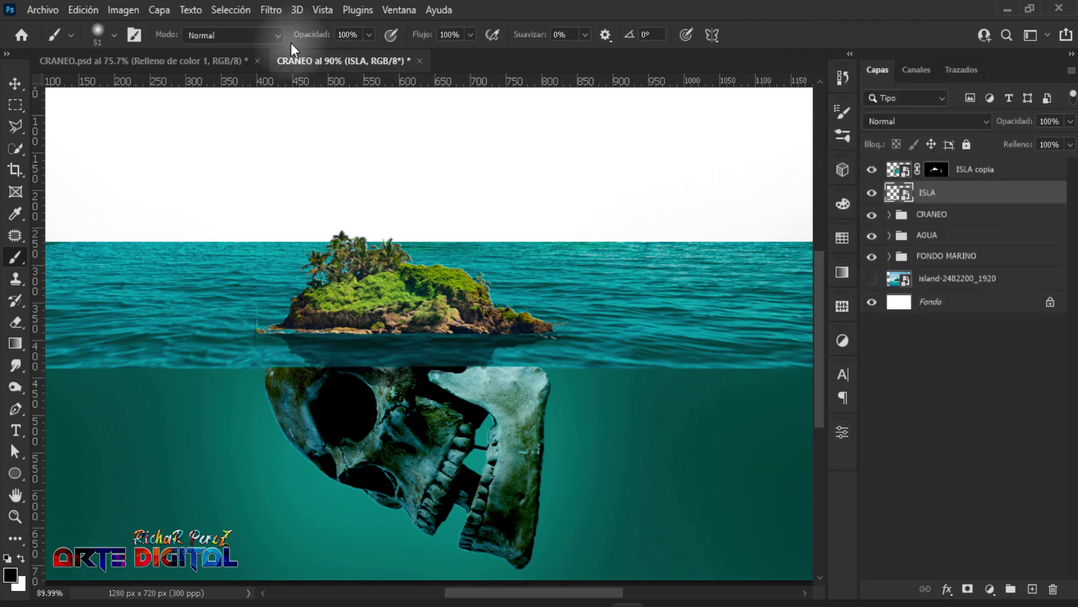
click(270, 10)
mouse_move(368, 207)
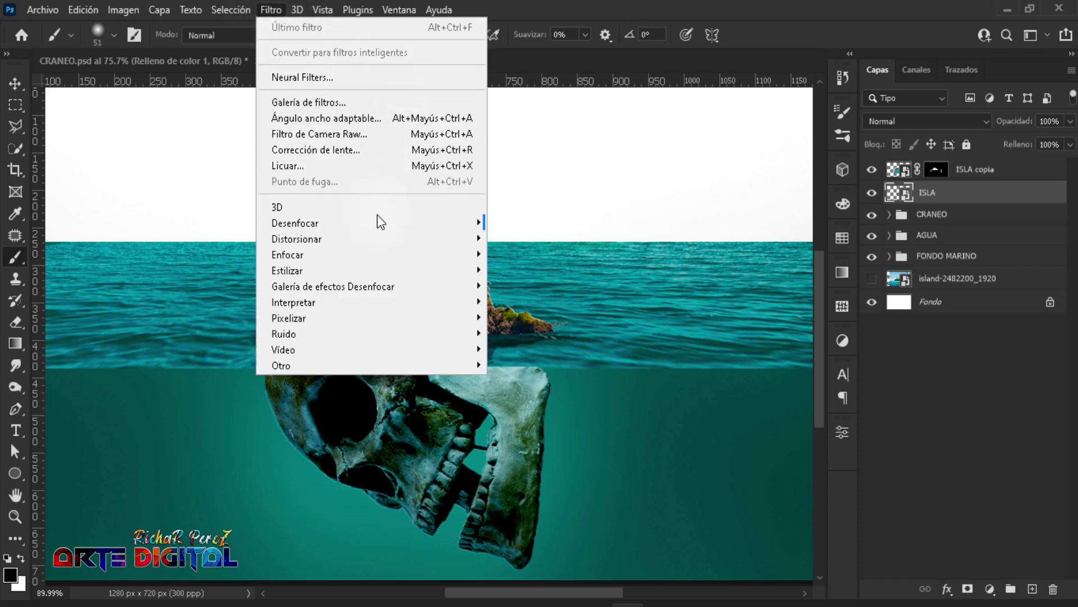
mouse_move(295, 223)
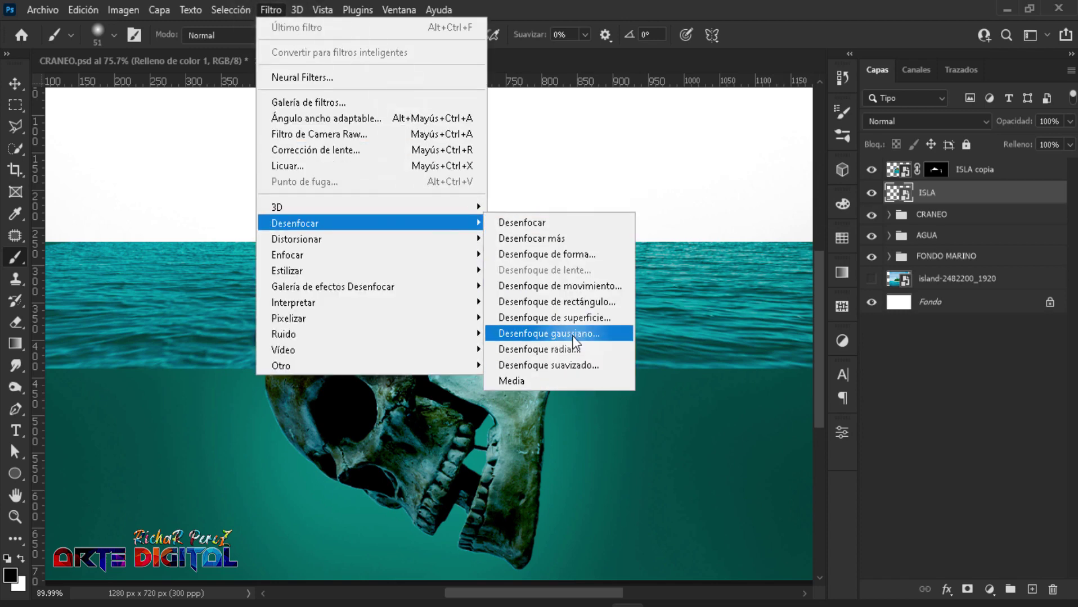
click(572, 336)
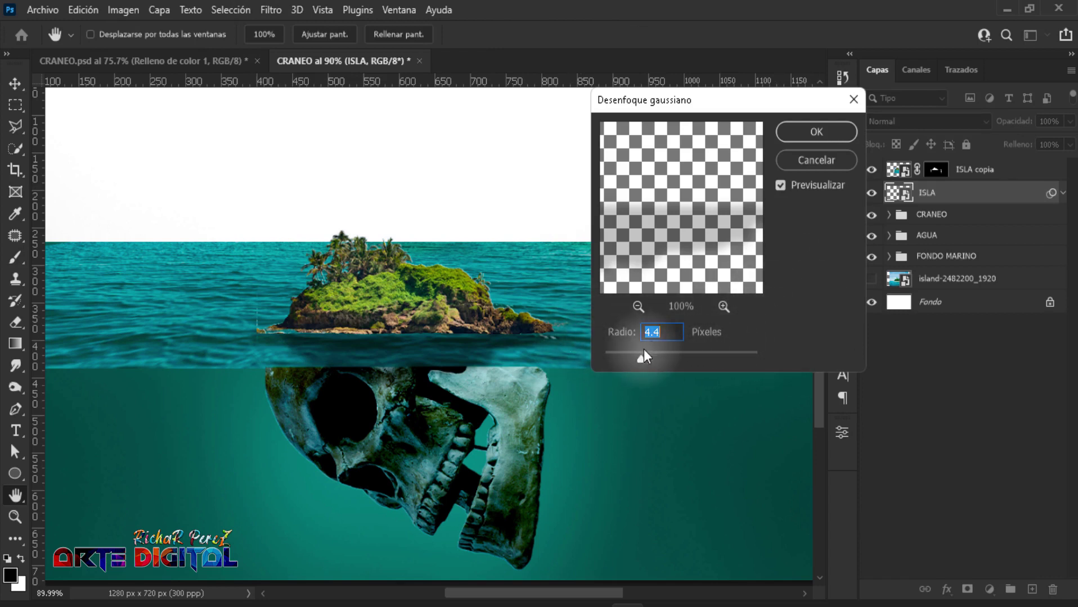
click(832, 138)
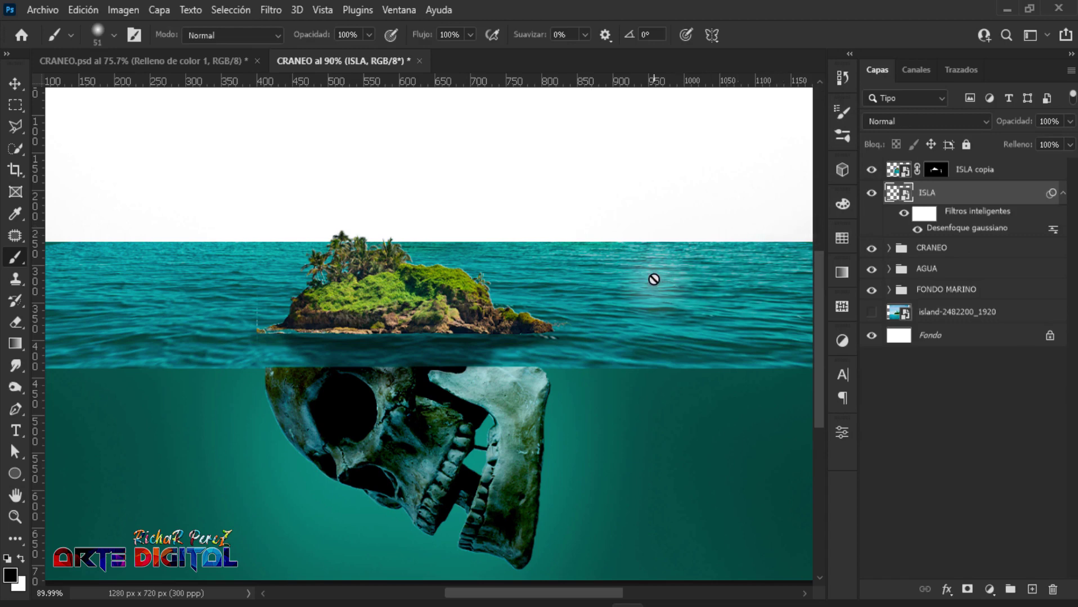
Select ISLA and ISLA copia together and nudge them about 7 pixels down.
scroll(450, 359, up, 3)
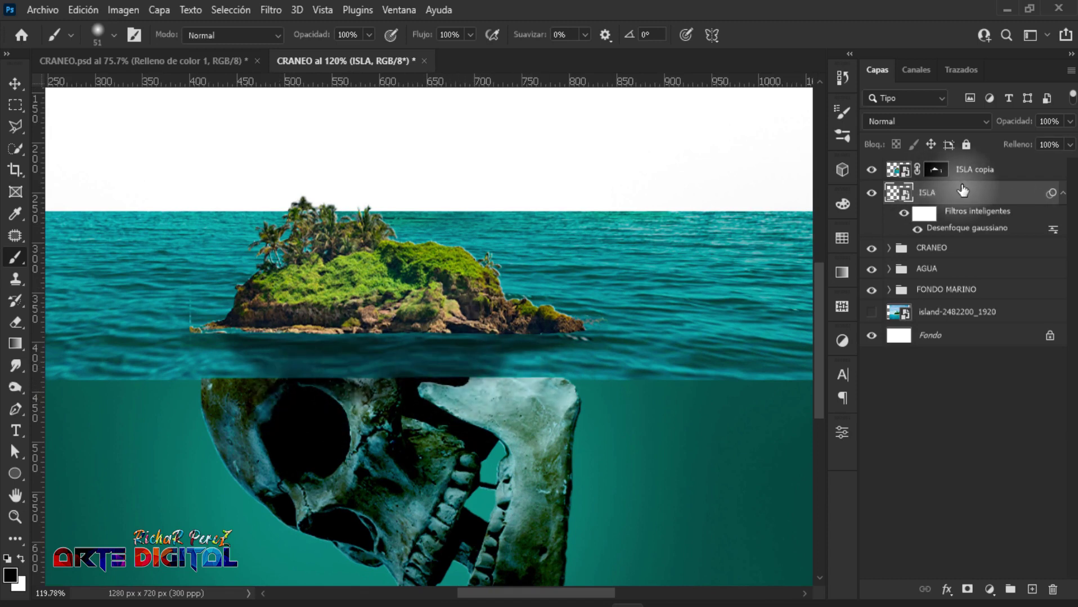
shift+click(986, 174)
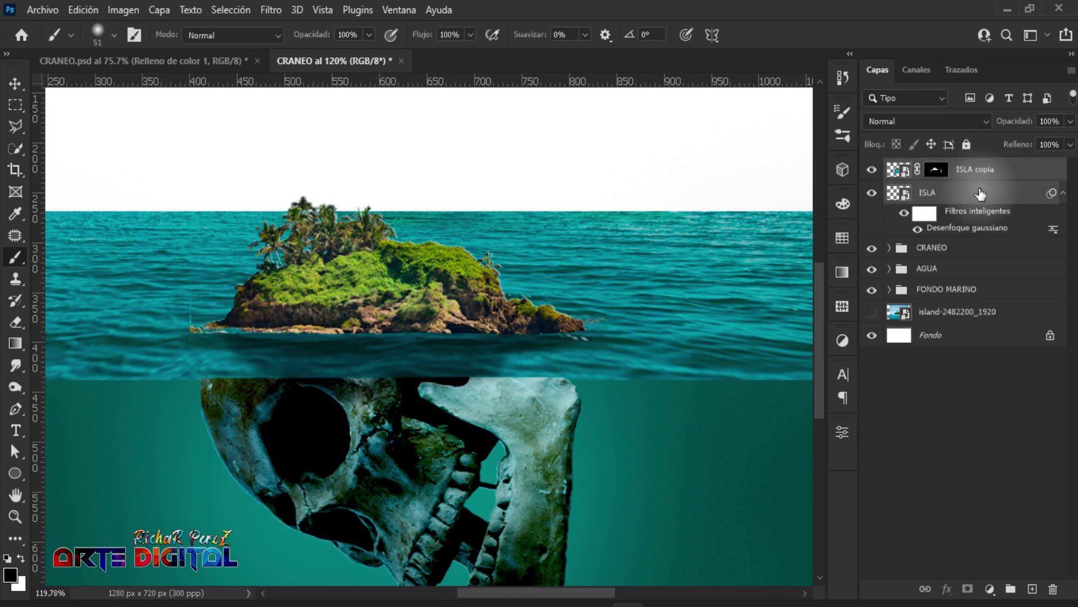
key(ctrl+t)
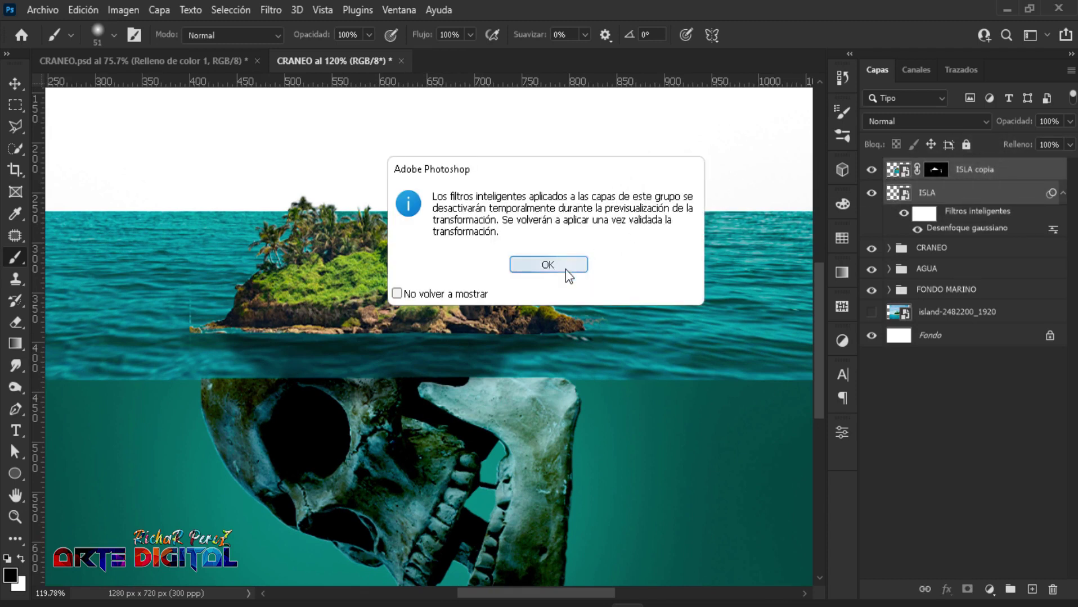
click(565, 269)
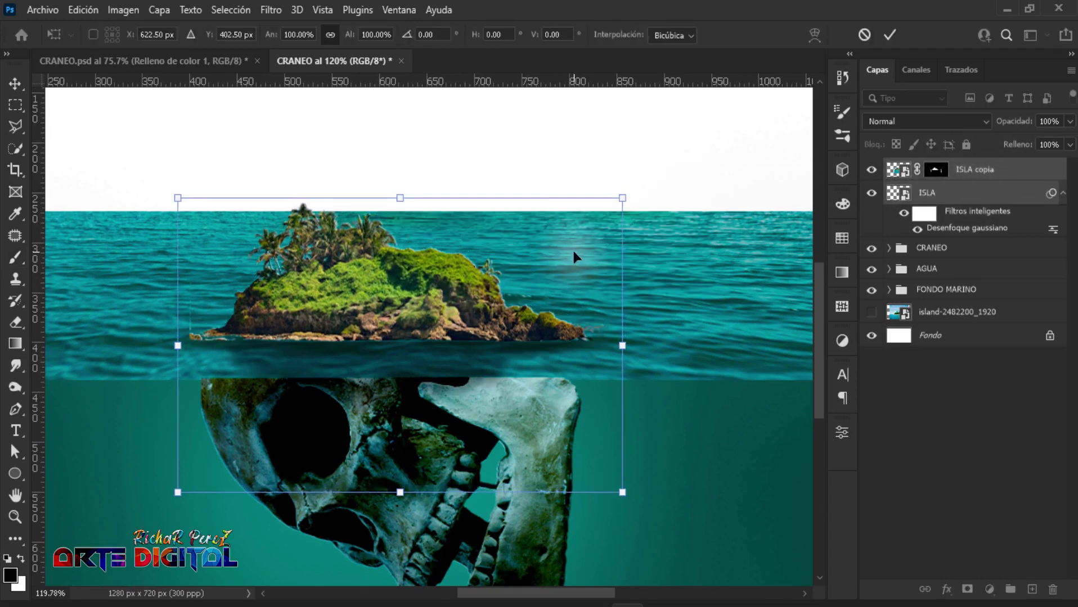
key(Down)
key(Down)
key(Down)
key(Down)
key(Down)
key(Down)
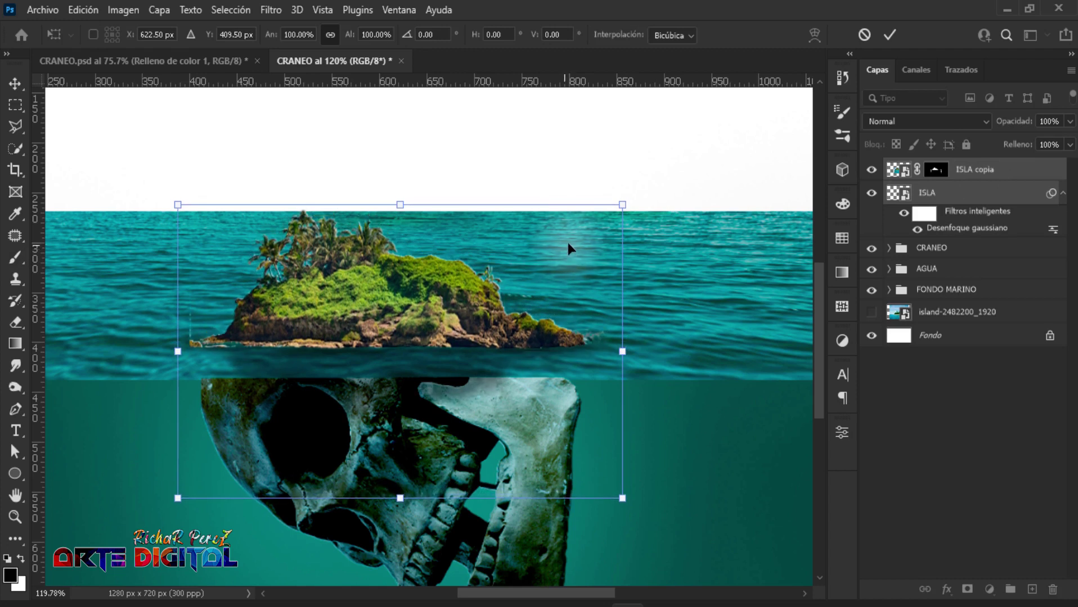
key(Return)
key(b)
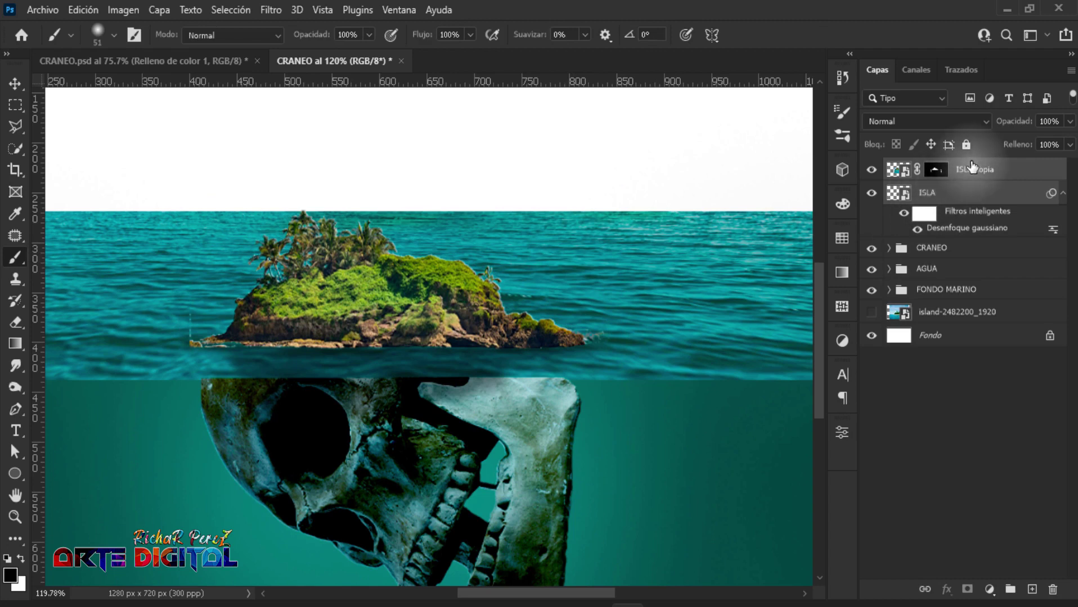
click(974, 169)
click(949, 216)
scroll(405, 253, down, 1)
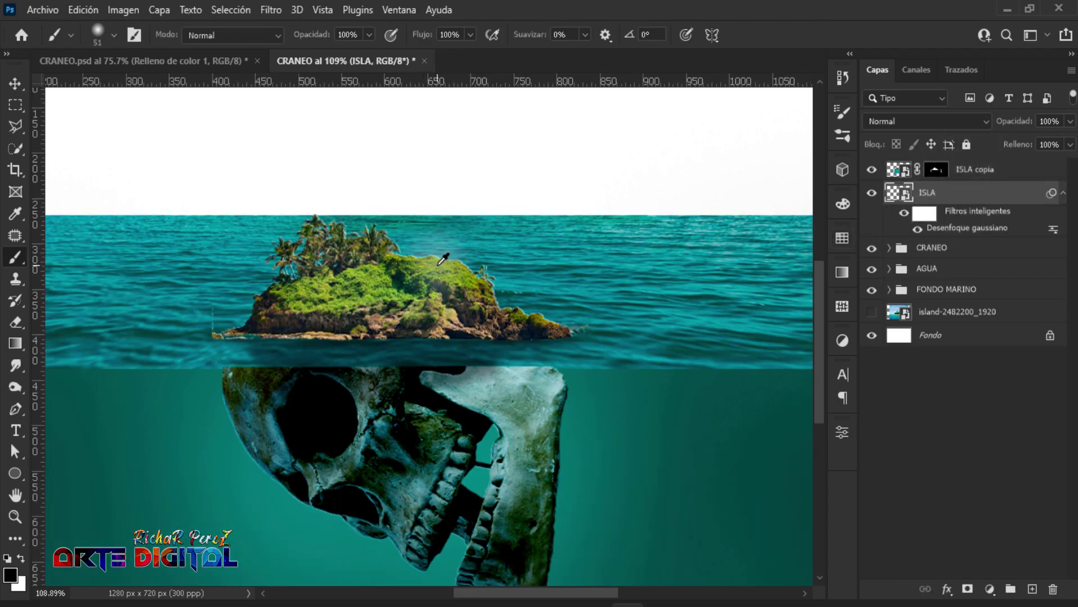
Add a Levels layer (Niveles 3) clipped to ISLA copia with black input 21.
click(1023, 178)
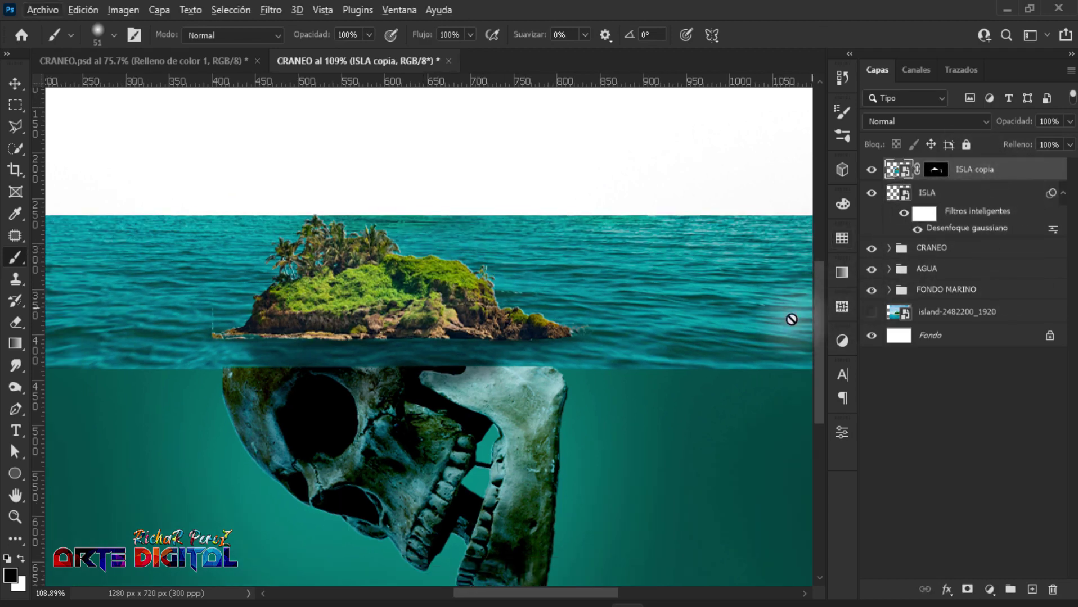
scroll(633, 383, up, 1)
scroll(632, 382, down, 1)
scroll(591, 373, down, 2)
scroll(596, 361, up, 1)
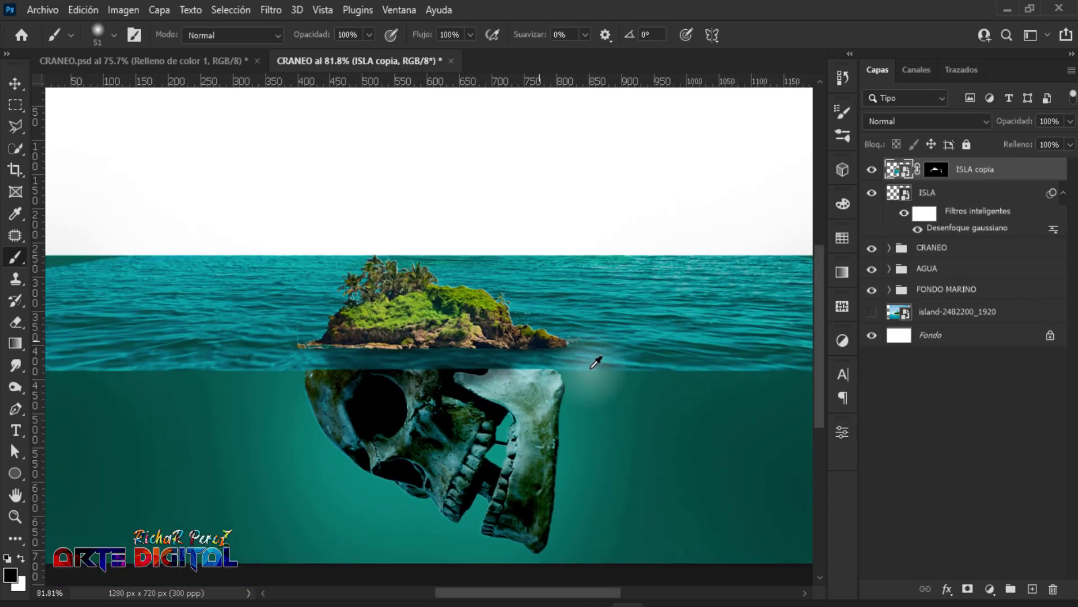
scroll(601, 356, up, 1)
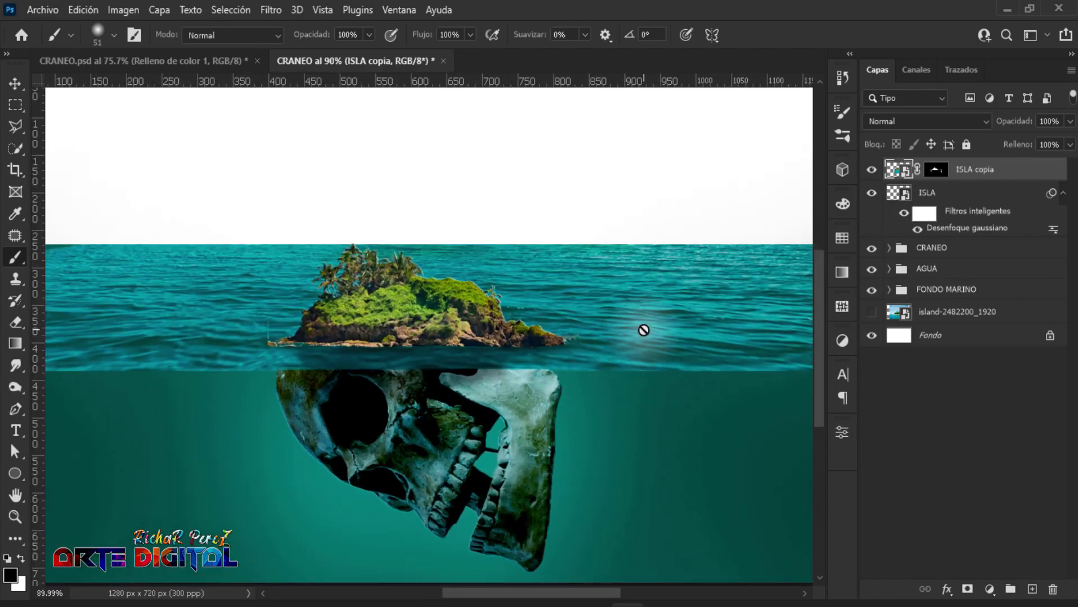
click(989, 590)
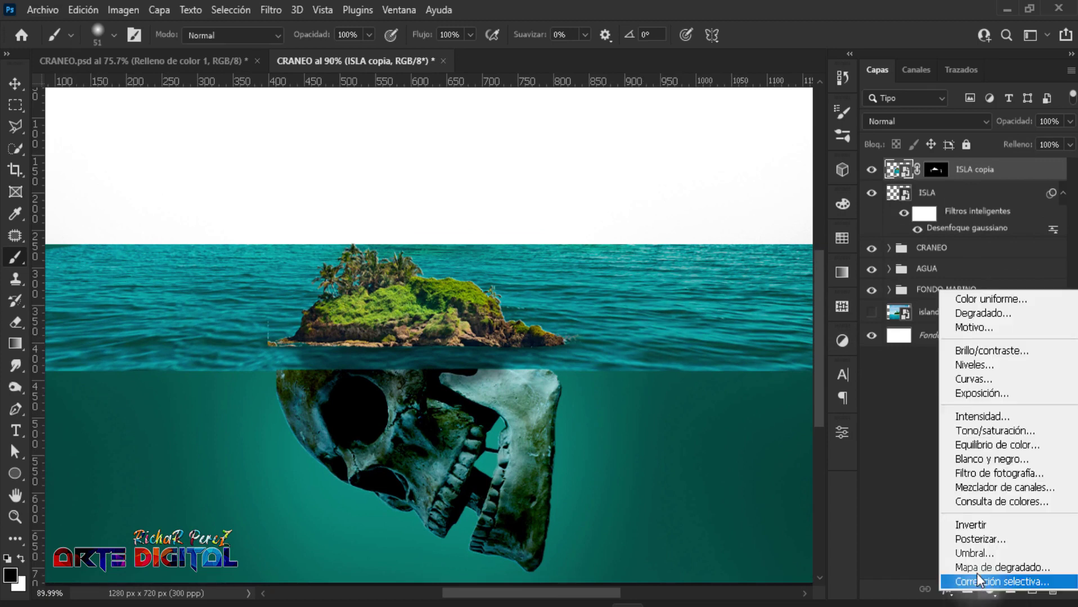
click(981, 371)
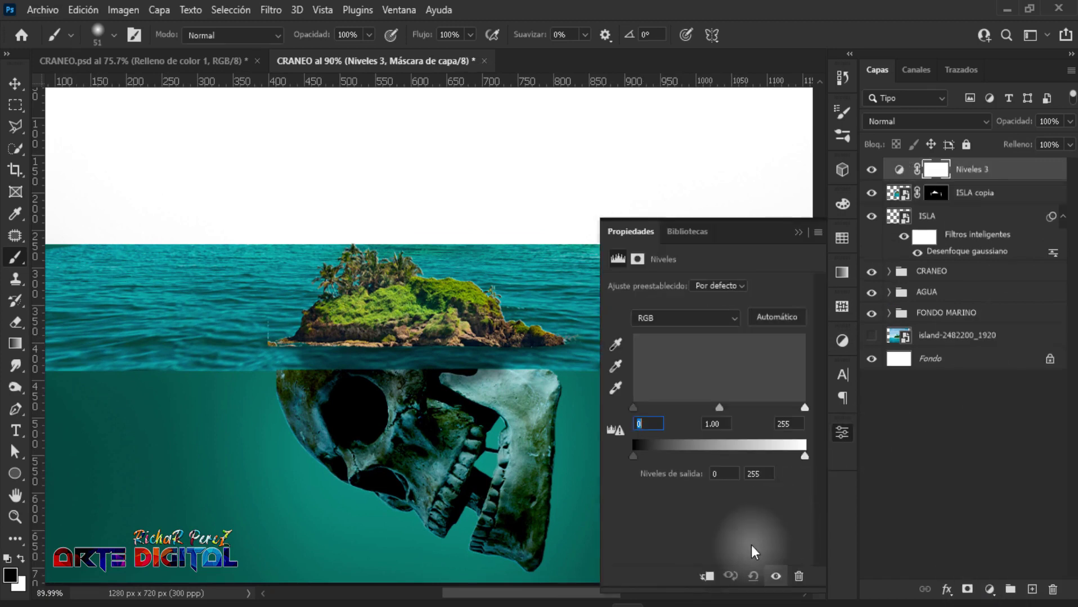
click(706, 577)
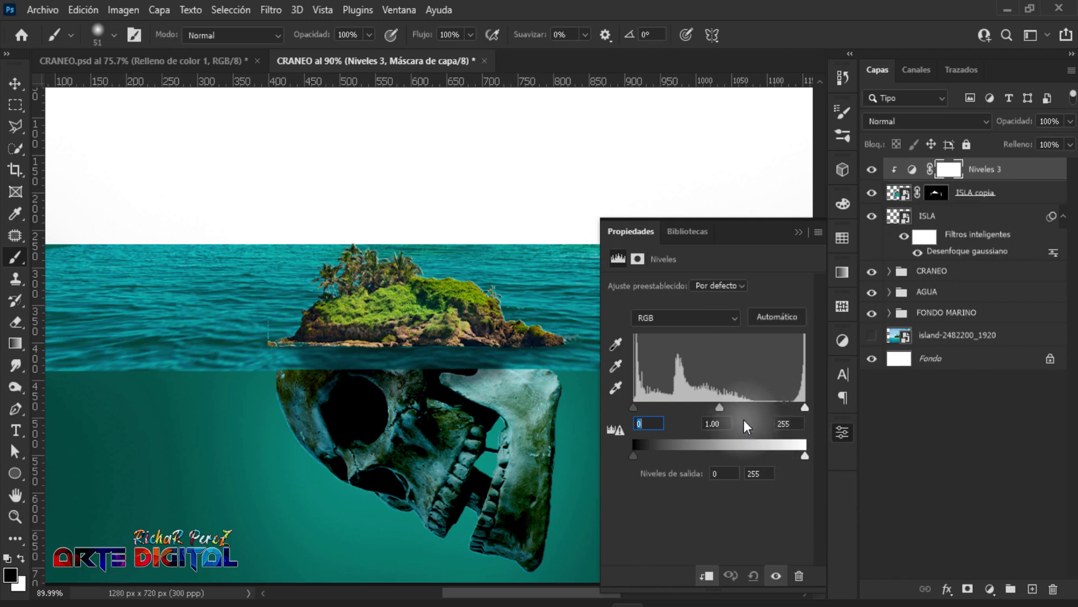
text(21)
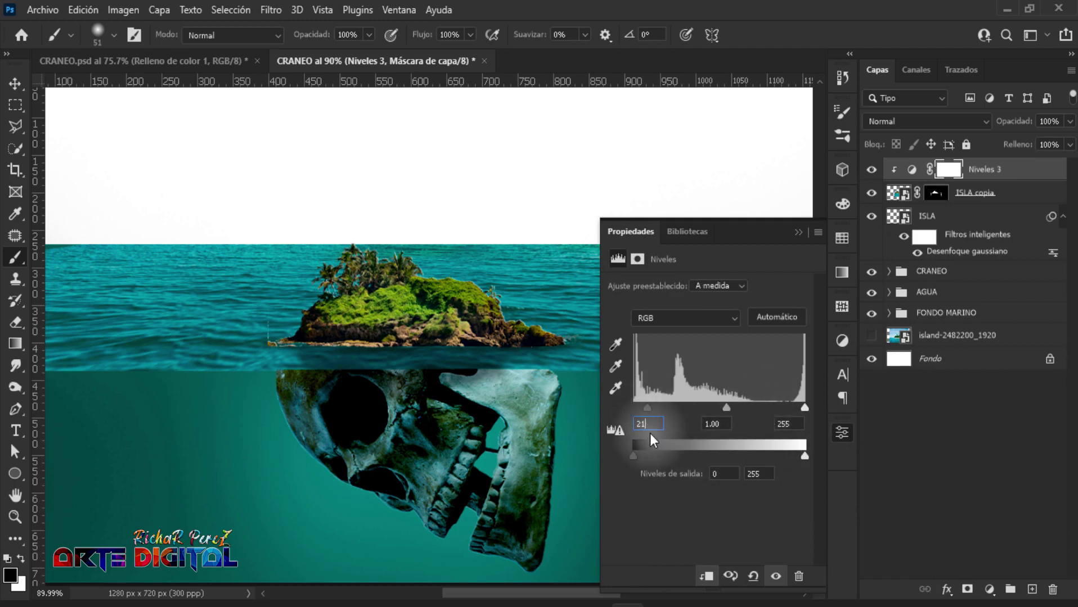
Add a clipped Brightness/Contrast layer with brightness -77 over the island.
click(799, 231)
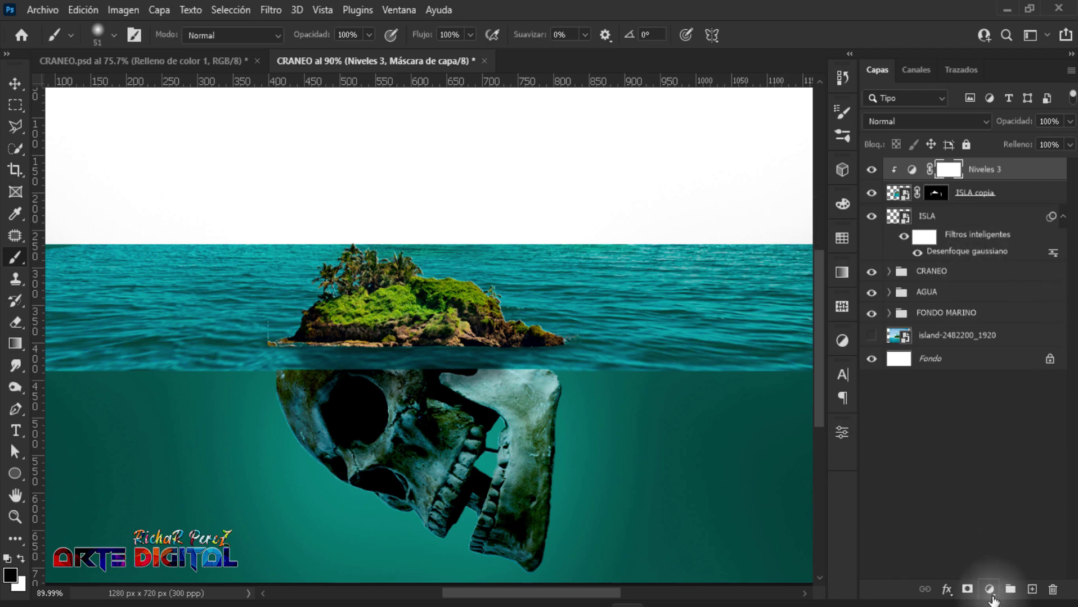
click(989, 590)
click(1045, 354)
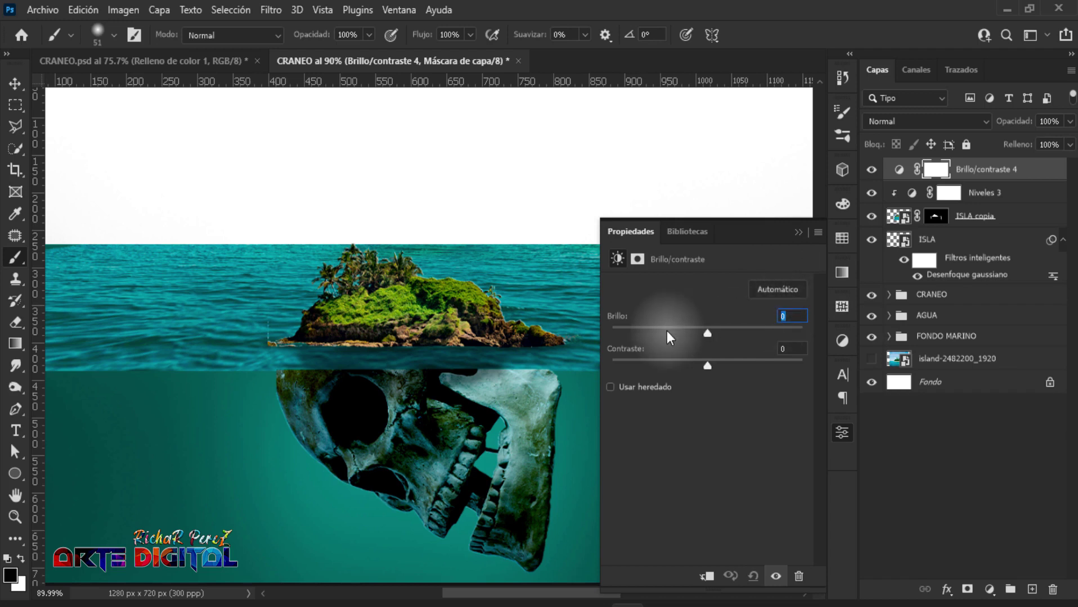
click(706, 576)
text(-)
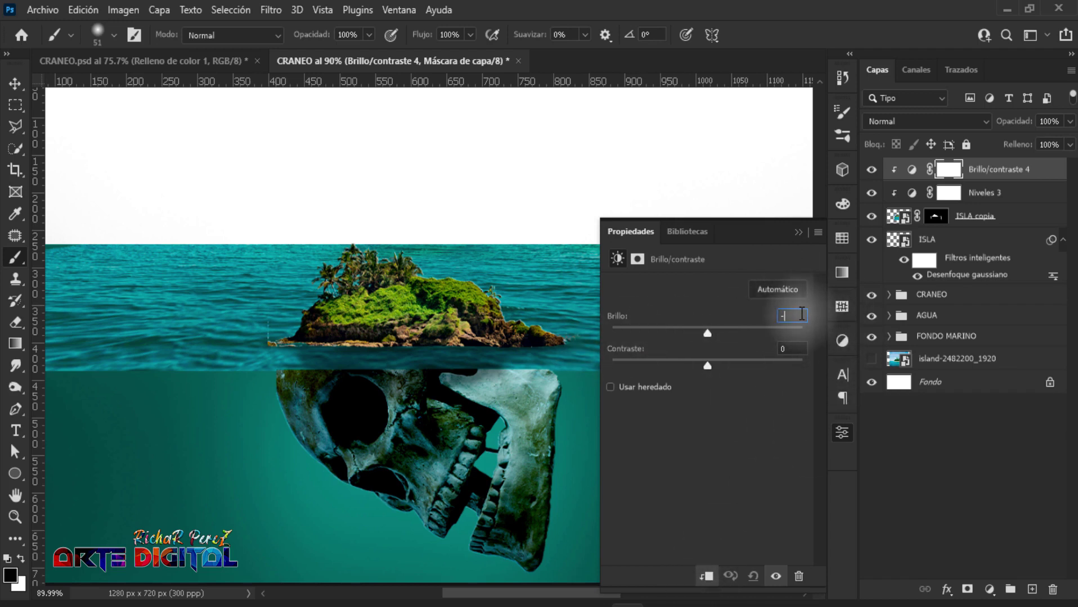
text(77)
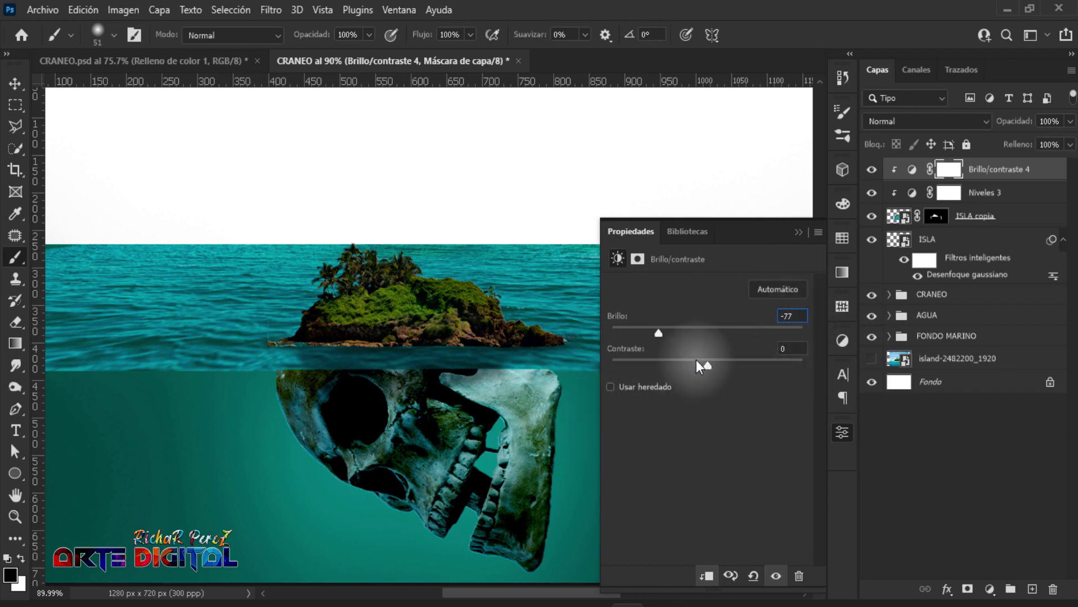
click(799, 236)
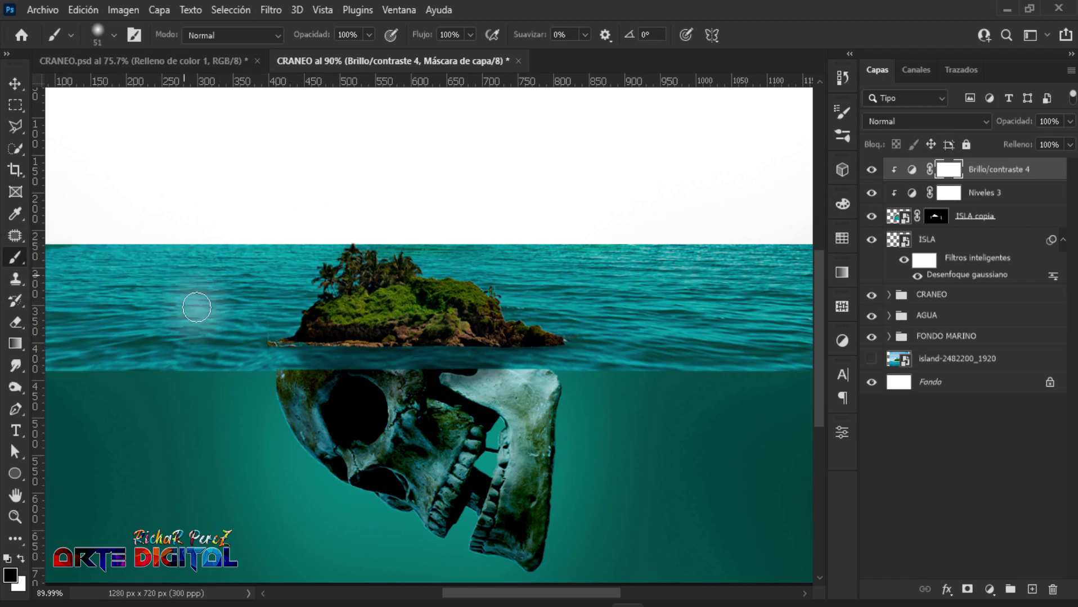
Reset to default black/white colours and set the brush flow to 4%.
click(7, 559)
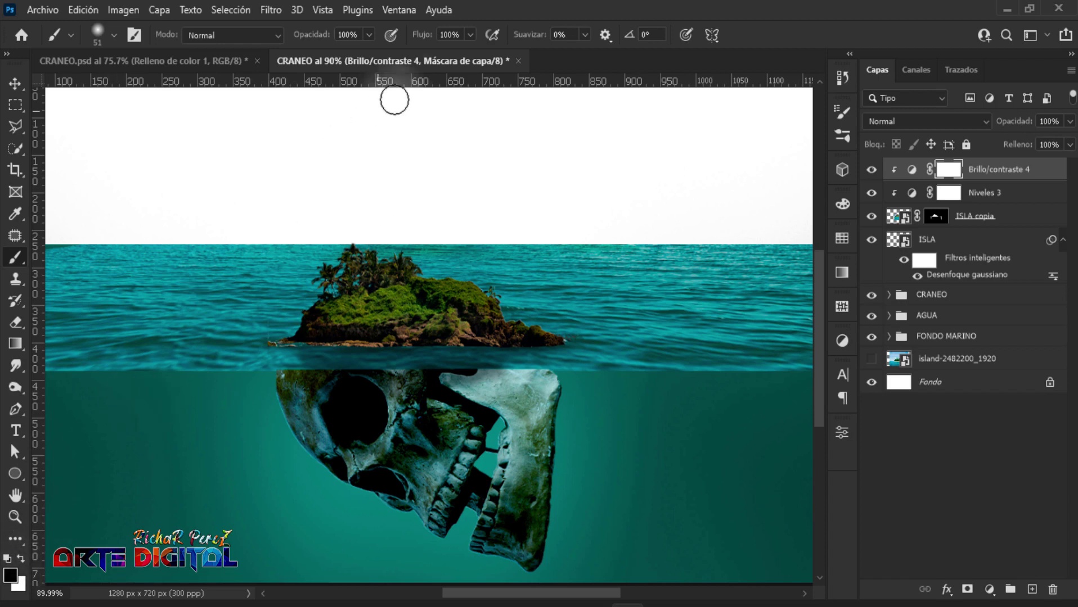
click(464, 35)
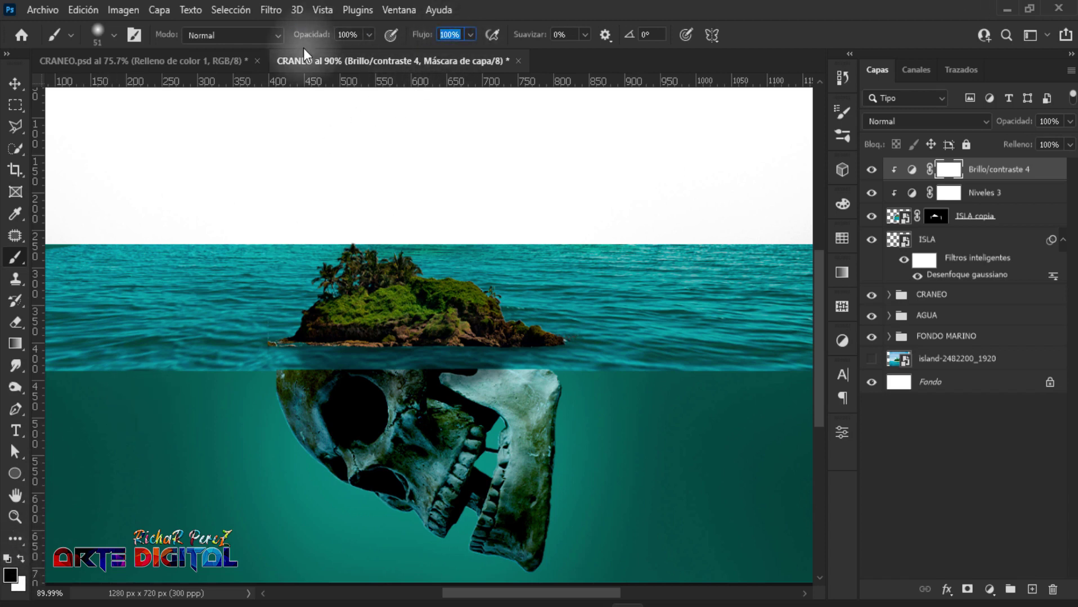
text(4)
key(Return)
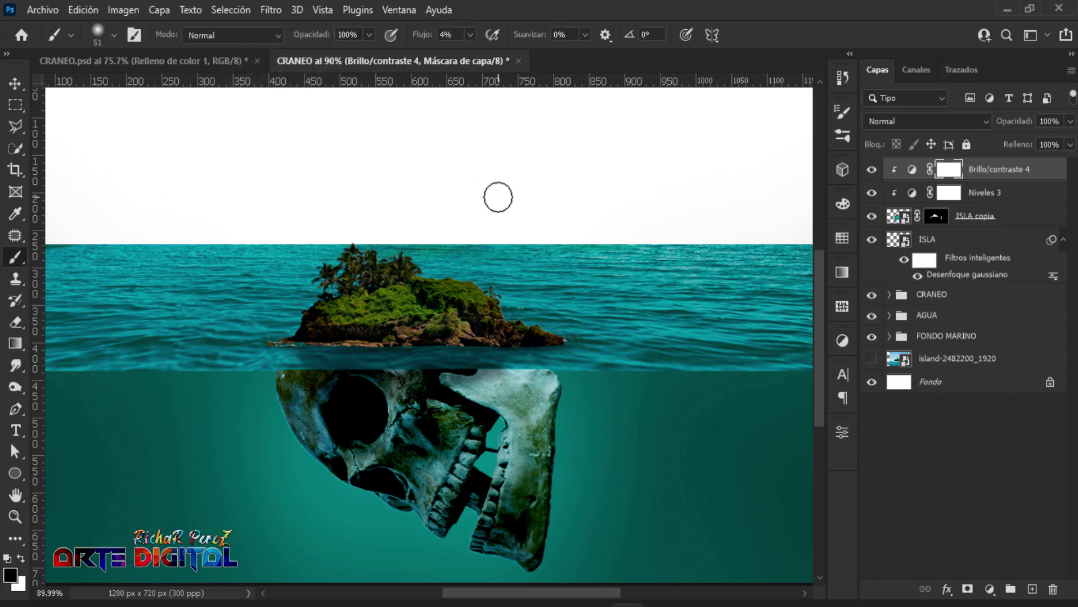
Paint soft black strokes on the Brillo/contraste 4 mask over the island's left side, then compare.
scroll(450, 265, up, 2)
scroll(438, 281, up, 2)
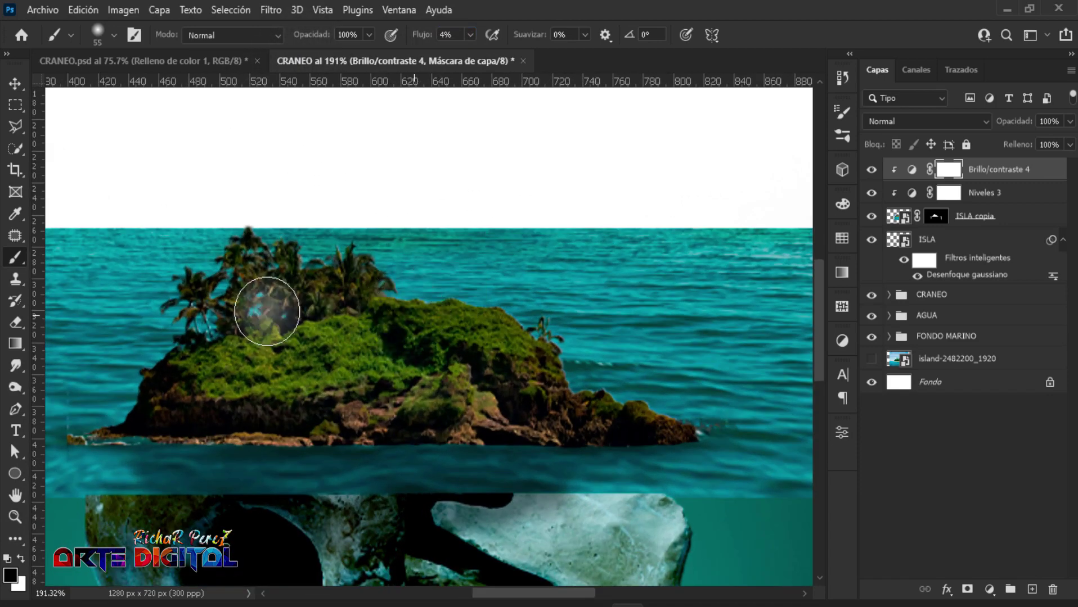
mouse_move(267, 311)
mouse_down()
mouse_move(356, 269)
mouse_move(212, 300)
mouse_move(135, 378)
mouse_move(336, 343)
mouse_move(486, 293)
mouse_move(476, 319)
mouse_move(630, 364)
mouse_move(400, 312)
mouse_move(205, 373)
mouse_move(134, 363)
mouse_move(149, 271)
mouse_move(159, 296)
mouse_move(101, 313)
mouse_move(171, 263)
mouse_move(561, 319)
mouse_move(524, 308)
mouse_move(416, 320)
mouse_move(364, 363)
mouse_move(157, 361)
mouse_move(260, 349)
mouse_move(365, 301)
mouse_move(494, 328)
mouse_move(192, 301)
mouse_move(173, 337)
mouse_move(190, 370)
mouse_move(437, 360)
mouse_up()
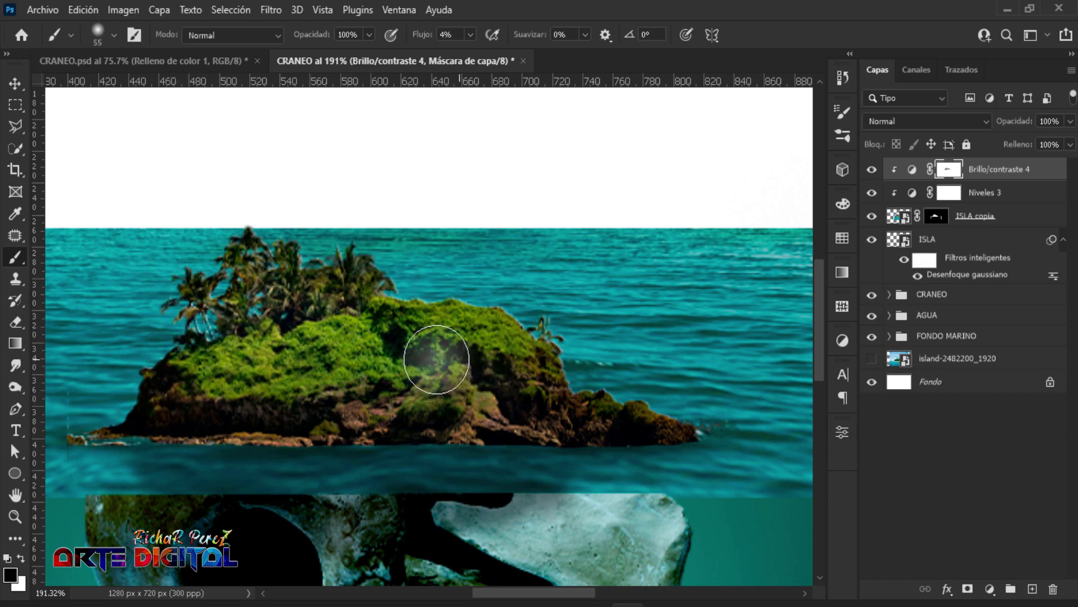
click(872, 170)
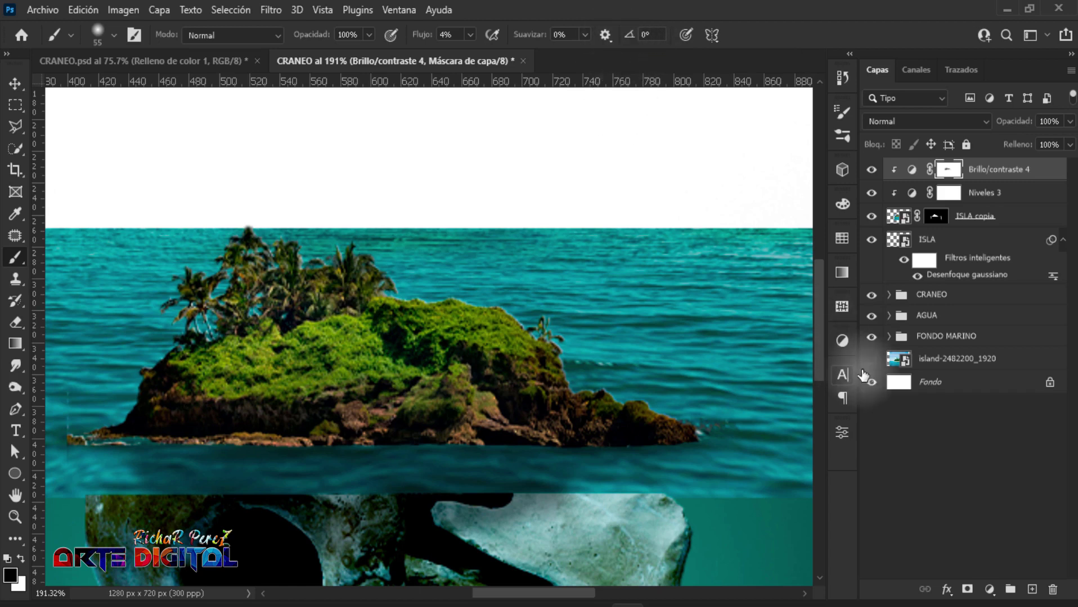
Add a clipped Color Balance layer with midtones at +28 green and +23 blue.
click(989, 589)
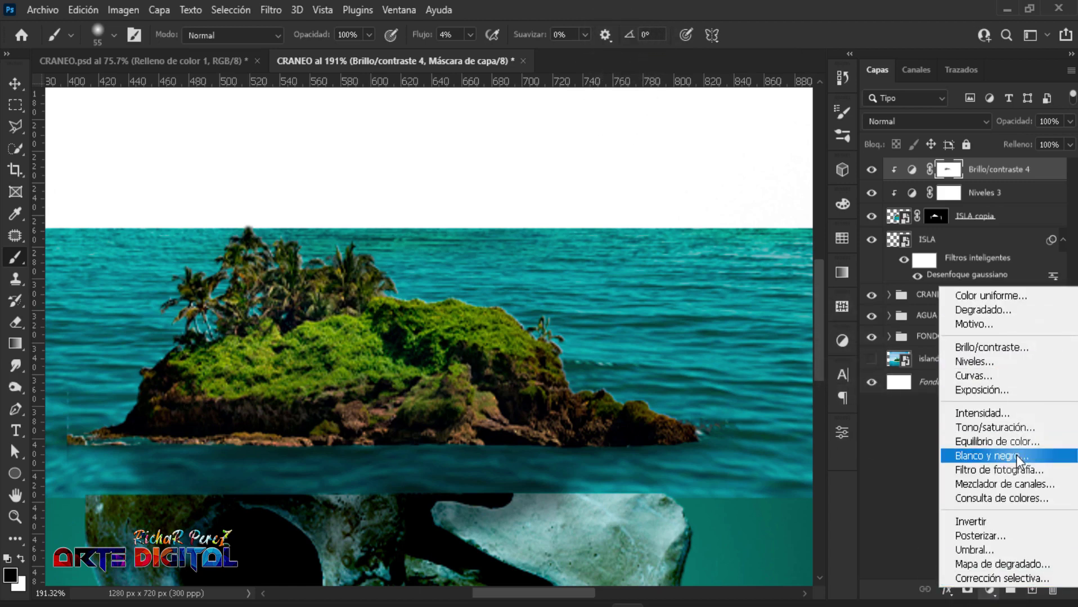
click(1016, 441)
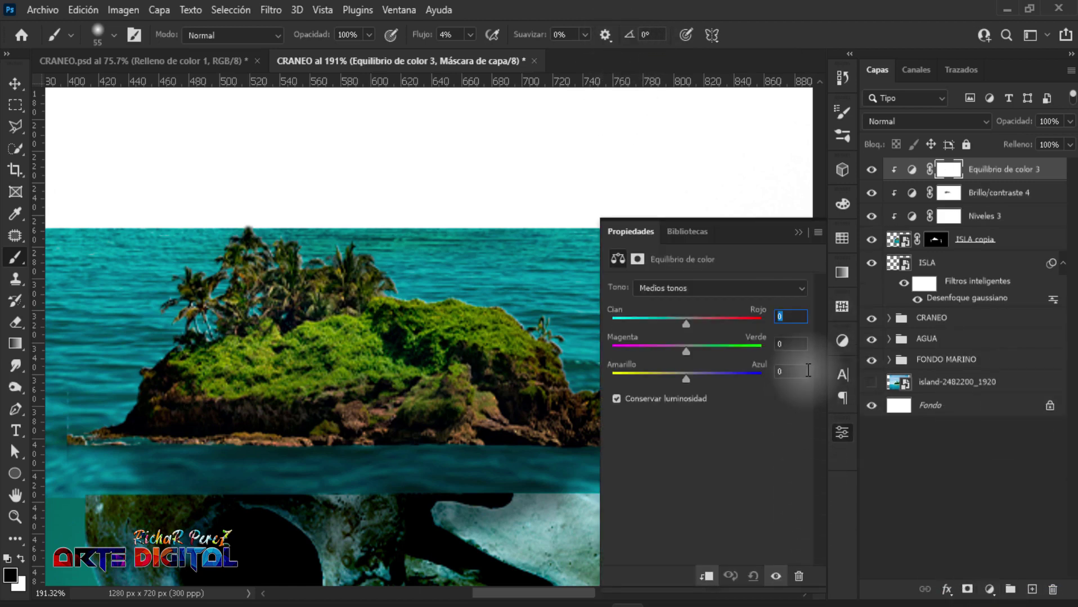
click(794, 343)
text(+28)
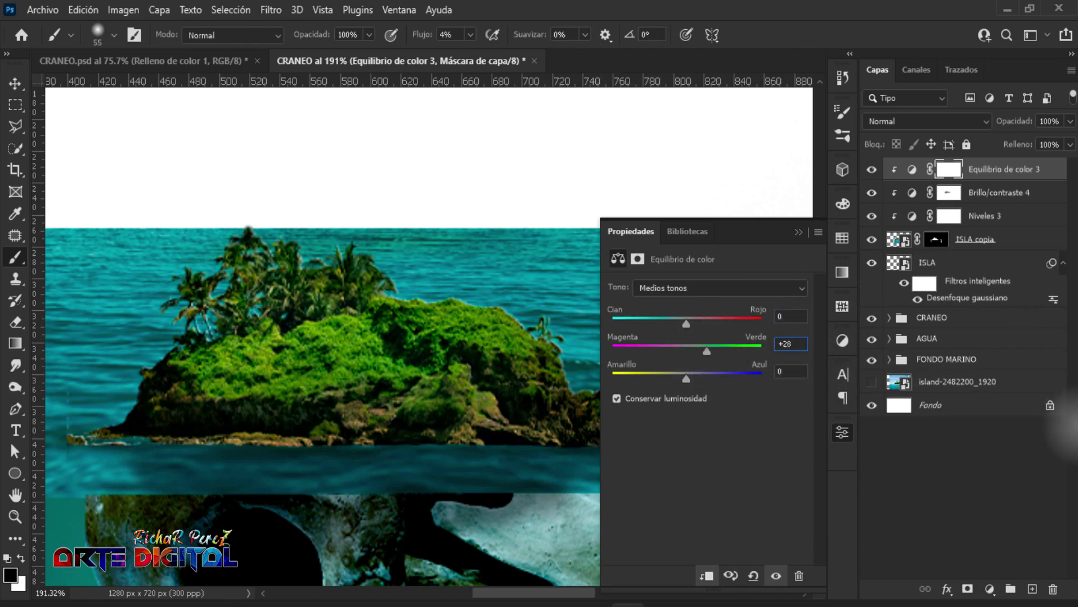
click(791, 371)
text(+23)
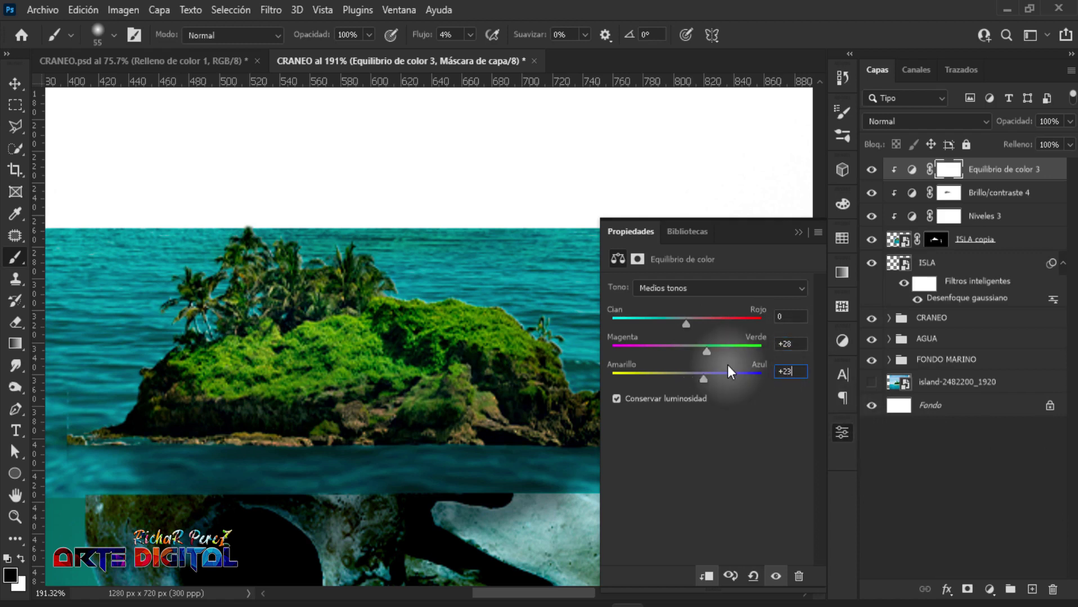
click(798, 233)
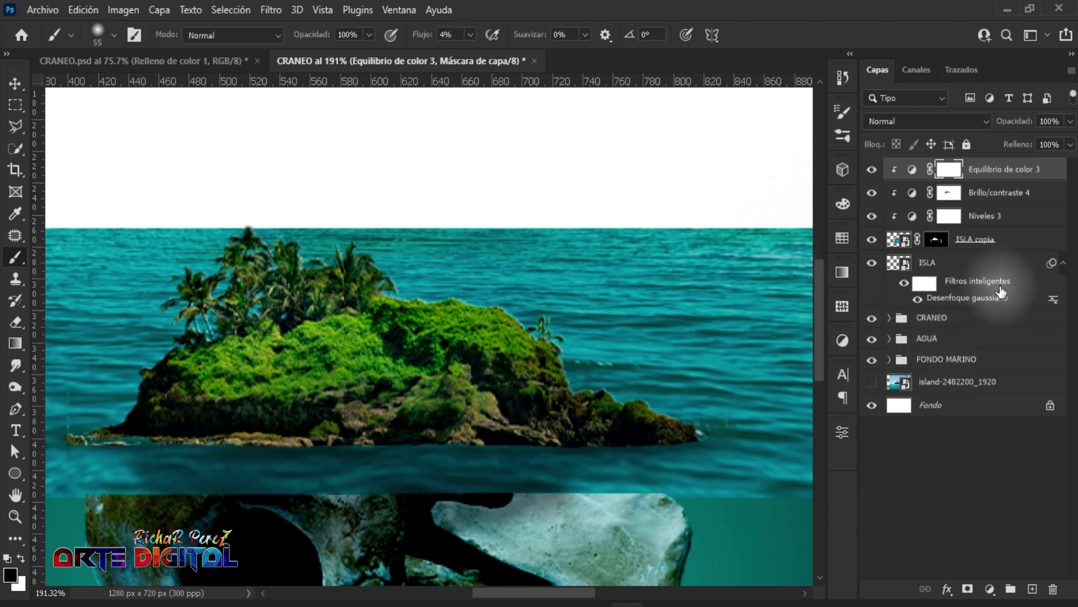
shift+click(931, 263)
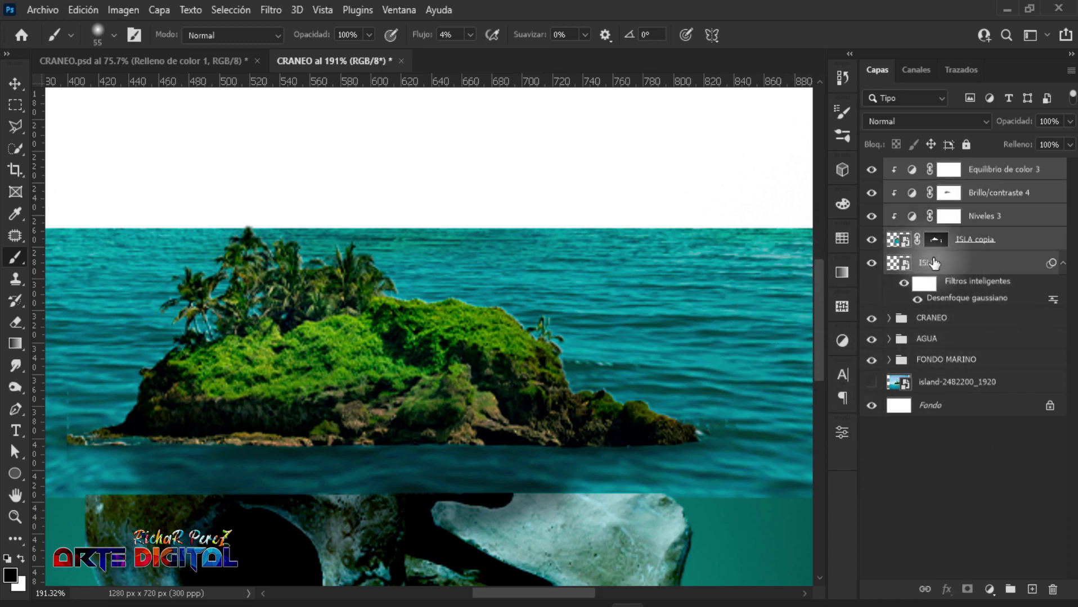
key(ctrl+g)
double_click(928, 168)
text(ISLA)
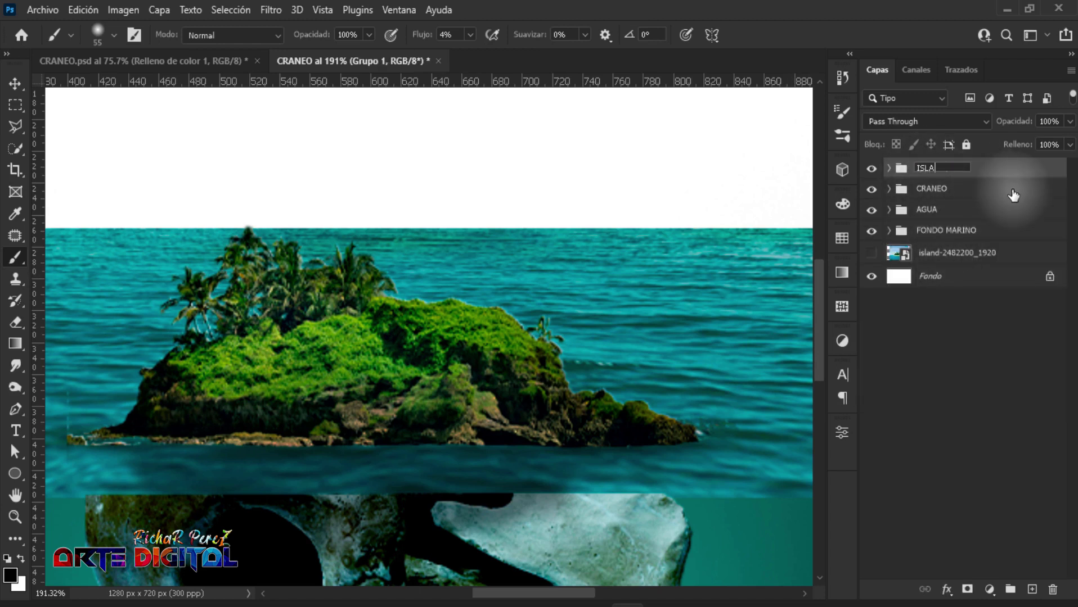
scroll(618, 284, down, 2)
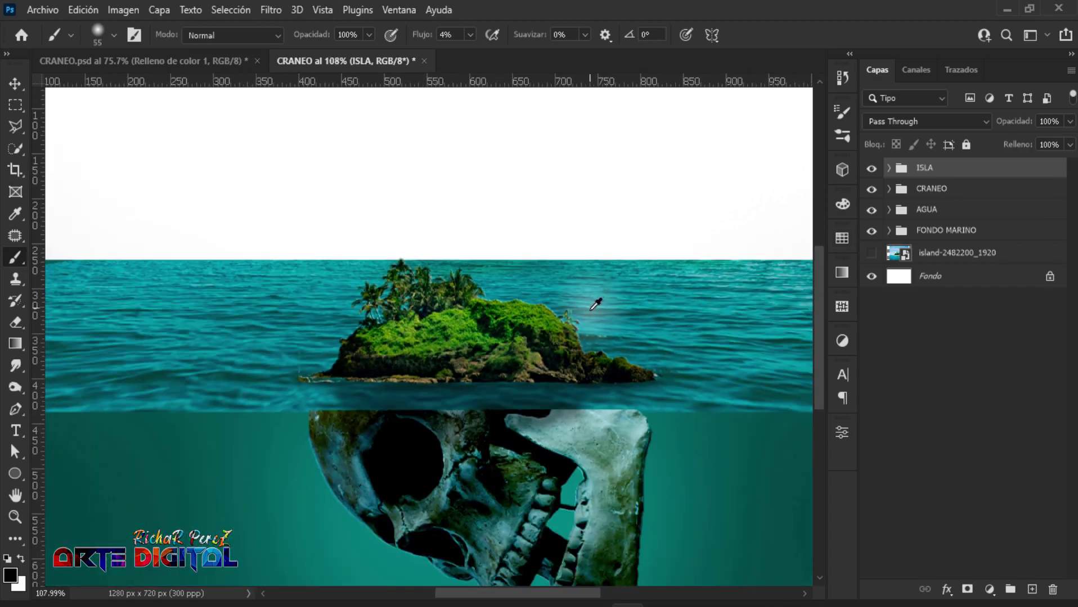
scroll(596, 303, down, 1)
scroll(671, 302, down, 1)
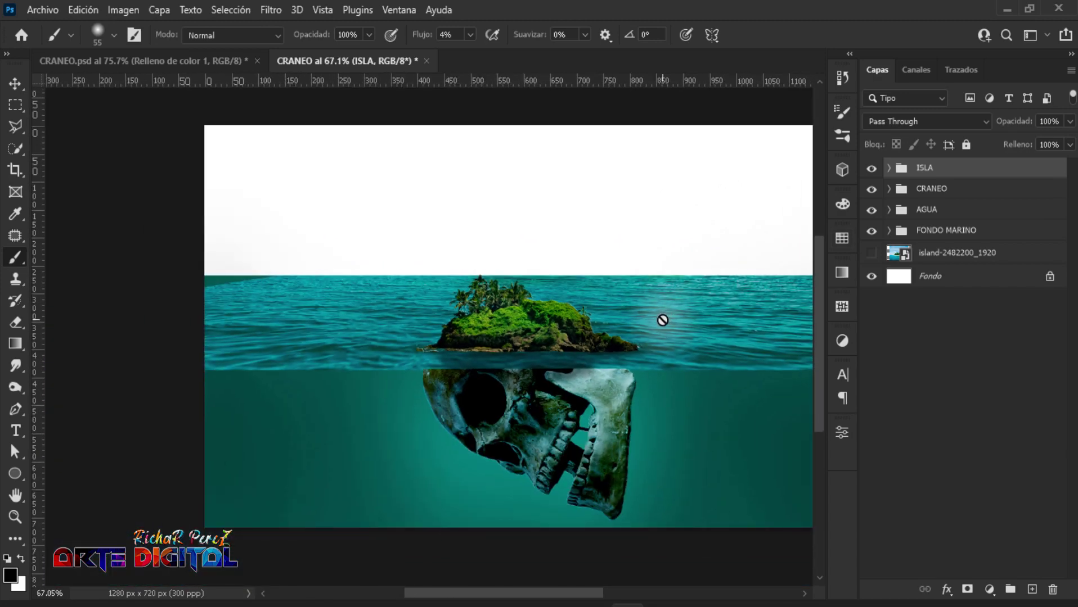
scroll(662, 321, up, 1)
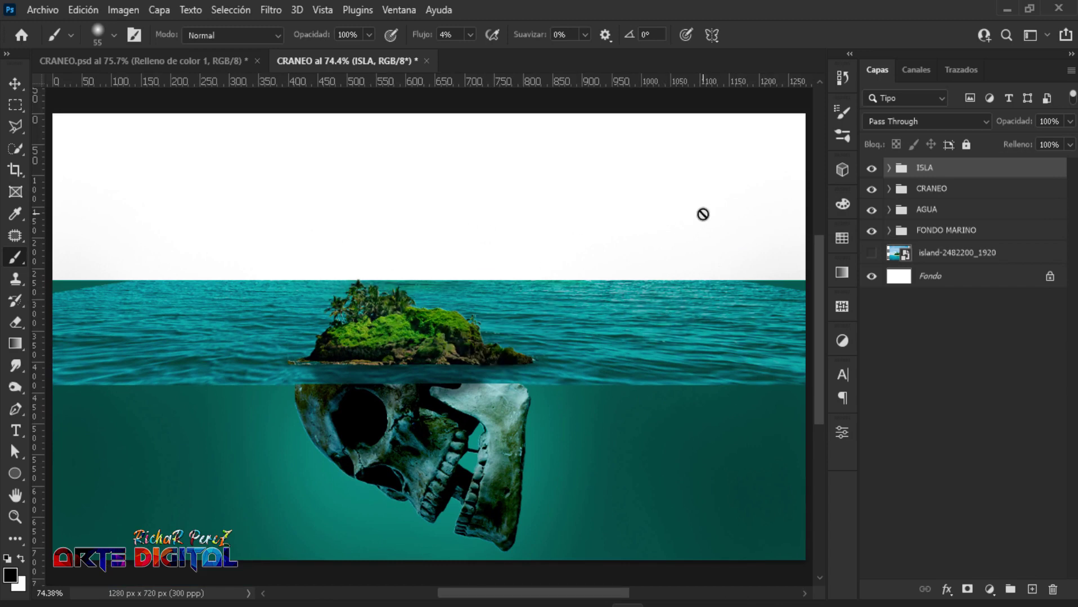
Place zakynthos-4908247_1920 into the composite as an embedded image.
click(43, 10)
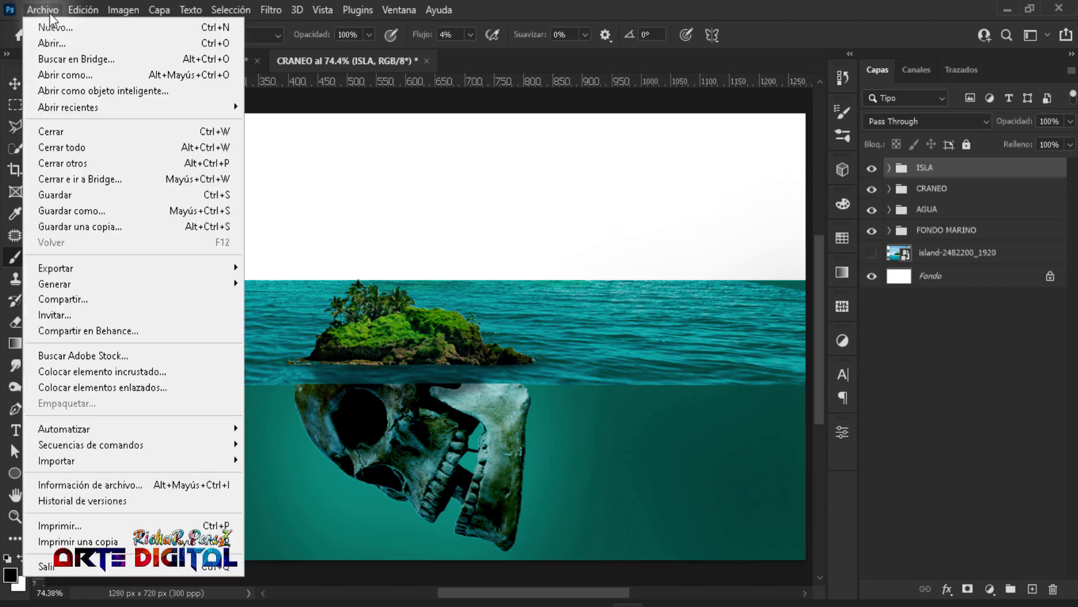
click(106, 371)
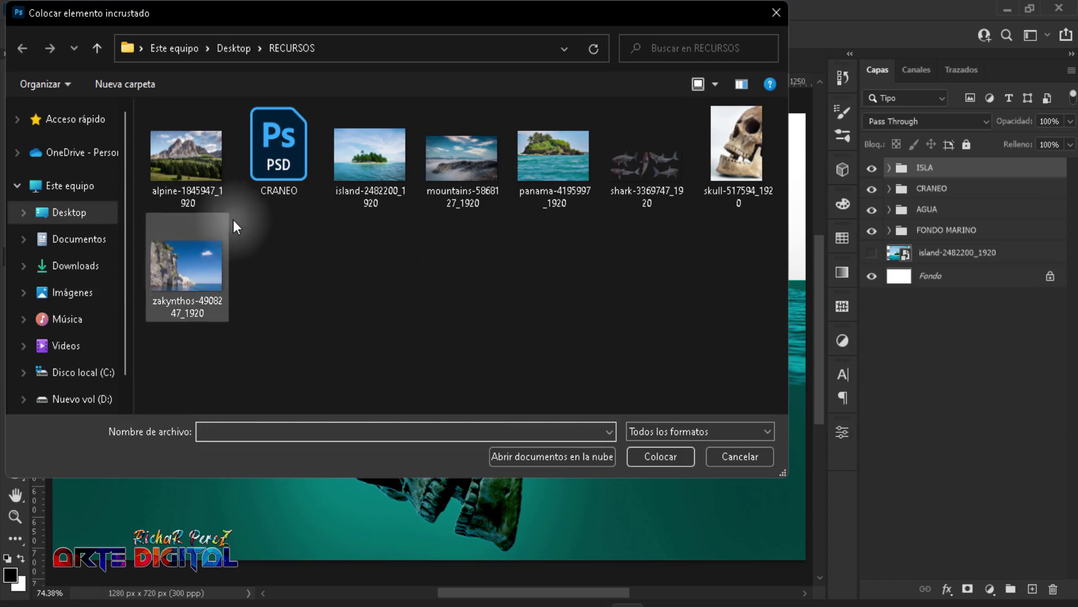
click(194, 276)
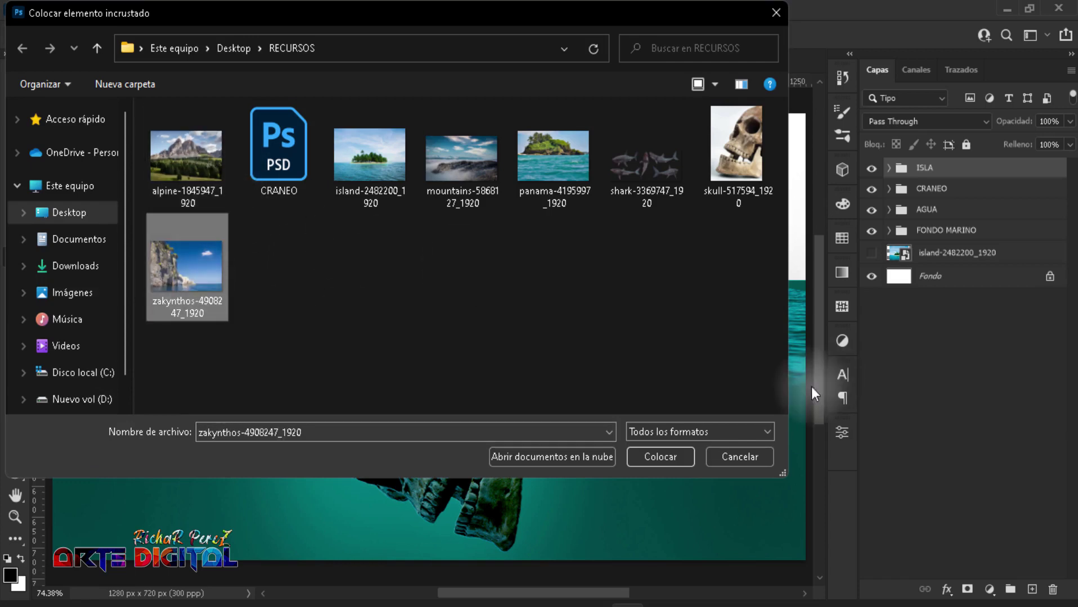
click(666, 457)
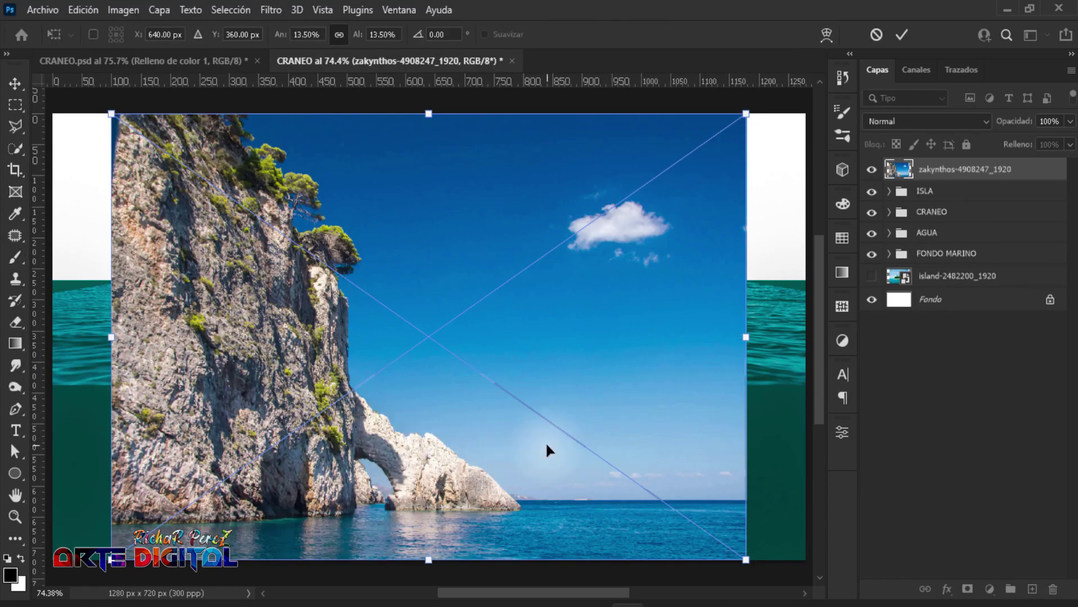
Scale the cliff photo down to 8.68%, centre it over the island, and commit.
scroll(537, 411, down, 2)
drag(710, 354, 516, 367)
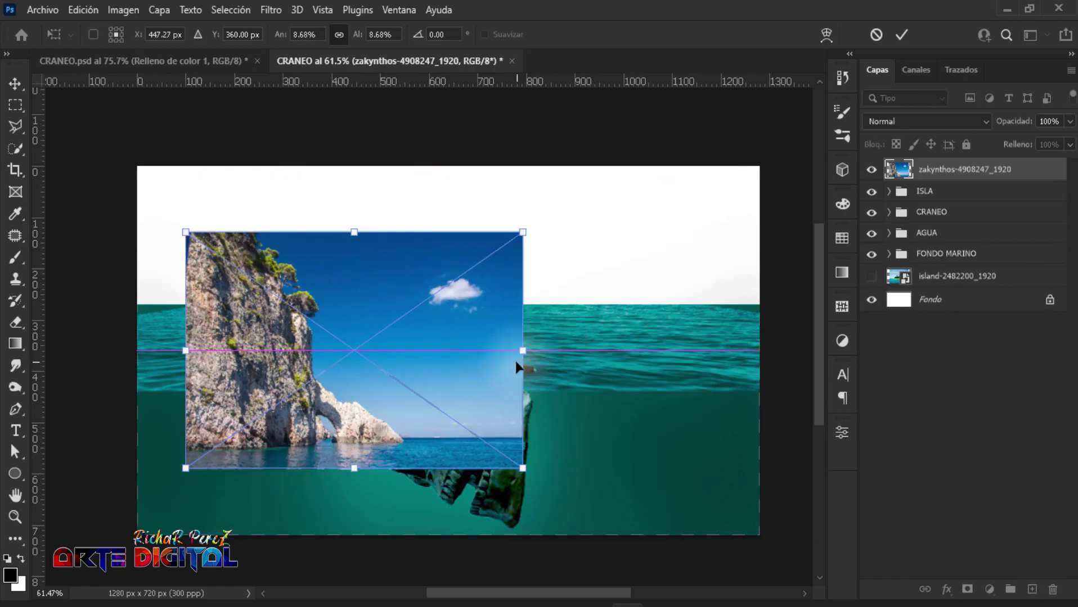
drag(400, 369, 493, 366)
scroll(423, 377, up, 1)
scroll(423, 379, up, 2)
scroll(423, 380, up, 2)
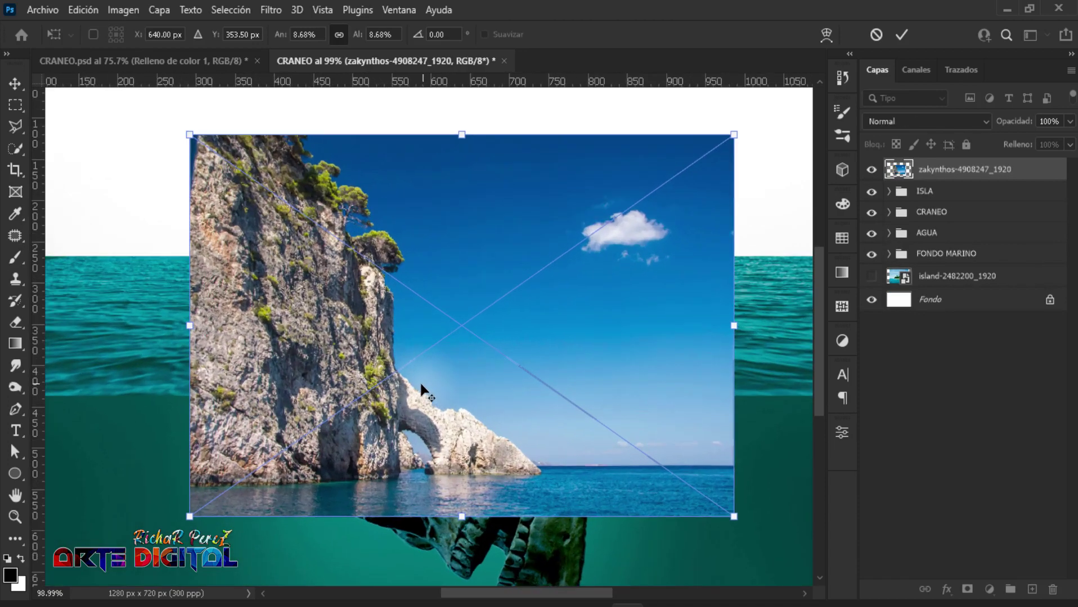
key(alt+space)
key(Escape)
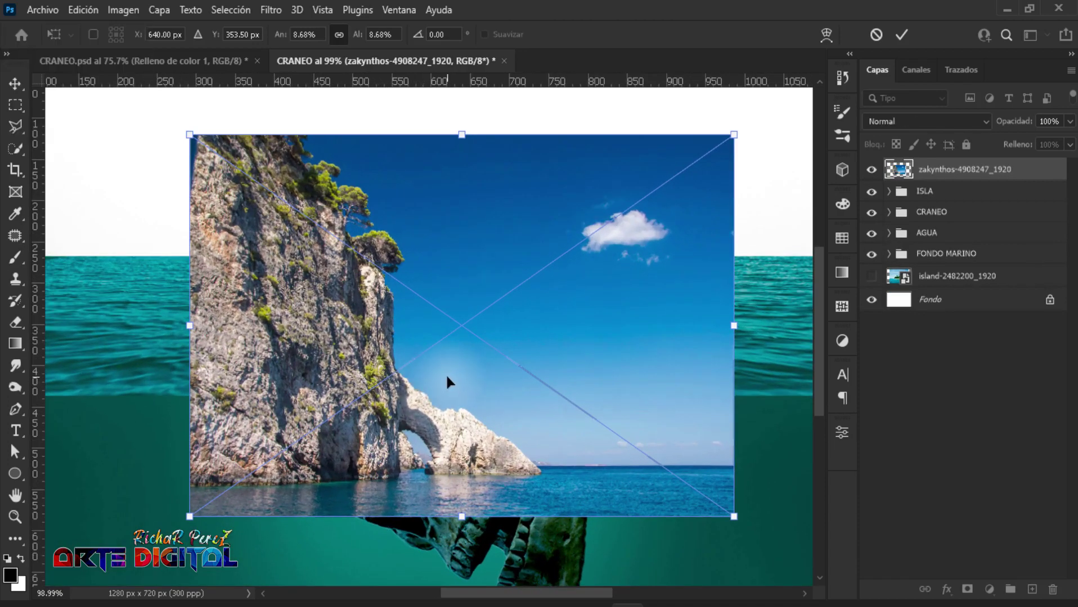
key(Return)
key(b)
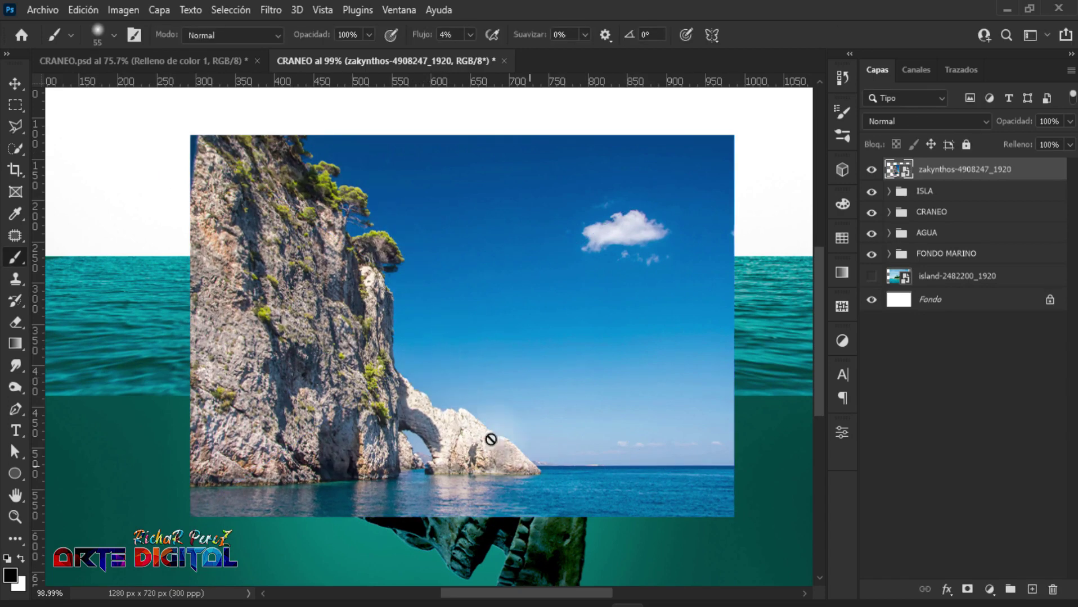
Add a Black & White adjustment clipped to the cliff photo and drop Reds and Yellows to -200.
click(990, 589)
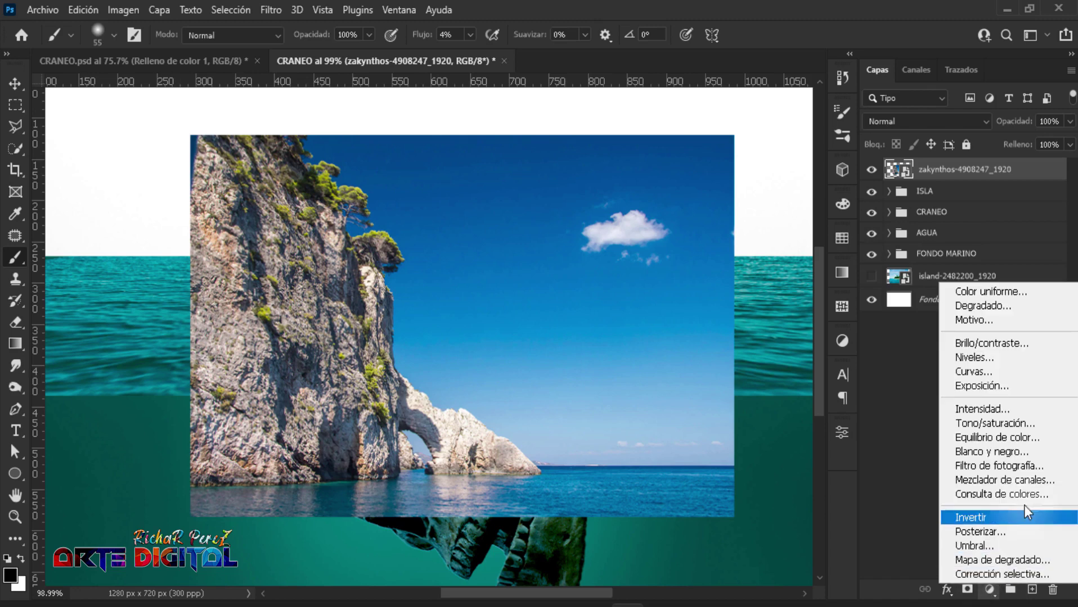
click(1013, 449)
click(705, 577)
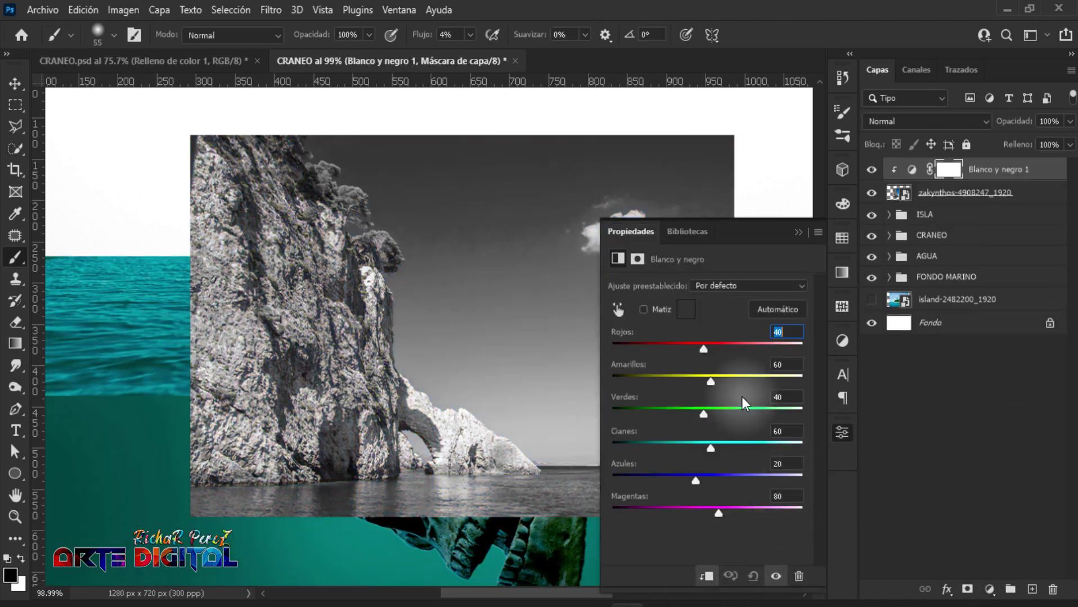
drag(704, 350, 619, 344)
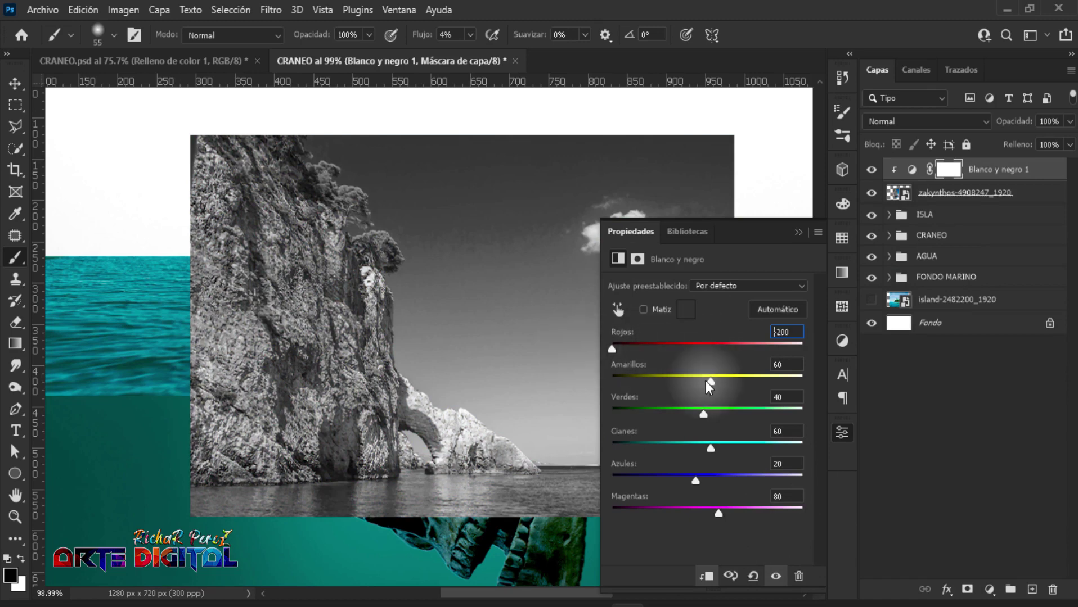
drag(708, 380, 582, 372)
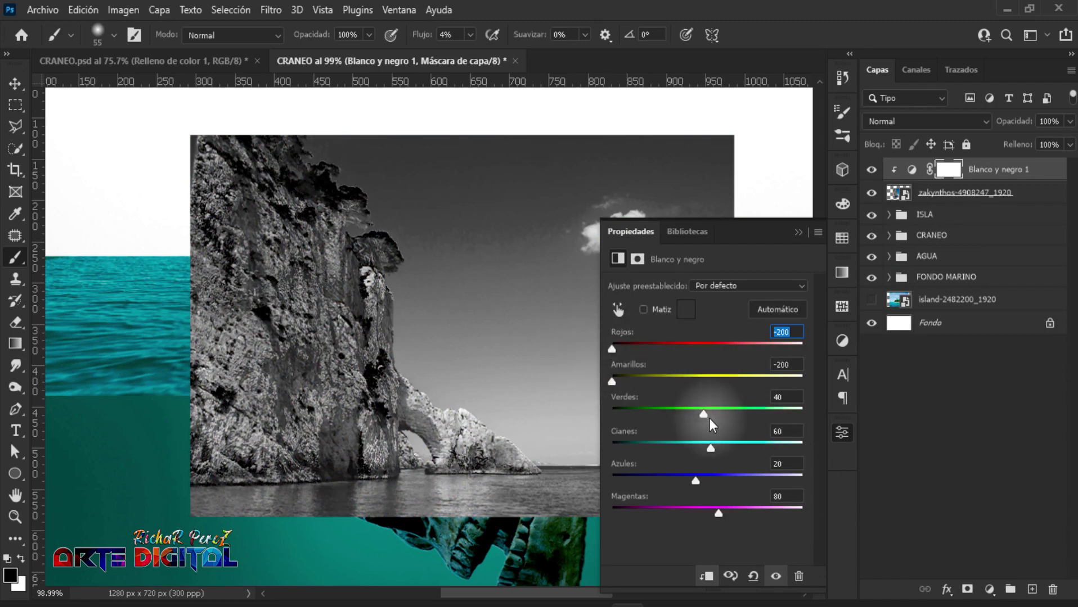
Raise Greens, Cyans and Blues so the cliff's sky washes out almost to white.
drag(749, 439, 798, 440)
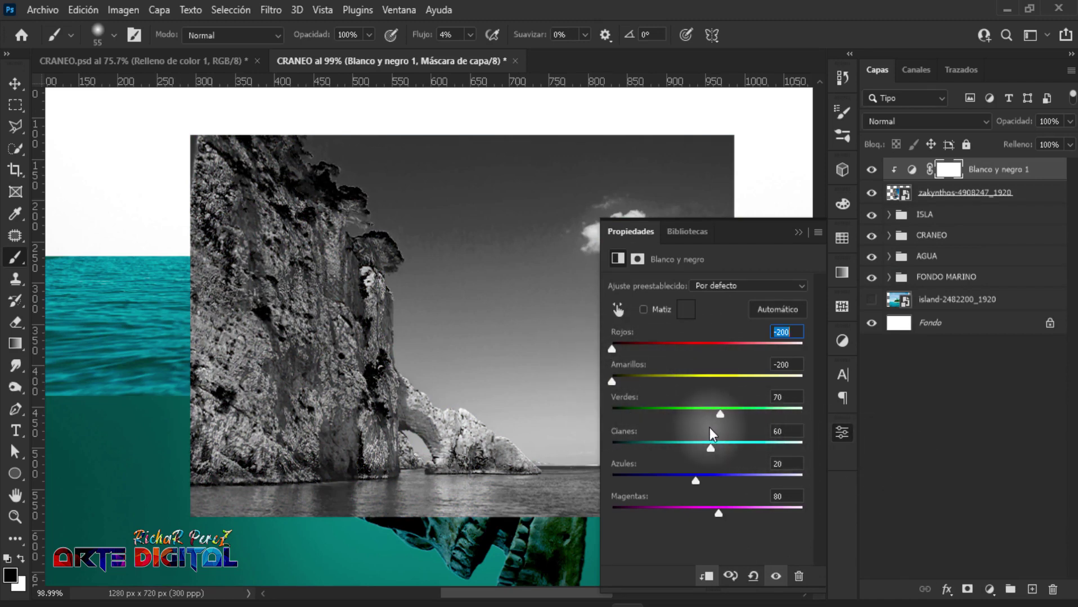
drag(711, 448, 818, 466)
mouse_move(695, 481)
mouse_down()
mouse_move(781, 481)
mouse_move(730, 482)
mouse_up()
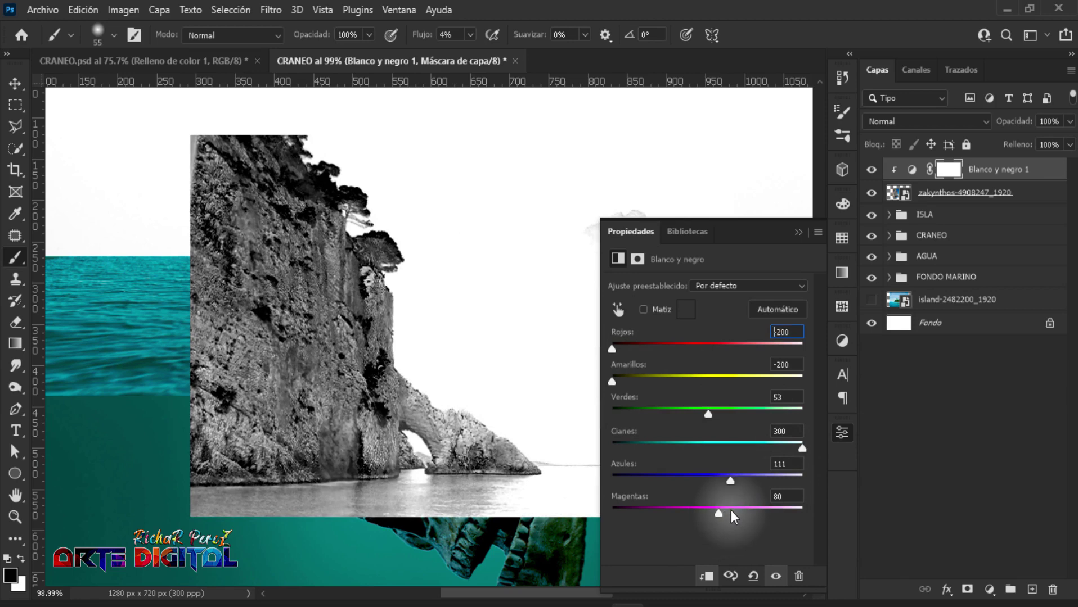
click(798, 232)
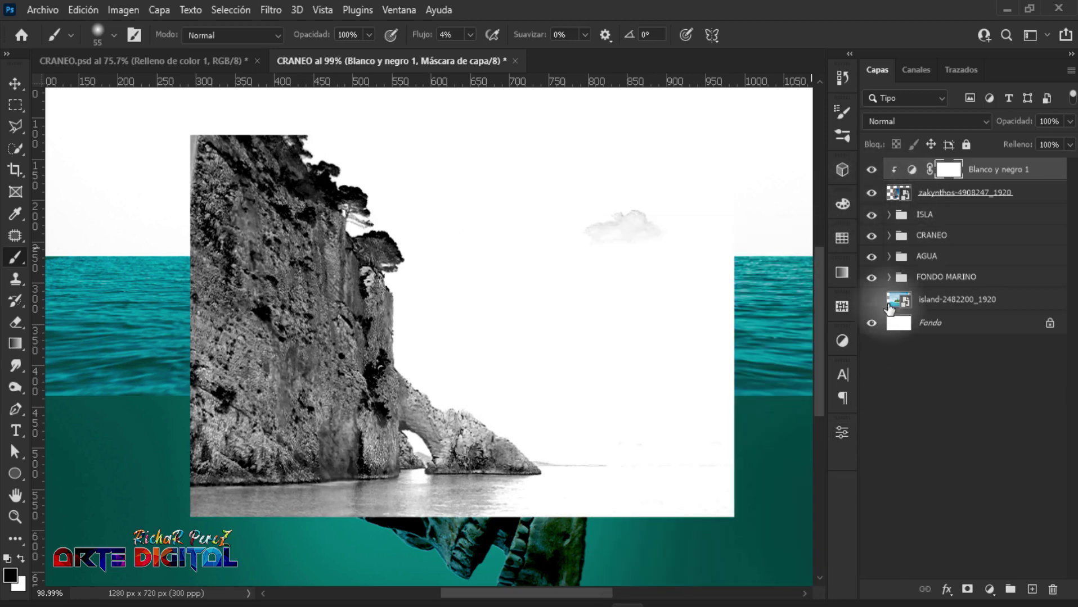
click(989, 589)
click(979, 361)
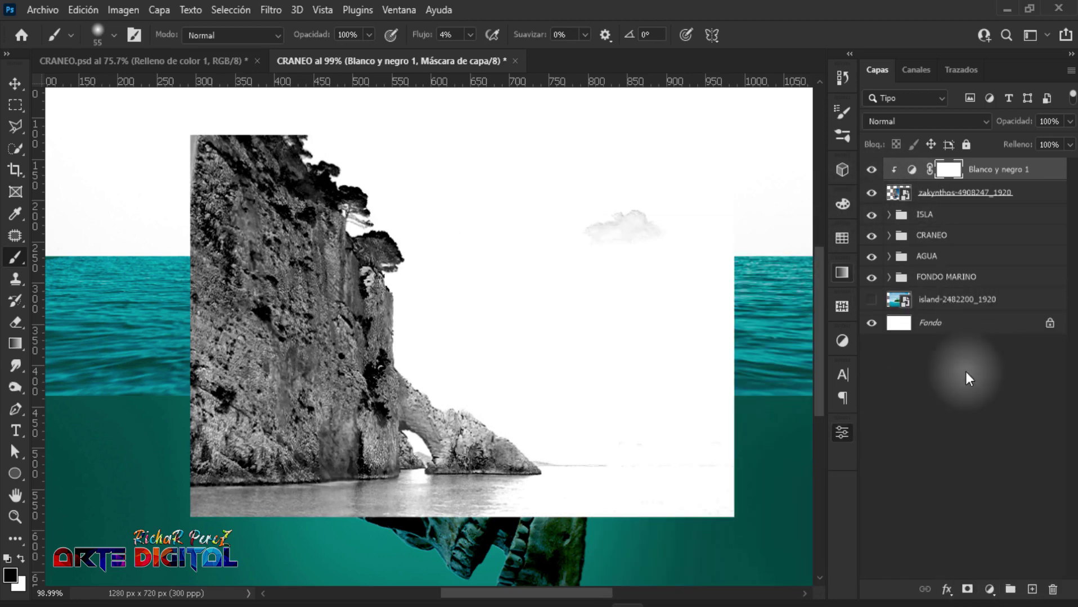
Clip the Levels adjustment to the cliff photo with input levels 53 black and 242 white.
click(706, 577)
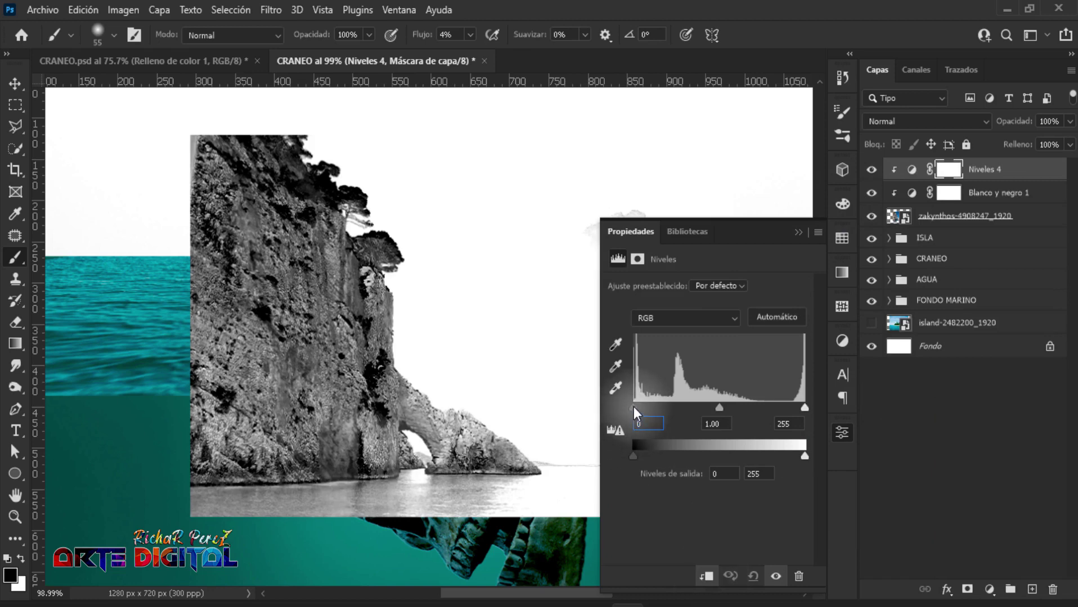
mouse_move(633, 407)
mouse_down()
mouse_move(737, 413)
mouse_move(652, 404)
mouse_up()
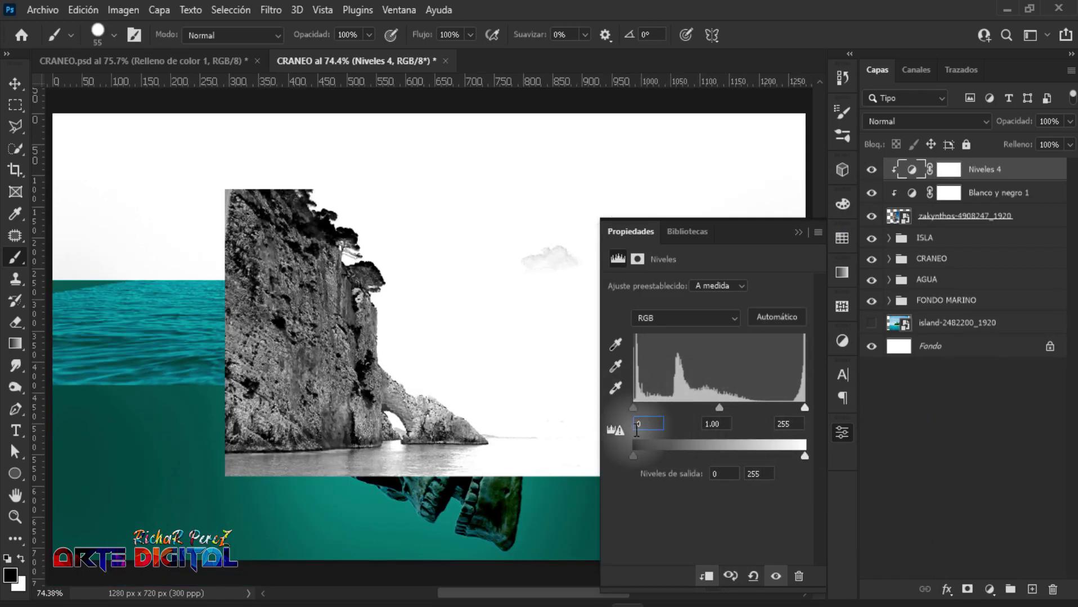
drag(636, 409, 668, 410)
mouse_move(804, 456)
mouse_down()
mouse_move(697, 456)
mouse_move(810, 459)
mouse_up()
mouse_move(803, 409)
mouse_down()
mouse_move(692, 406)
mouse_move(810, 414)
mouse_move(796, 412)
mouse_up()
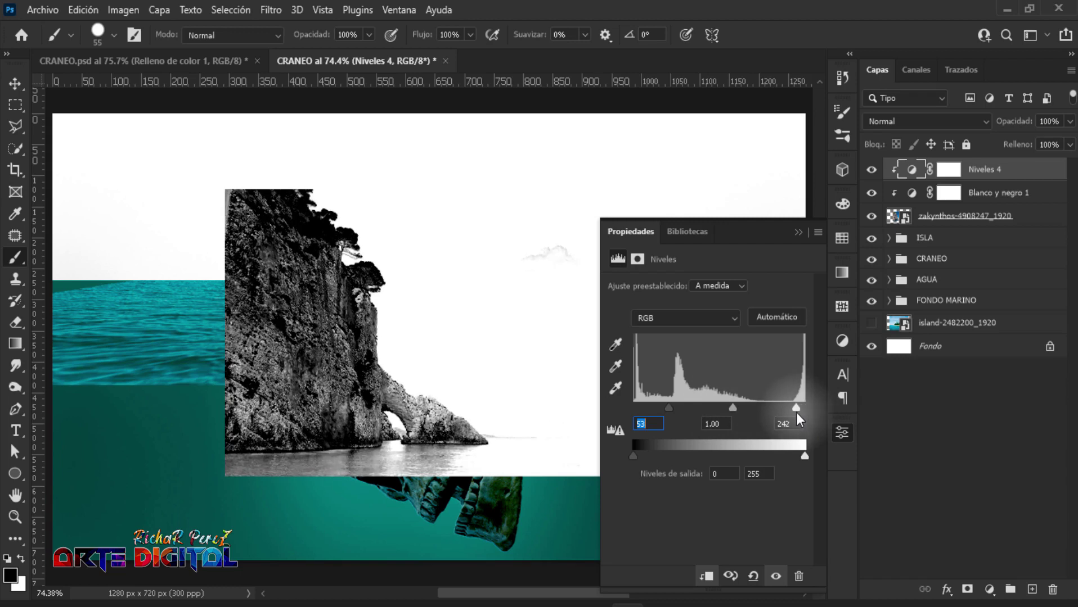
click(798, 232)
click(899, 217)
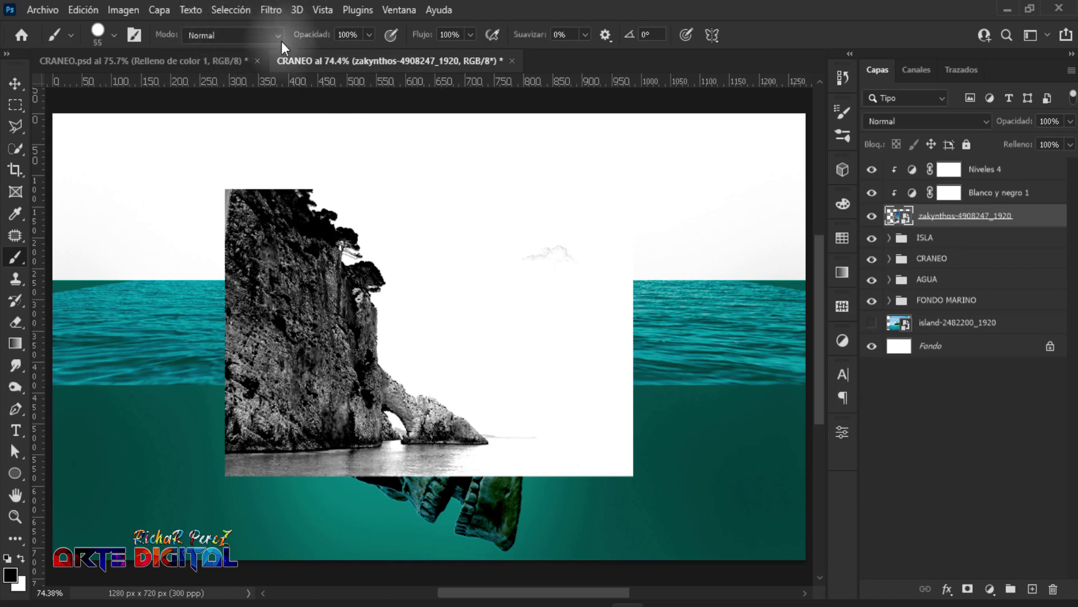
Select the cliff's highlights with Color Range and use them as an inverted mask hiding the sky.
click(231, 10)
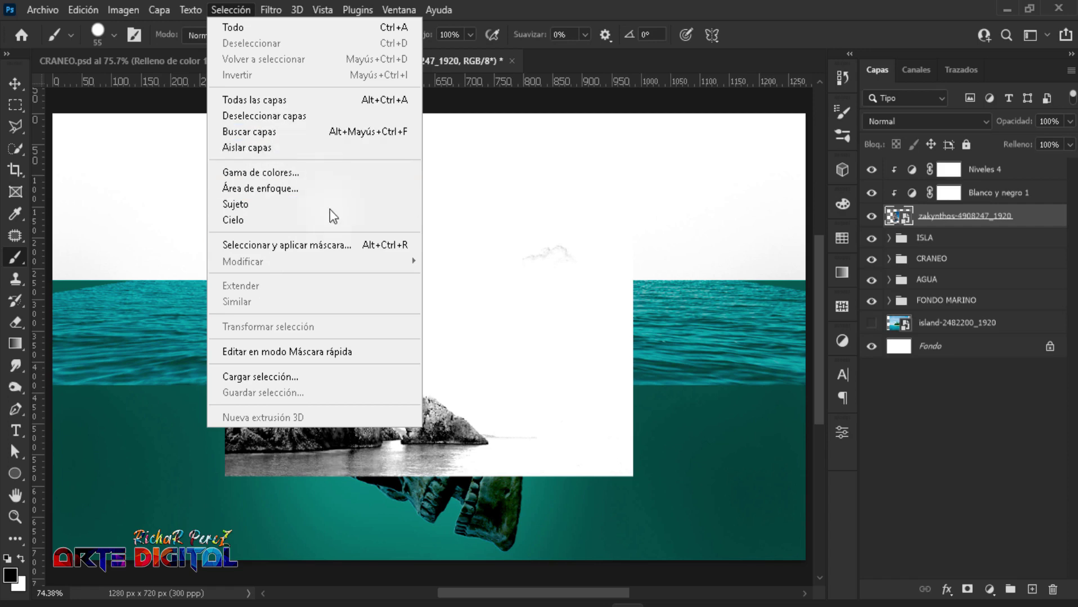
click(270, 172)
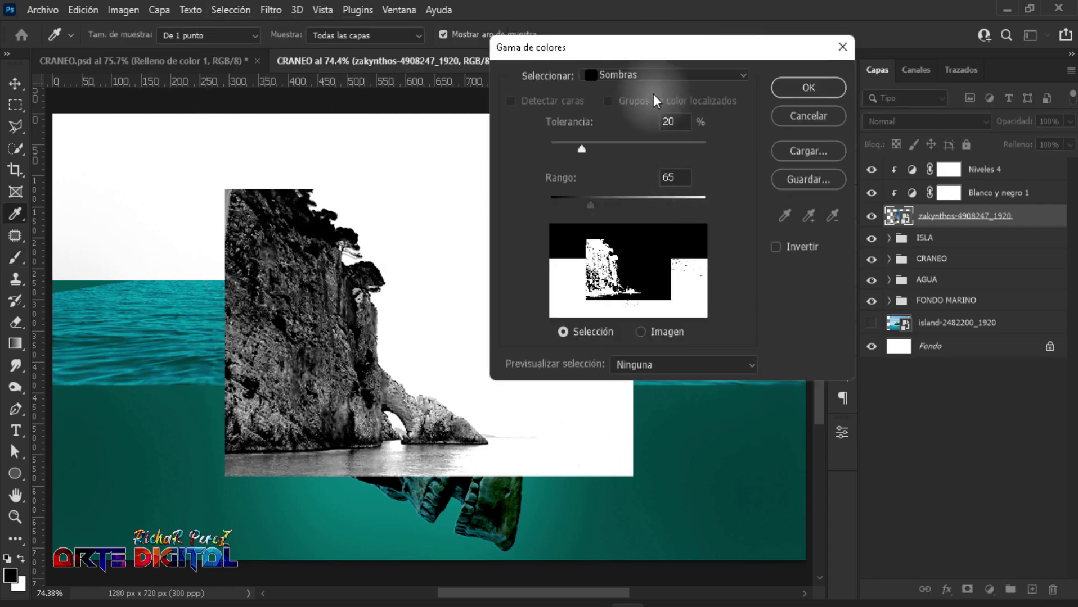
click(645, 74)
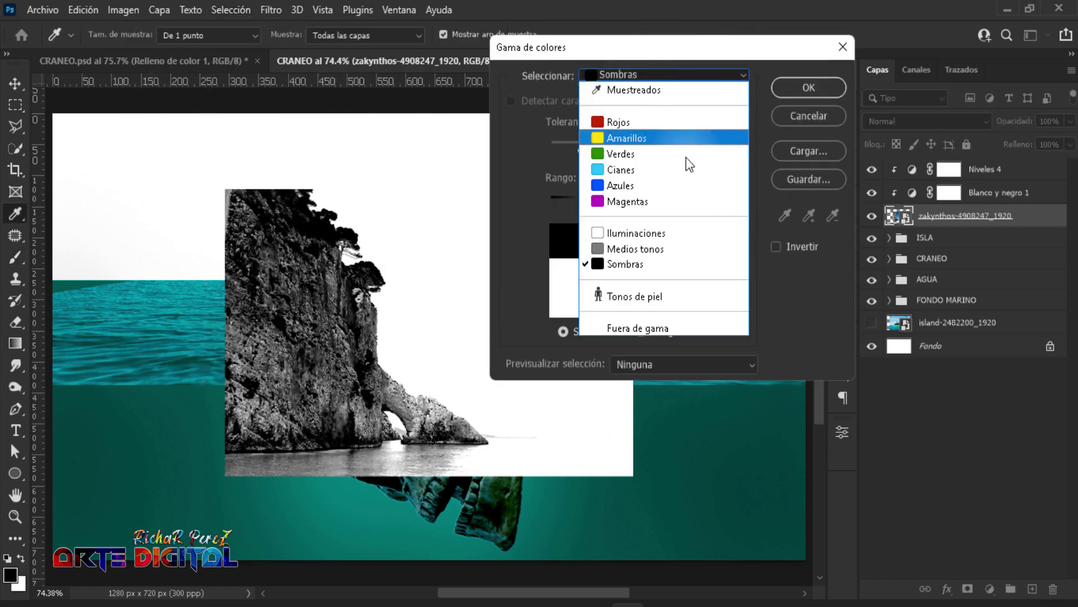
click(657, 234)
click(814, 88)
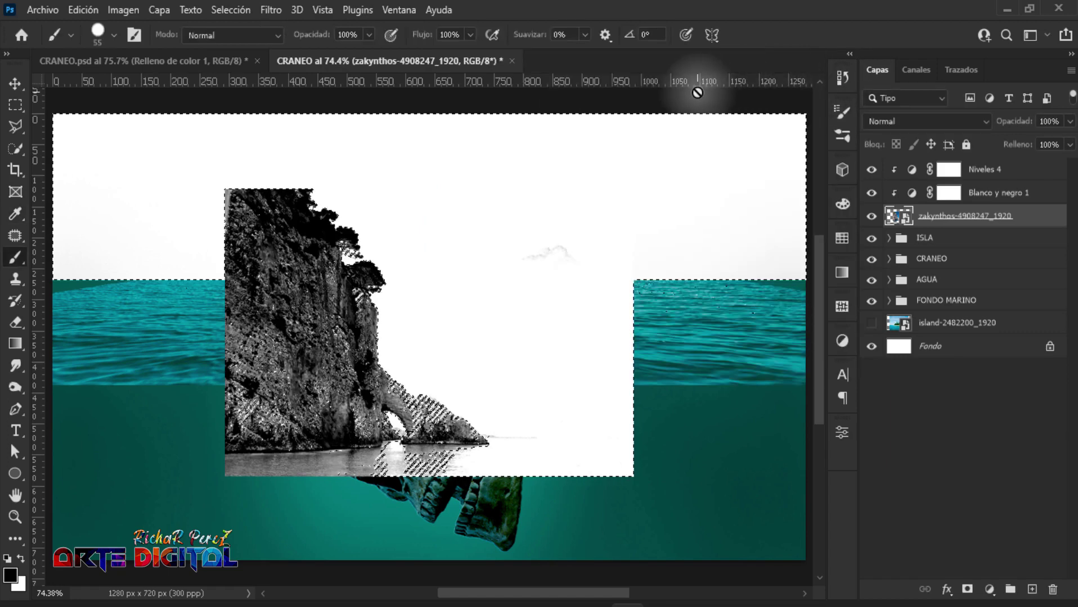
click(967, 589)
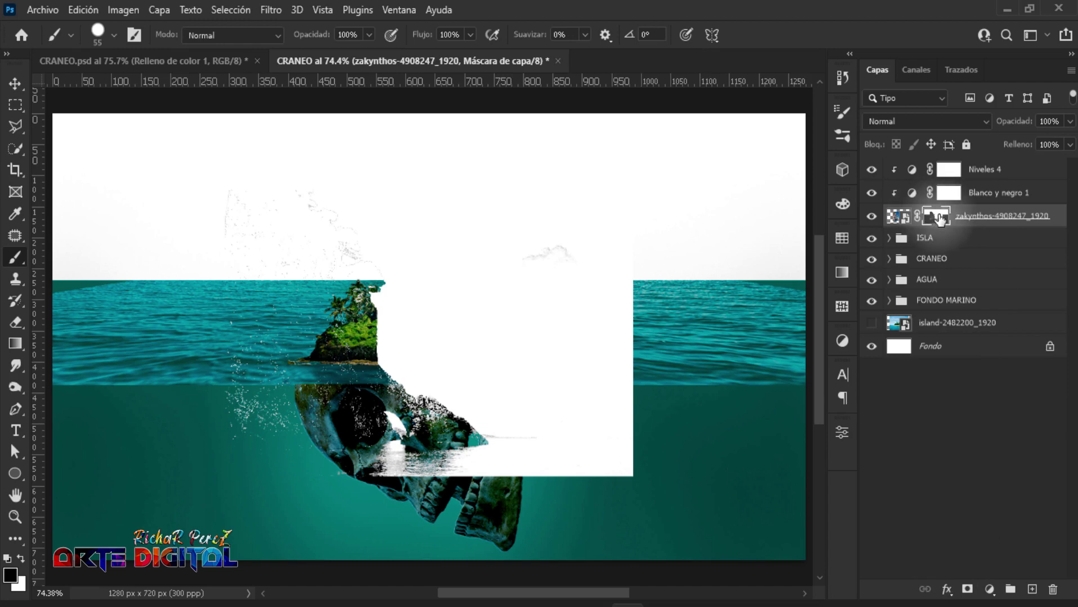
key(ctrl+i)
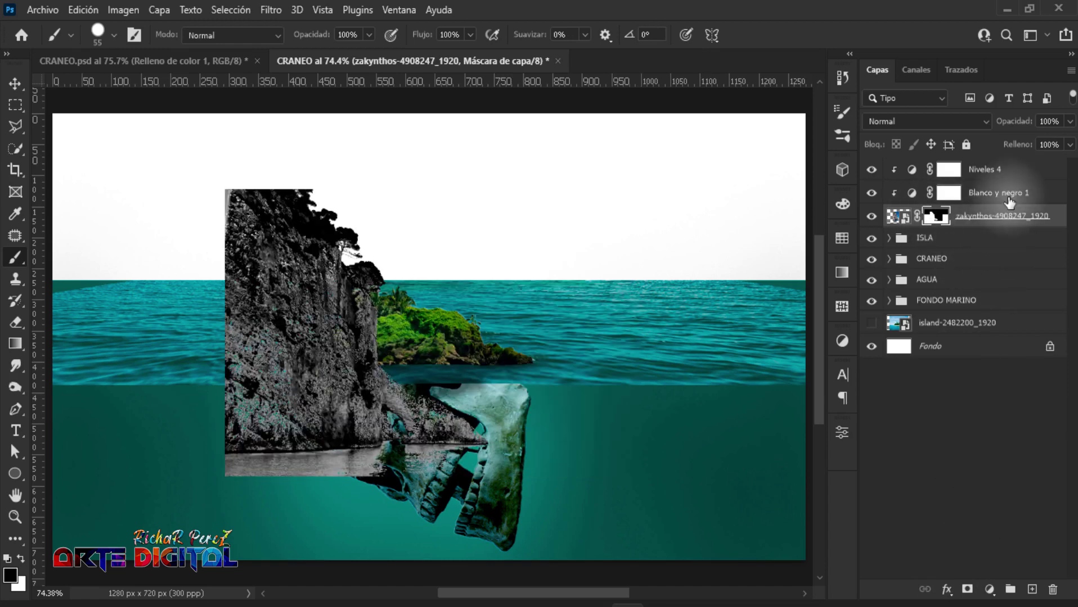
Delete the Niveles 4 Levels adjustment layer.
click(1010, 201)
click(1008, 171)
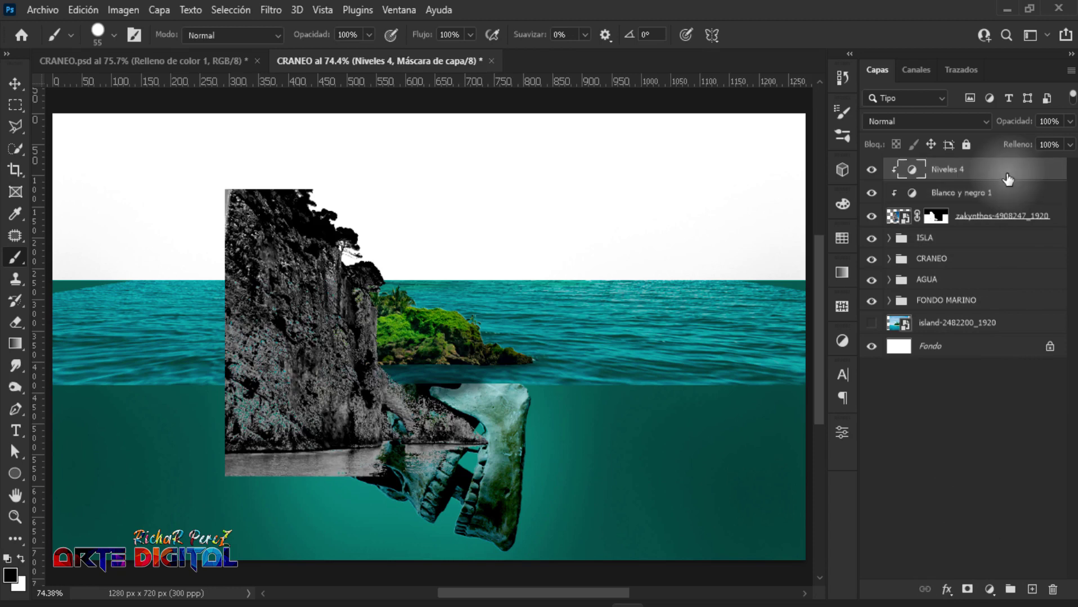
key(Delete)
key(Delete)
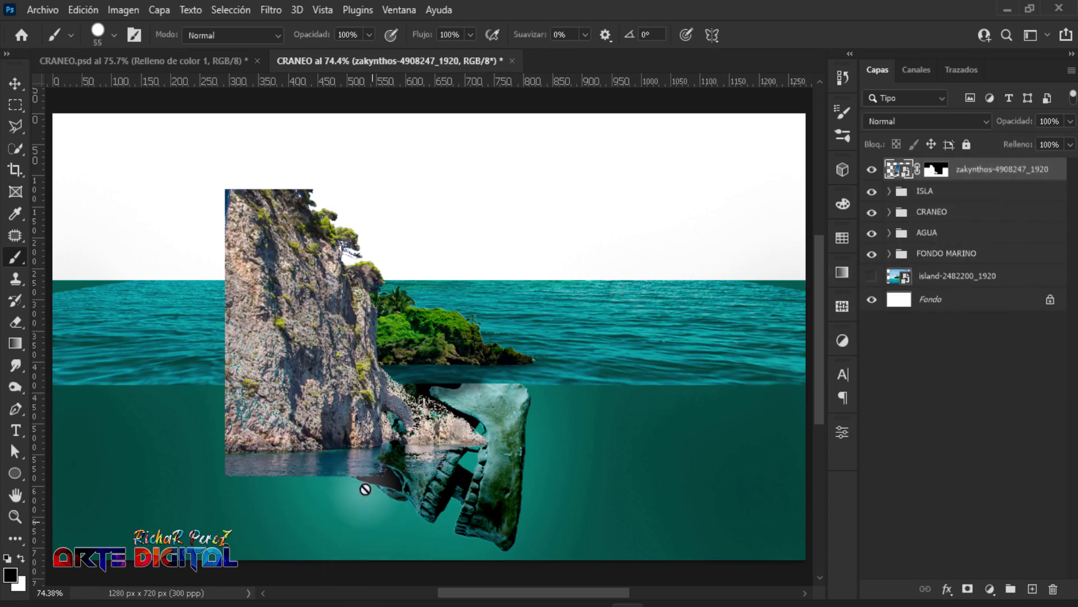
Move the cliff photo up and left along the waterline and commit its placement.
scroll(320, 460, down, 2)
key(ctrl+t)
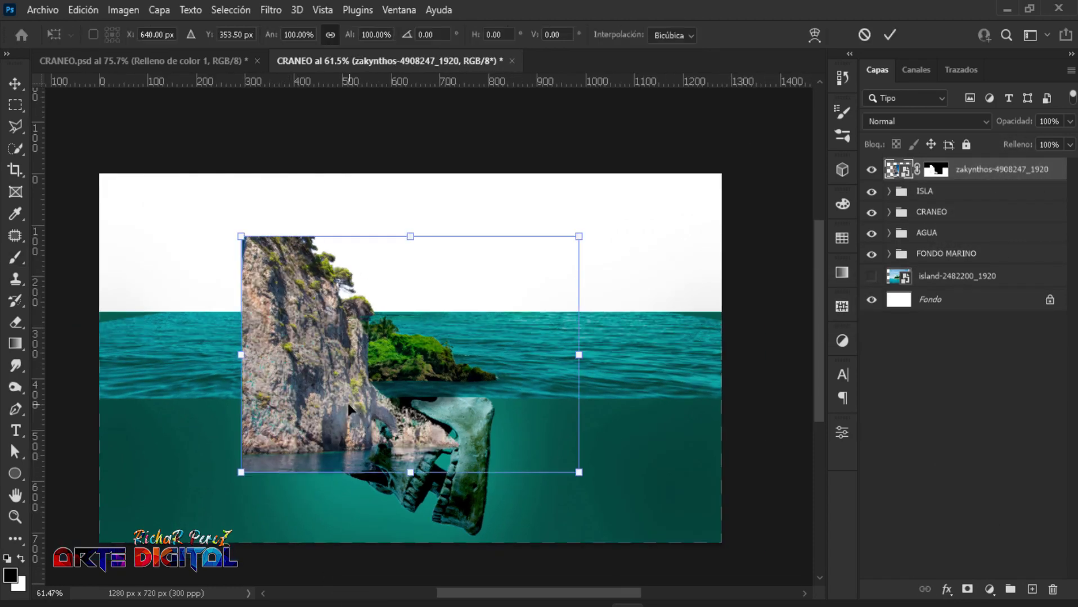
drag(348, 405, 209, 353)
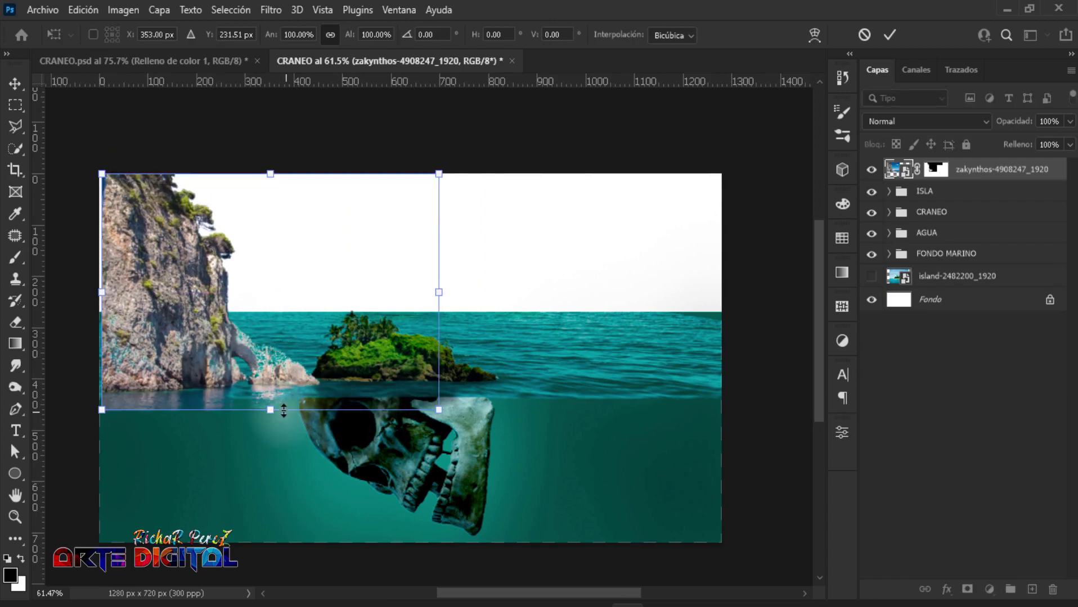
scroll(255, 373, up, 1)
scroll(248, 391, up, 3)
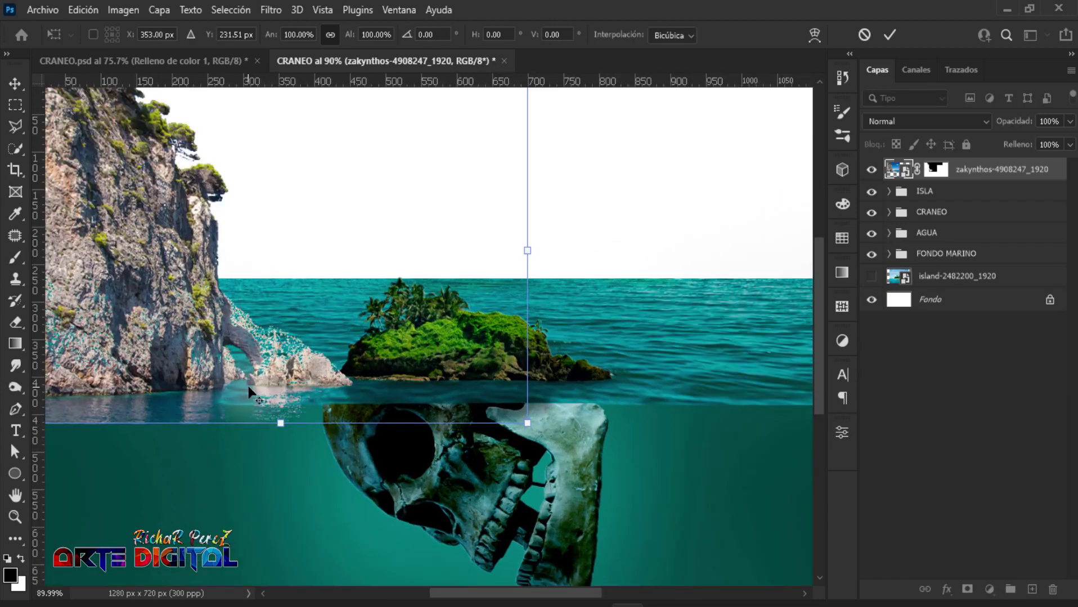
scroll(265, 377, up, 2)
scroll(270, 365, up, 2)
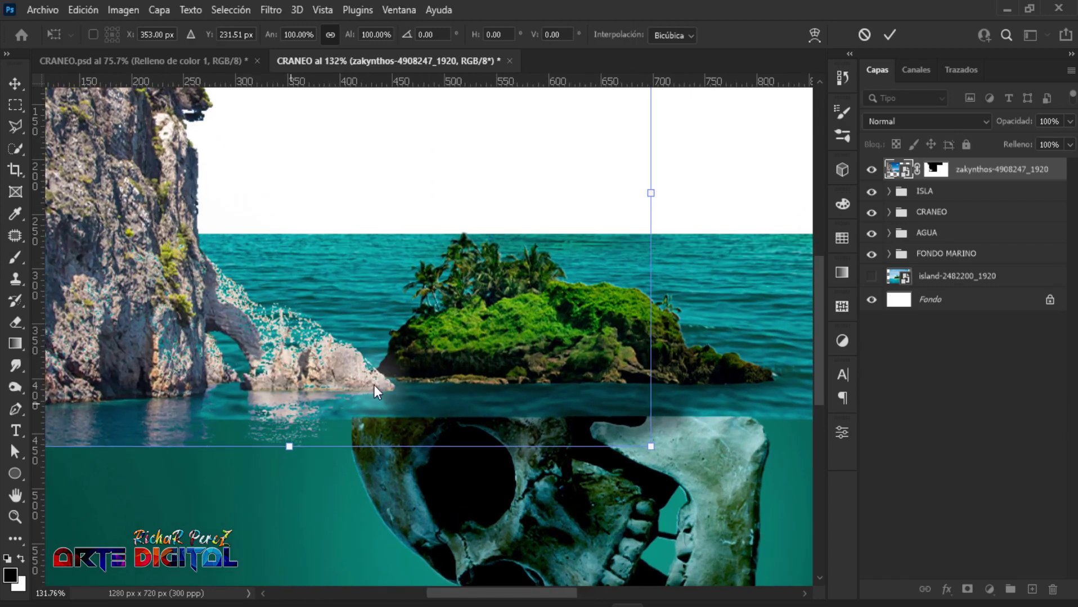
key(alt+space)
key(Escape)
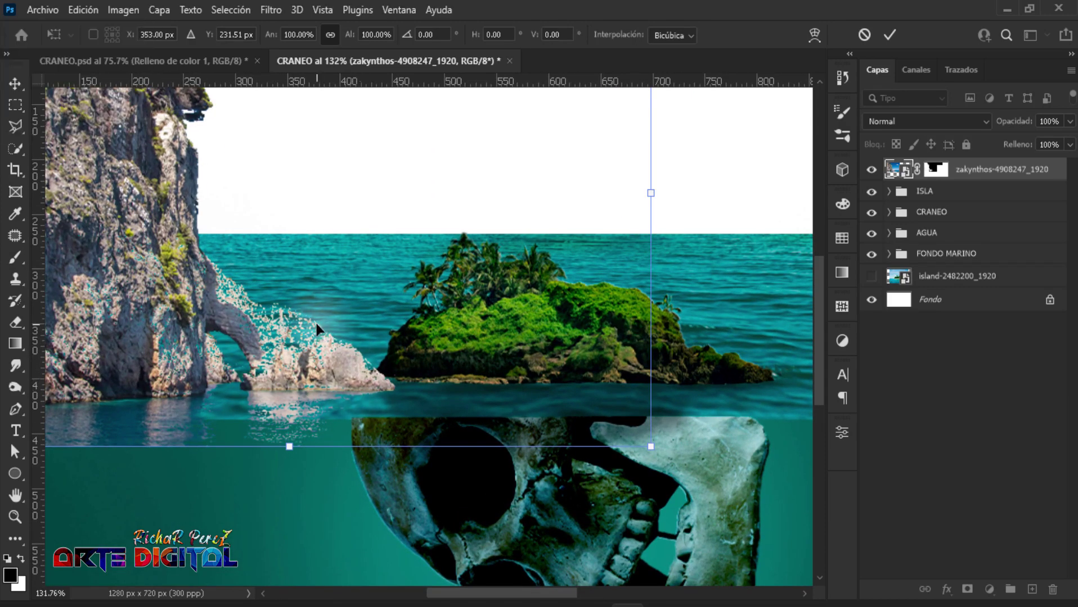
key(Return)
key(b)
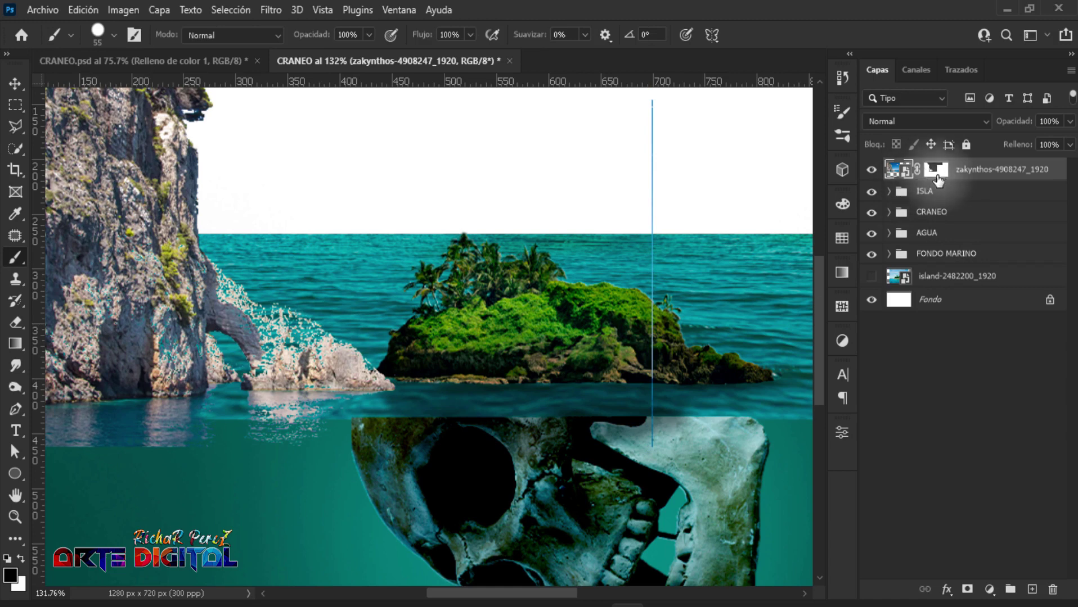
scroll(393, 461, down, 5)
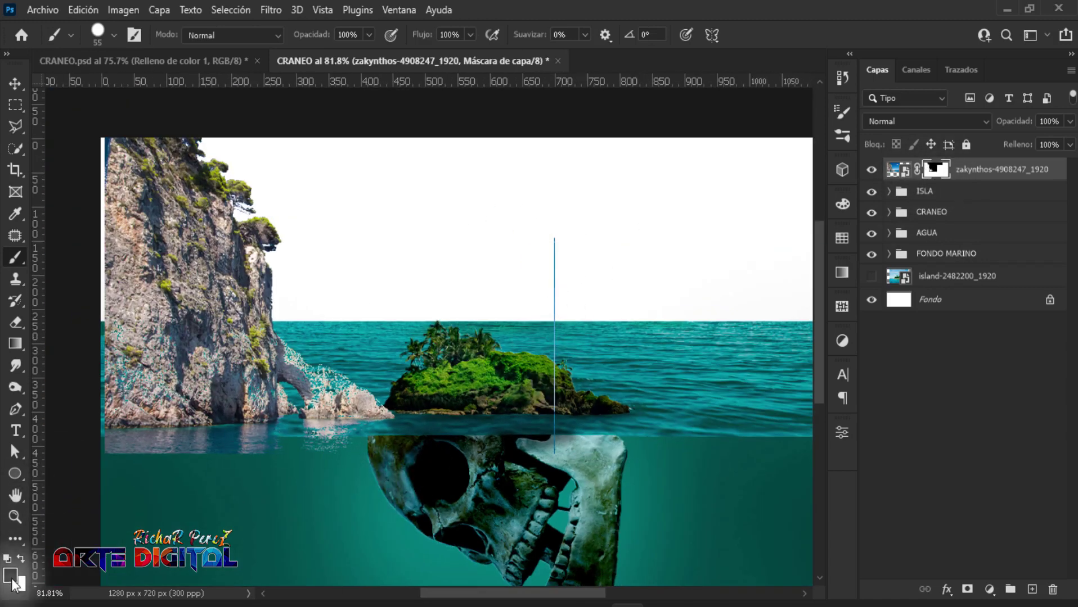
Paint black on the cliff mask to hide the streaks and pale reflection strip below the rock.
click(276, 408)
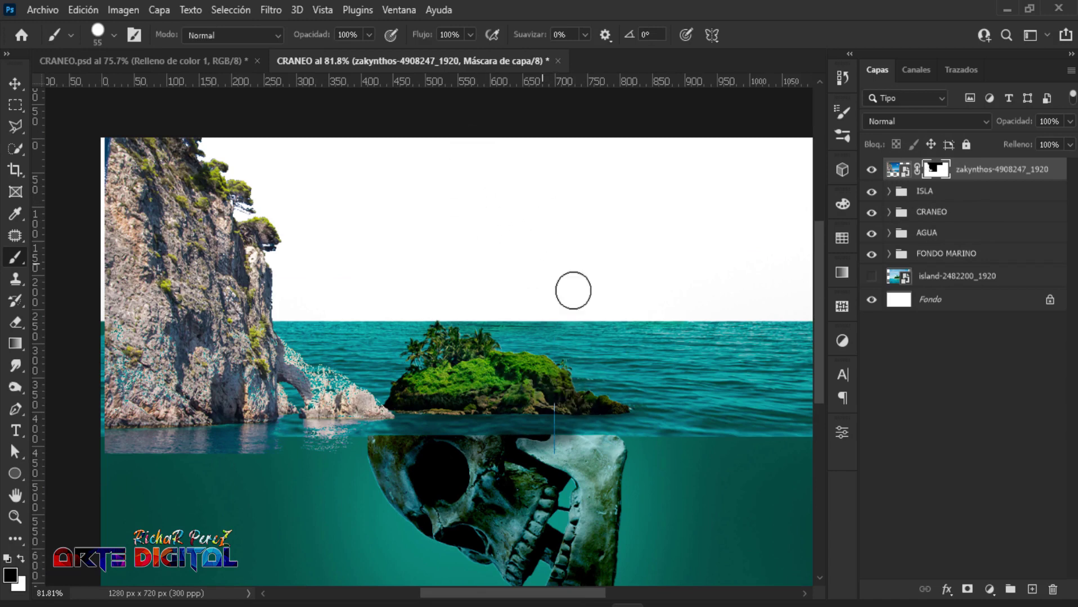
click(554, 428)
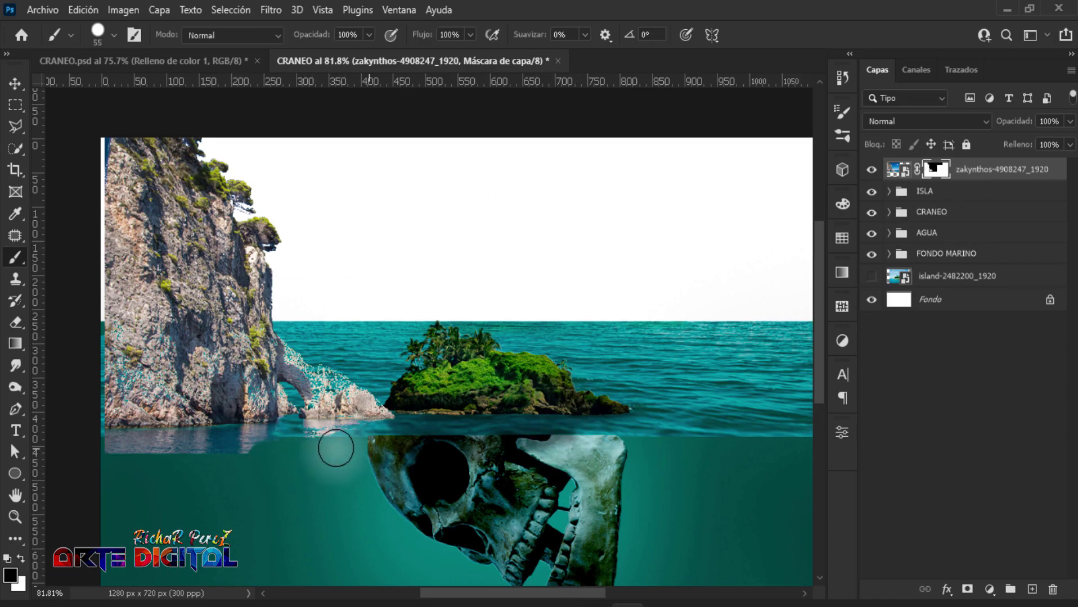
drag(303, 443, 100, 464)
scroll(113, 456, up, 1)
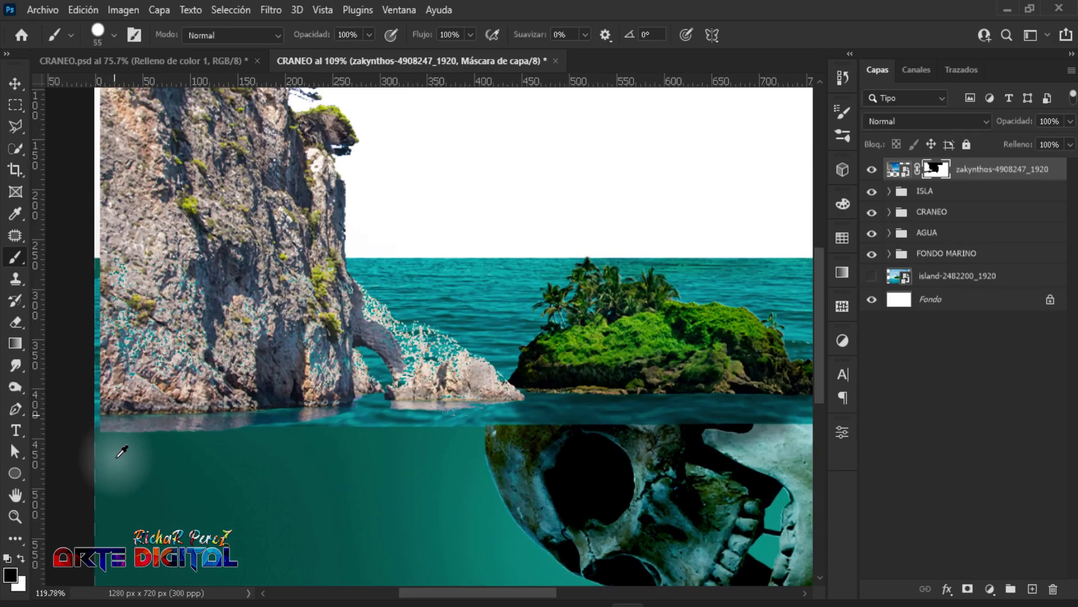
scroll(121, 450, up, 2)
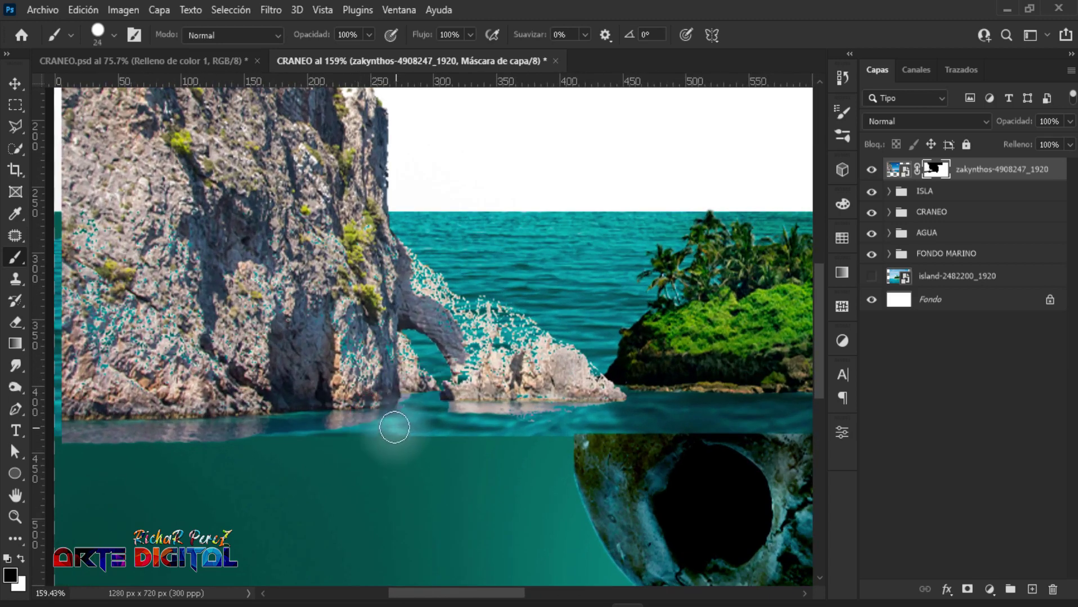
drag(375, 433, 66, 431)
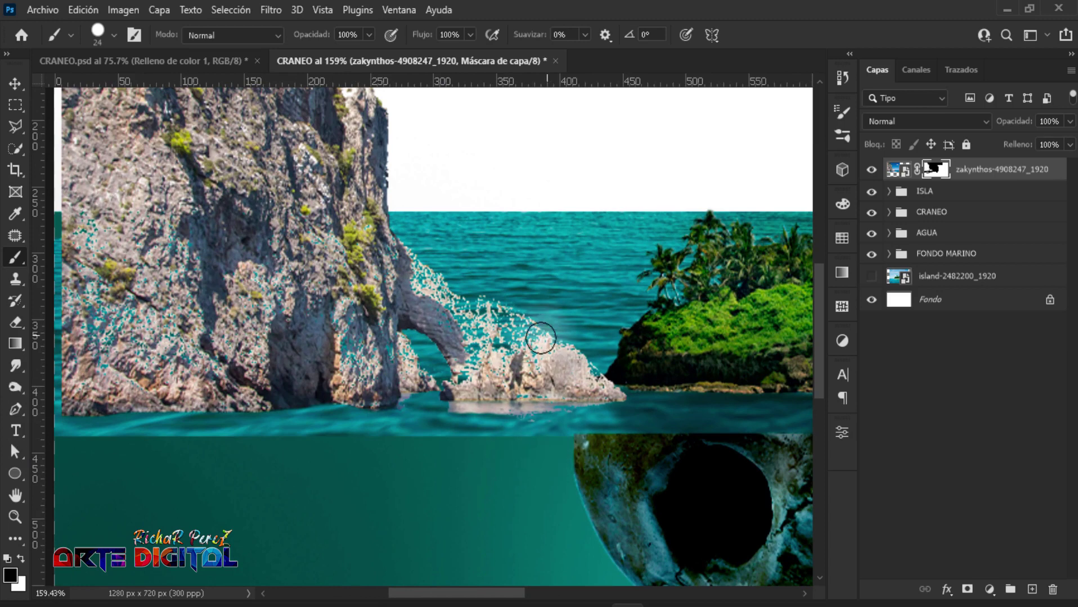
Paint white on the mask to restore the speckled rock across the arch.
click(23, 561)
key(alt+x)
click(19, 583)
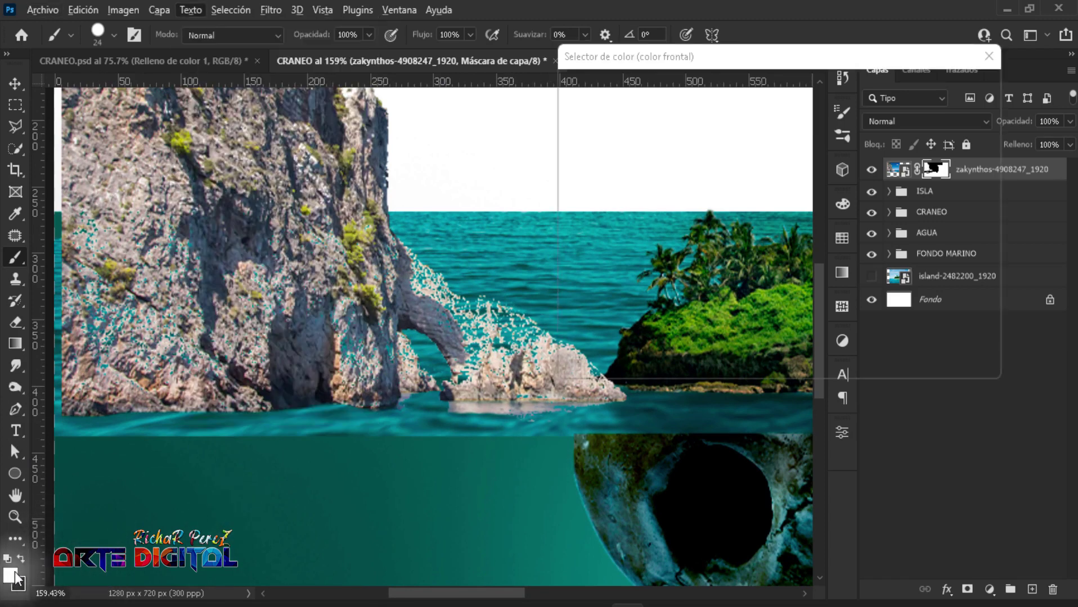
click(934, 86)
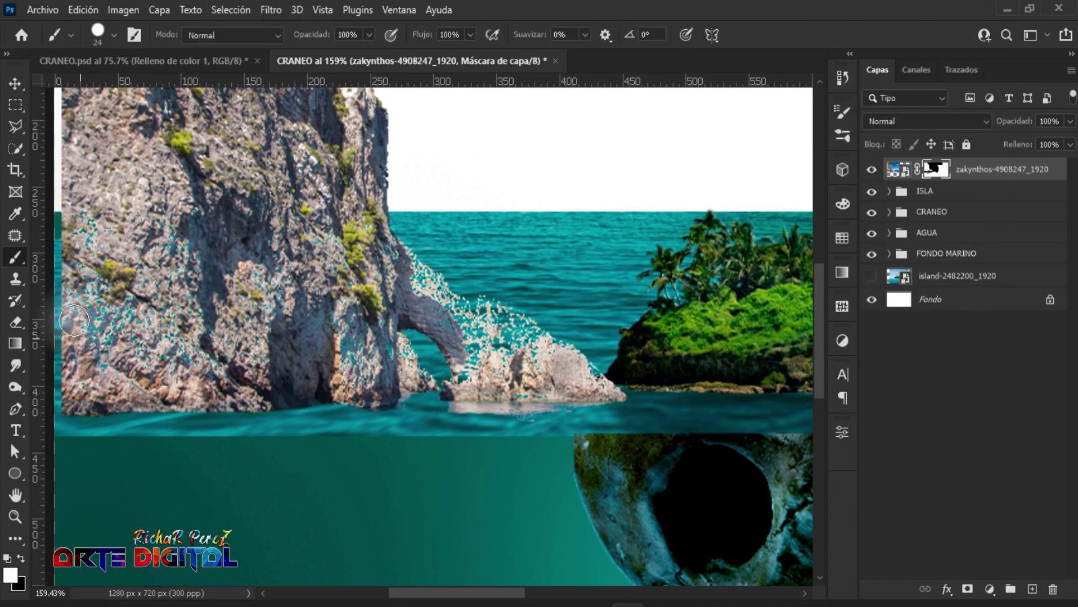
mouse_move(514, 351)
mouse_down()
mouse_move(403, 273)
mouse_move(530, 360)
mouse_move(403, 370)
mouse_move(349, 355)
mouse_move(334, 288)
mouse_move(160, 317)
mouse_move(99, 299)
mouse_move(202, 343)
mouse_move(214, 377)
mouse_move(83, 329)
mouse_up()
scroll(140, 292, up, 4)
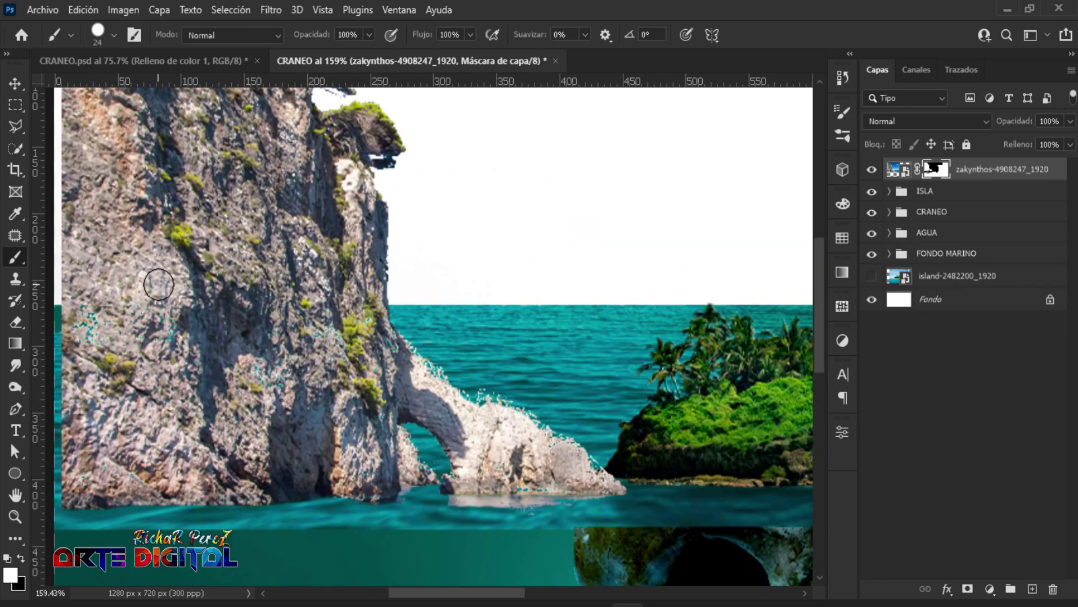
scroll(152, 298, up, 3)
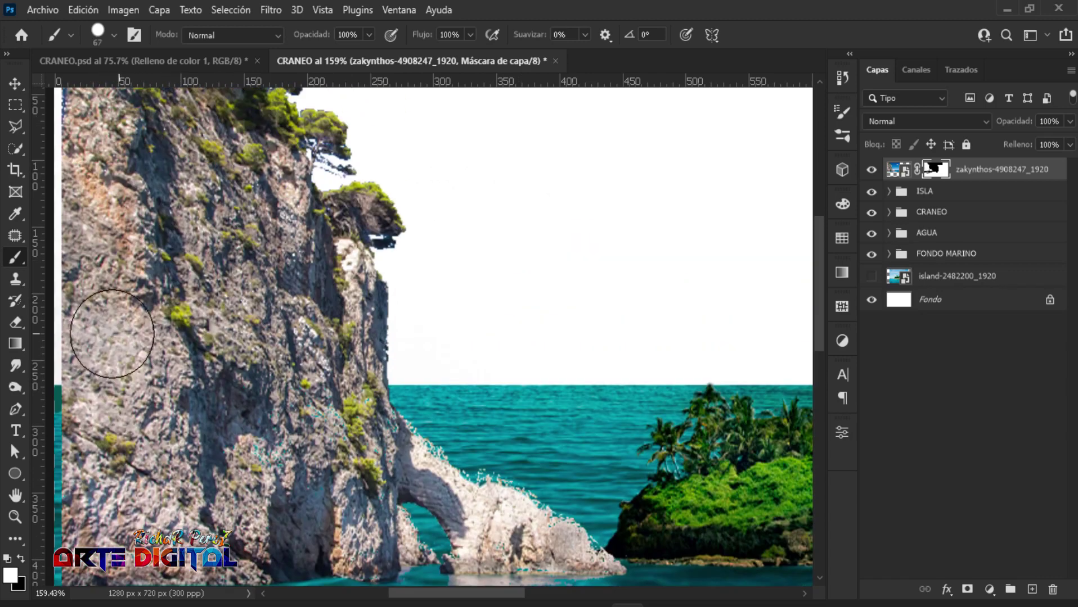
scroll(135, 281, up, 3)
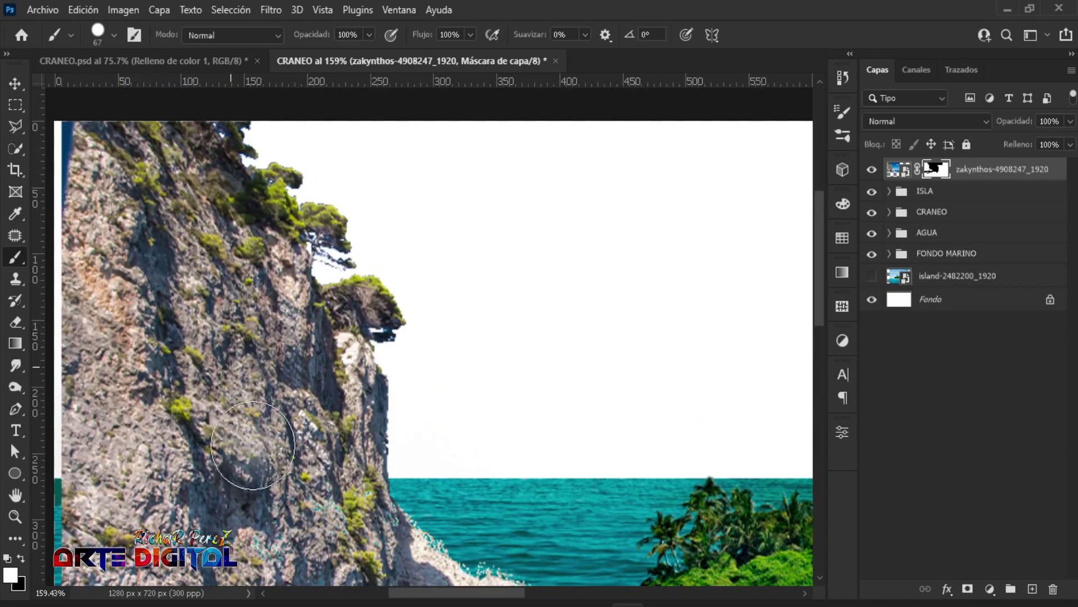
scroll(233, 409, down, 3)
scroll(233, 409, down, 3)
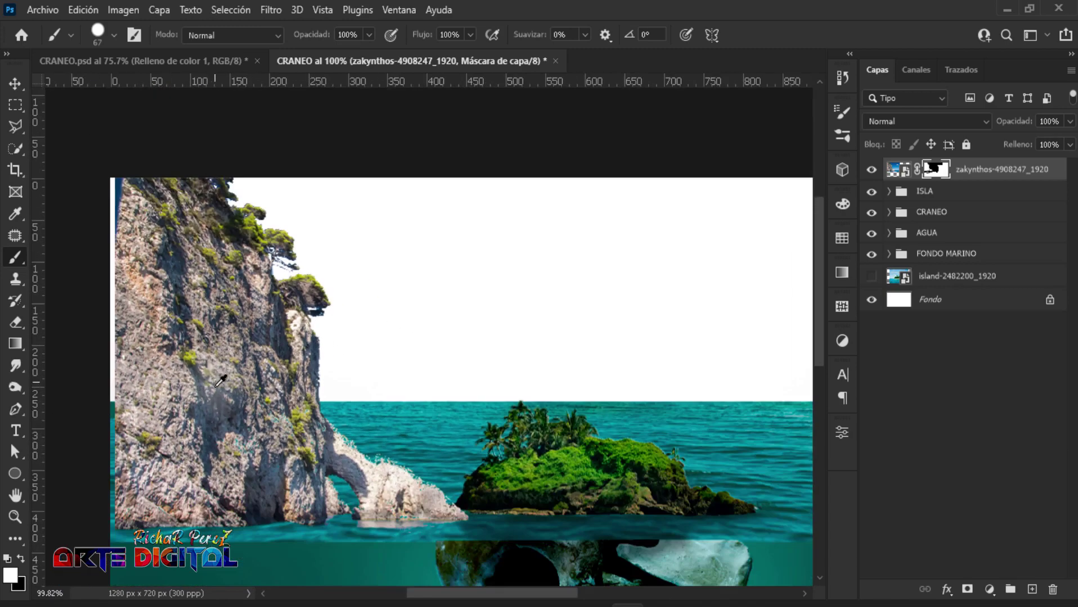
scroll(208, 391, down, 3)
scroll(231, 486, down, 2)
Distort the cliff to about 134% width and a 7° skew, reaching toward the island.
key(ctrl+t)
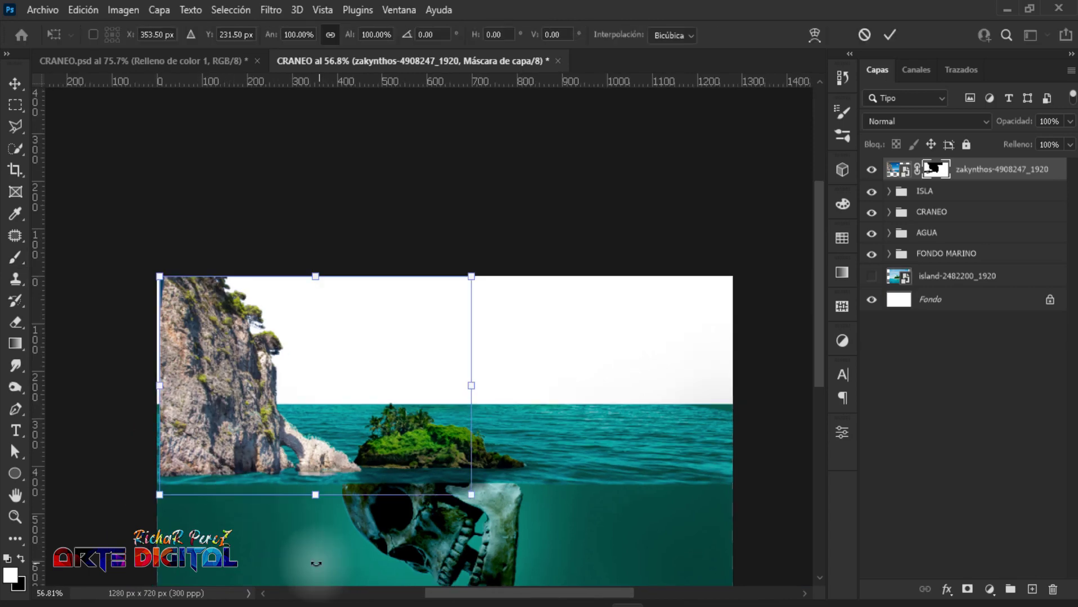
scroll(310, 527, up, 2)
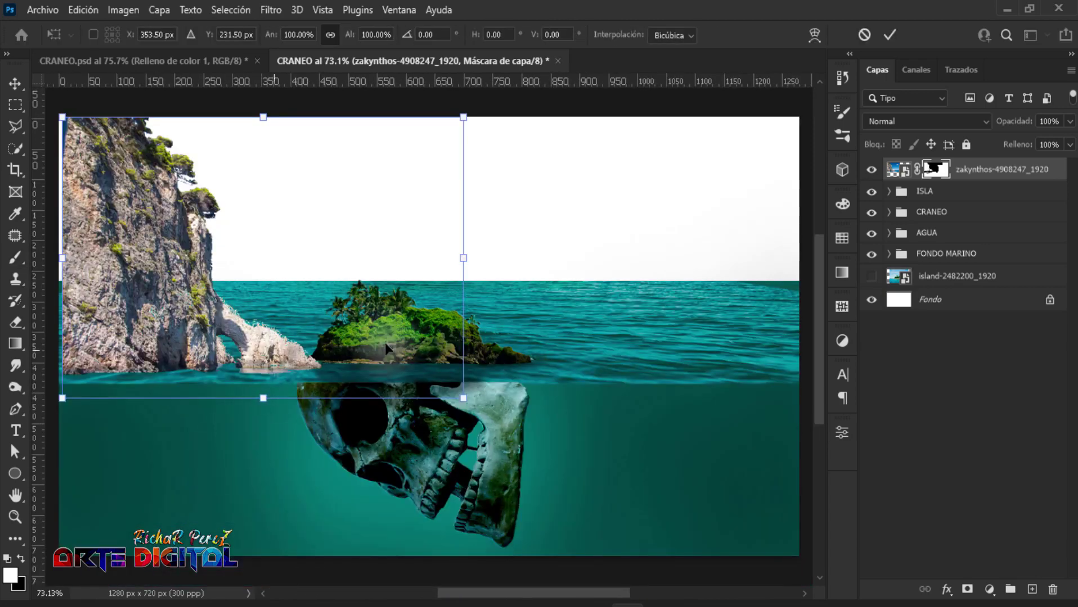
drag(461, 397, 547, 300)
scroll(115, 394, up, 3)
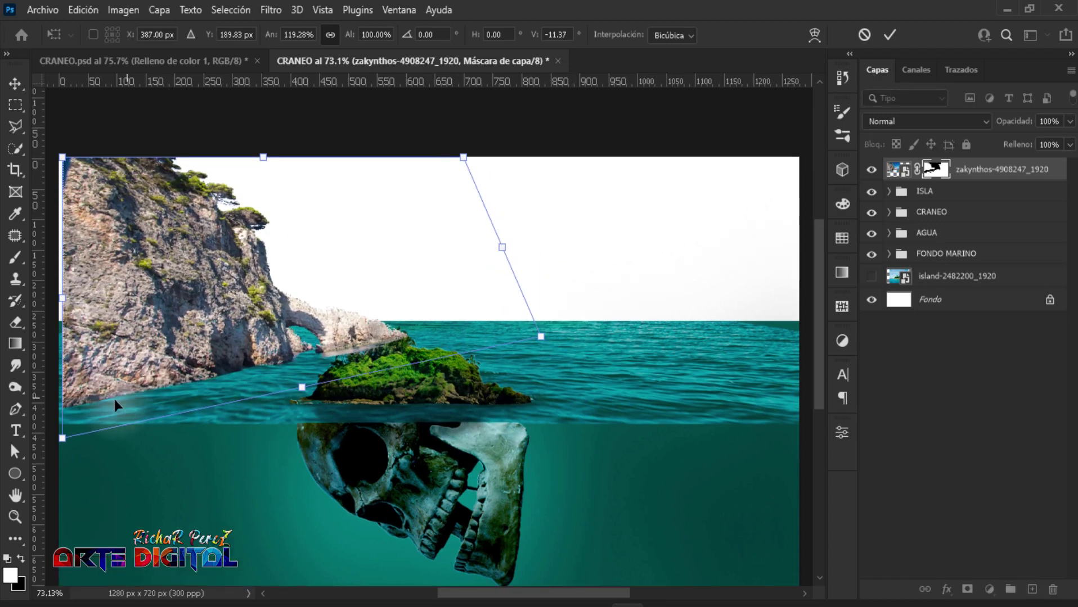
drag(68, 320, 48, 319)
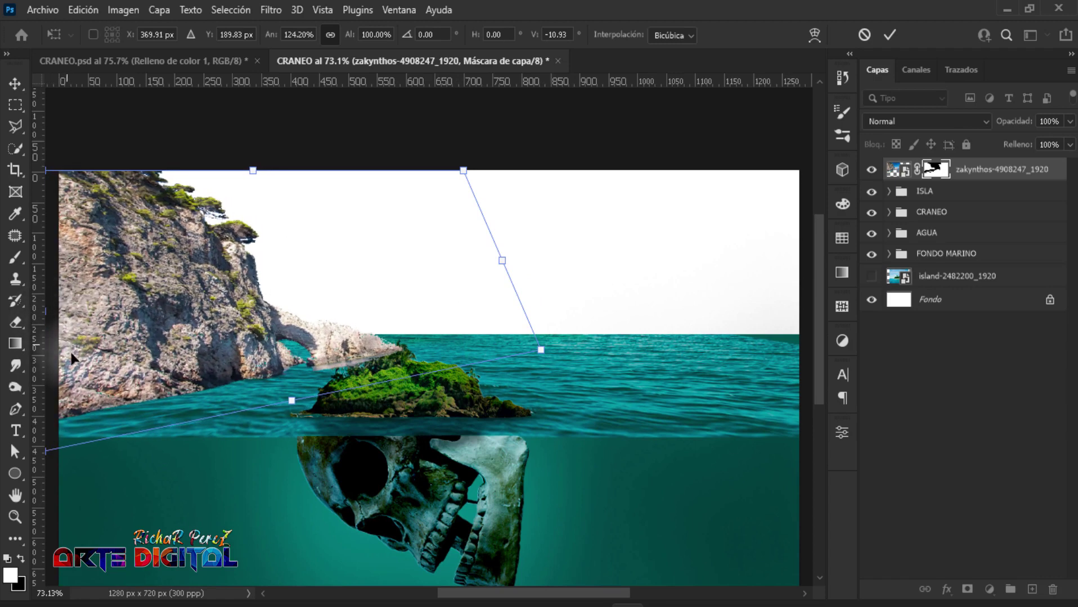
scroll(168, 467, left, 3)
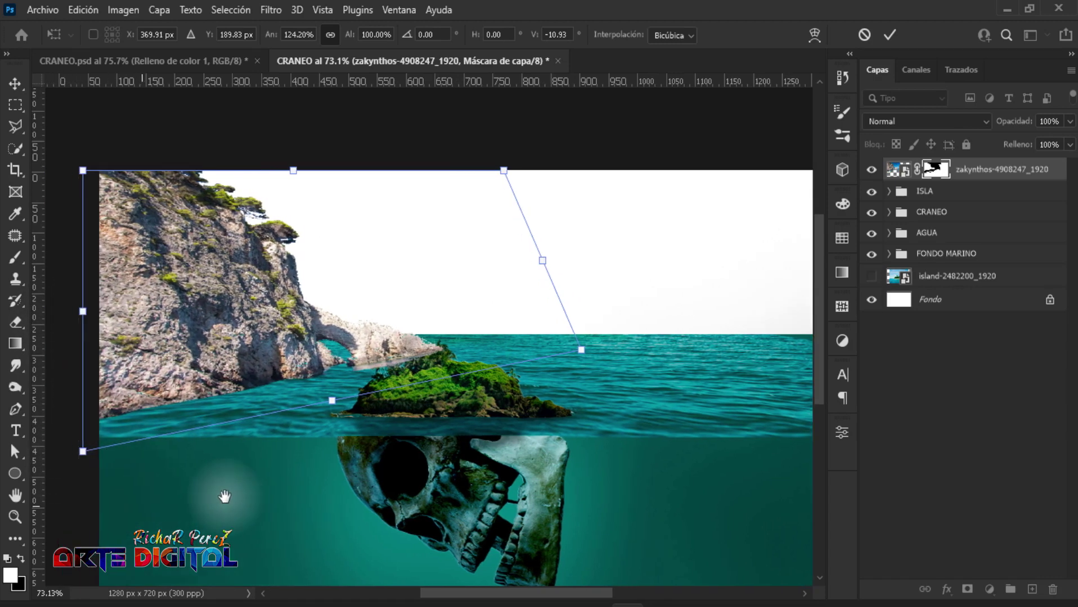
drag(133, 436, 127, 420)
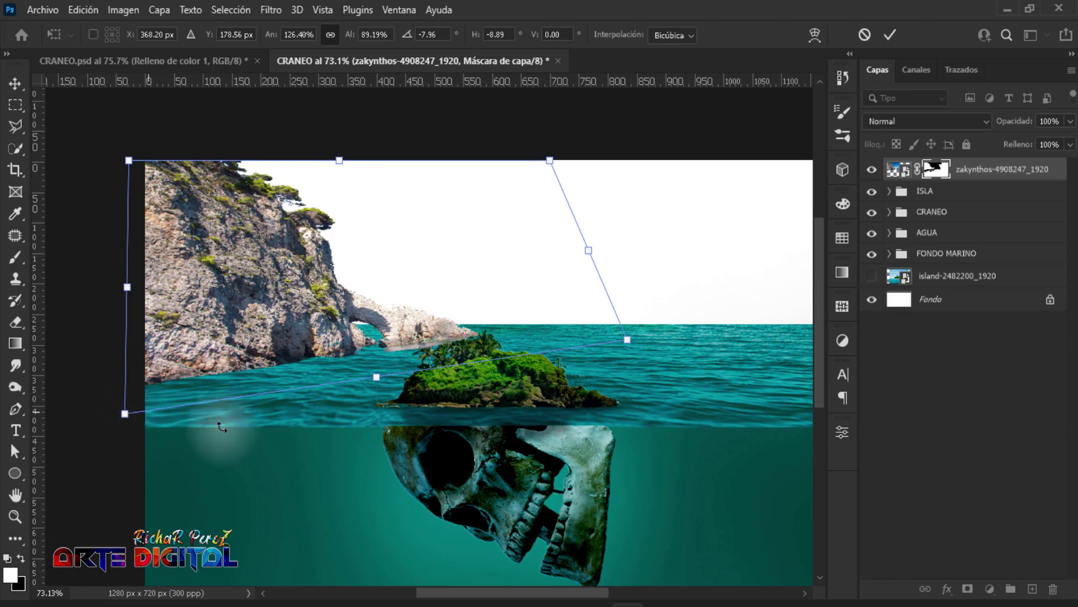
mouse_move(628, 345)
mouse_down()
mouse_move(659, 346)
mouse_move(648, 350)
mouse_up()
key(Return)
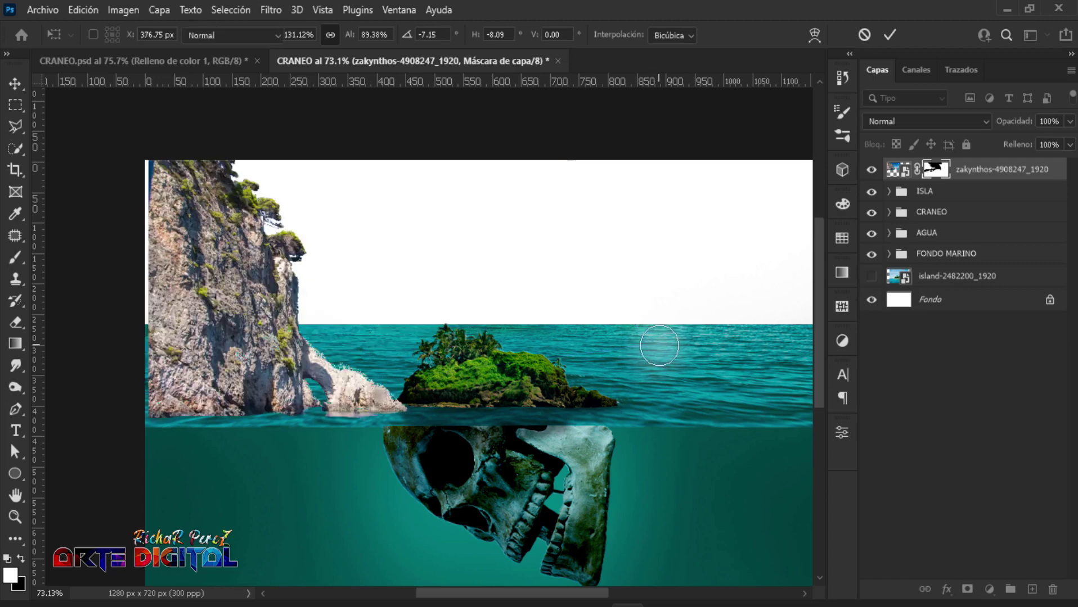
key(b)
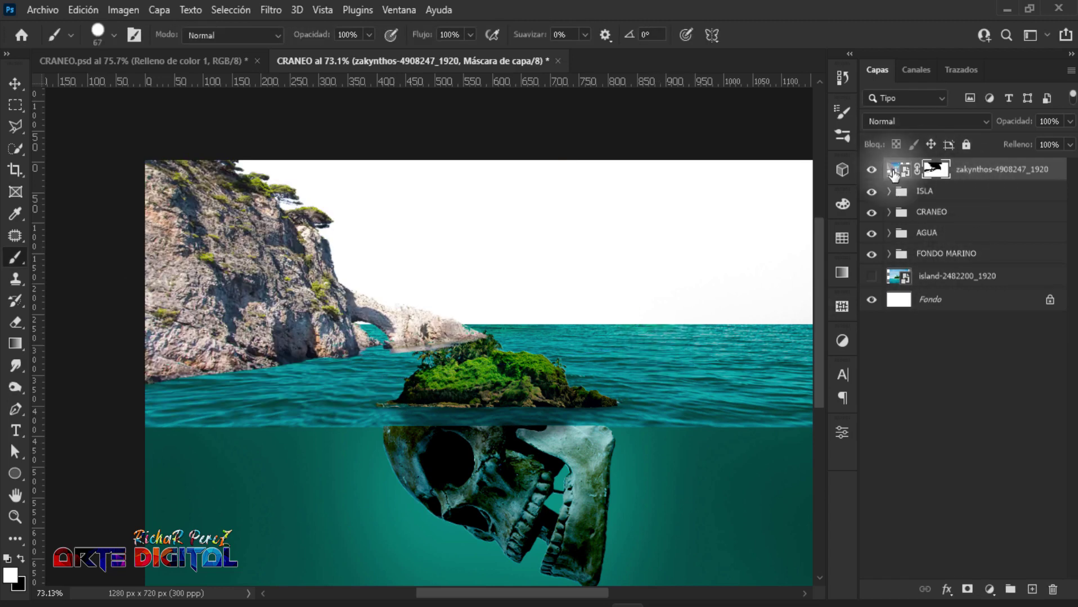
Convert the cliff layer to a smart object, rename it ROCA, and move it below ISLA.
right_click(987, 174)
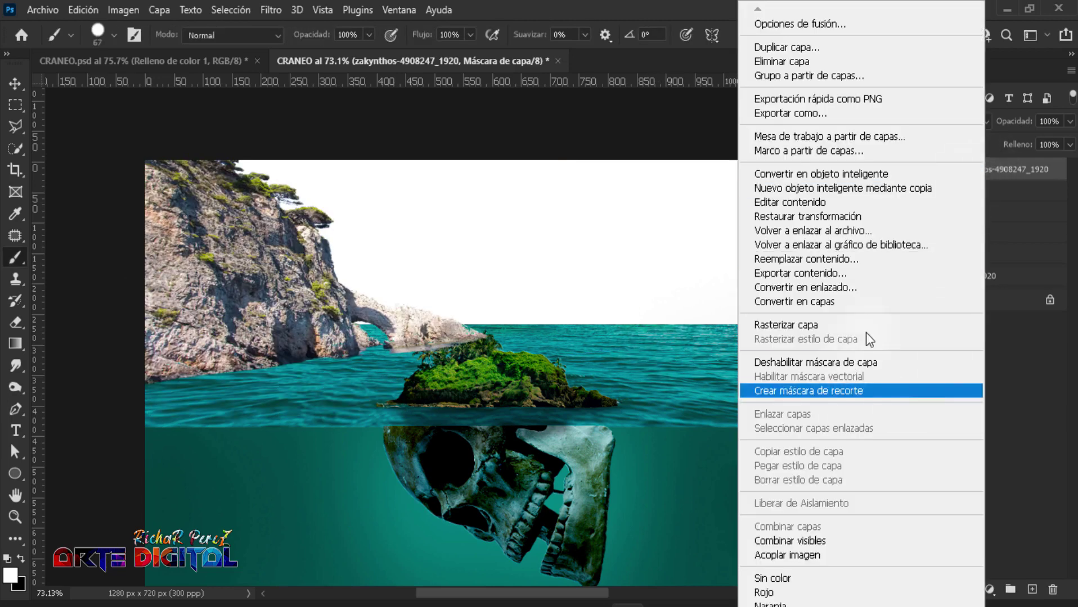
click(849, 175)
double_click(963, 169)
text(ROCA)
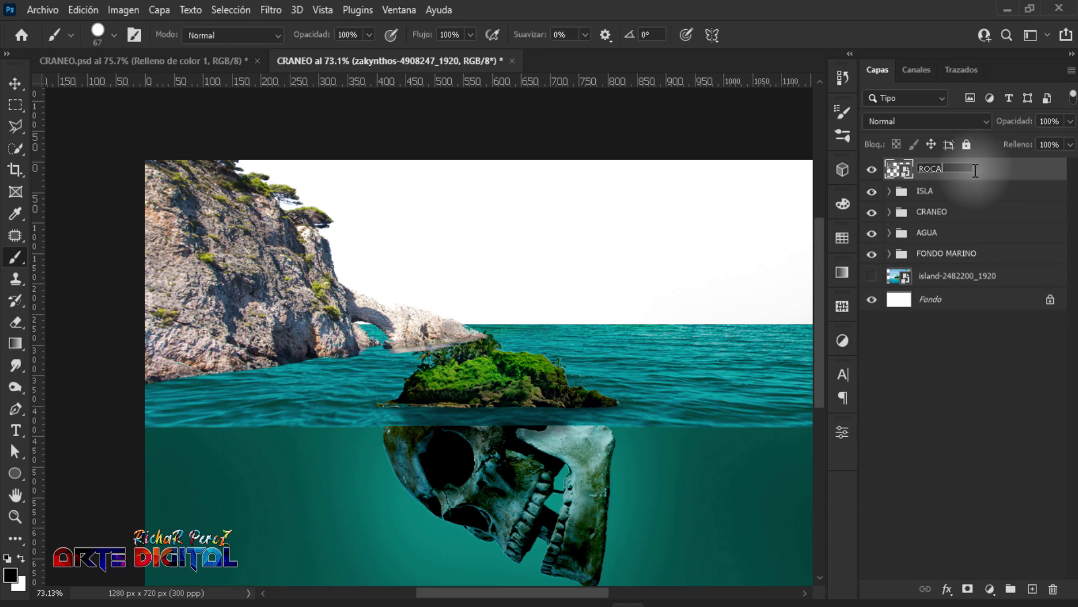
key(Return)
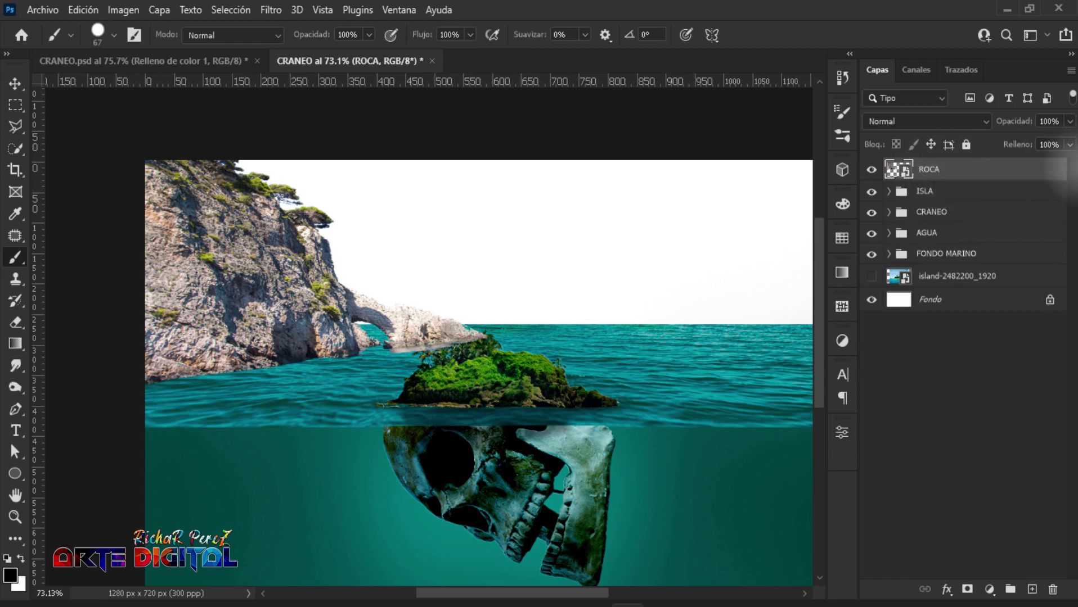
drag(941, 172, 938, 203)
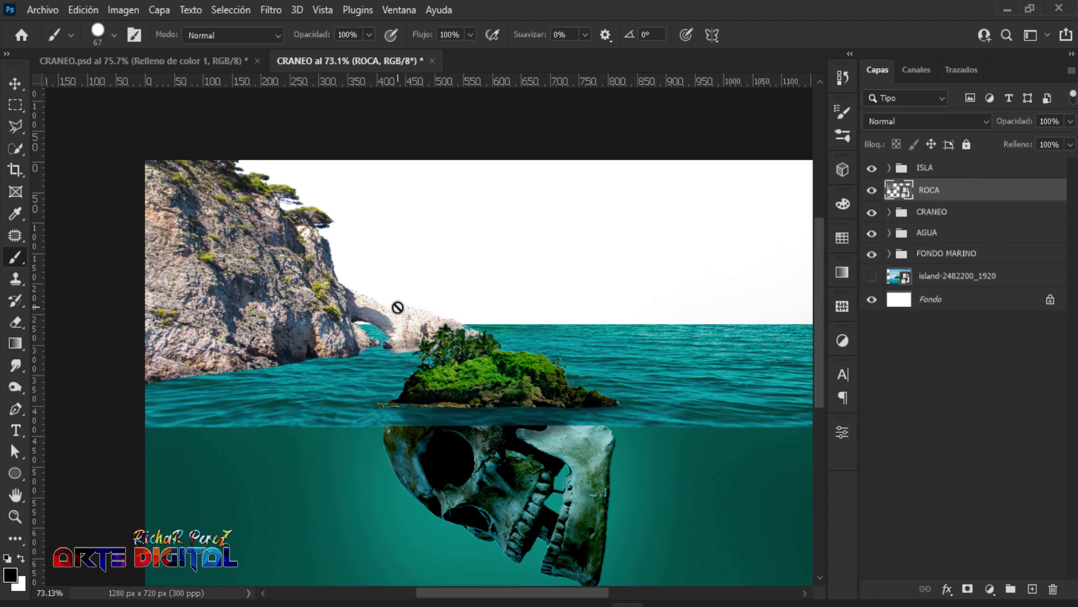
Add a Levels adjustment clipped to ROCA with the output white level set to 172.
click(989, 590)
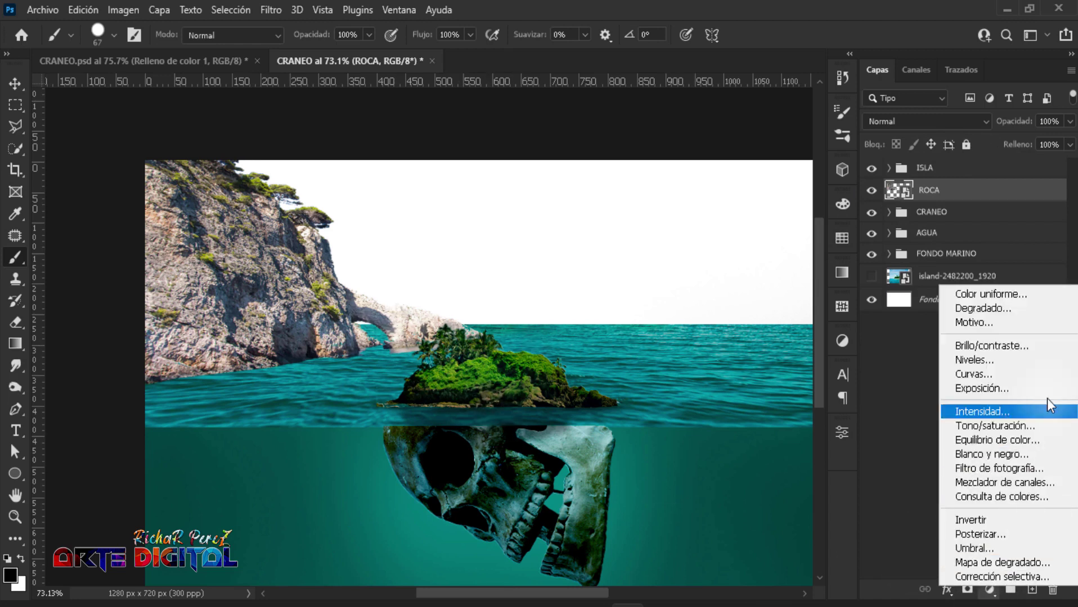
click(1020, 366)
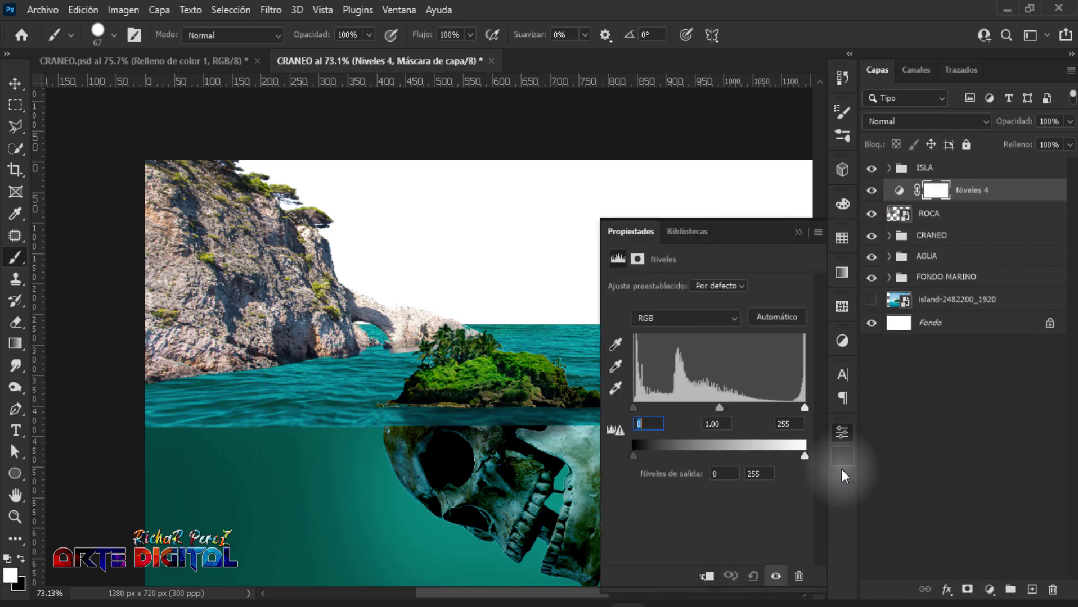
click(759, 474)
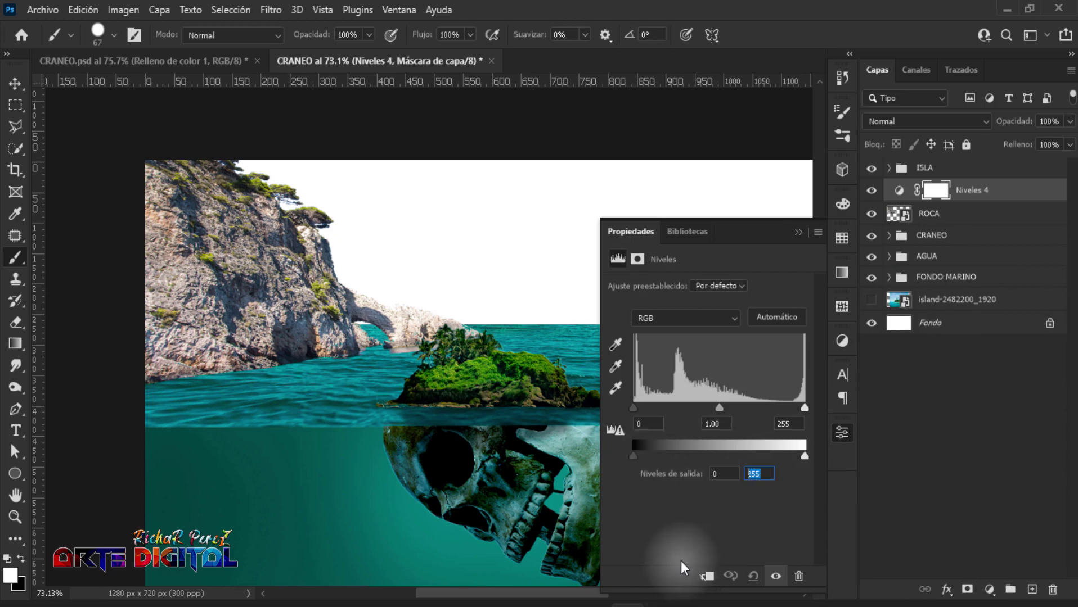
click(706, 576)
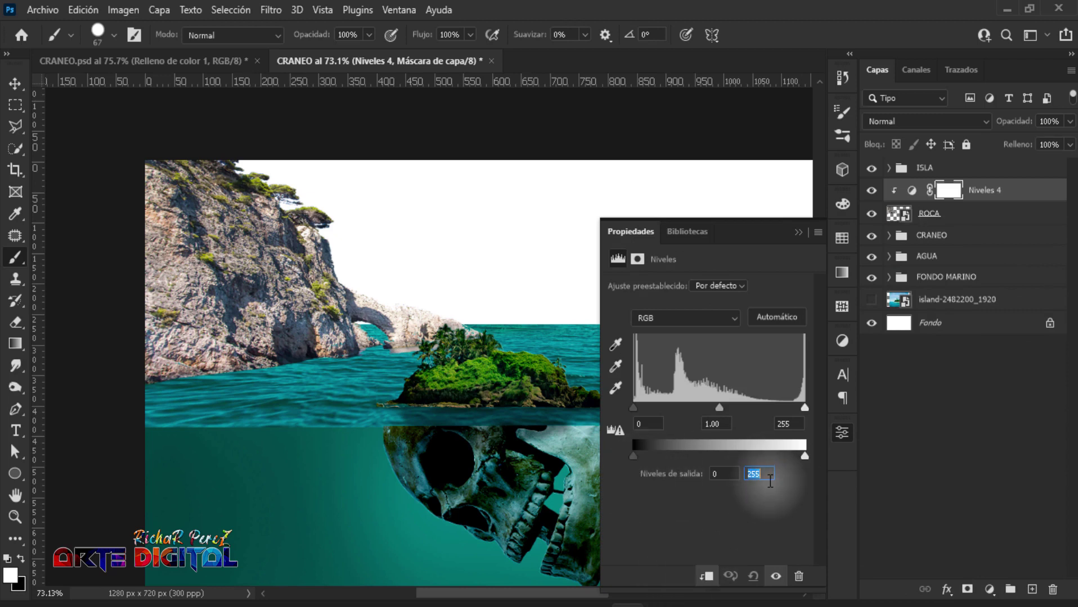
text(172)
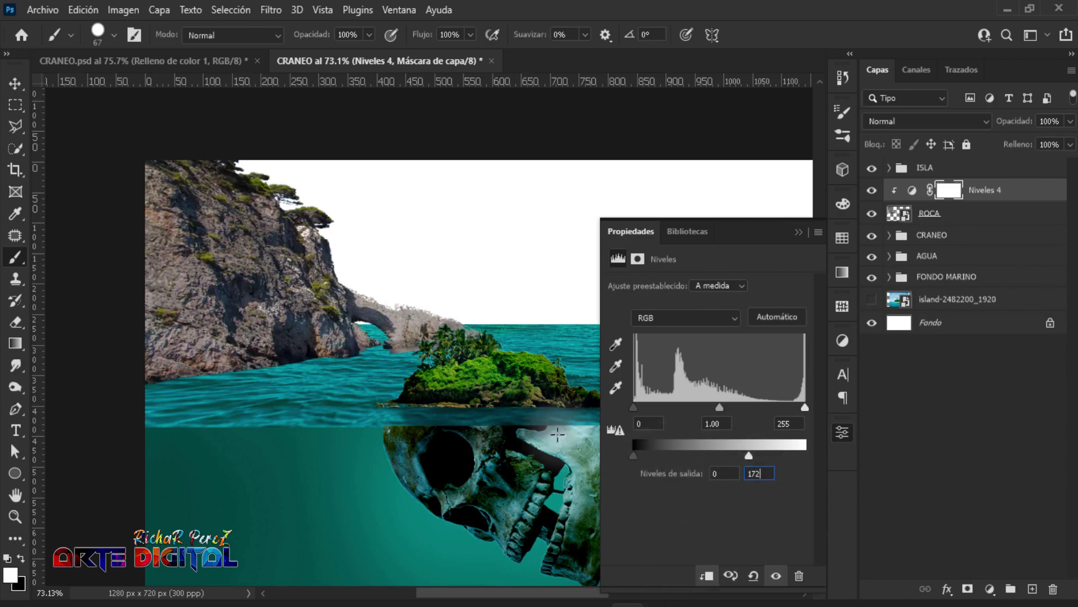
click(797, 233)
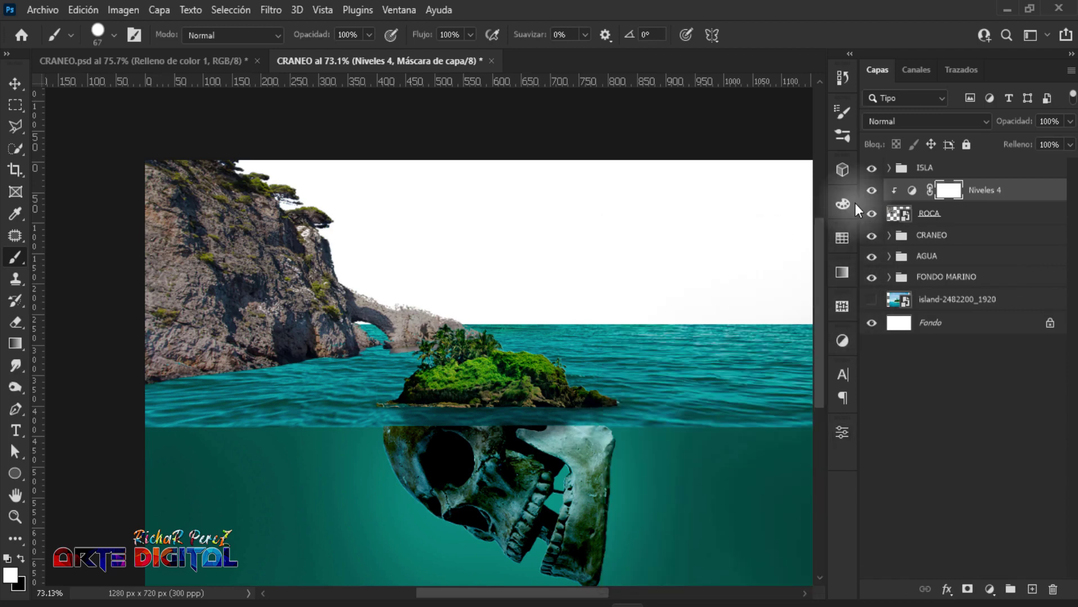
Add a Color Balance adjustment with midtones at -53 cyan, +16 green and +15 blue.
click(989, 590)
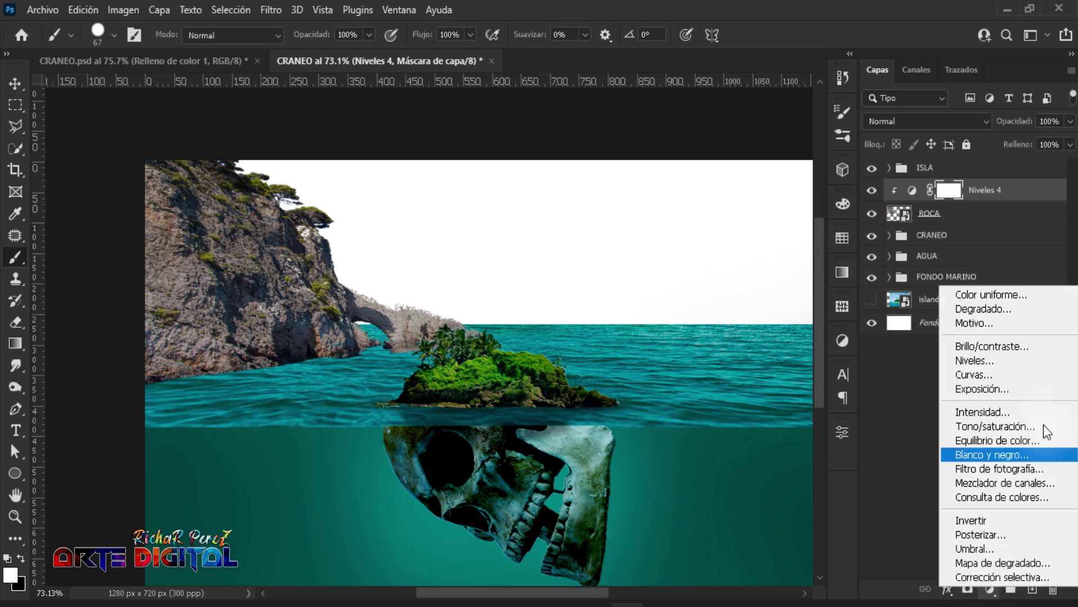
click(1008, 439)
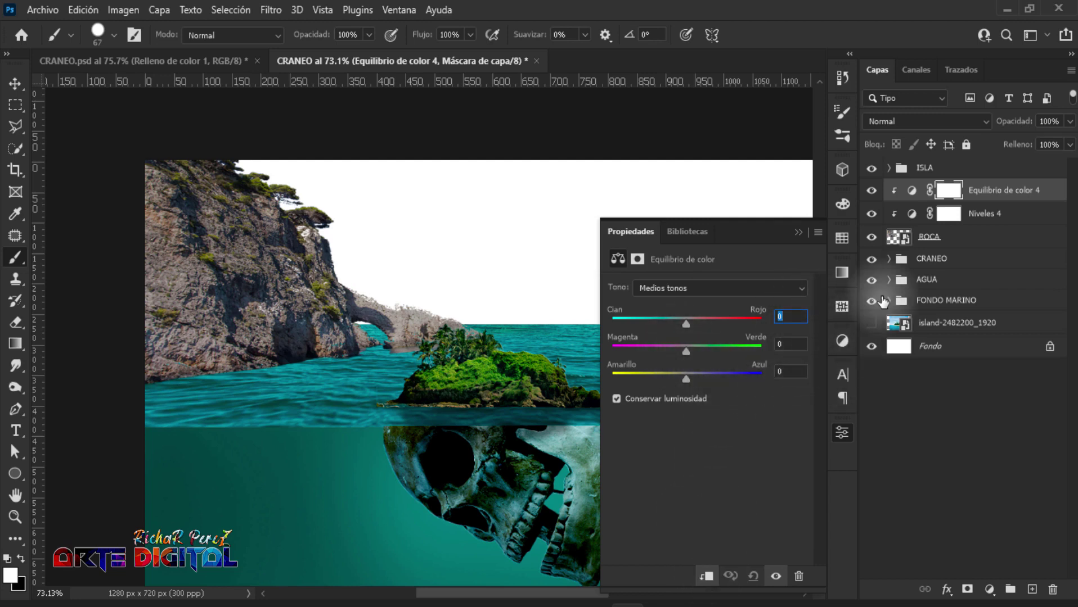
text(-53)
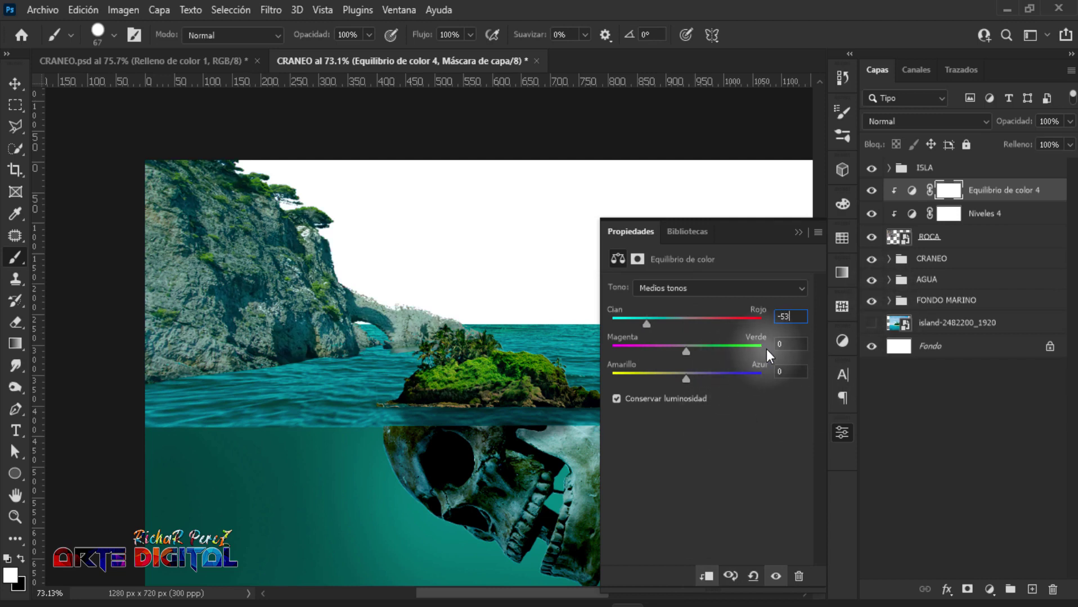
key(Tab)
text(1)
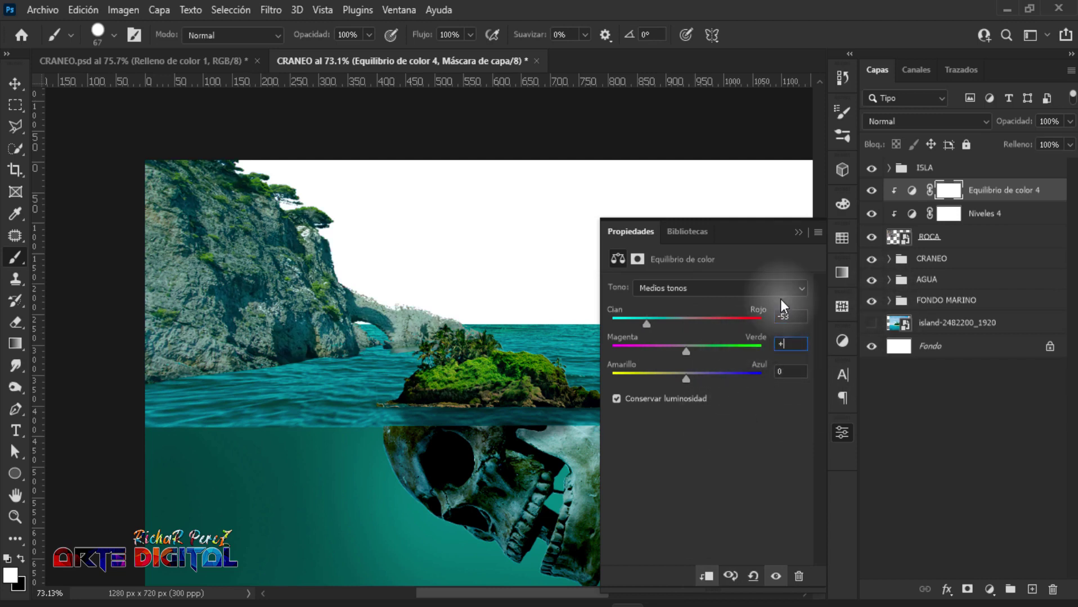
text(6)
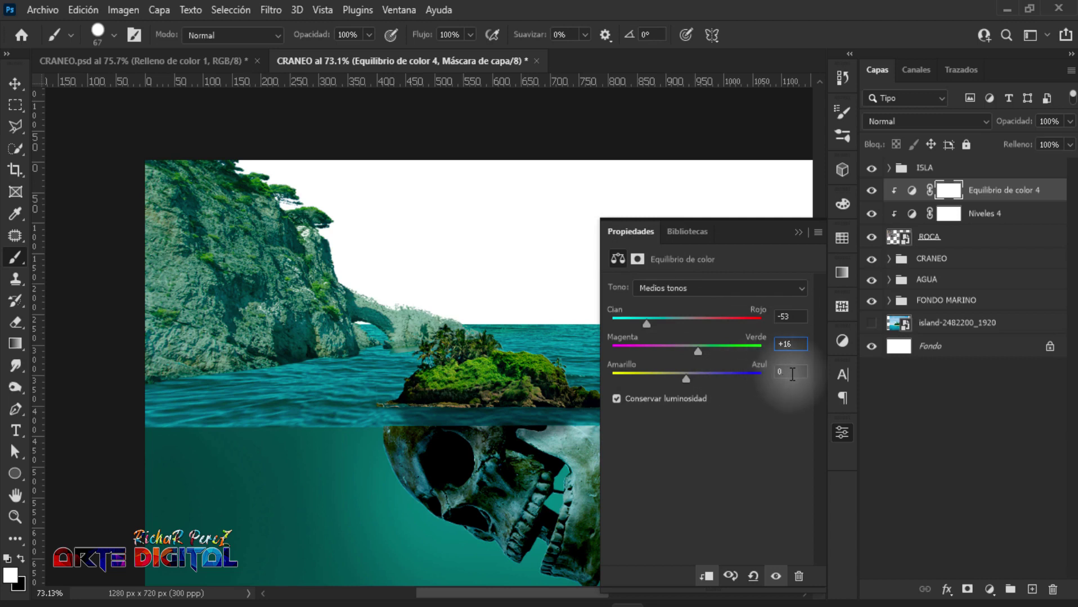
click(792, 372)
text(1)
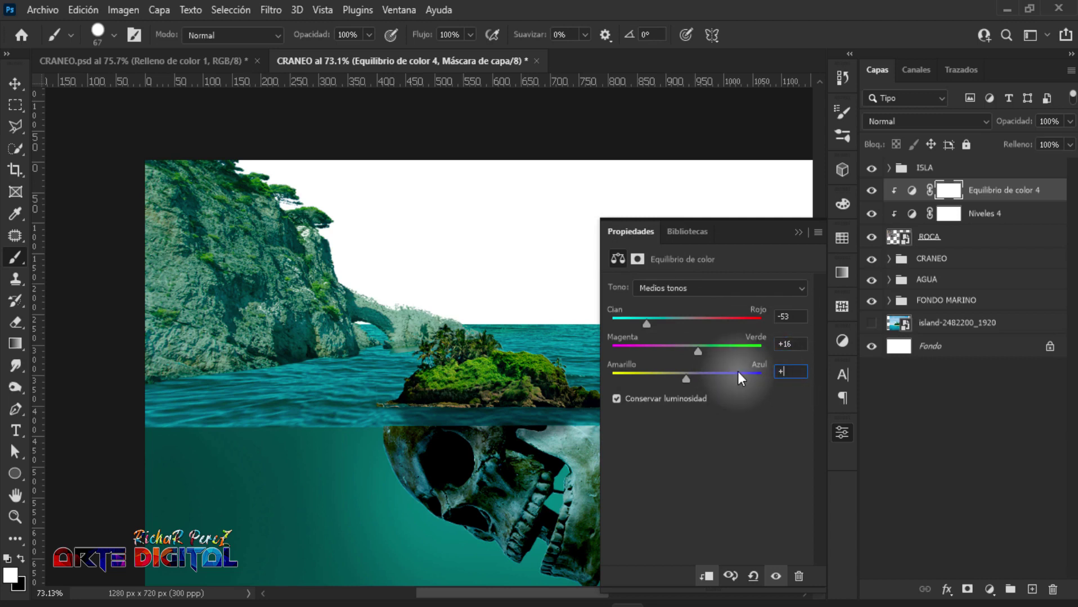
text(5)
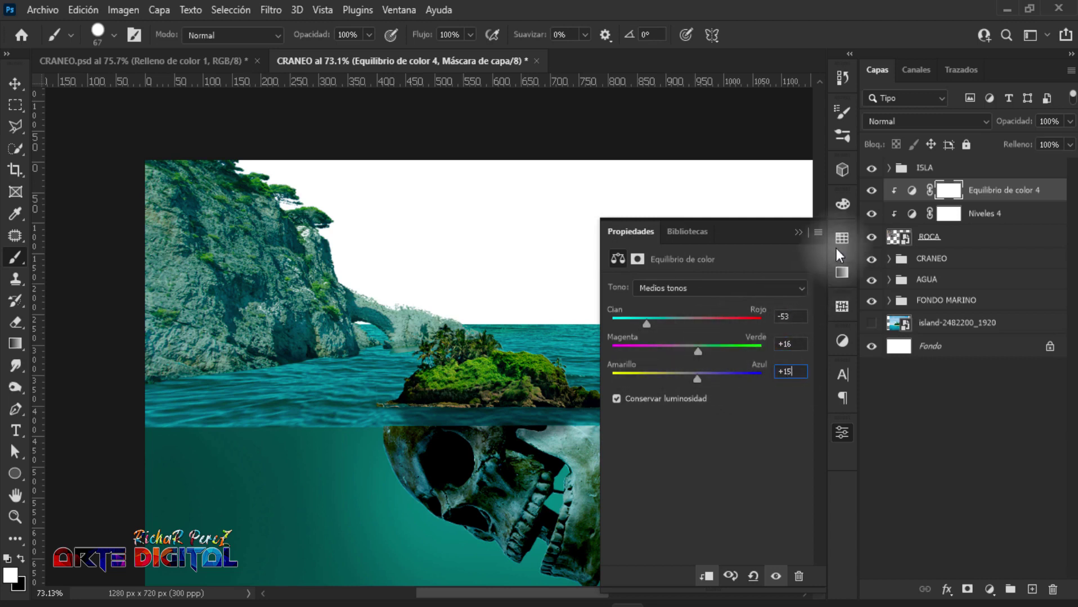
click(797, 231)
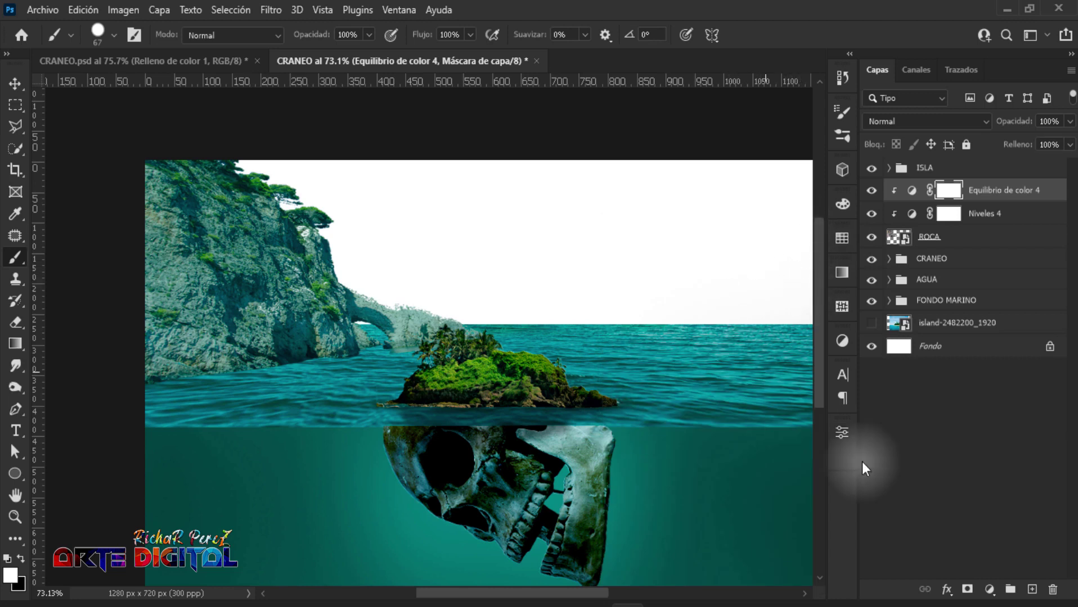
Add a layer mask to ROCA and set the brush to 4% flow and 0% hardness.
click(945, 239)
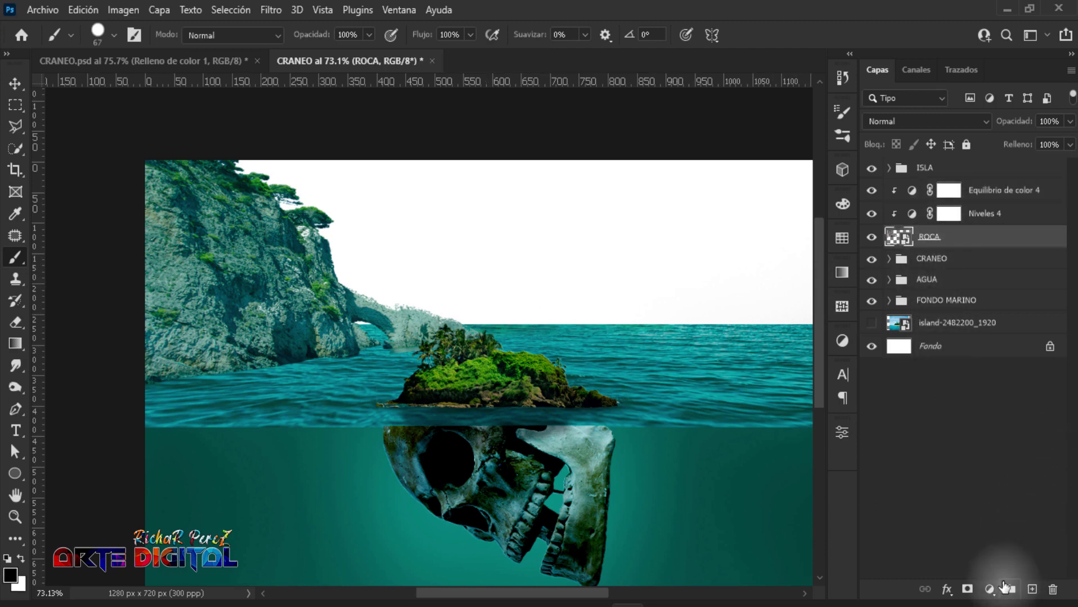
click(967, 590)
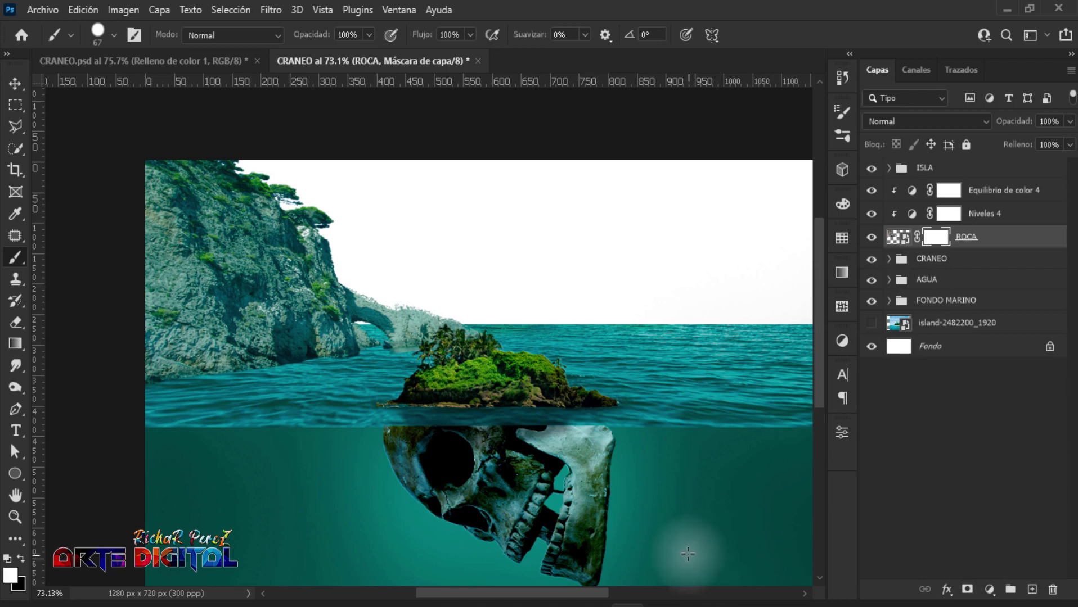
click(459, 34)
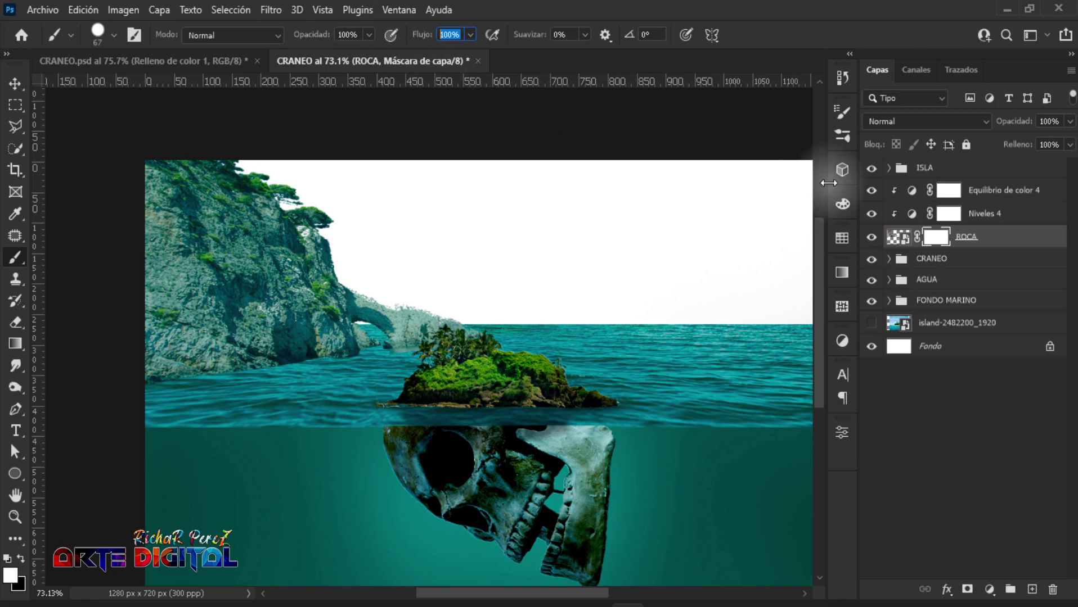
text(4)
key(Return)
right_click(439, 276)
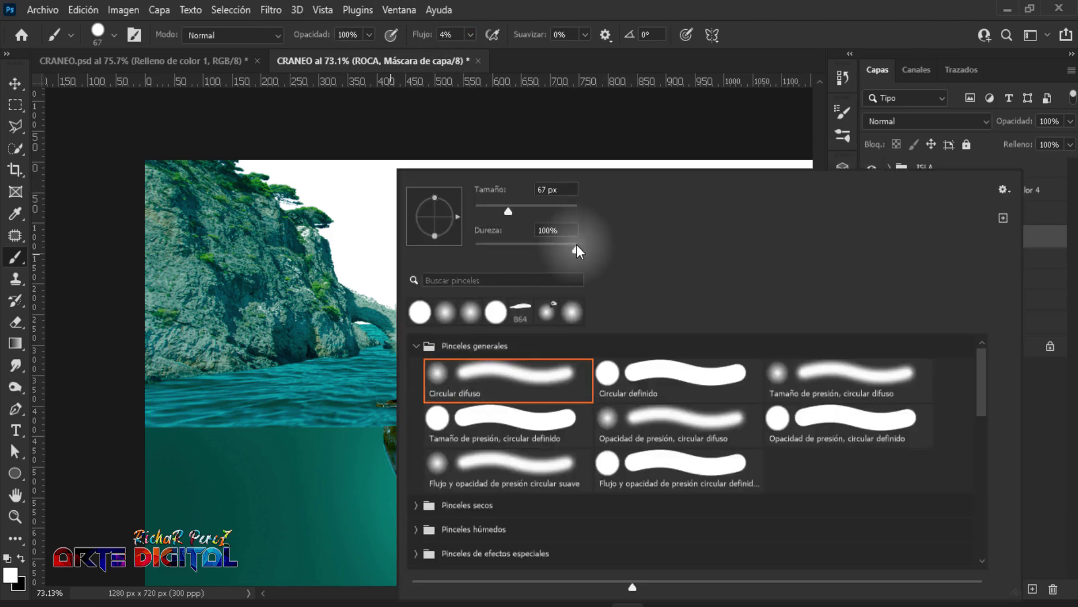
drag(576, 251, 388, 247)
key(Return)
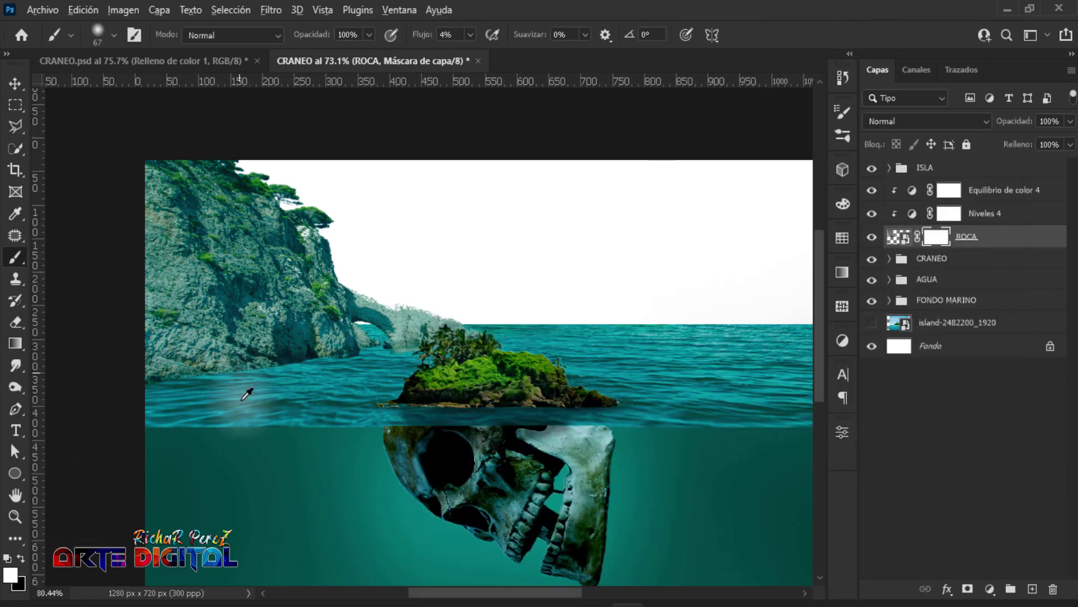
Paint black along the rock's base so it fades softly into the water.
scroll(248, 389, up, 3)
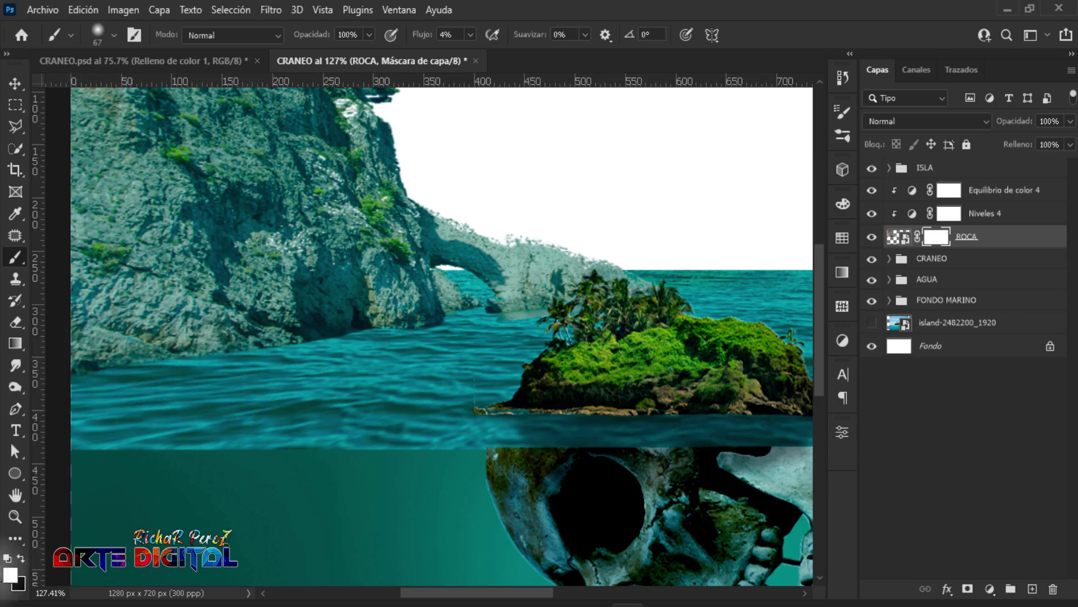
click(20, 559)
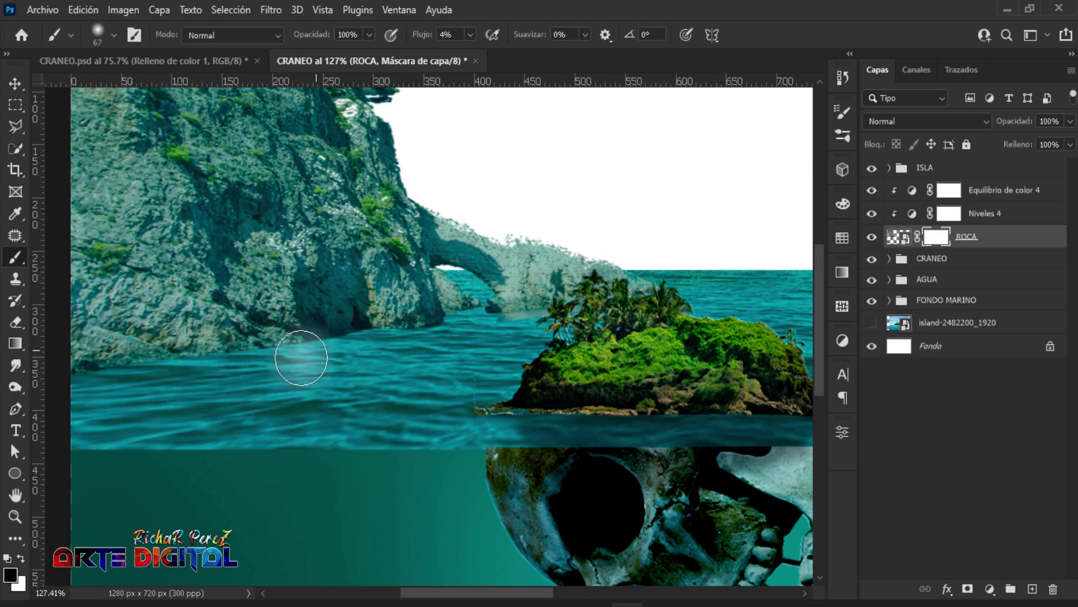
drag(74, 402, 439, 333)
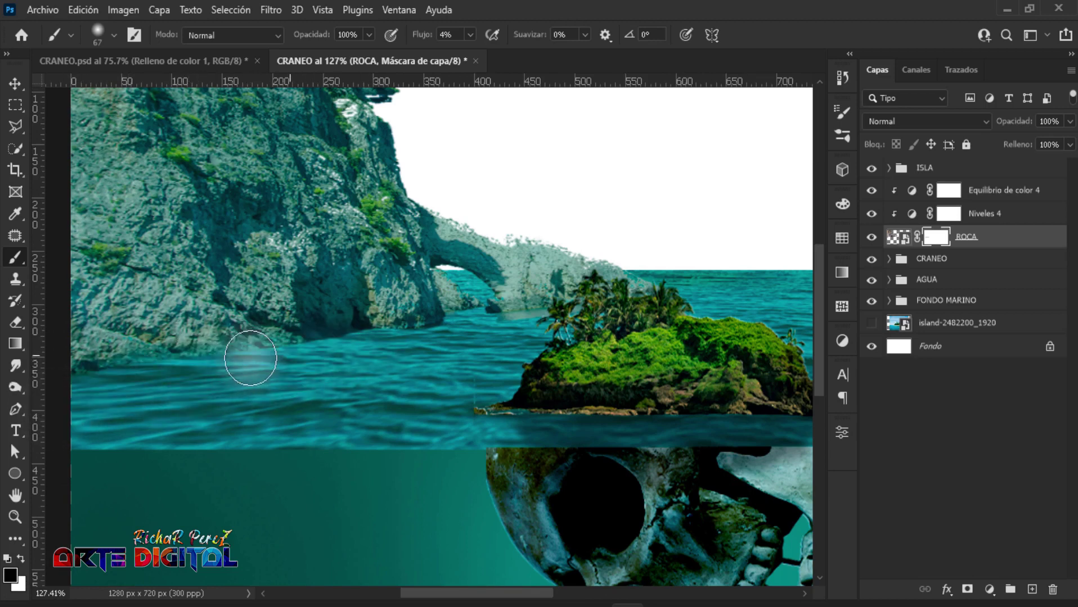
scroll(439, 333, up, 5)
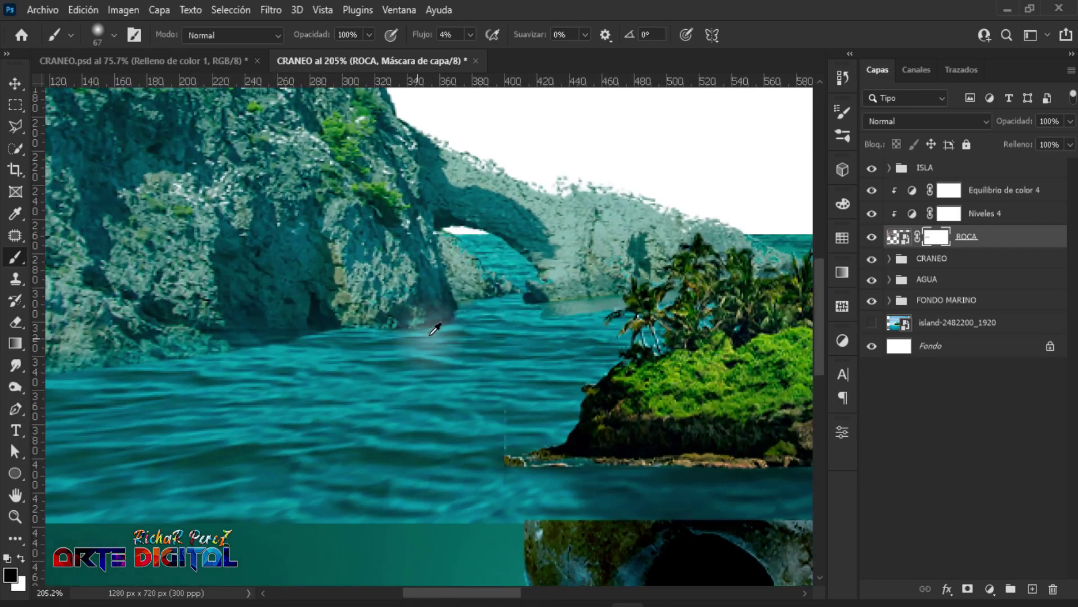
drag(439, 334, 186, 359)
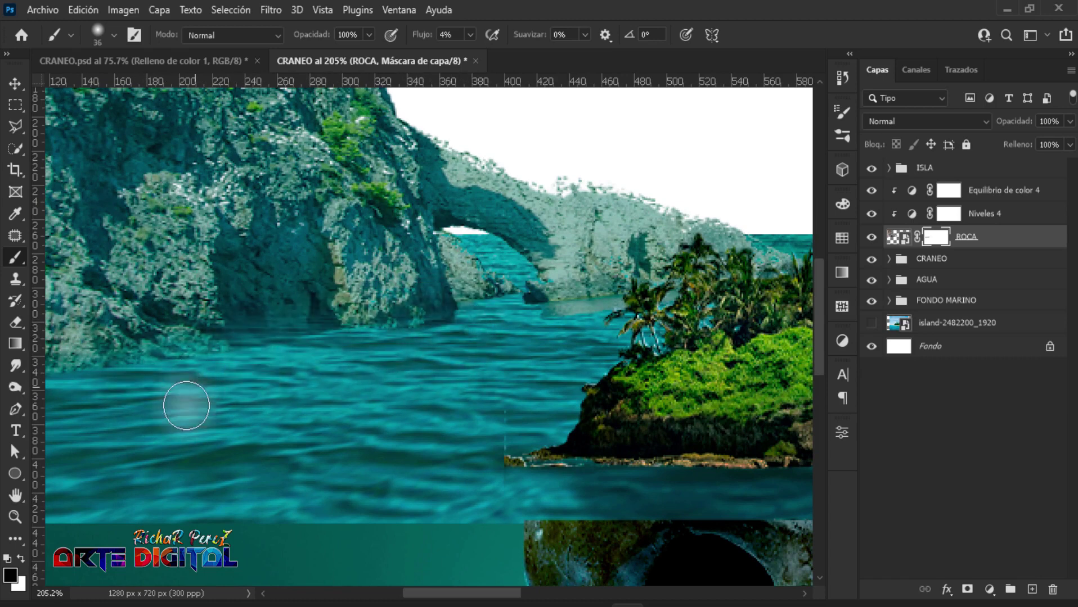
drag(185, 404, 436, 408)
scroll(245, 375, right, 5)
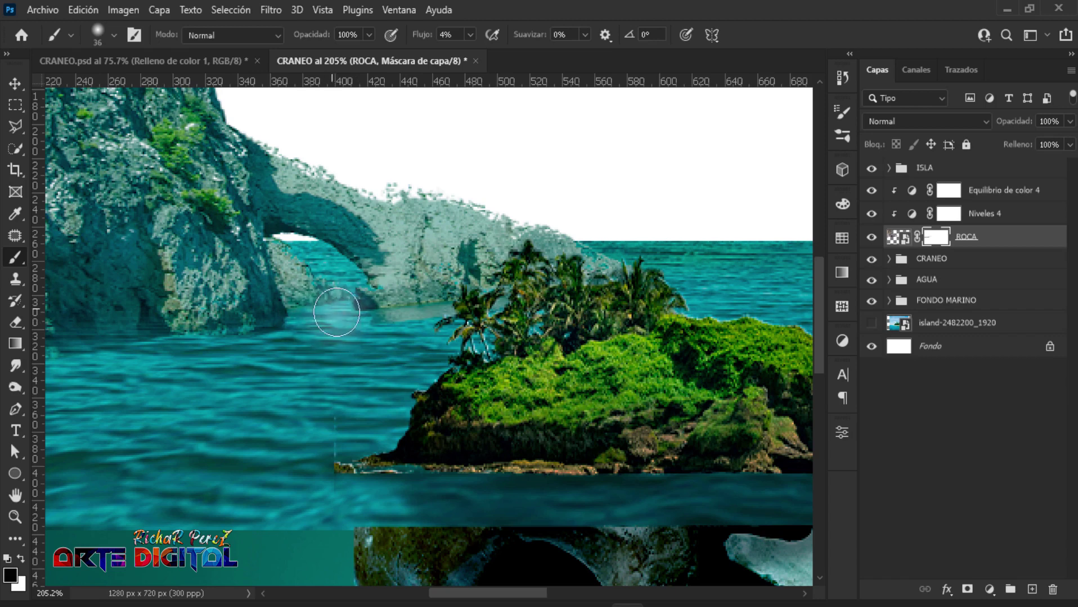
With the island hidden, blend the rock's right-side waterline into the sea, then show the island again.
click(872, 168)
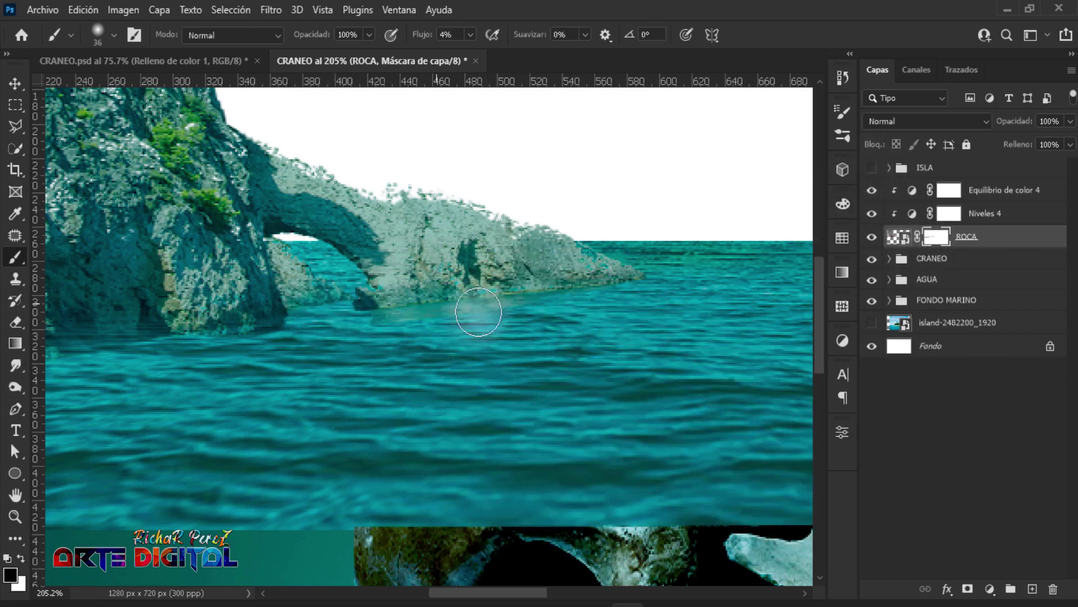
drag(478, 313, 611, 307)
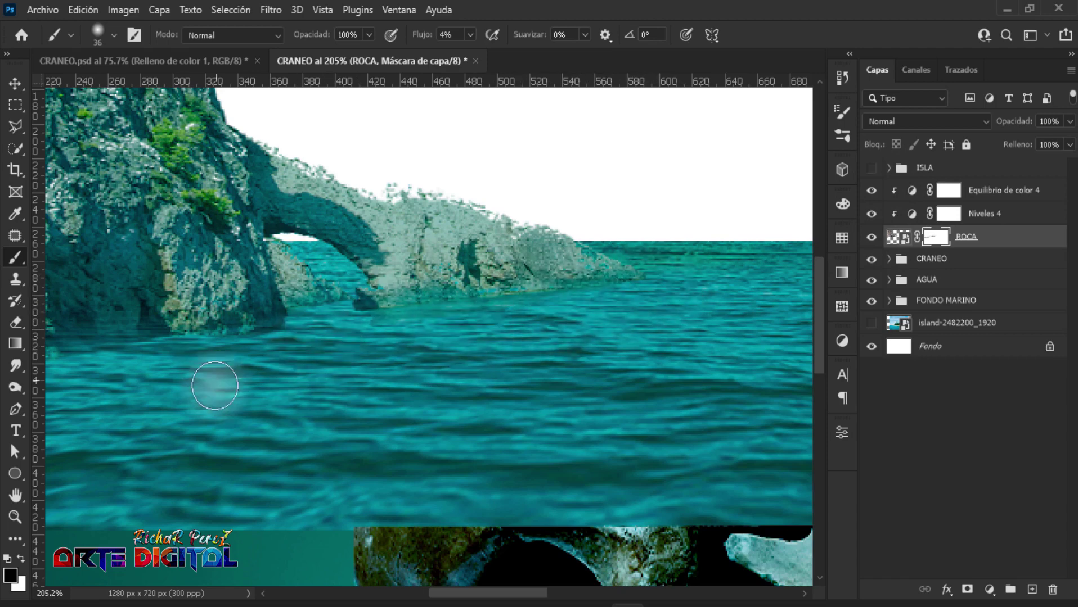
scroll(215, 366, left, 5)
scroll(215, 366, left, 5)
click(871, 168)
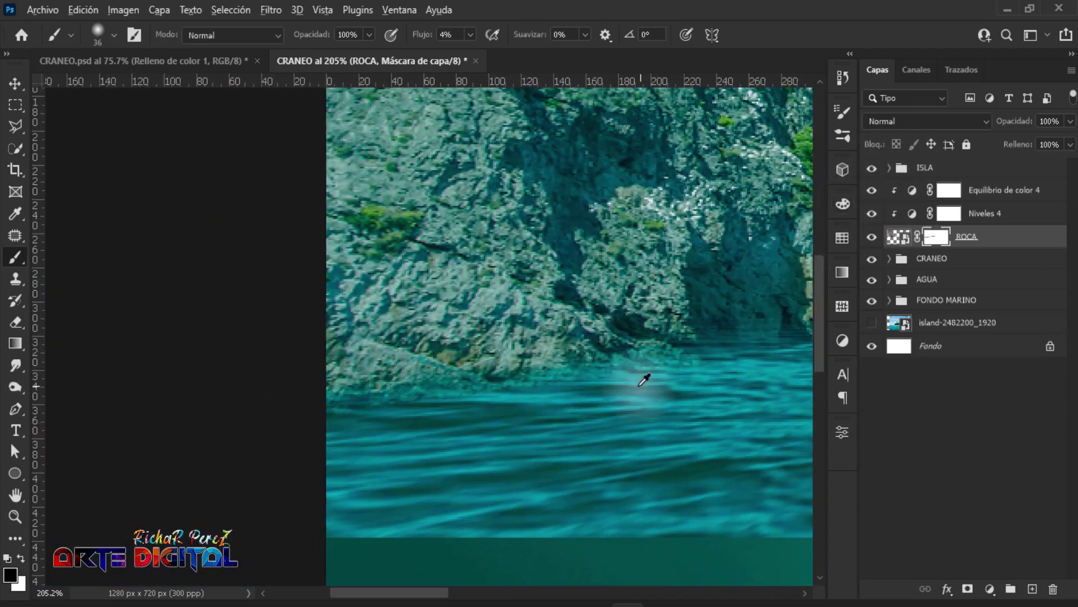
key(ctrl+0)
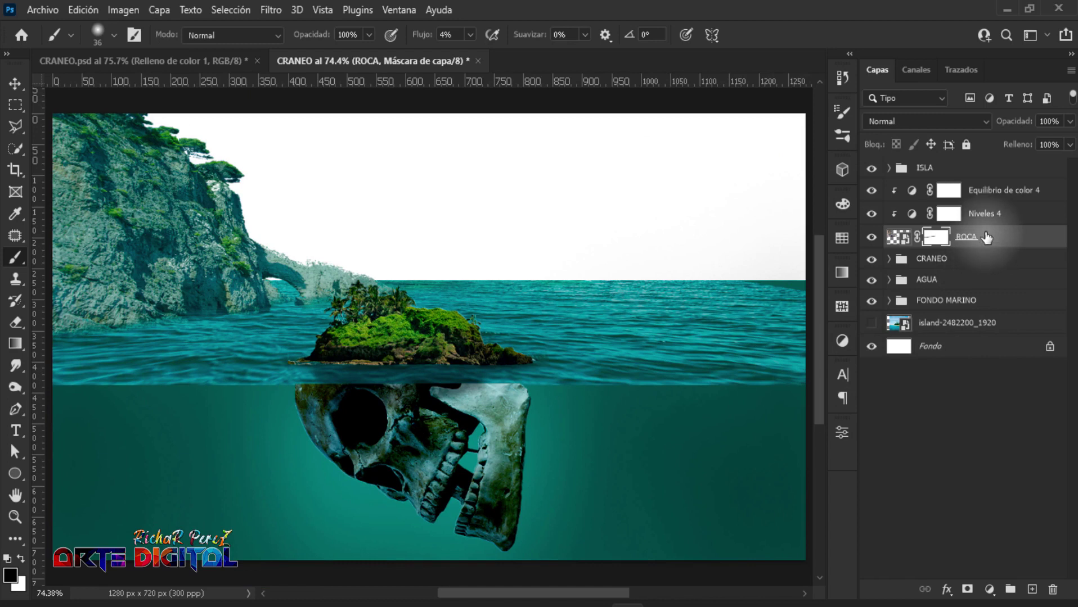
shift+click(996, 190)
Group ROCA, Niveles 4 and Equilibrio de color 4 into a group named ROCA.
key(ctrl+g)
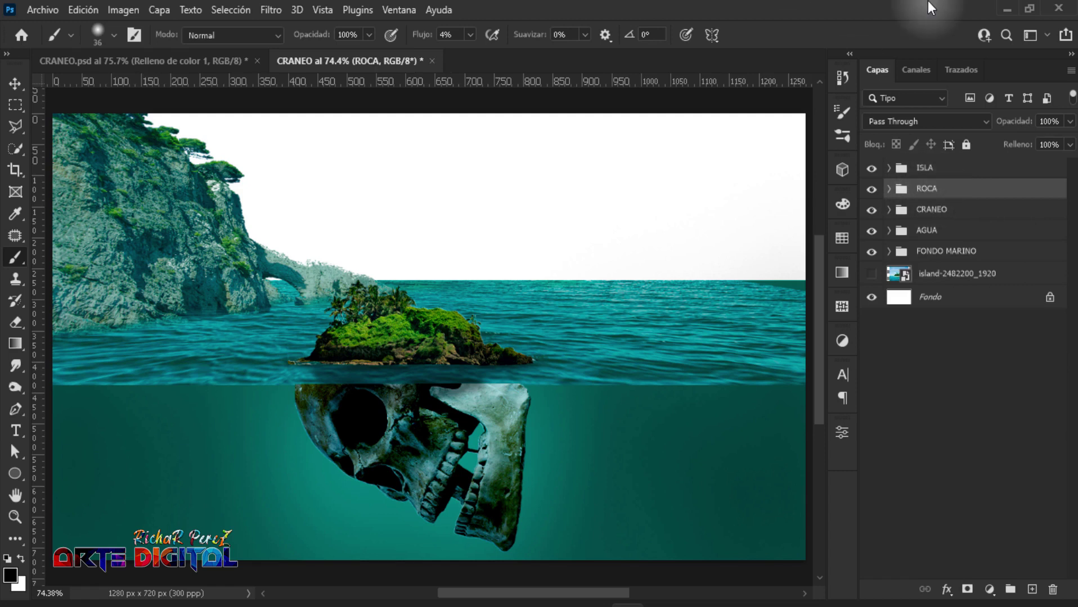
Place the alpine-1845947_1920 mountain photo into the composite as an embedded image.
click(54, 17)
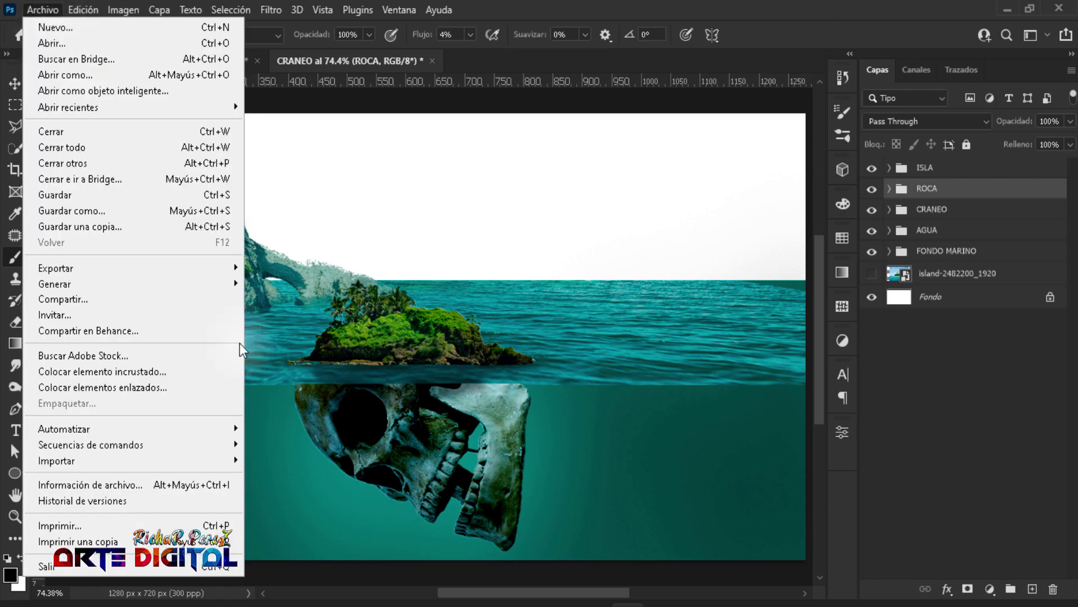
click(127, 367)
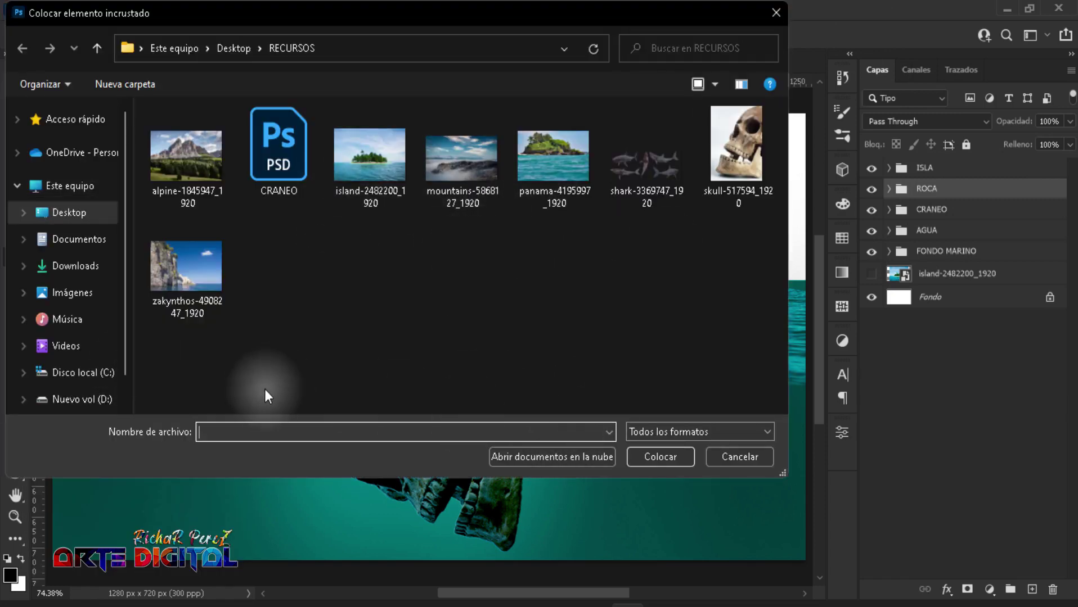
click(176, 162)
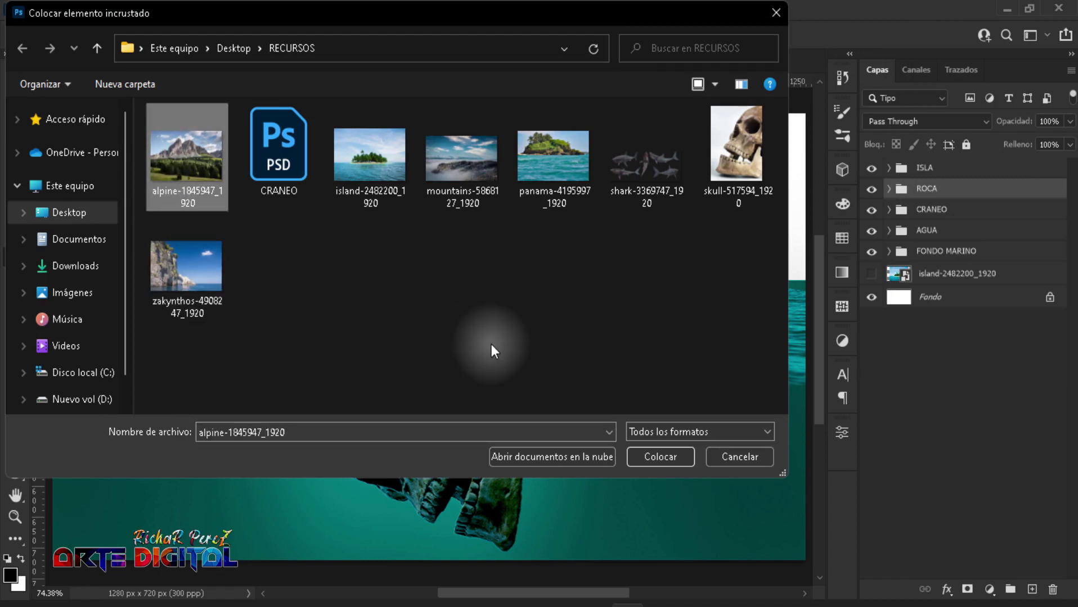
click(688, 455)
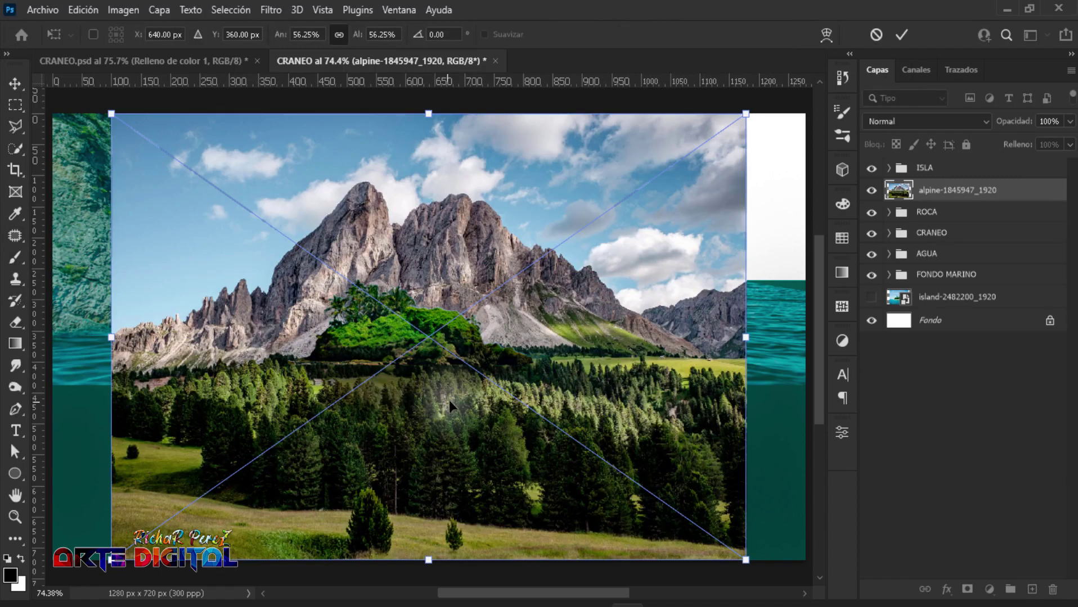
Shrink the alpine photo to 56.25% around its centre and hide the ISLA group.
scroll(456, 394, down, 1)
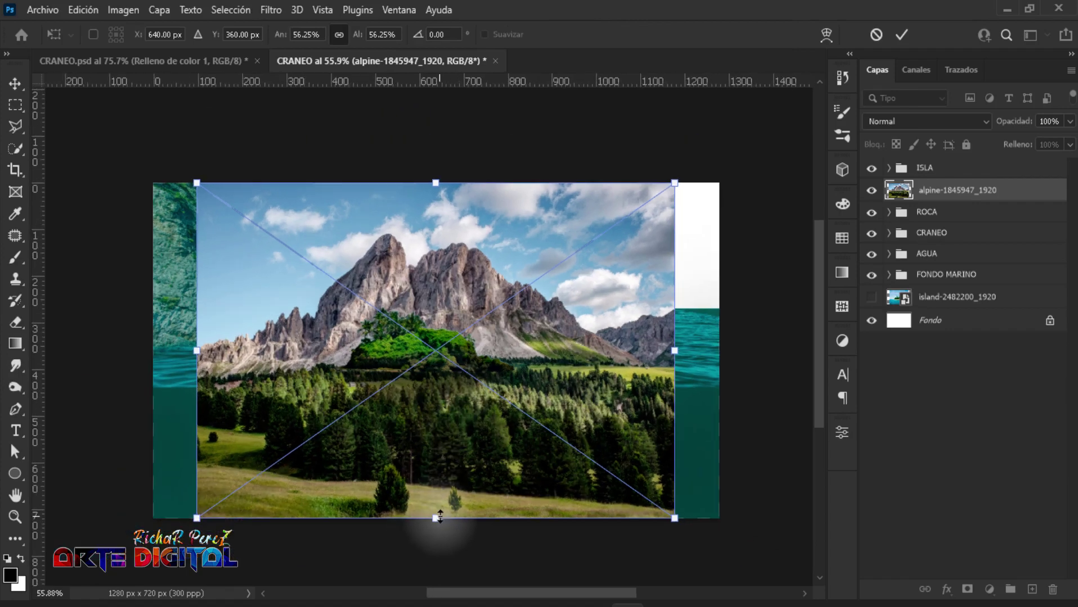
drag(439, 516, 448, 479)
key(Return)
key(b)
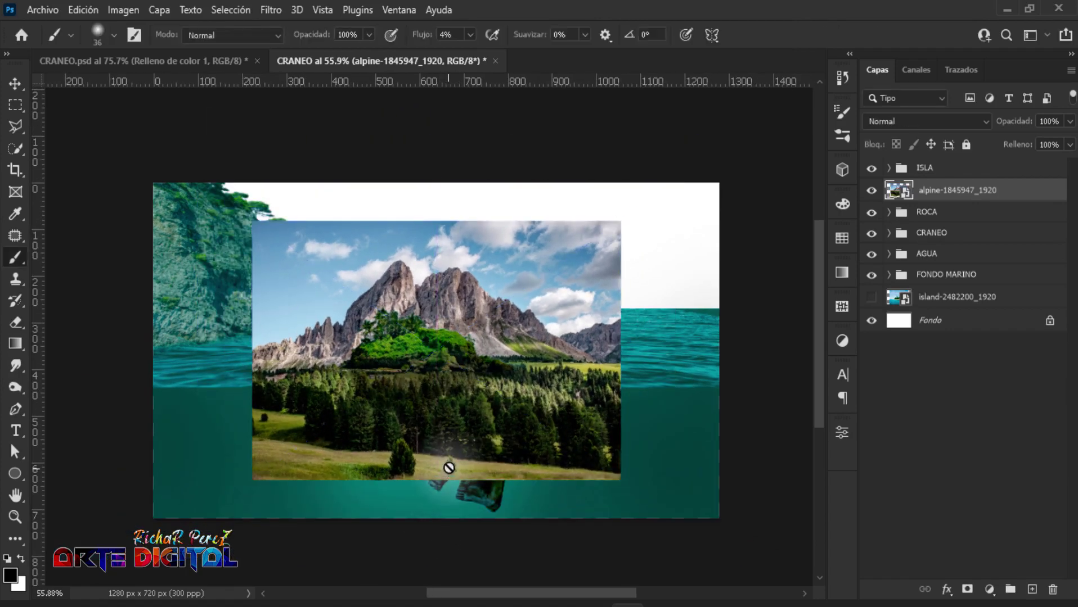
scroll(406, 400, up, 2)
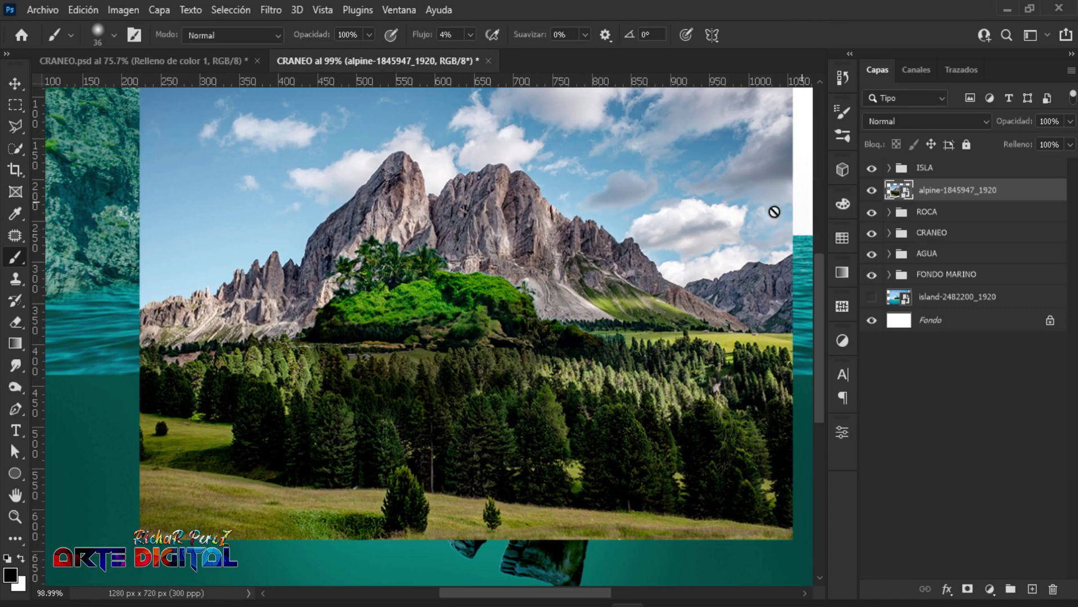
click(871, 168)
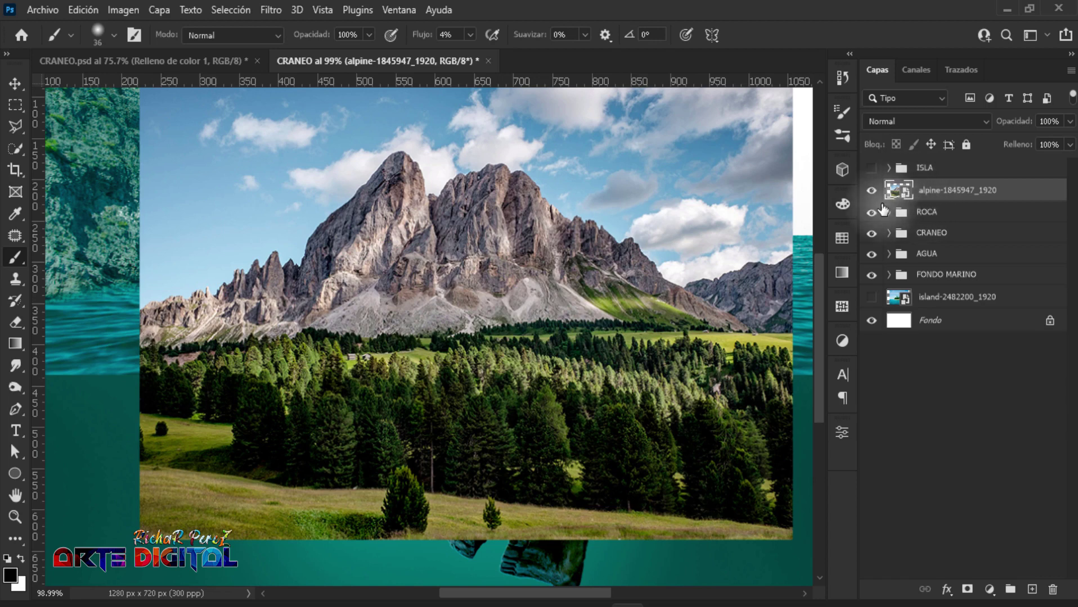
Quick-select the mountain range and mask the alpine photo to keep only the peaks.
click(16, 151)
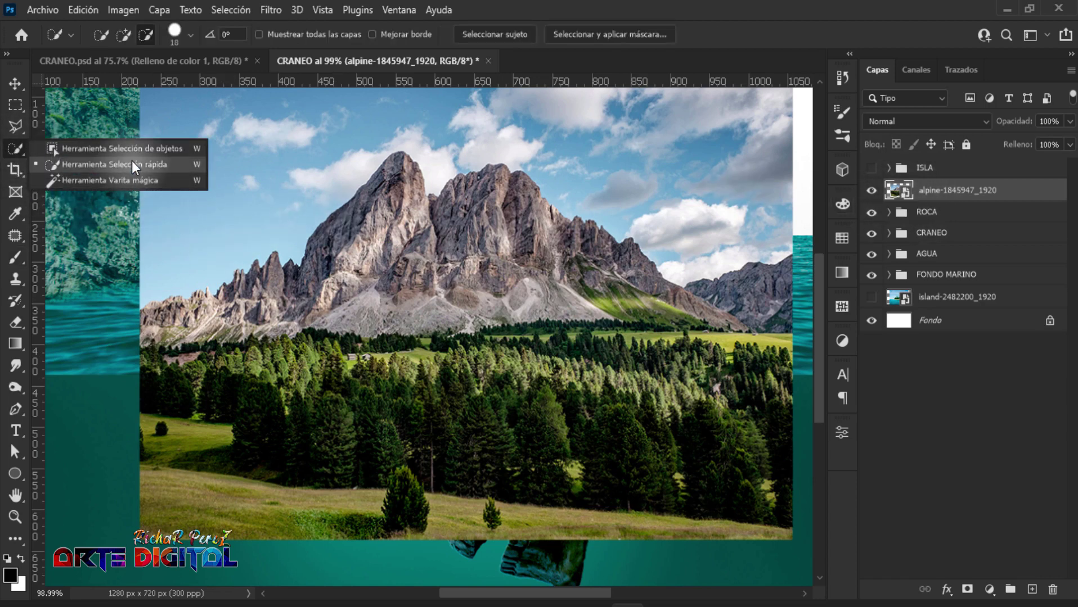
click(131, 164)
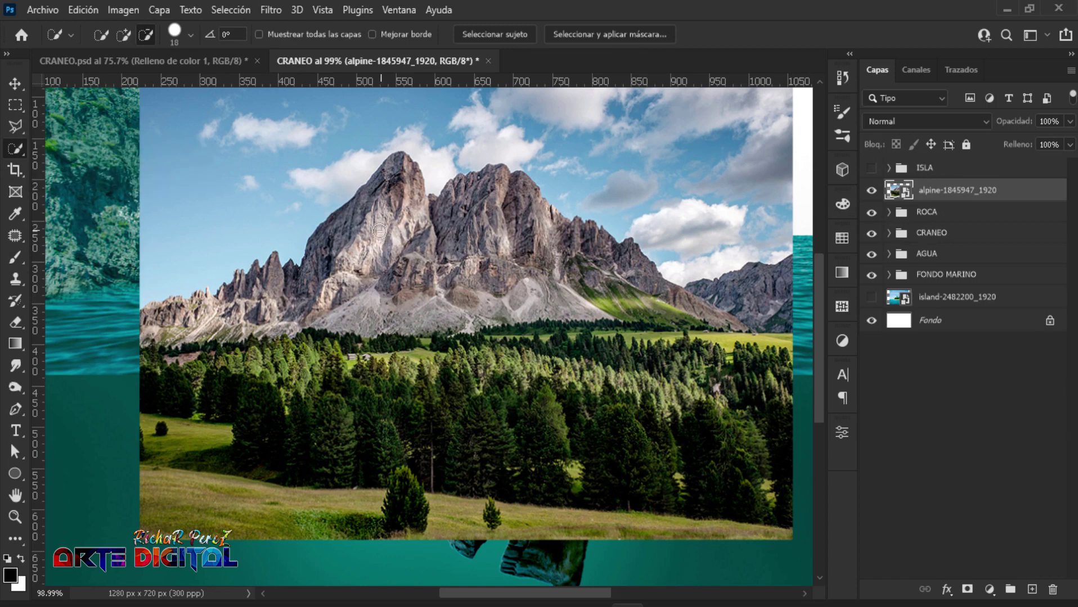
drag(387, 211, 396, 256)
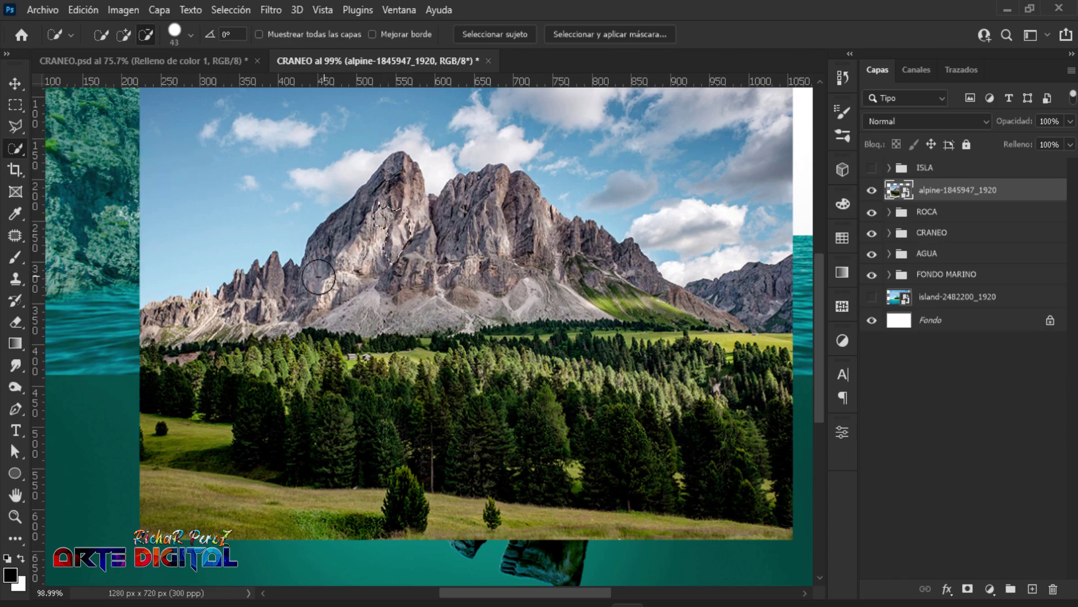
drag(531, 208, 535, 267)
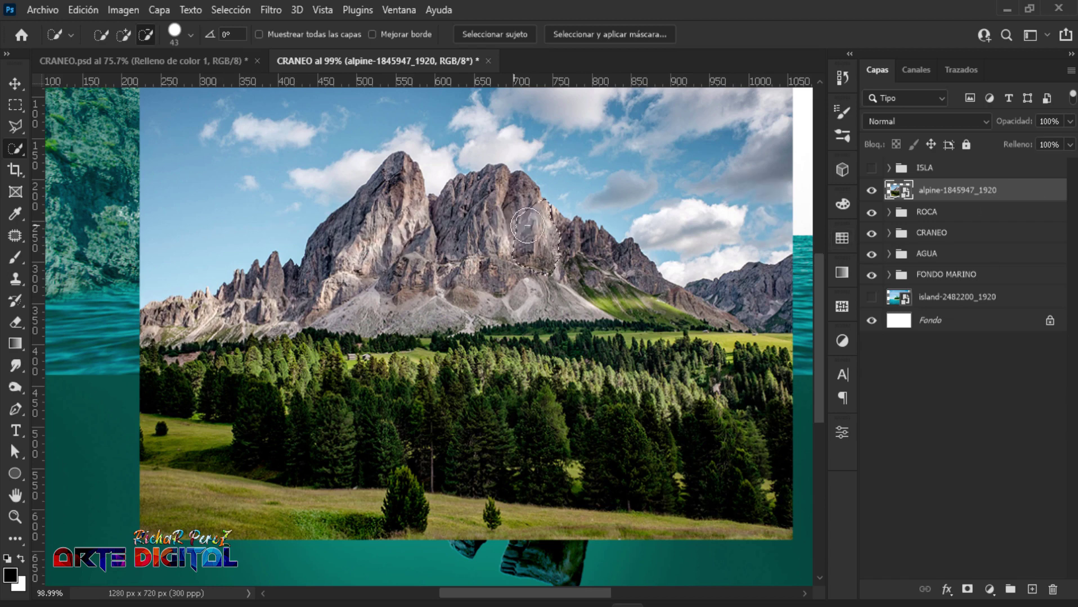
click(124, 35)
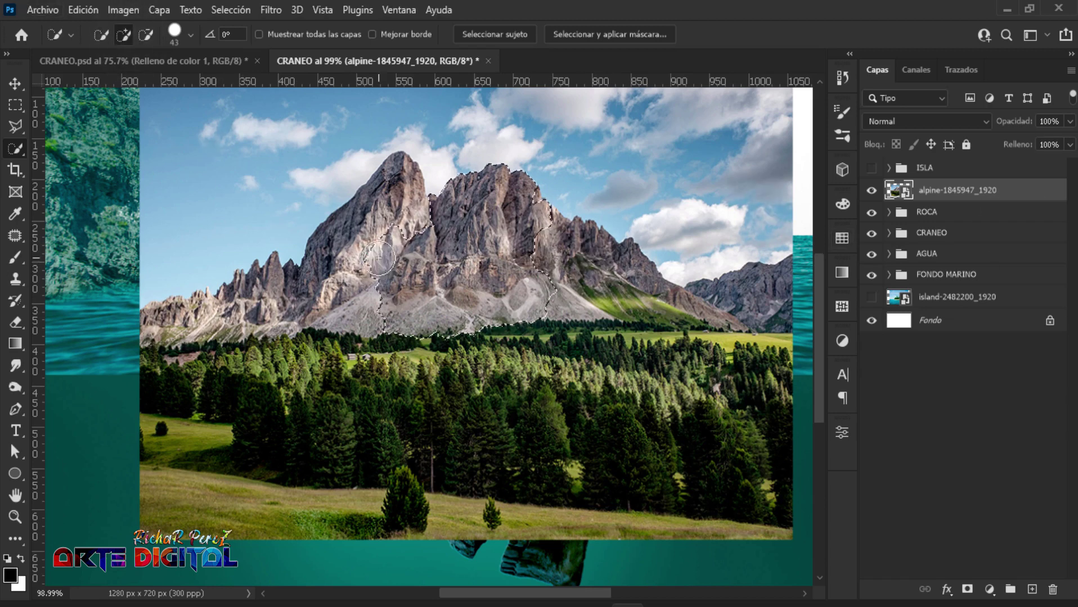
drag(388, 270, 253, 306)
drag(534, 257, 731, 332)
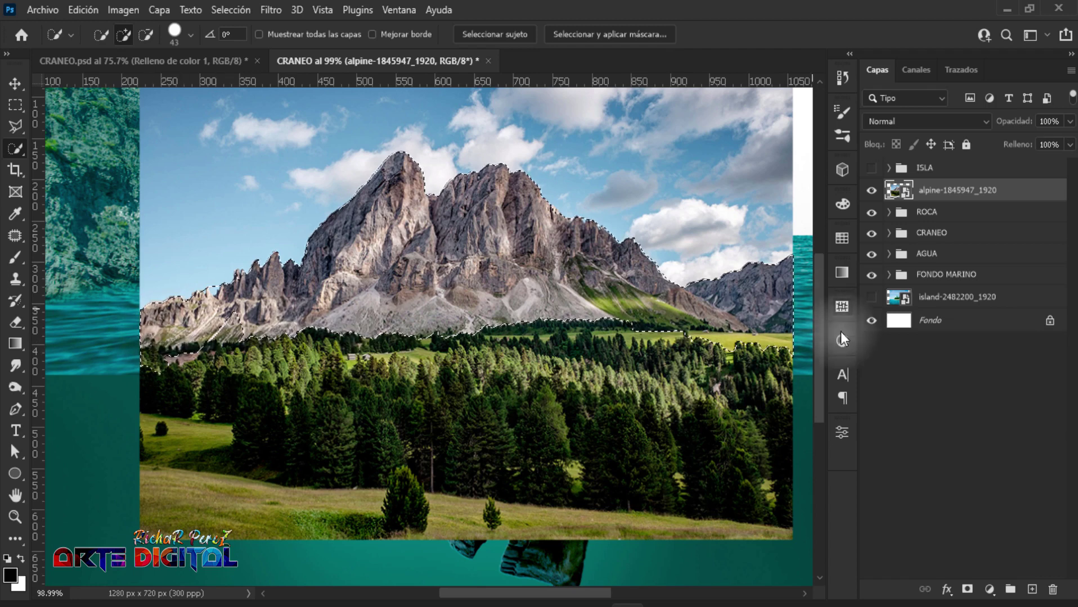
click(967, 590)
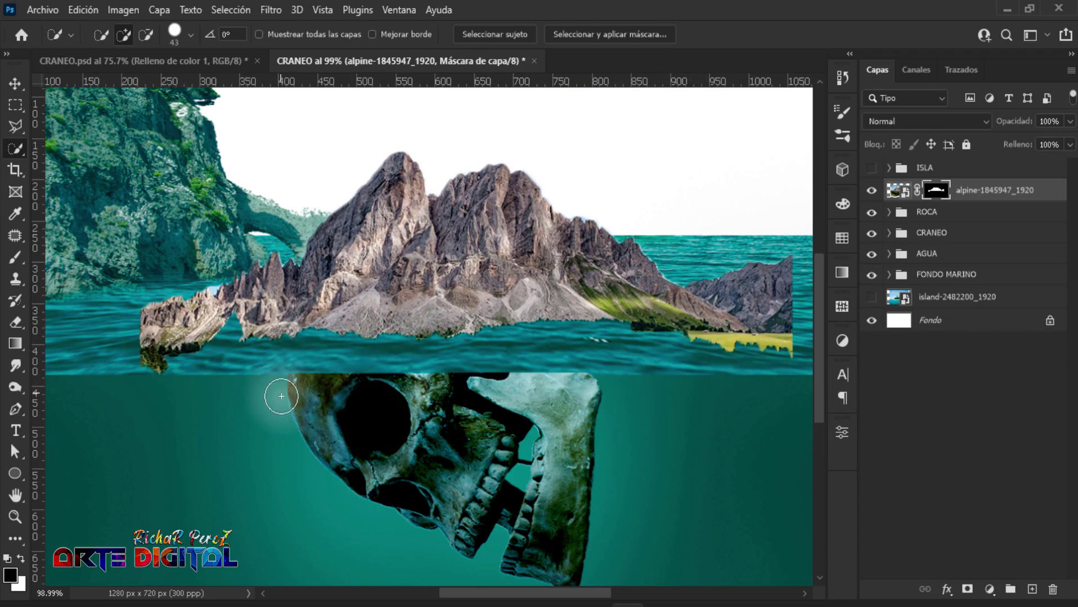
Set the brush flow to 100%.
key(b)
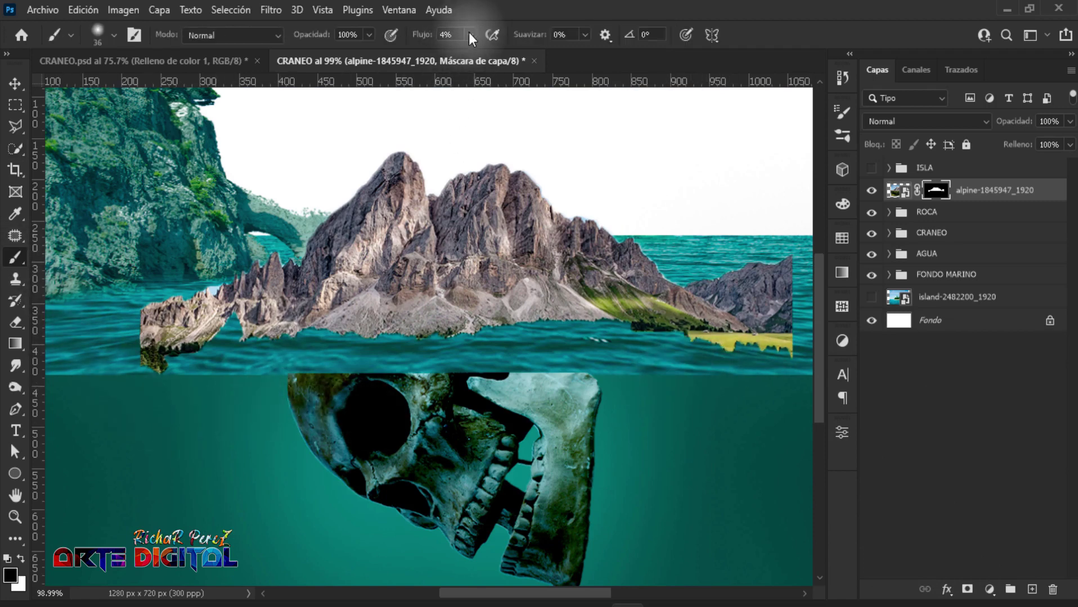
click(471, 35)
drag(468, 54, 686, 54)
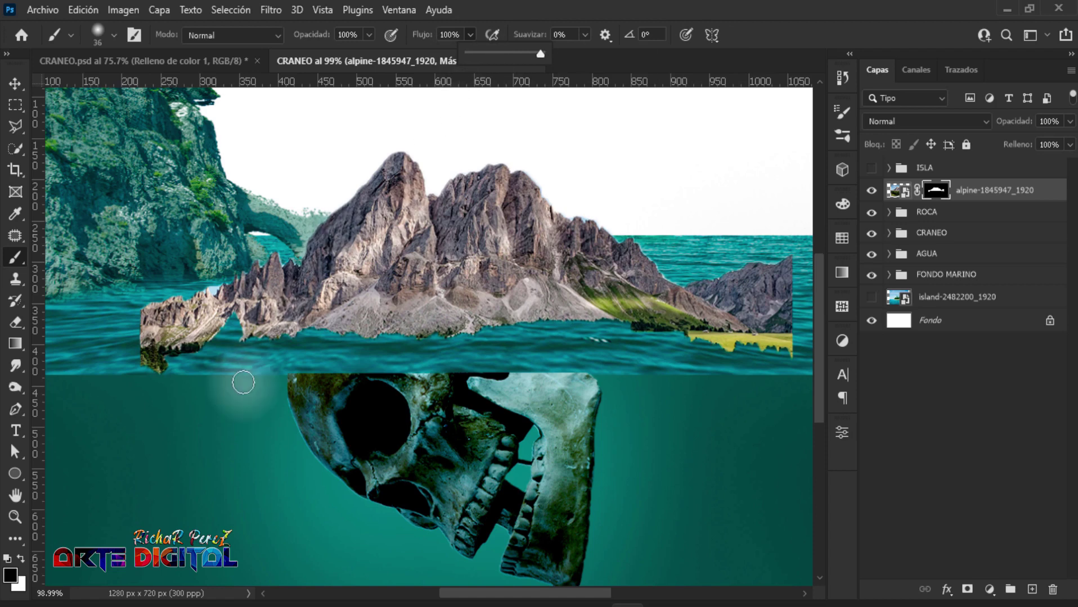
Paint the mask with a 100-hardness brush along the waterline to remove the yellow meadow drips.
right_click(272, 224)
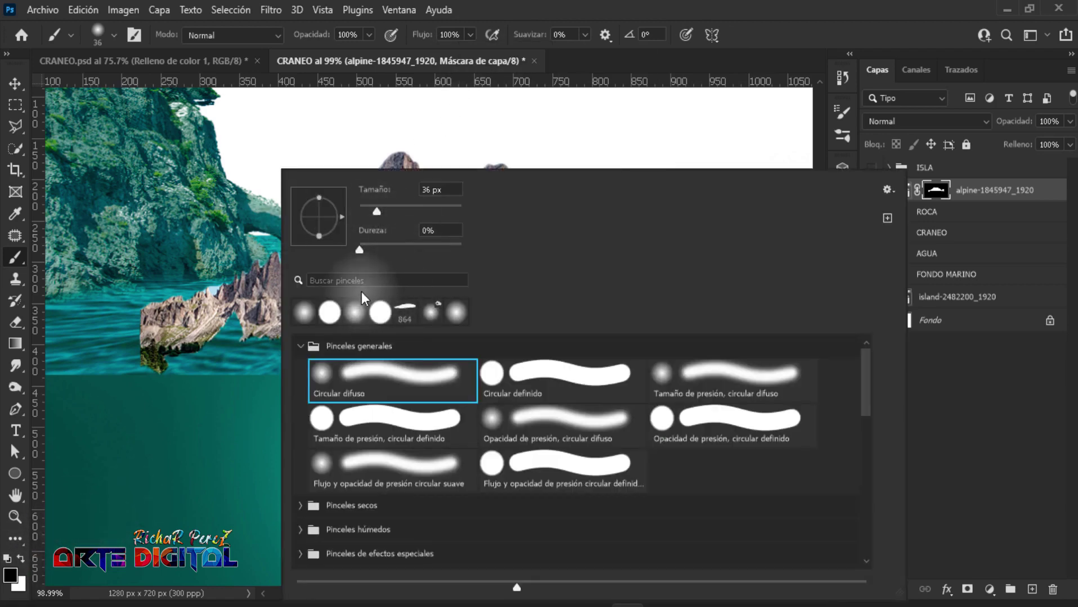
text(100)
key(Return)
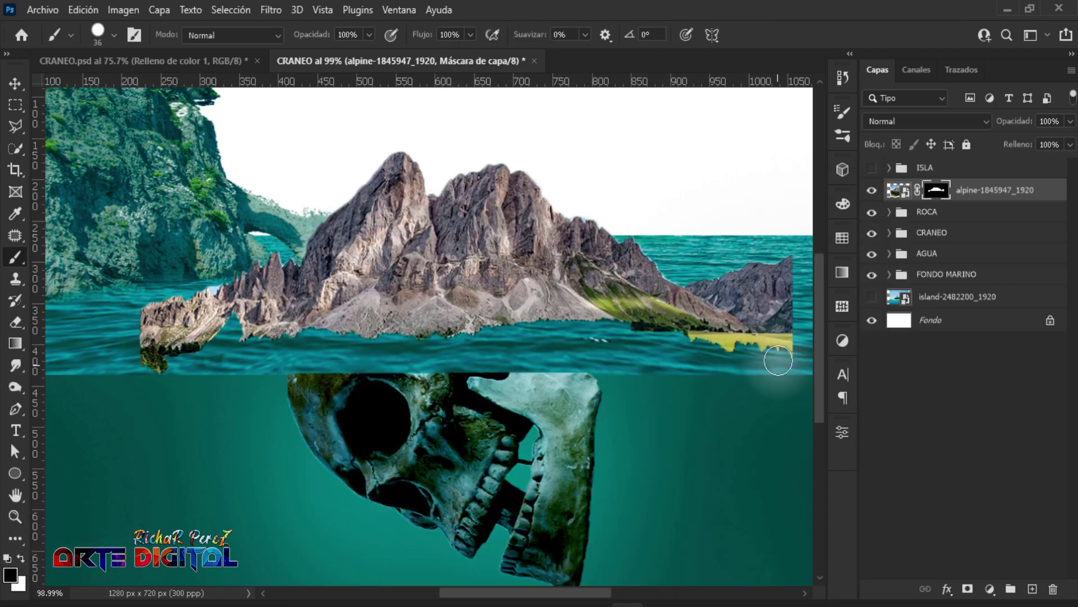
mouse_move(714, 365)
mouse_down()
mouse_move(793, 353)
mouse_move(634, 348)
mouse_move(155, 374)
mouse_move(129, 363)
mouse_up()
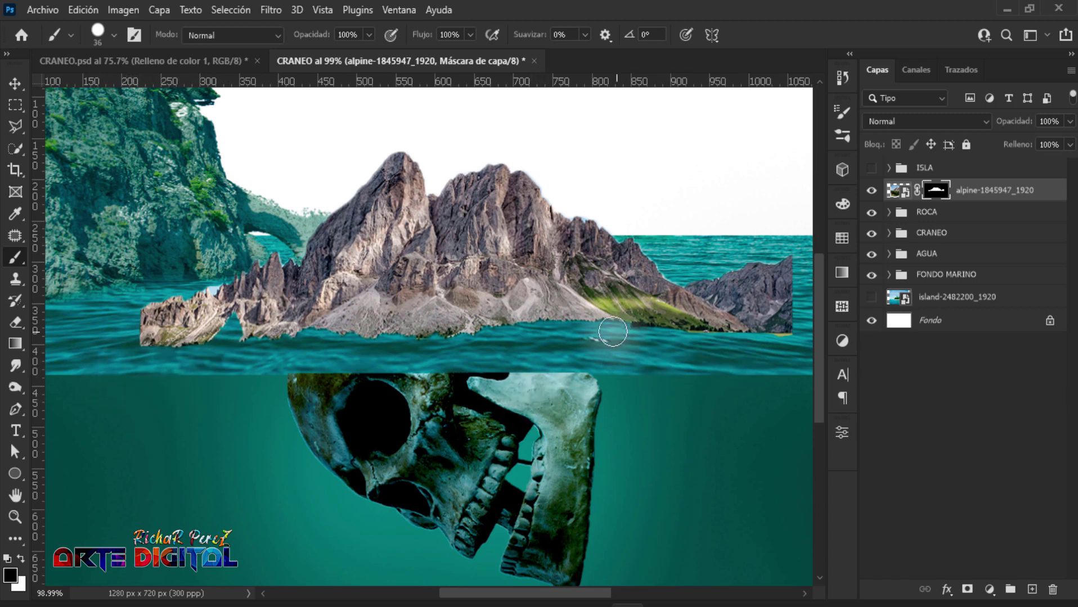
scroll(398, 356, up, 2)
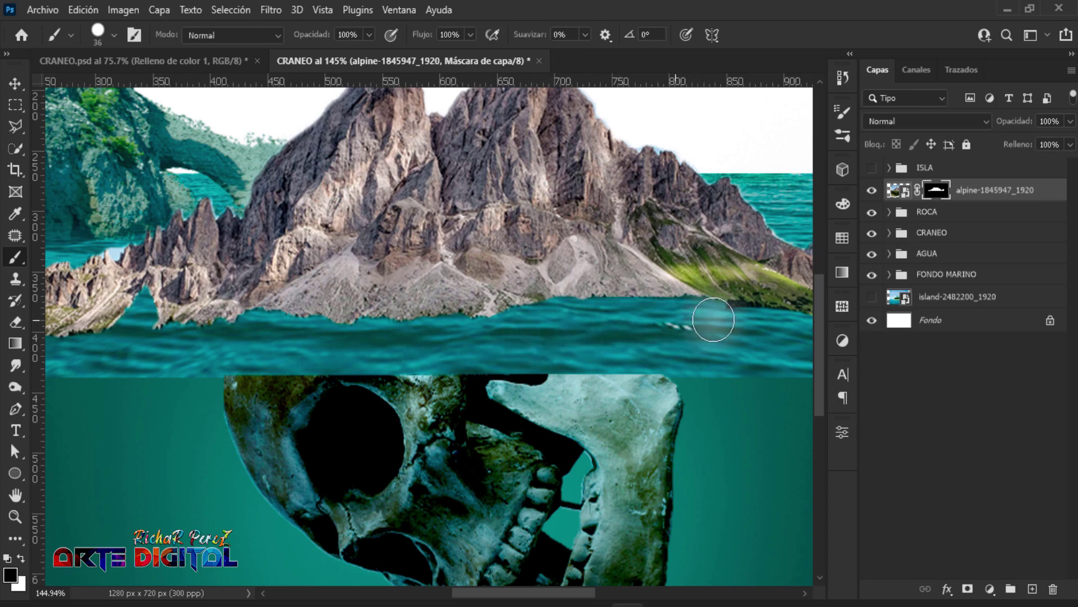
scroll(549, 361, down, 3)
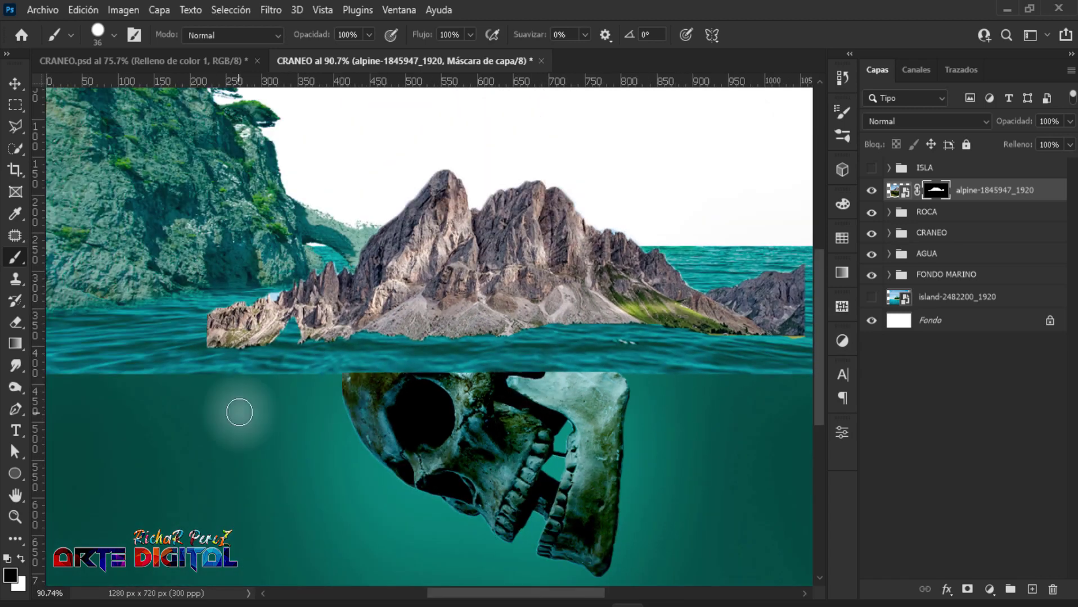
scroll(238, 410, down, 2)
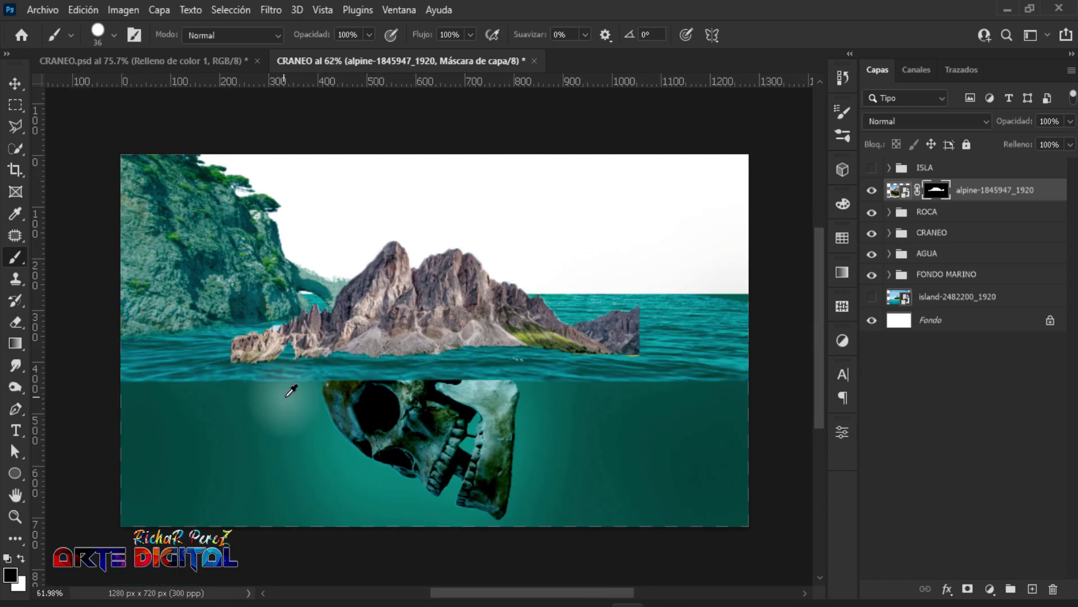
Convert the alpine layer to a smart object and move the mountains right and up toward the horizon.
right_click(1007, 190)
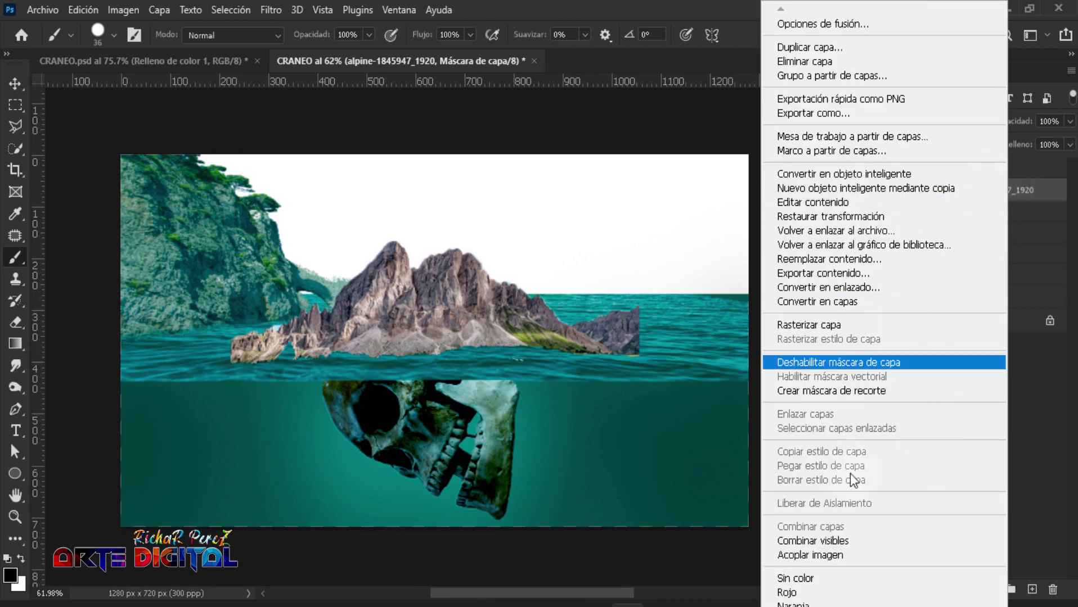
click(844, 174)
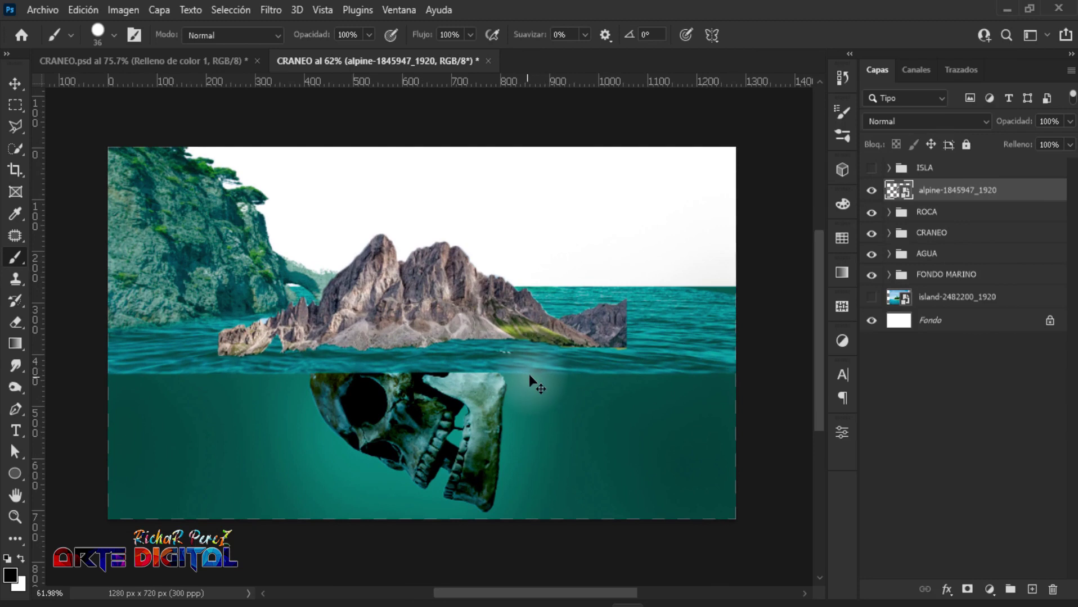
key(ctrl+t)
drag(518, 350, 695, 304)
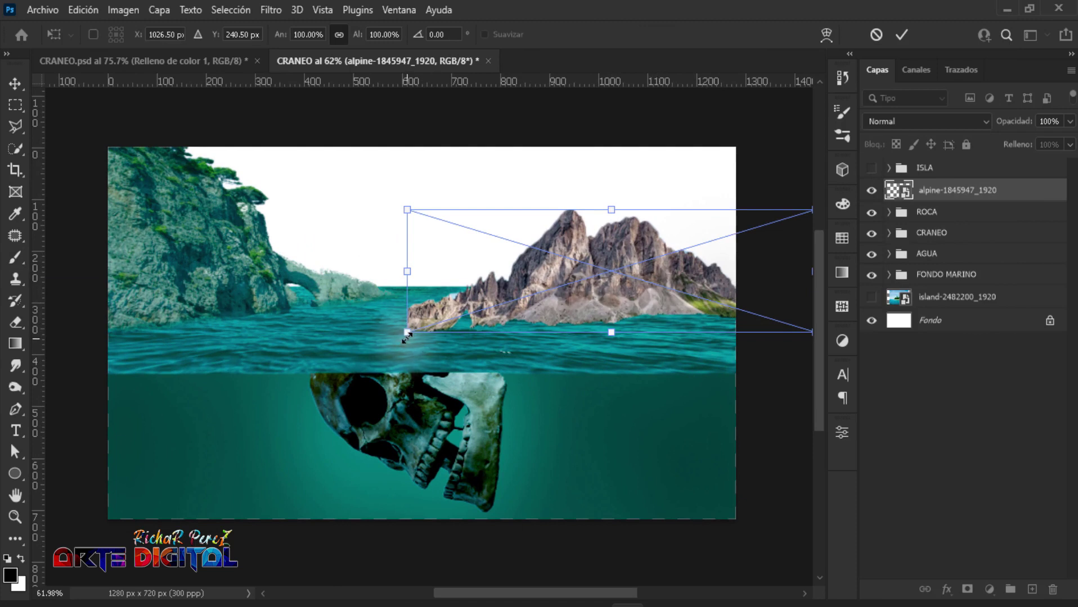
Skew the mountains' lower-left corner upward and show the ISLA group again.
drag(407, 334, 423, 302)
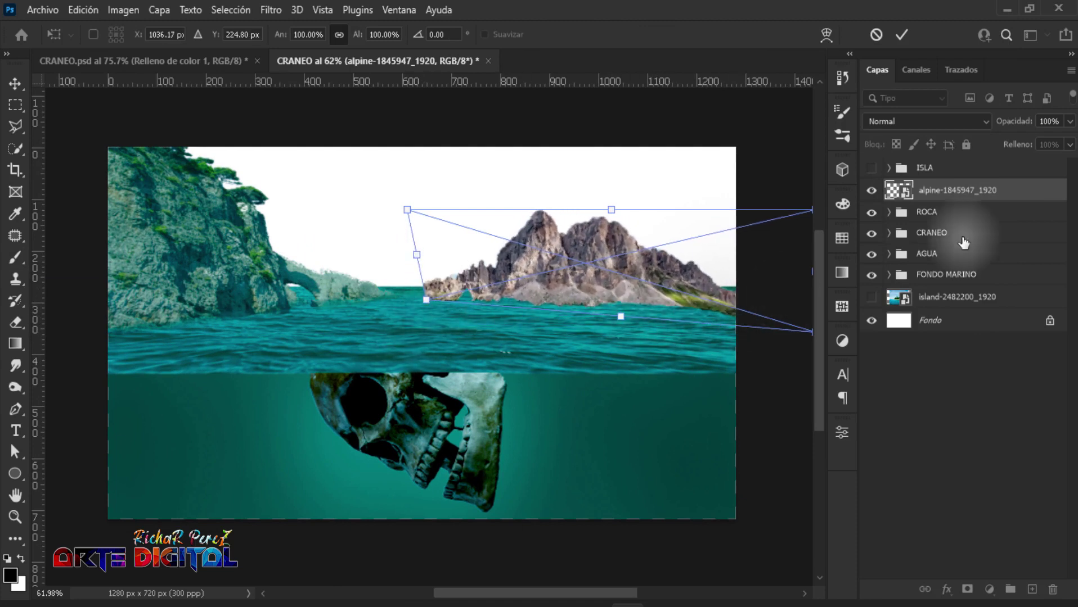
key(Return)
key(b)
click(871, 169)
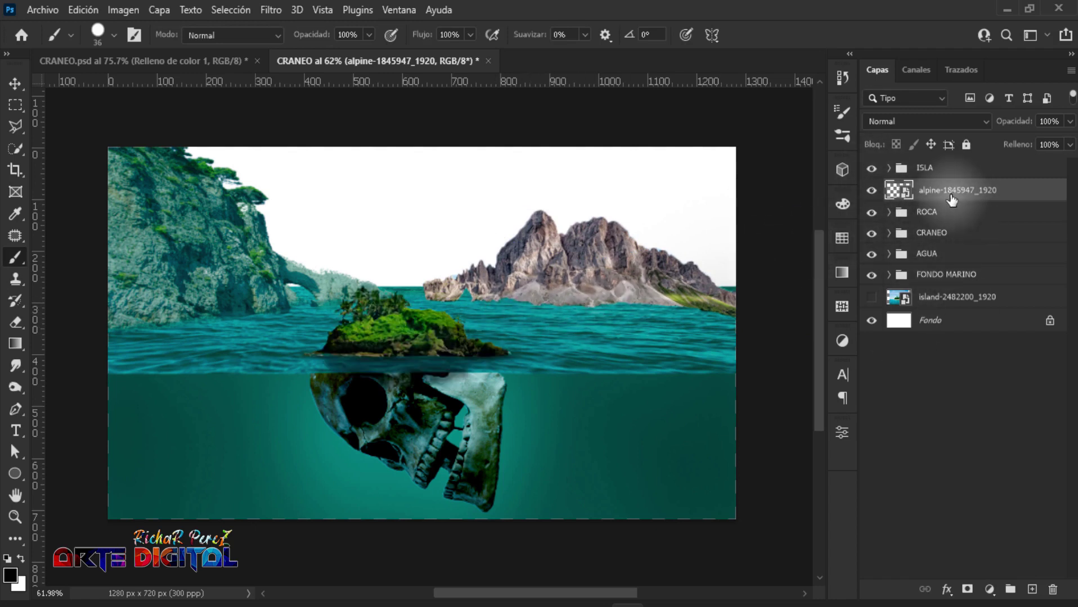
Rework the mountains' right-side transform handles, undoing a trial downward stretch.
key(ctrl+t)
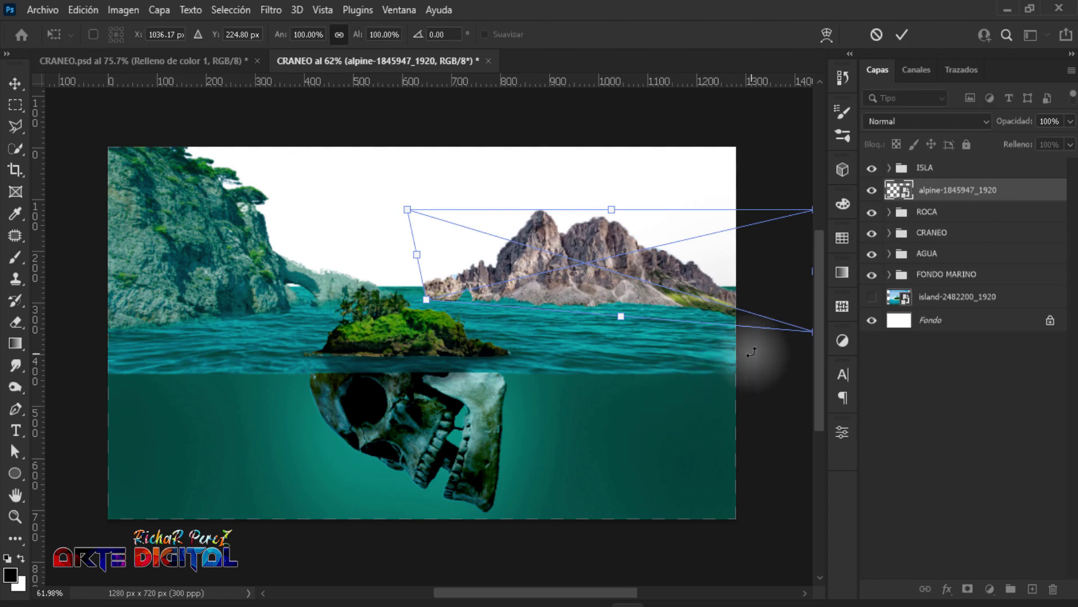
scroll(668, 405, right, 2)
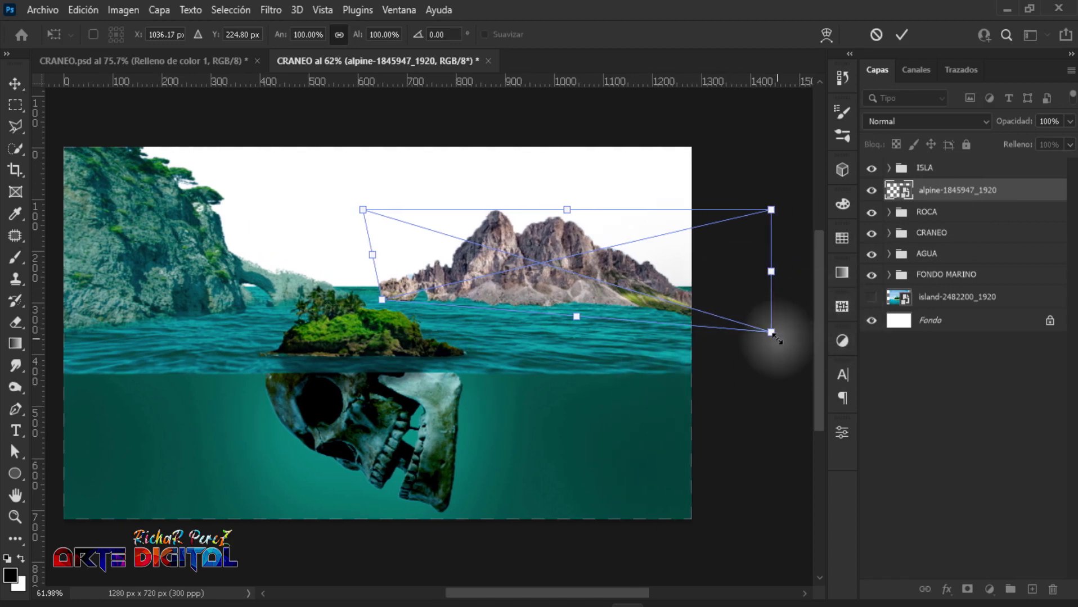
drag(770, 340, 767, 385)
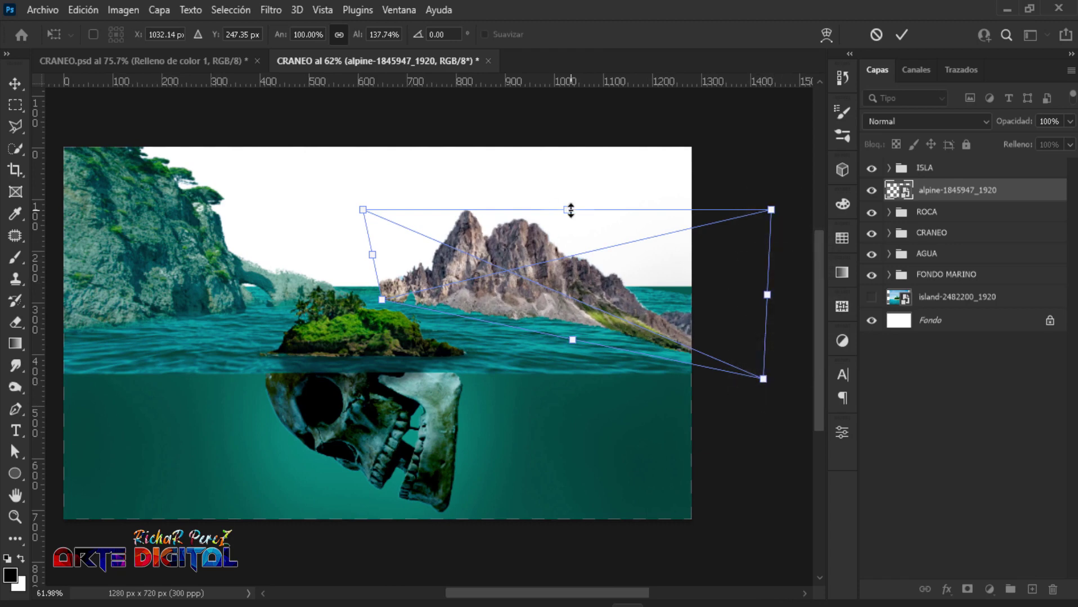
drag(567, 210, 582, 188)
key(ctrl+z)
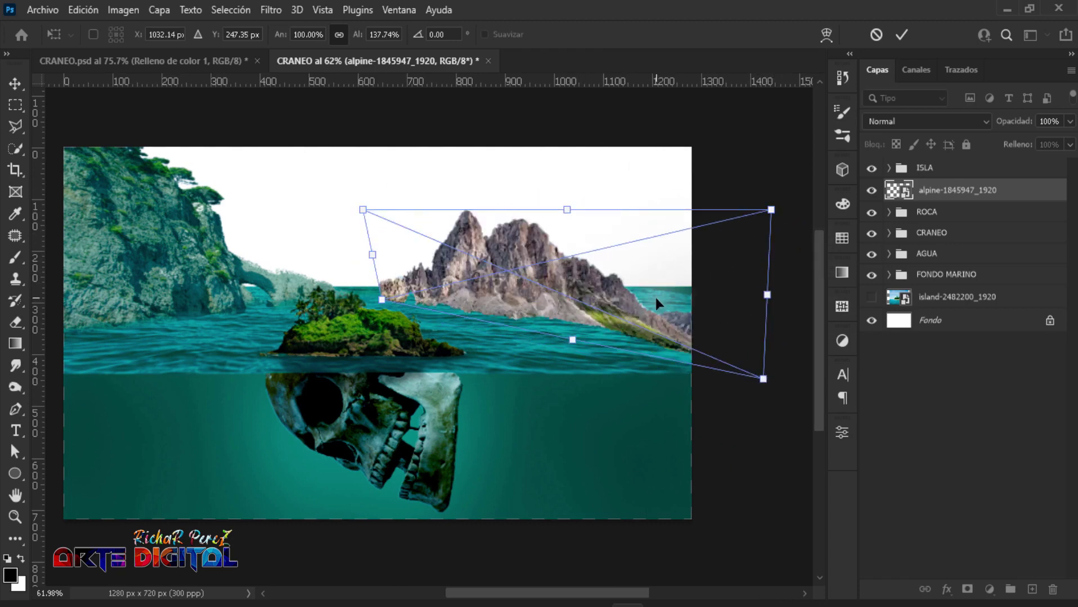
key(ctrl+z)
key(ctrl+z)
drag(771, 271, 818, 264)
drag(813, 337, 750, 356)
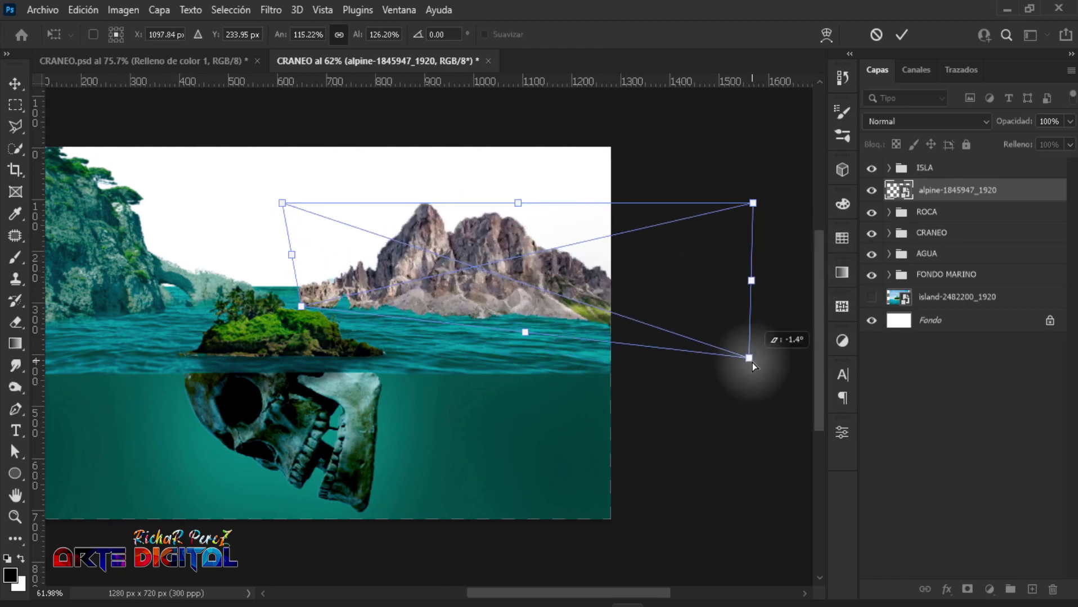
drag(750, 202, 746, 163)
Stretch the mountains to about 134% width and 201% height and apply the transform.
drag(235, 203, 262, 213)
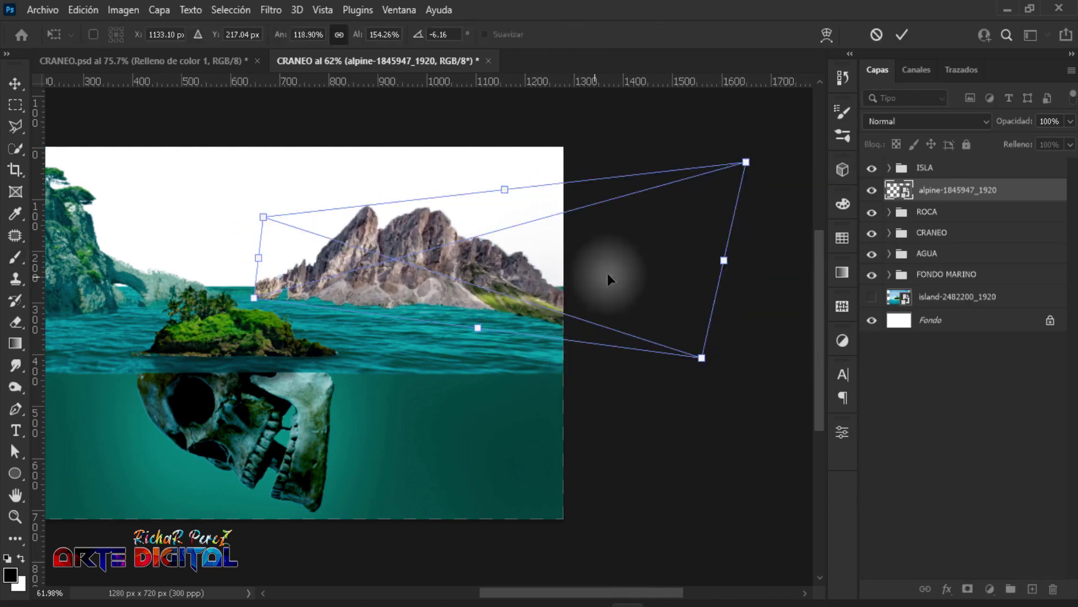
drag(723, 260, 766, 263)
drag(499, 329, 498, 351)
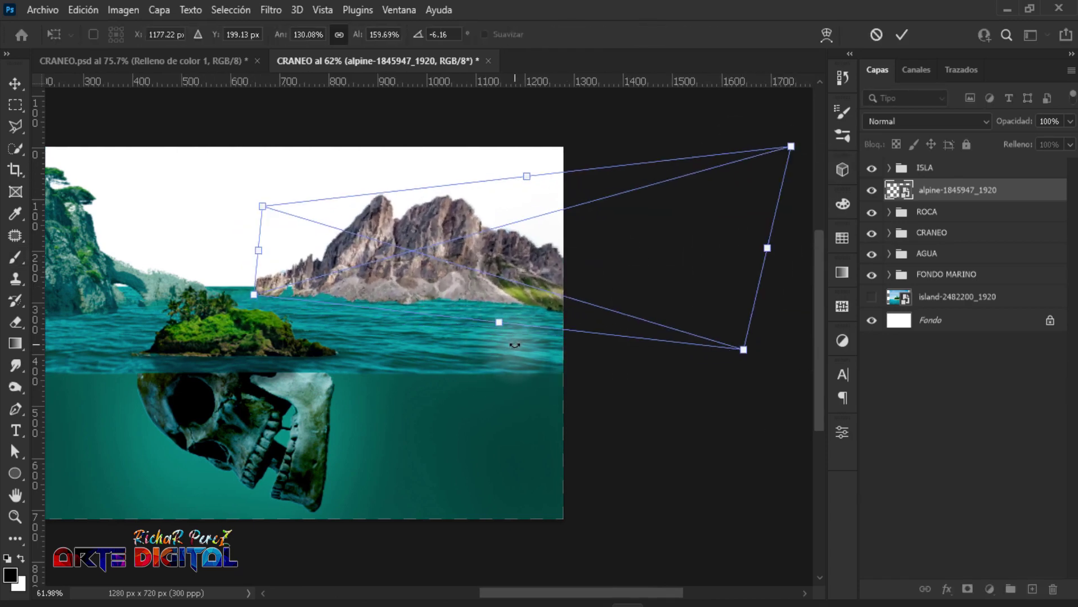
drag(262, 206, 249, 190)
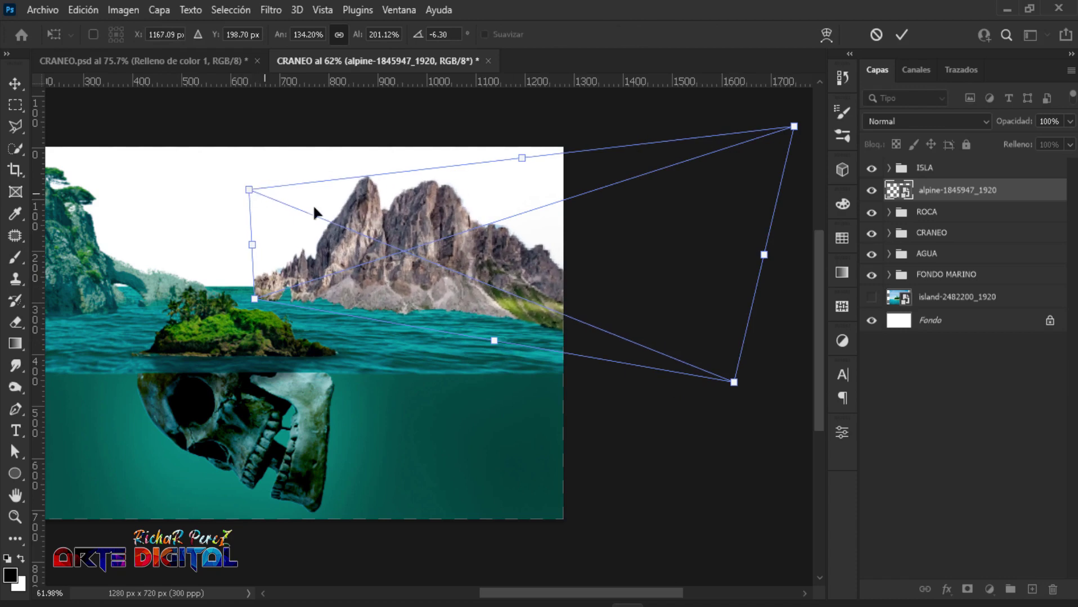
key(Return)
key(b)
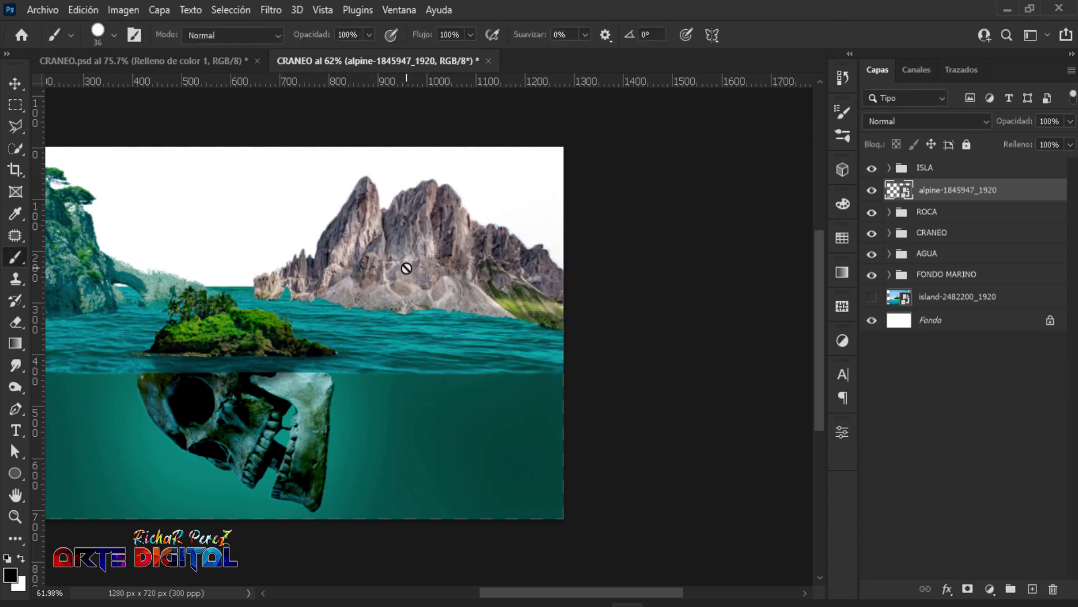
scroll(338, 337, up, 1)
scroll(344, 356, down, 2)
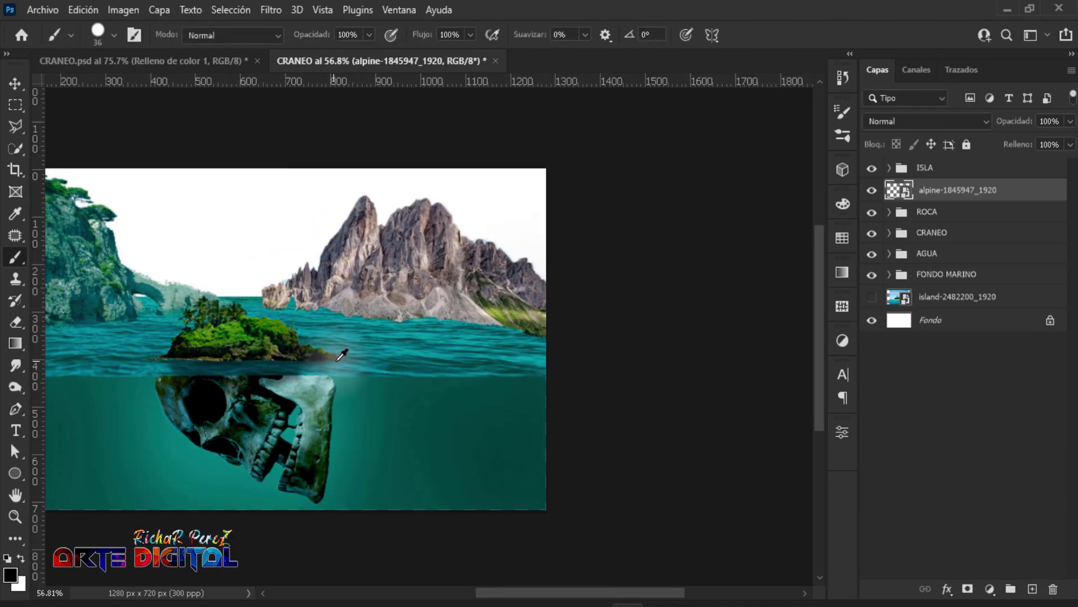
Rename the alpine mountain layer to ROCA.
right_click(956, 190)
click(979, 168)
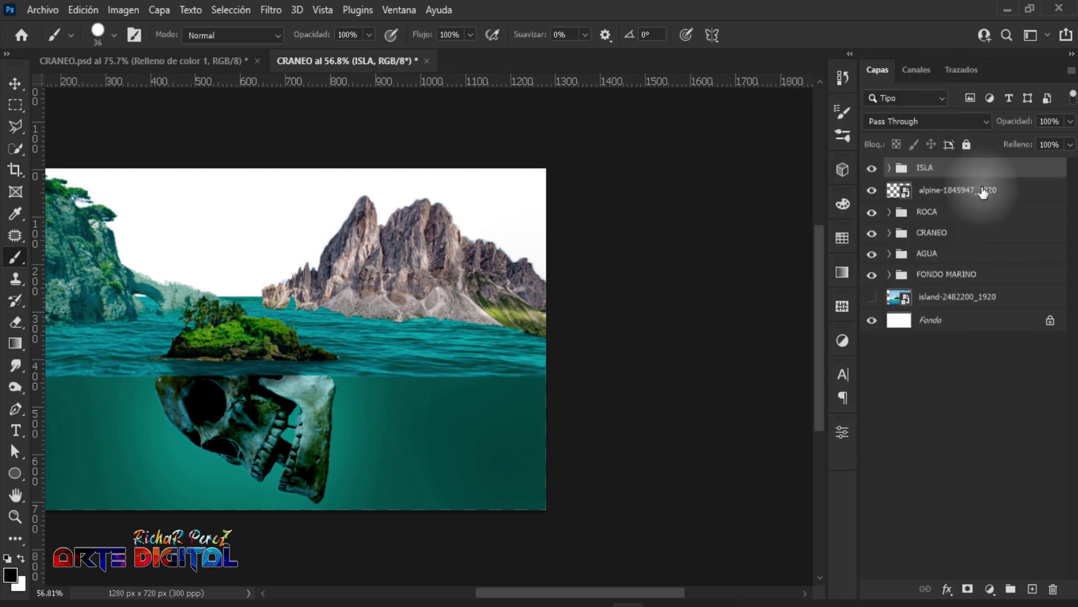
click(981, 190)
double_click(957, 190)
text(ROCA)
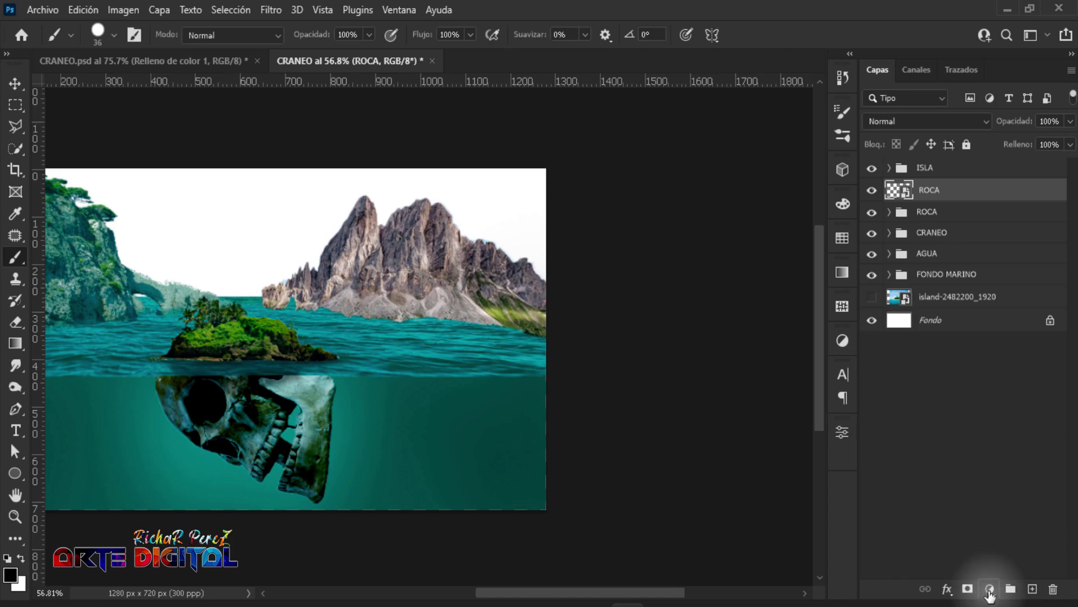
Add a Levels adjustment clipped to ROCA with output white set to 145.
click(989, 591)
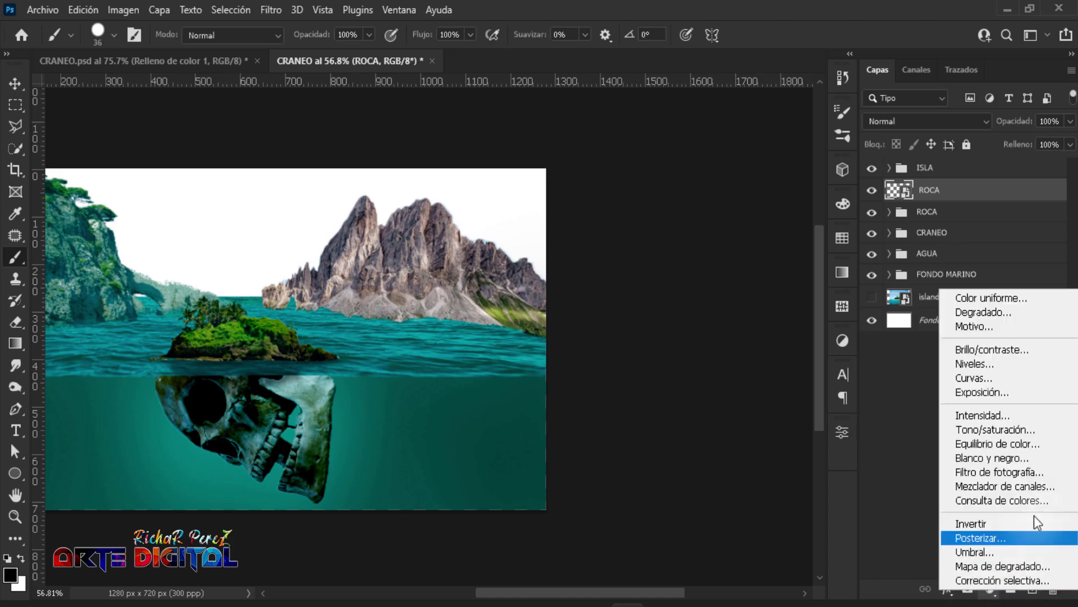
click(978, 364)
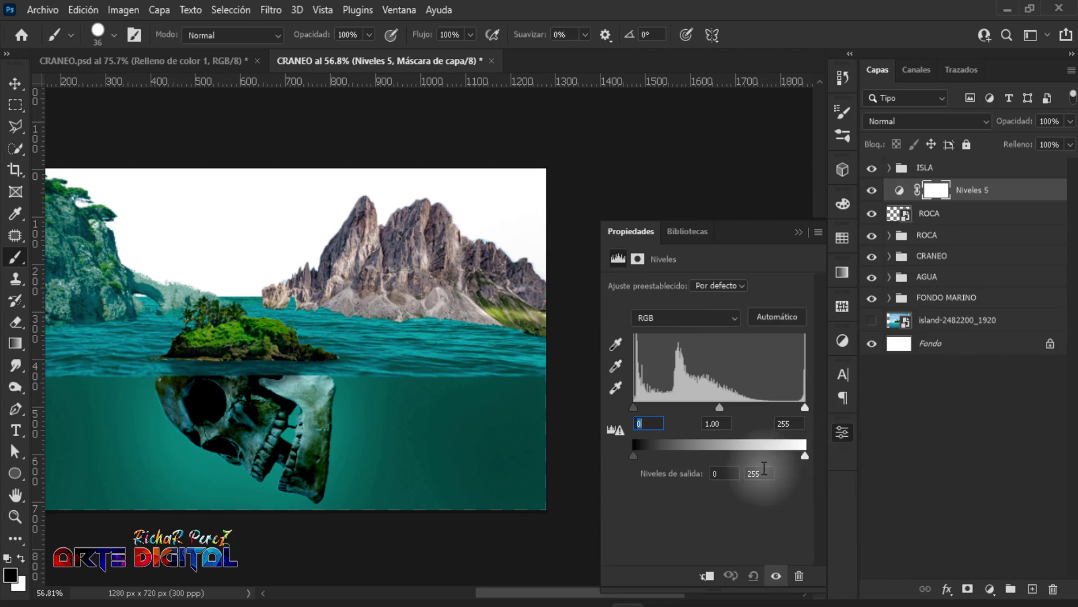
click(766, 474)
click(706, 576)
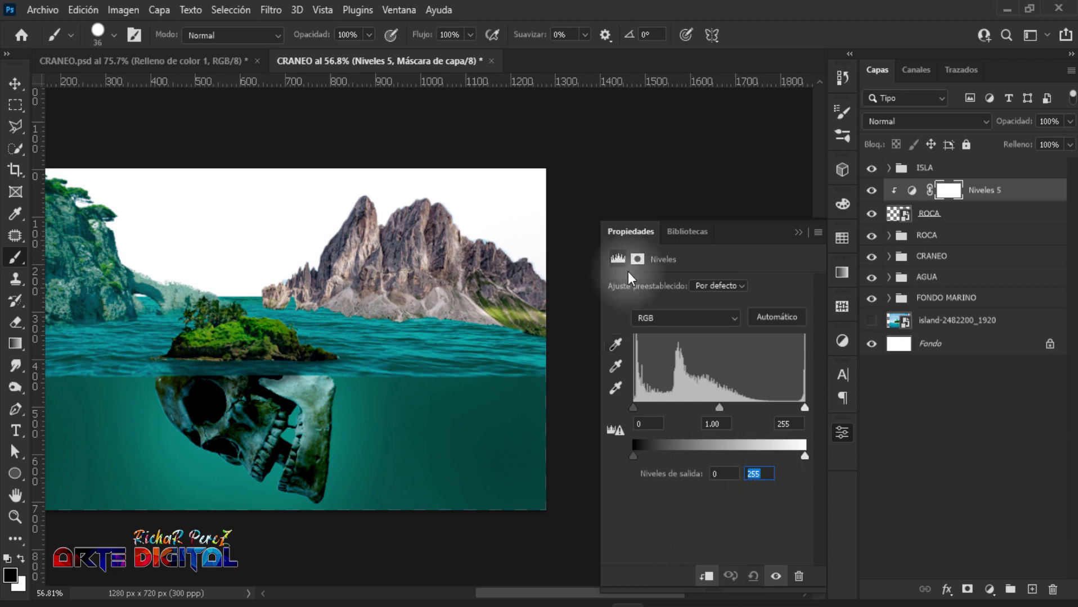
text(14)
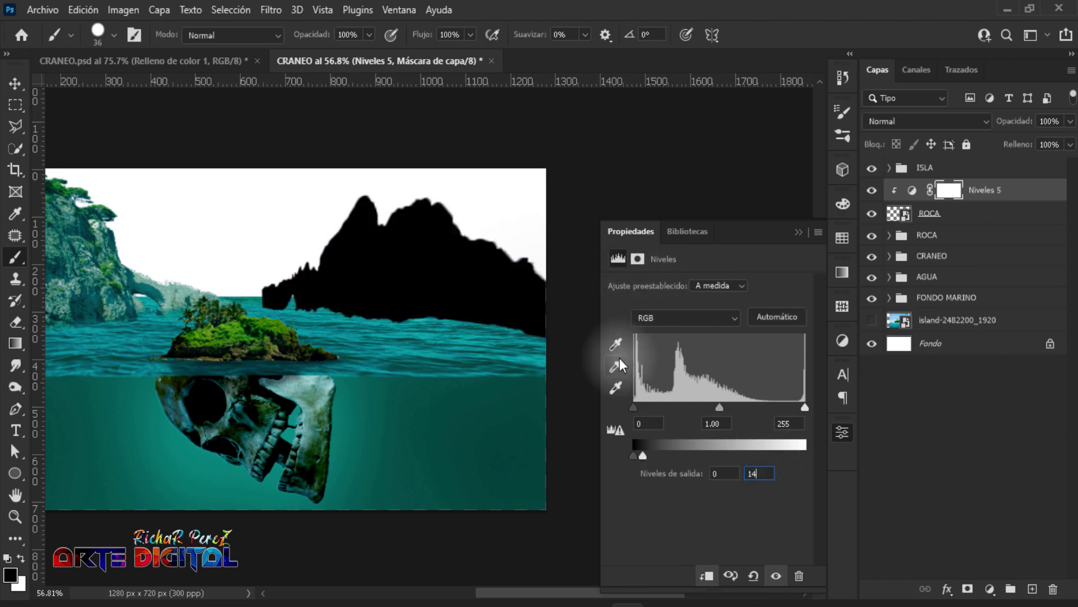
text(5)
click(866, 319)
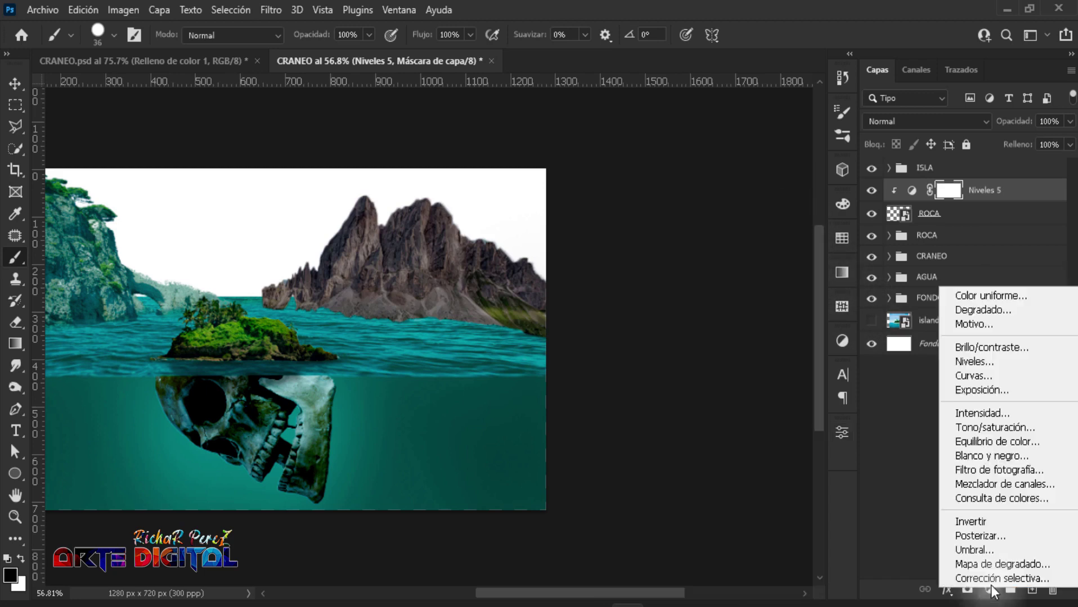
Add a Color Balance clipped to ROCA with midtones −59, +16, +15, then select ROCA.
click(988, 589)
click(1000, 442)
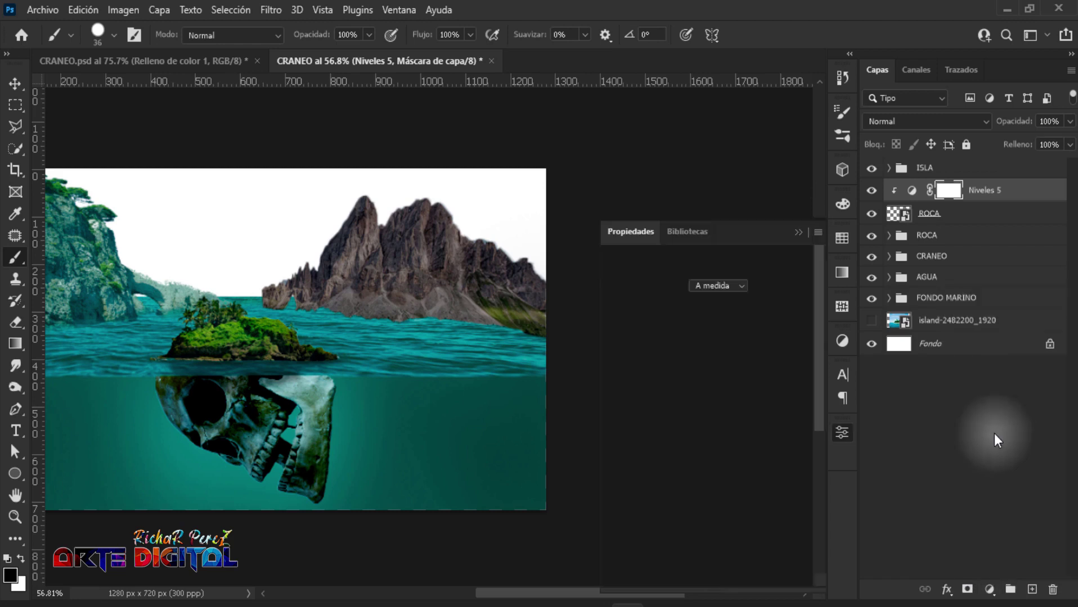
click(707, 577)
text(-59)
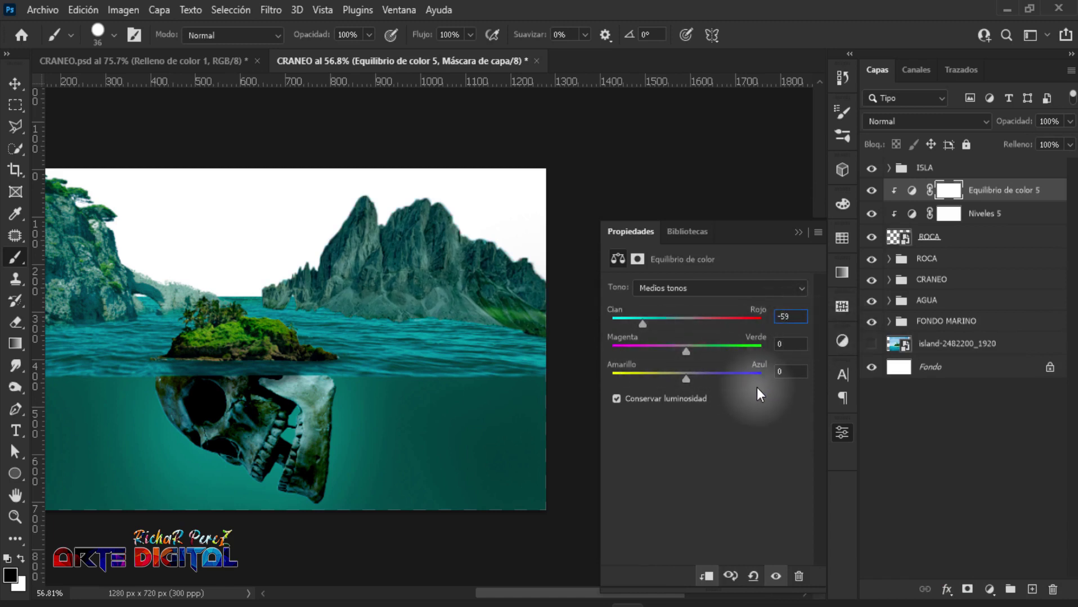
click(787, 344)
text(+)
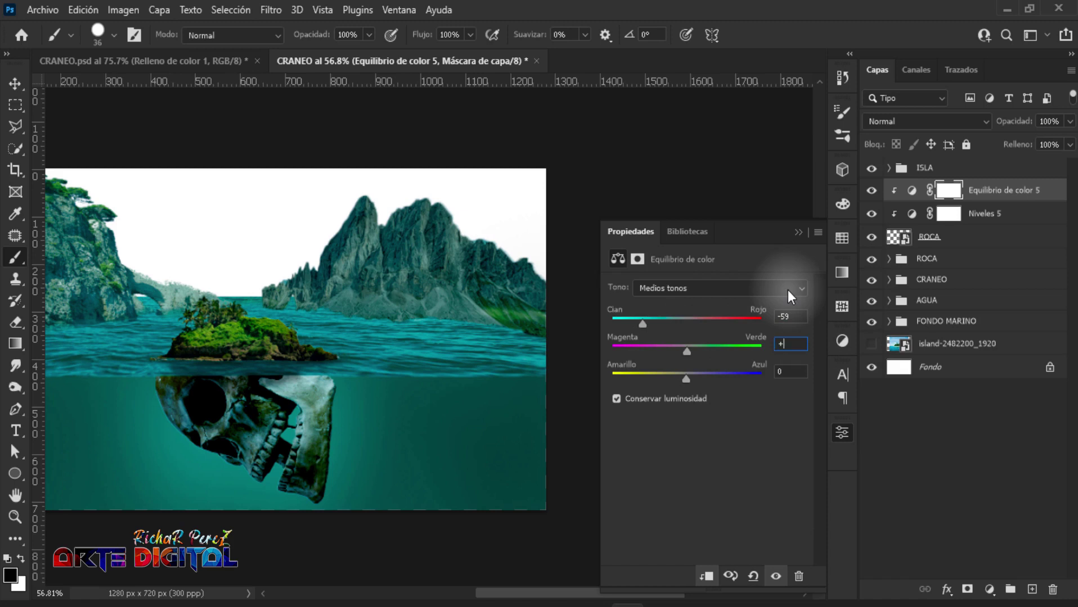
text(16)
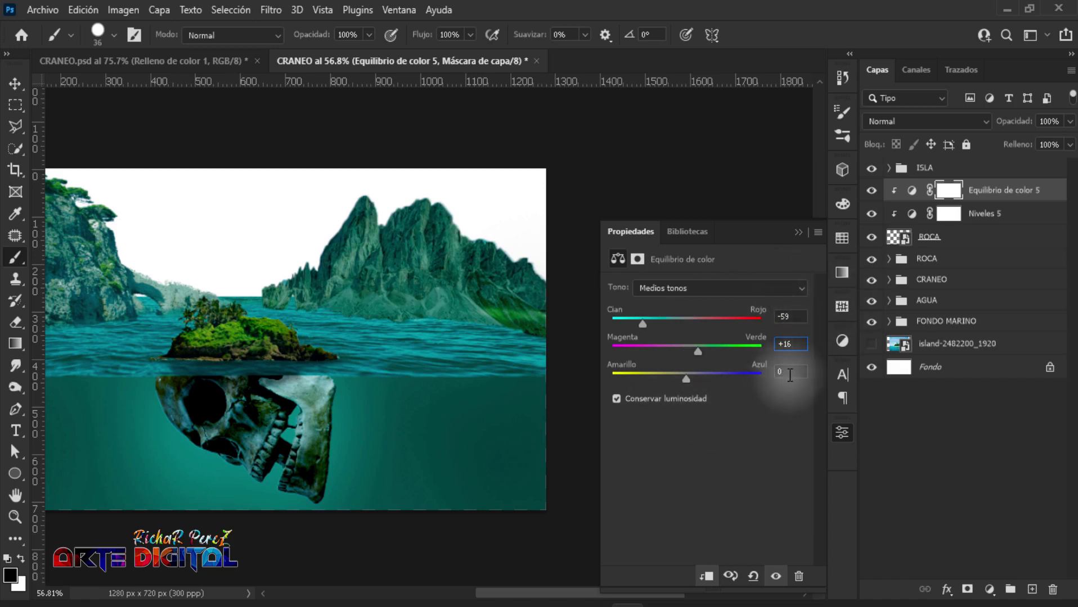
click(798, 371)
text(+)
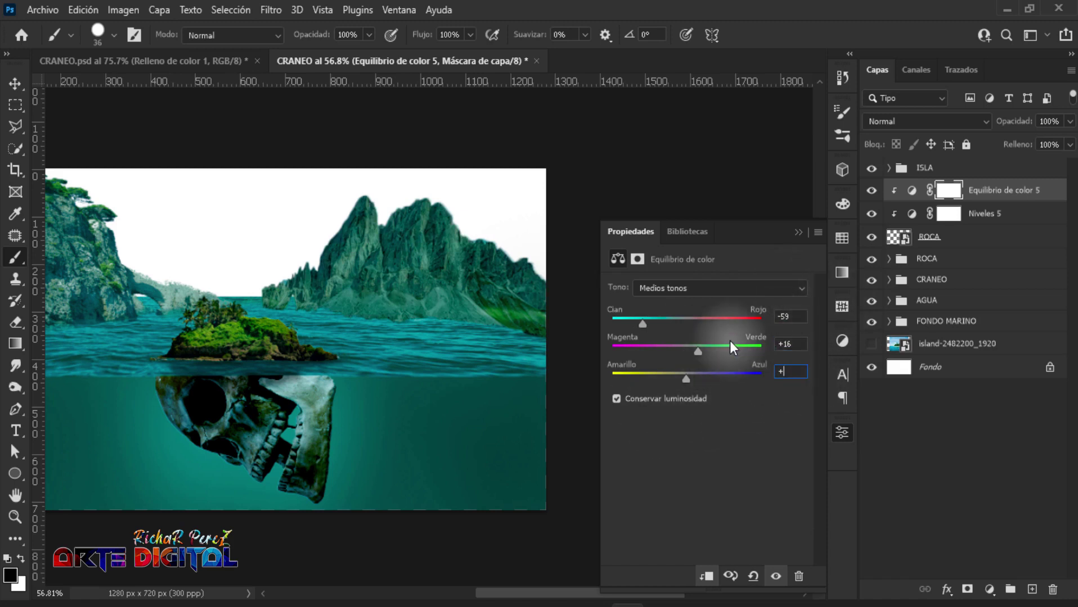
text(15)
click(797, 233)
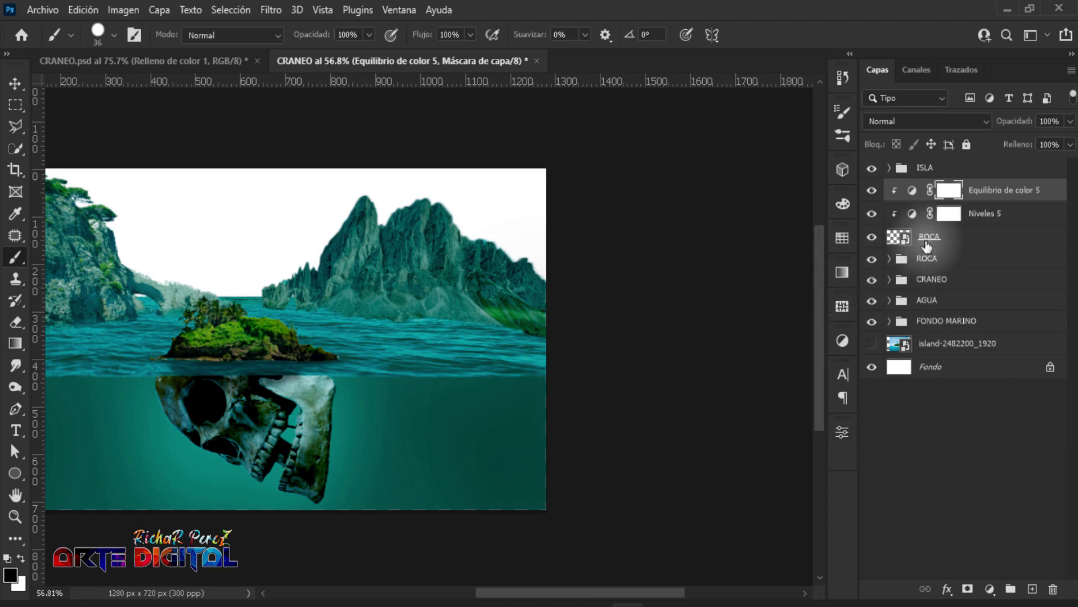
click(927, 245)
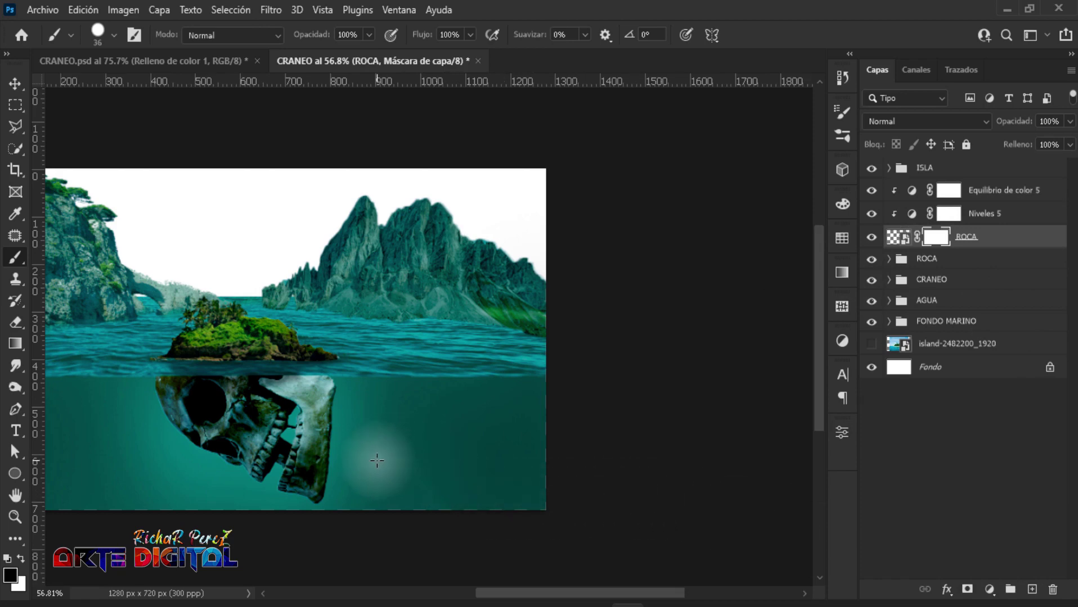
Set the brush to 4% flow and 0% hardness for soft mask painting.
scroll(169, 439, up, 1)
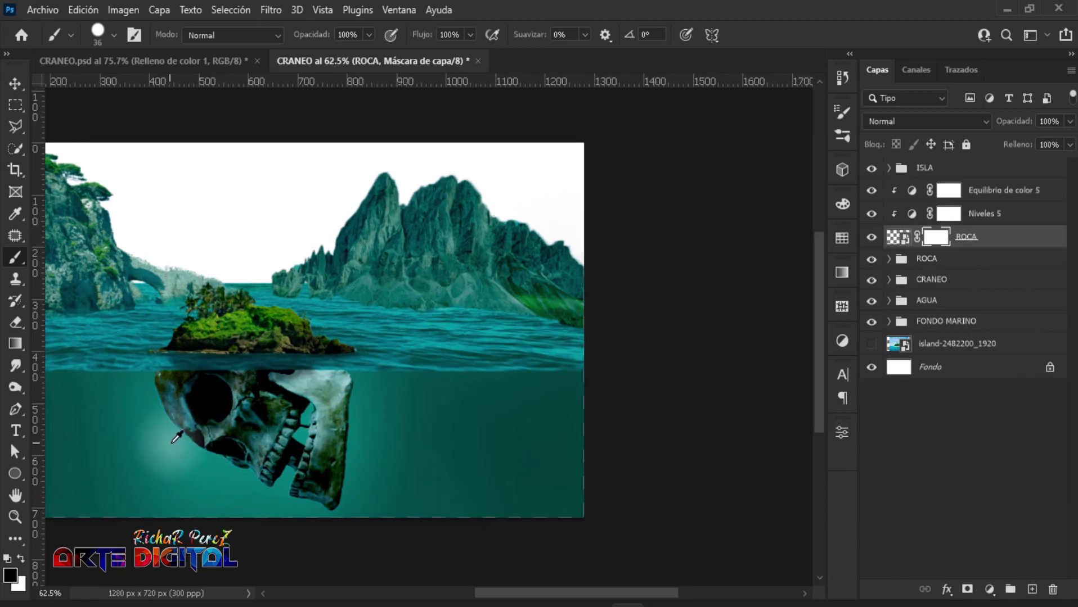
scroll(403, 336, up, 2)
scroll(403, 336, up, 1)
scroll(377, 348, up, 1)
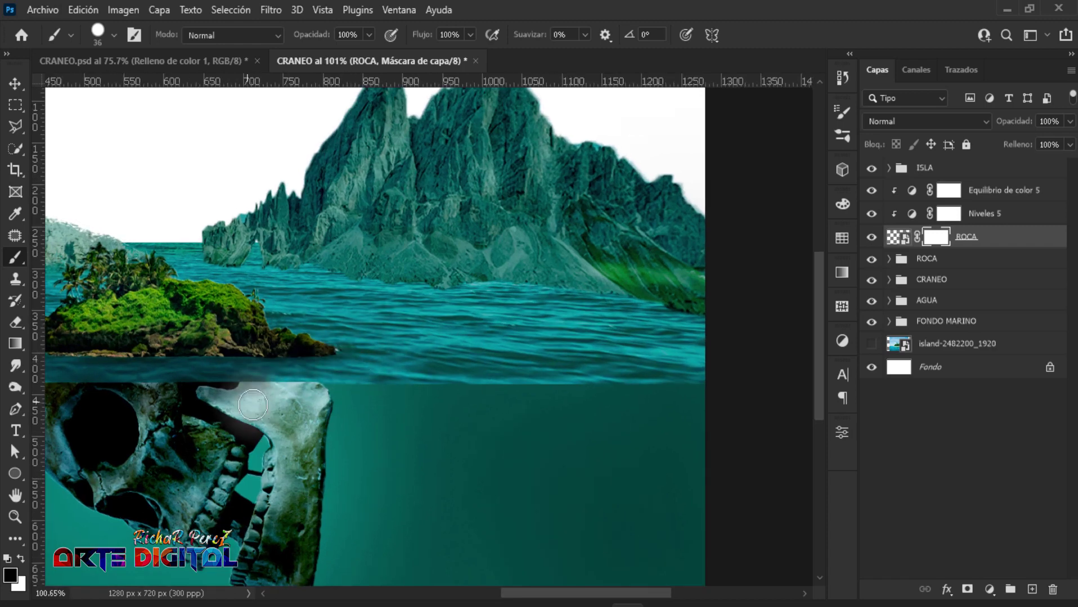
click(468, 35)
text(4)
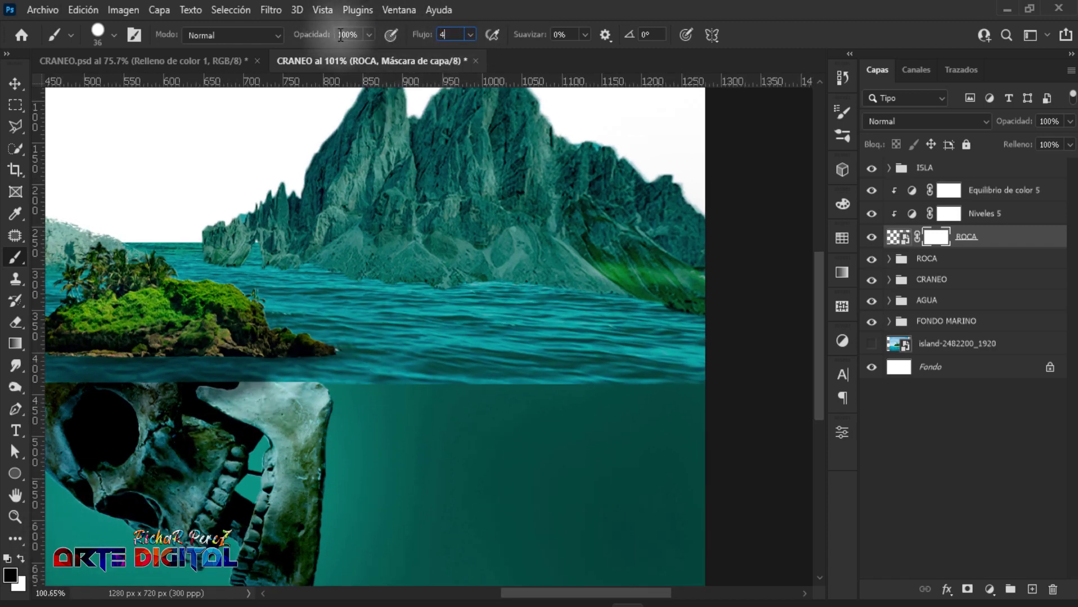
right_click(517, 258)
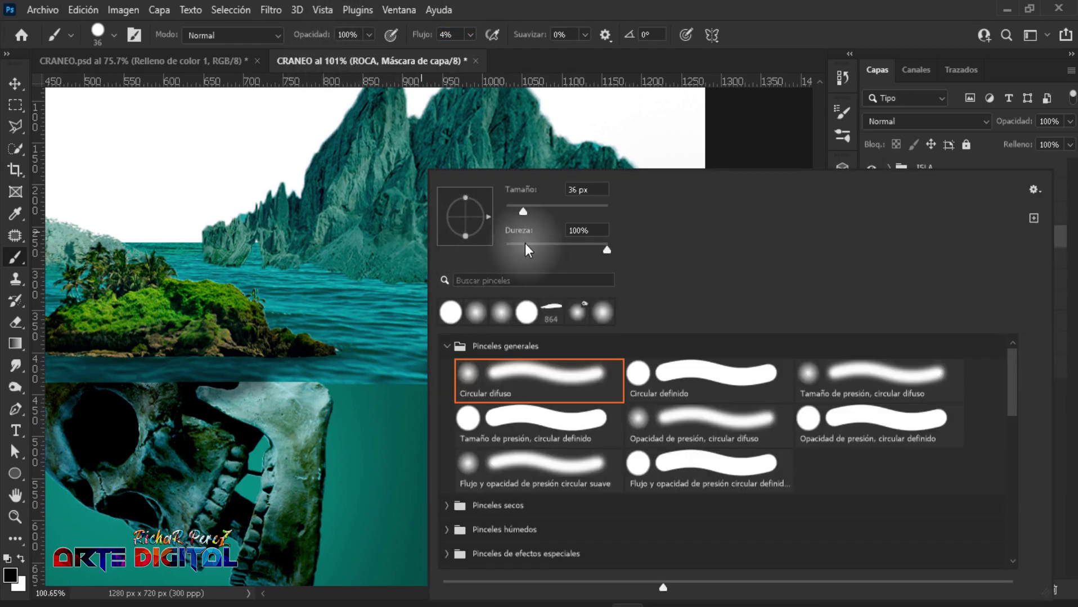
drag(525, 247, 504, 247)
key(Return)
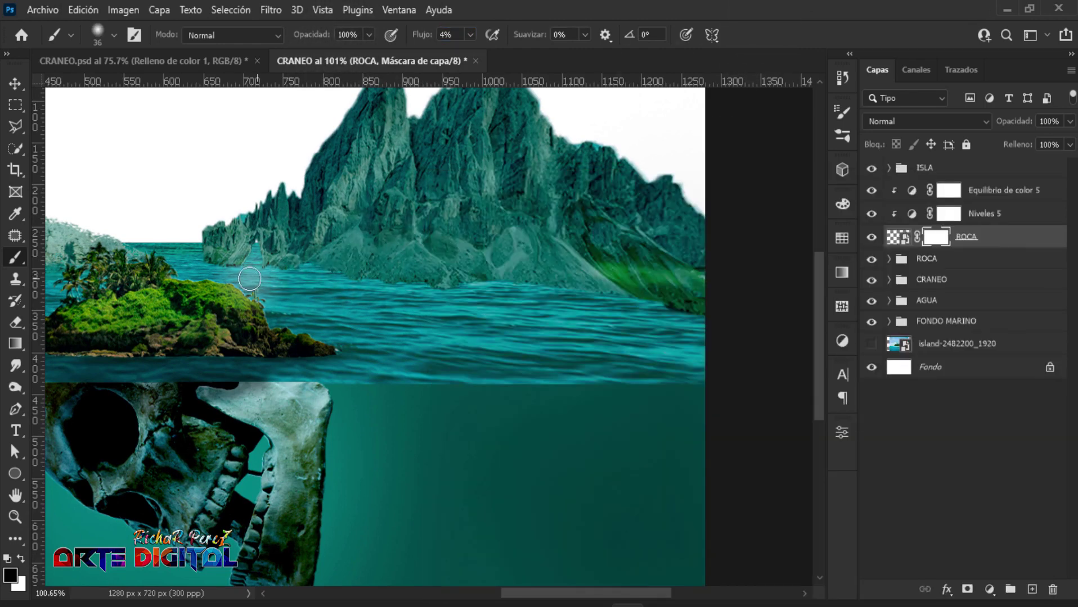
Paint black softly along the rock's waterline to fade its base into the sea.
scroll(249, 279, up, 3)
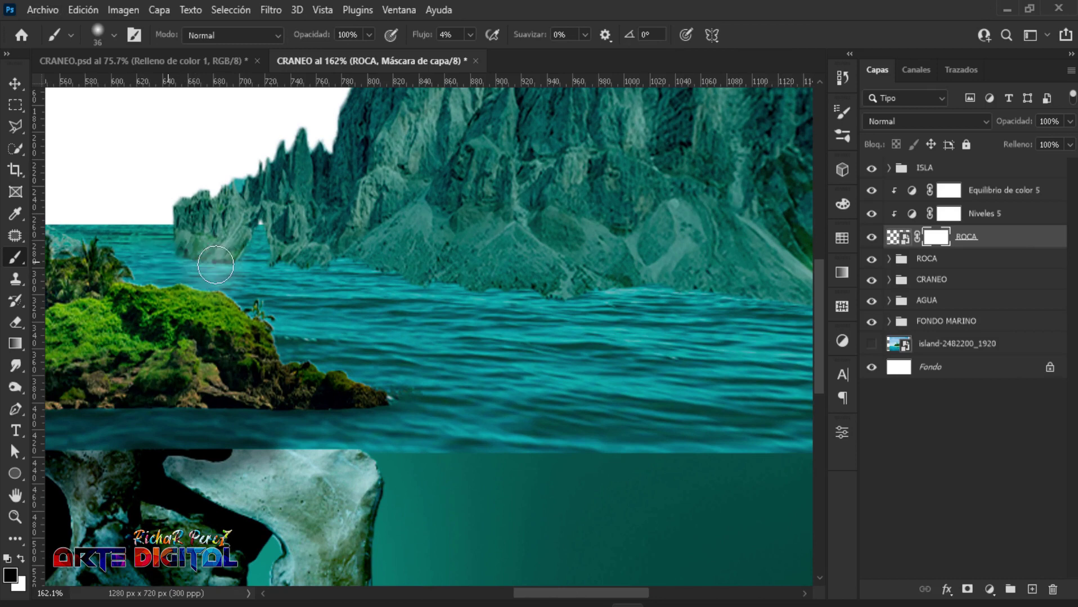
mouse_move(216, 264)
mouse_down()
mouse_move(175, 269)
mouse_move(282, 284)
mouse_move(192, 262)
mouse_move(218, 276)
mouse_move(303, 264)
mouse_move(384, 272)
mouse_move(344, 278)
mouse_move(425, 306)
mouse_up()
mouse_move(420, 293)
mouse_down()
mouse_move(373, 284)
mouse_move(547, 303)
mouse_up()
scroll(546, 304, right, 3)
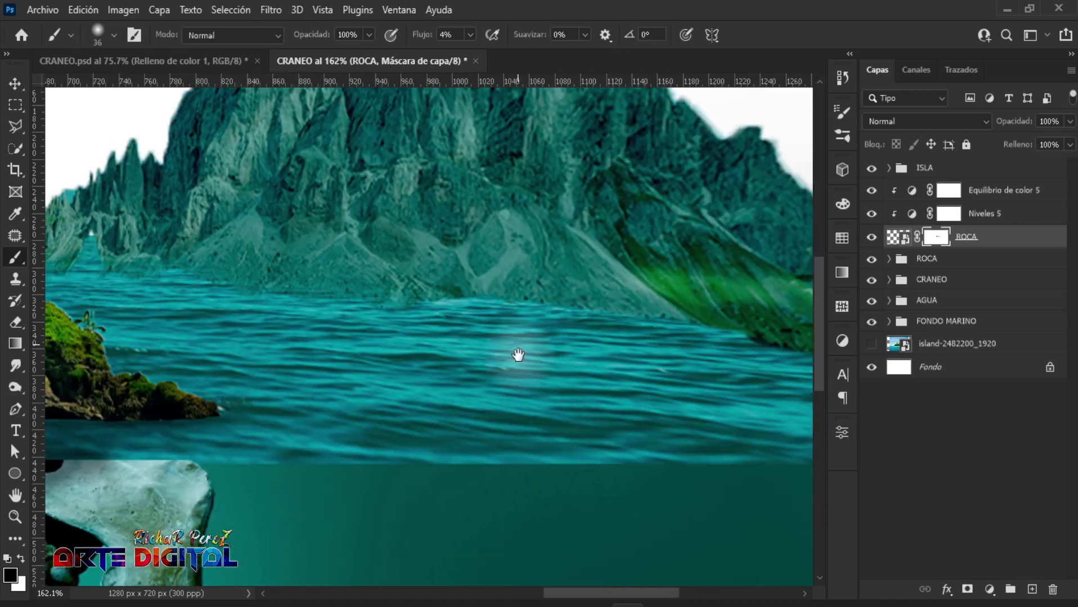
scroll(633, 307, right, 5)
drag(461, 288, 556, 301)
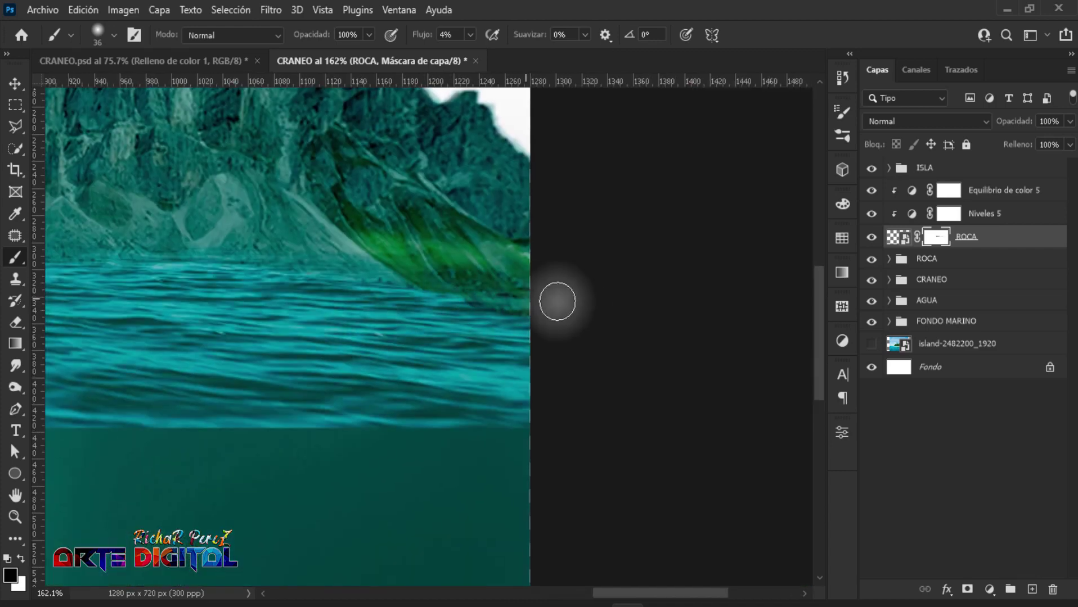
key(ctrl+0)
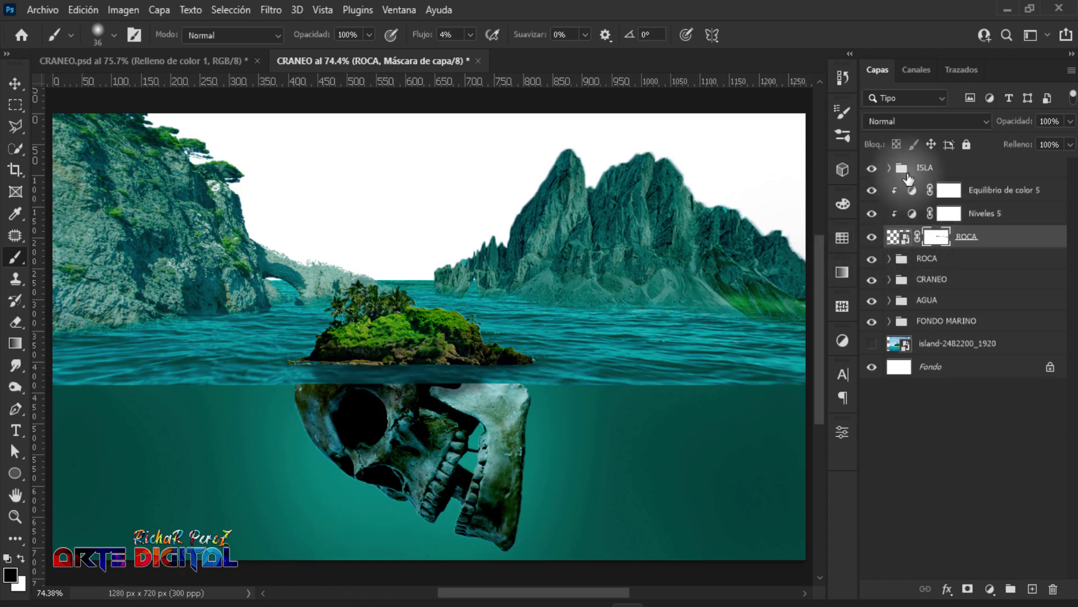
Group the mountain with Niveles 5 and Equilibrio de color 5 as ROCA 2, then select ISLA.
click(926, 171)
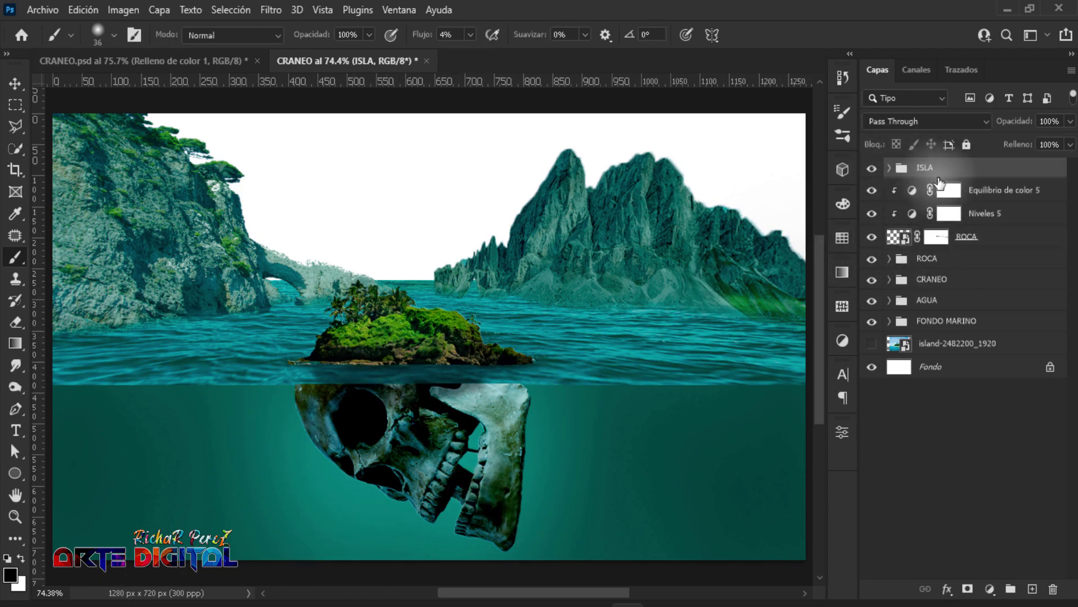
click(976, 194)
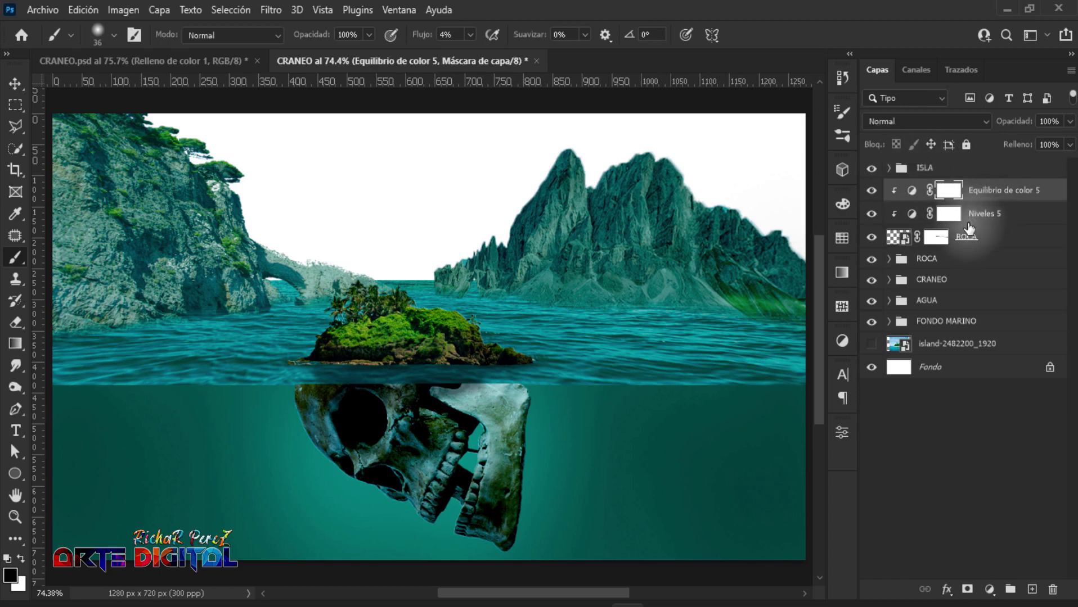
shift+click(971, 244)
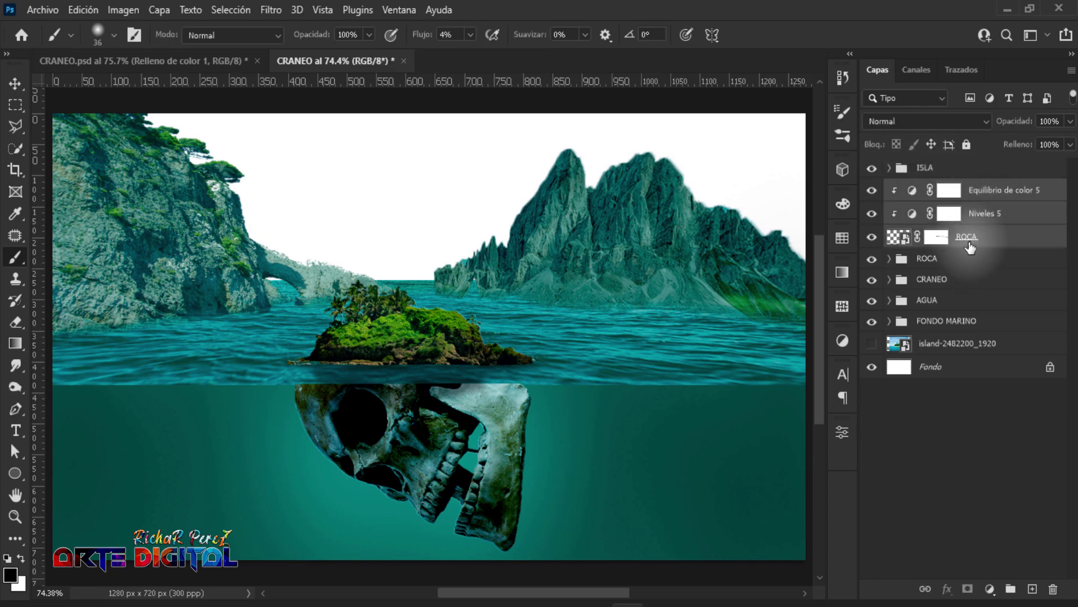
key(ctrl+g)
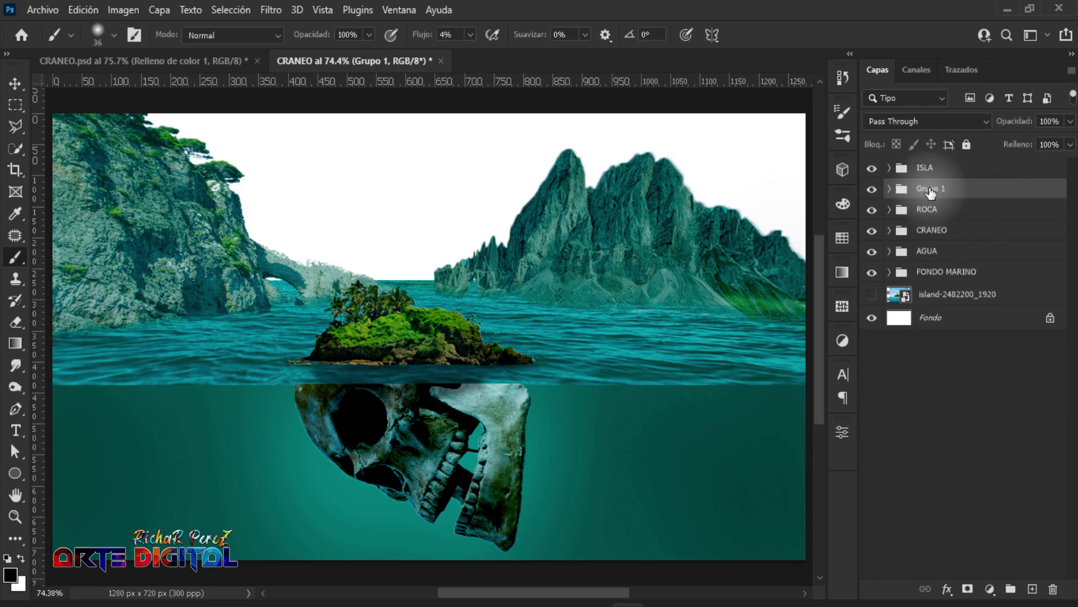
double_click(931, 190)
text(ROCA 2)
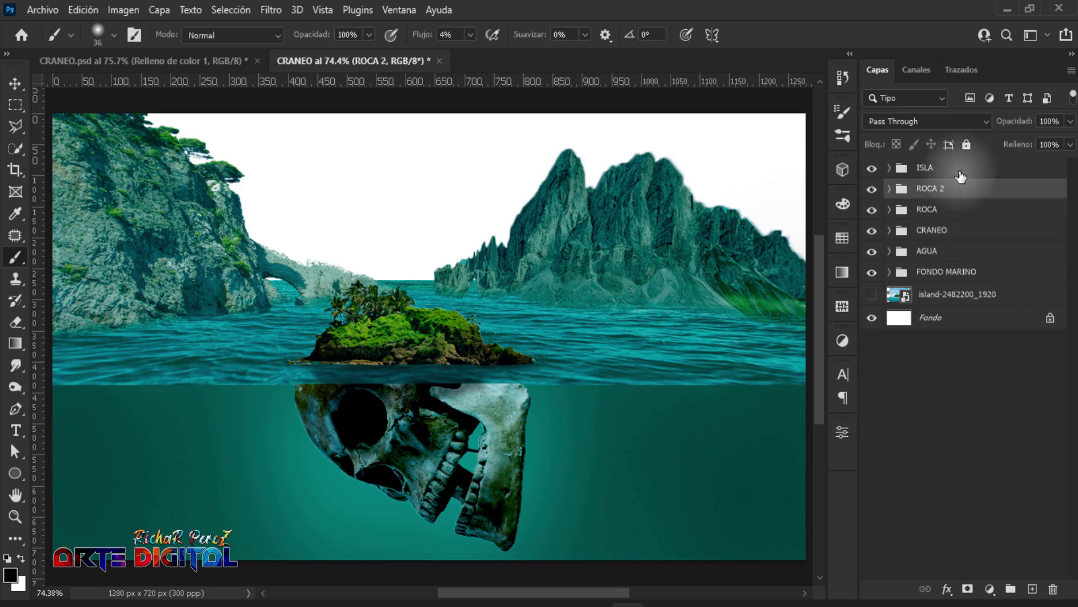
click(956, 170)
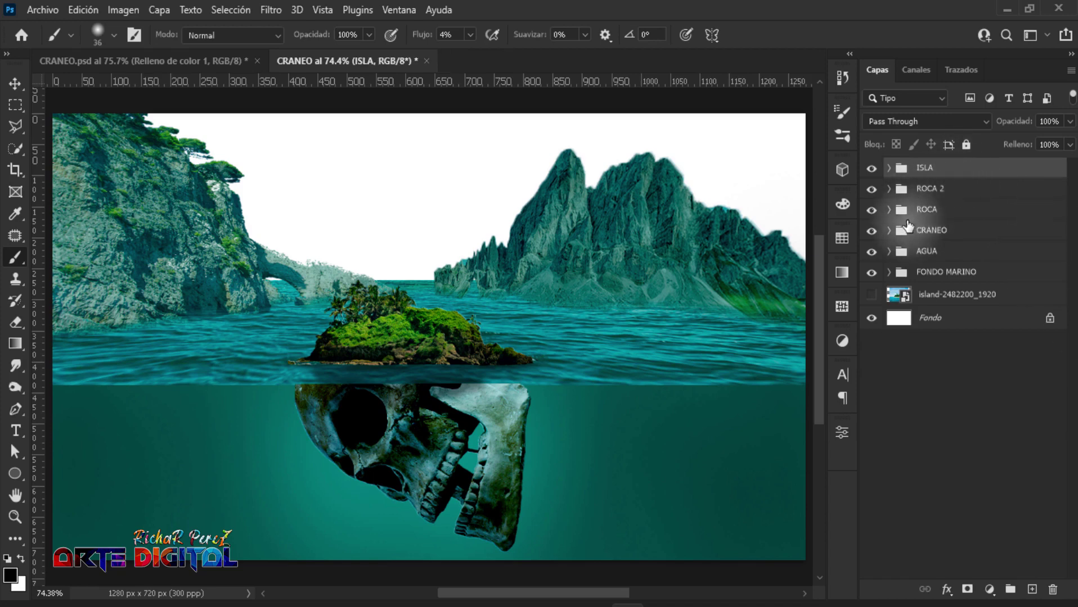
Place shark-3369747_1920 as an embedded layer at 16% above the ISLA group.
click(40, 10)
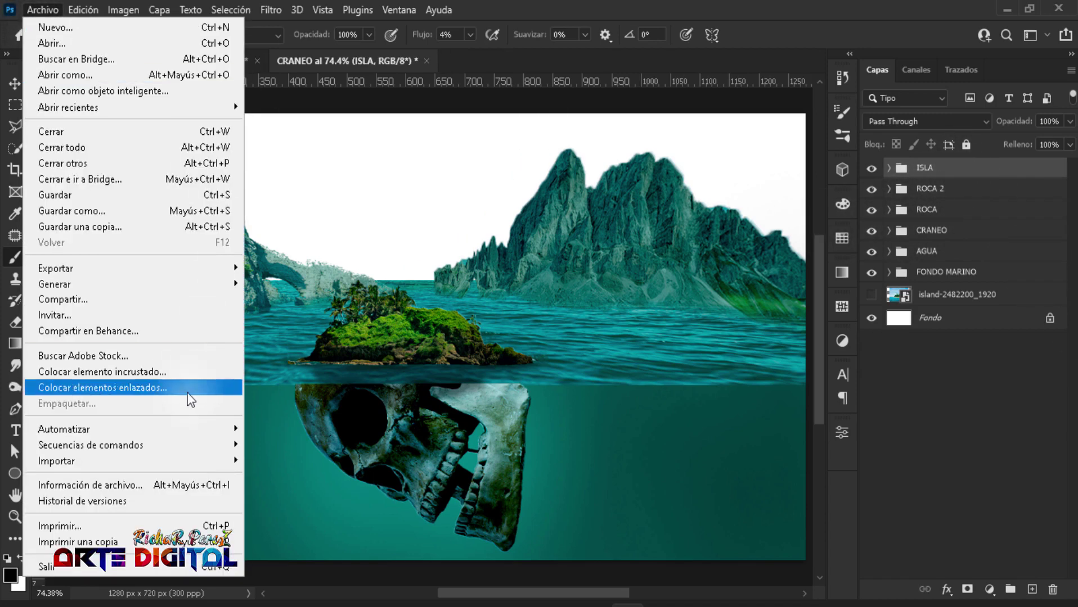
click(169, 372)
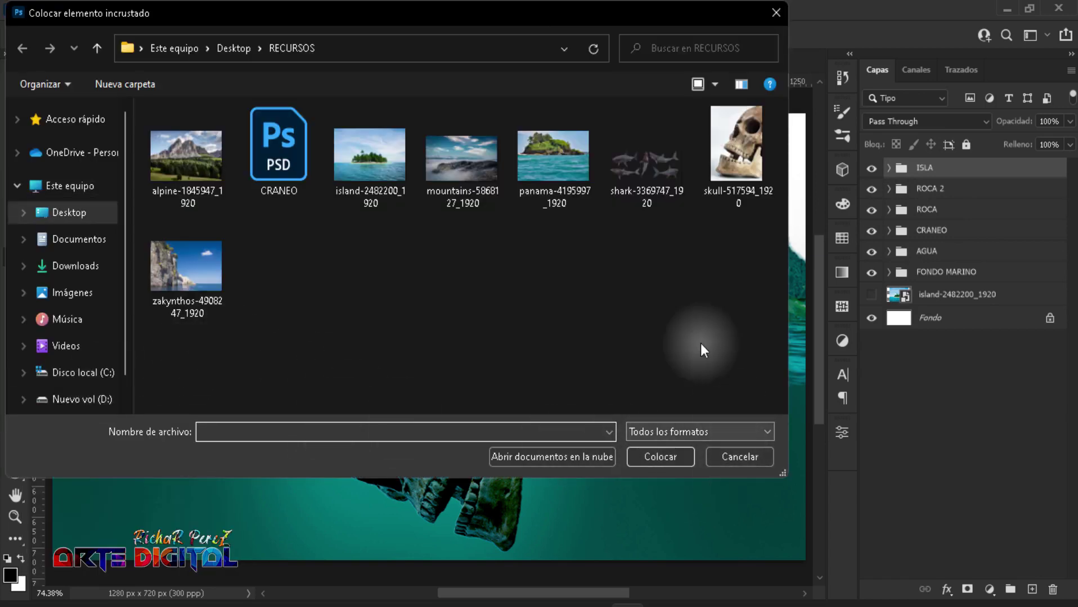
key(s)
click(649, 458)
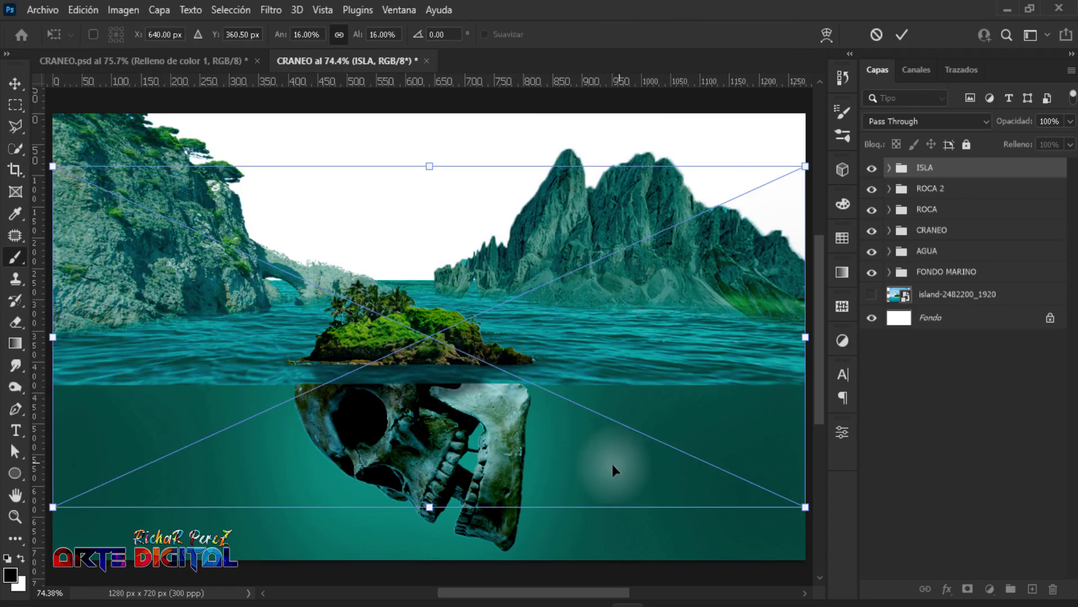
scroll(581, 427, down, 2)
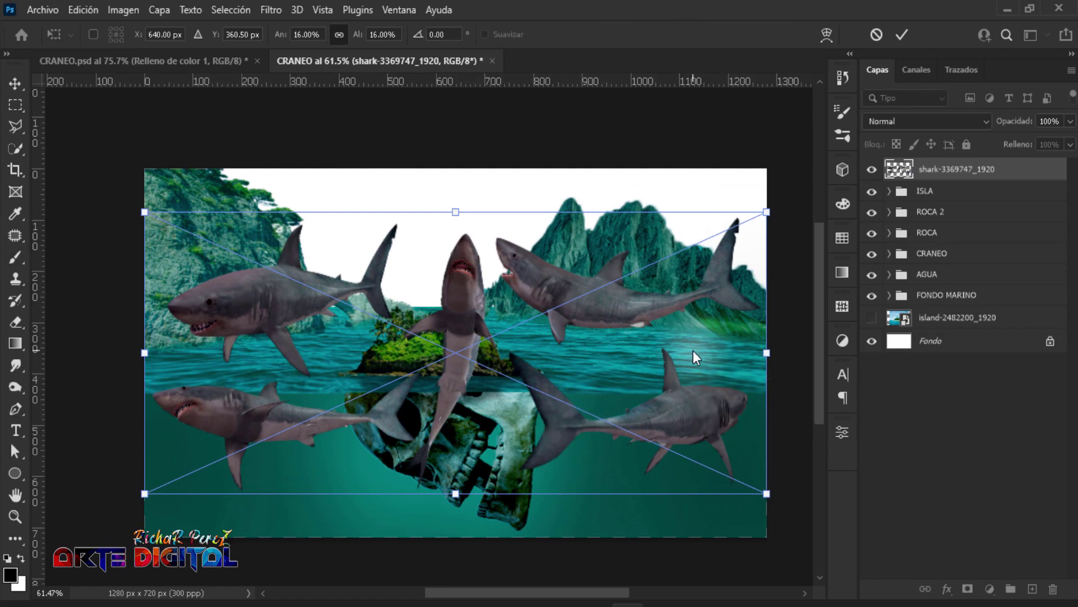
key(Escape)
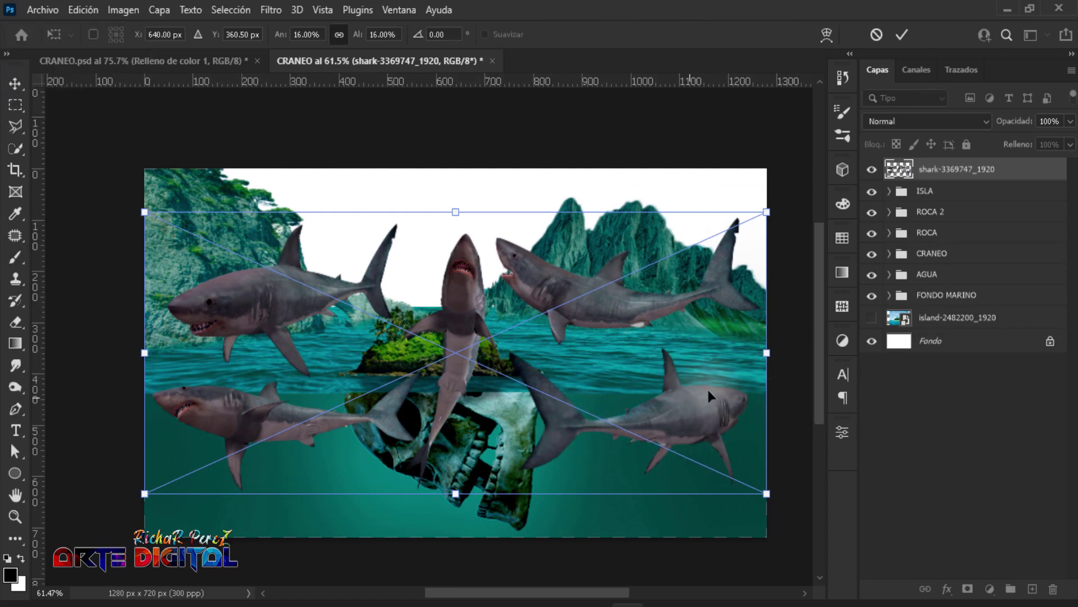
key(Return)
key(b)
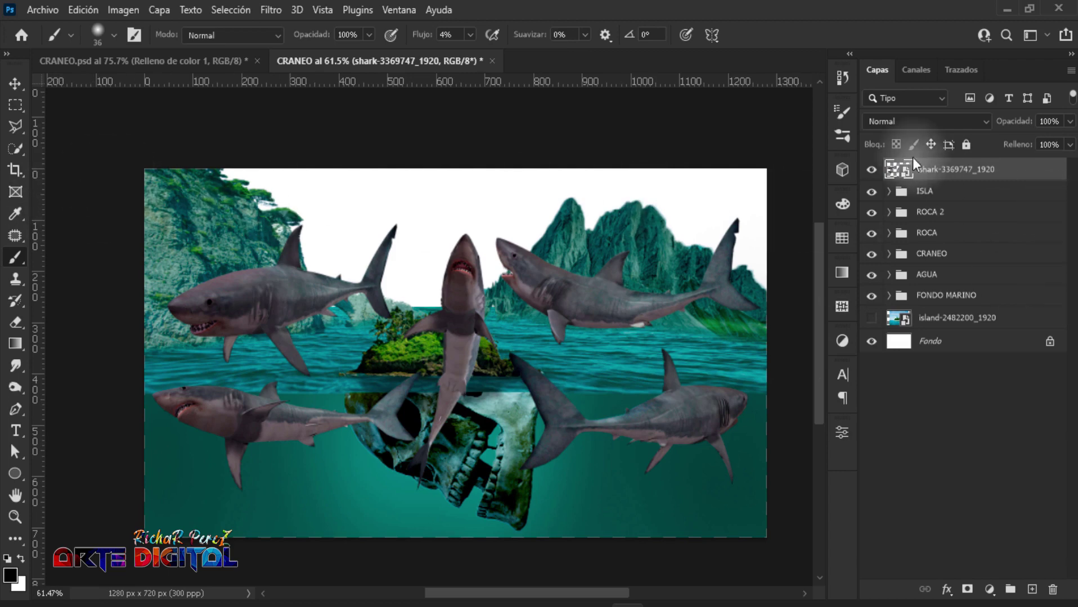
Rasterize the shark layer, lasso the lower-right shark onto Capa 3, and hide the original.
right_click(937, 176)
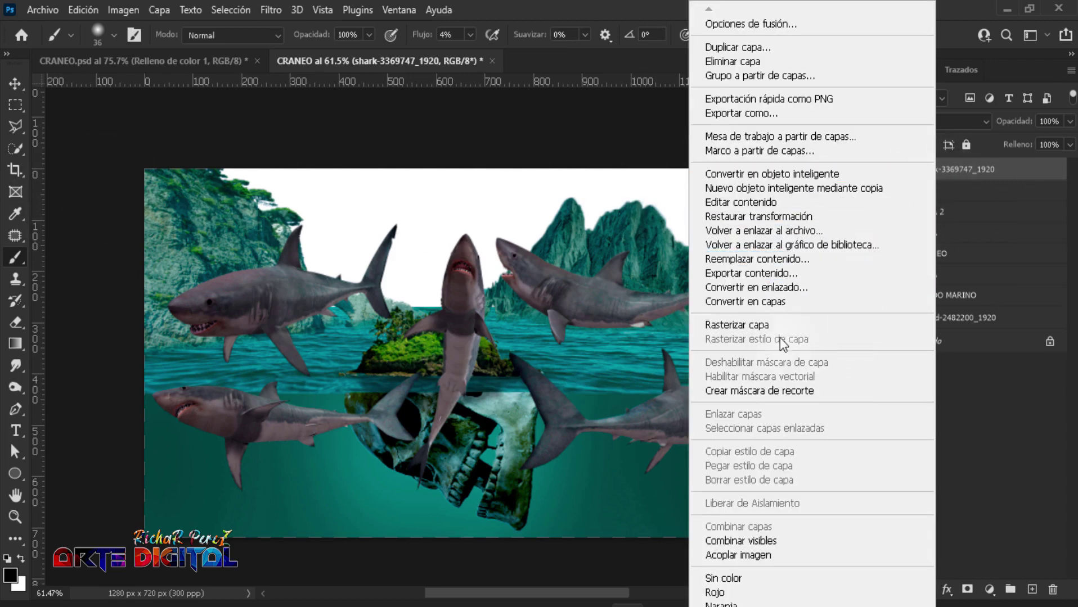
click(739, 323)
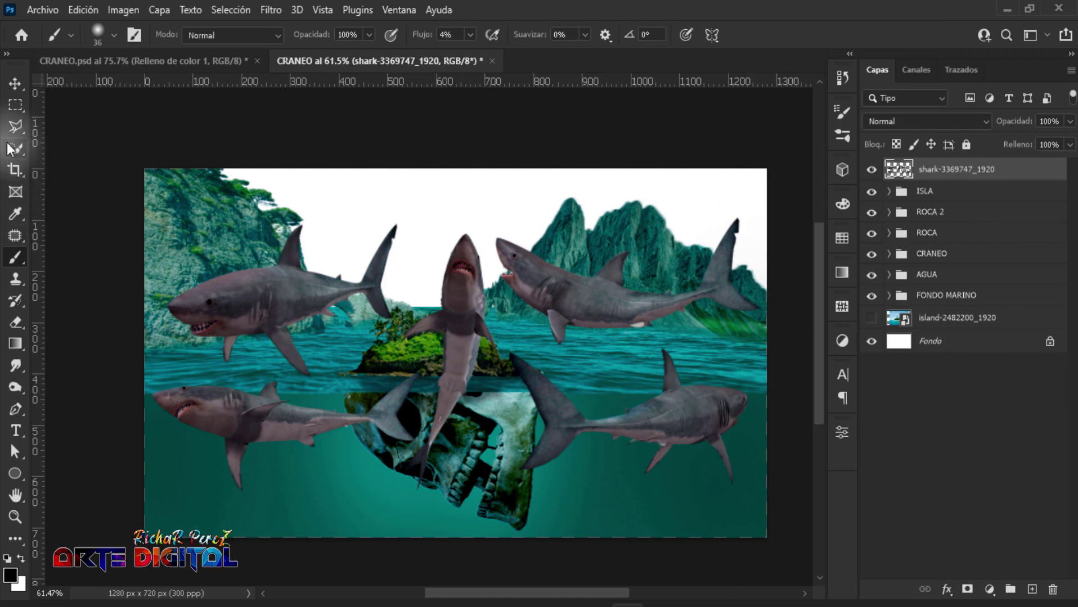
click(16, 127)
click(72, 129)
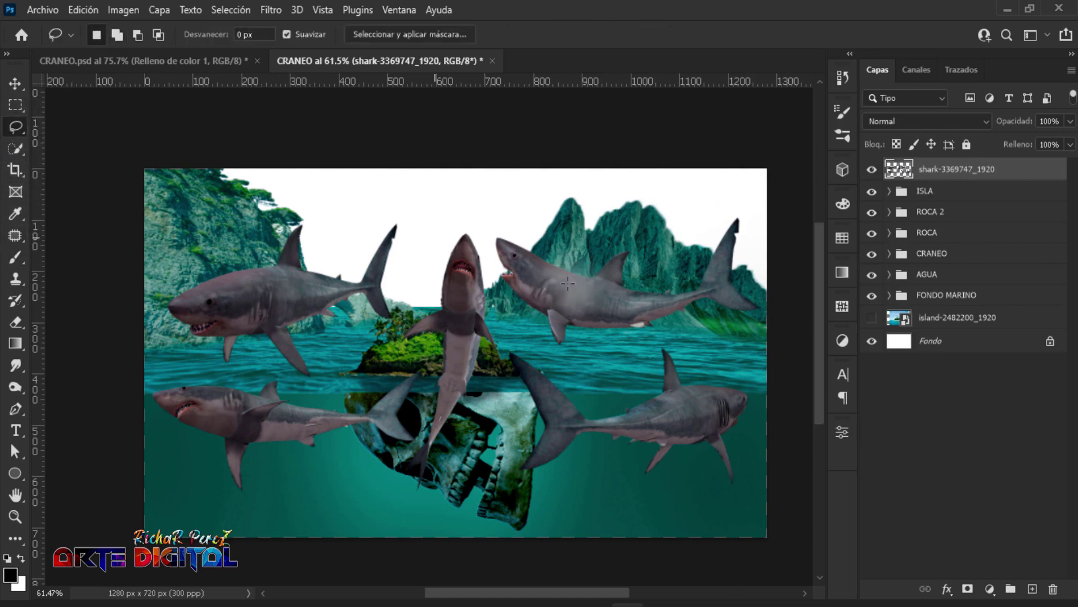
mouse_move(623, 392)
mouse_down()
mouse_move(644, 350)
mouse_move(748, 438)
mouse_move(745, 506)
mouse_move(695, 475)
mouse_move(628, 509)
mouse_move(579, 460)
mouse_move(507, 500)
mouse_move(505, 354)
mouse_move(627, 391)
mouse_up()
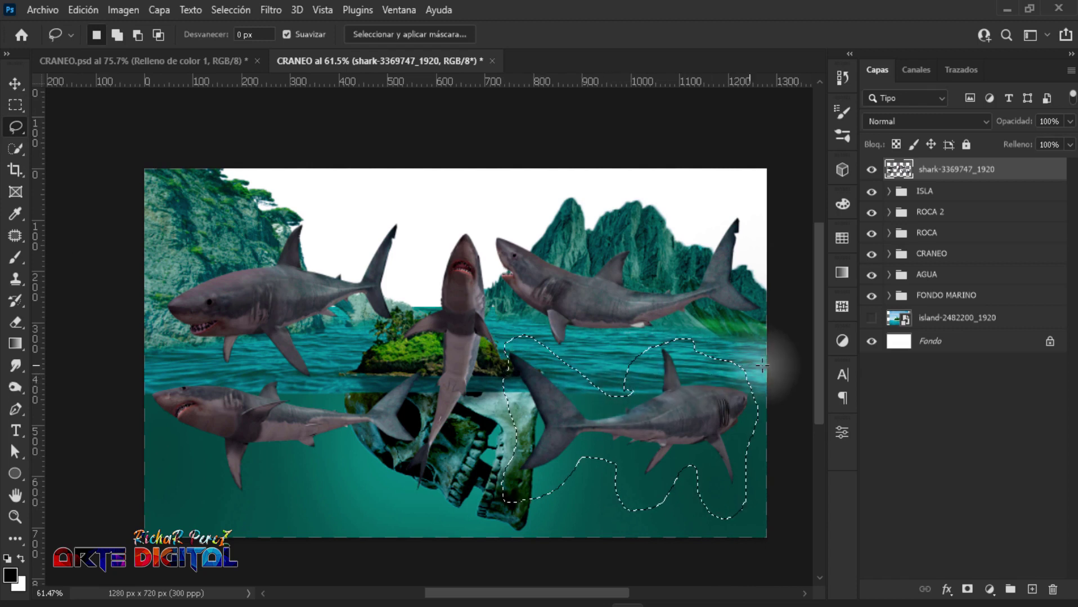
key(ctrl+j)
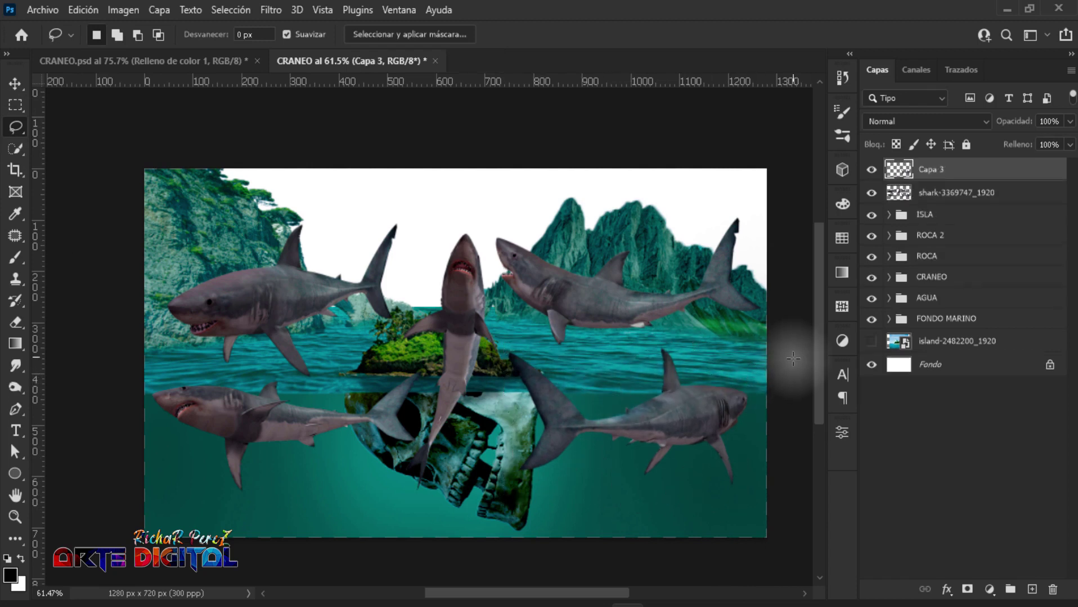
click(871, 193)
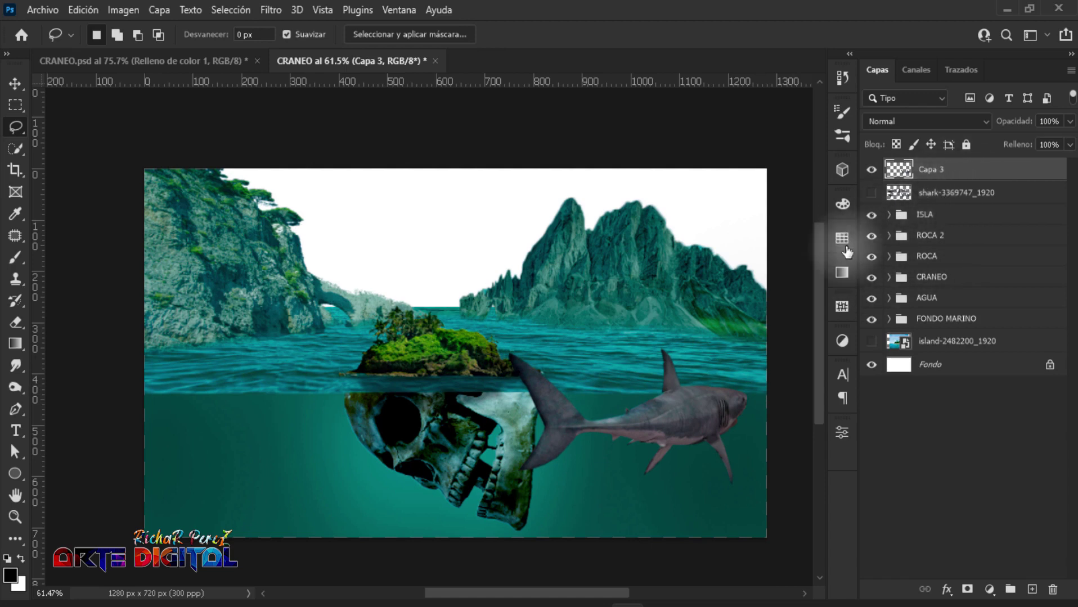
key(ctrl+t)
Scale the shark to about 34%, flip it horizontally, tilt it, and place it left under the skull.
drag(630, 345, 628, 396)
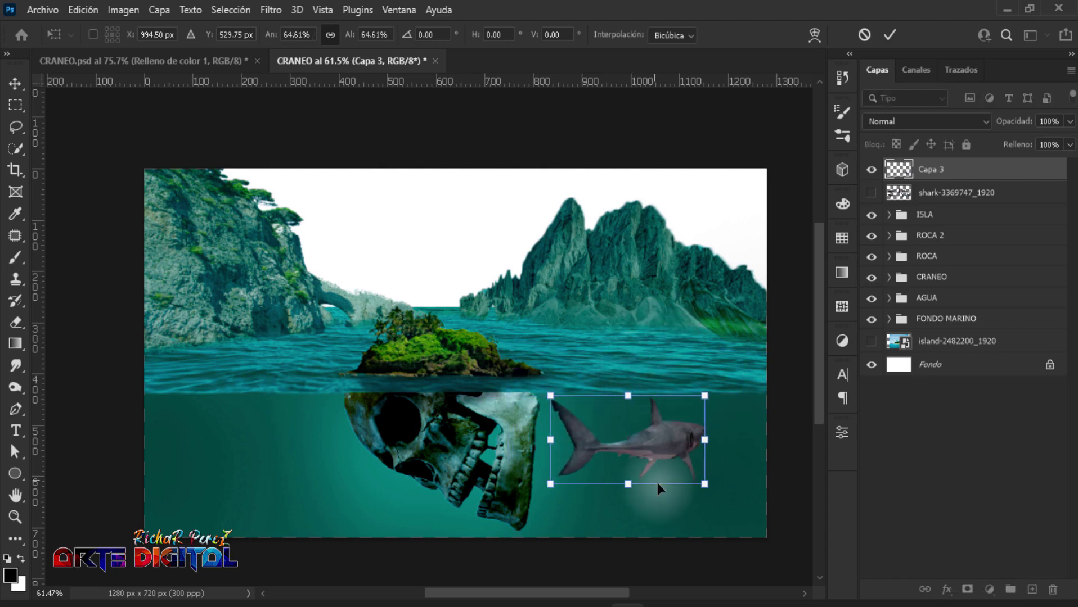
right_click(666, 446)
click(736, 424)
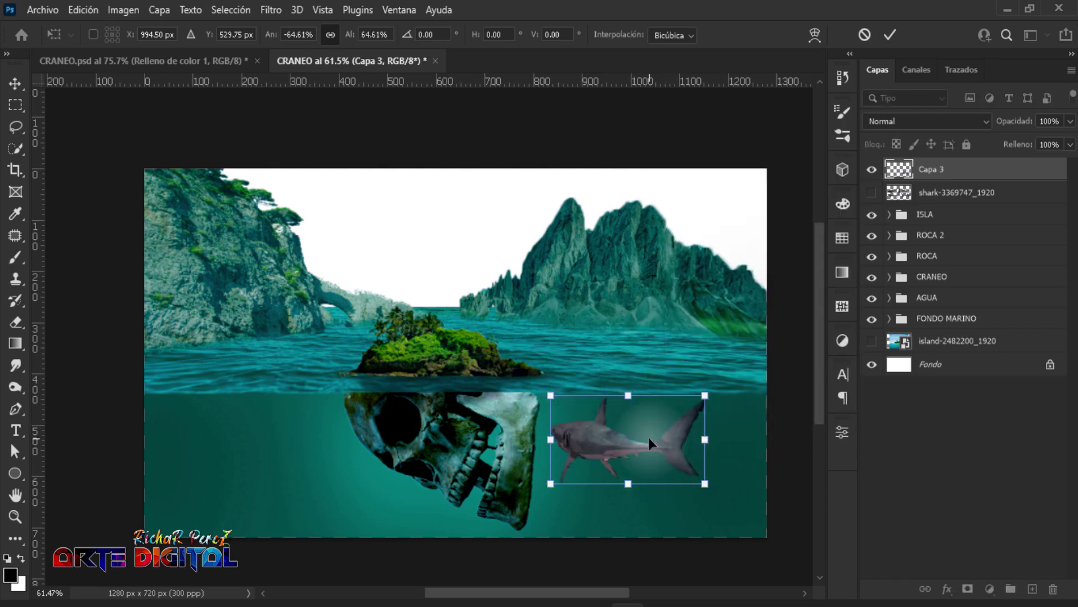
drag(640, 445, 399, 493)
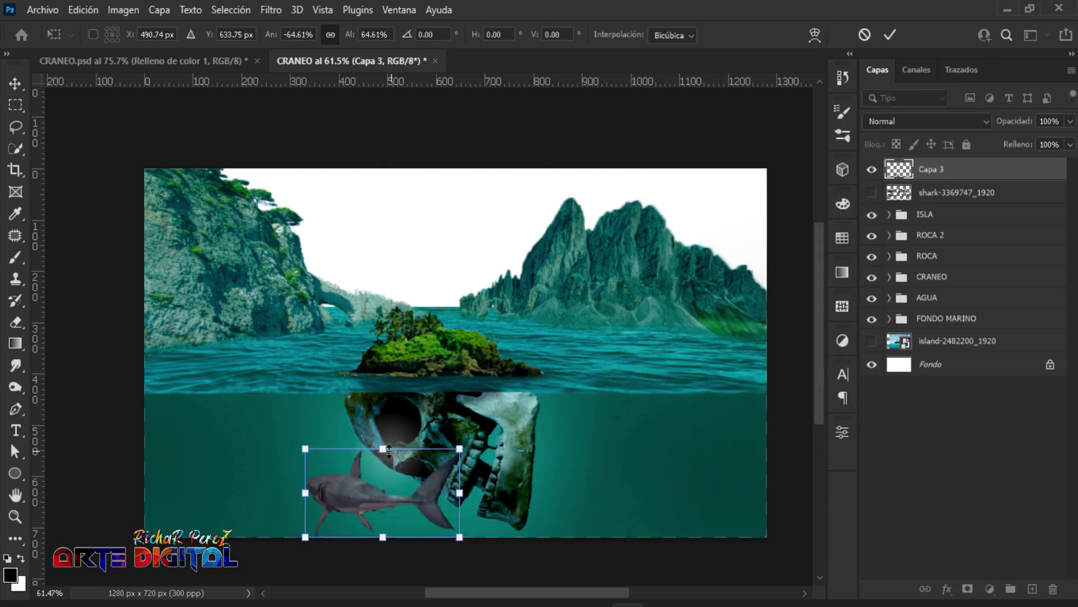
mouse_move(388, 452)
mouse_down()
mouse_move(378, 492)
mouse_move(360, 484)
mouse_up()
drag(429, 514, 425, 521)
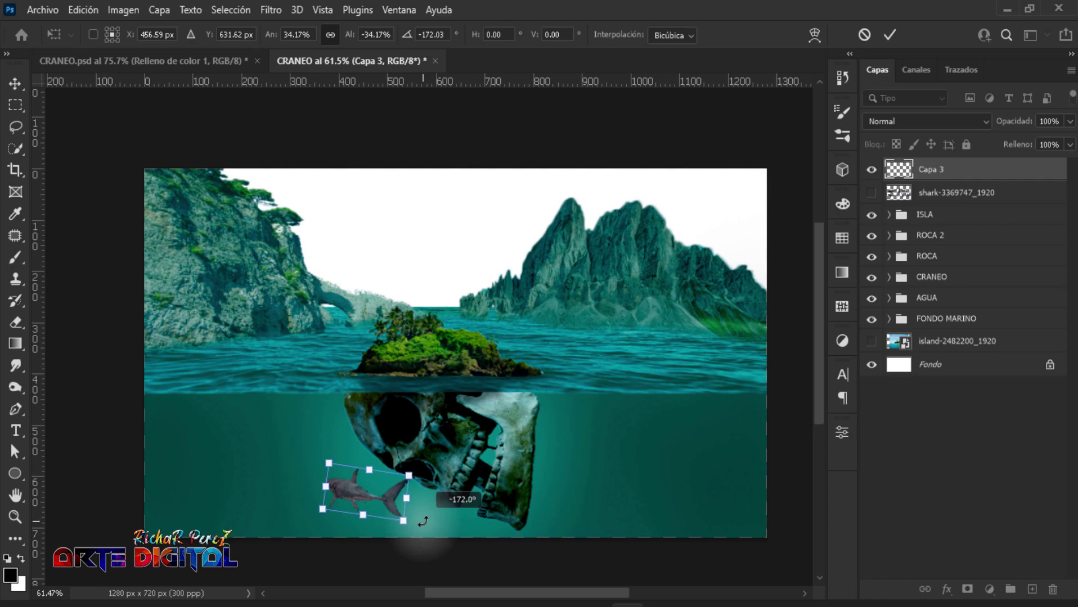
key(Return)
key(l)
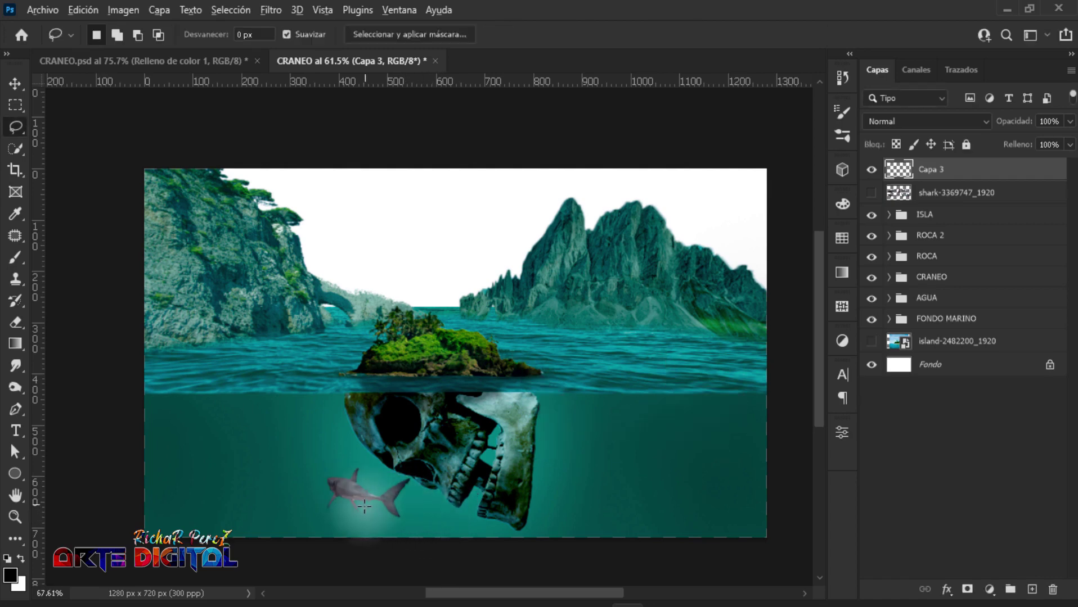
scroll(379, 506, up, 5)
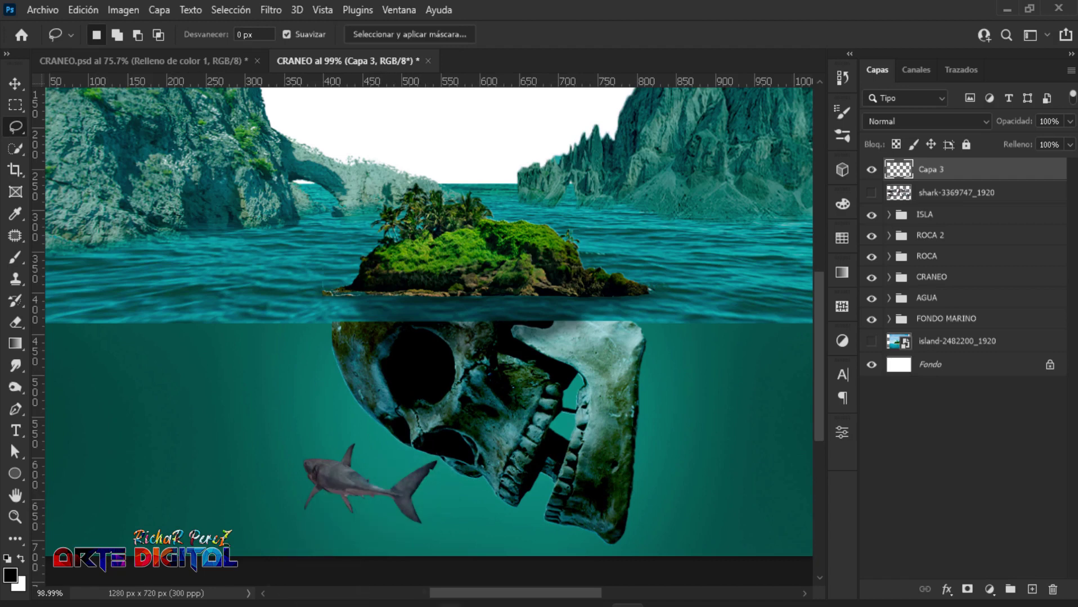
Add a clipped Color Balance to the shark with Cian/Rojo -49 and Magenta/Verde +7.
click(987, 590)
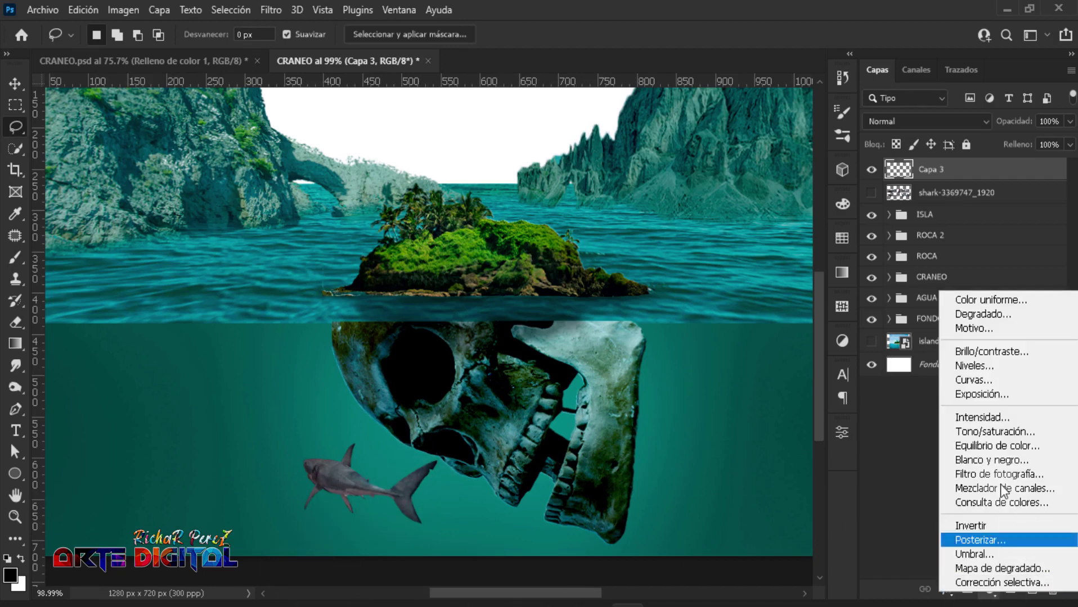
click(991, 444)
text(-49)
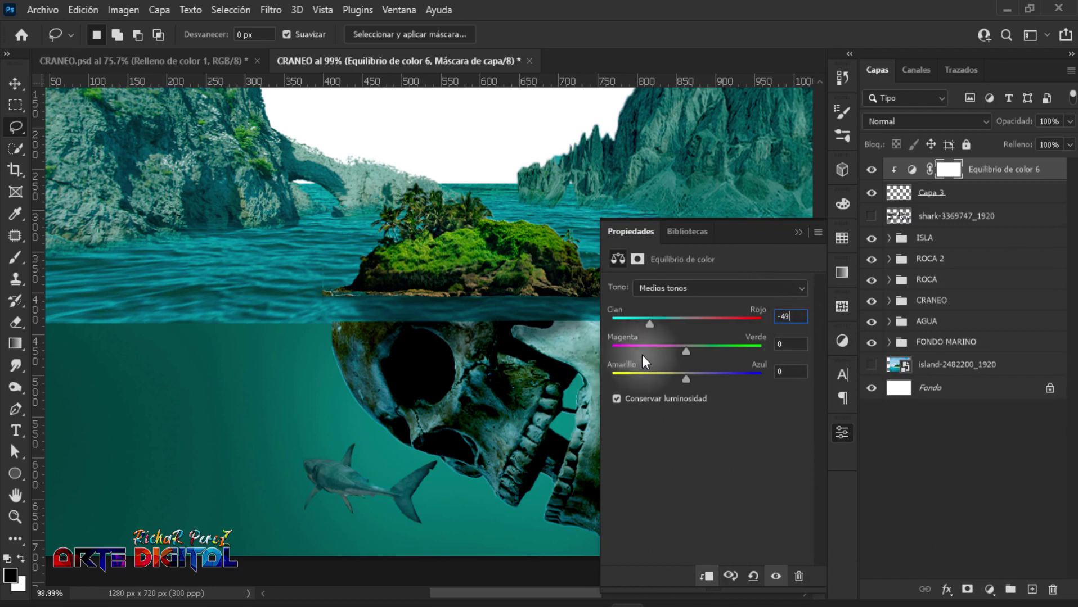
click(800, 346)
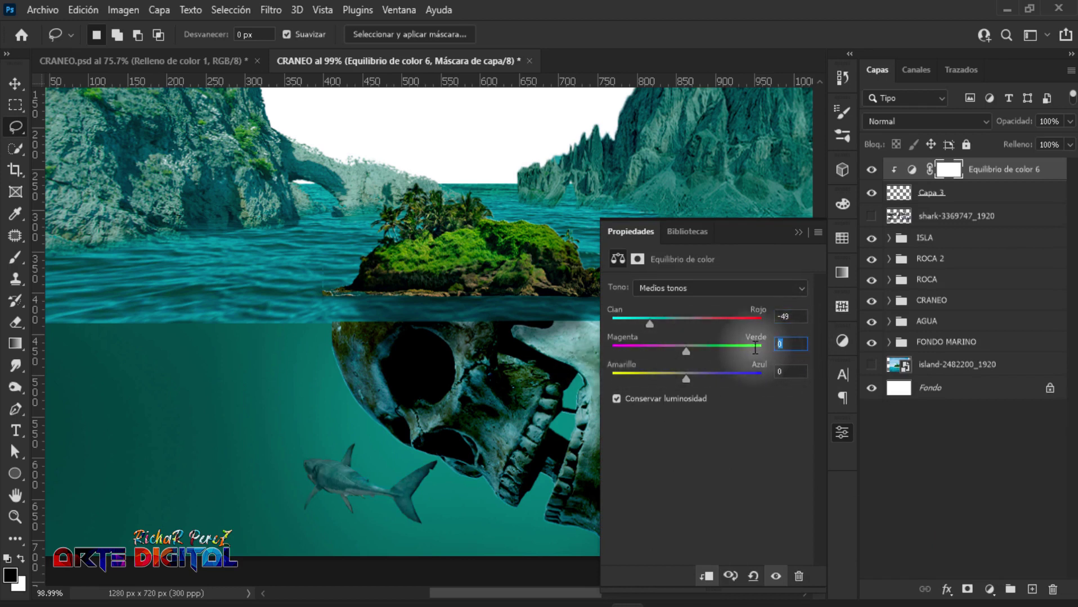
text(+7)
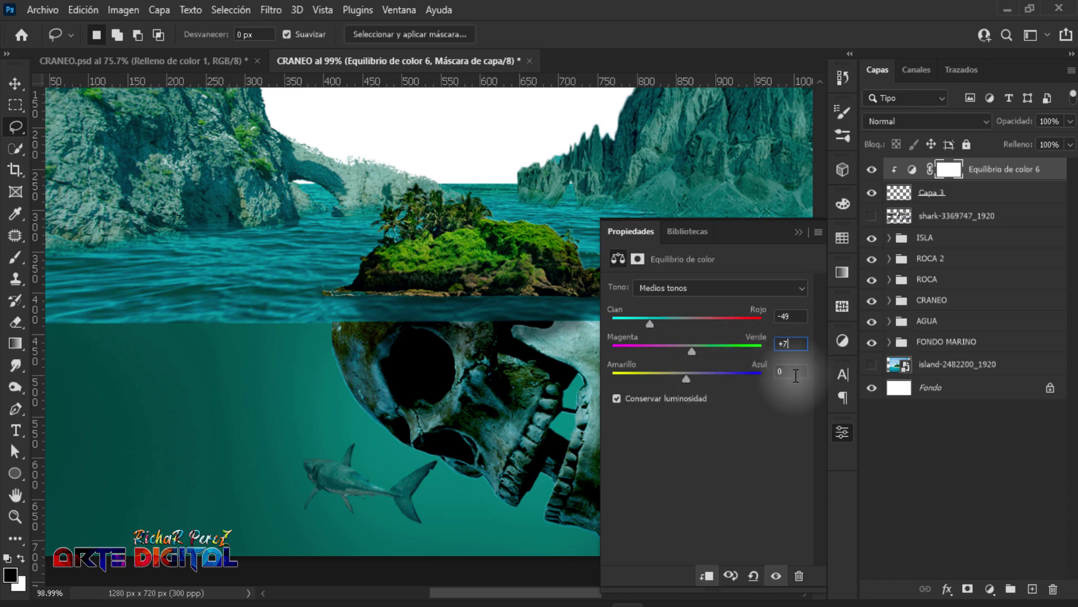
click(799, 232)
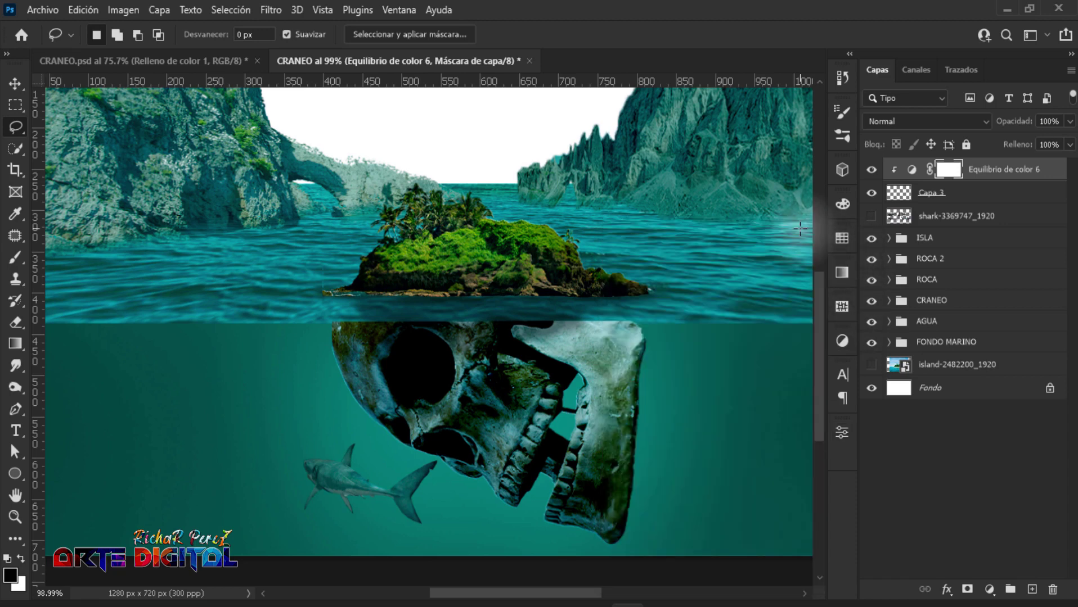
Add a clipped Levels adjustment with black input 29, then reselect Capa 3.
click(988, 590)
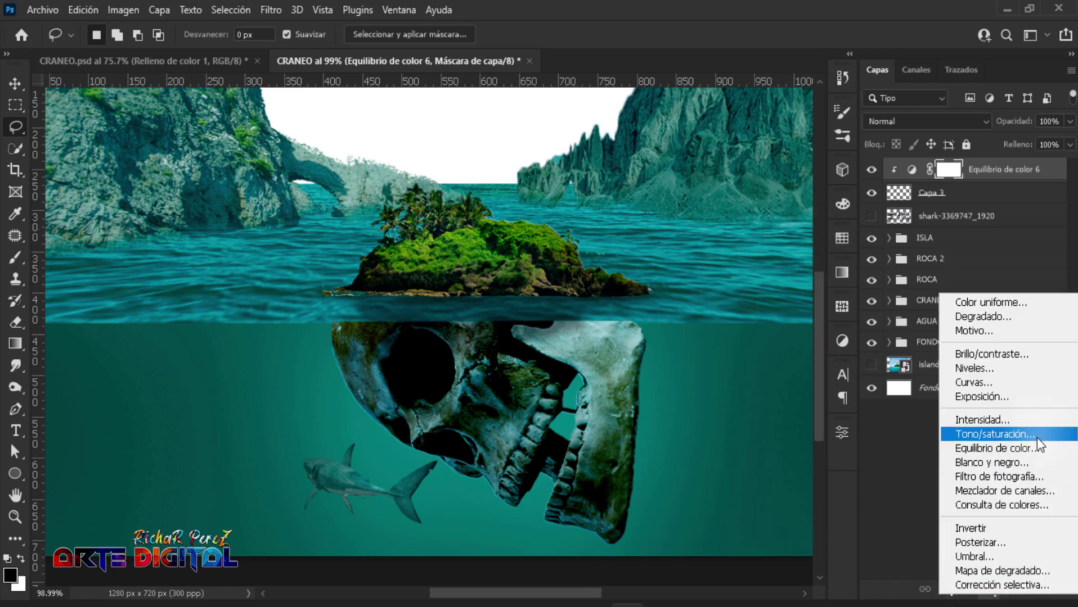
click(990, 369)
text(29)
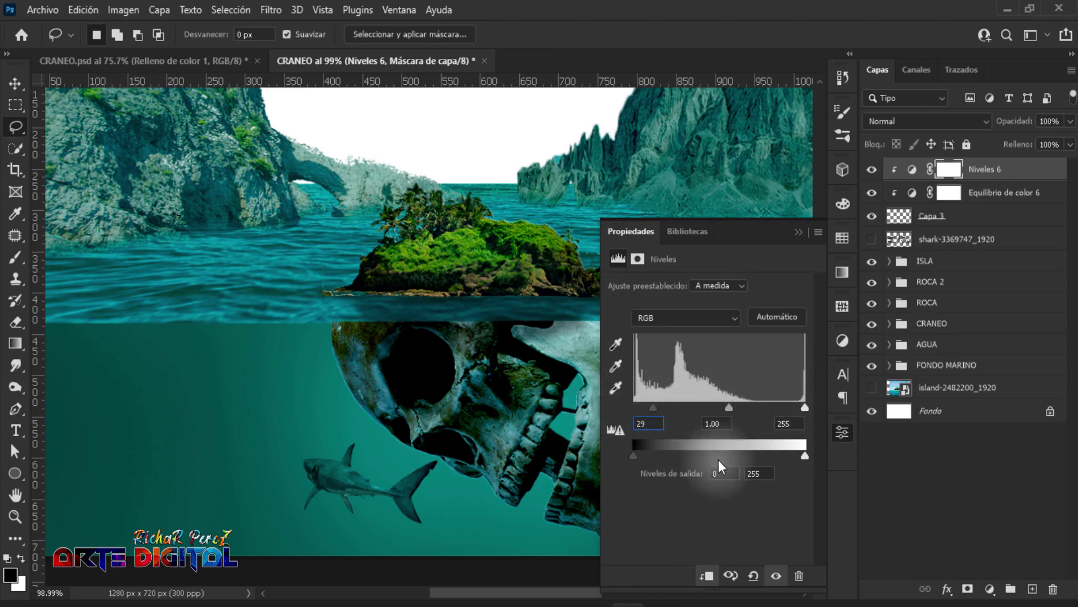
click(723, 475)
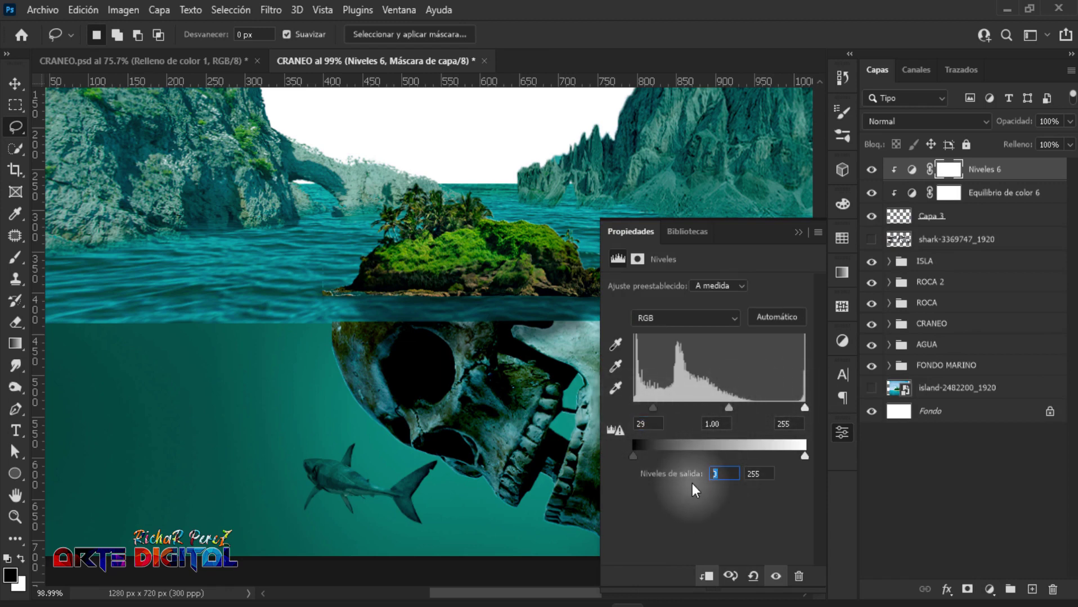
text(15)
click(799, 232)
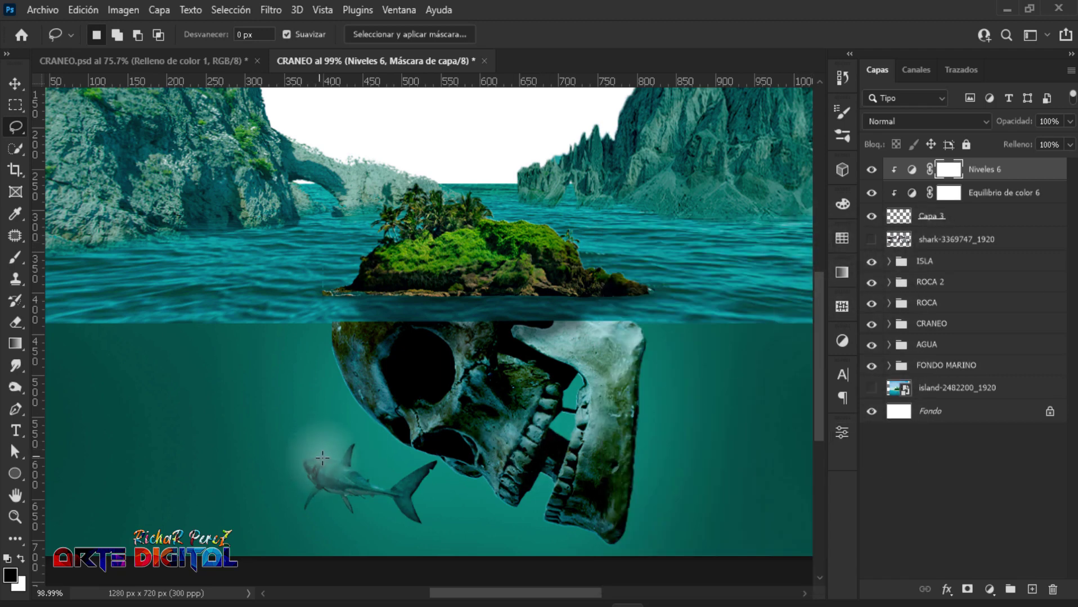
click(964, 217)
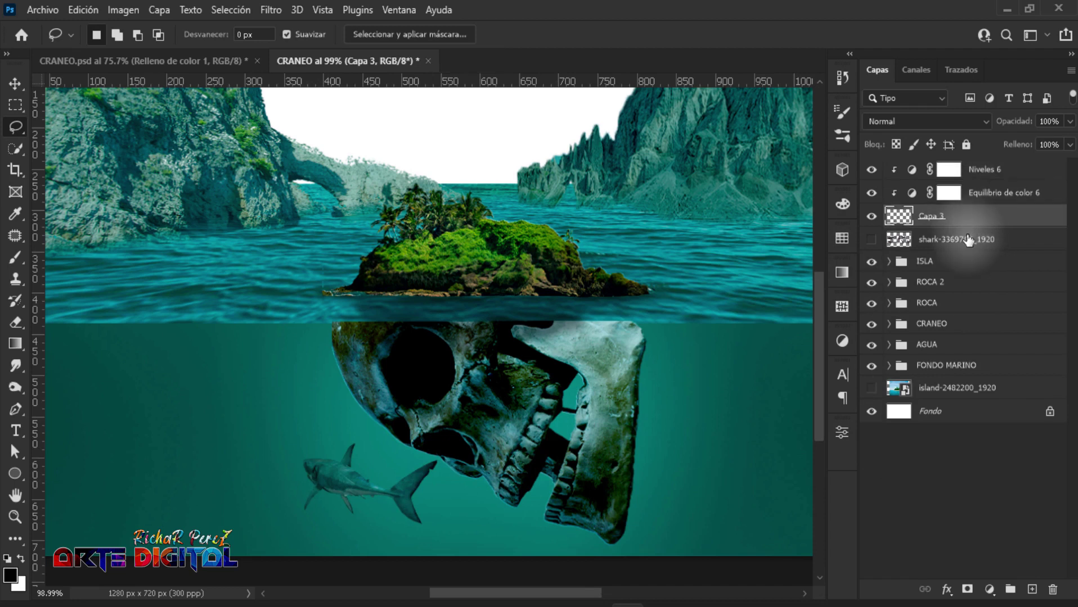
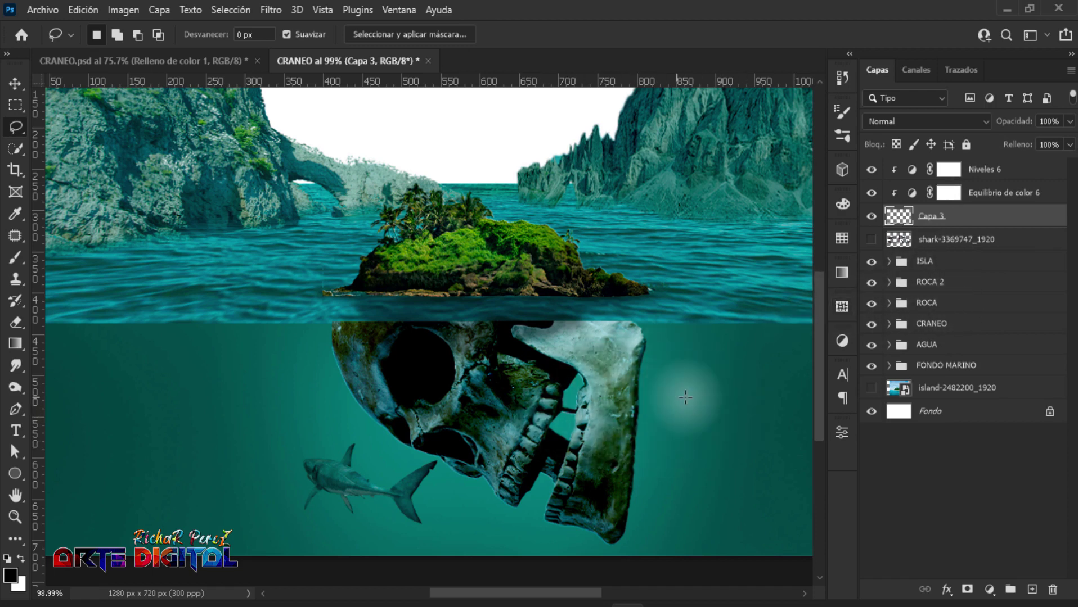
Show and select the shark stock photo layer.
click(899, 239)
click(872, 239)
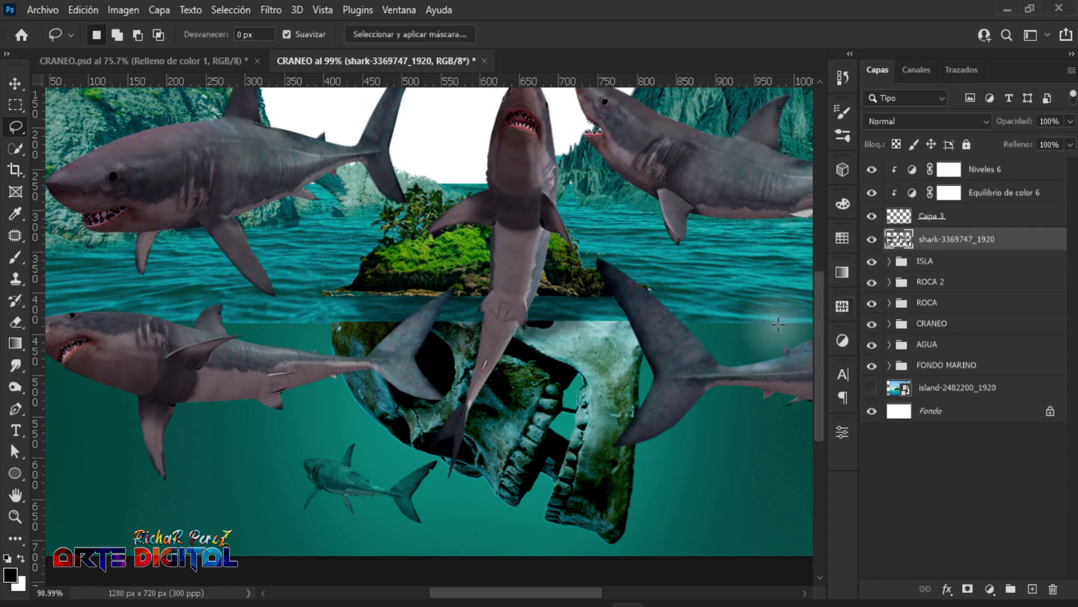
scroll(536, 429, down, 2)
scroll(536, 429, down, 2)
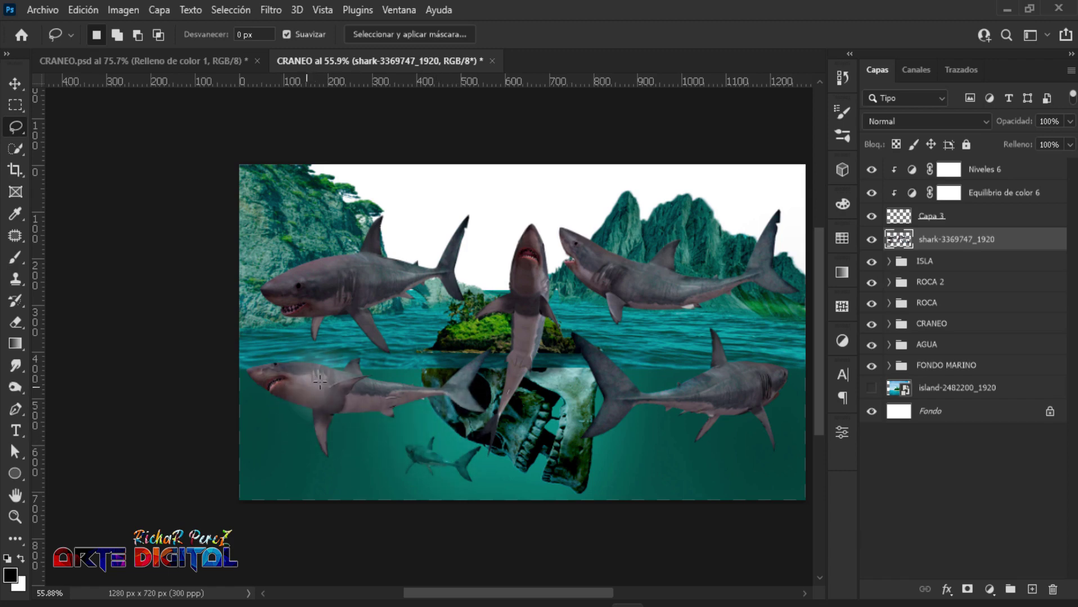
scroll(350, 378, up, 1)
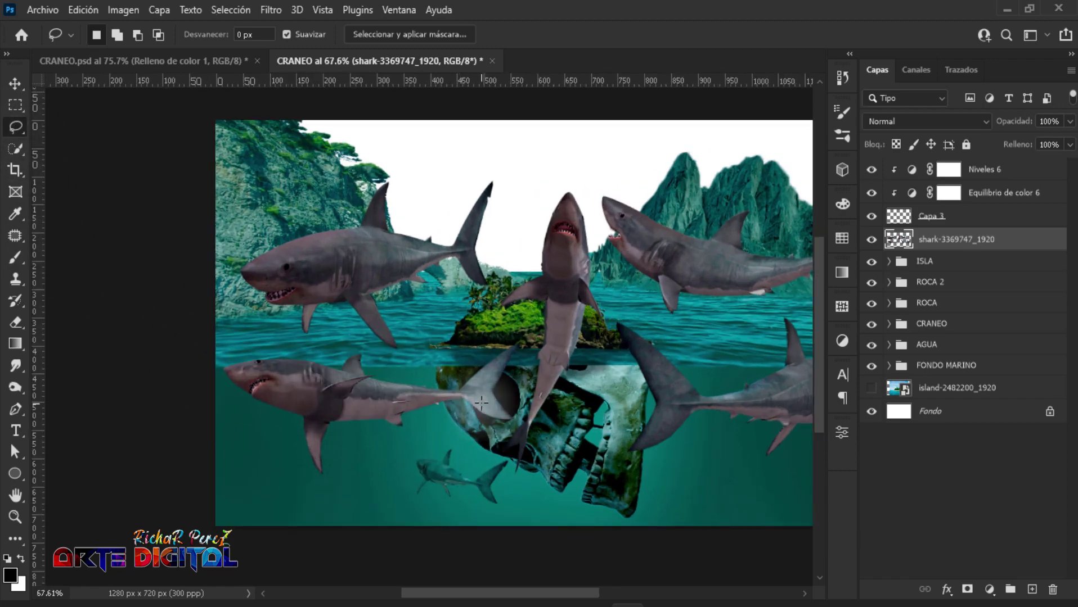
scroll(481, 403, up, 2)
Lasso the lower-left shark, copy it to its own layer, and hide the shark photo.
mouse_move(547, 311)
mouse_down()
mouse_move(454, 434)
mouse_move(253, 531)
mouse_move(131, 416)
mouse_move(167, 323)
mouse_move(334, 332)
mouse_move(396, 356)
mouse_move(477, 323)
mouse_up()
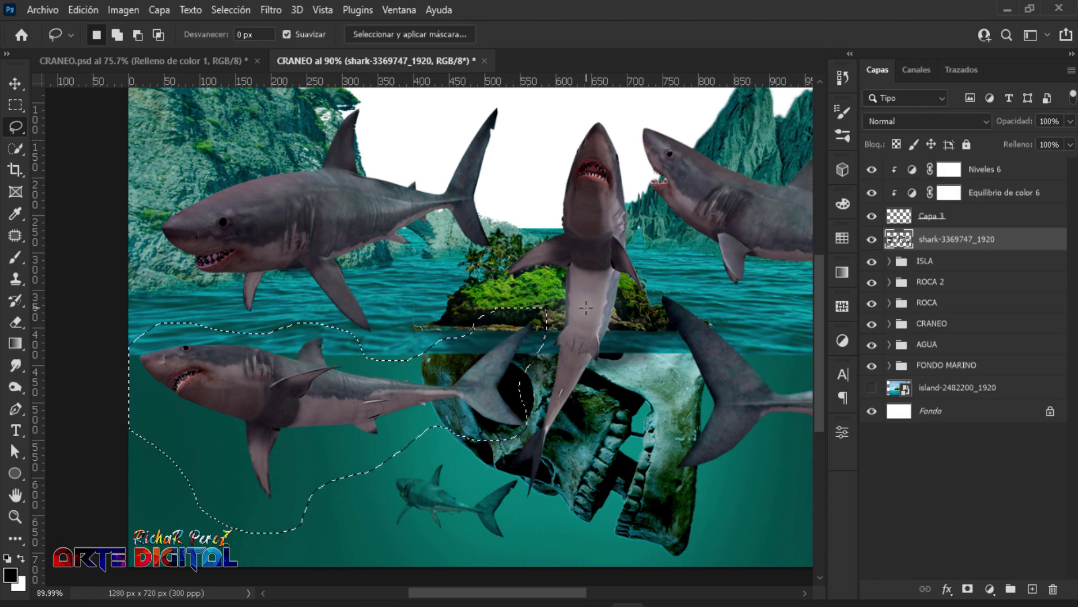
key(ctrl+j)
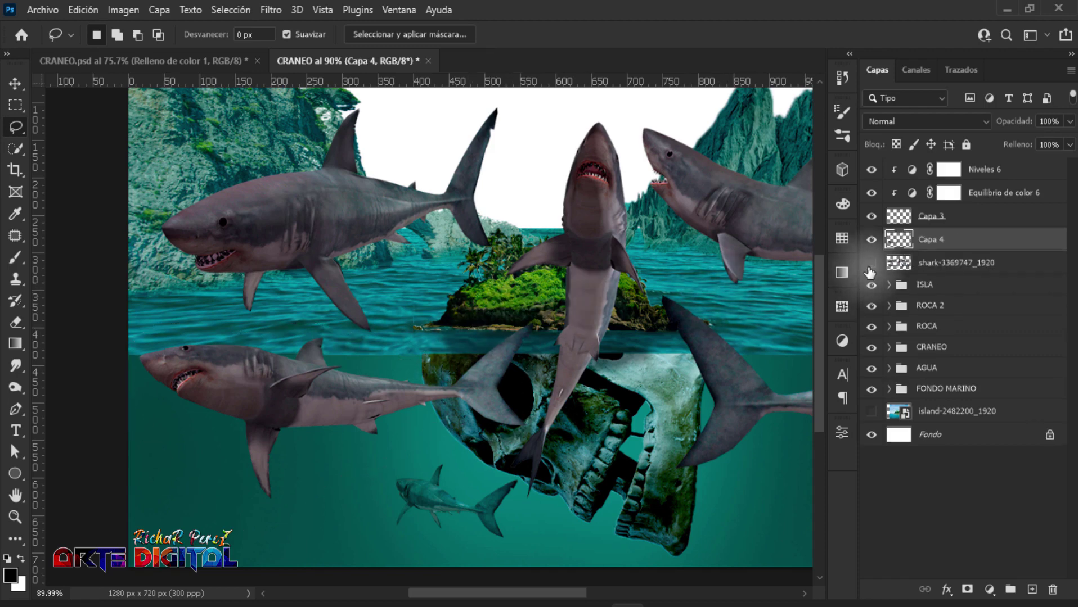
click(870, 264)
scroll(516, 361, down, 2)
scroll(516, 361, down, 2)
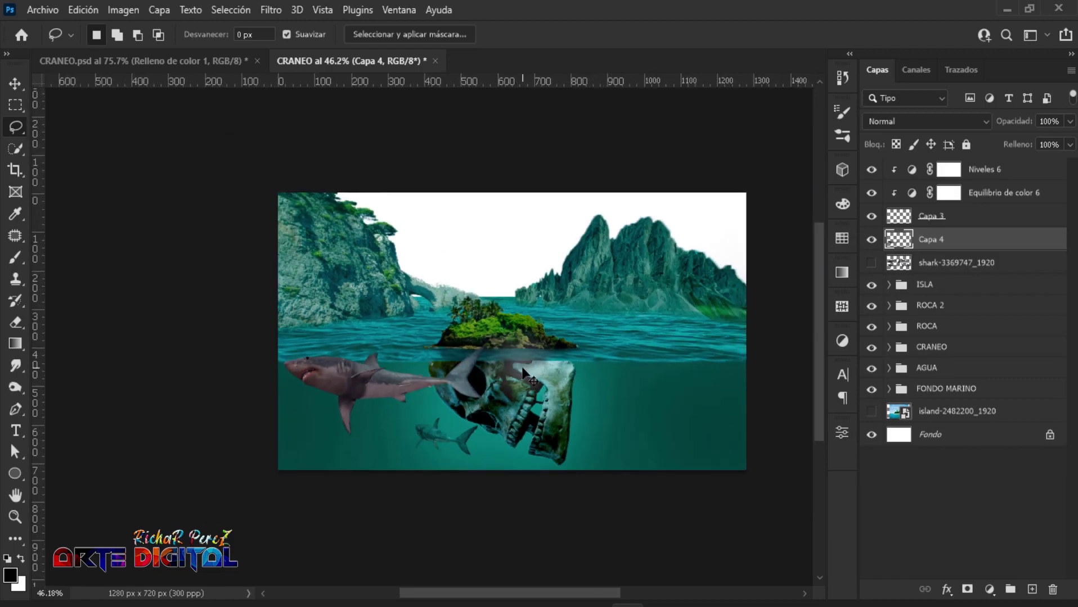
key(ctrl+t)
Flip the Capa 4 shark horizontally, shrink it to about 70% beside the jaw, and move it below CRANEO.
drag(393, 408, 618, 415)
right_click(498, 384)
click(597, 361)
scroll(609, 429, up, 1)
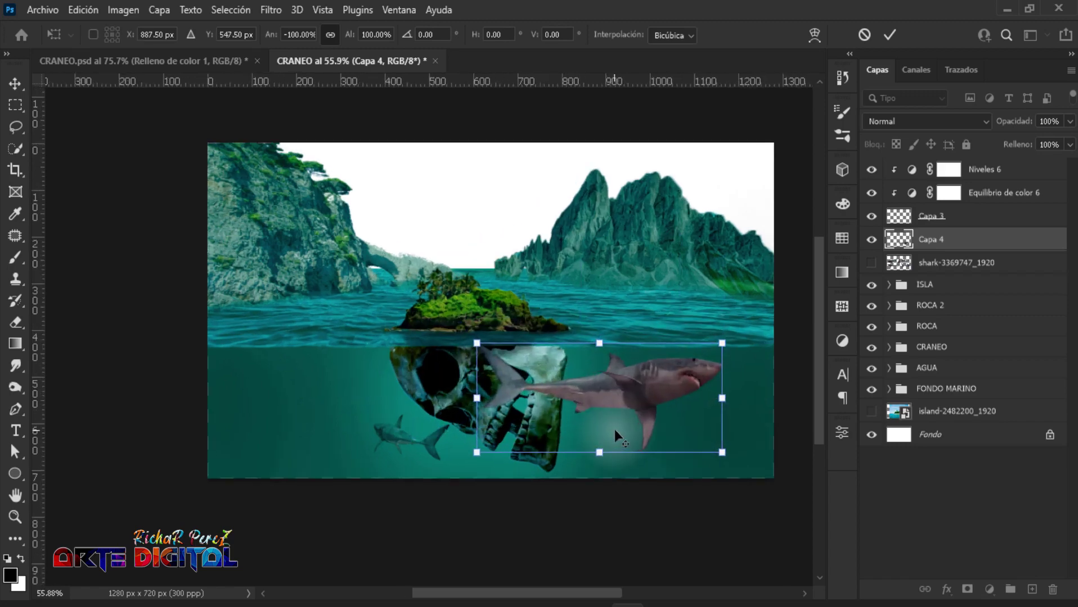
scroll(615, 430, up, 2)
mouse_move(769, 380)
mouse_down()
mouse_move(642, 398)
mouse_move(593, 391)
mouse_move(583, 420)
mouse_move(626, 435)
mouse_move(602, 436)
mouse_up()
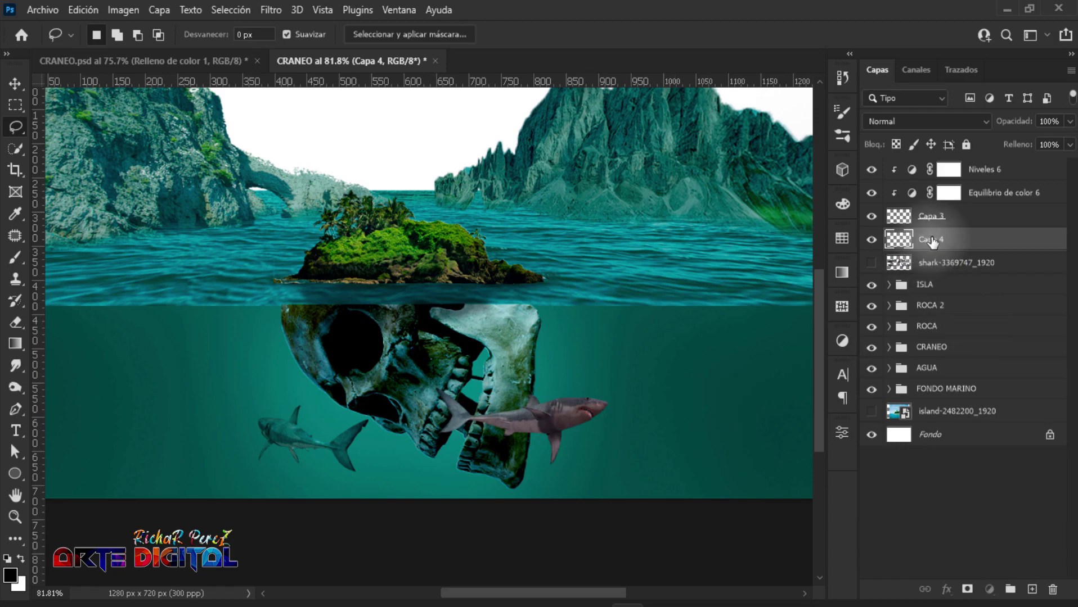
drag(931, 241, 936, 360)
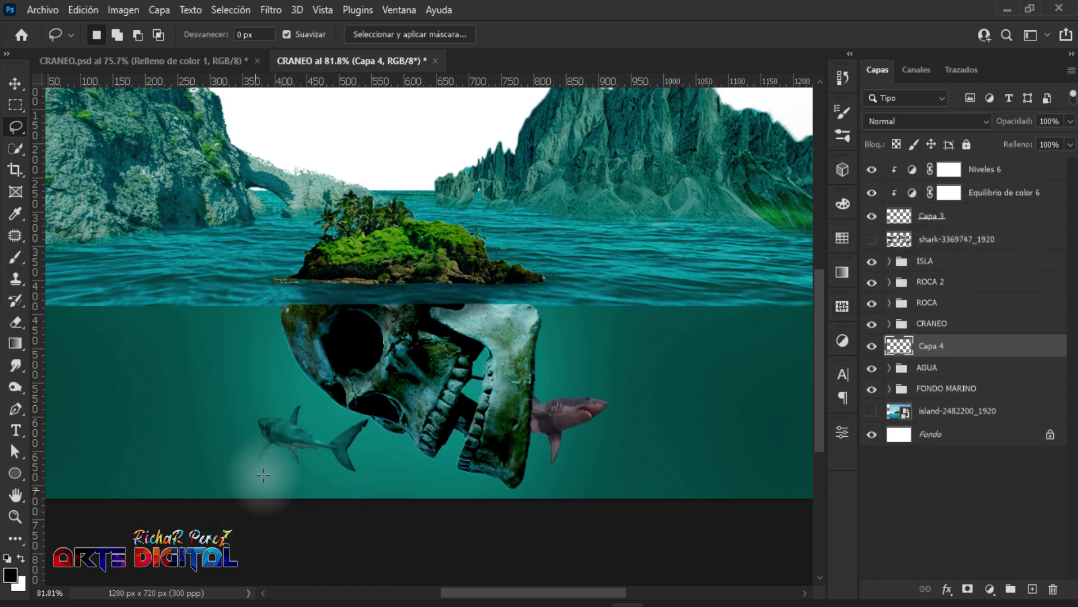
Copy Niveles 6 and Equilibrio de color 6 above Capa 4 and clip both to it.
click(1004, 197)
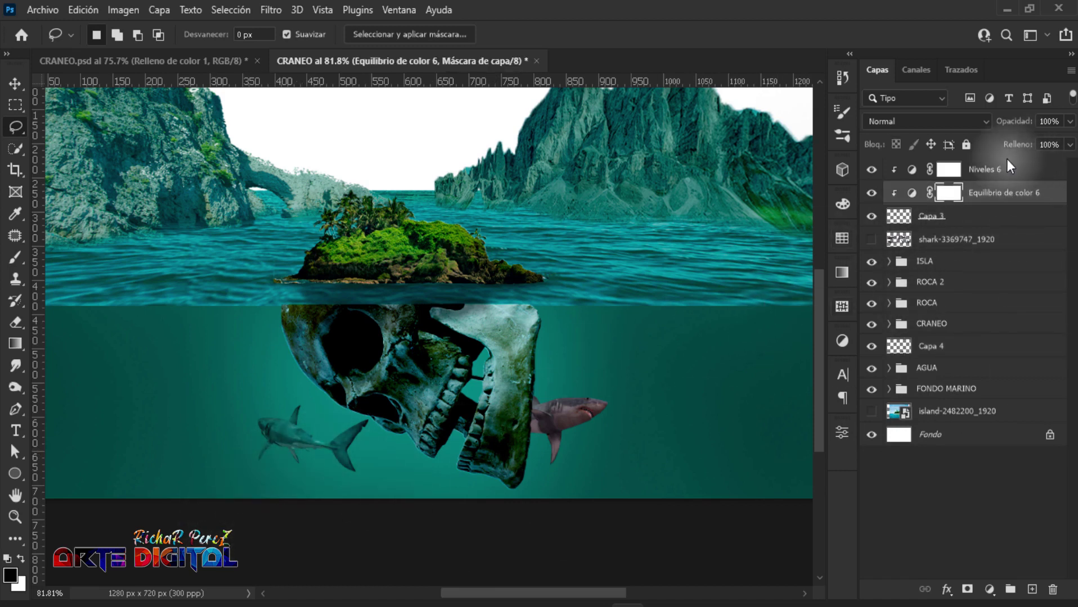
shift+click(983, 169)
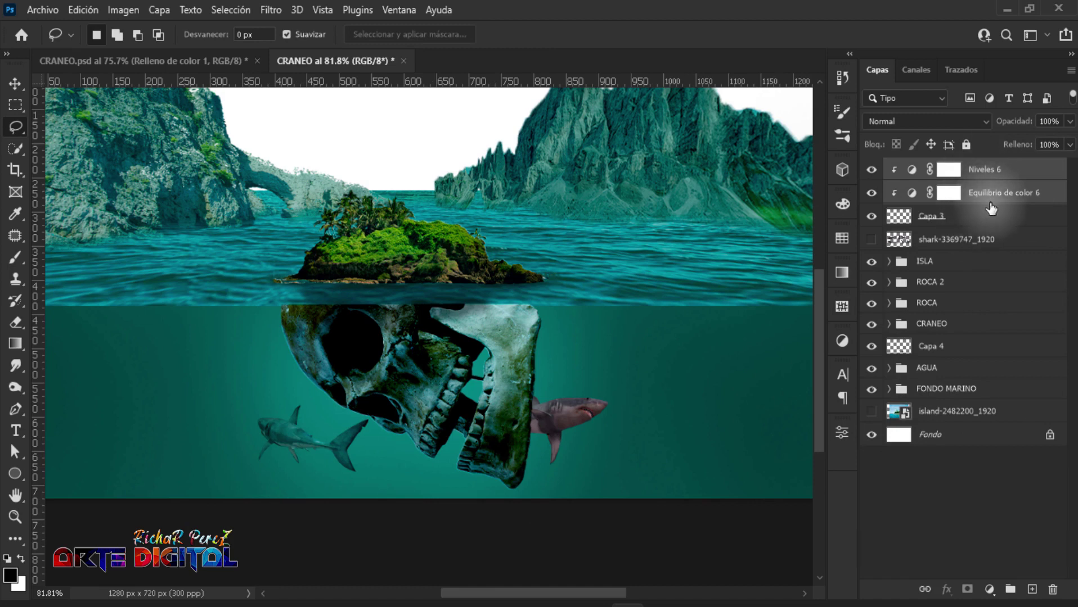
click(894, 349)
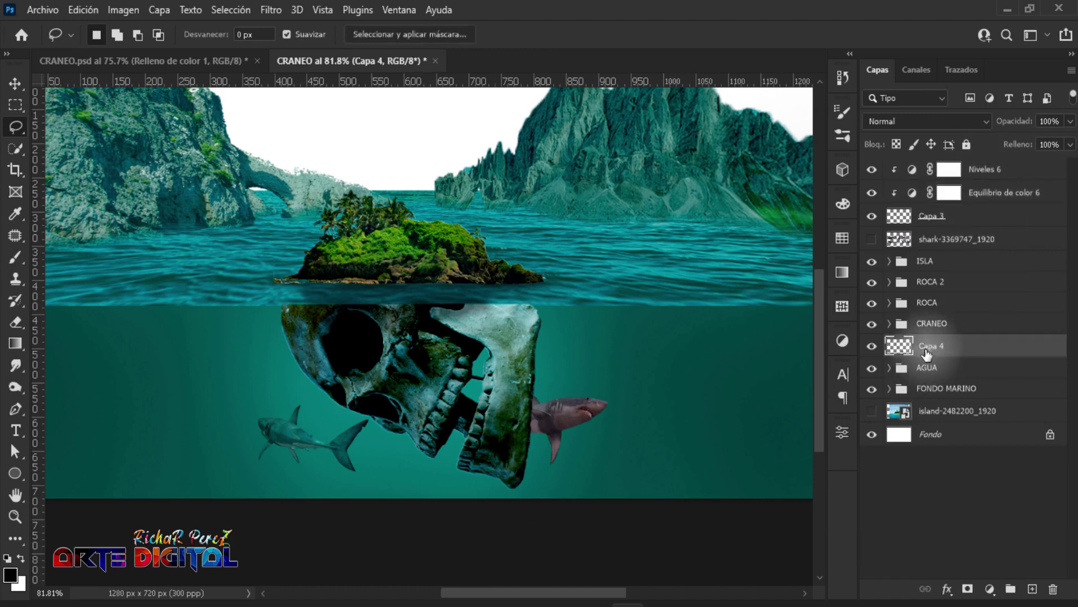
click(871, 346)
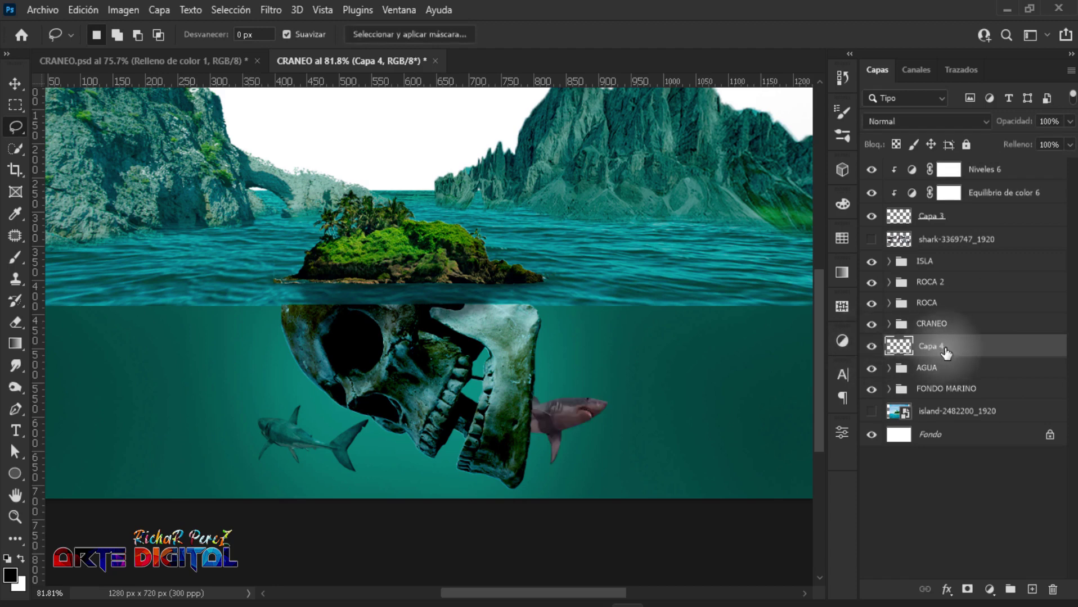
key(ctrl+v)
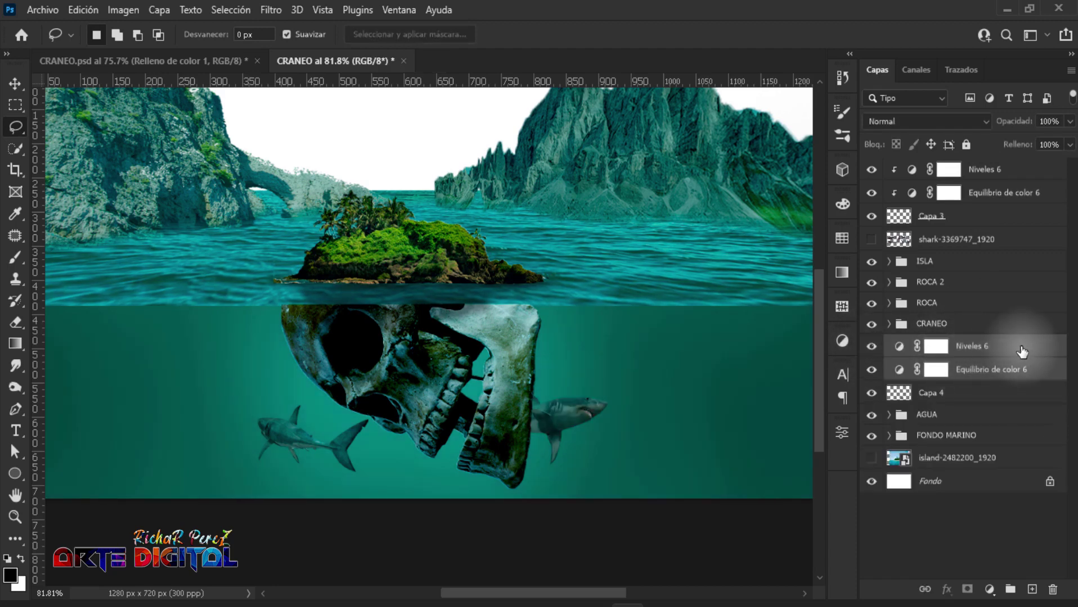
click(1006, 371)
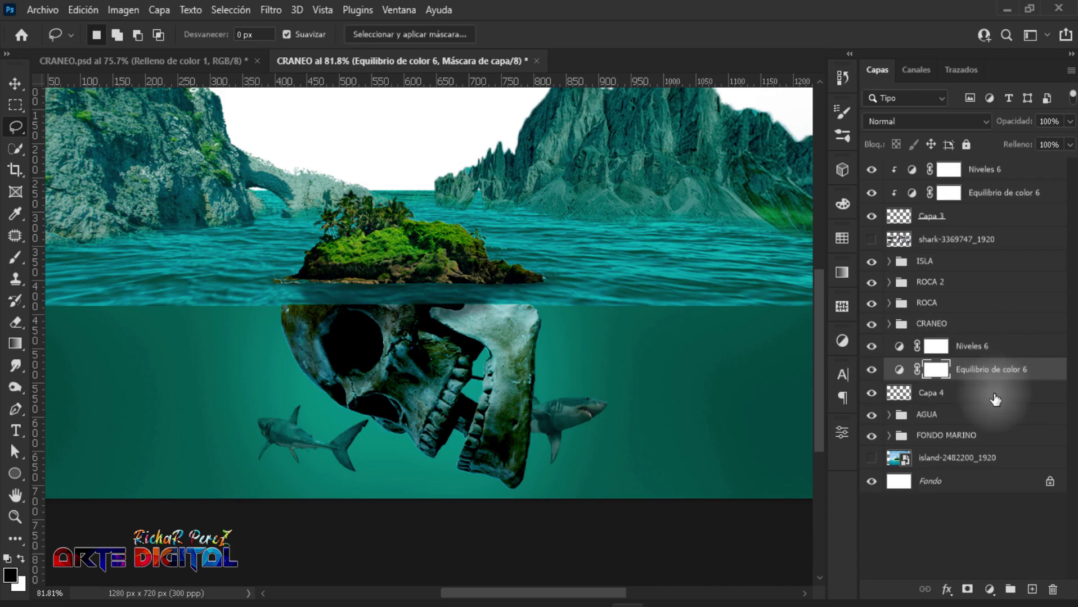
alt+click(988, 376)
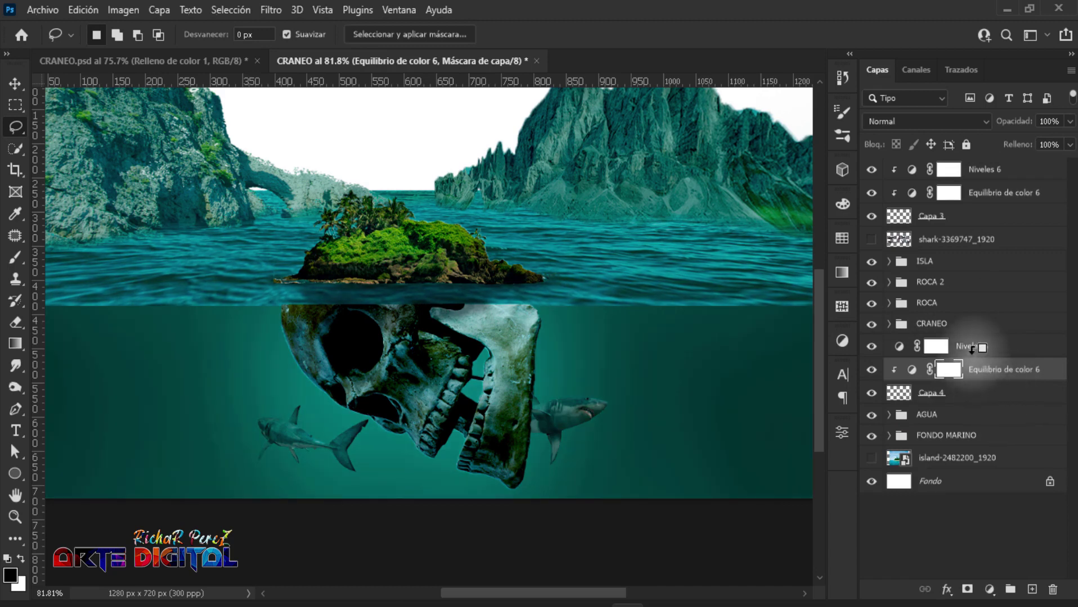
alt+click(970, 351)
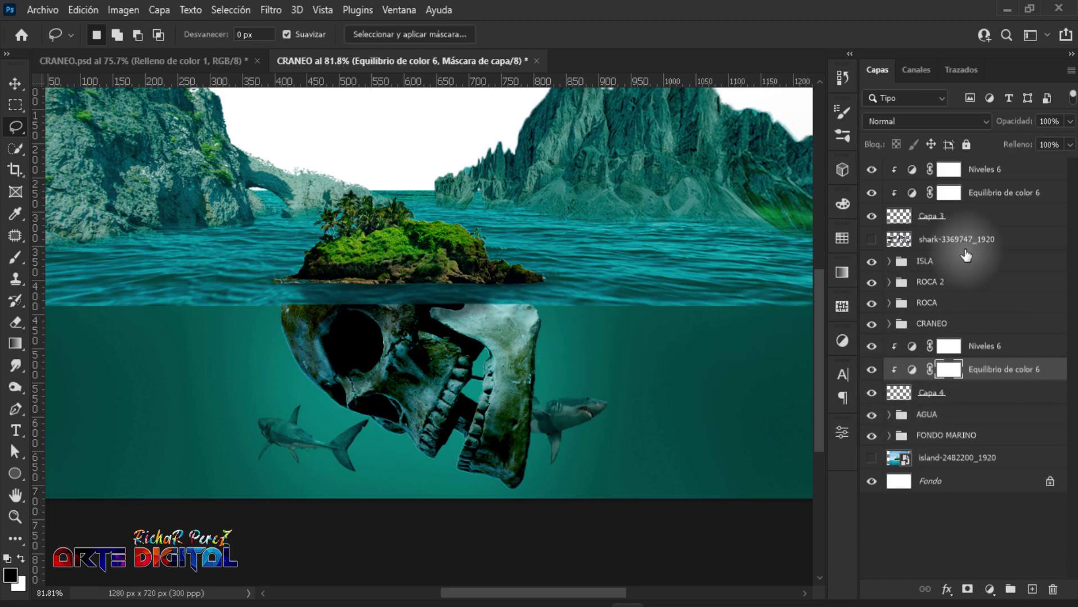
Group Capa 4 with its two clipped adjustments and name the group TIBURON.
click(928, 398)
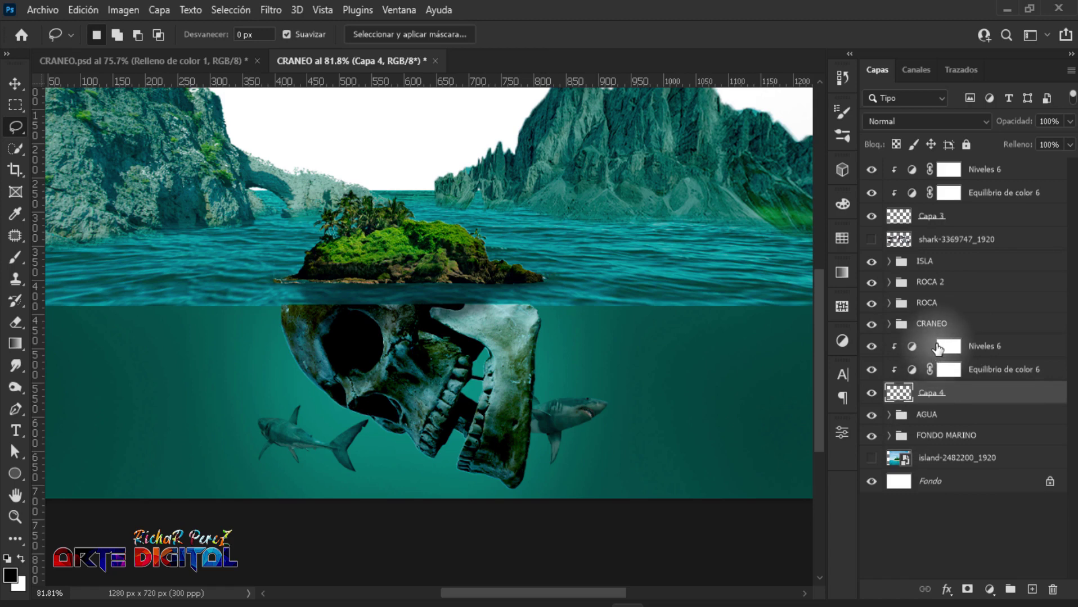
shift+click(972, 354)
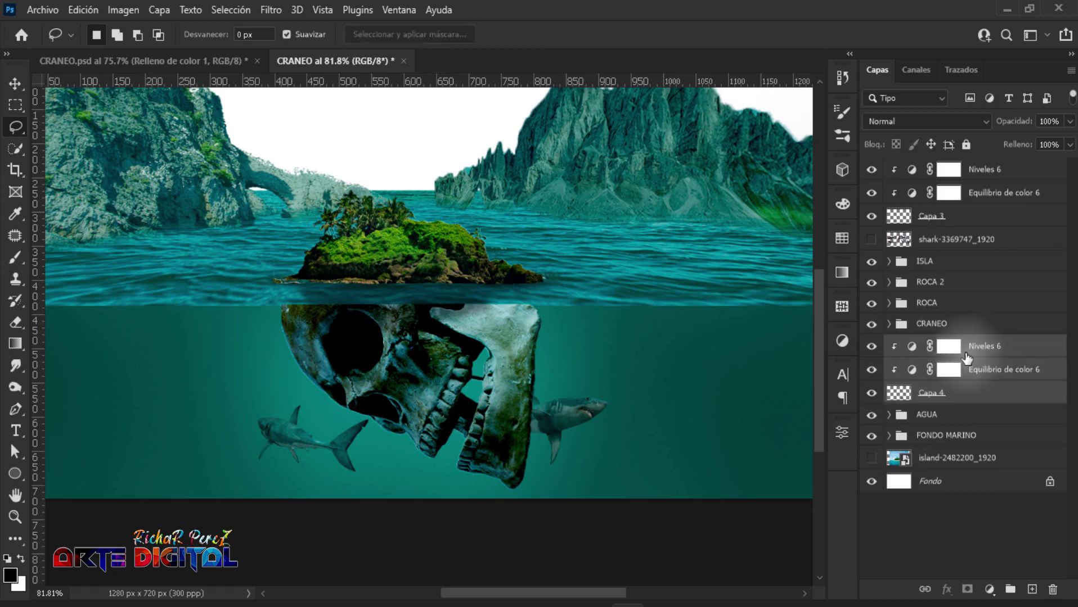
key(ctrl+g)
double_click(922, 345)
text(TIBURON)
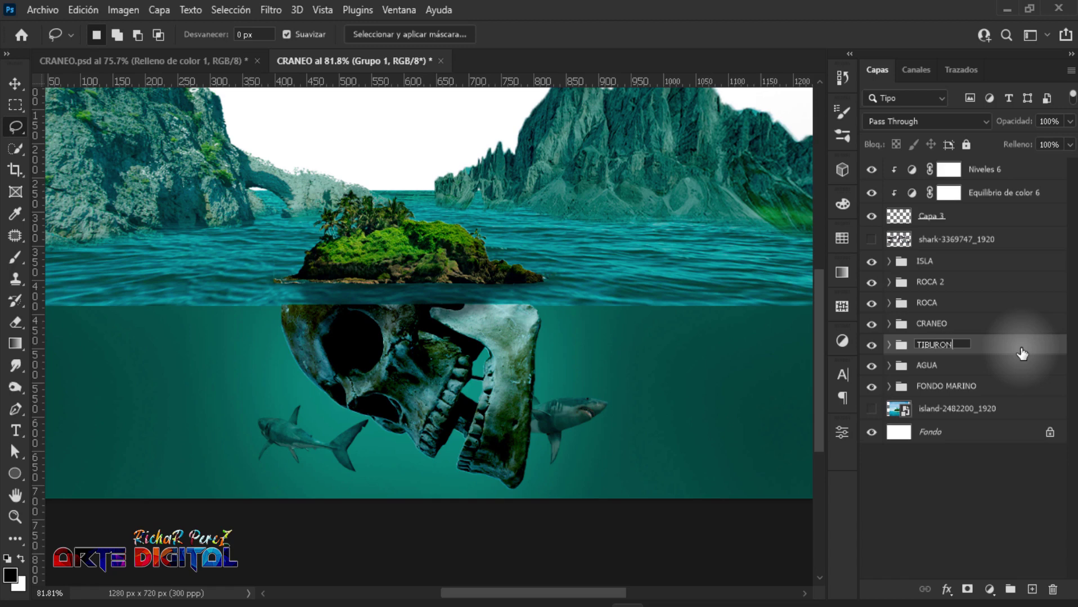
Group Capa 3 with its two adjustments and name the group TIBURON 2.
click(985, 217)
shift+click(984, 168)
key(ctrl+g)
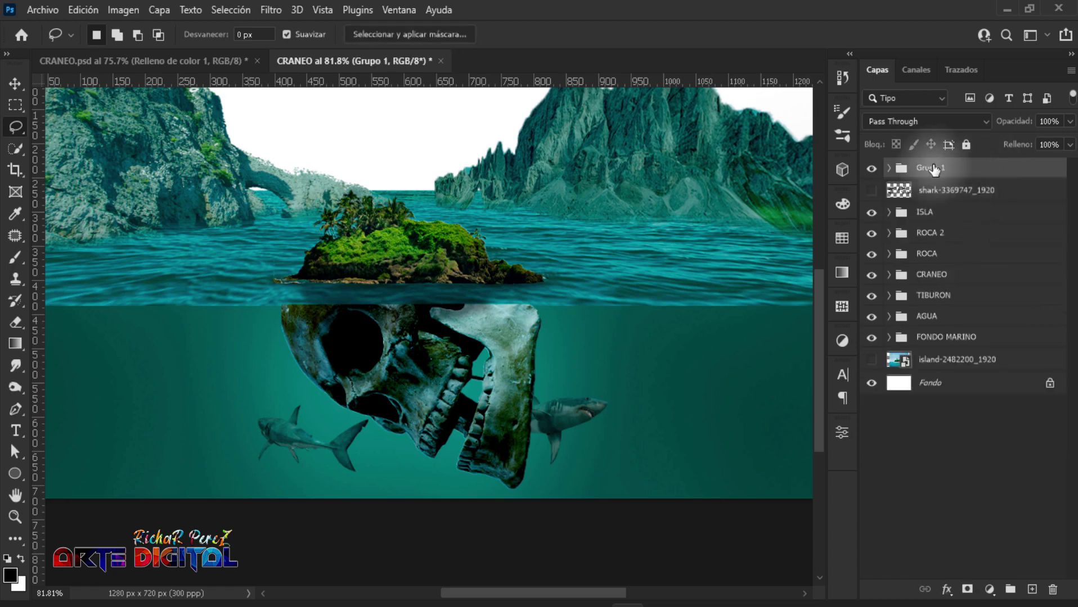
double_click(932, 168)
text(TIBURON 2)
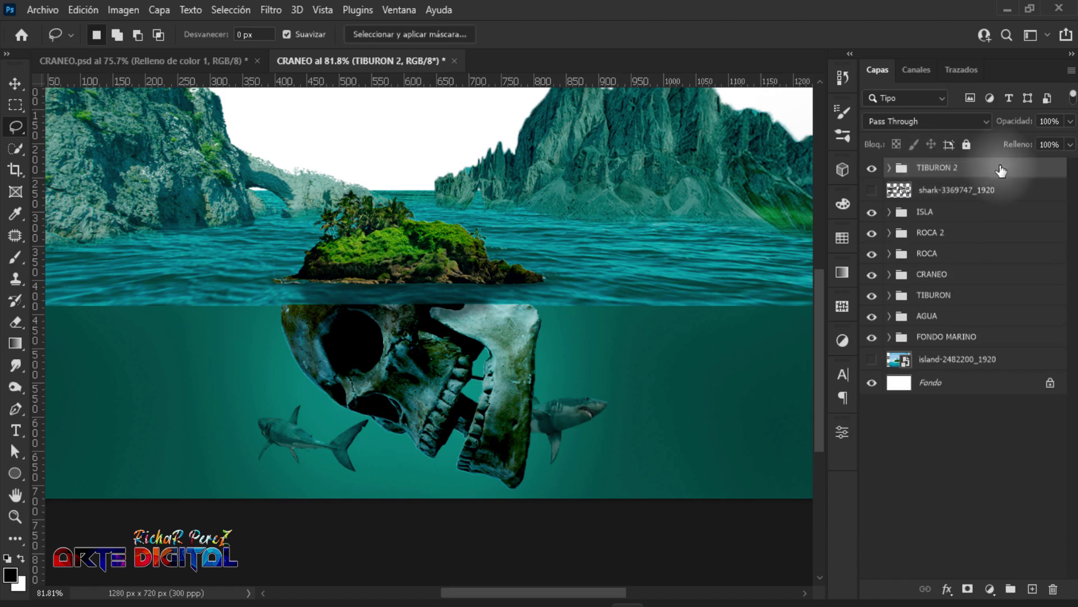
Delete the unused shark stock photo layer.
click(871, 190)
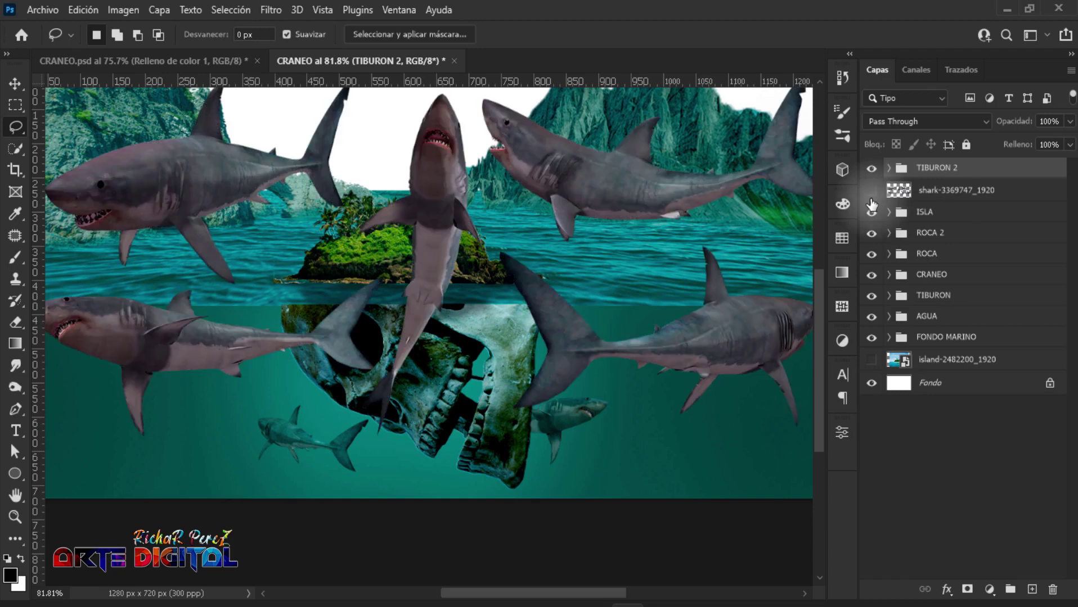
click(951, 190)
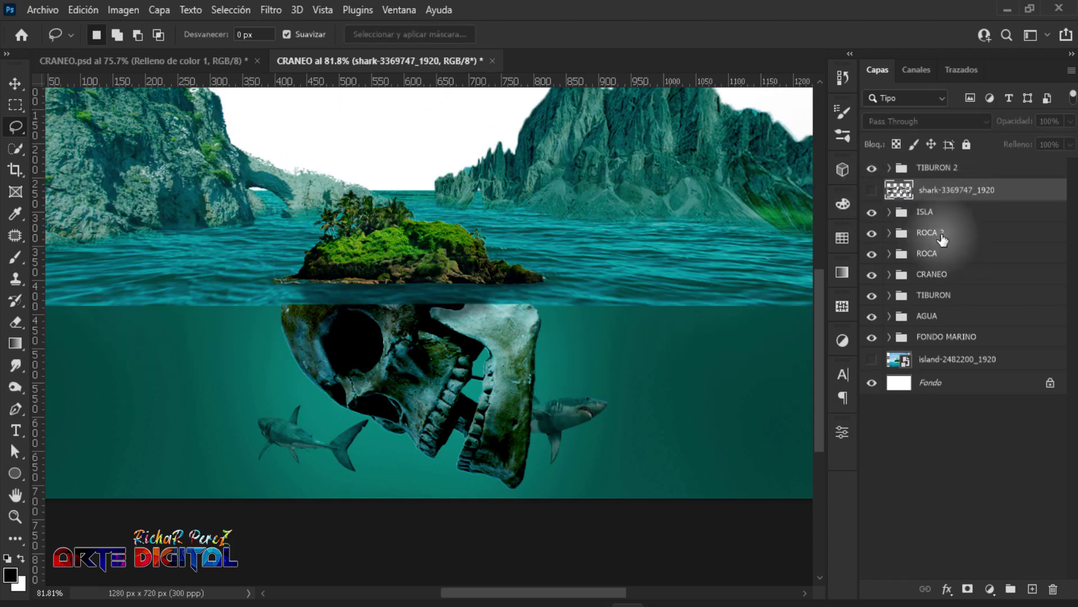
key(Delete)
scroll(474, 342, down, 2)
scroll(474, 342, down, 1)
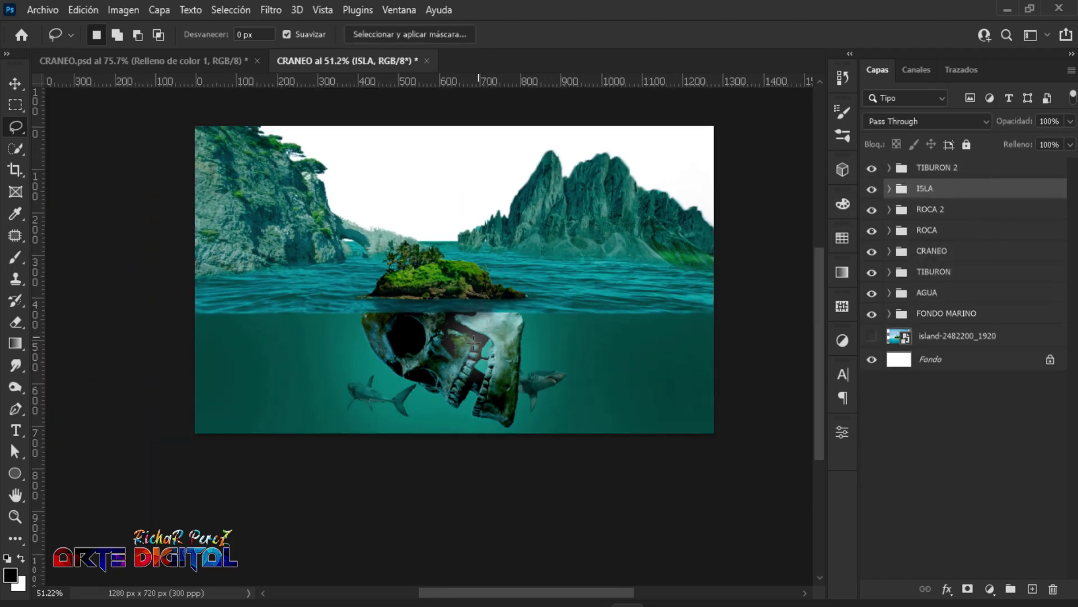
scroll(474, 342, up, 1)
scroll(474, 342, up, 1)
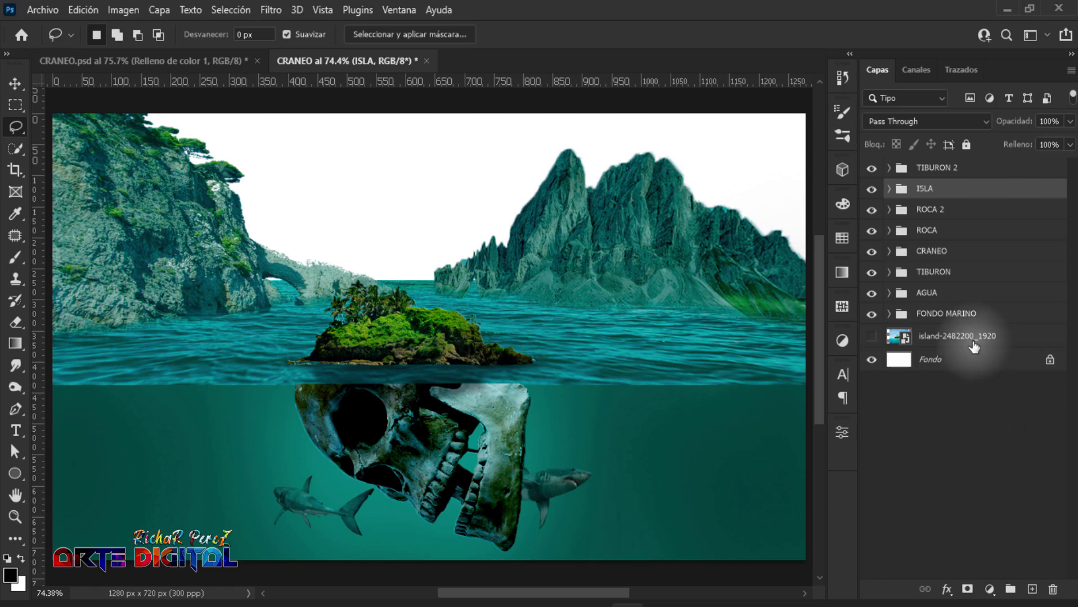
click(961, 315)
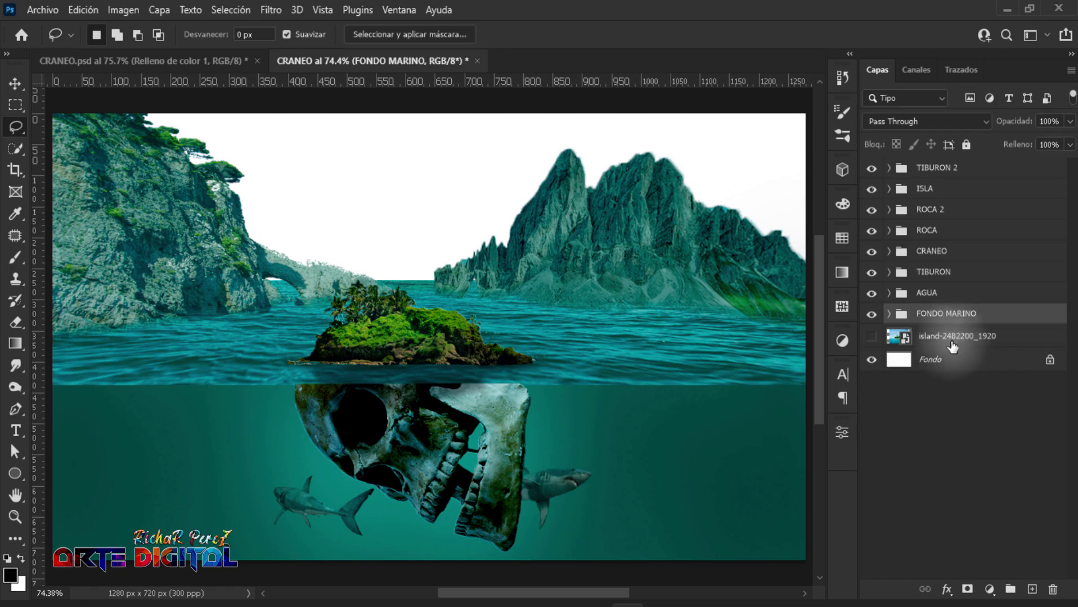
Place the mountains photo embedded, stretched to 66.67% across the canvas and shifted upward.
click(952, 345)
click(43, 10)
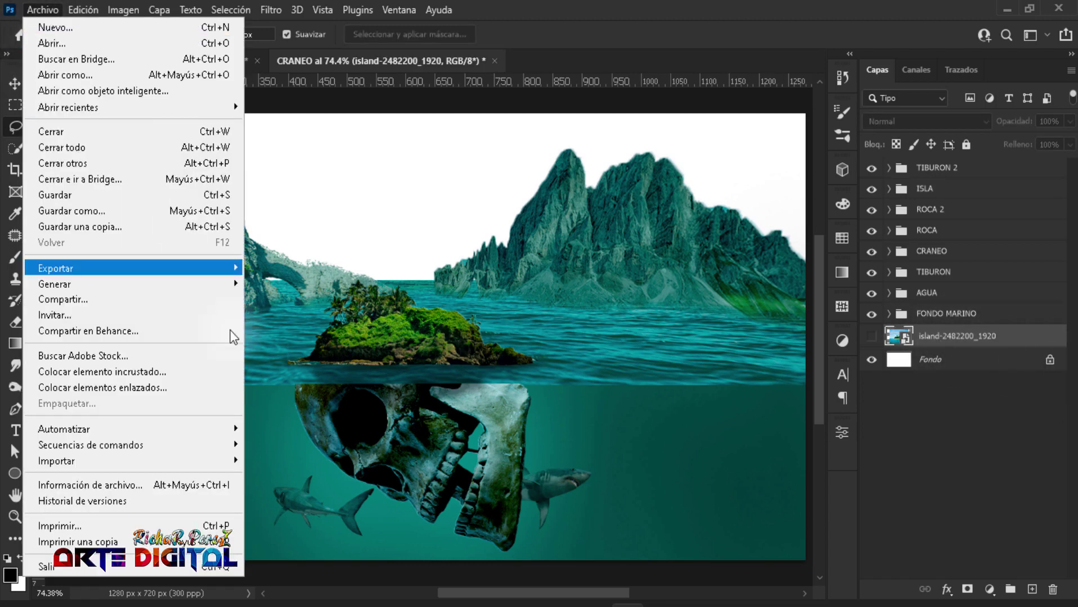
click(170, 373)
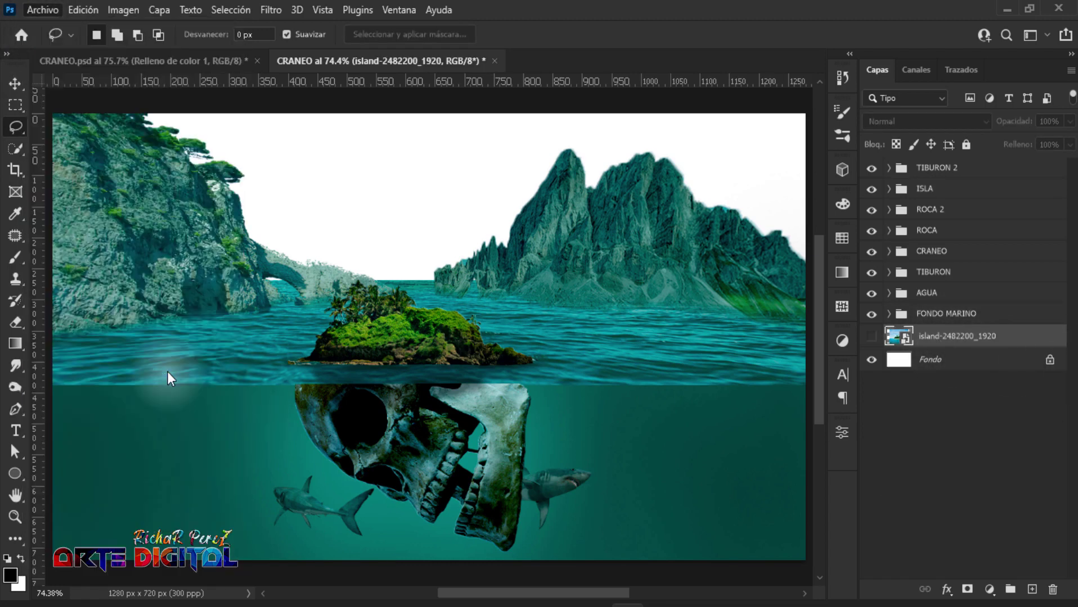
click(478, 187)
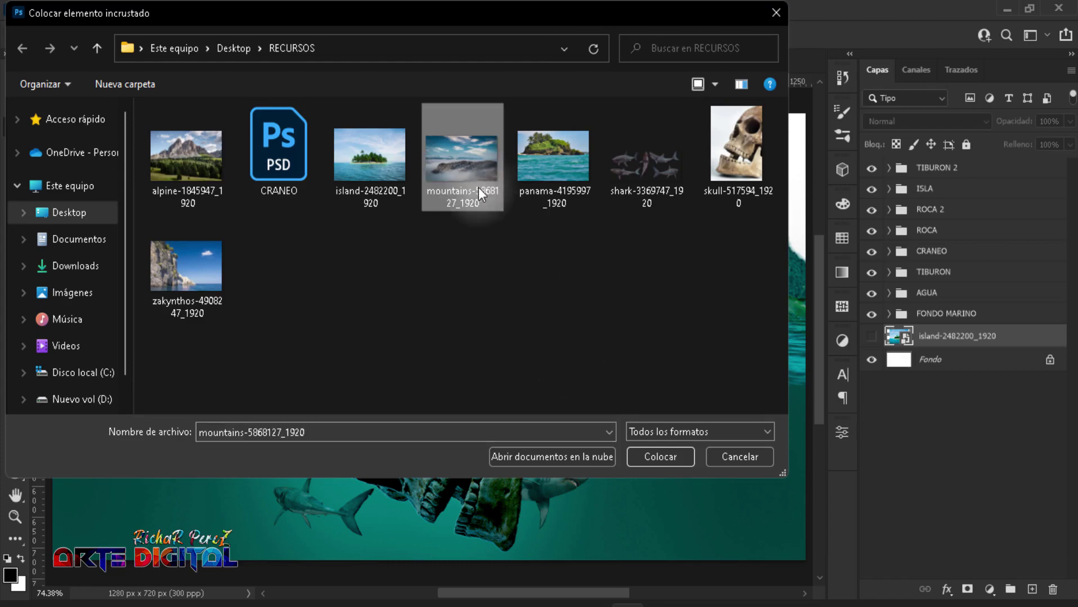
click(658, 459)
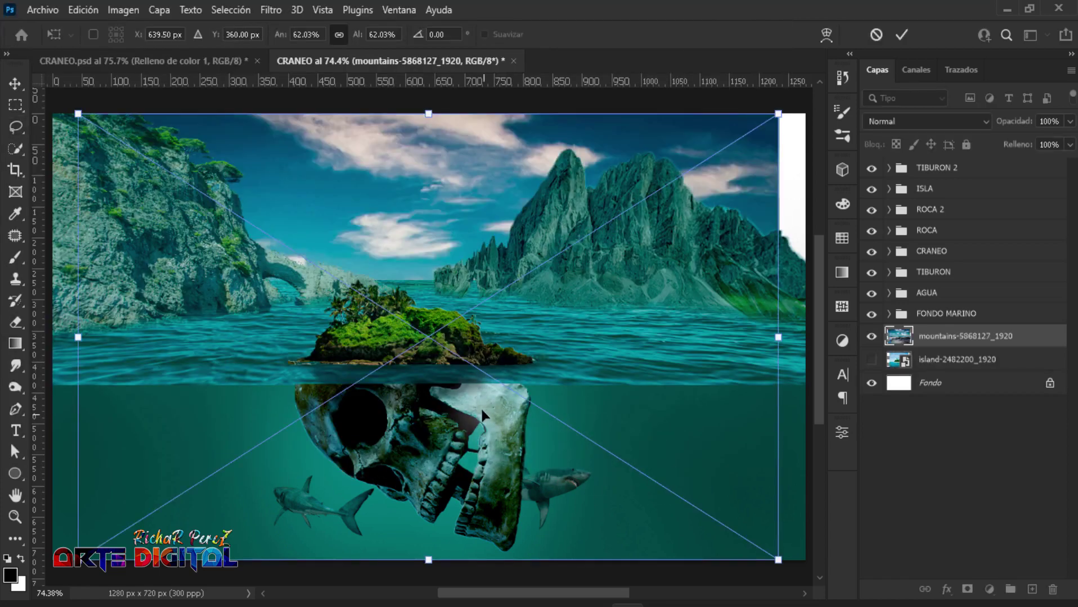
scroll(482, 414, down, 2)
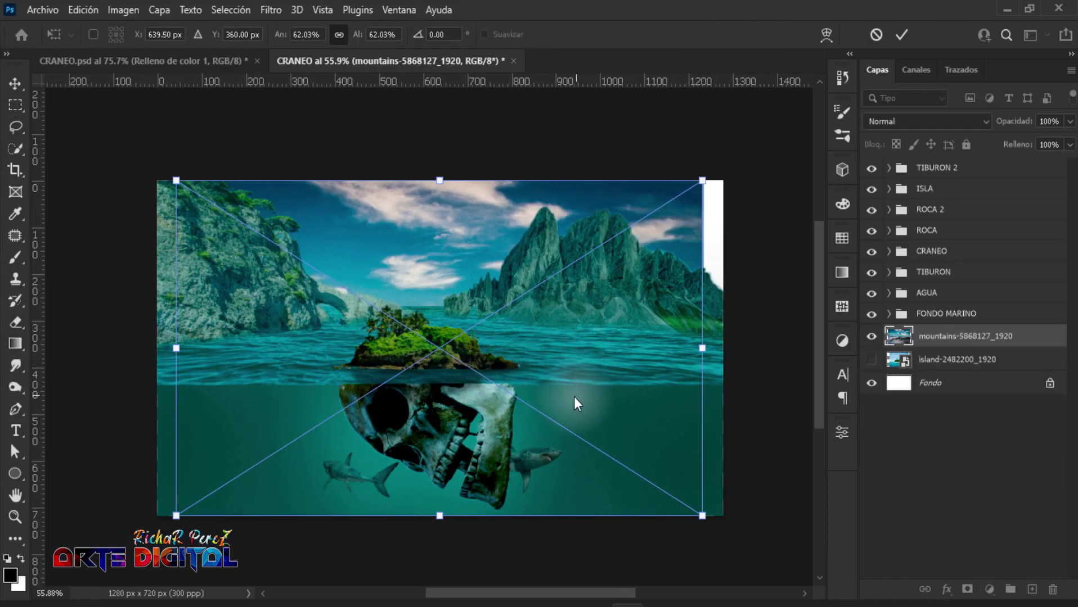
drag(704, 347, 723, 348)
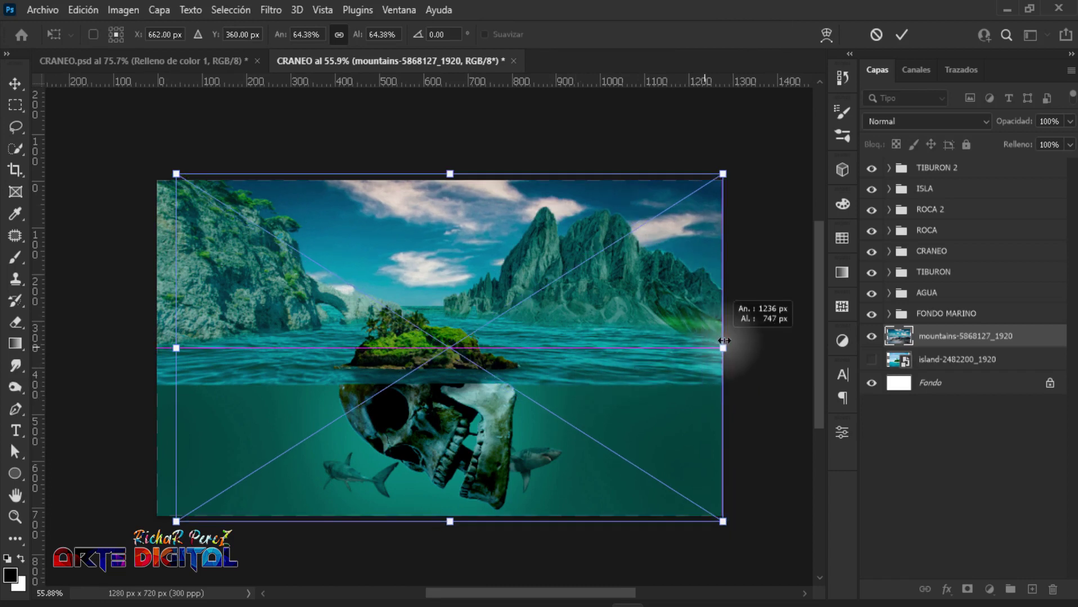
drag(175, 349, 160, 349)
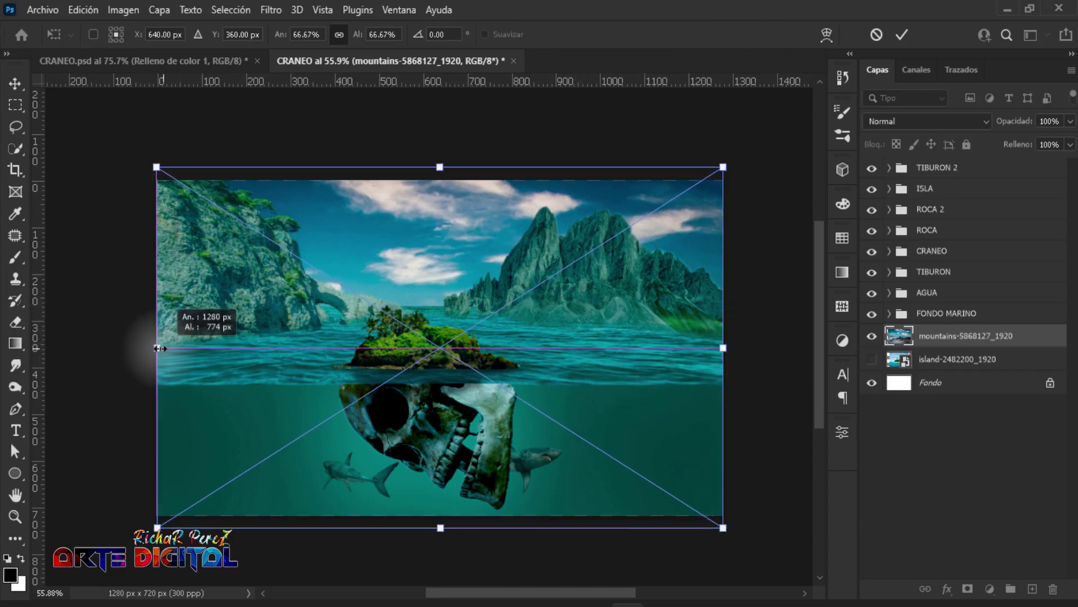
drag(355, 426, 354, 375)
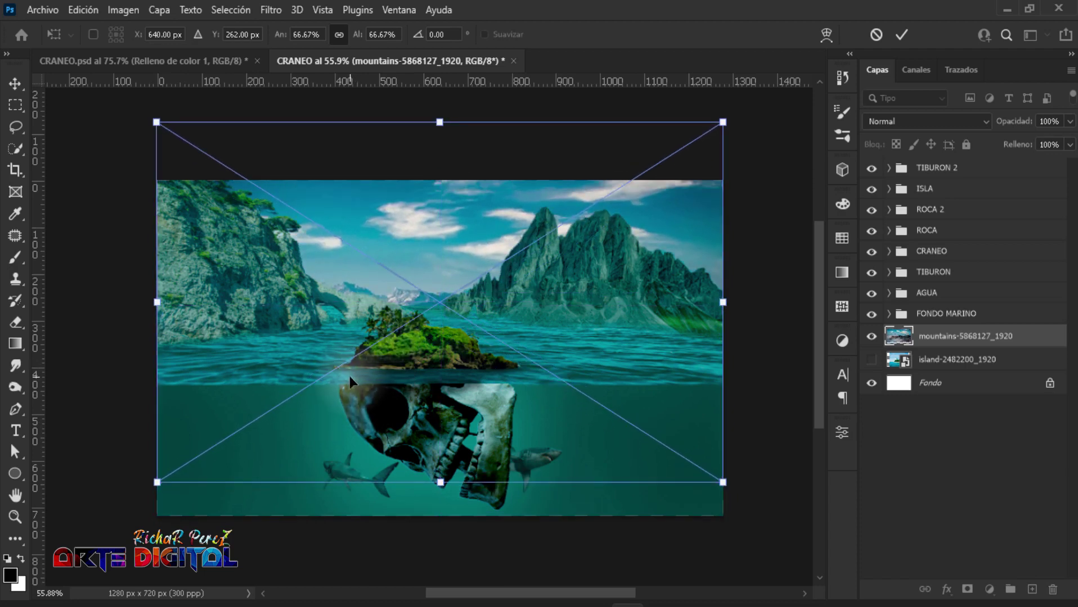
key(Return)
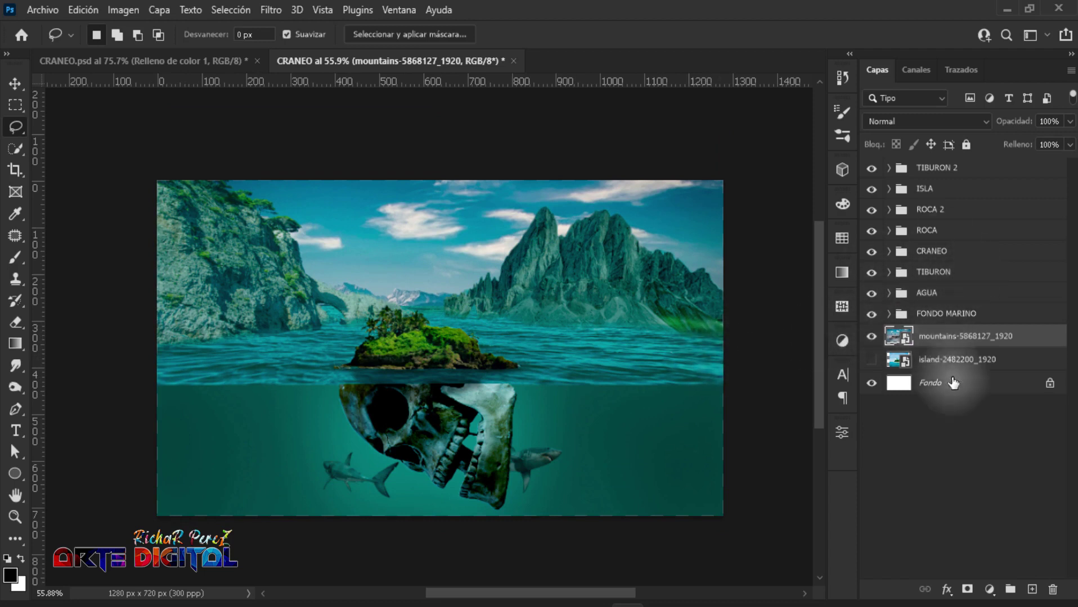
Add a Levels adjustment clipped to the mountains layer, black input 13.
click(989, 590)
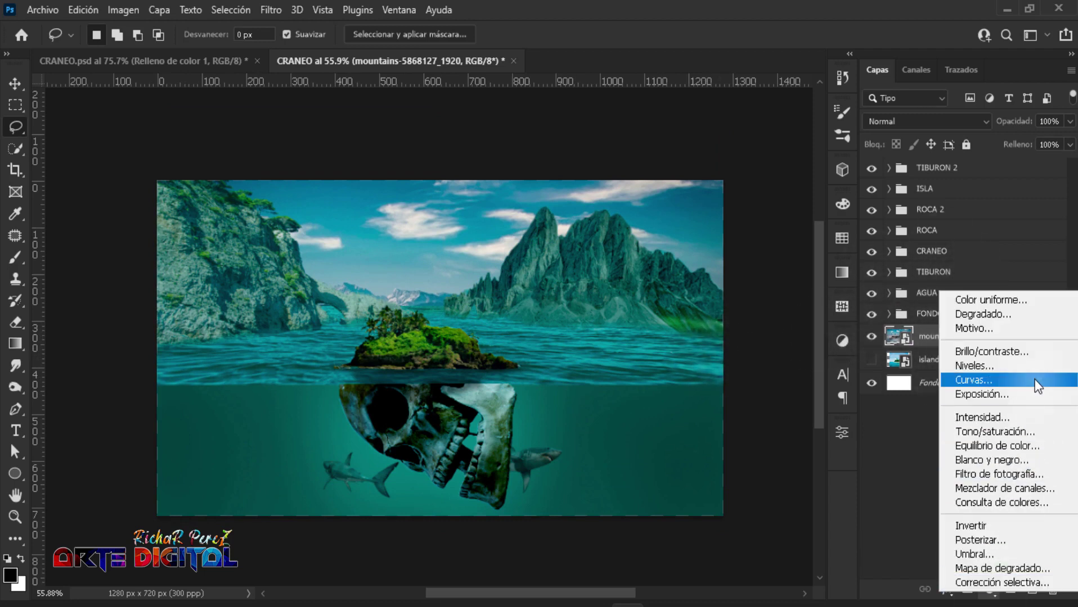
click(998, 366)
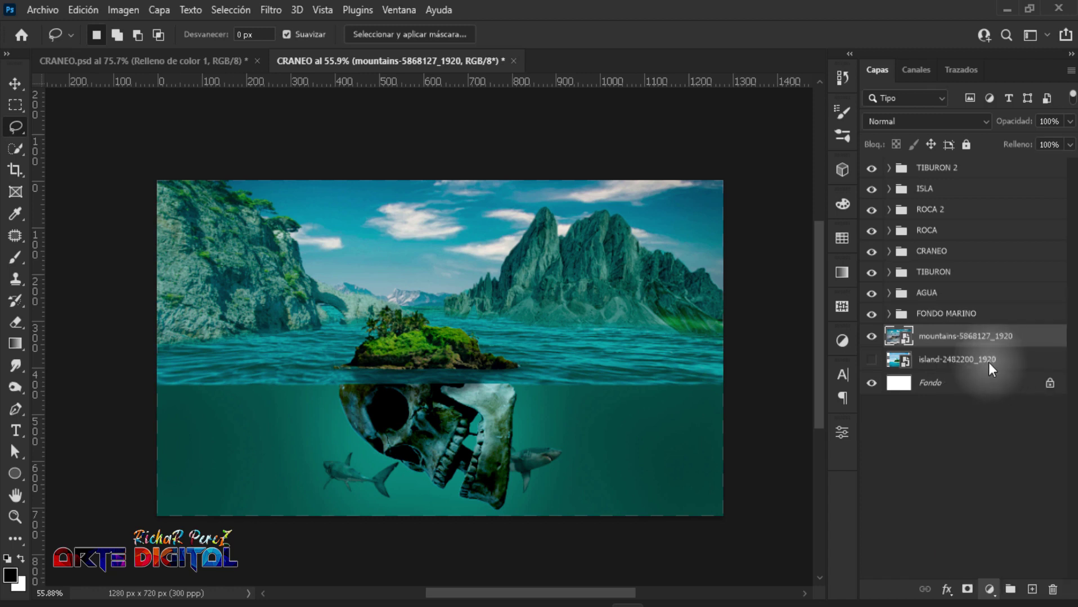
click(707, 576)
text(13)
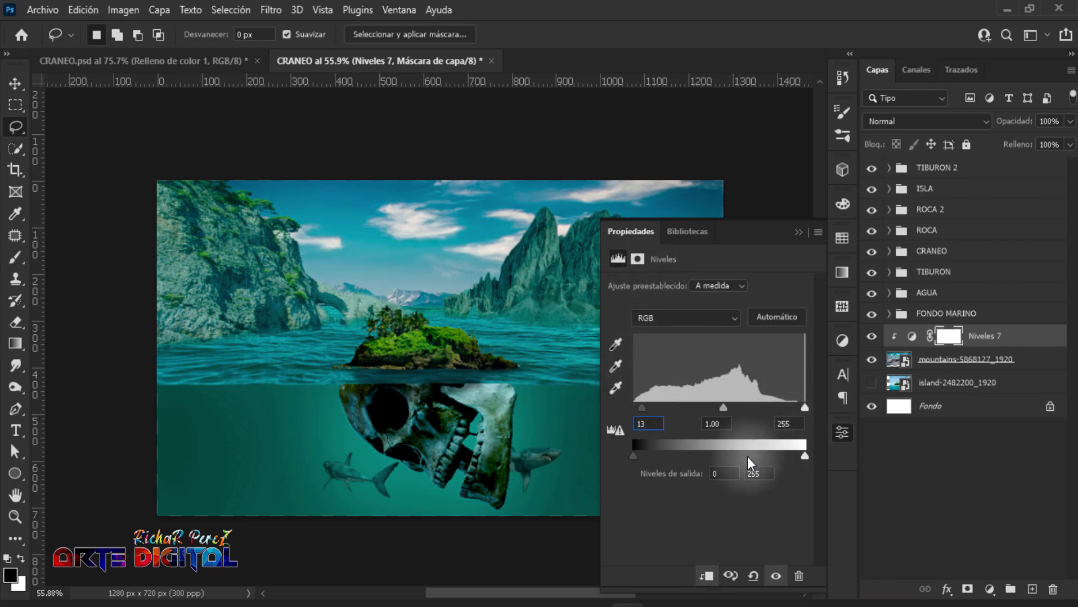
click(796, 232)
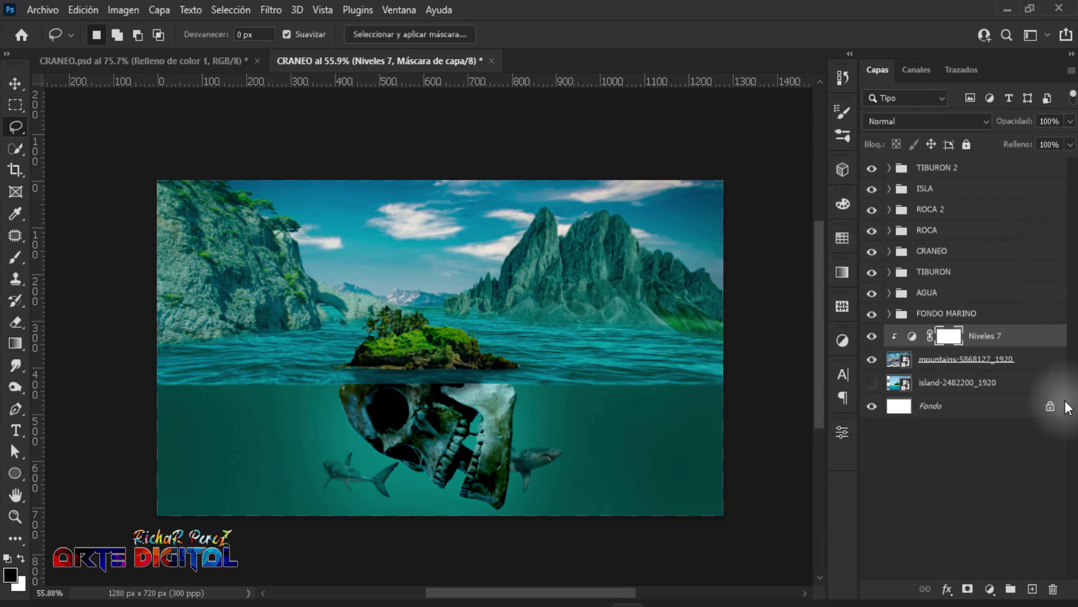
Add a clipped Color Balance to the mountains with Cyan–Red −51 and Yellow–Blue +5.
click(989, 589)
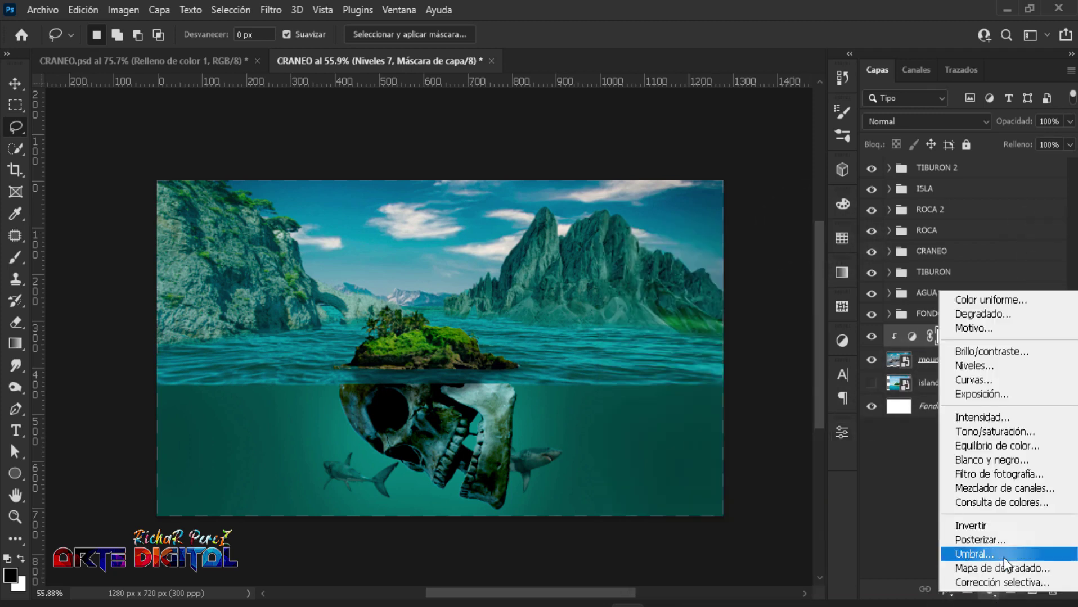
click(1009, 446)
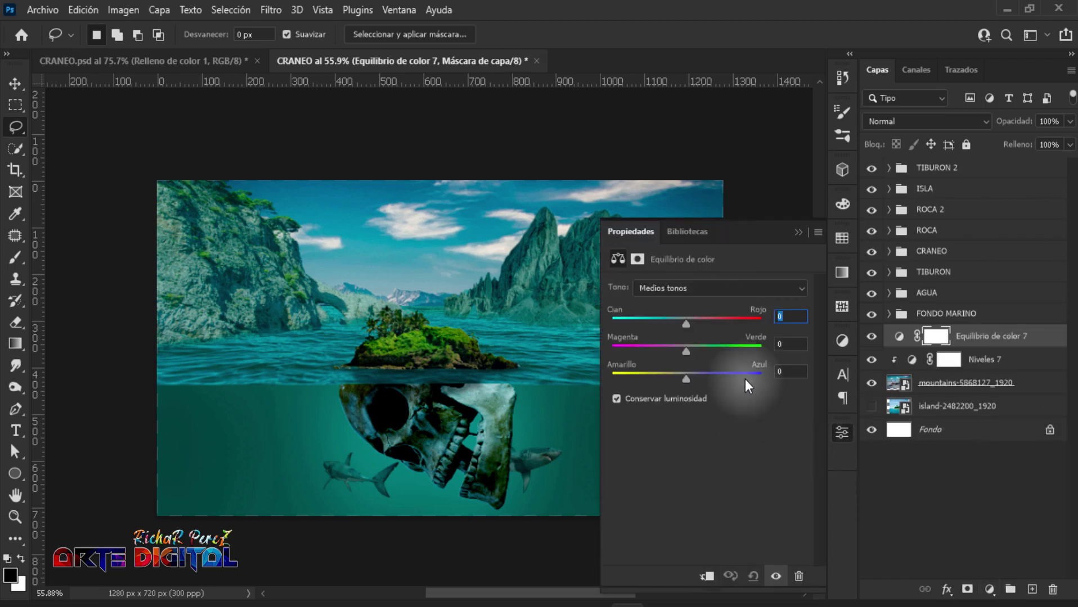
click(706, 577)
text(-51)
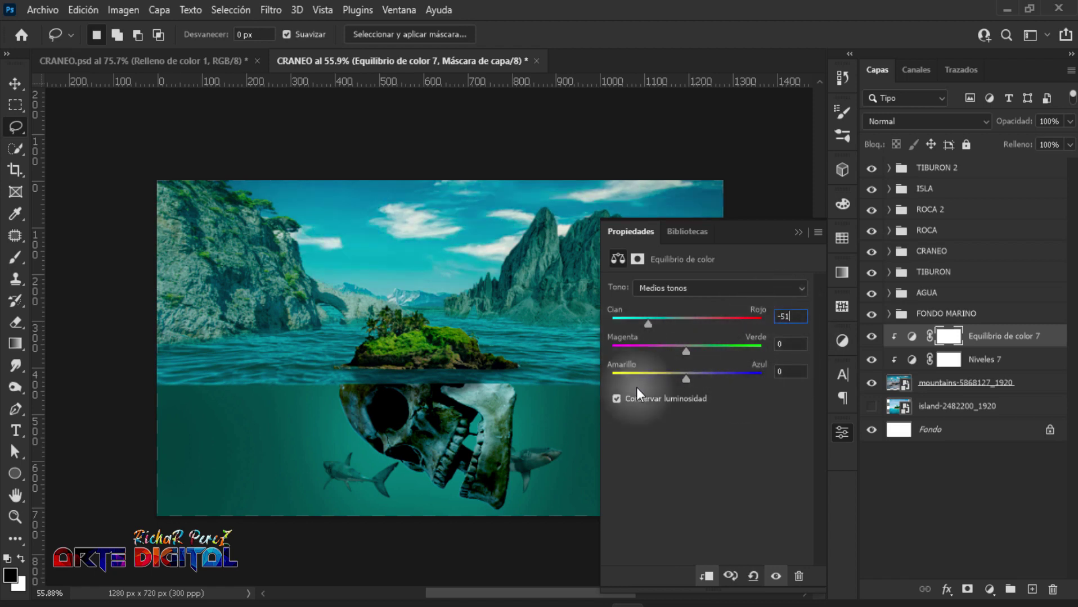
click(803, 373)
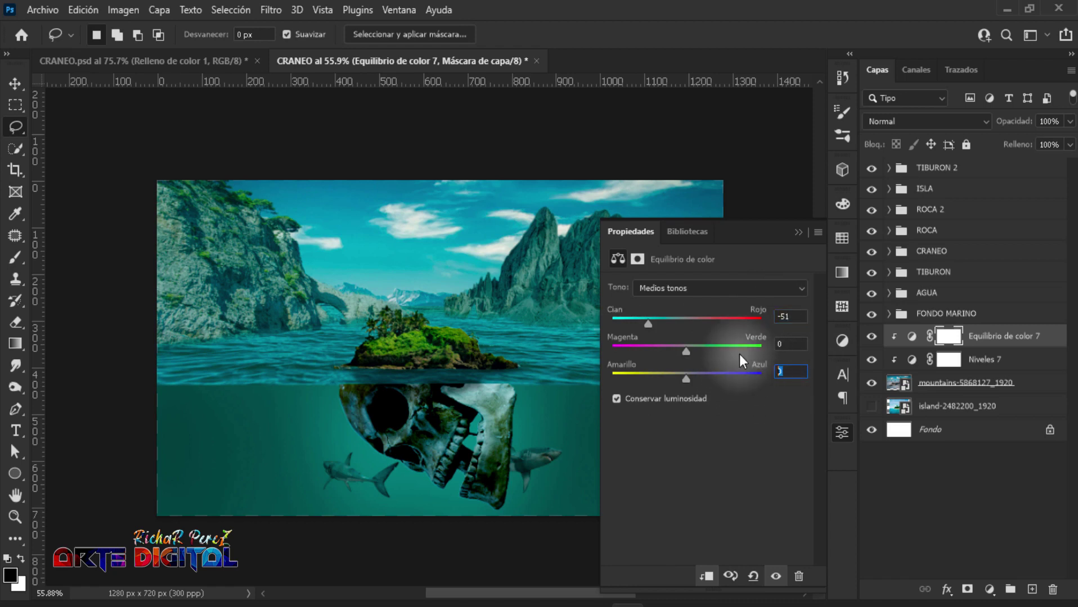
text(+5)
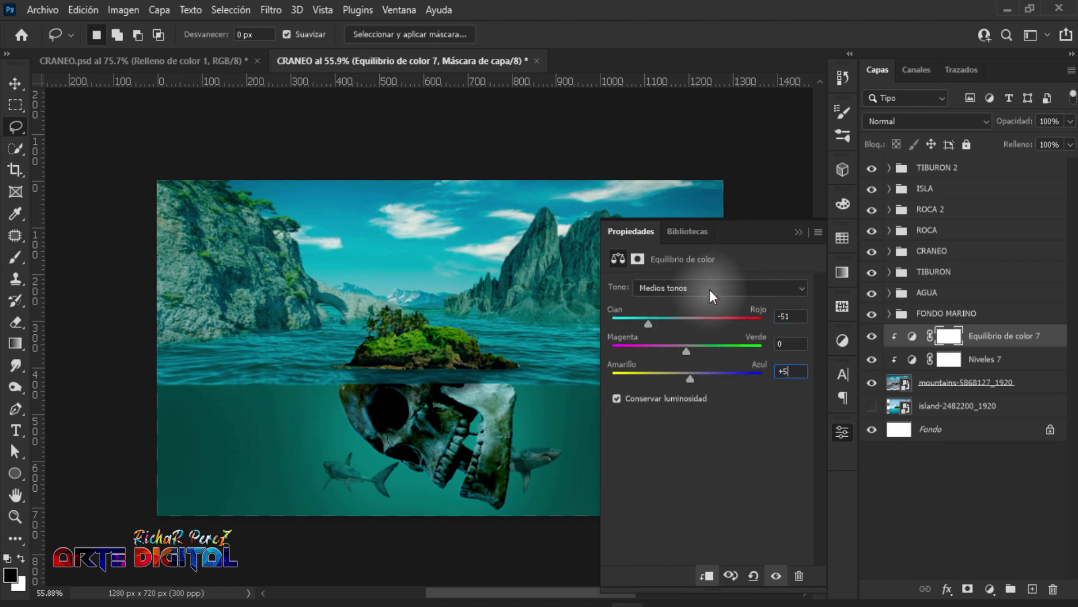
click(798, 233)
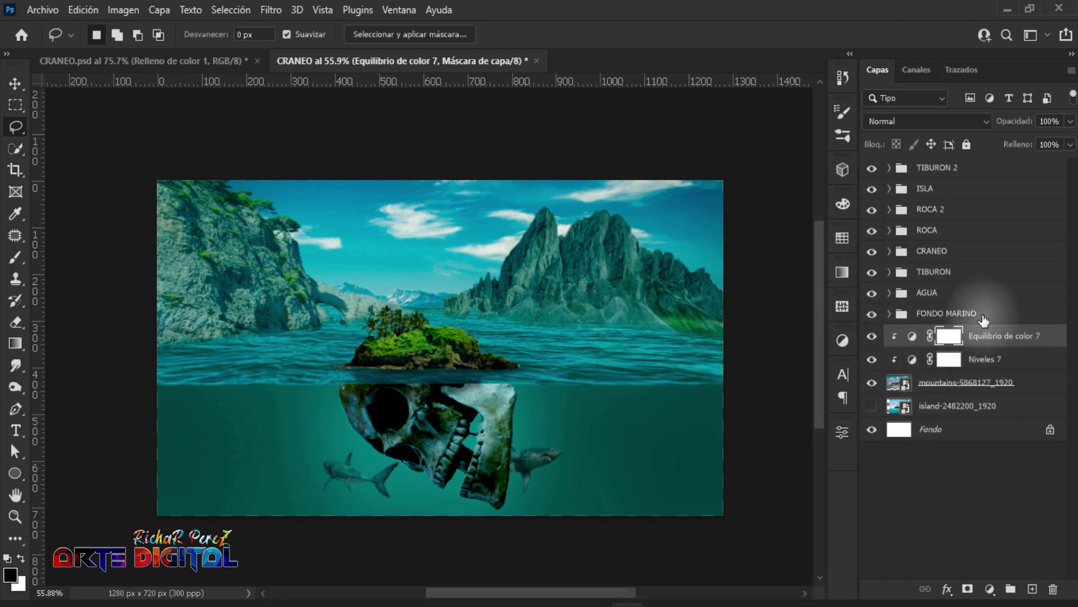
click(1013, 164)
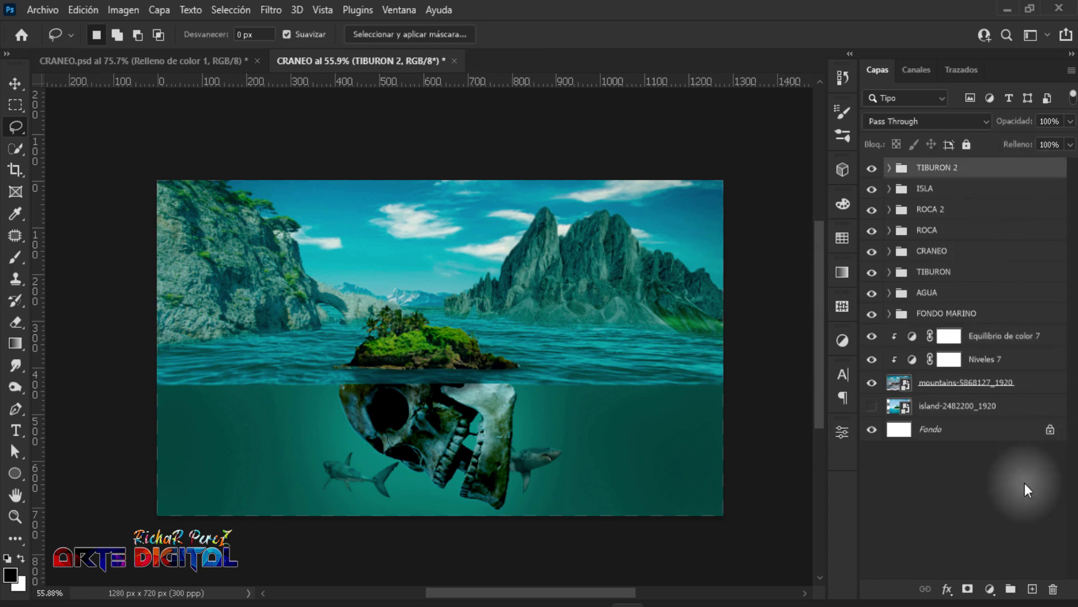
Add a new top layer Capa 5 and set up a soft 0% hardness brush at 4% flow.
click(1031, 589)
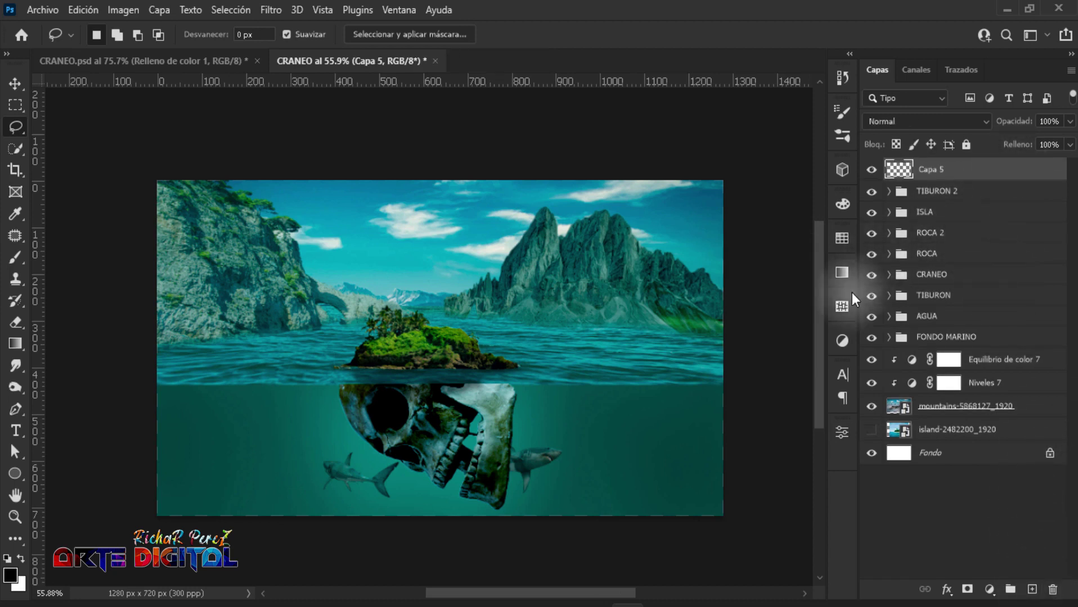
key(b)
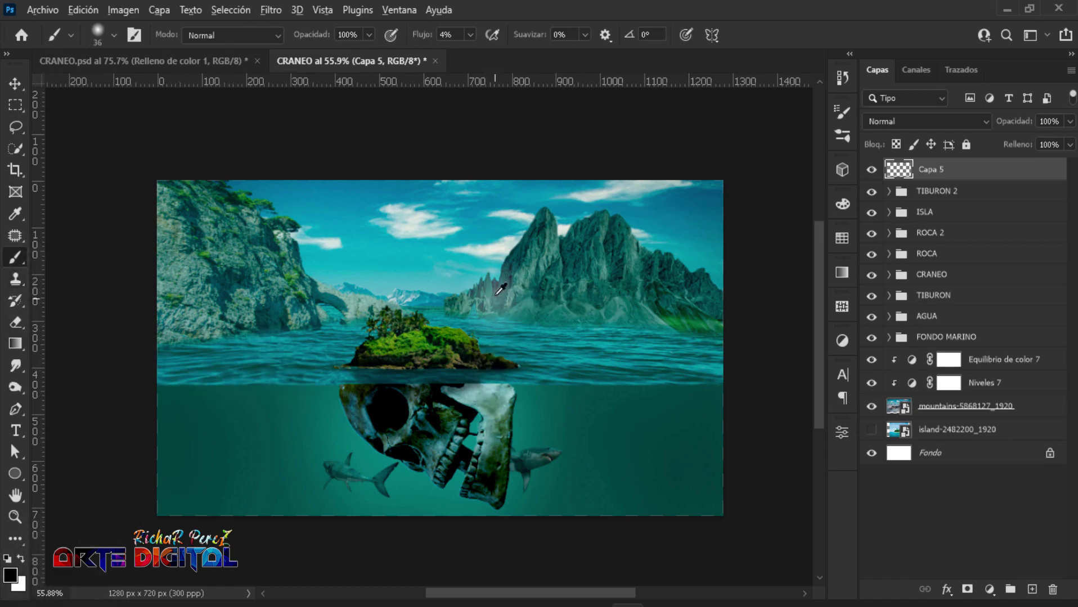
scroll(495, 298, up, 2)
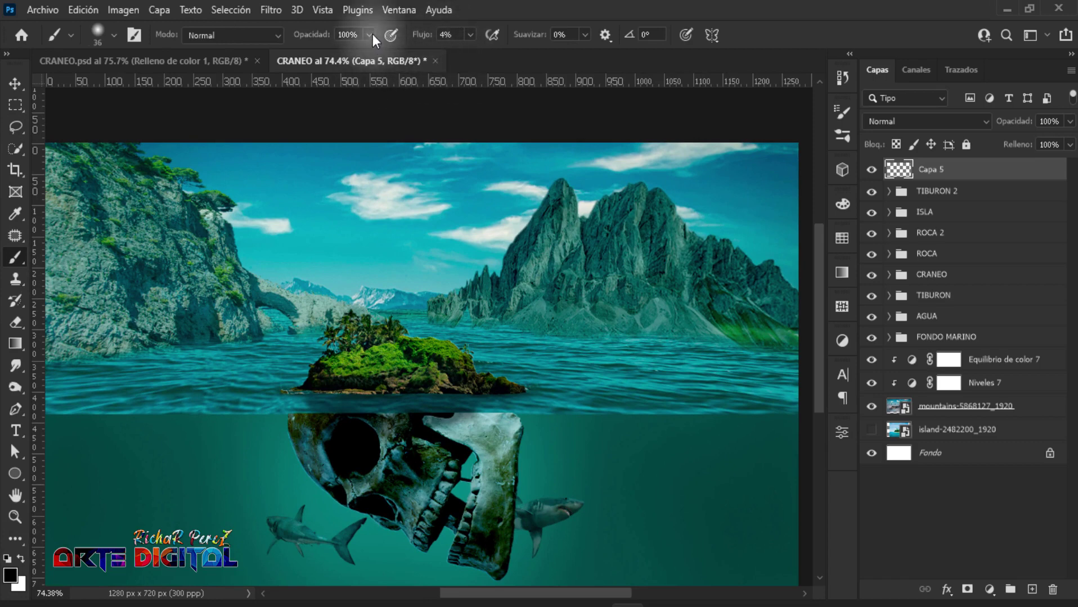
right_click(383, 211)
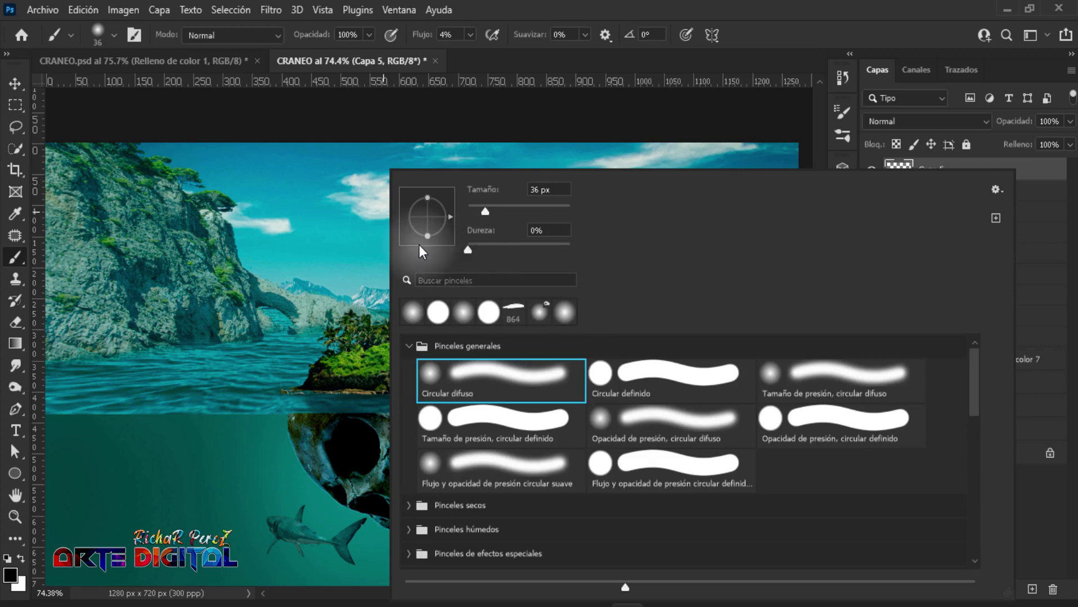
key(Return)
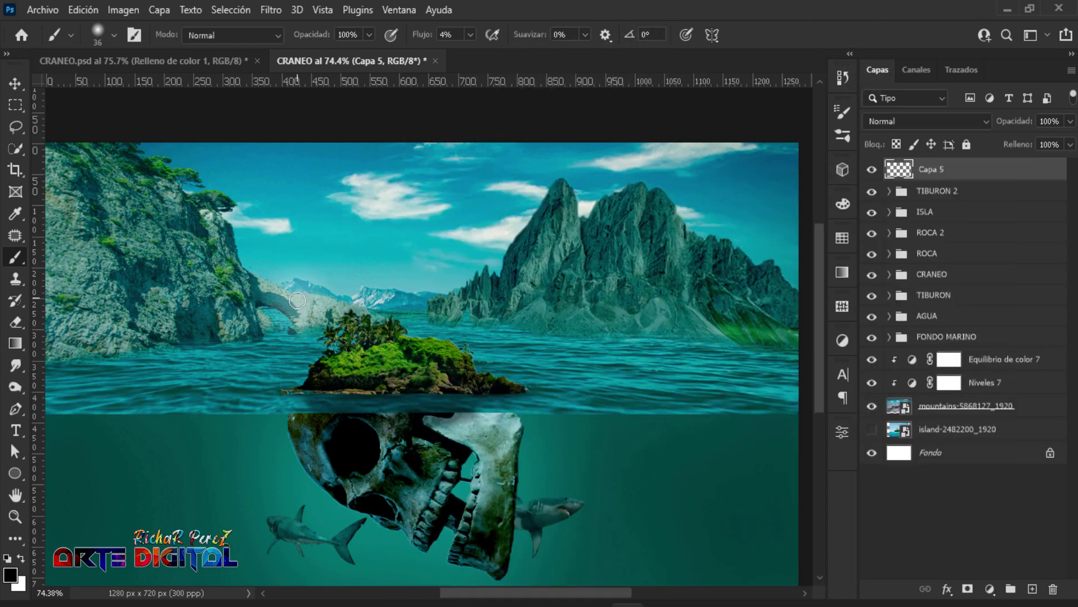
Enlarge the brush to about 195 px for teal haze over the sky and mountains.
scroll(376, 284, up, 5)
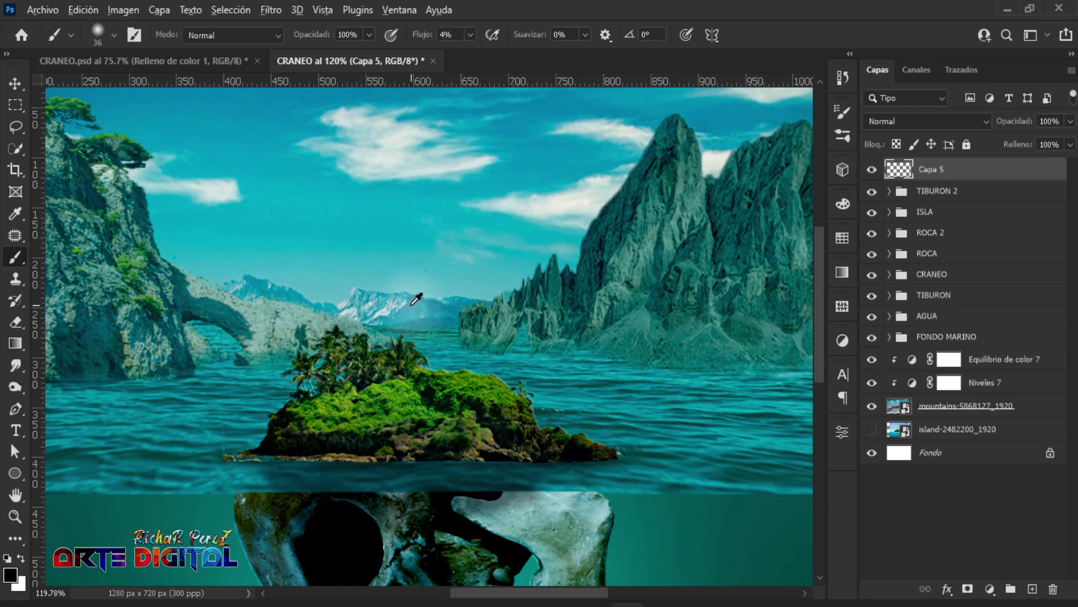
drag(392, 276, 510, 285)
scroll(462, 285, down, 5)
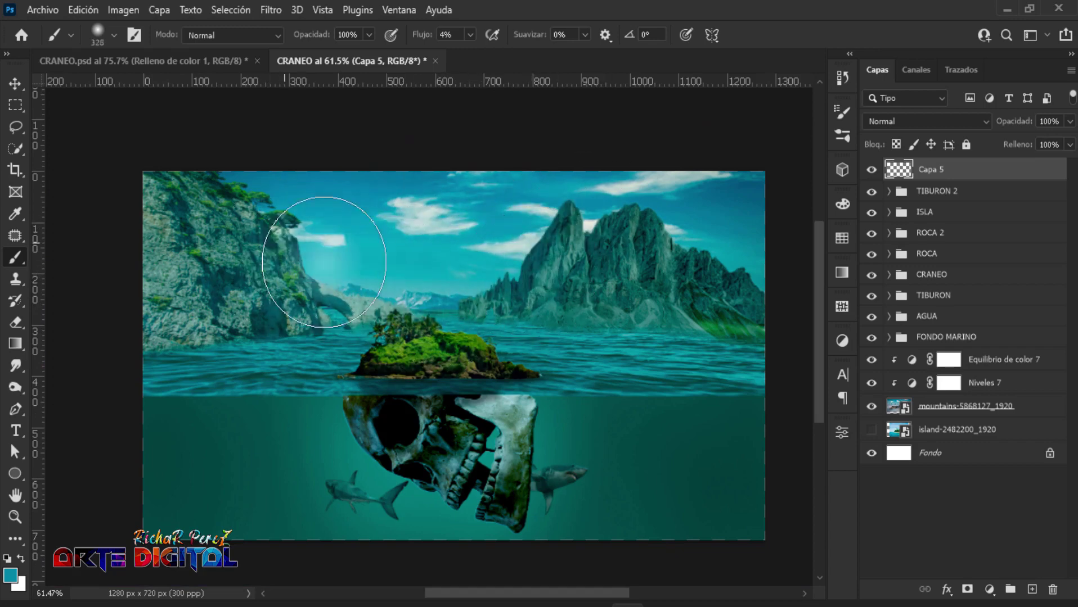
scroll(331, 239, up, 1)
scroll(455, 327, up, 3)
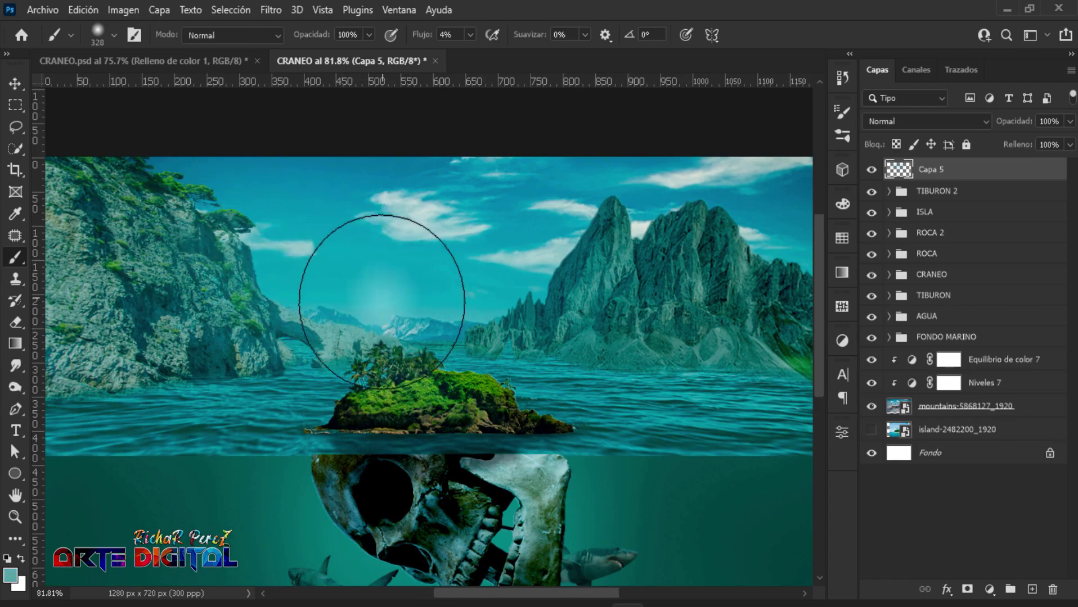
scroll(637, 276, down, 2)
scroll(577, 300, down, 2)
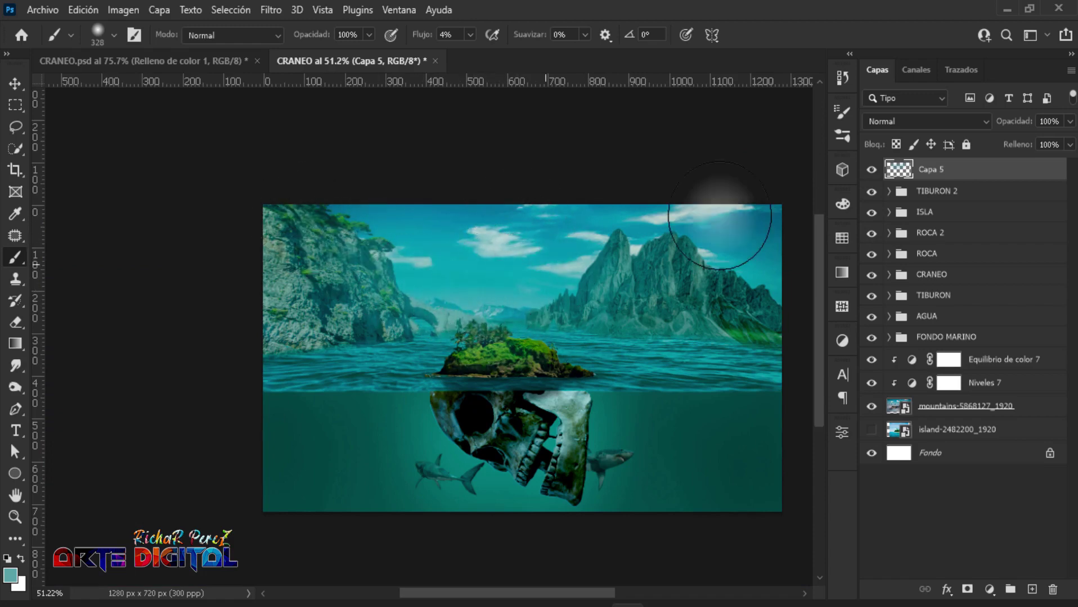
scroll(600, 267, up, 3)
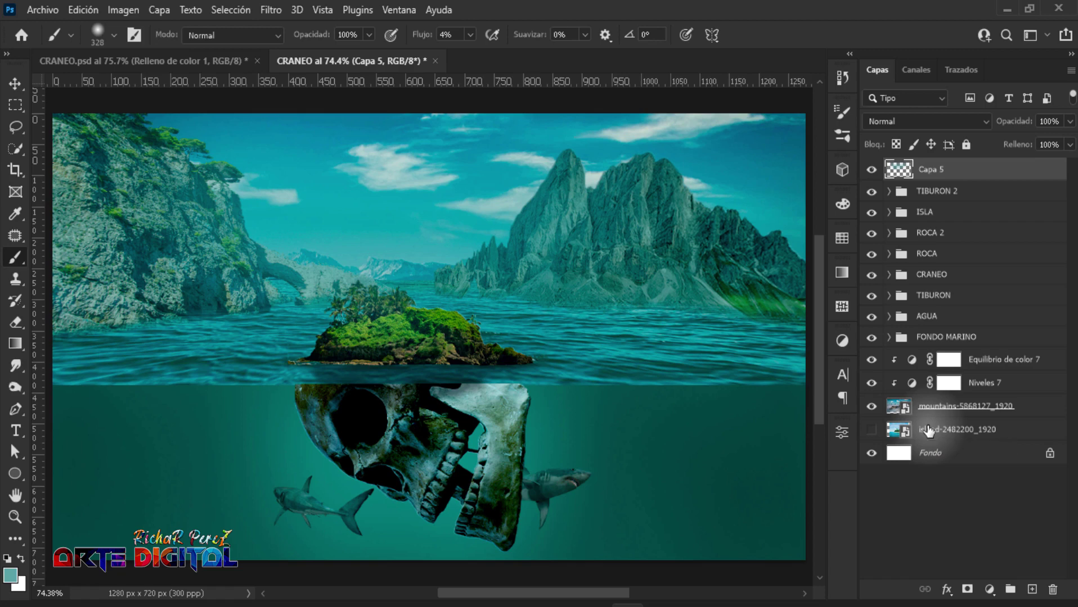
Stamp all visible layers into Capa 6, convert it to a smart object, and apply Camera Raw Filter.
key(ctrl+shift+alt+e)
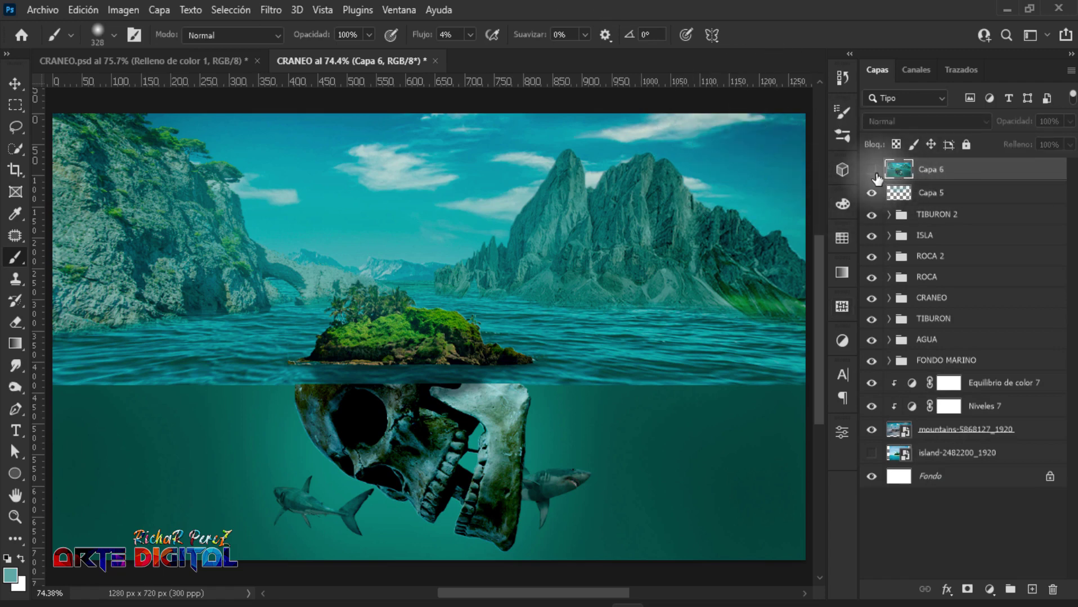
right_click(936, 171)
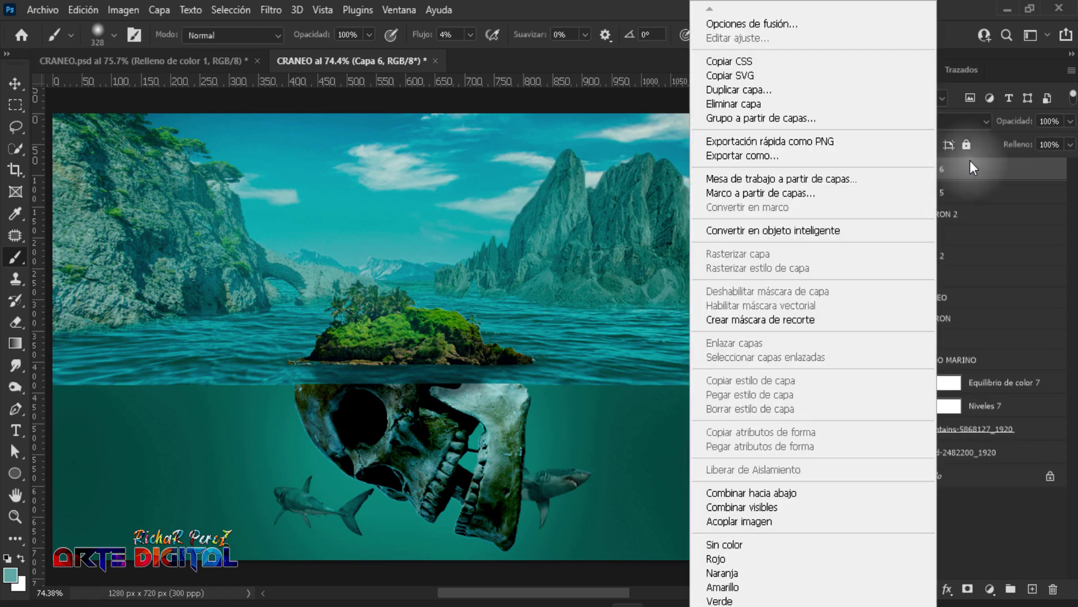
click(815, 231)
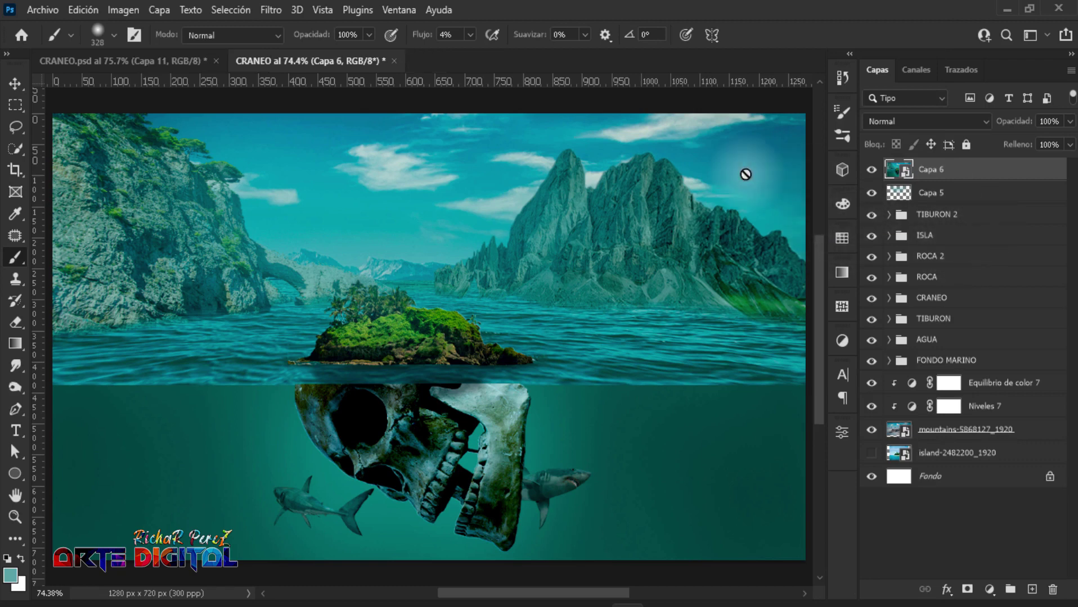
click(270, 10)
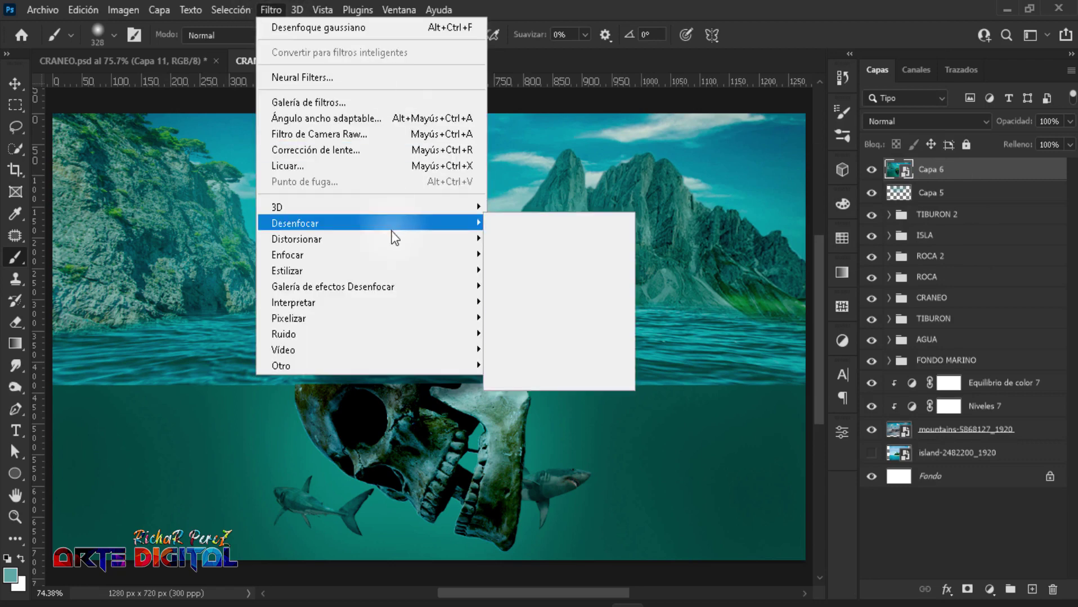
click(340, 139)
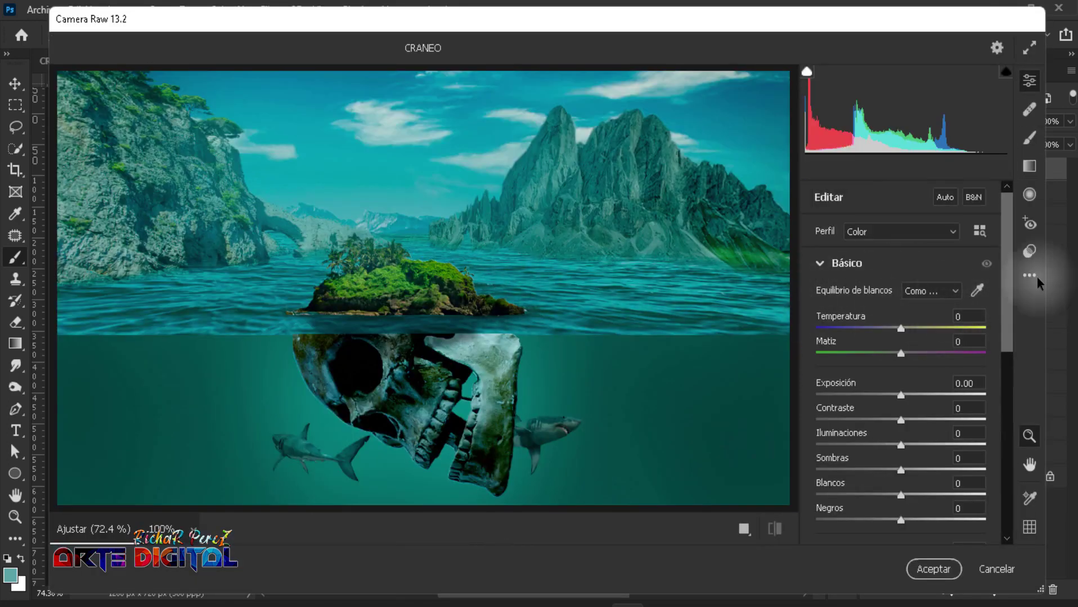
Set Camera Raw Textura to +11 and Claridad to +8.
click(819, 263)
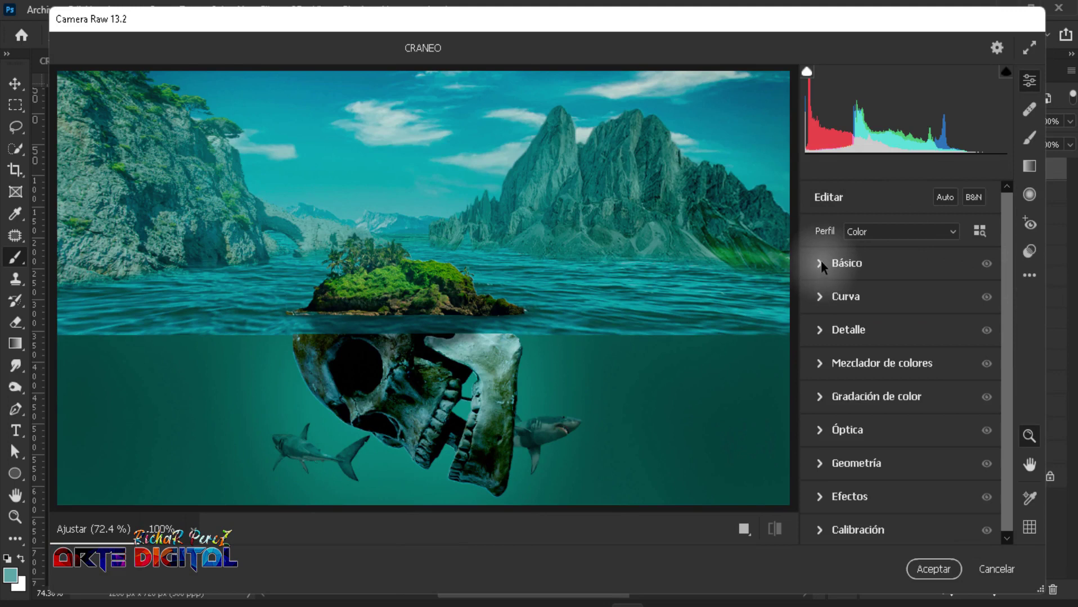
click(820, 261)
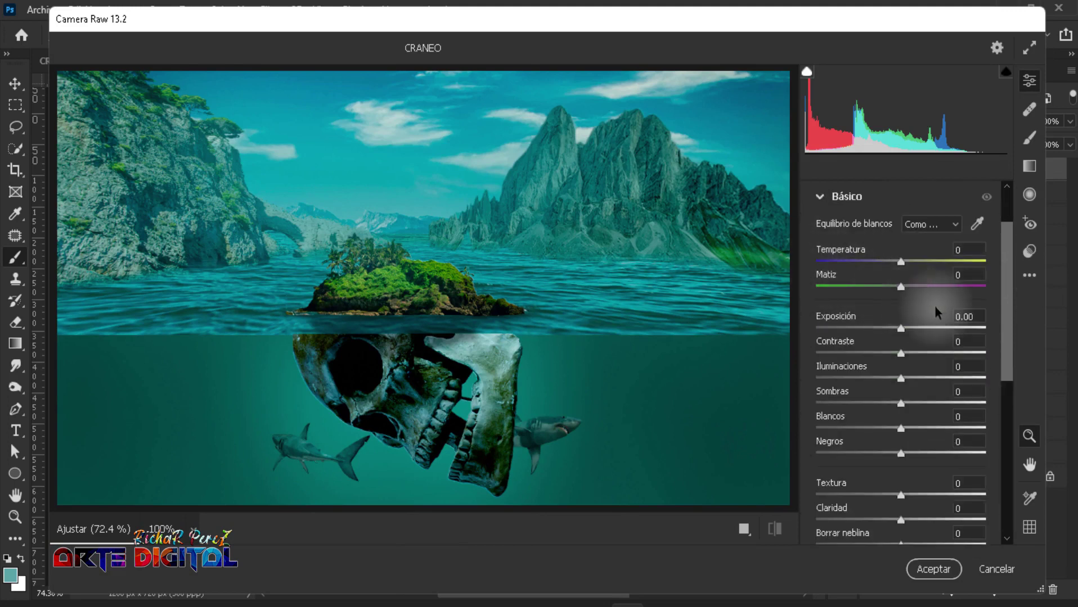
click(958, 481)
text(11)
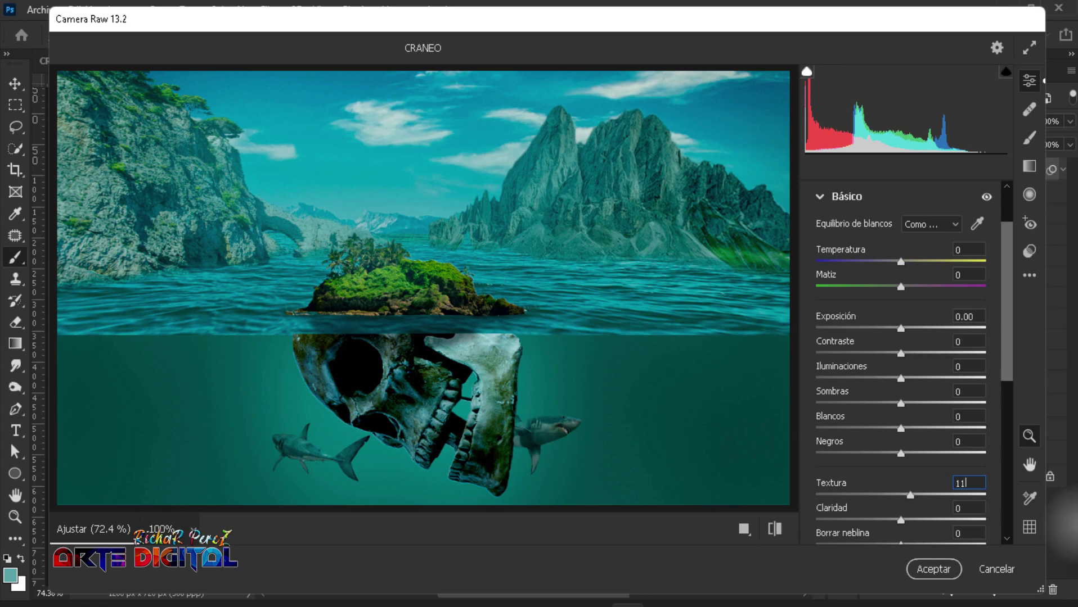
click(975, 502)
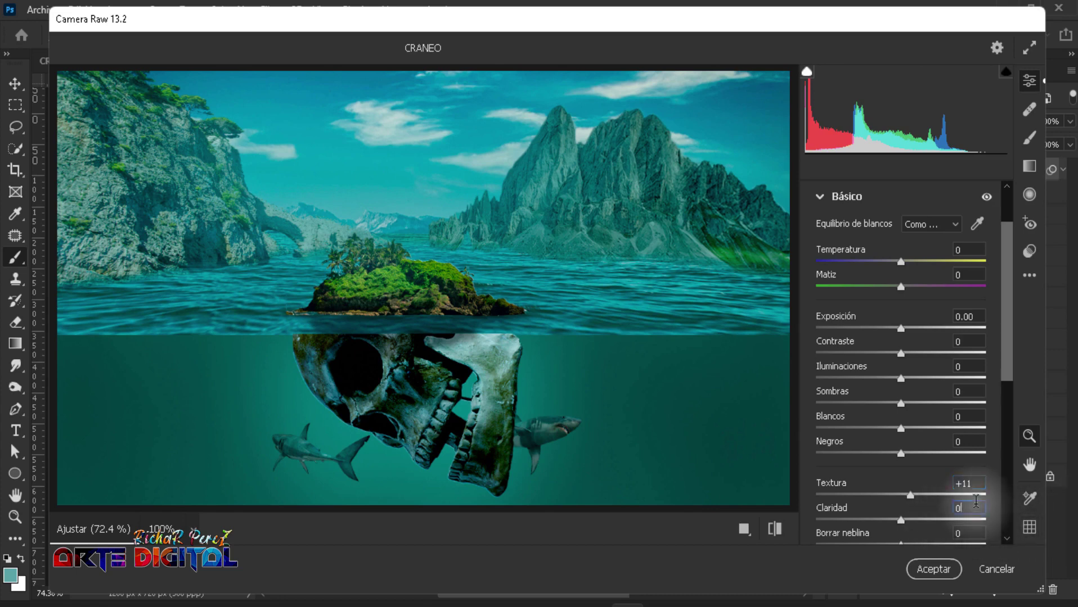
text(+)
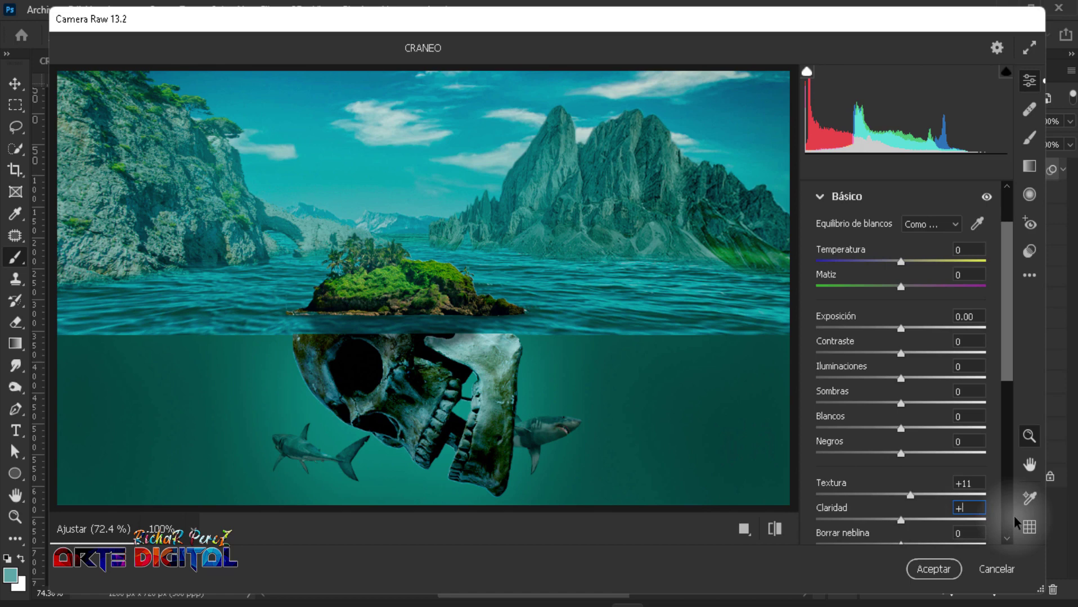
text(8)
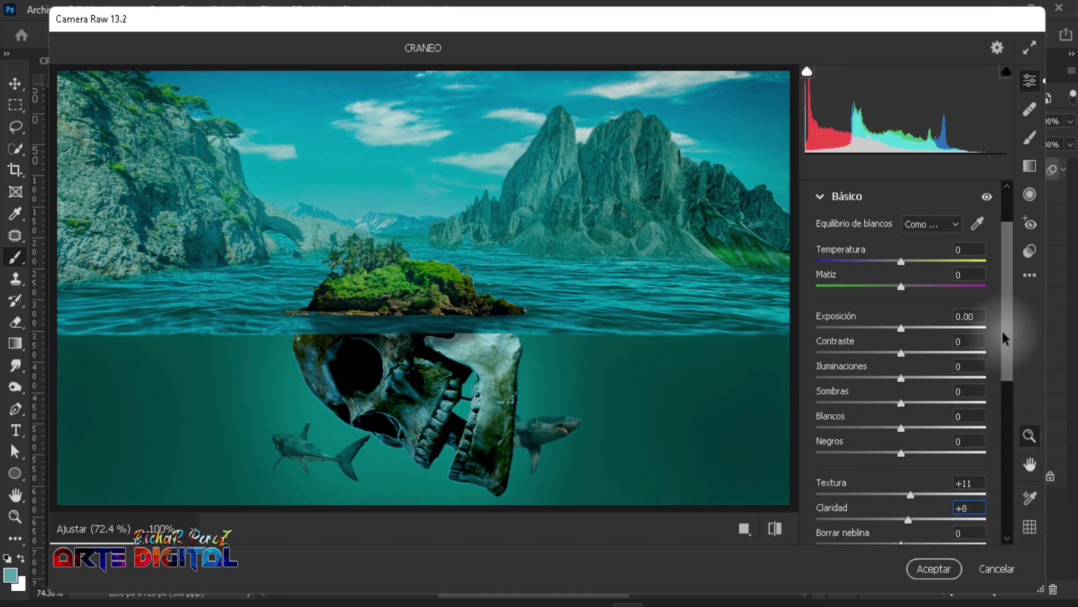
drag(1004, 302, 1010, 271)
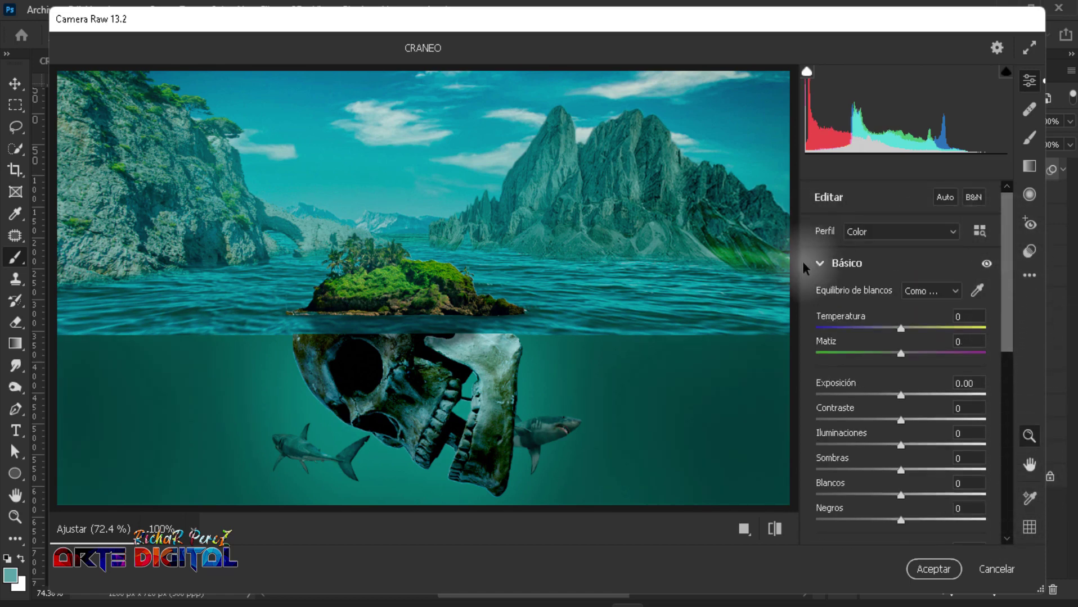
Set the tone curve to Iluminaciones +11, Claros +21 and Oscuros +4.
click(823, 268)
click(822, 301)
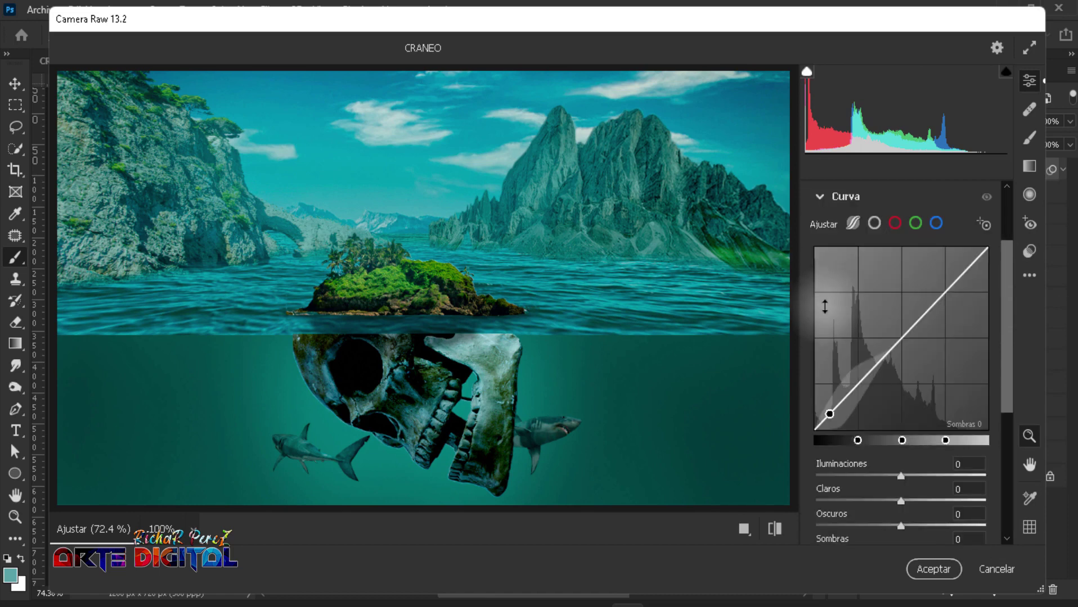
click(969, 464)
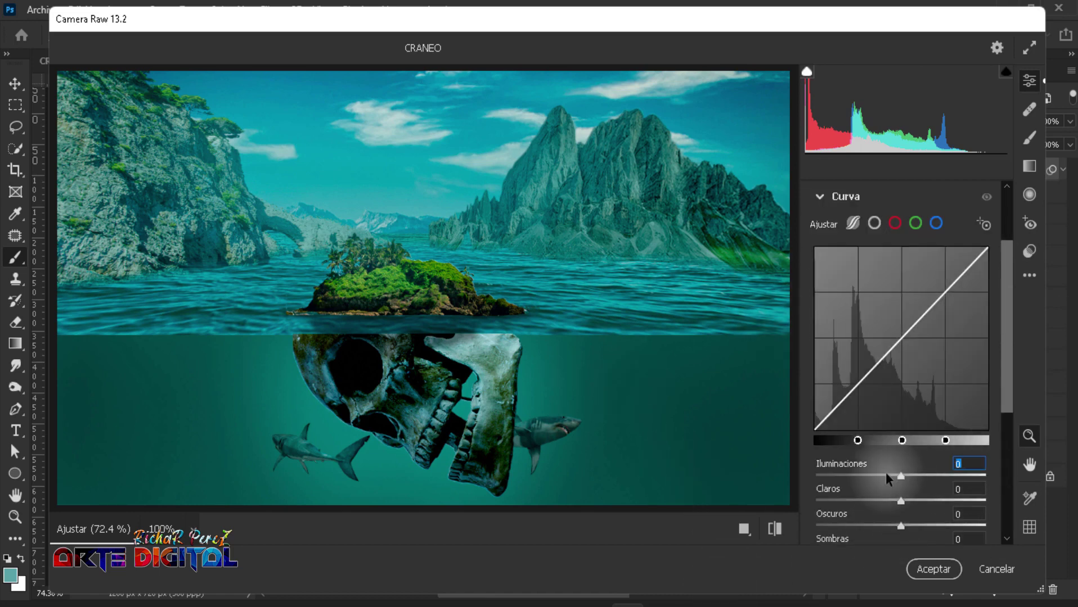
text(+11)
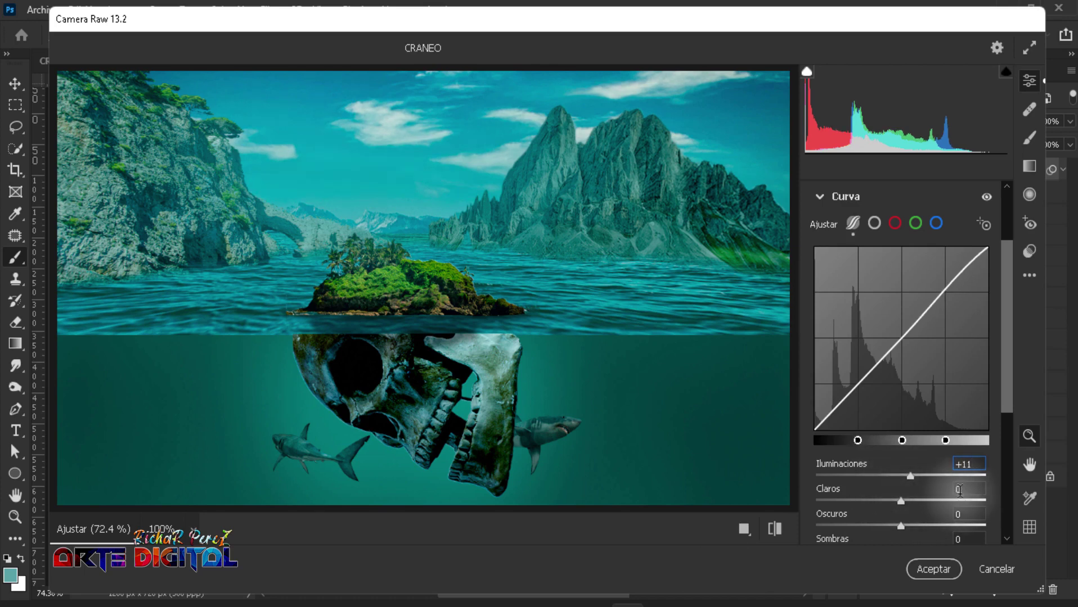
key(Tab)
text(21)
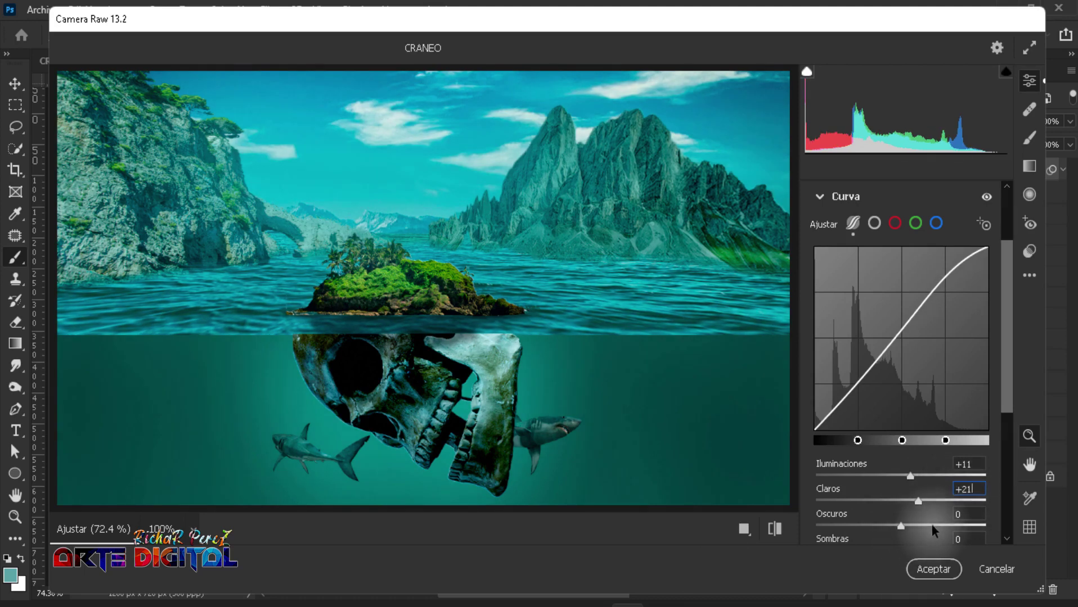
key(Tab)
text(4)
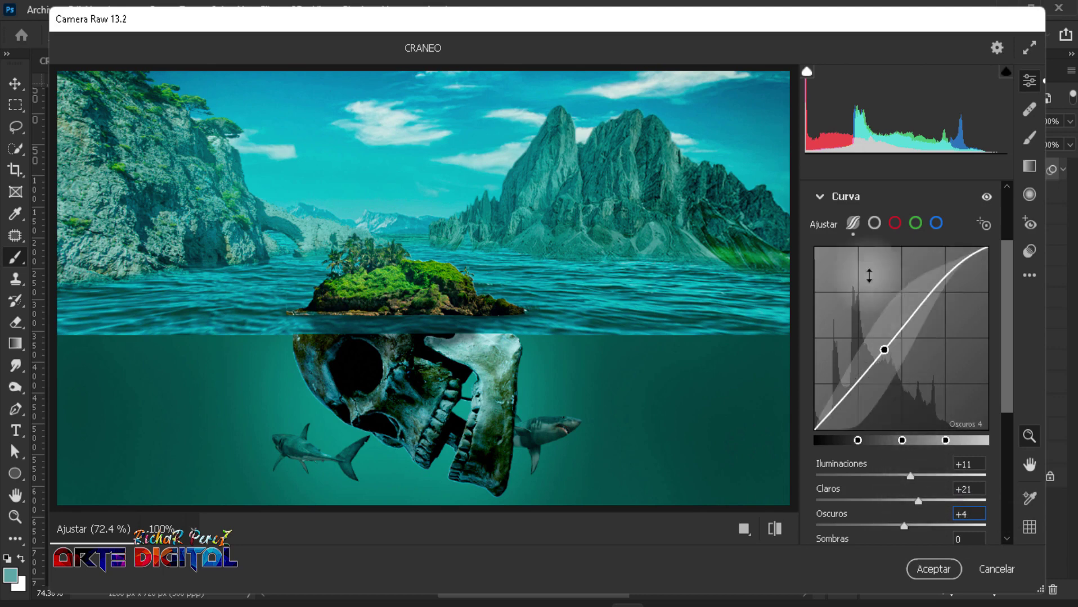
Increase sharpening, add a −13 edge vignette, and accept the Camera Raw filter.
click(819, 197)
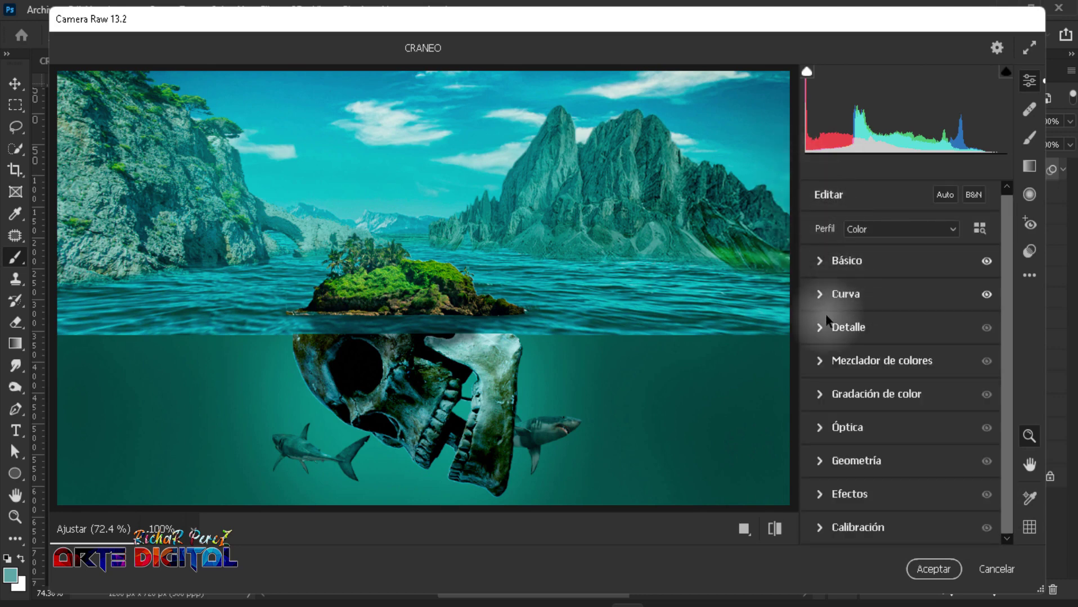
click(818, 328)
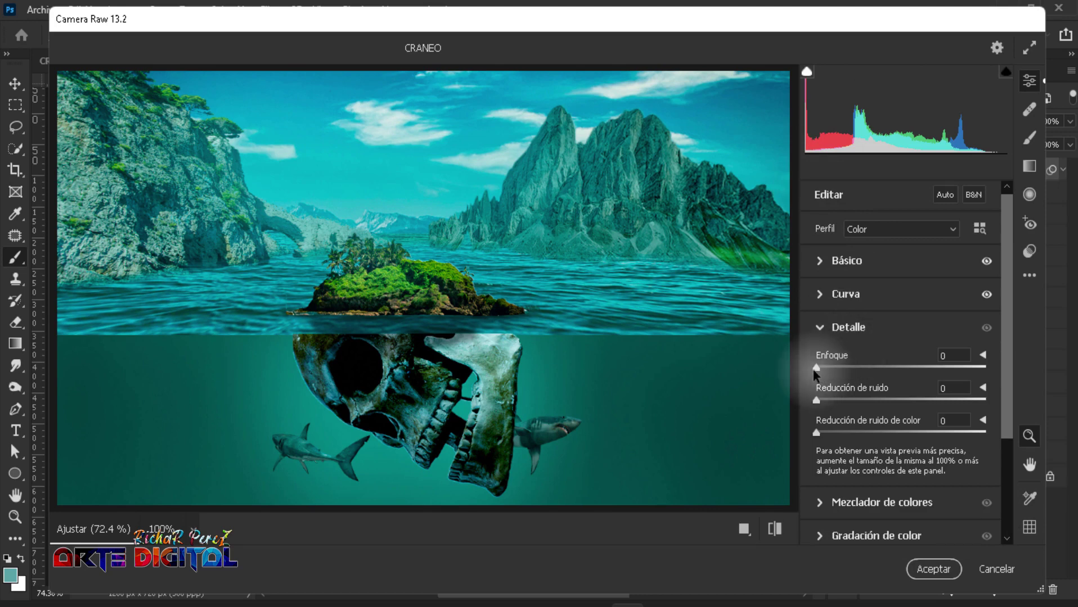
drag(816, 369, 835, 370)
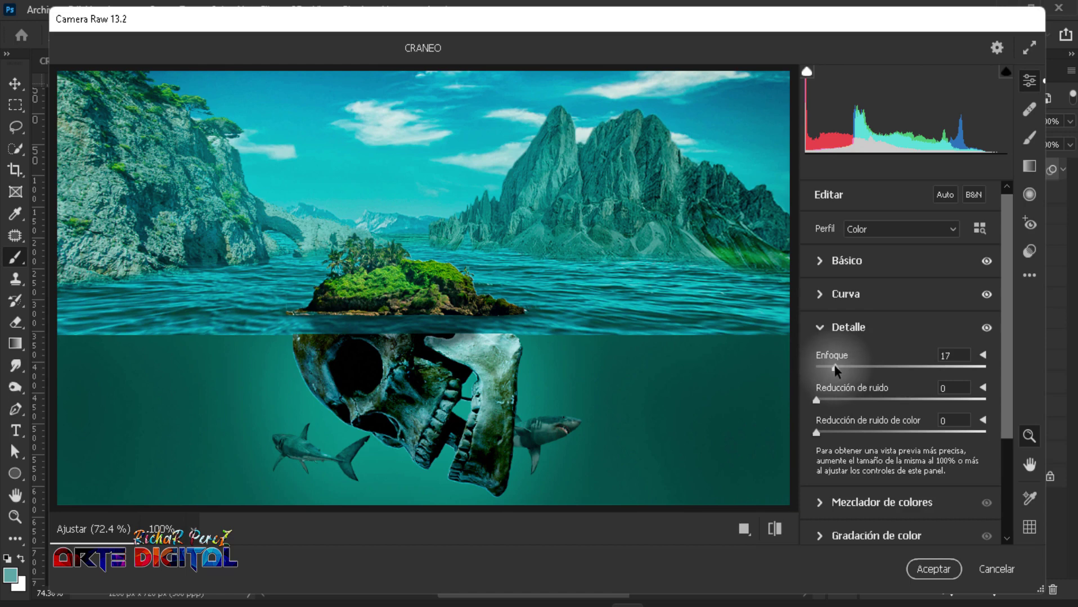
click(815, 327)
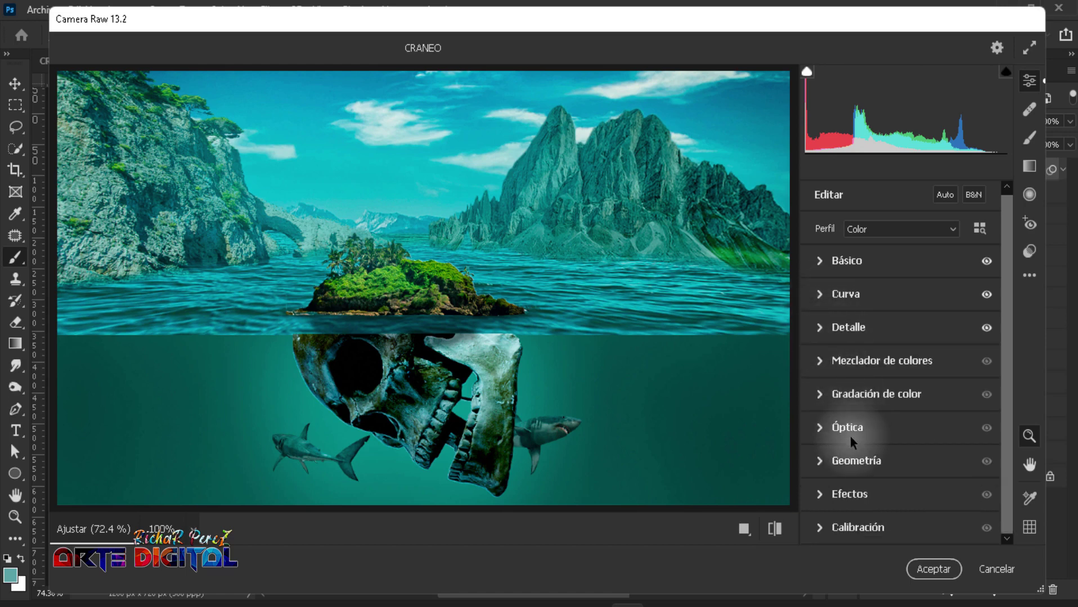
click(816, 494)
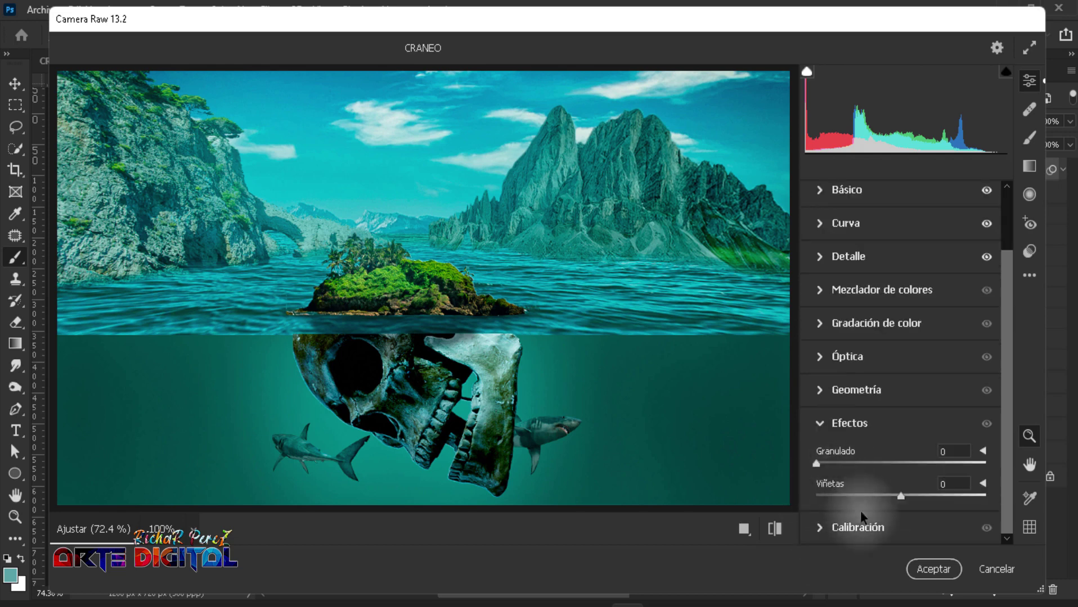
drag(900, 498, 889, 500)
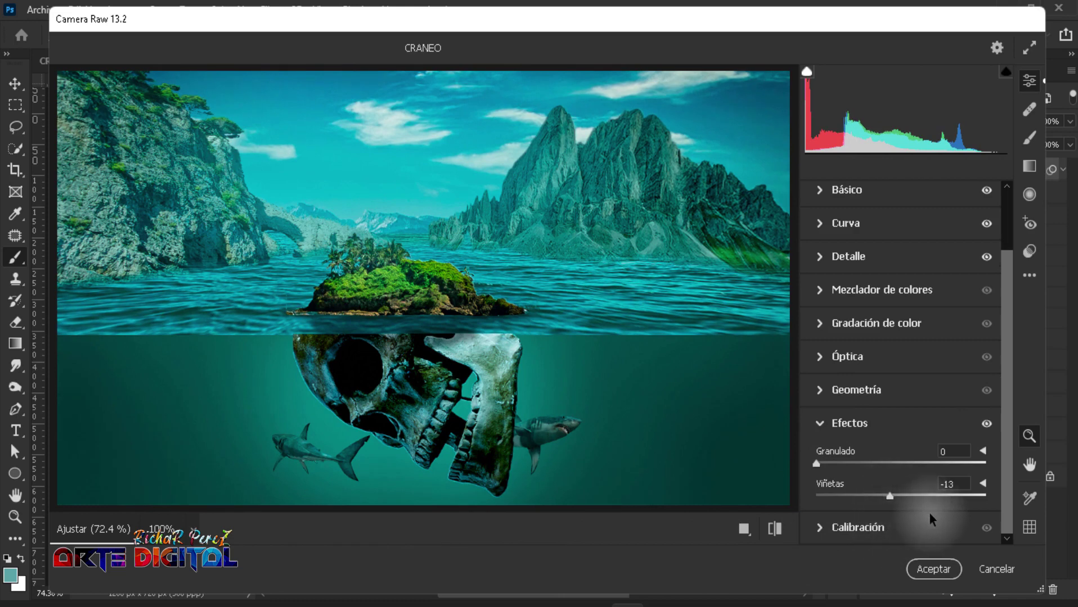
click(925, 568)
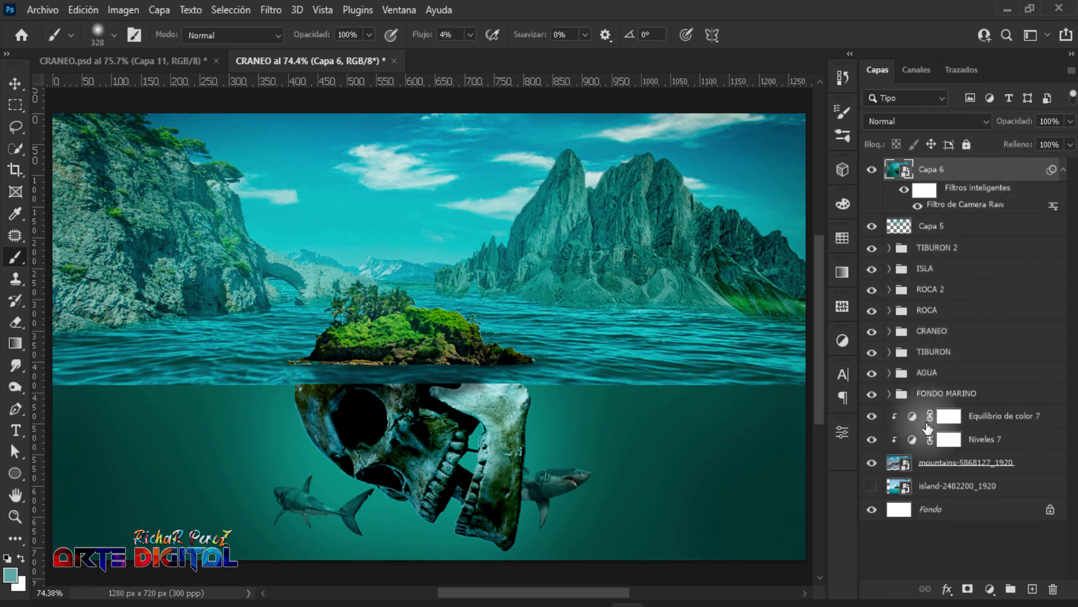
Add a Curves layer whose blue channel lowers the highlights and lifts the blacks to 20.
click(988, 589)
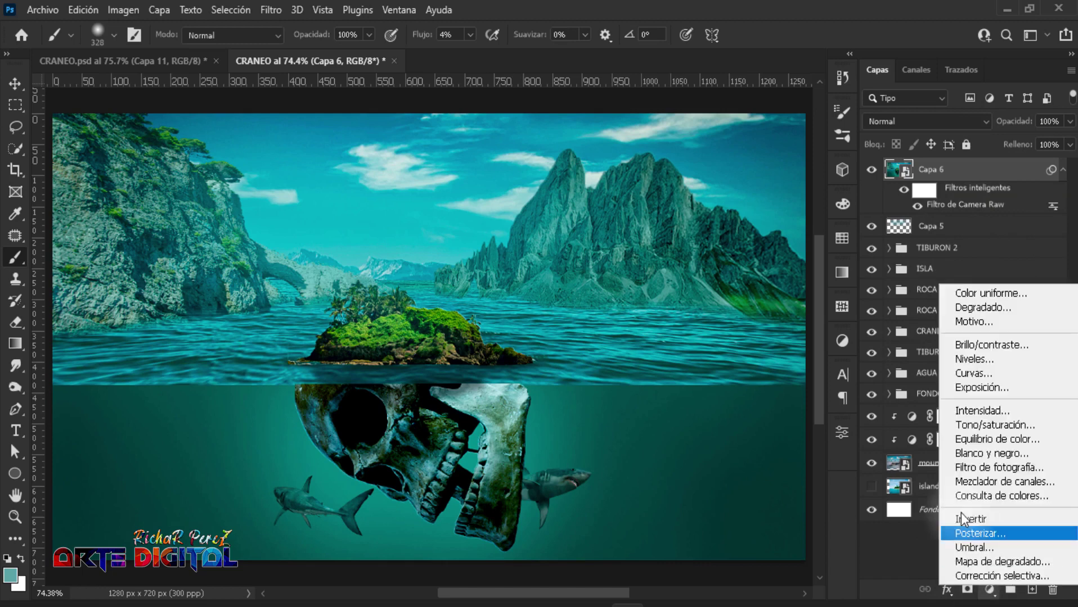
click(979, 375)
click(688, 312)
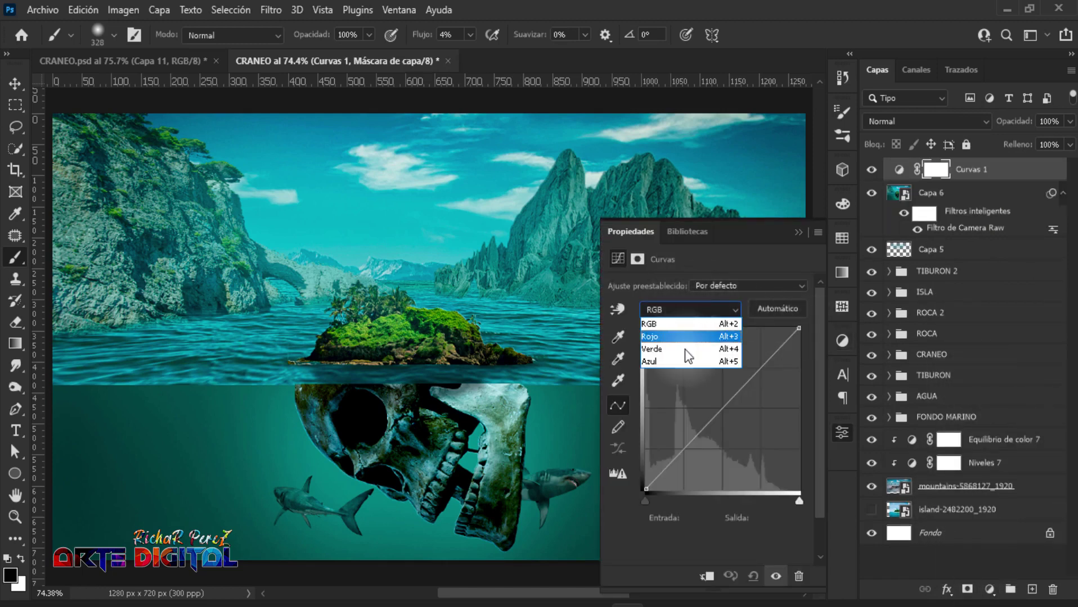
click(666, 363)
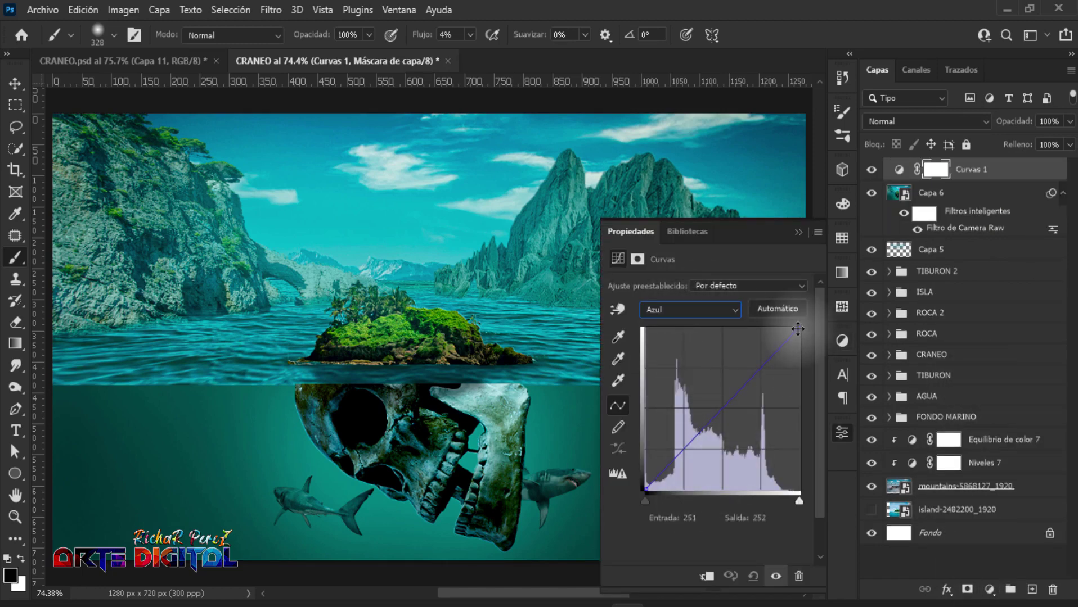
drag(798, 329, 806, 347)
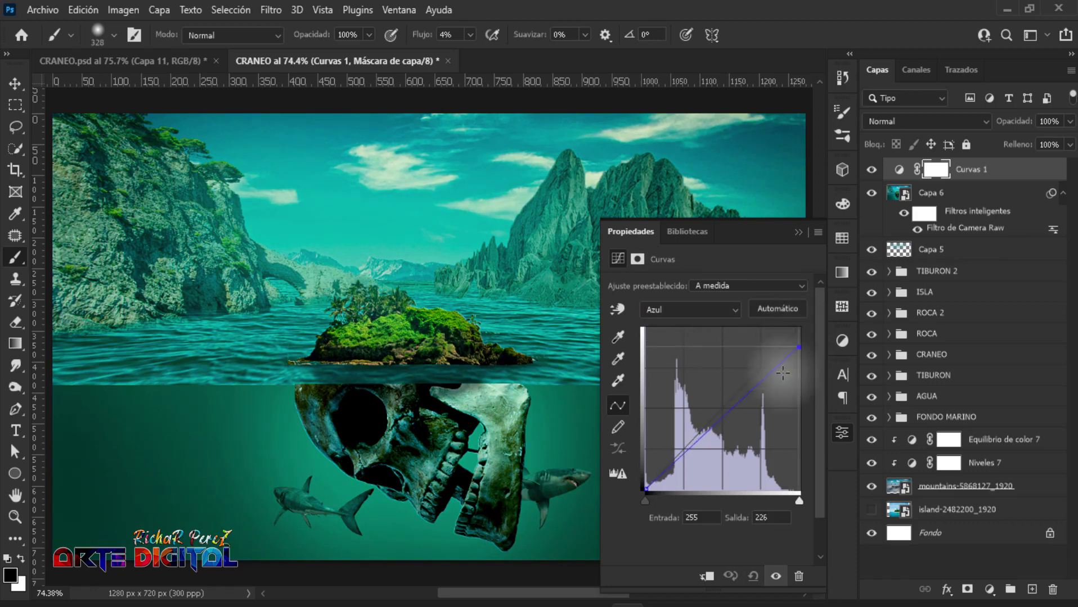
drag(646, 489, 626, 474)
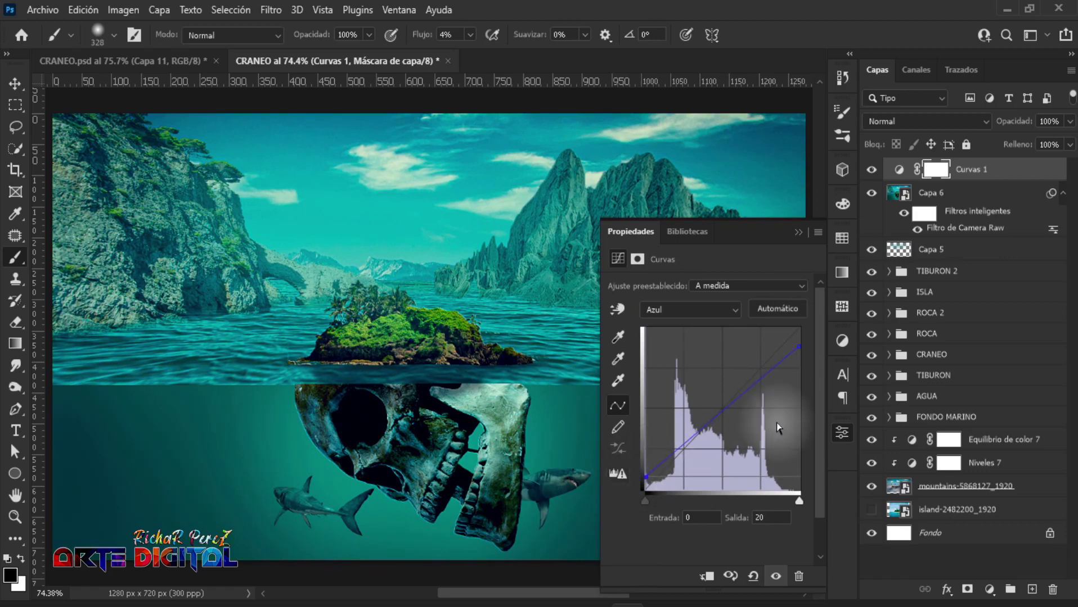
click(798, 232)
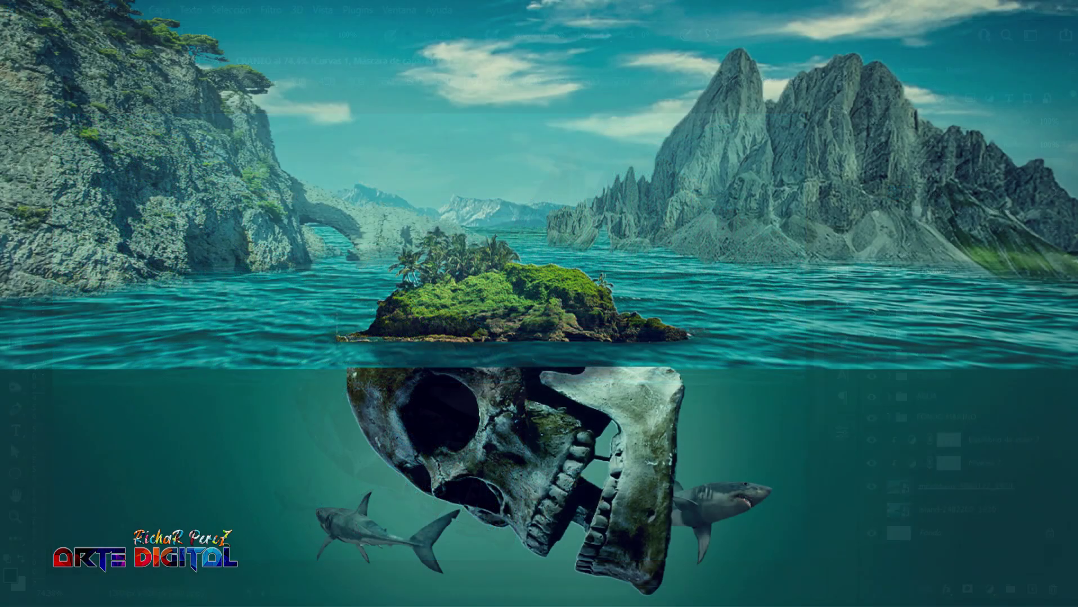